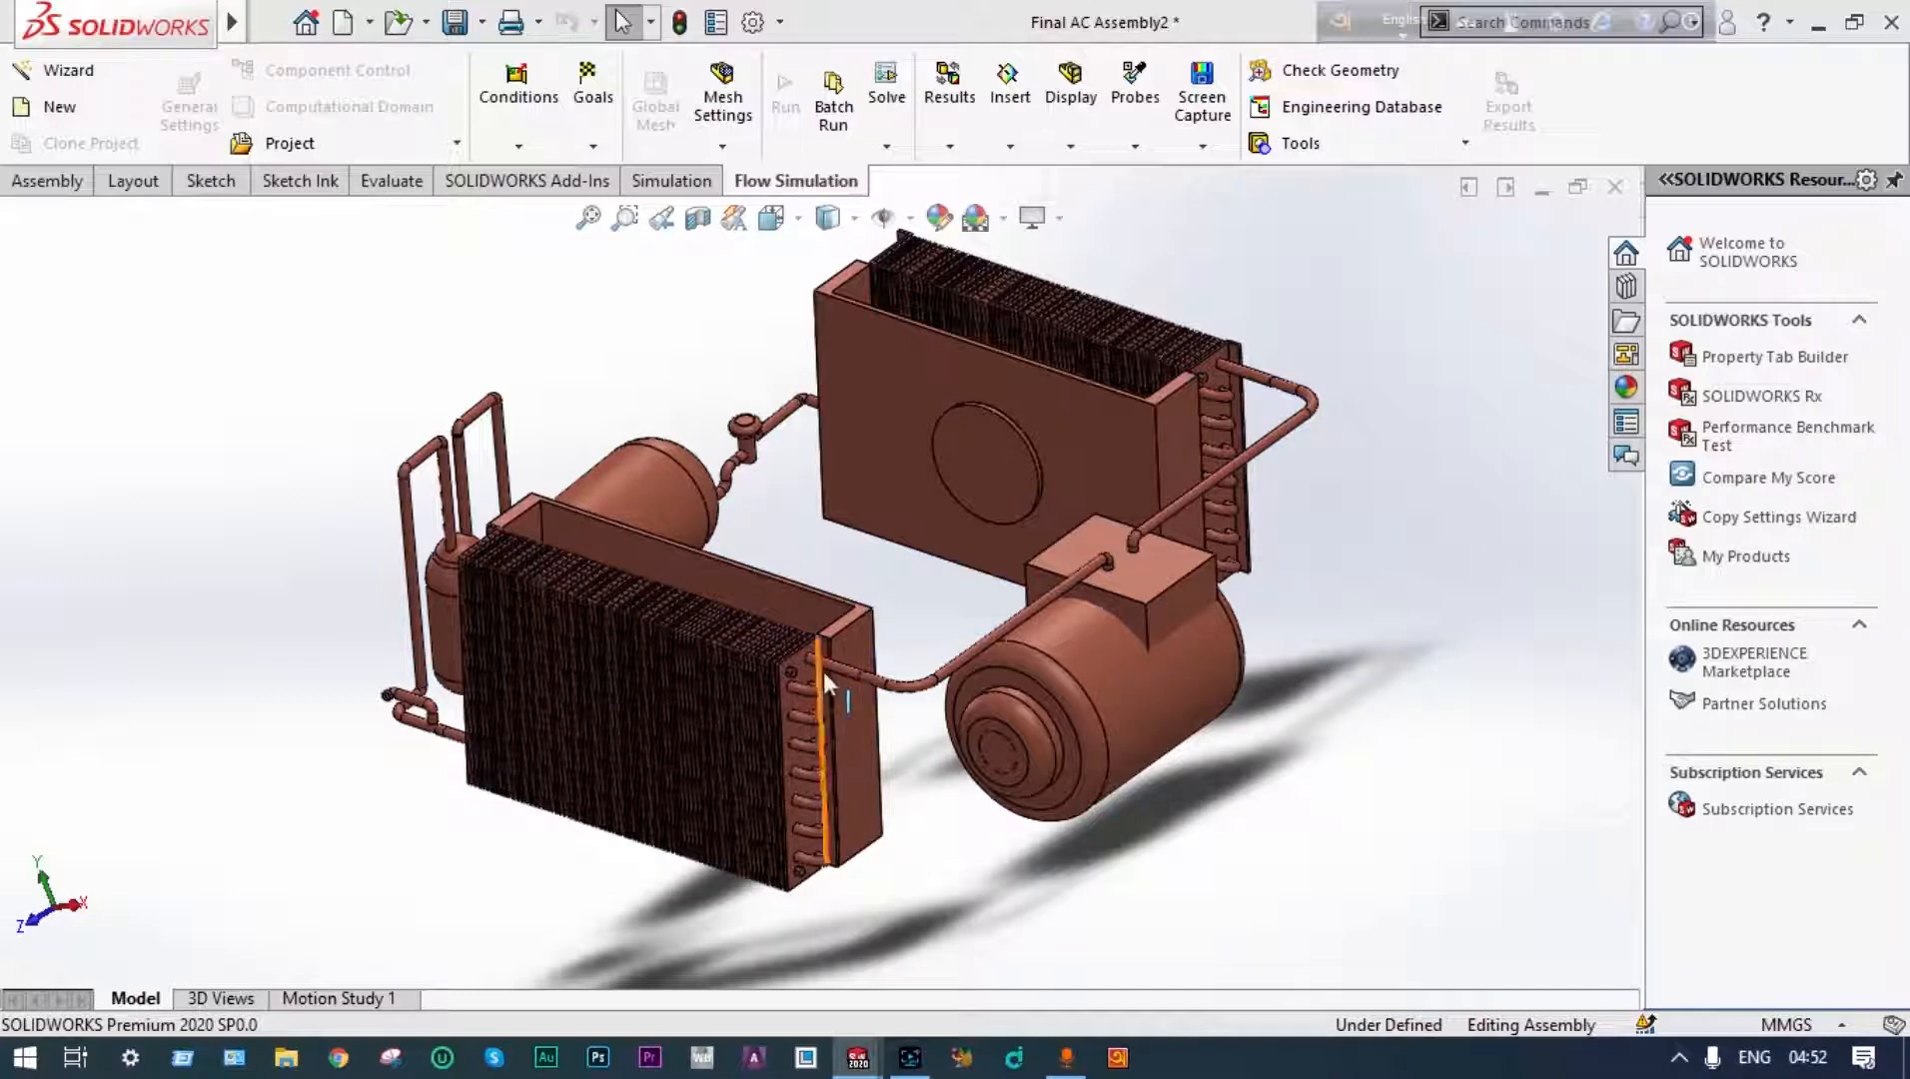
# Examine the complete AC assembly from several angles, including both finned coils, the compressor and the connecting pipes
pyautogui.moveTo(802, 631); pyautogui.dragTo(876, 530, button='middle')
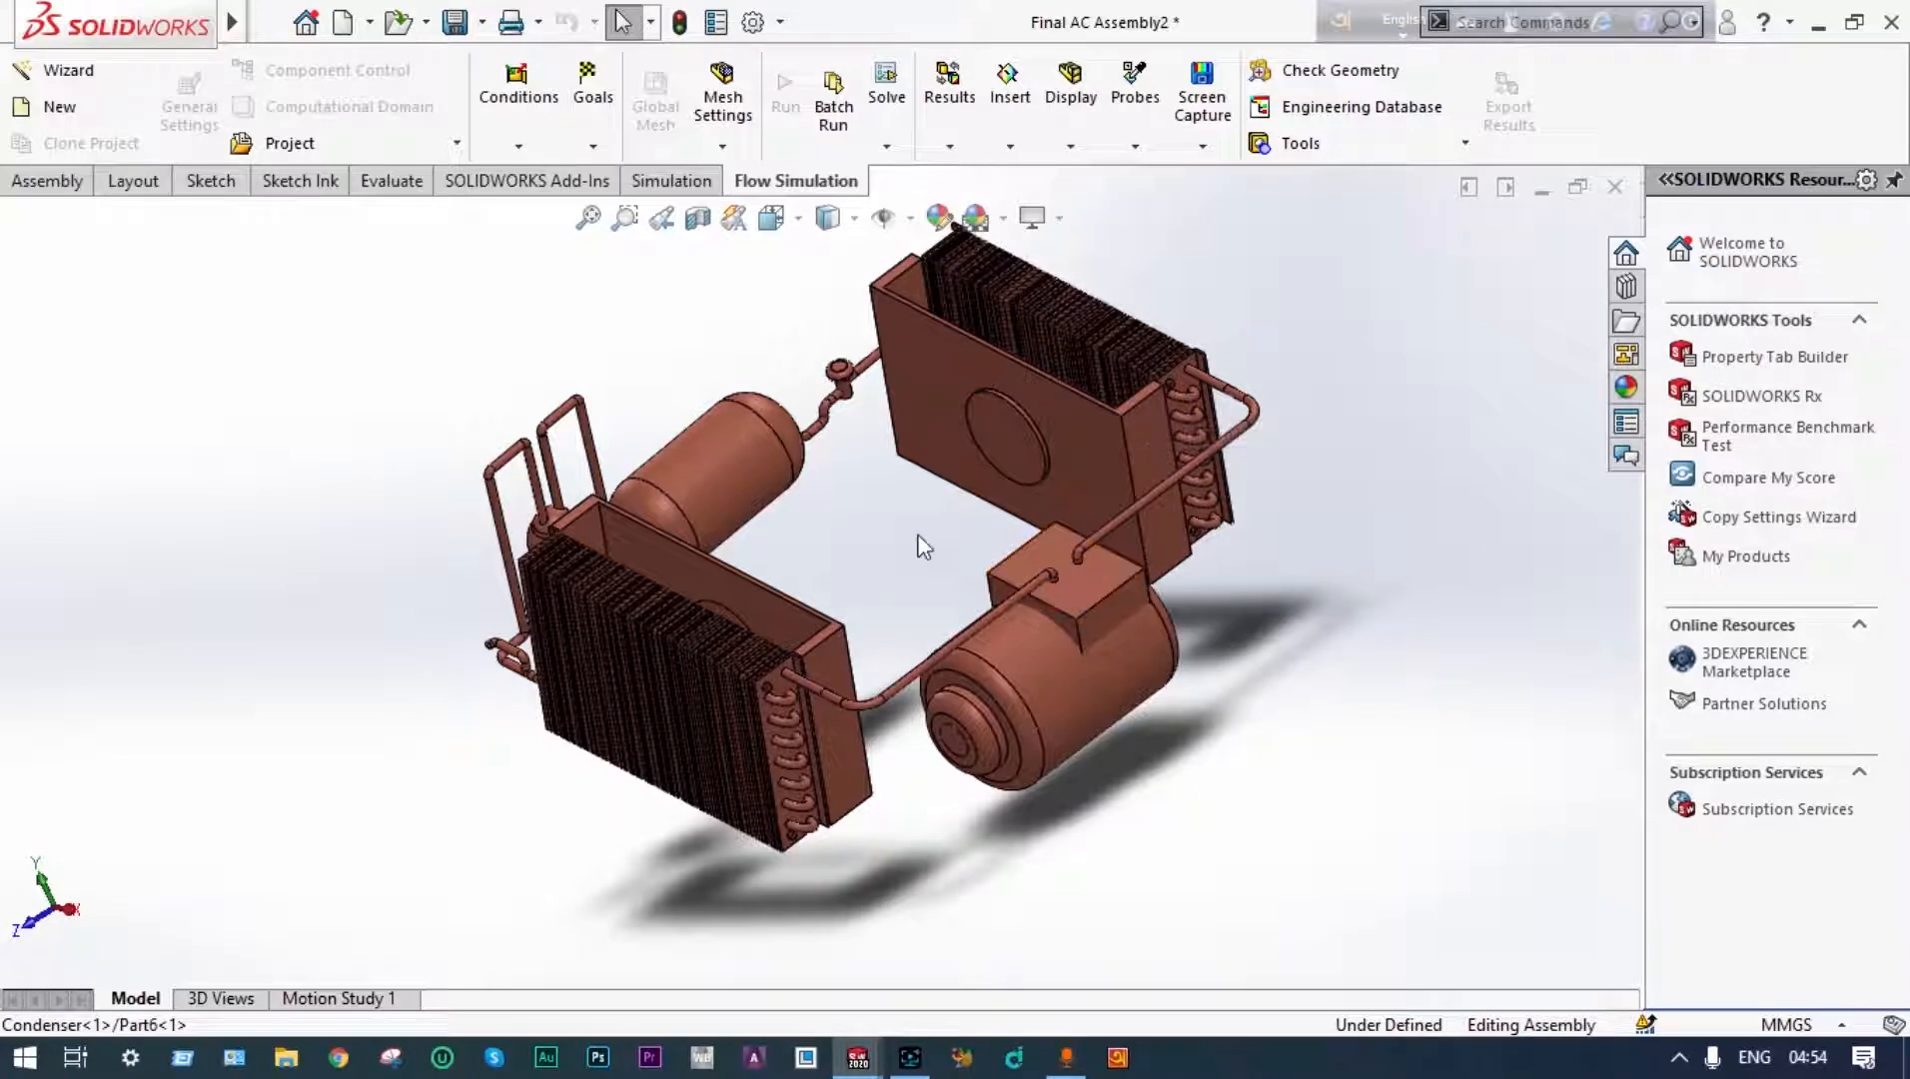
pyautogui.moveTo(924, 548); pyautogui.dragTo(853, 427, button='middle')
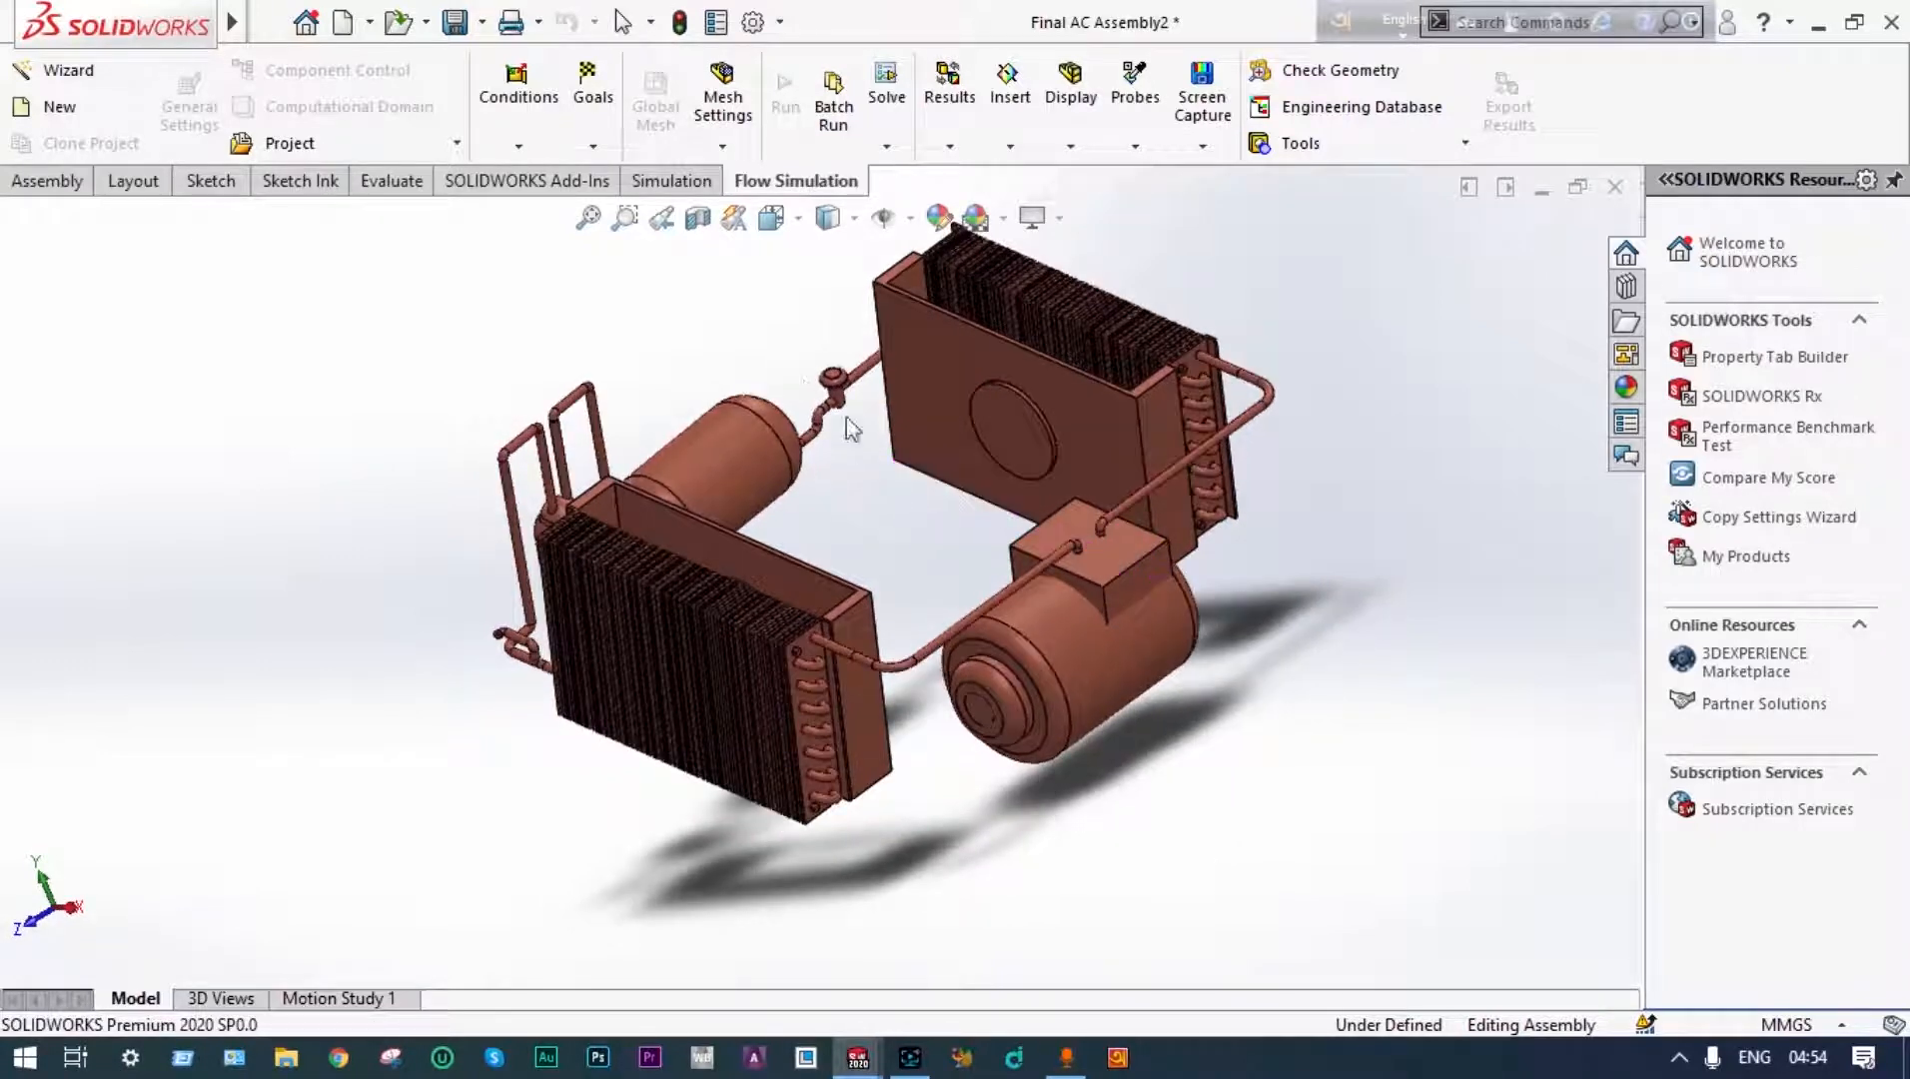
pyautogui.scroll(3, 936, 519)
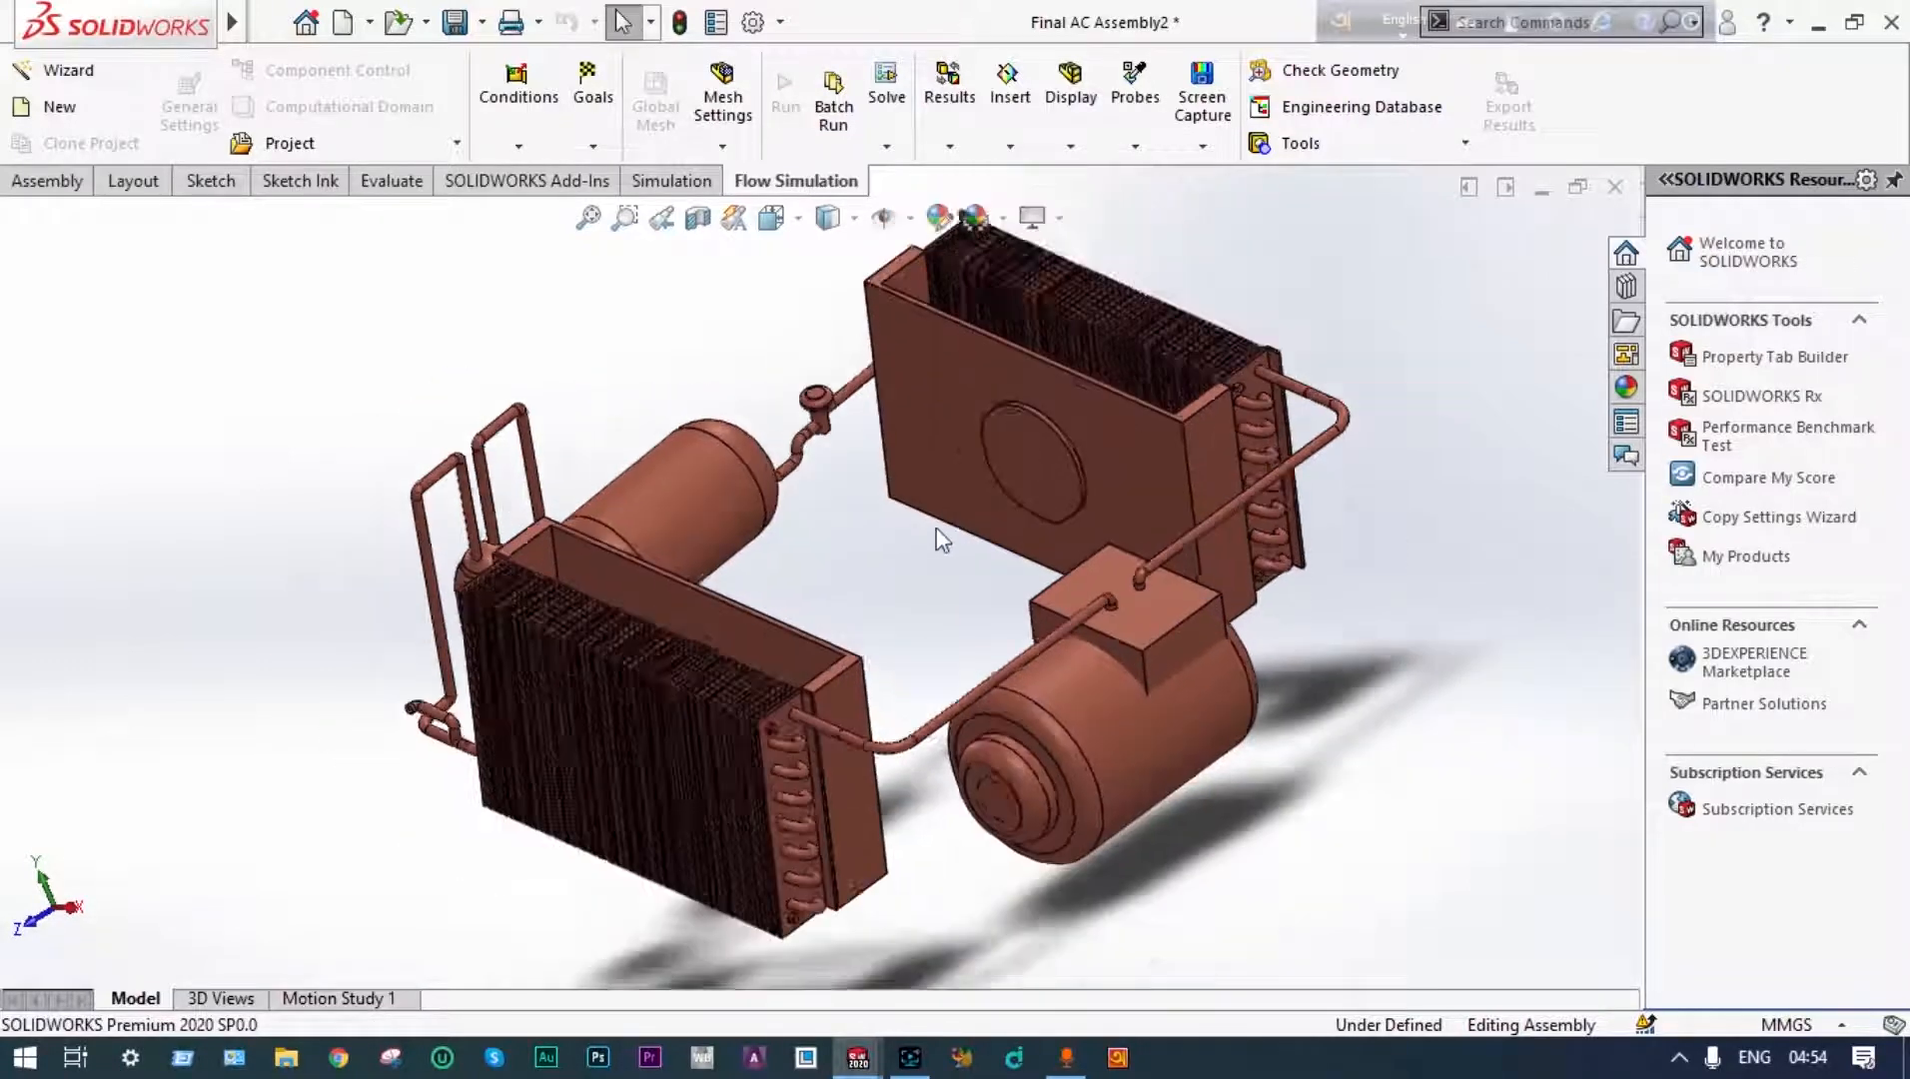
pyautogui.moveTo(939, 539)
pyautogui.mouseDown(button='middle')
pyautogui.moveTo(933, 515)
pyautogui.moveTo(911, 577)
pyautogui.mouseUp(button='middle')
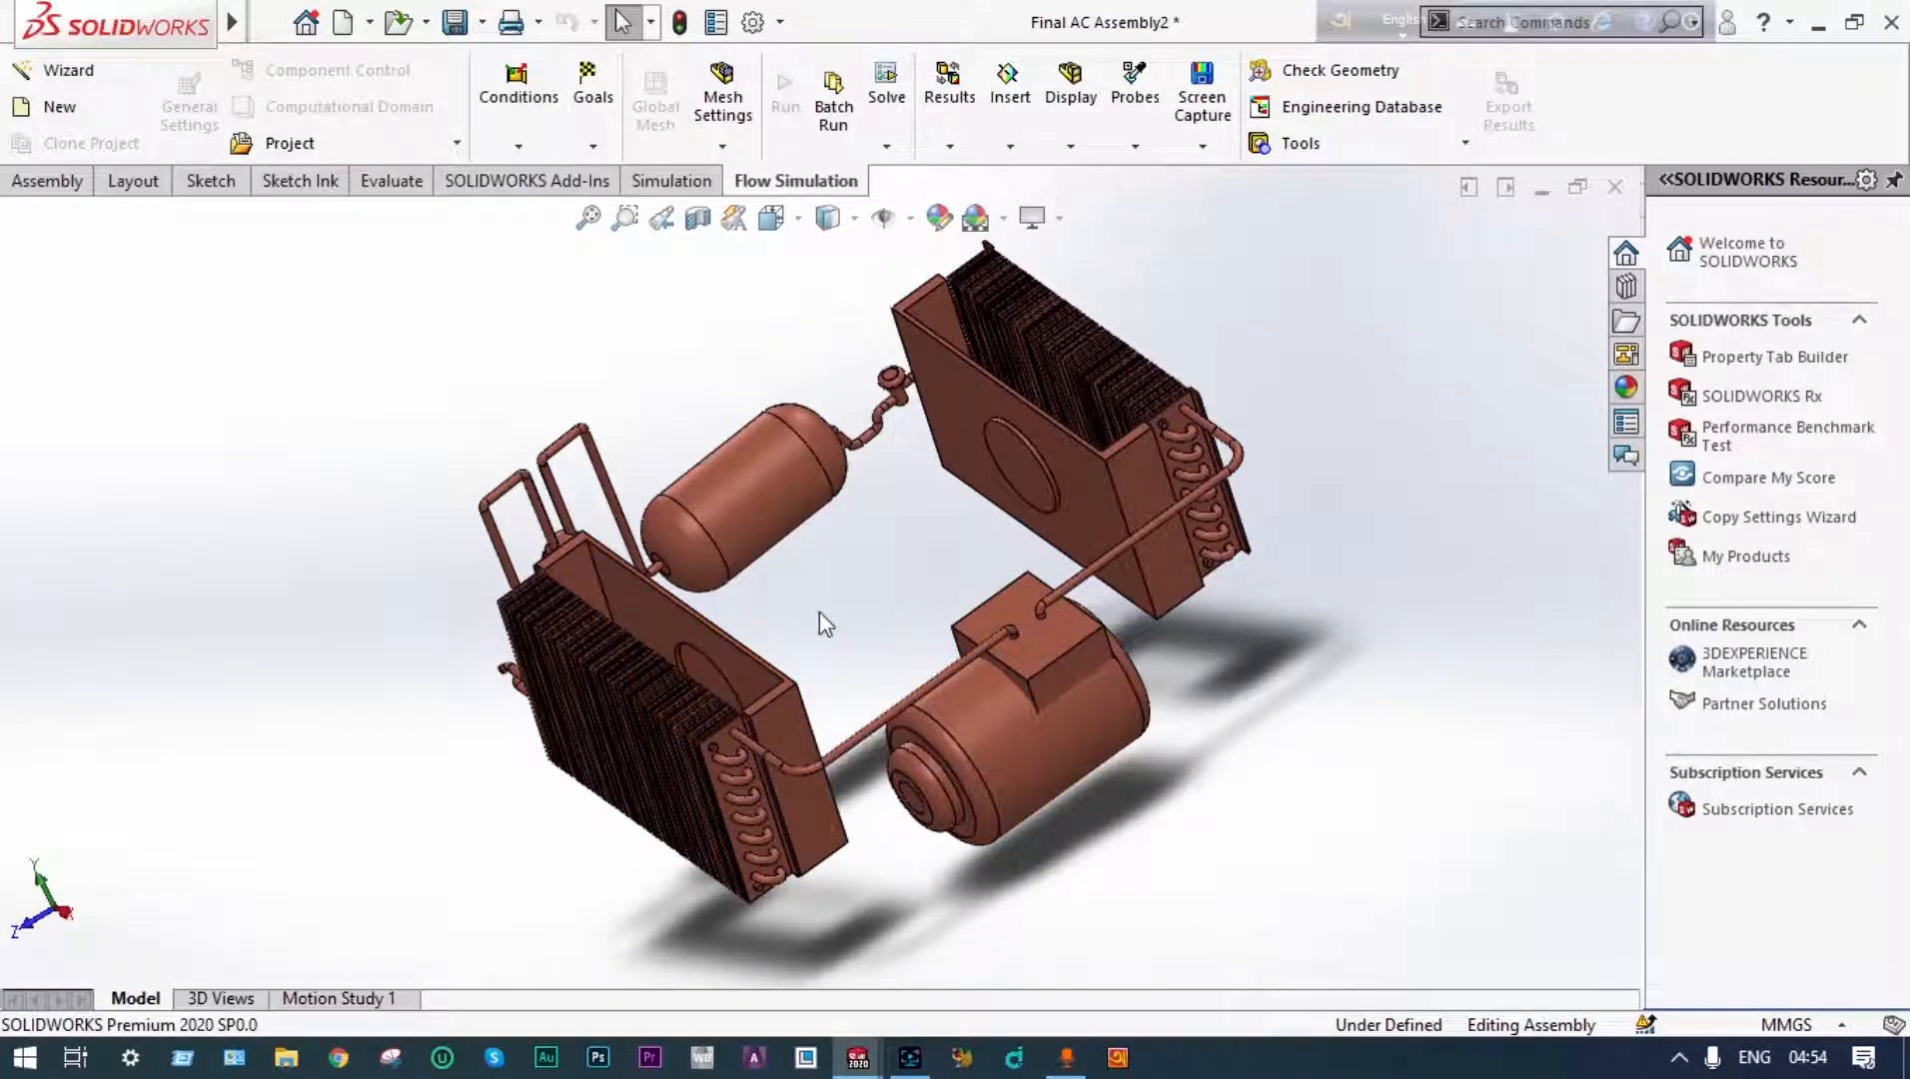
pyautogui.scroll(-2, 831, 599)
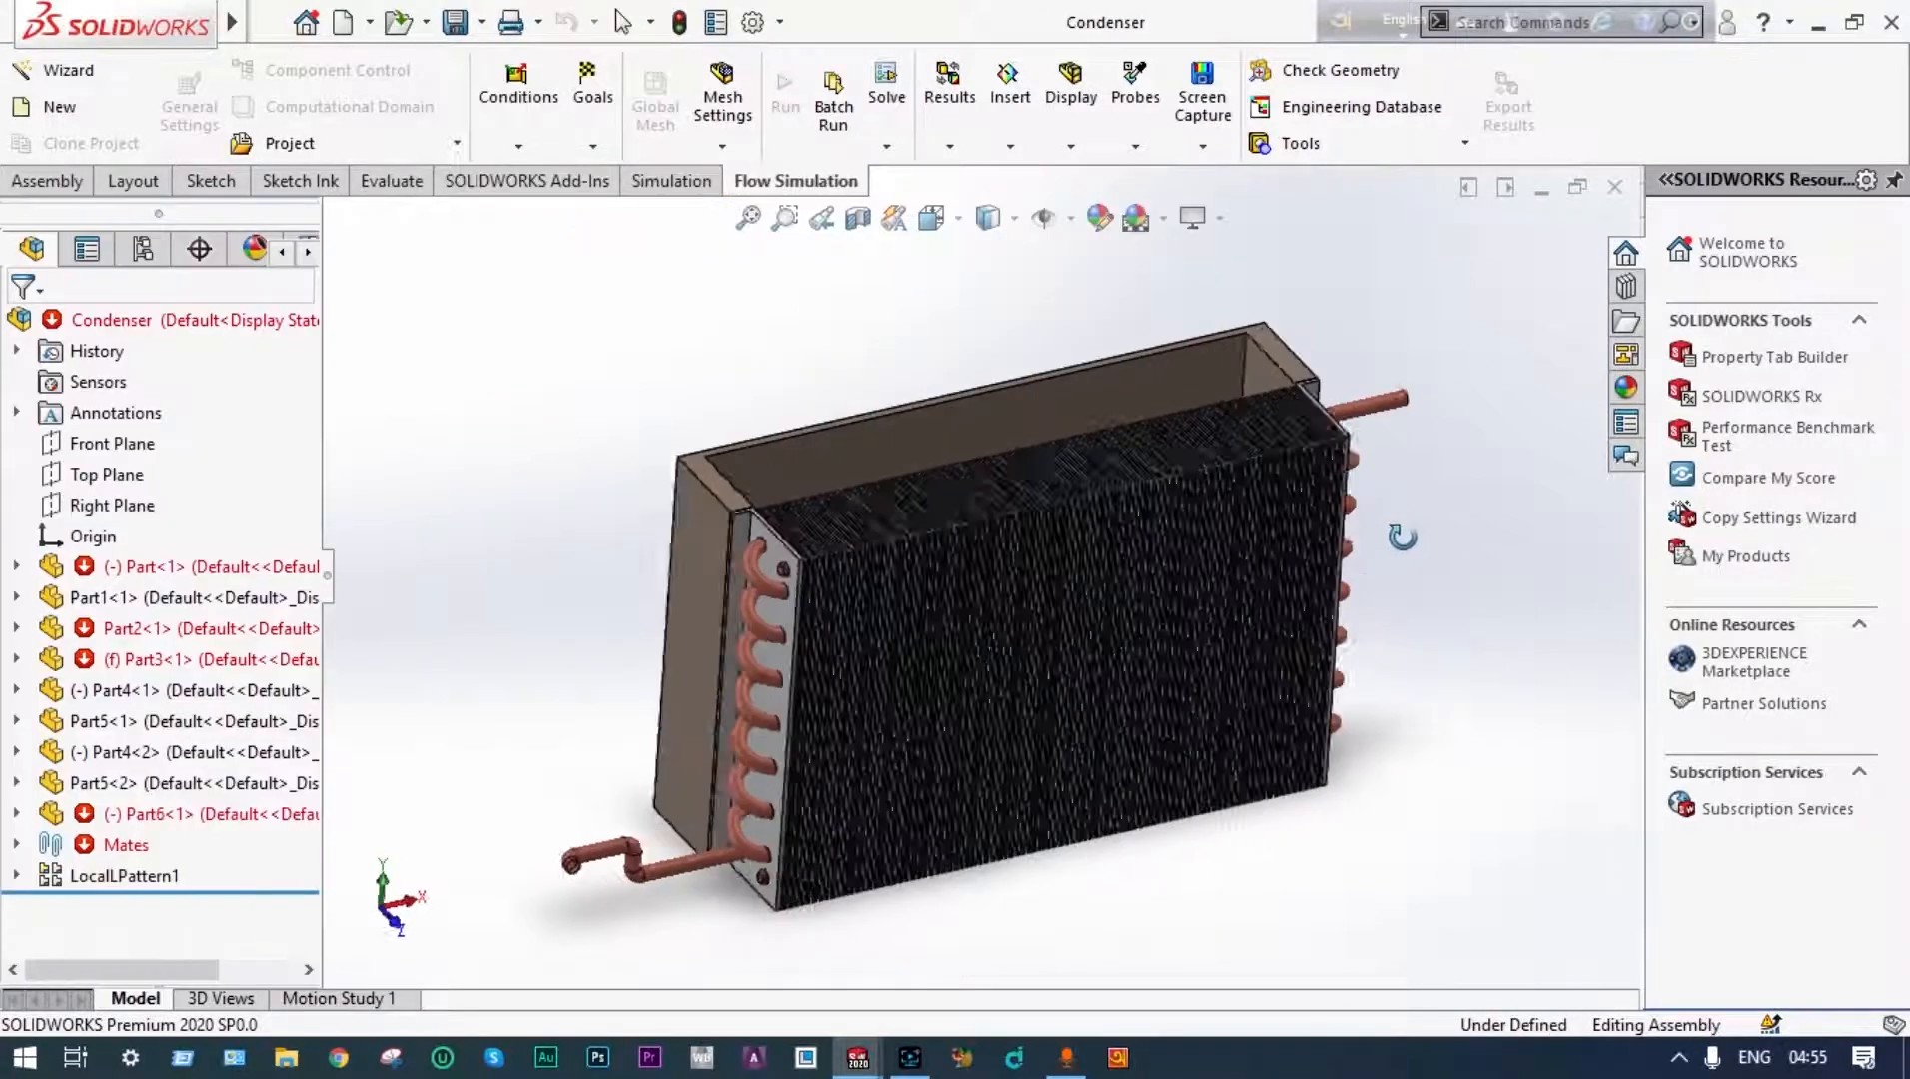
# Examine the condenser model, including its fins, coil bends, inlet and outlet pipe ends, and fan opening in the housing
pyautogui.moveTo(1401, 536); pyautogui.dragTo(1249, 618, button='middle')
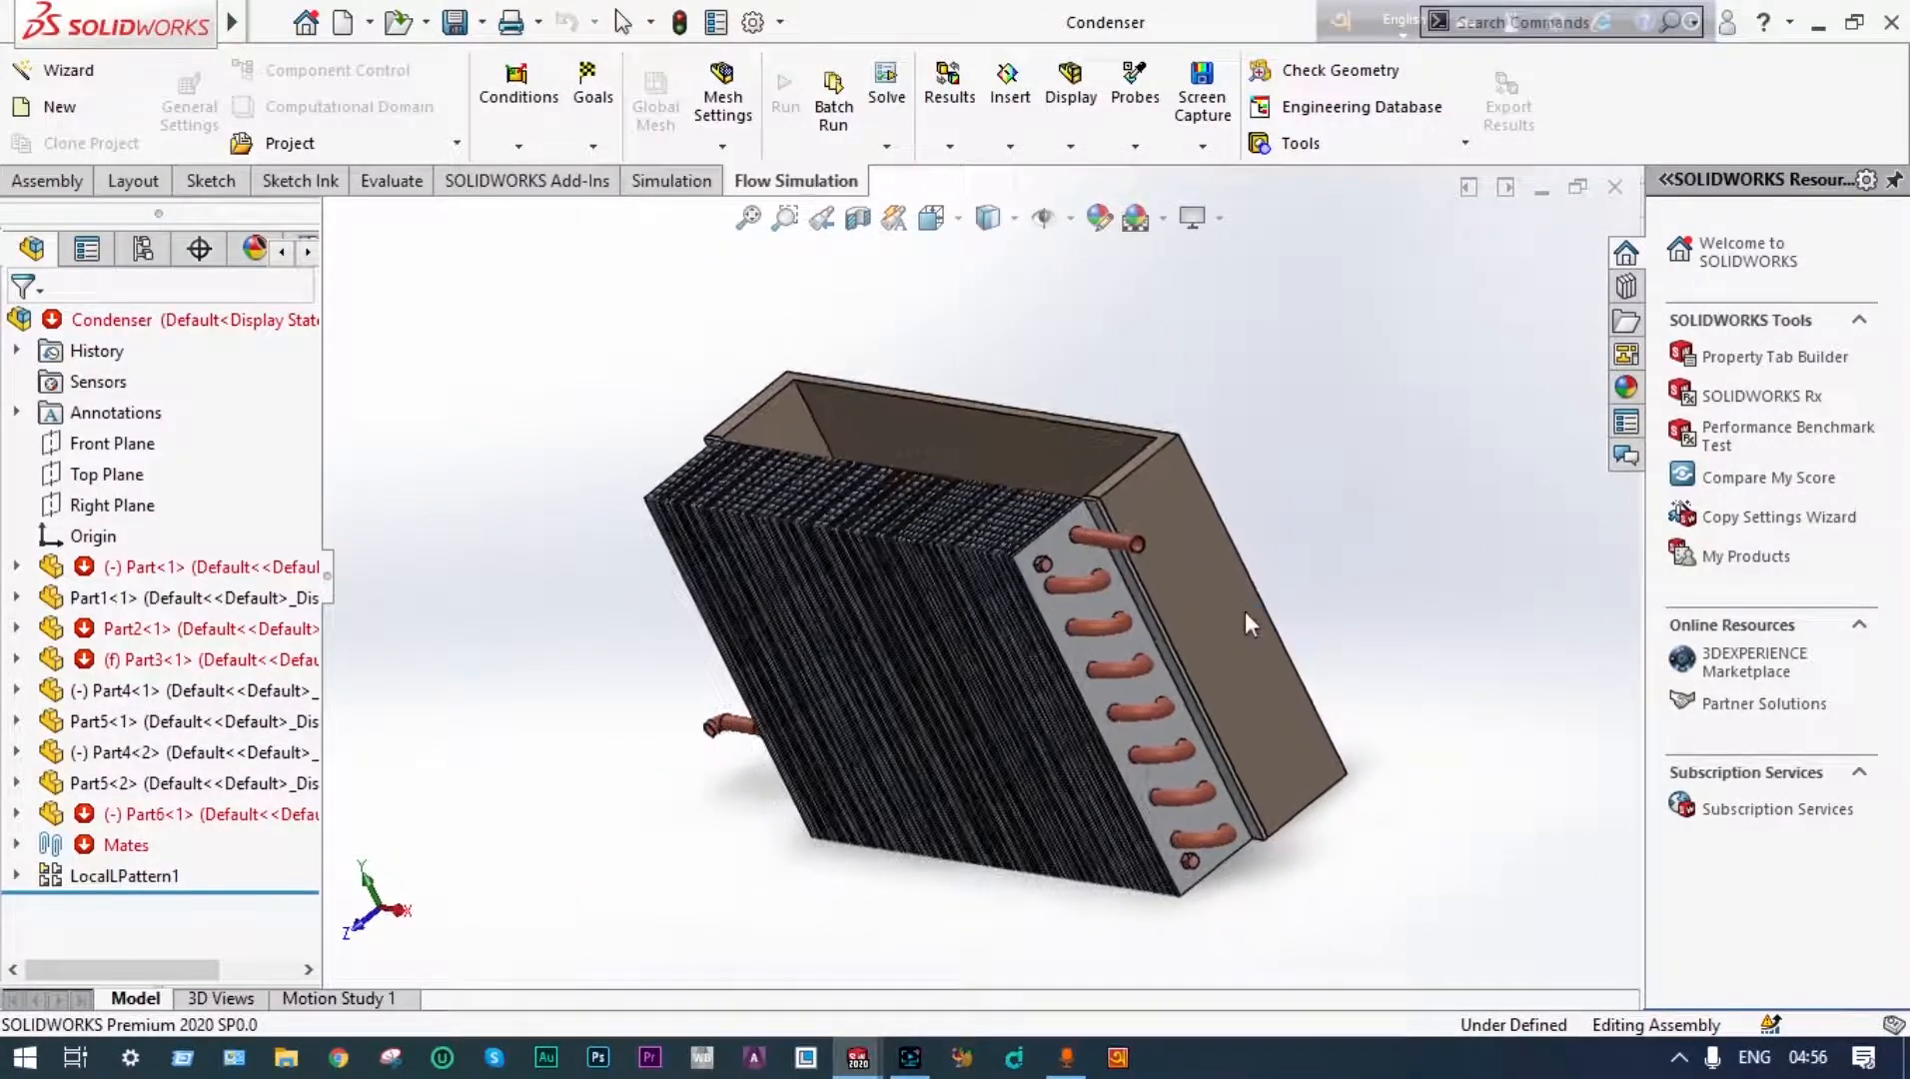
pyautogui.scroll(-2, 1132, 552)
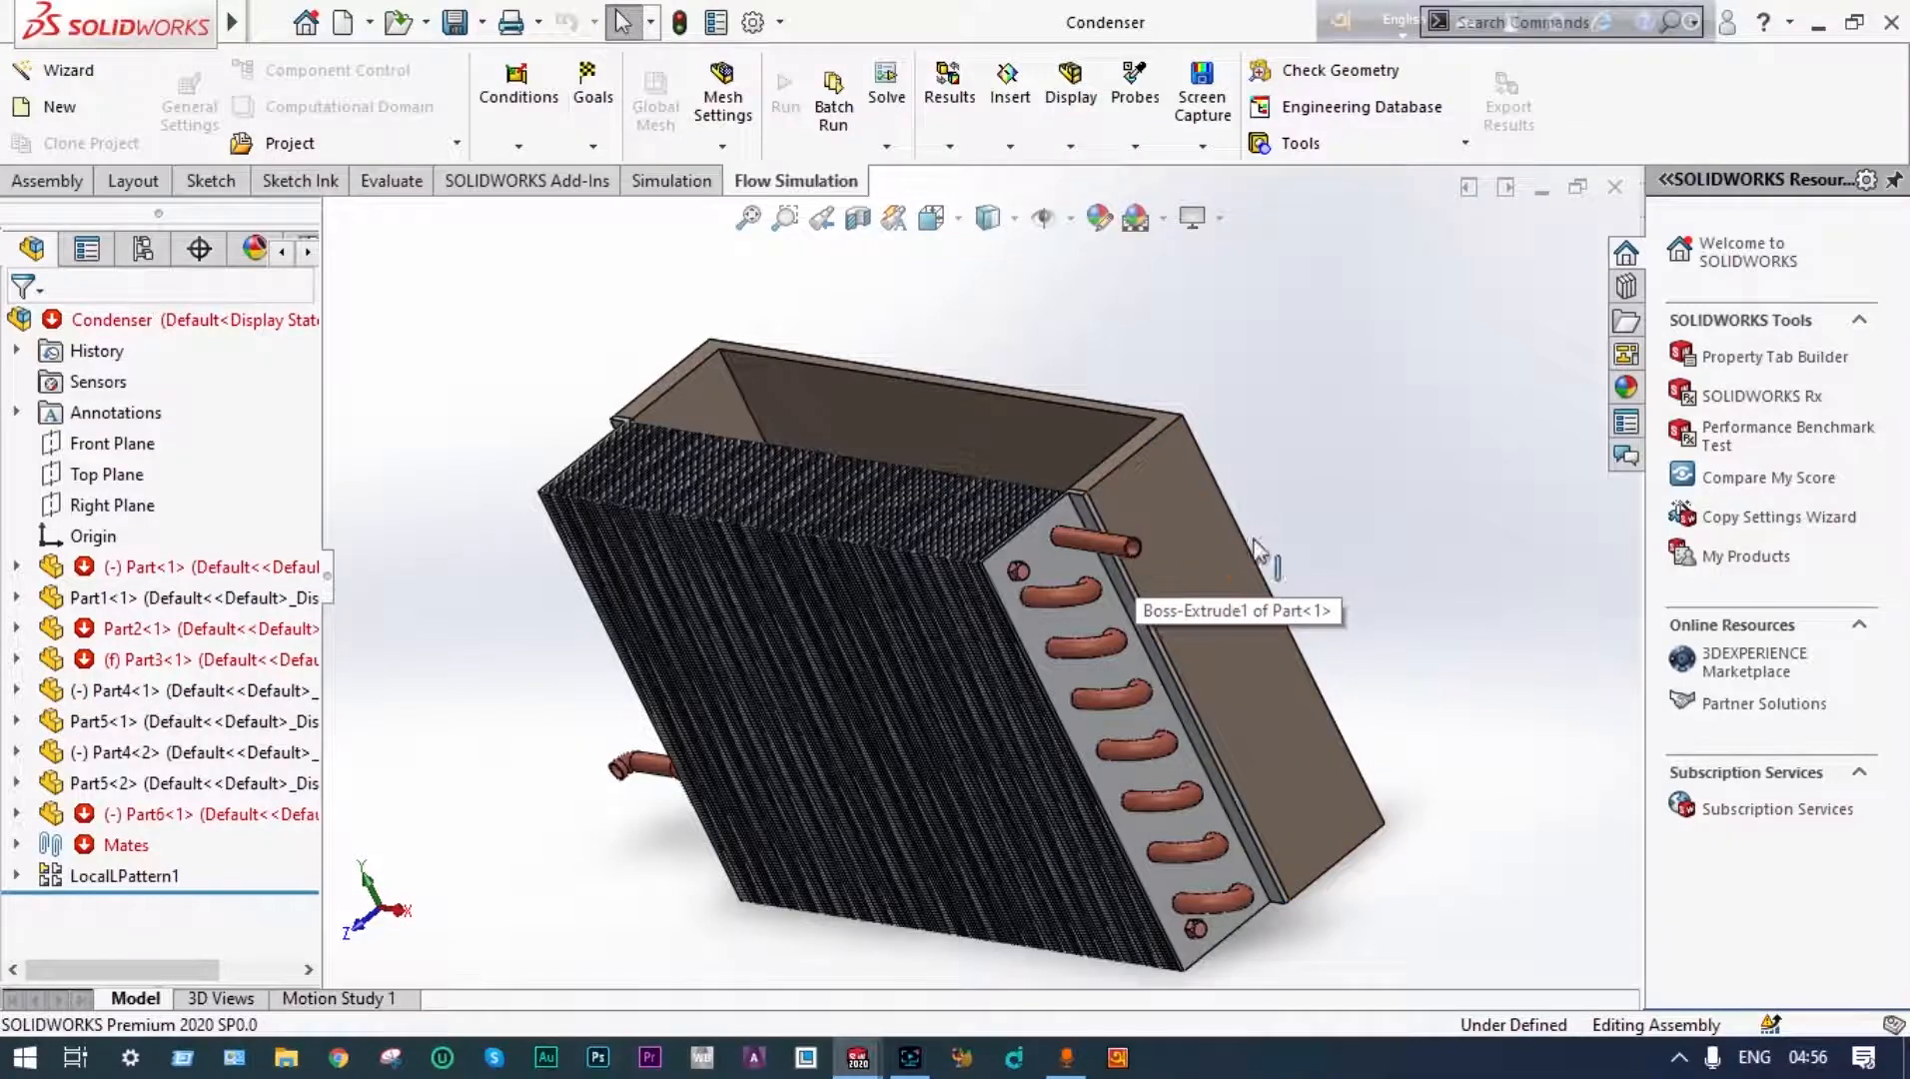
pyautogui.moveTo(1310, 529); pyautogui.dragTo(1129, 564, button='middle')
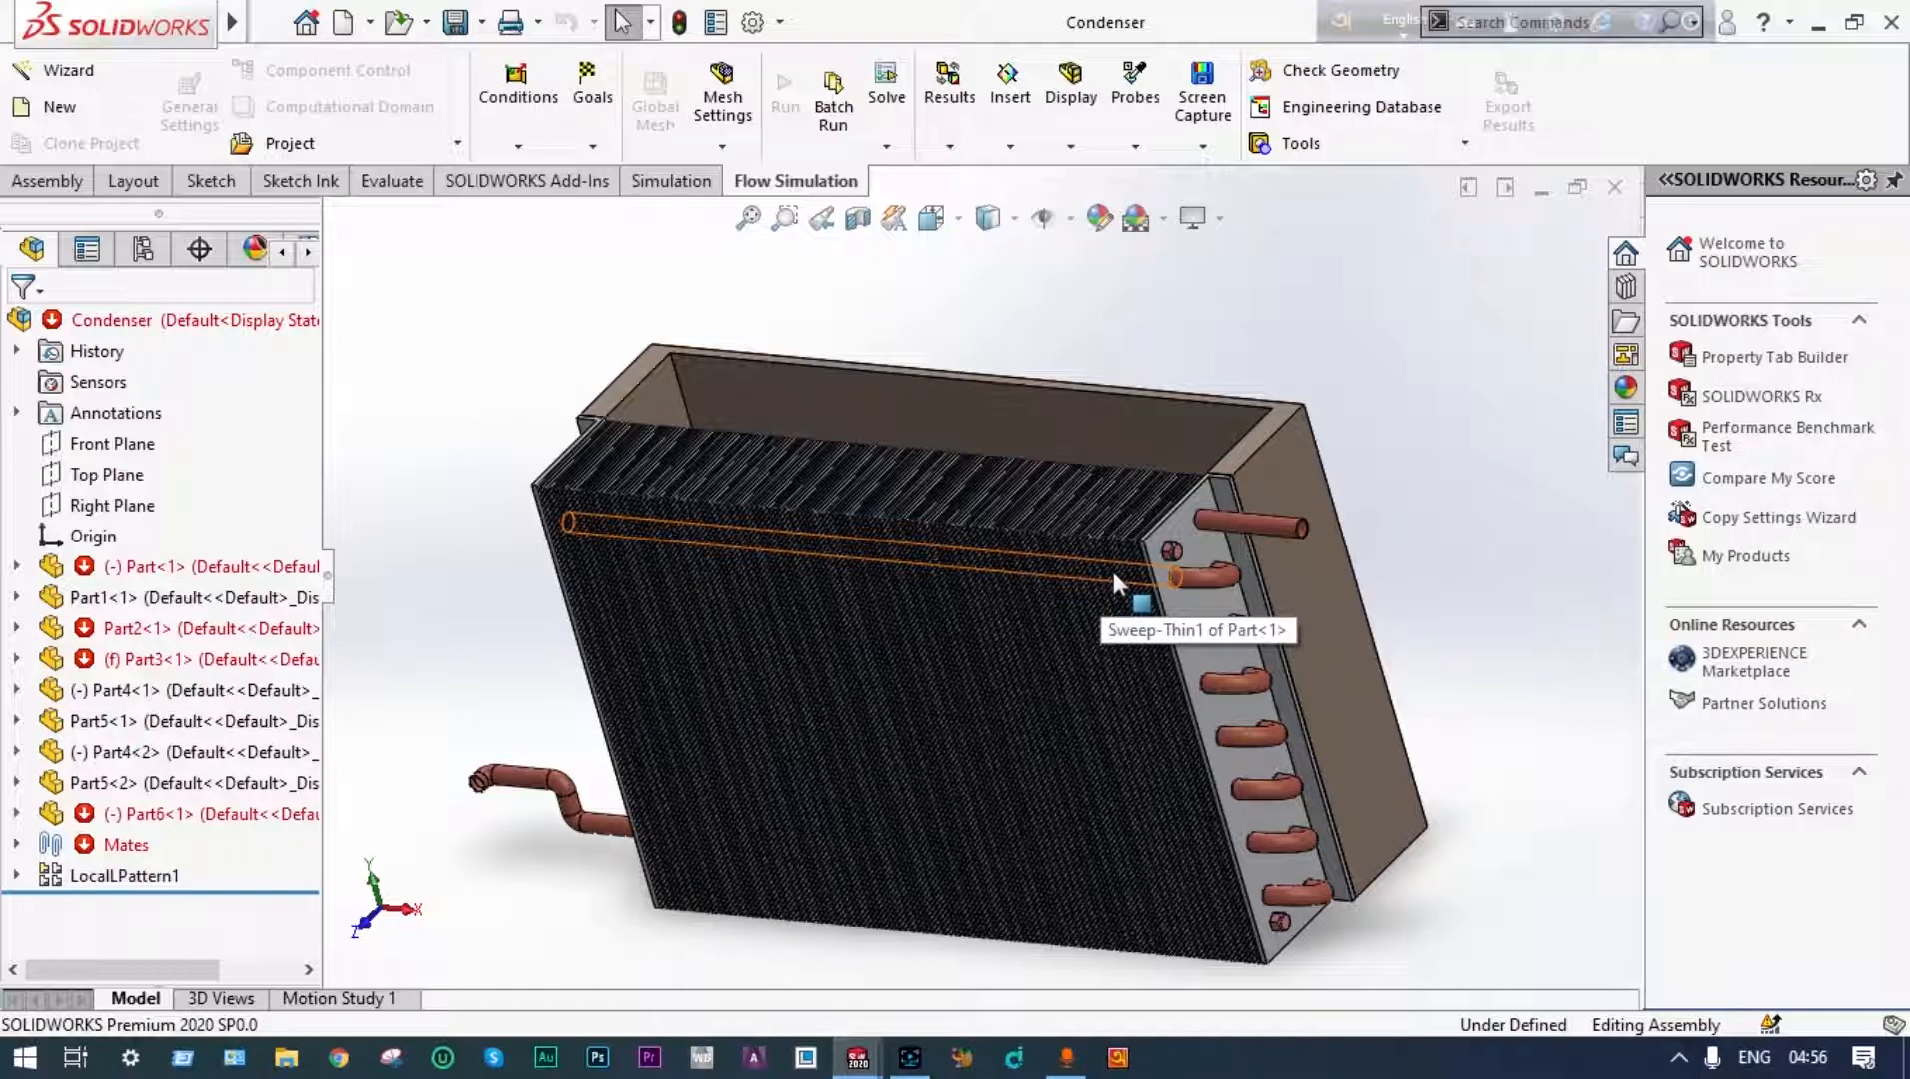
pyautogui.moveTo(1382, 432); pyautogui.dragTo(1368, 550, button='middle')
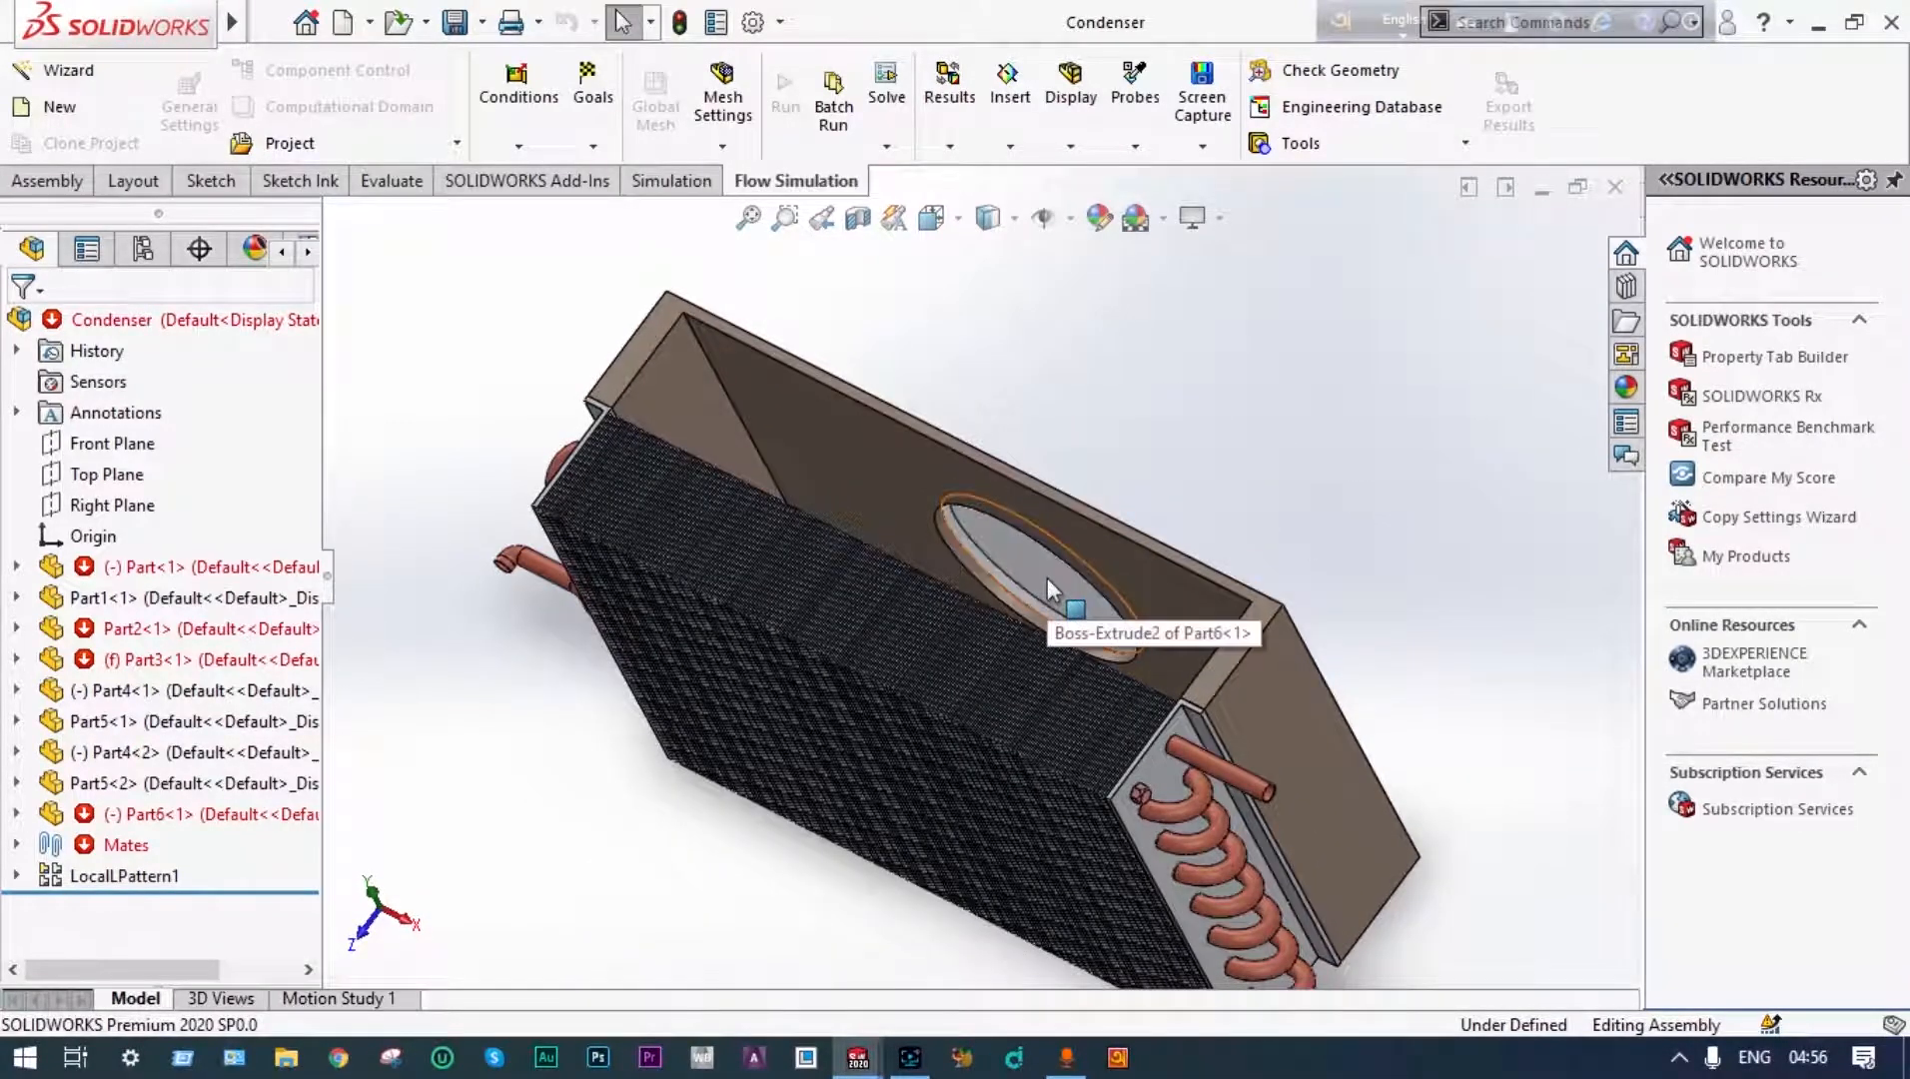
pyautogui.moveTo(1051, 589); pyautogui.dragTo(1096, 594, button='middle')
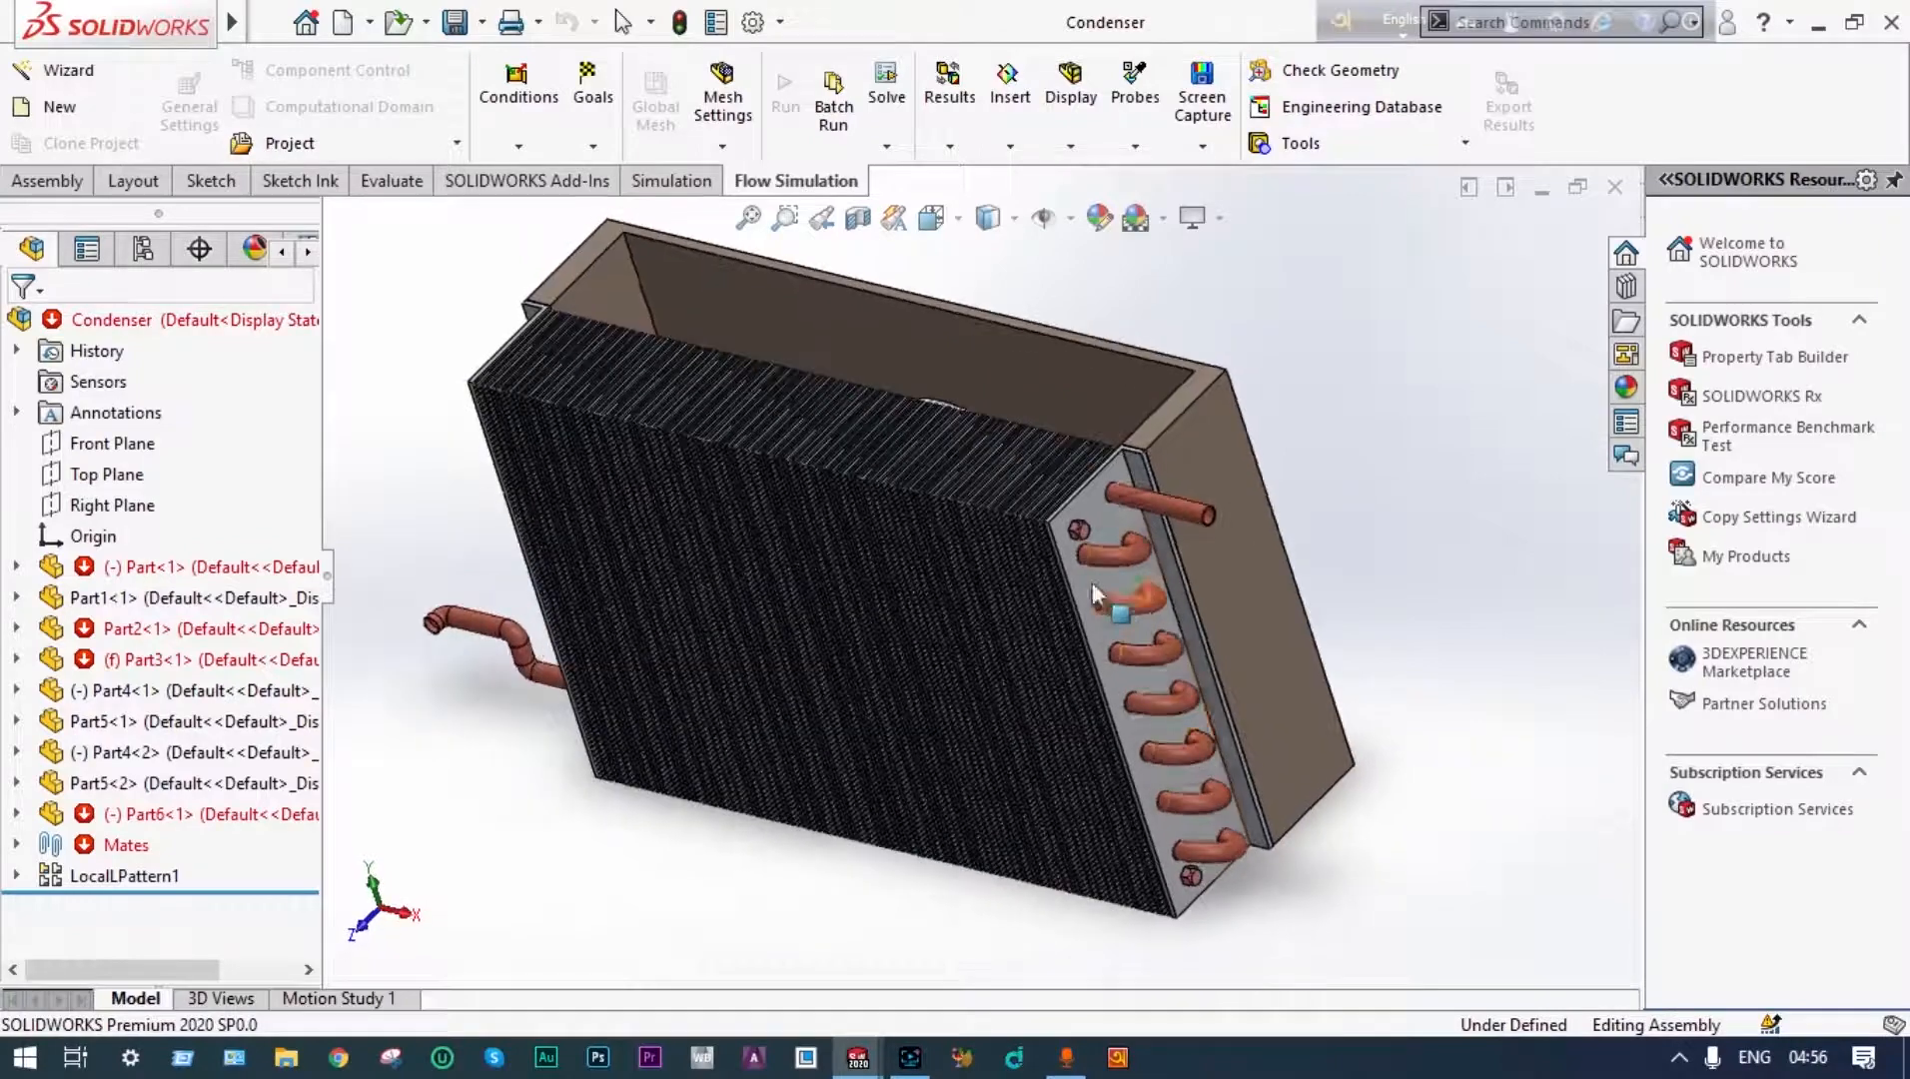
pyautogui.scroll(-3, 1089, 579)
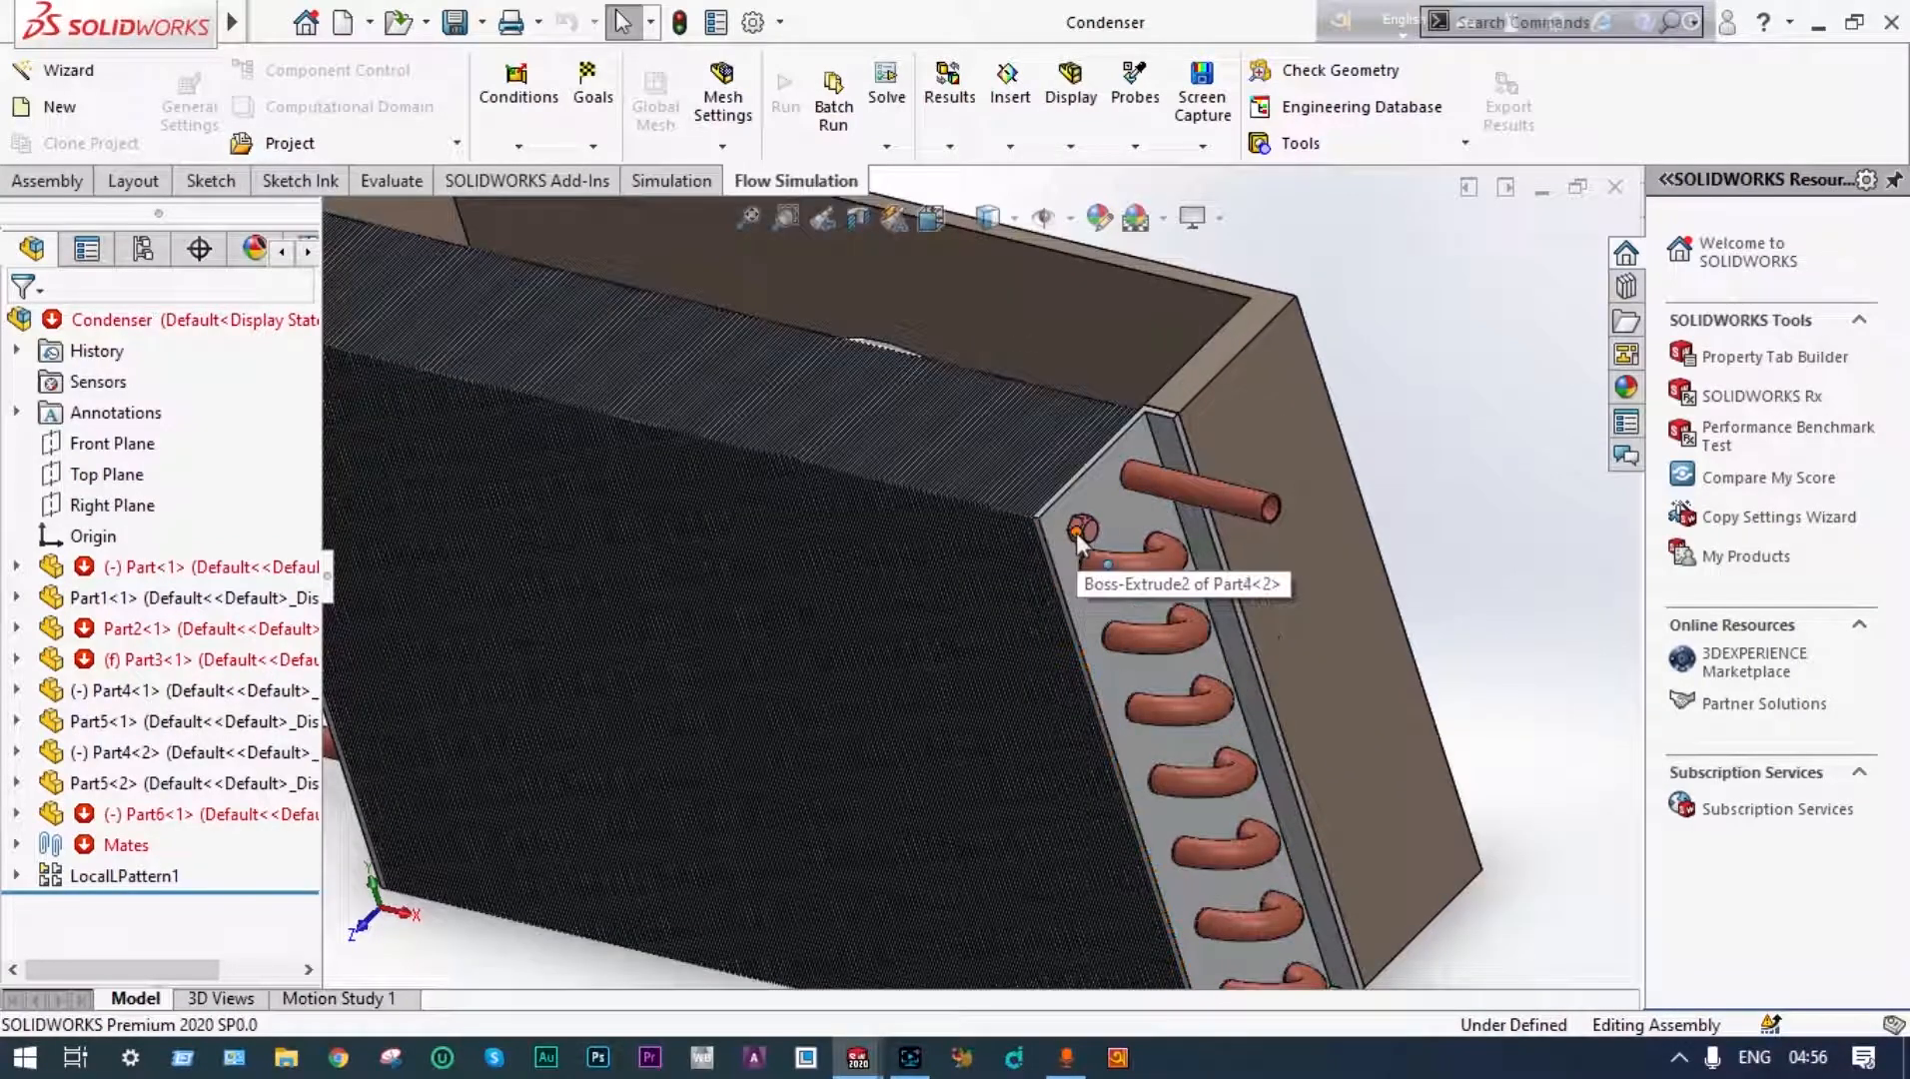
pyautogui.scroll(3, 1078, 538)
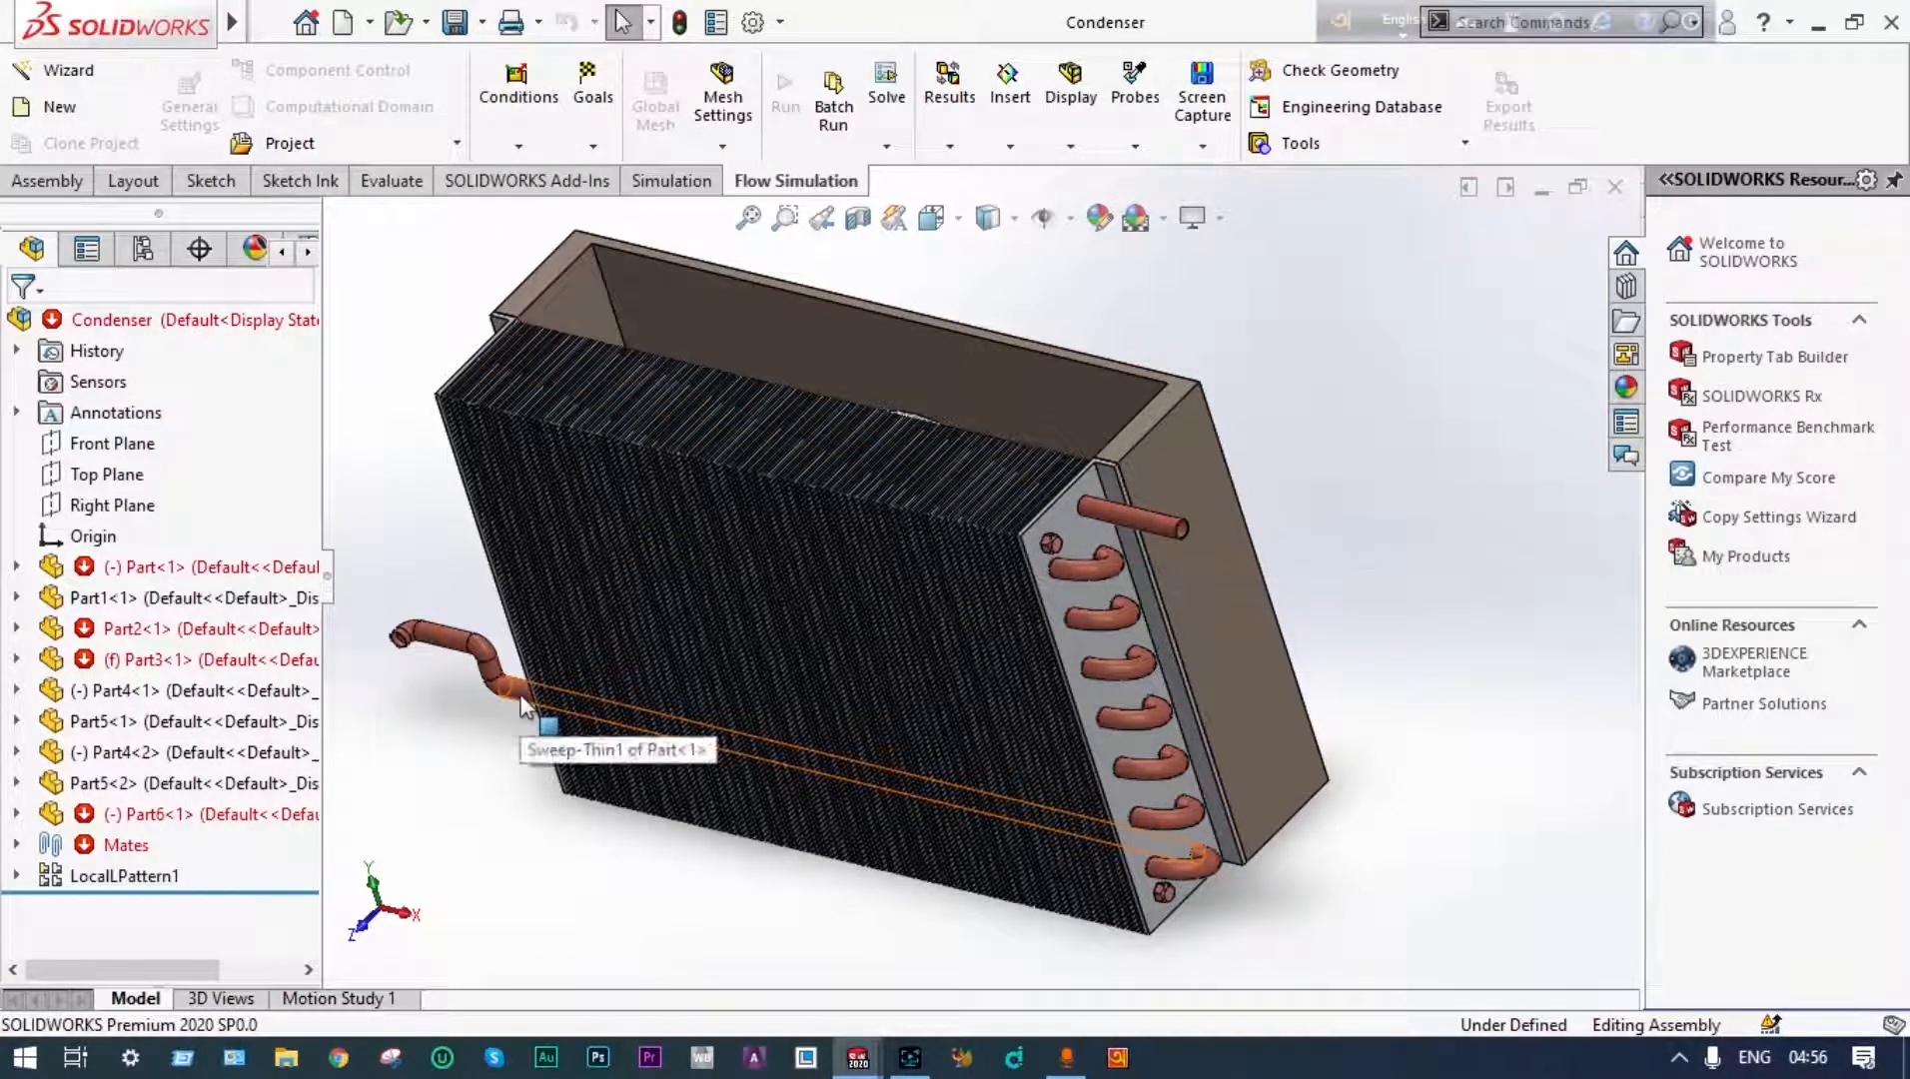
pyautogui.moveTo(543, 825); pyautogui.dragTo(563, 835, button='middle')
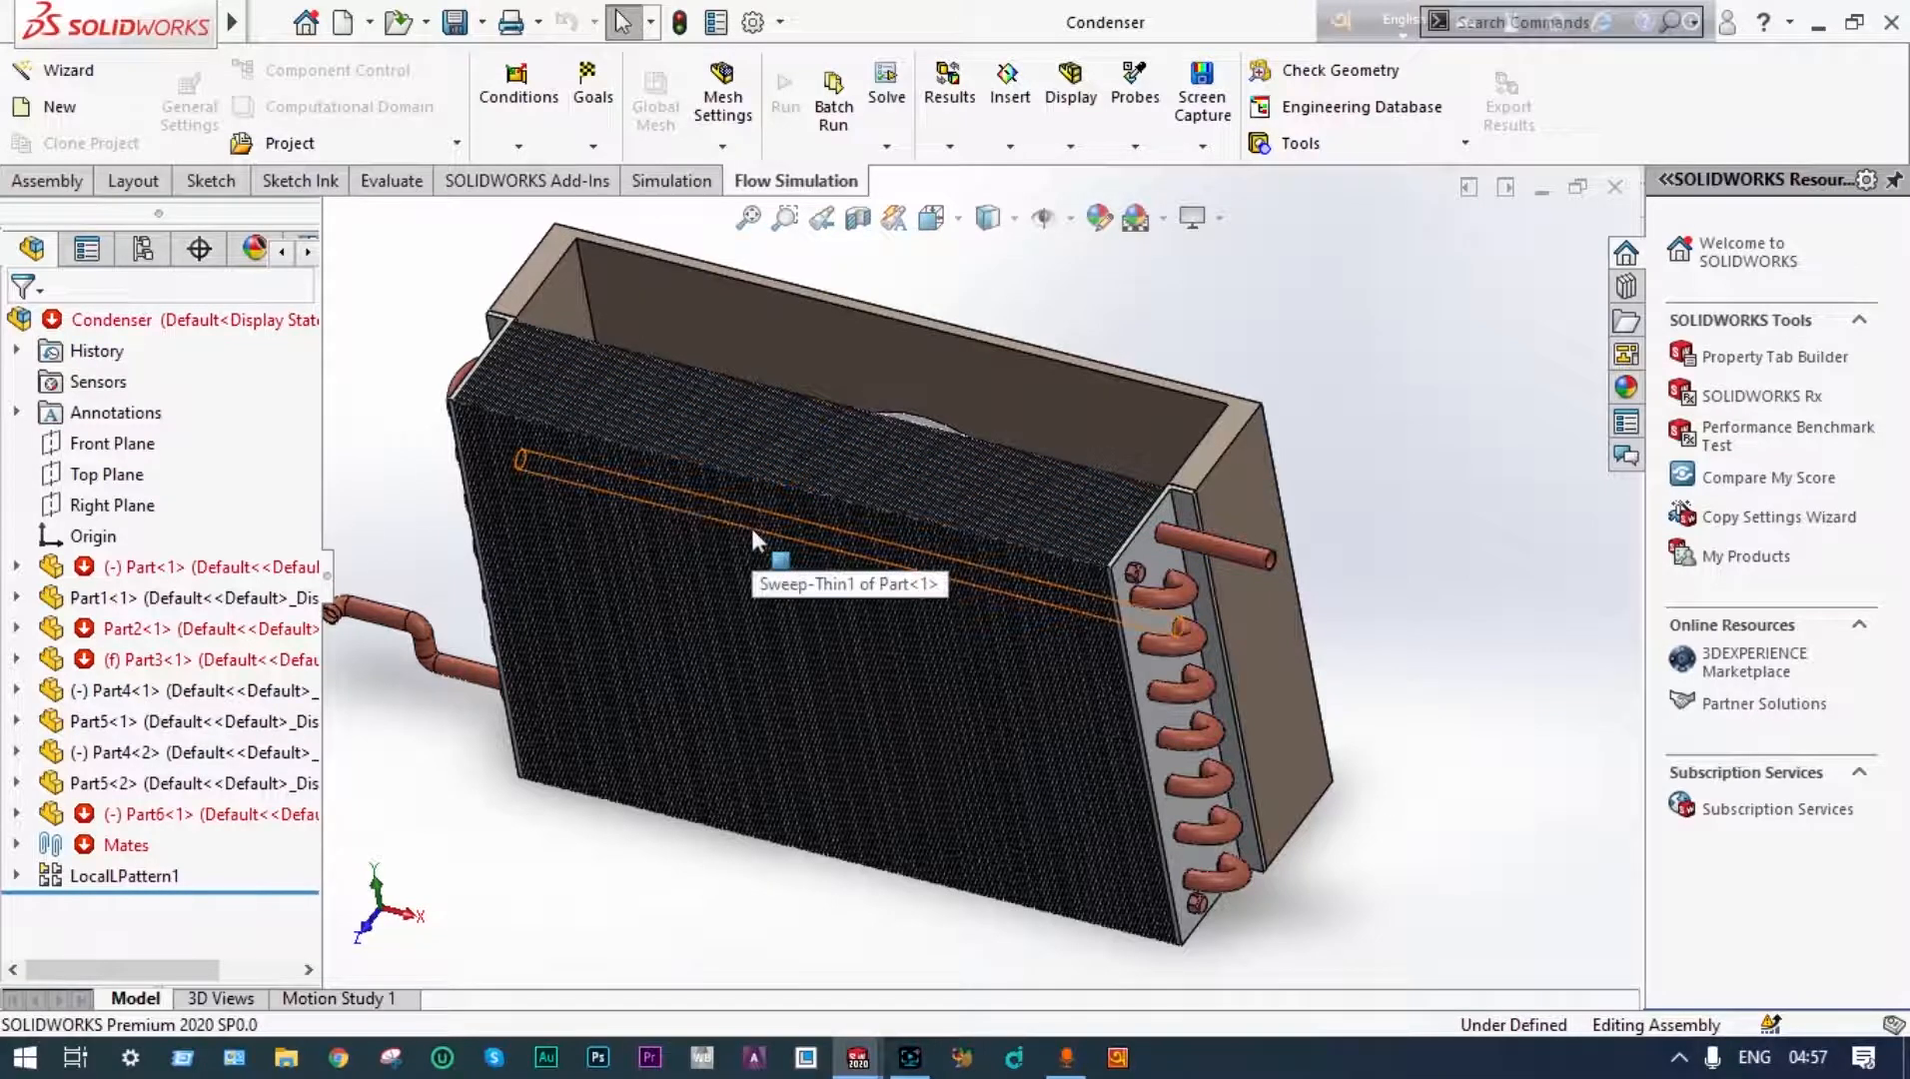
pyautogui.moveTo(751, 524); pyautogui.dragTo(740, 546, button='middle')
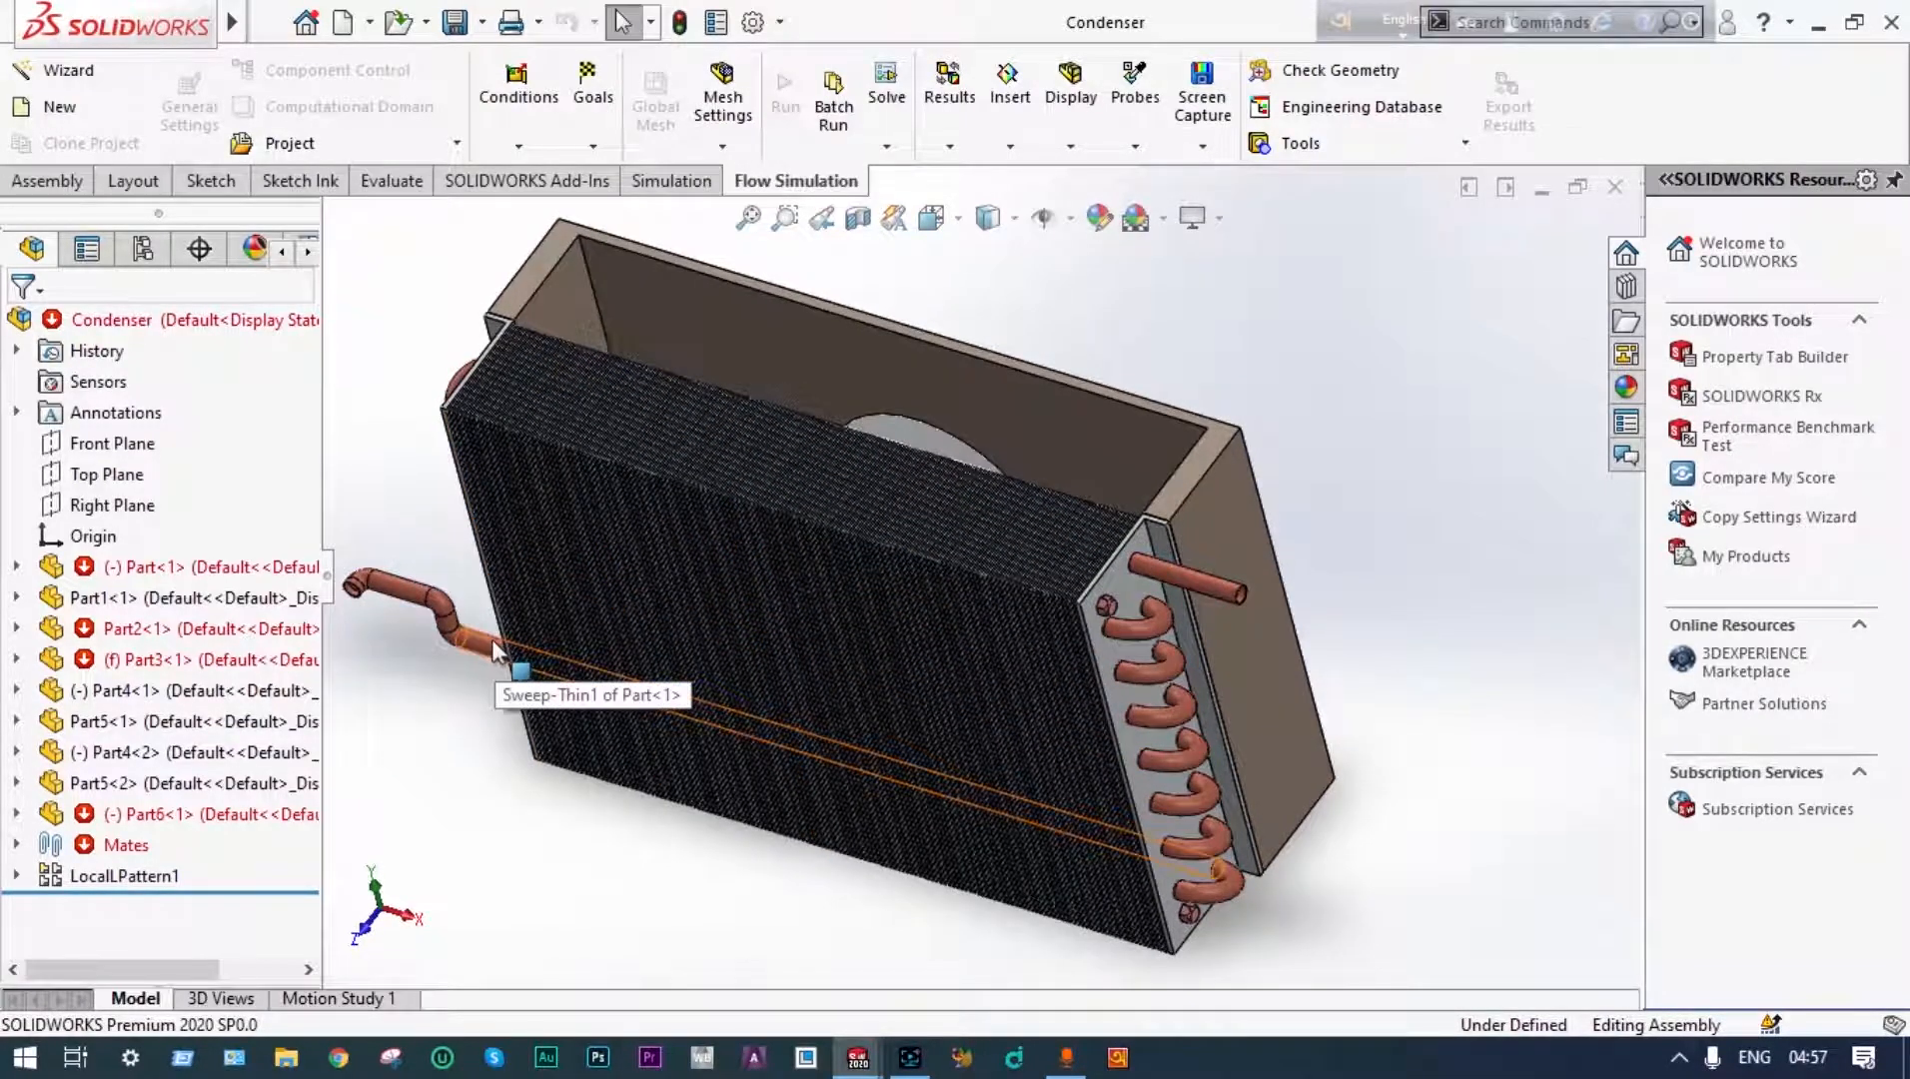
pyautogui.moveTo(497, 647); pyautogui.dragTo(477, 609, button='middle')
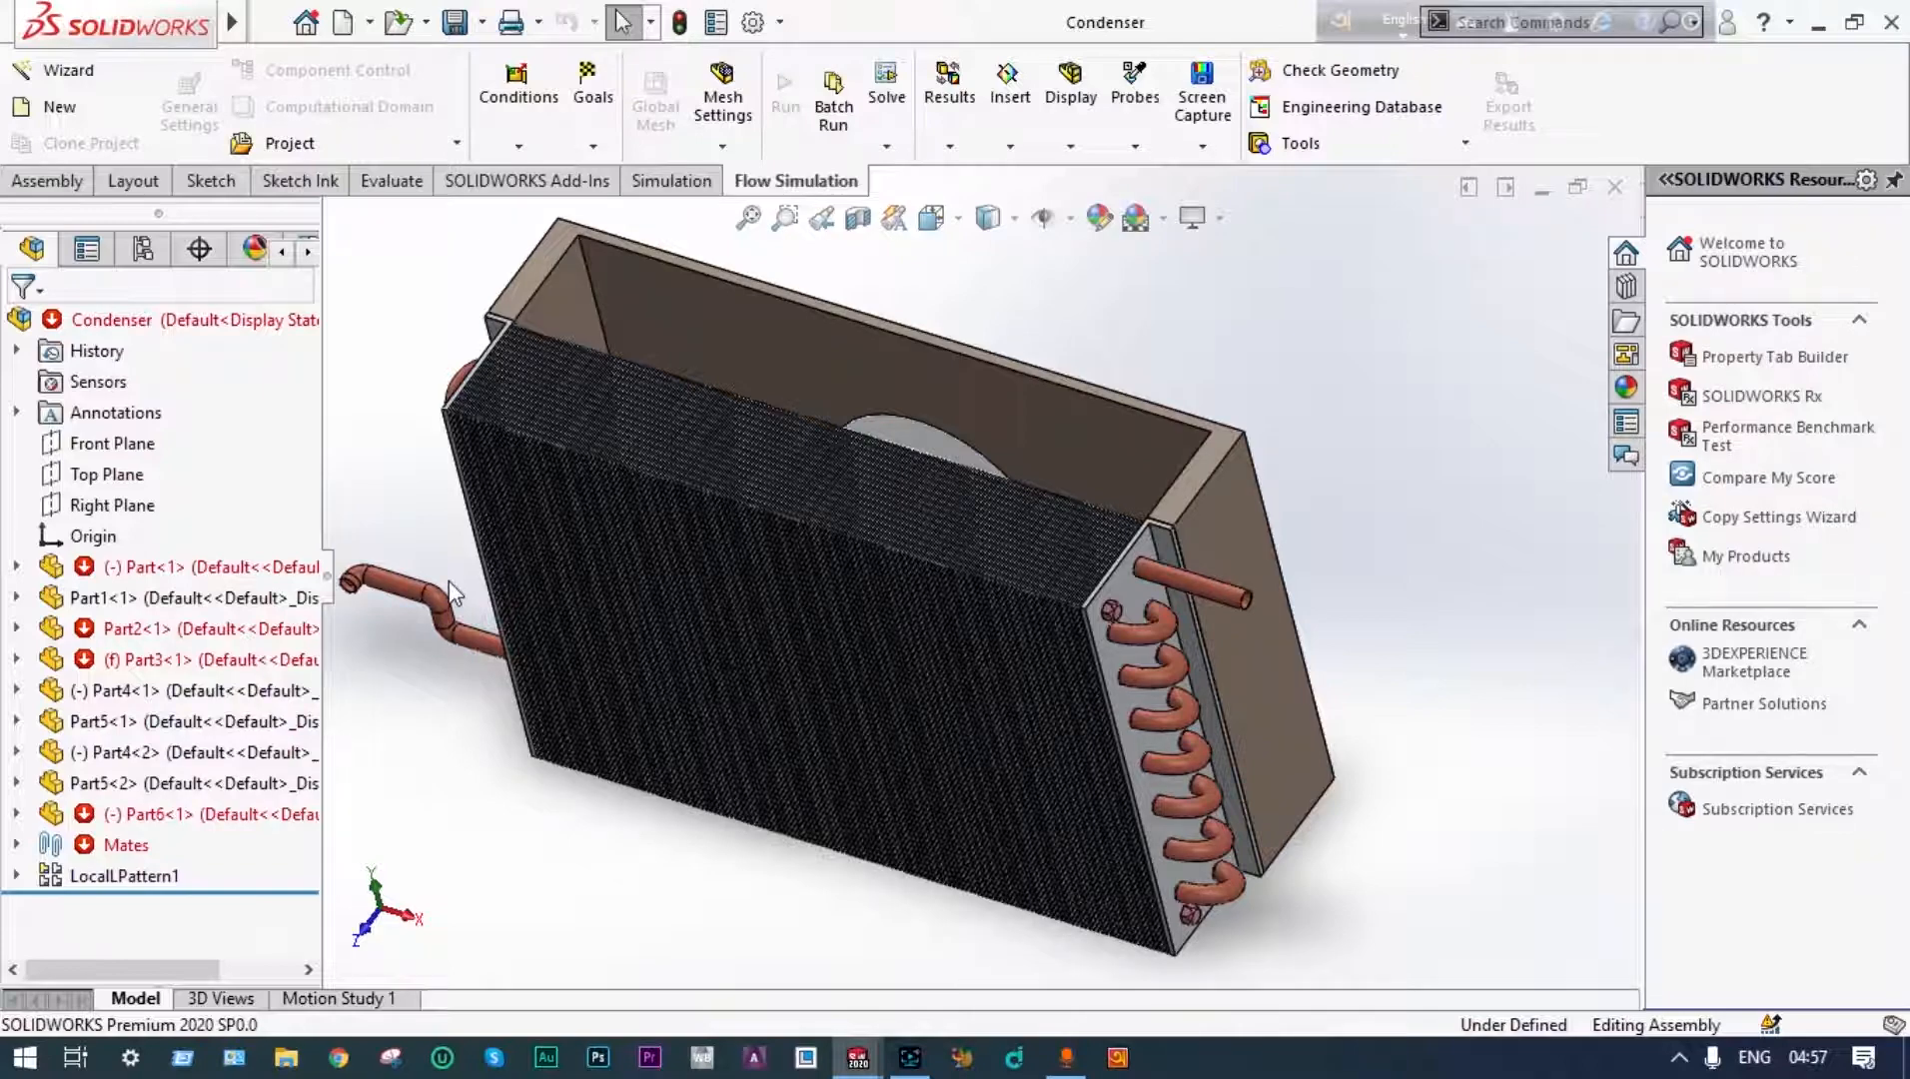
pyautogui.scroll(1, 450, 580)
pyautogui.moveTo(450, 582); pyautogui.dragTo(466, 563, button='middle')
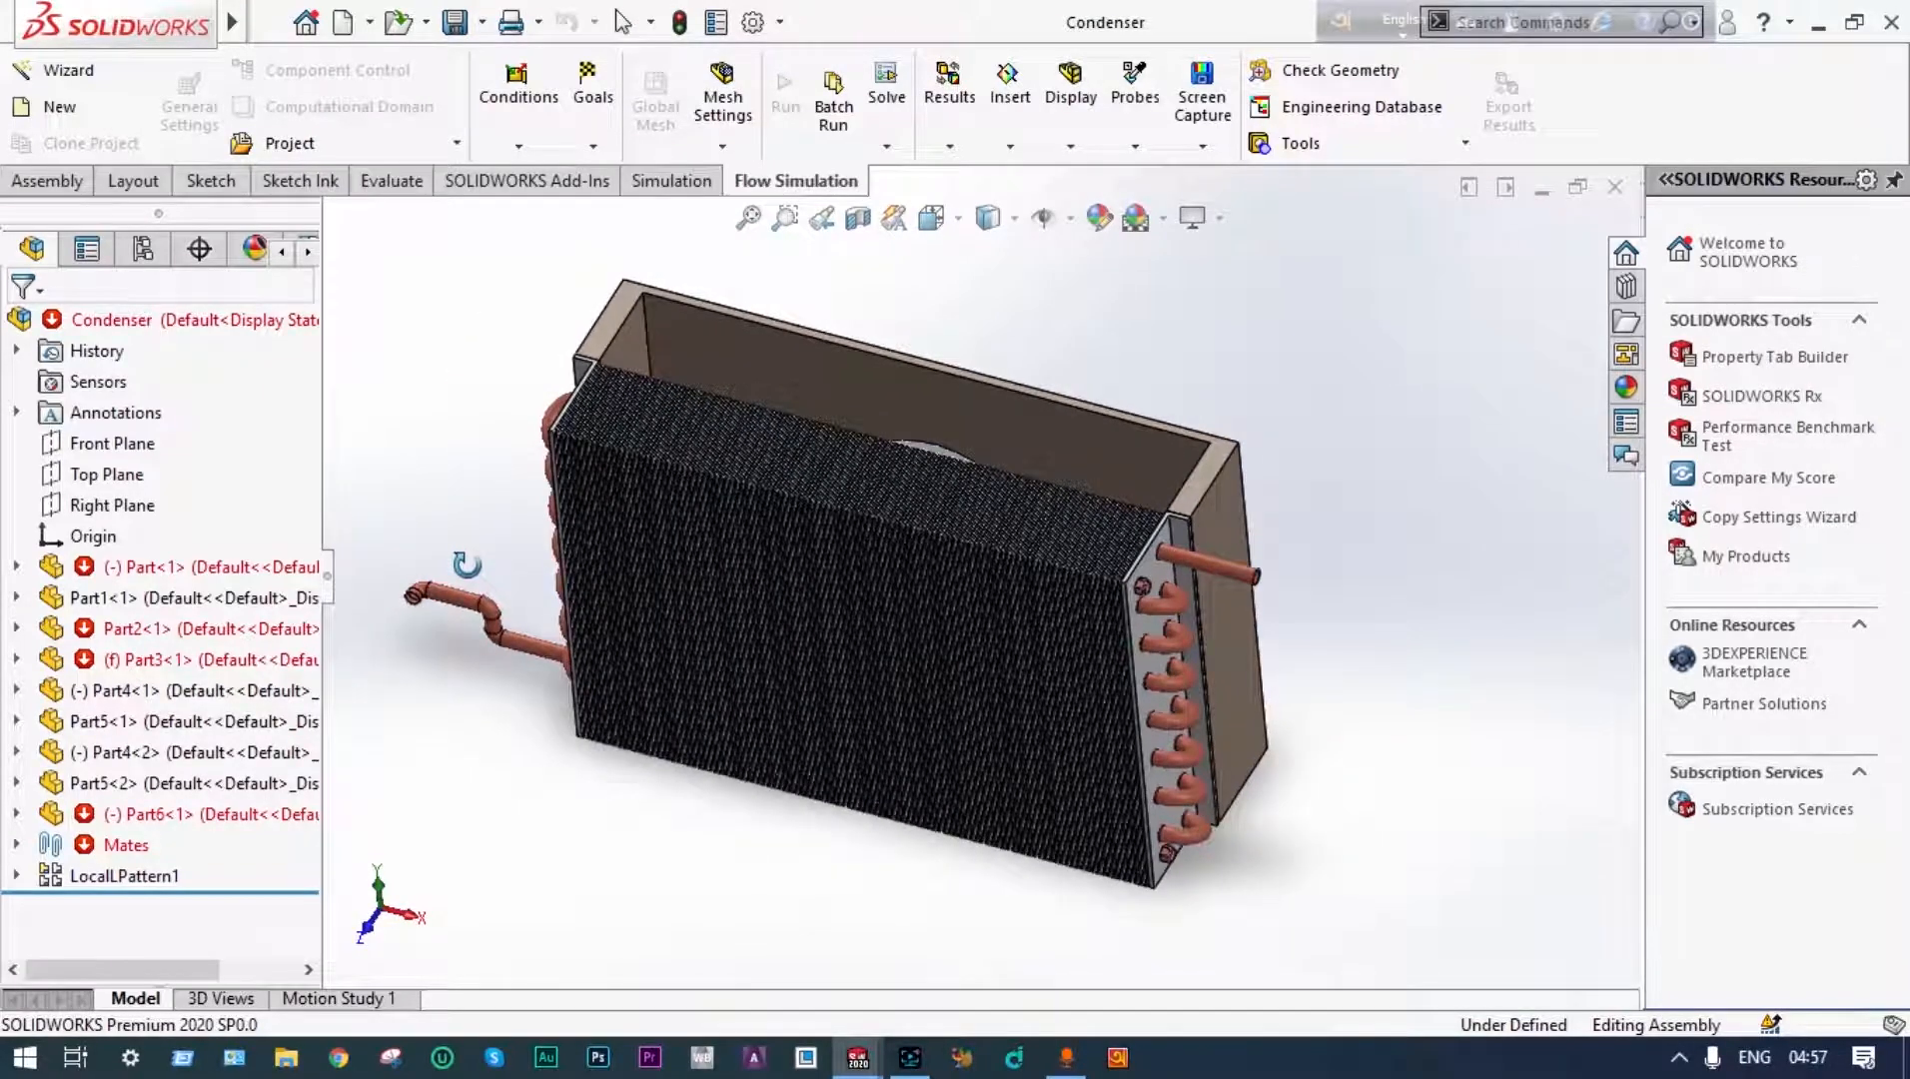
pyautogui.scroll(-2, 707, 598)
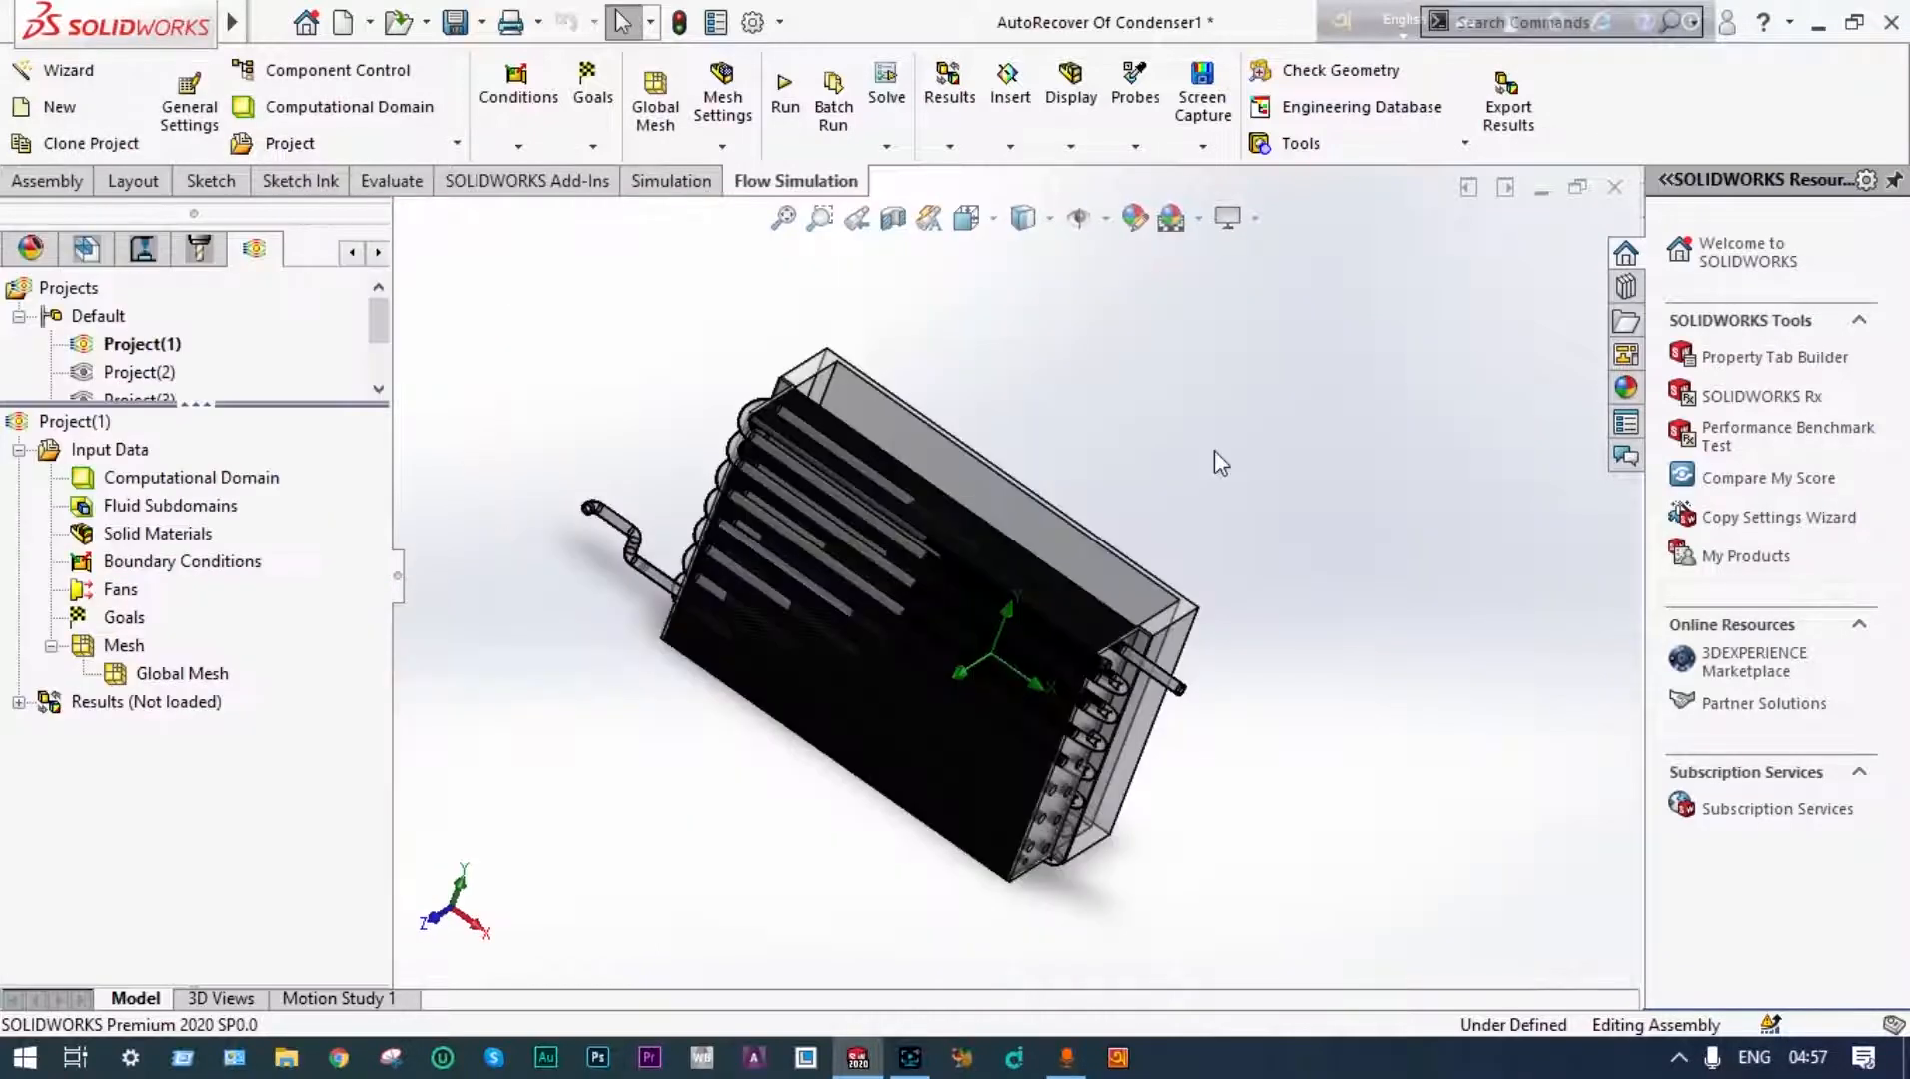
# Inspect the transparent condenser model in the flow simulation project, checking the internal tubes and both pipe ends
pyautogui.moveTo(1213, 450); pyautogui.dragTo(1171, 354, button='middle')
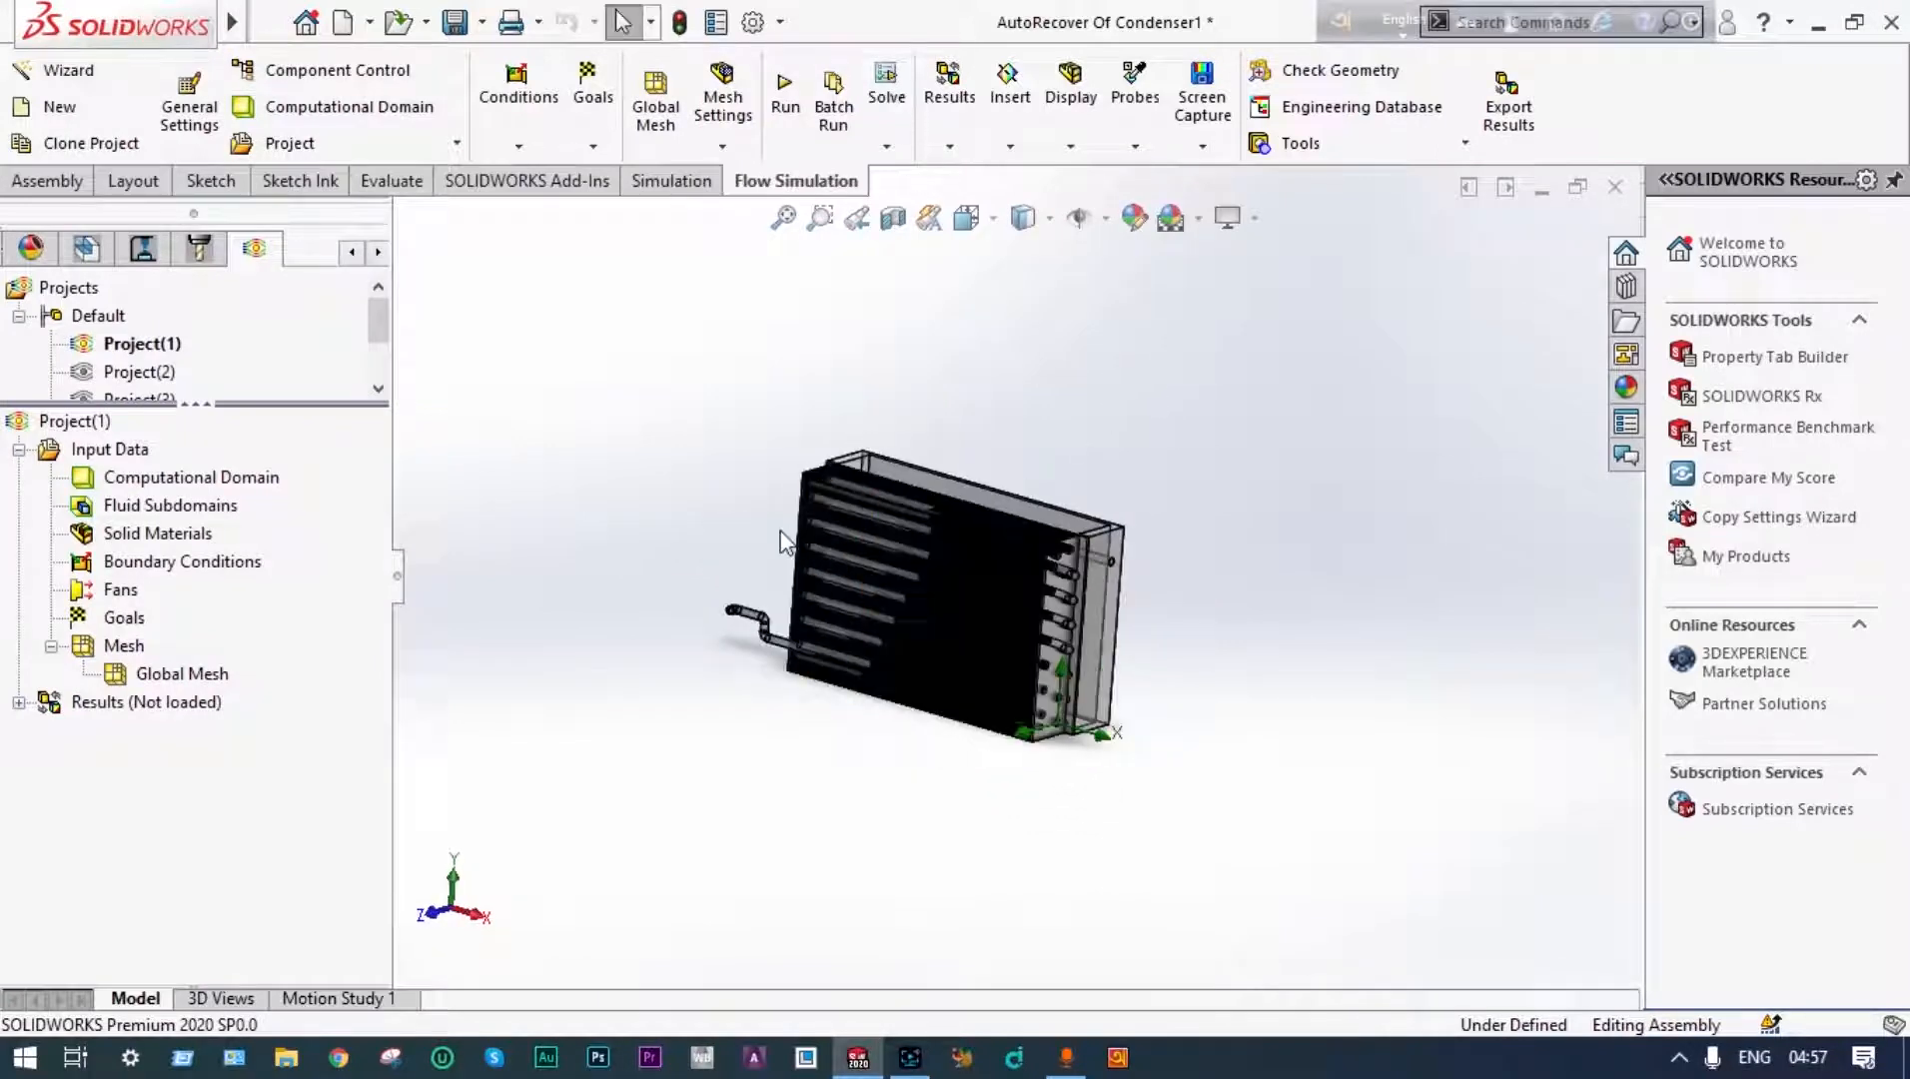
pyautogui.scroll(-2, 779, 519)
pyautogui.scroll(-4, 784, 531)
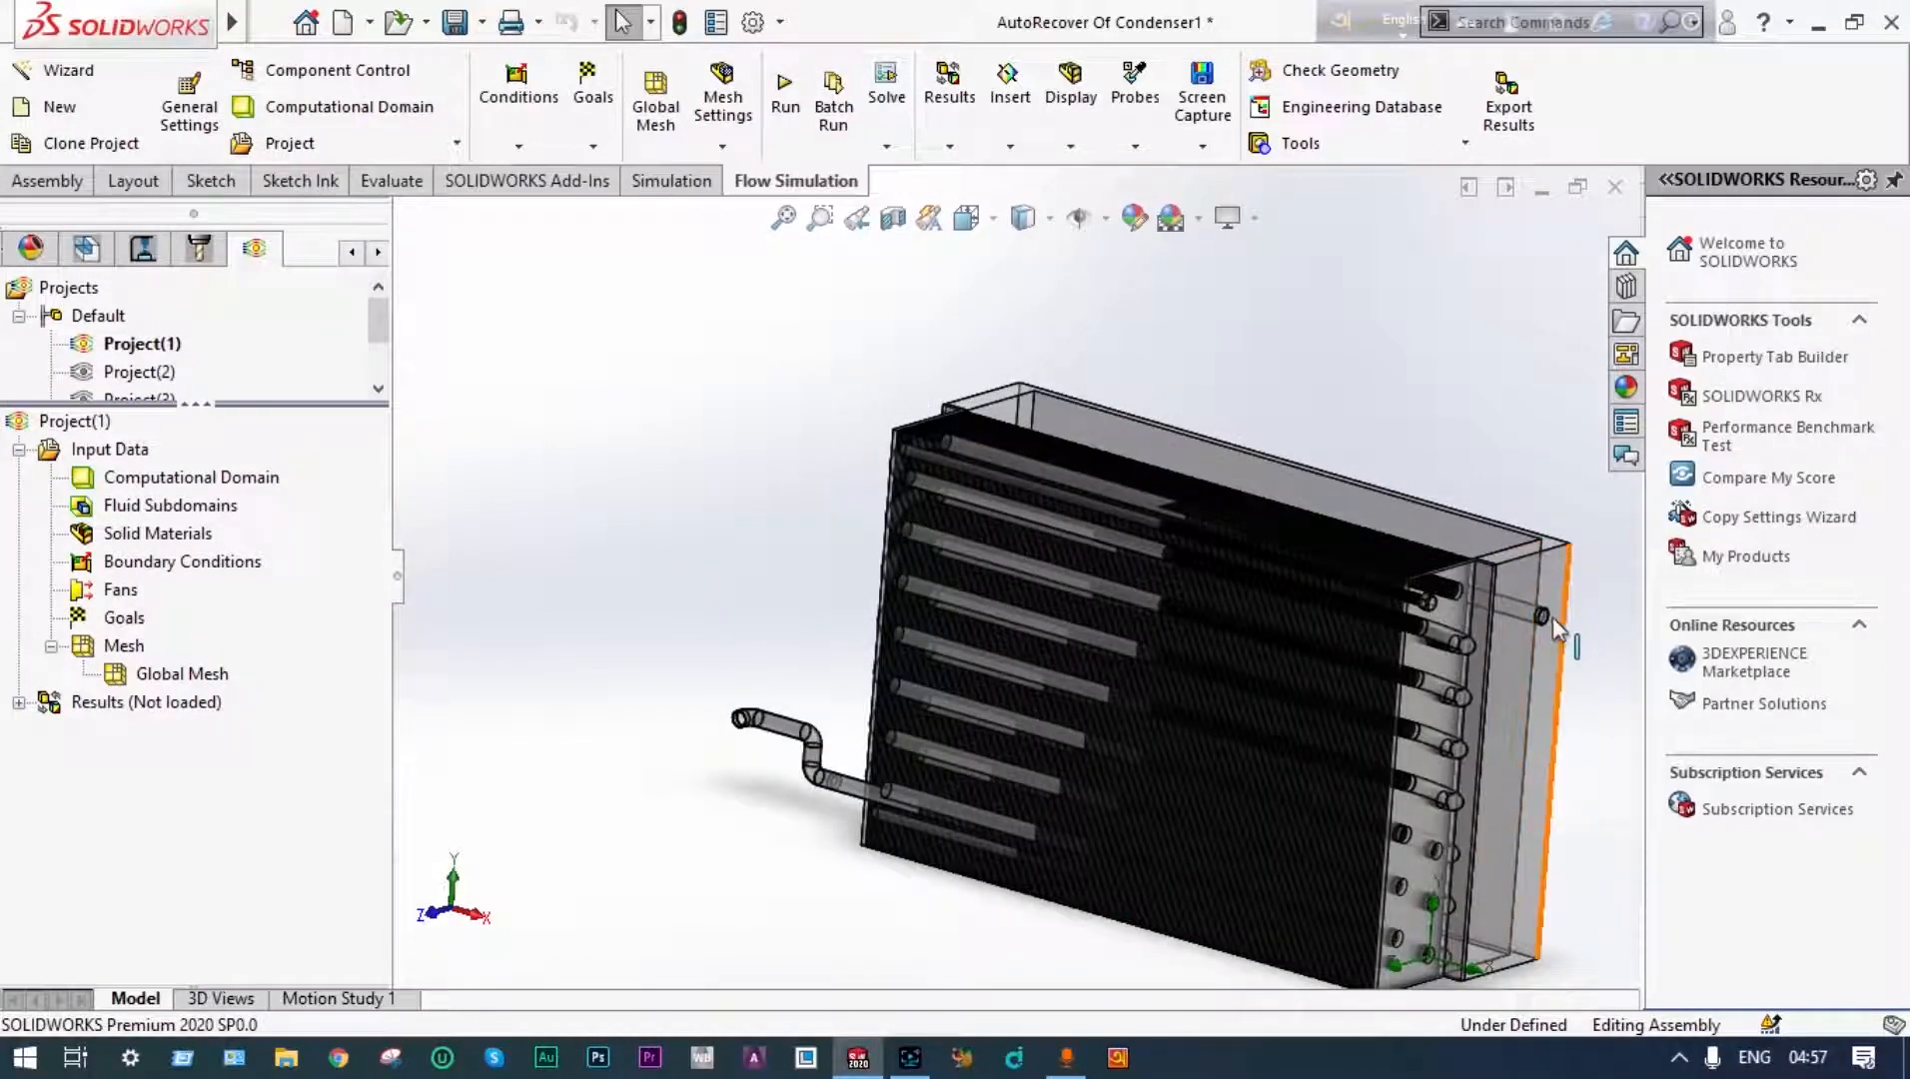
pyautogui.scroll(3, 1528, 611)
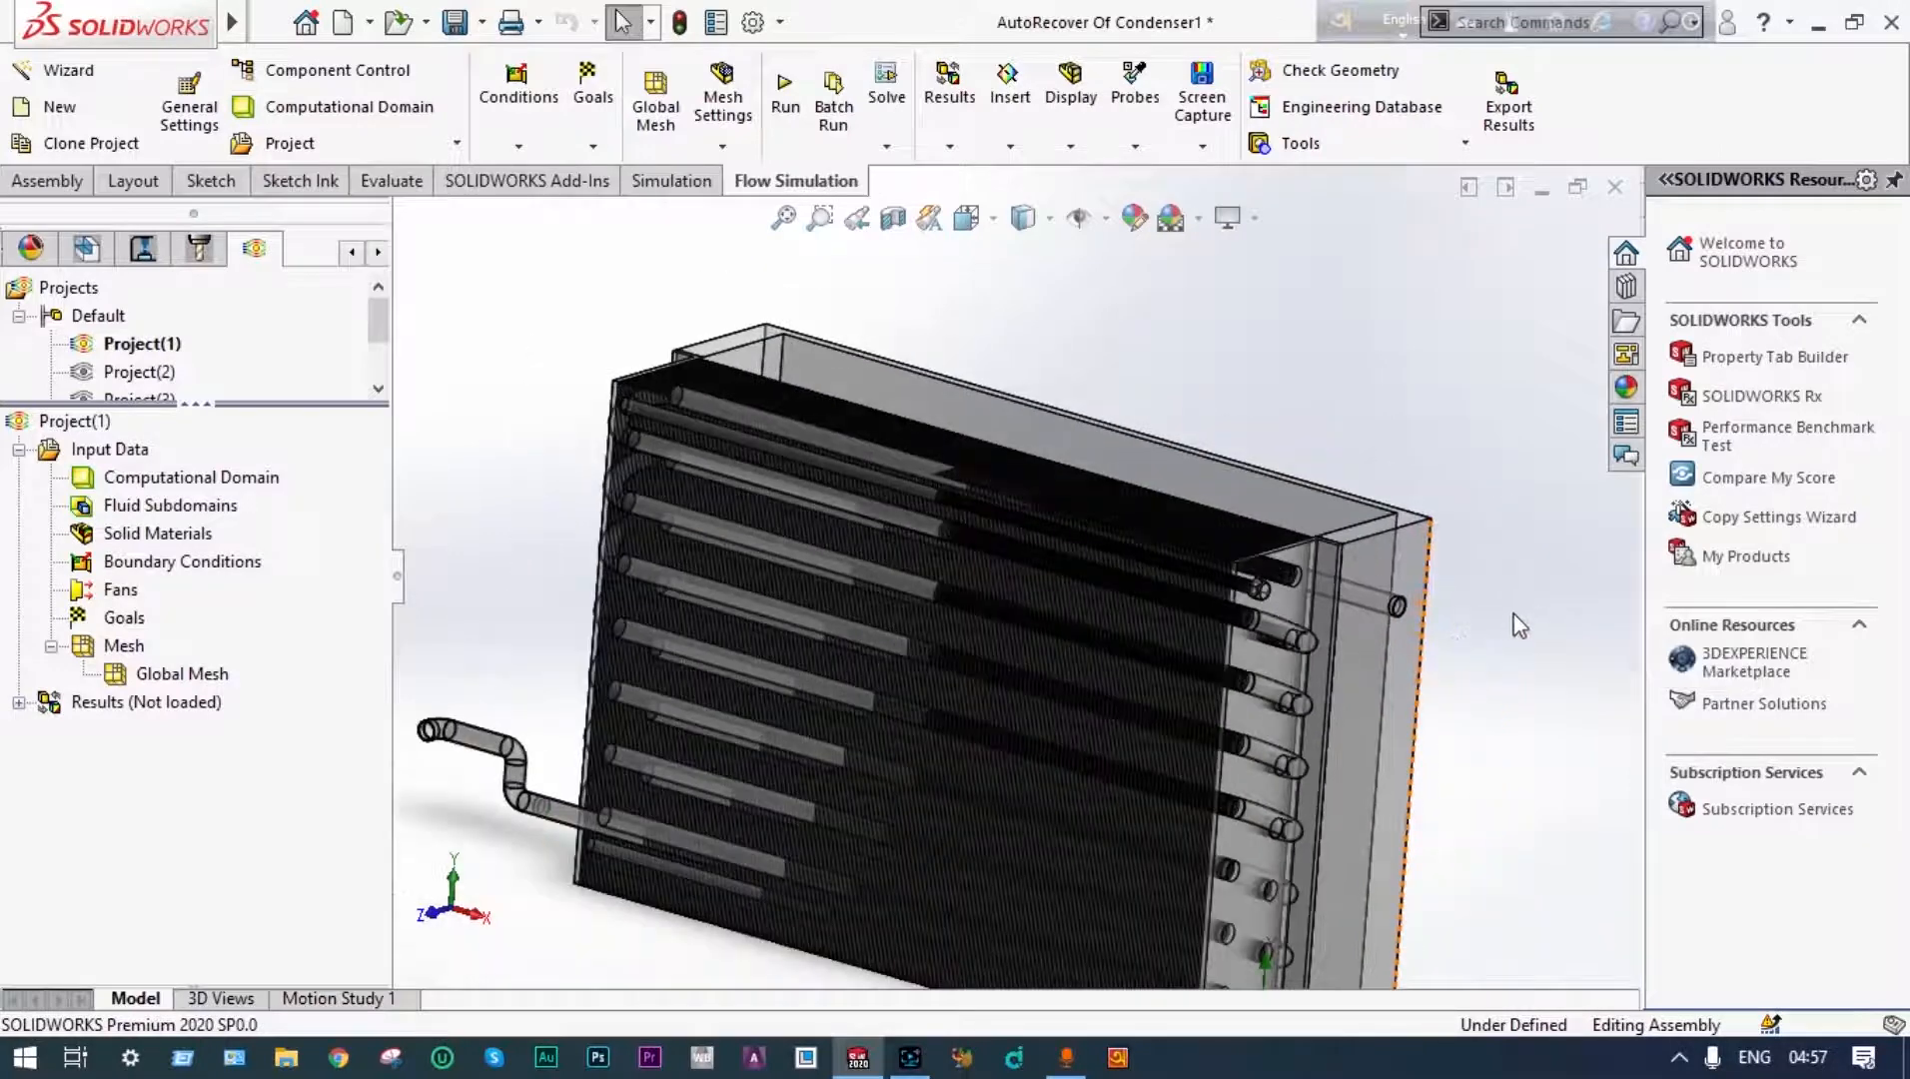
pyautogui.moveTo(1510, 622); pyautogui.dragTo(1507, 627, button='middle')
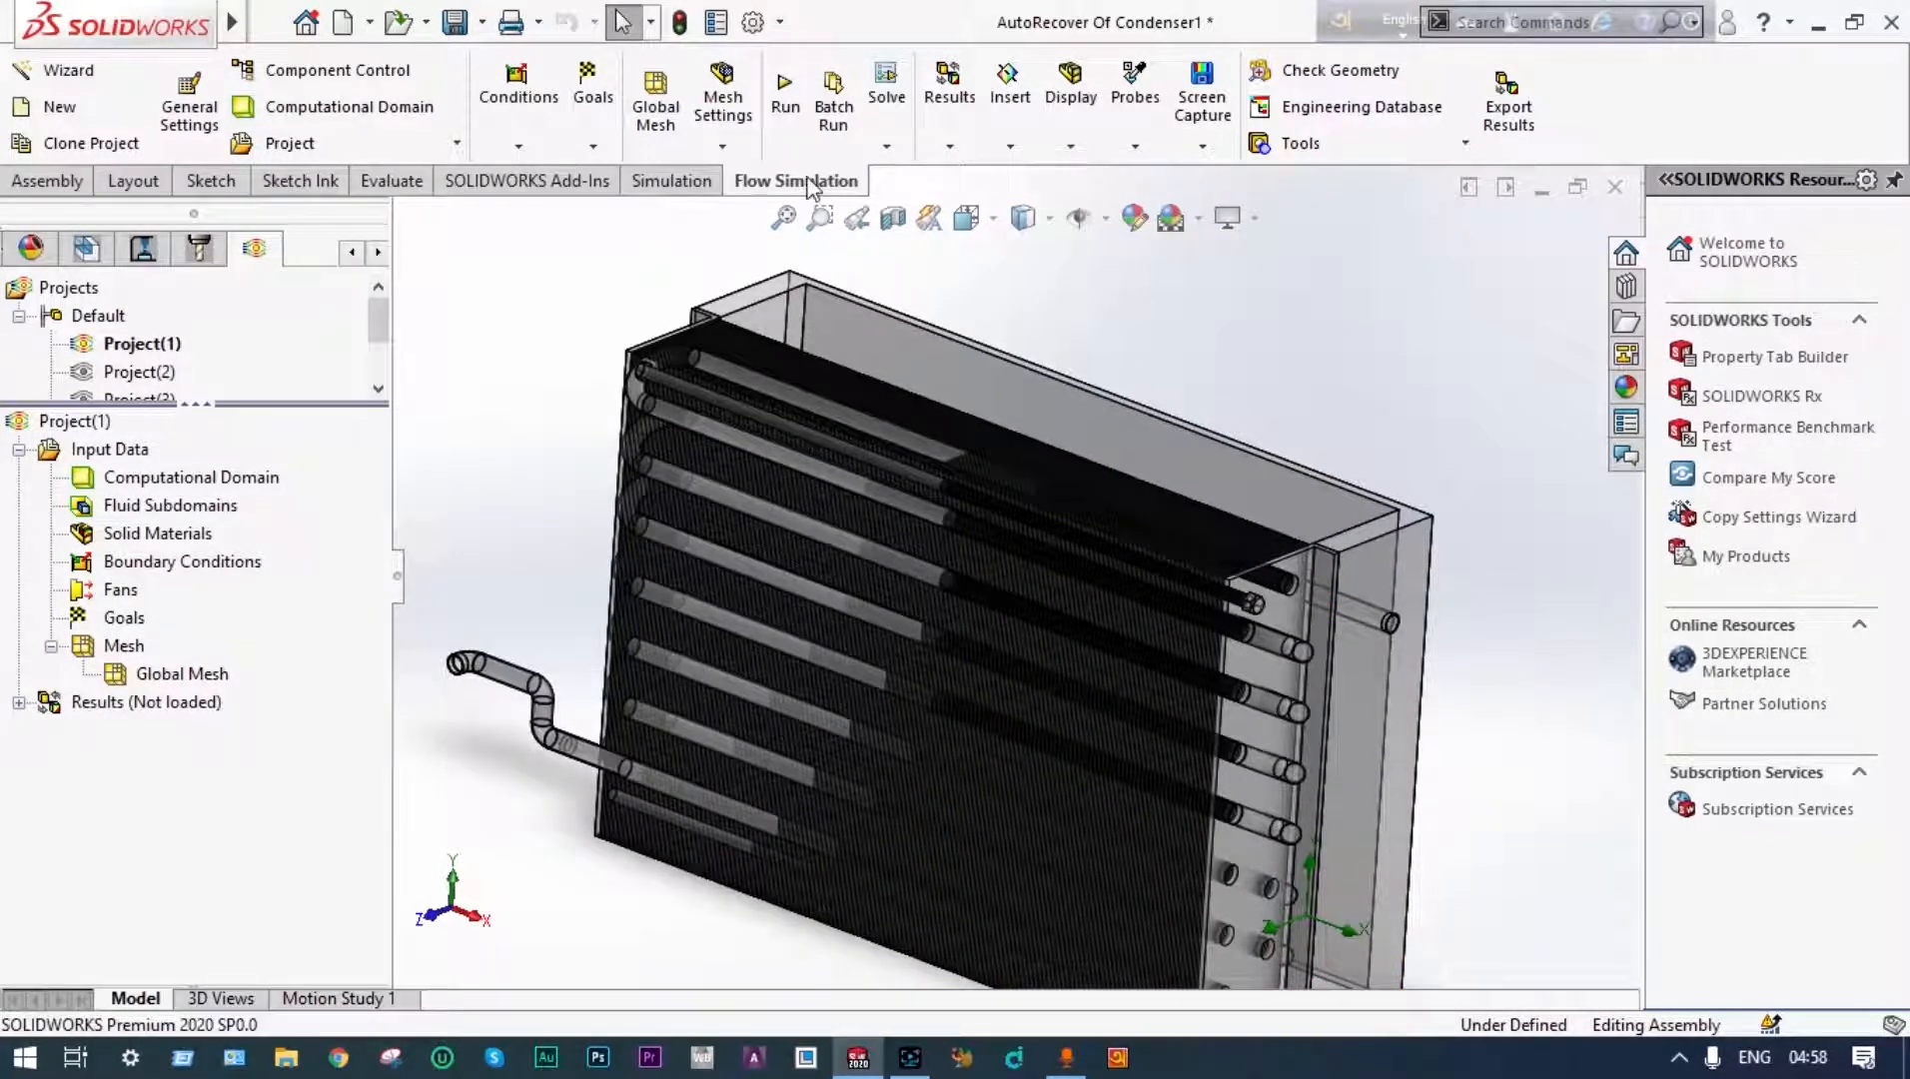
pyautogui.moveTo(1168, 340); pyautogui.dragTo(1168, 348, button='middle')
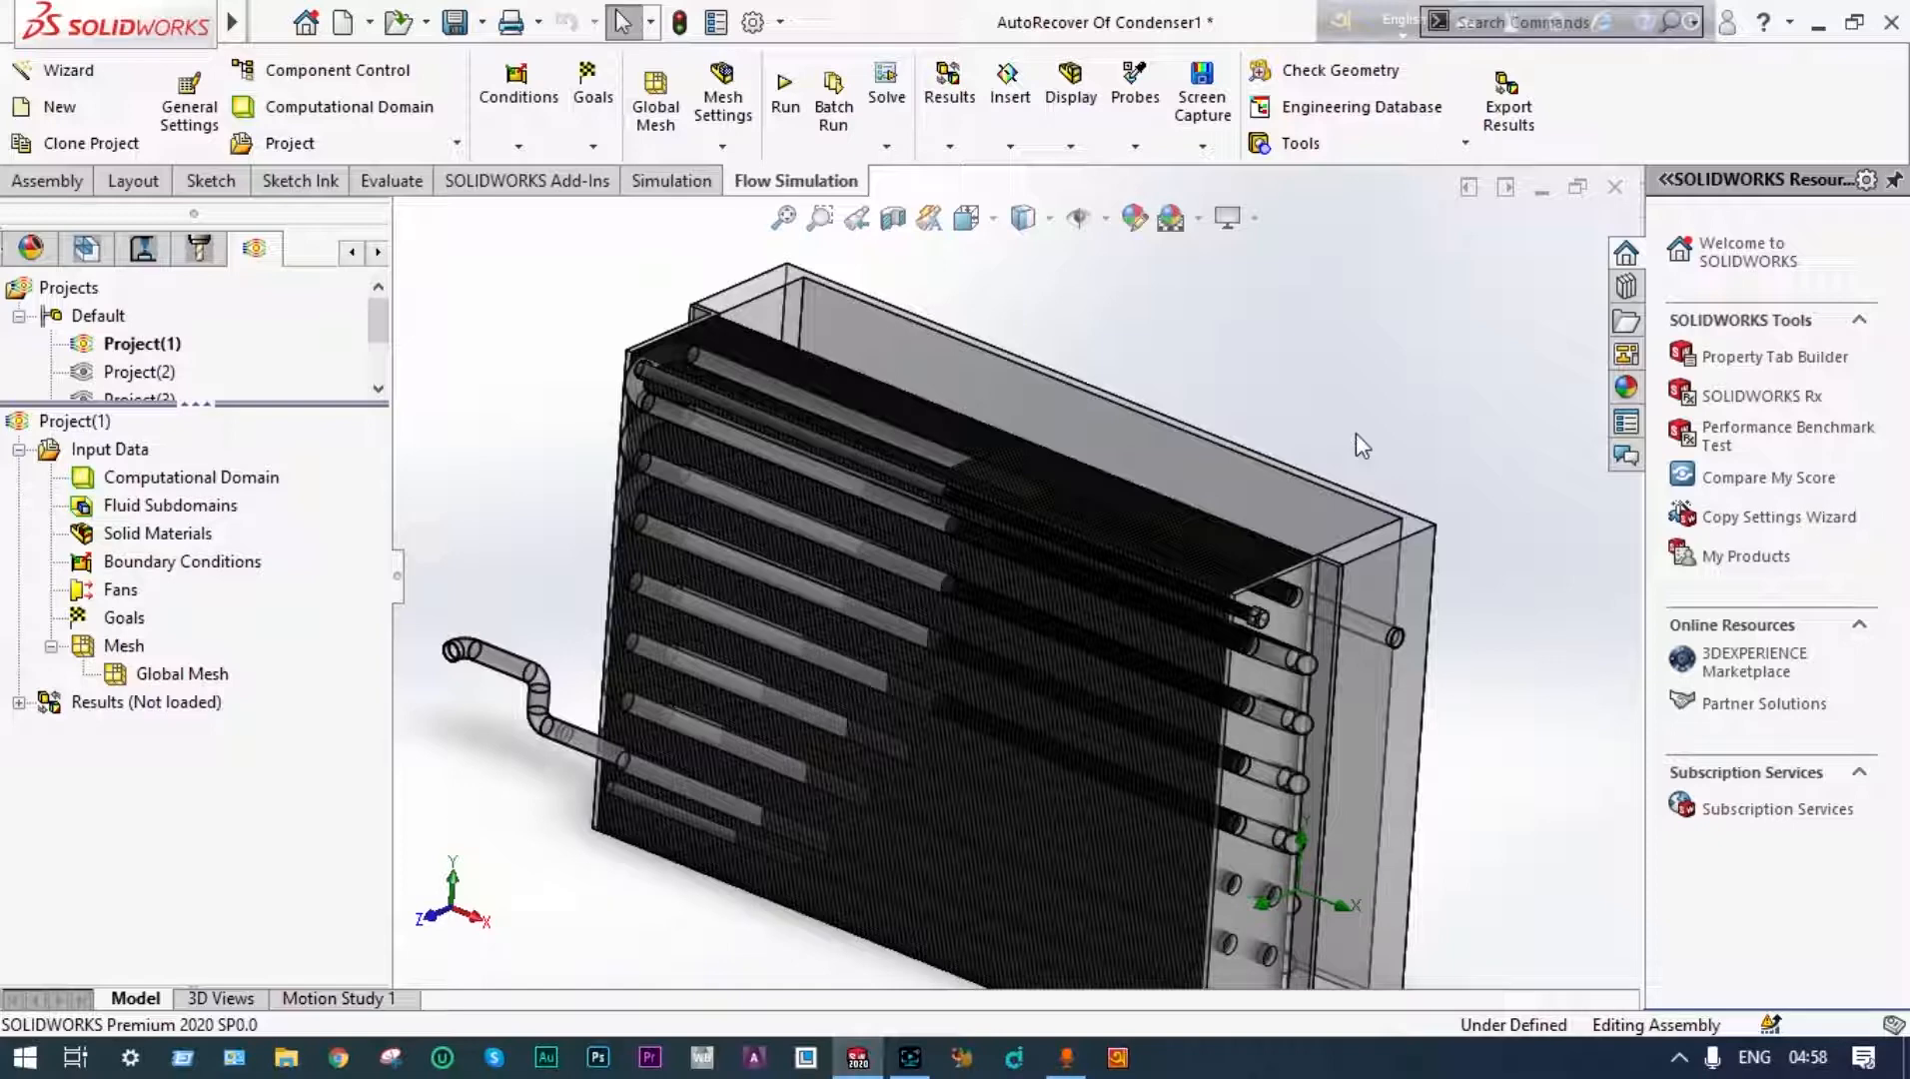
# Start a new flow simulation project with the Wizard, keeping the name Project(6) and the current configuration, and select the SI (m-kg-s) unit system
pyautogui.click(77, 70)
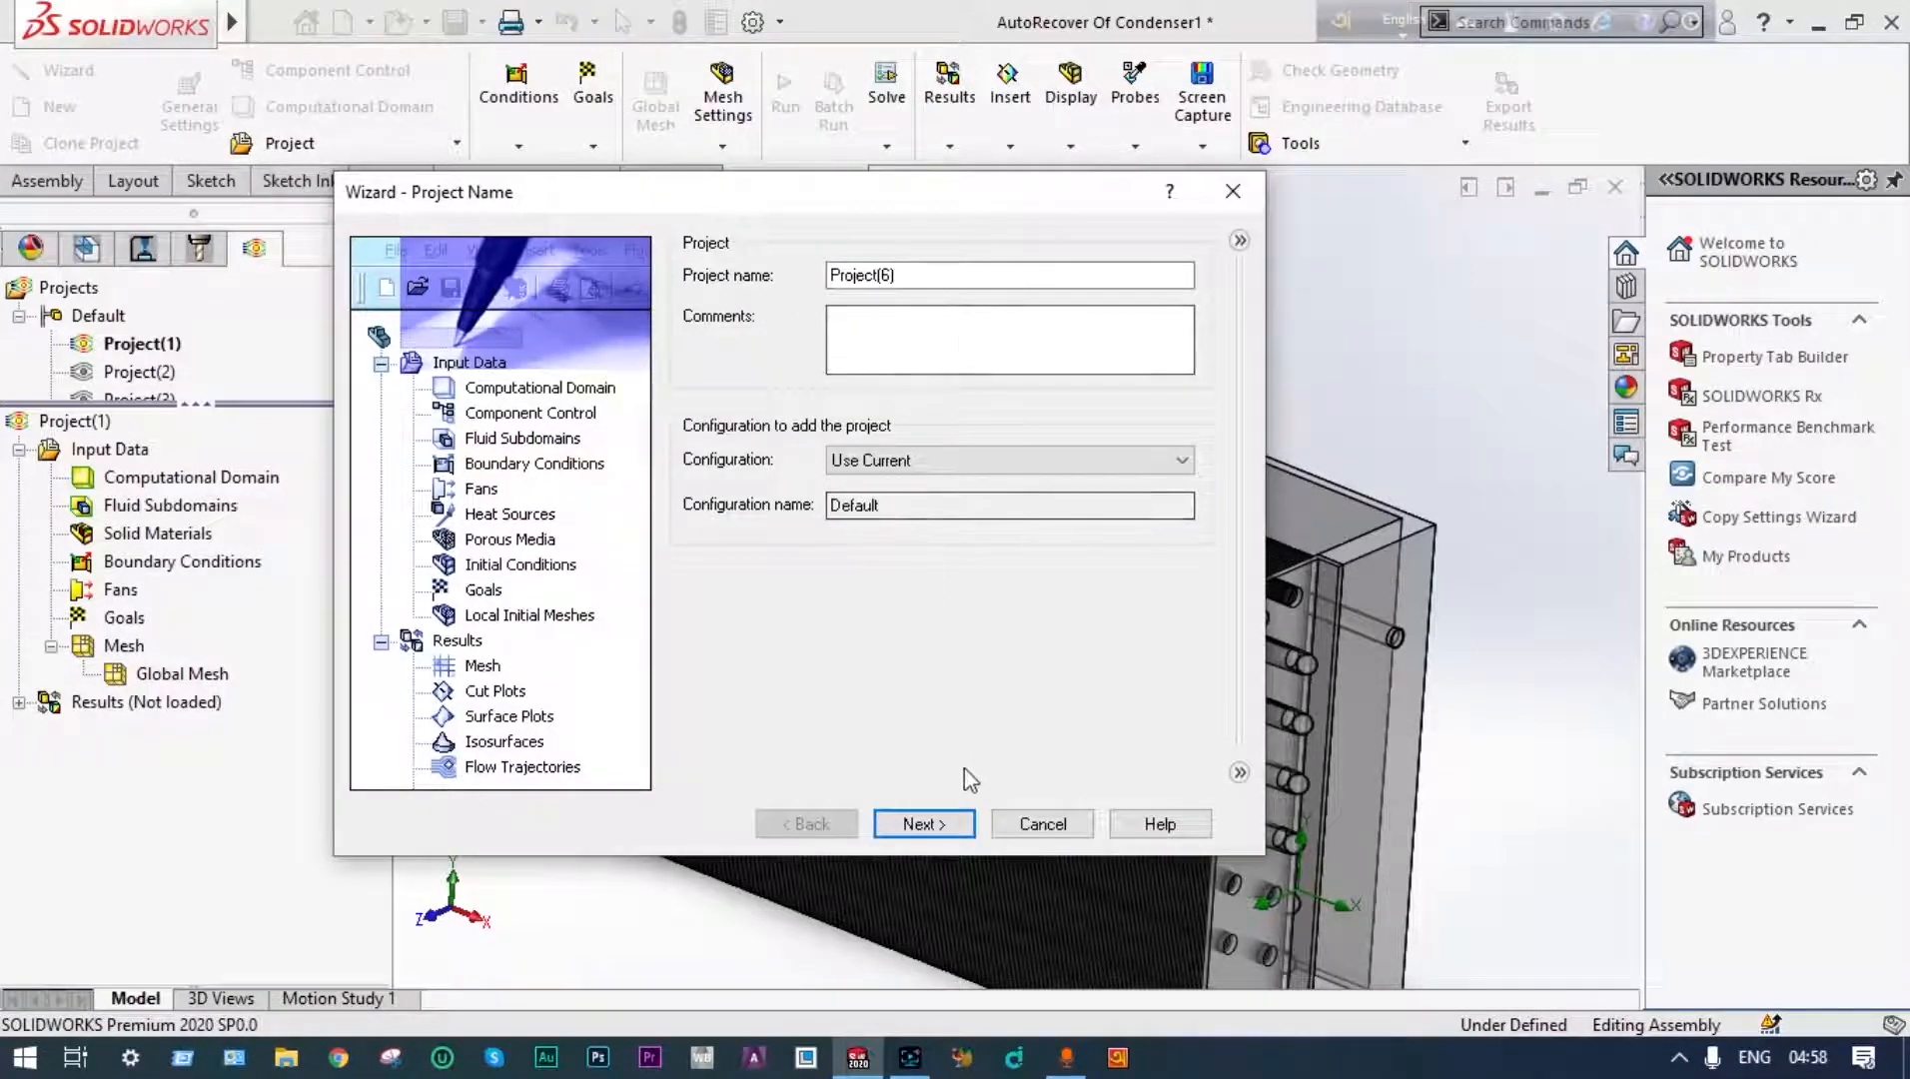
pyautogui.click(954, 826)
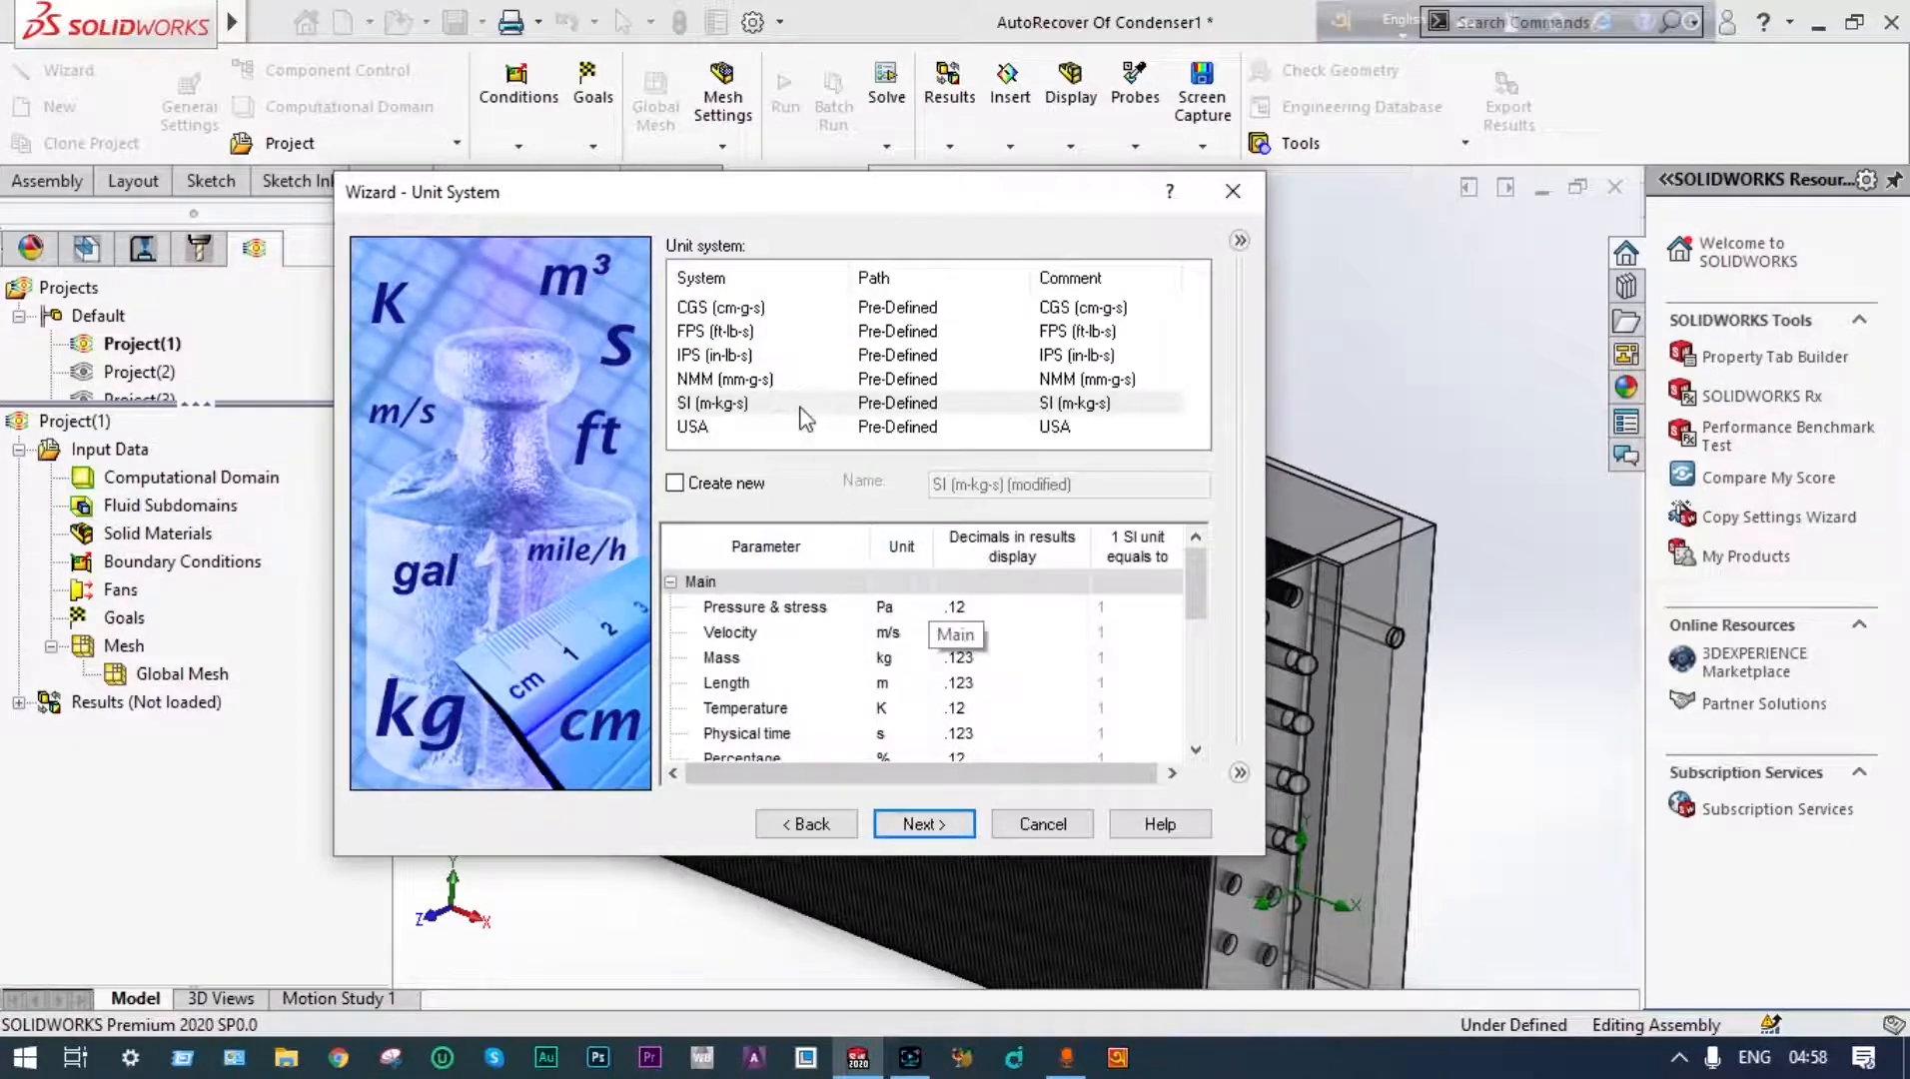
pyautogui.click(741, 407)
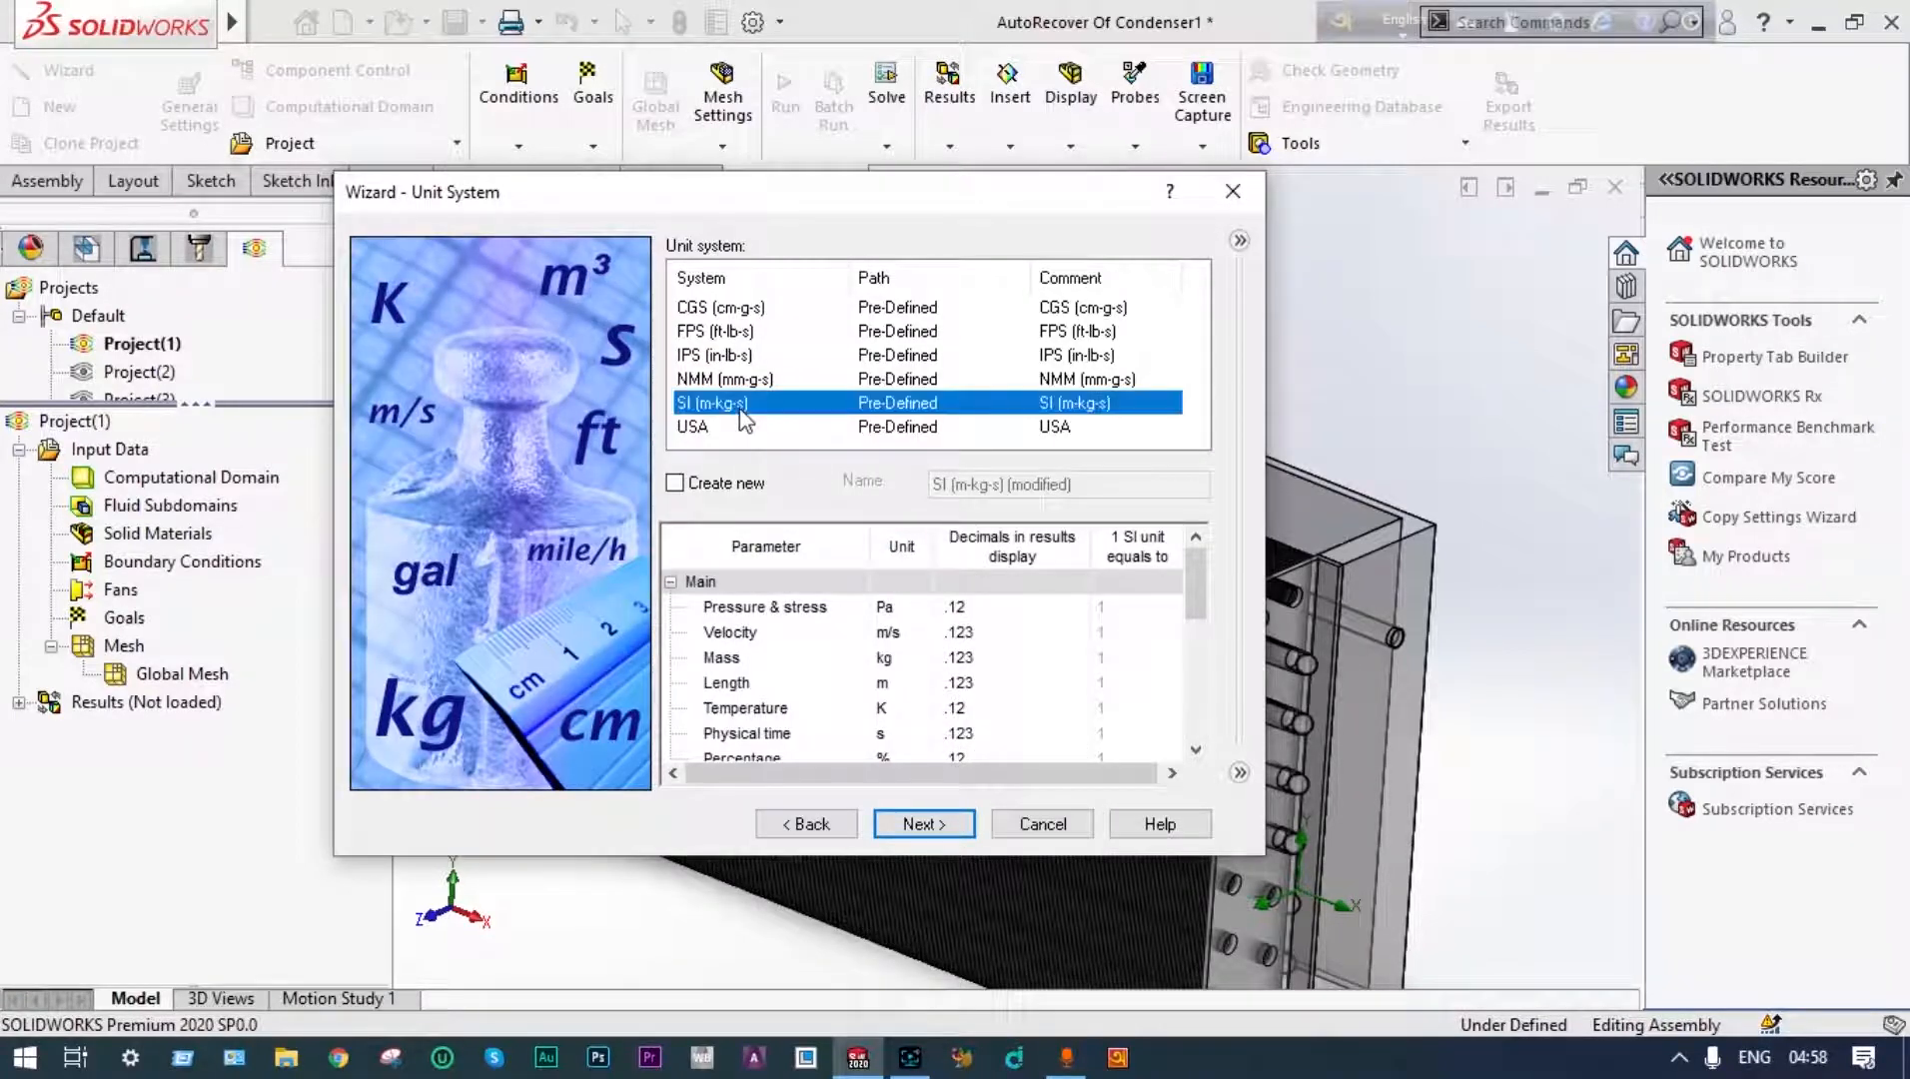
# Set the pressure and stress unit to megapascal and the temperature unit to °C, and accept the unit system
pyautogui.click(902, 608)
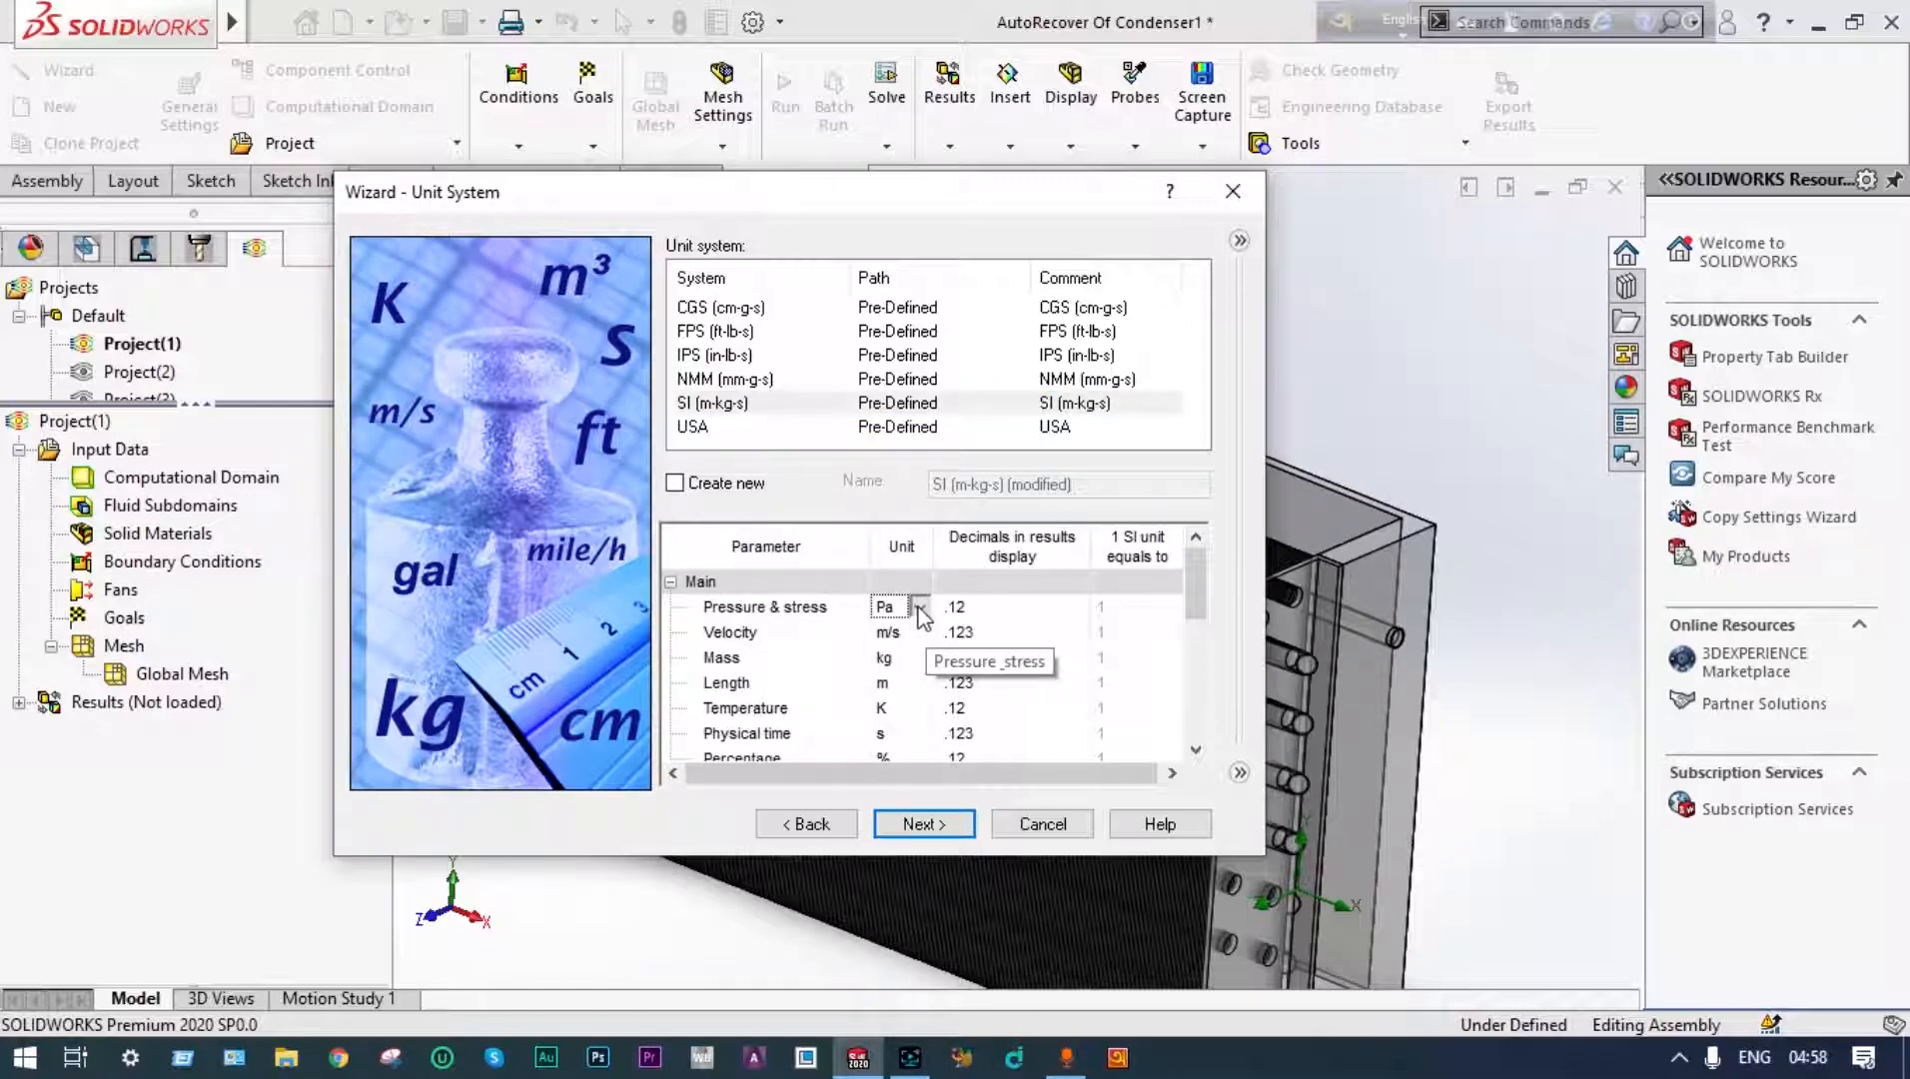
pyautogui.click(918, 606)
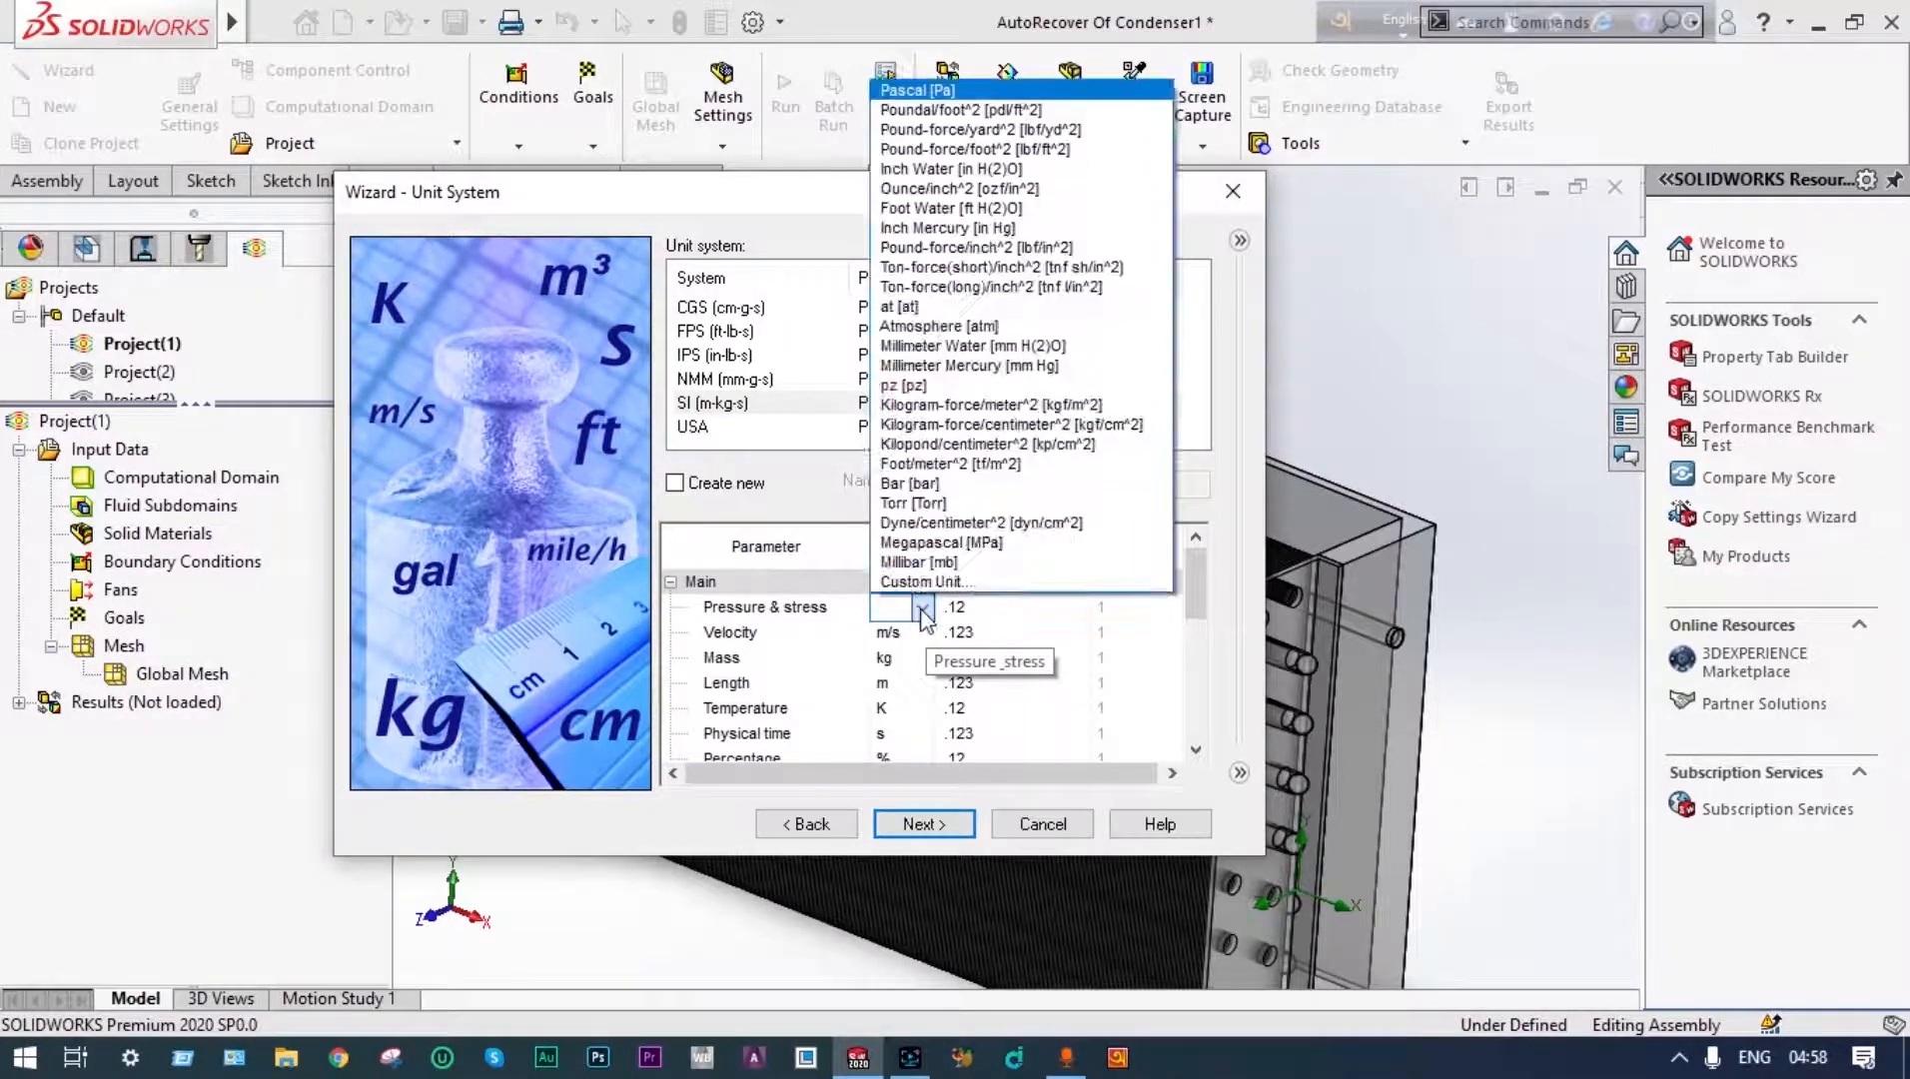
pyautogui.click(919, 543)
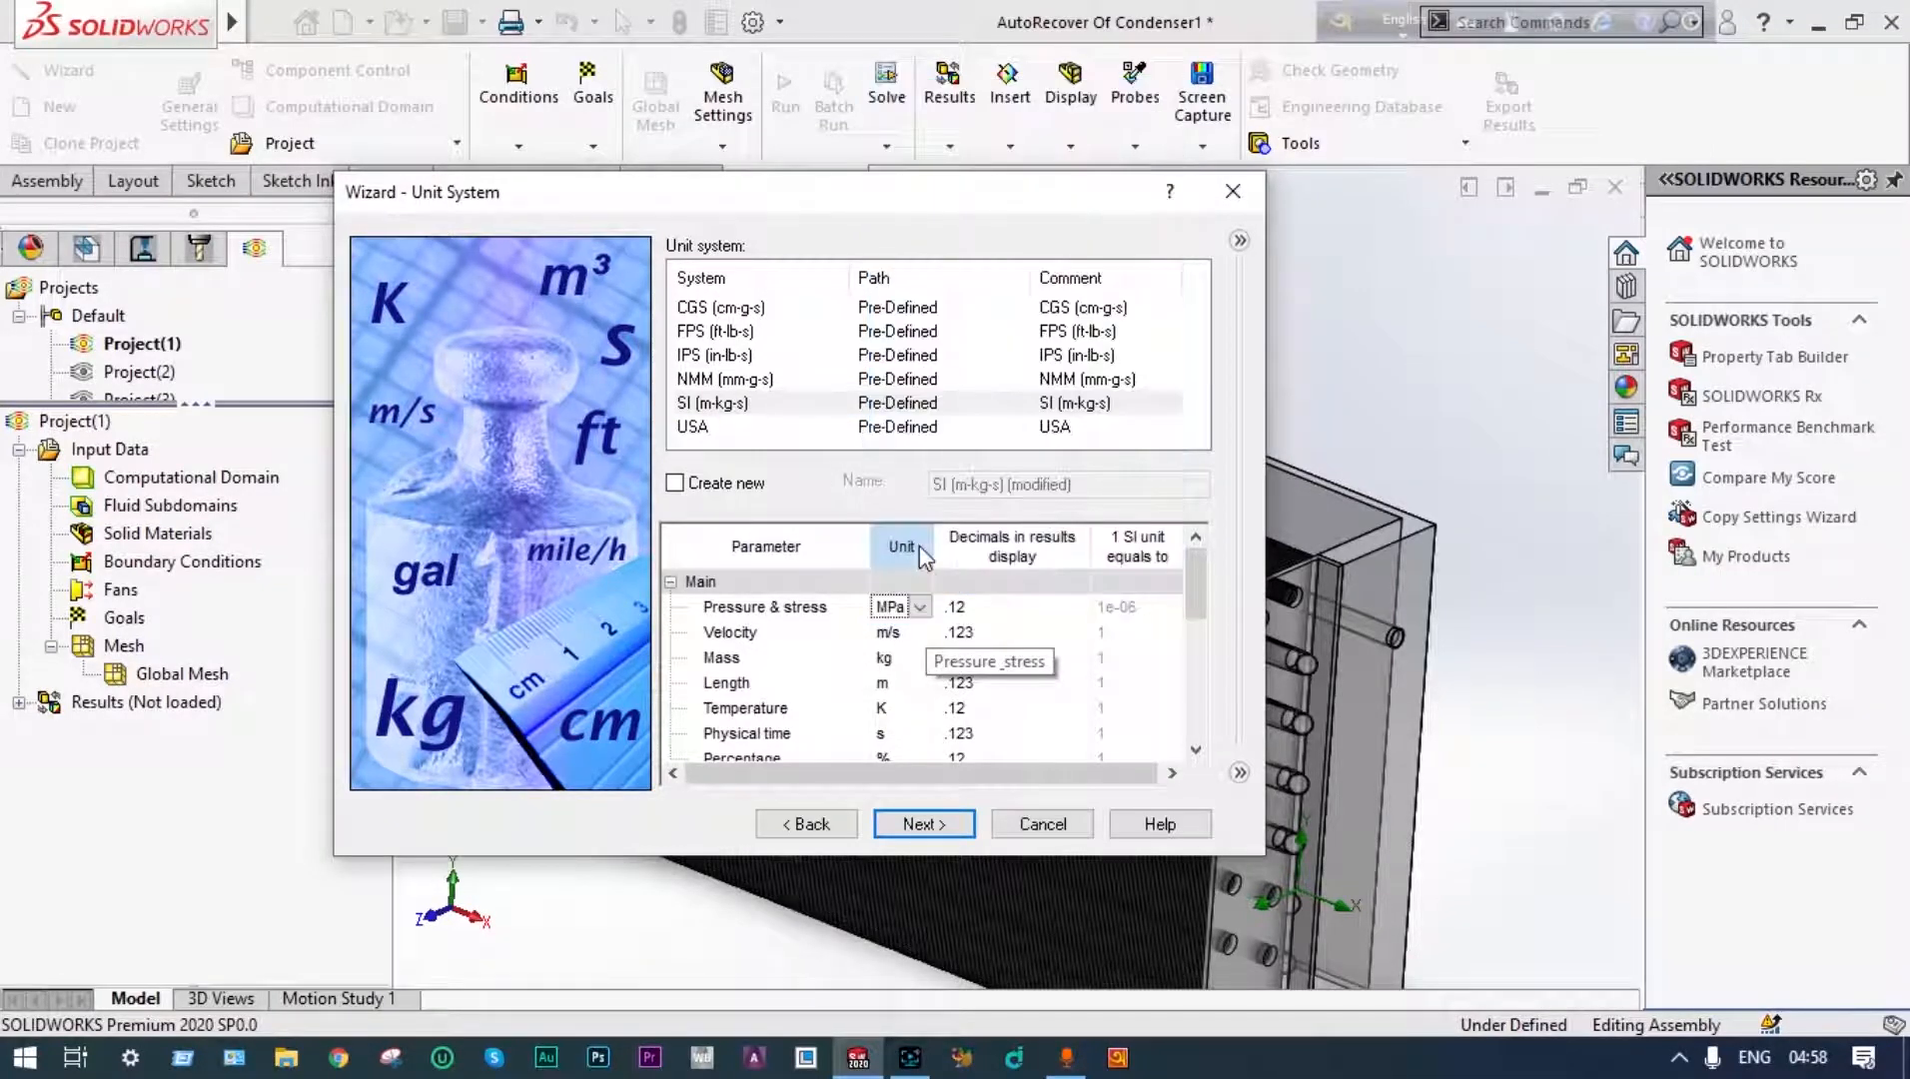
pyautogui.click(953, 708)
pyautogui.click(904, 708)
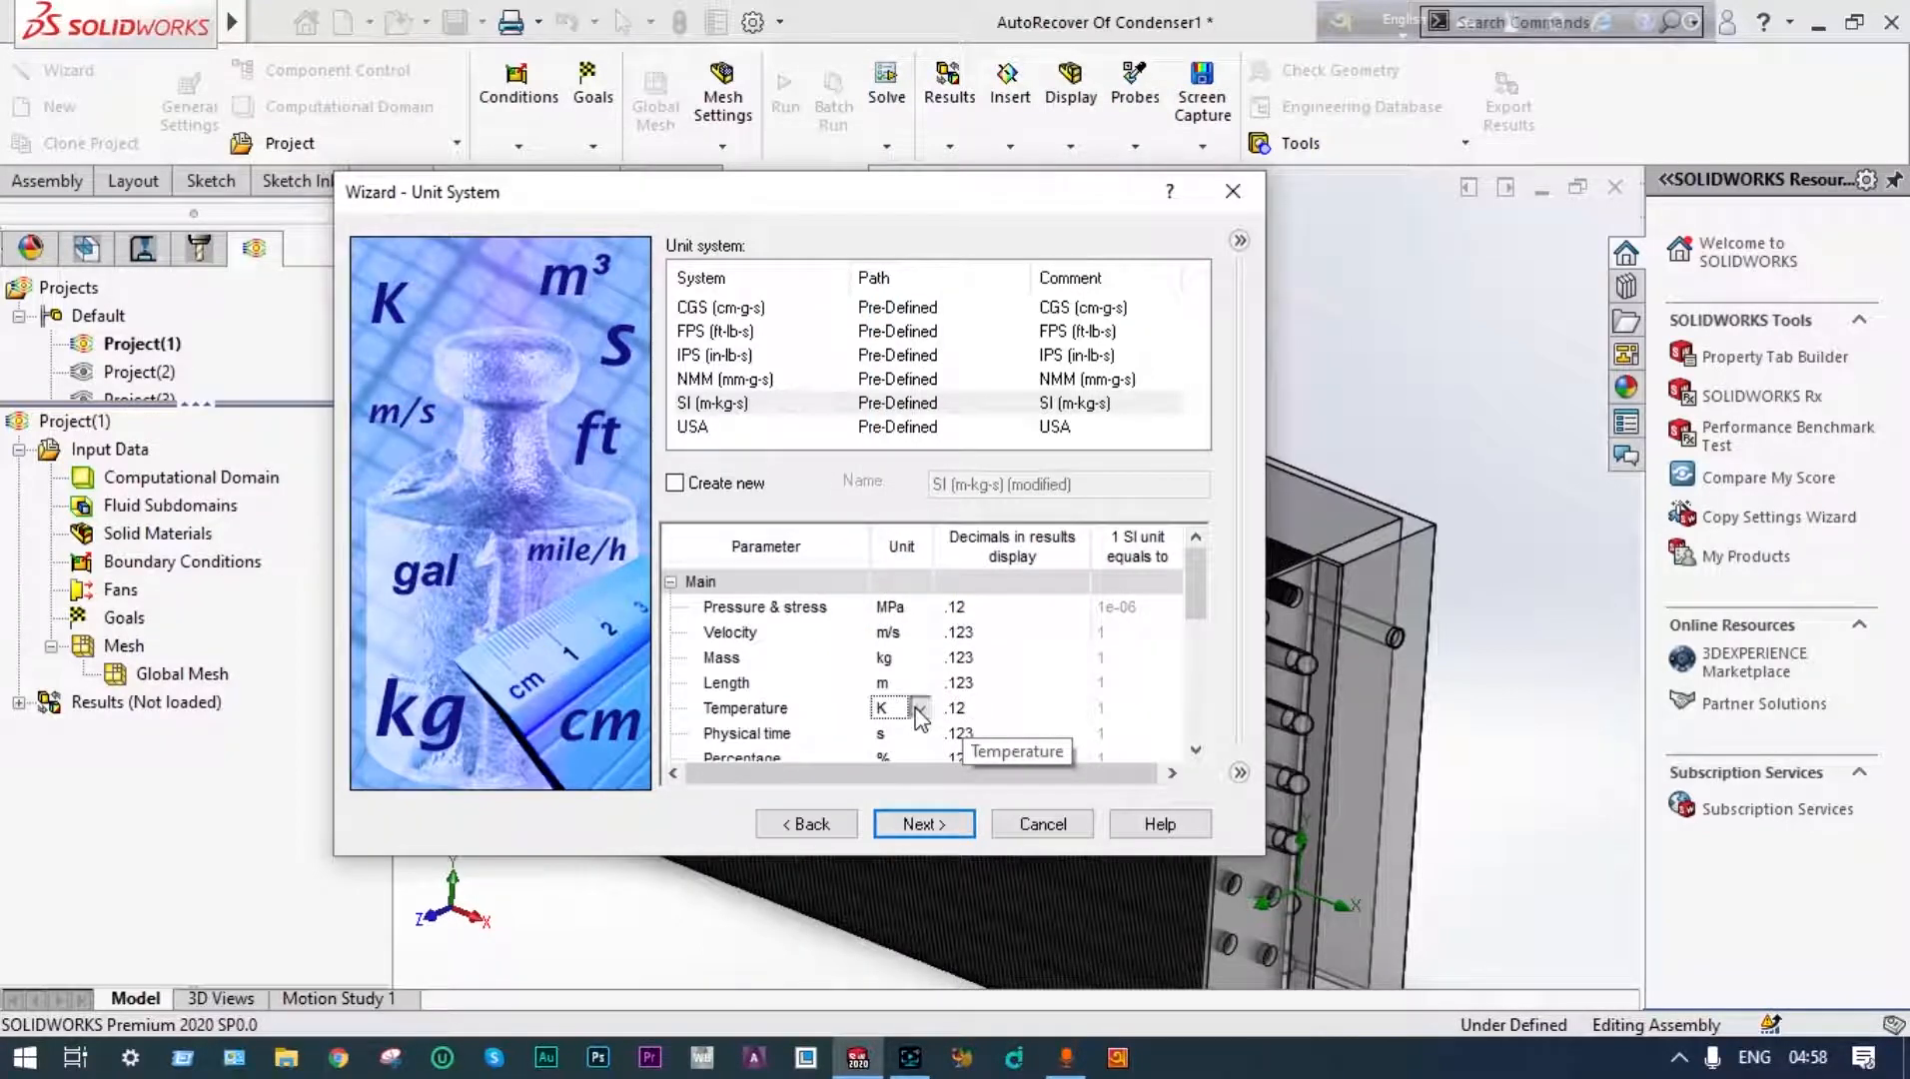
pyautogui.click(921, 707)
pyautogui.click(921, 754)
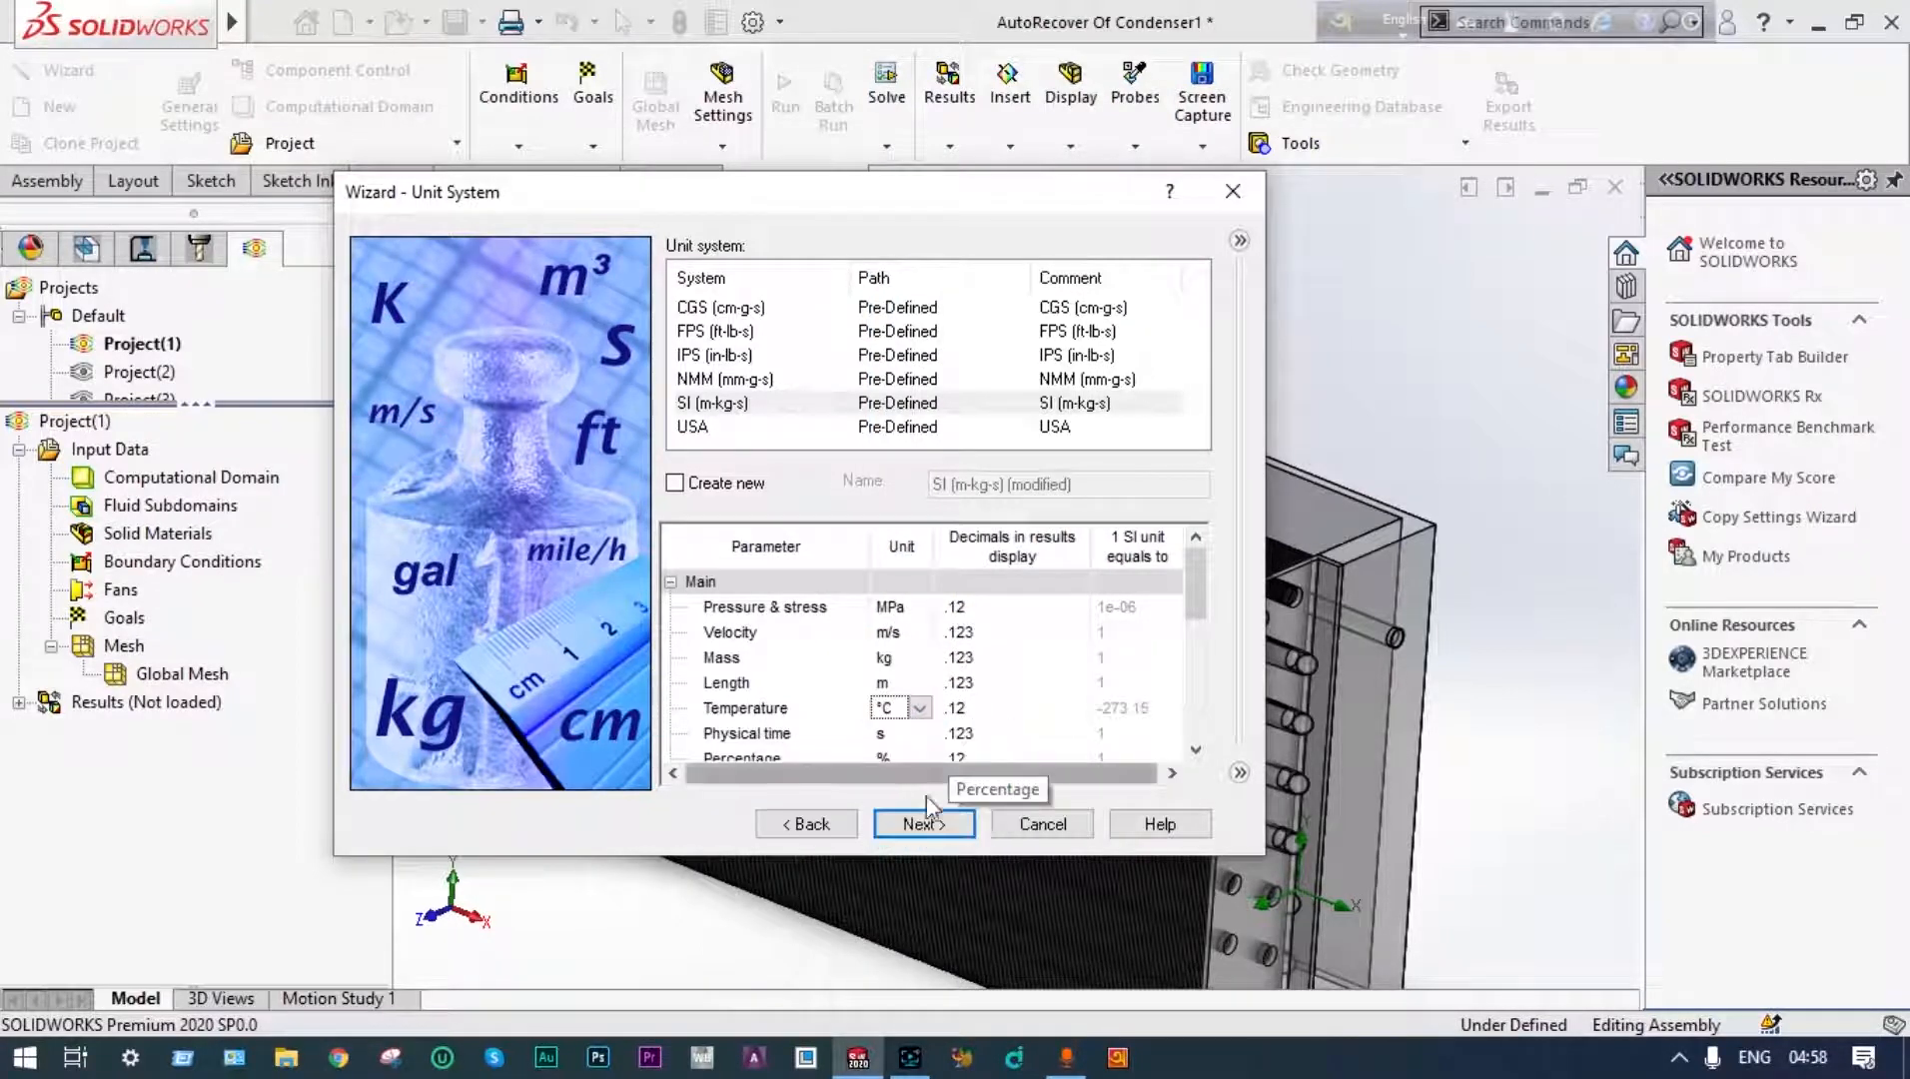
pyautogui.click(924, 823)
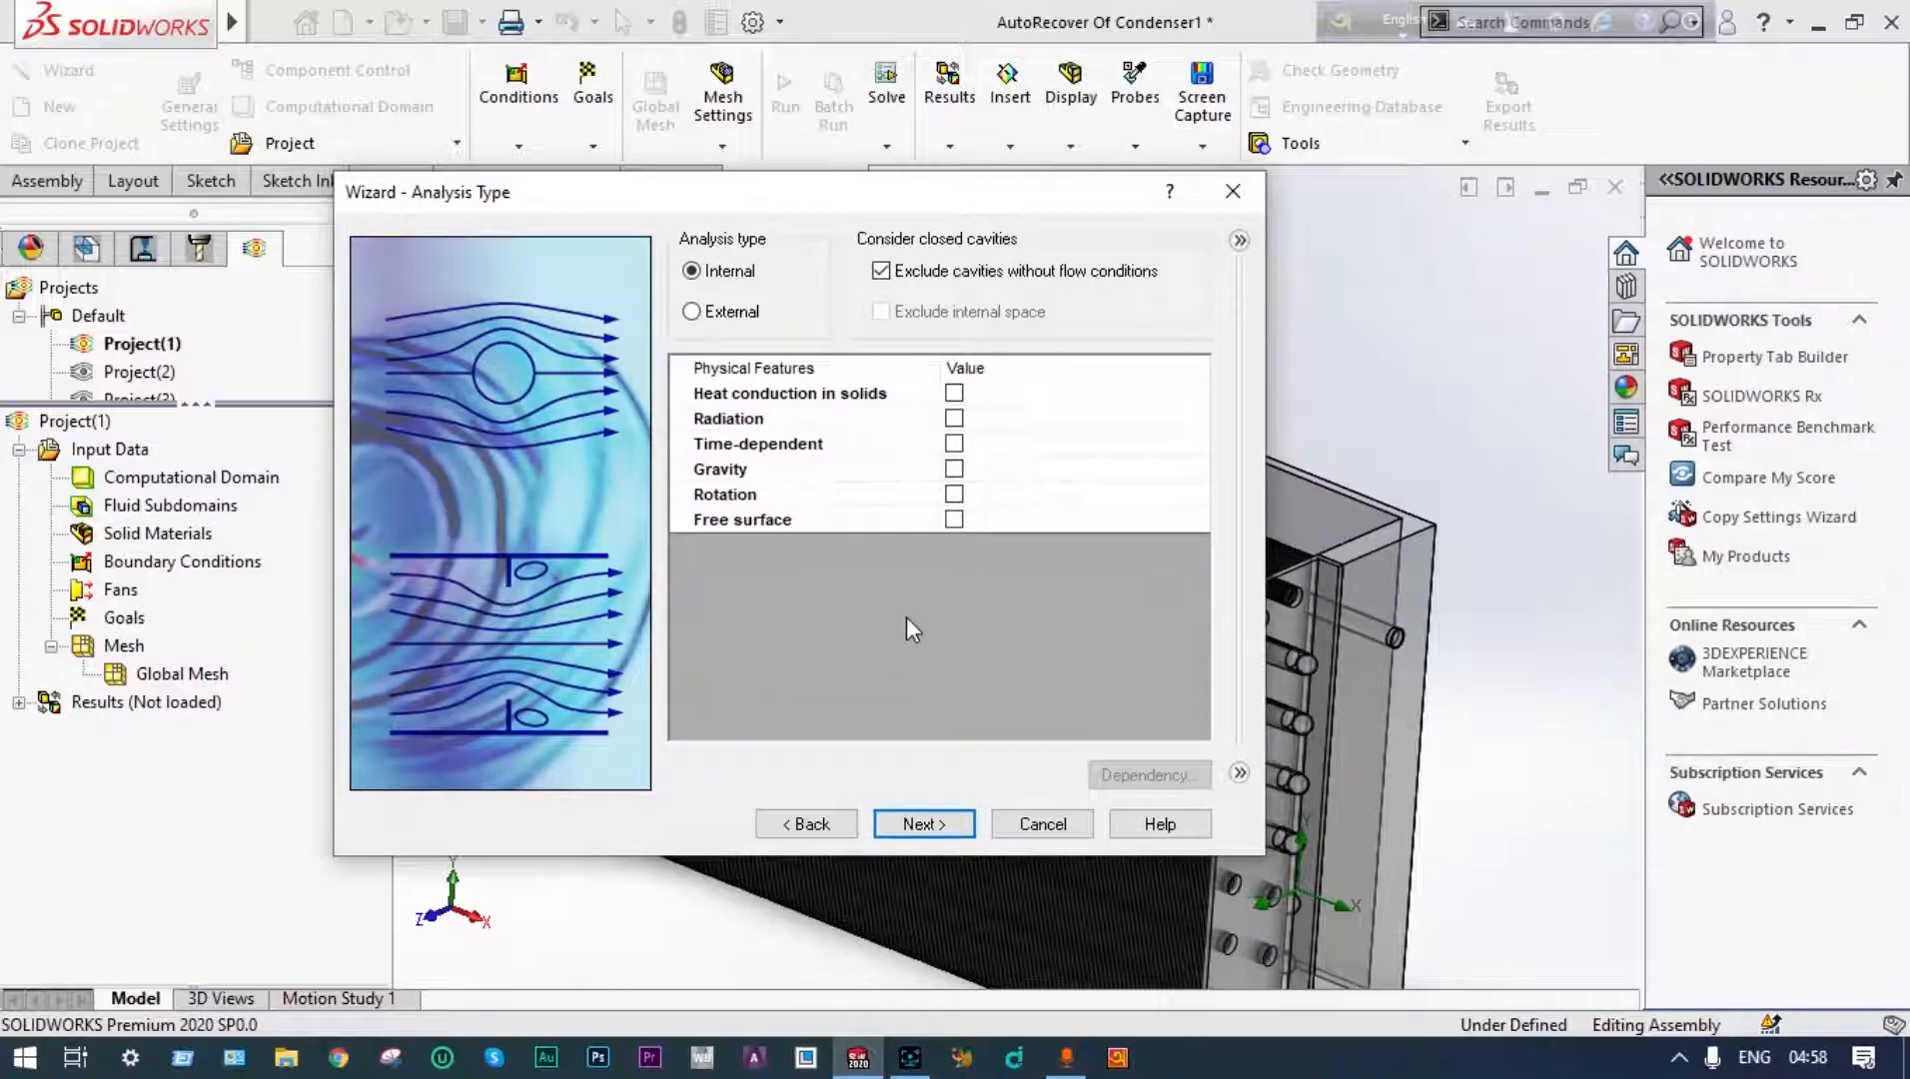
# Choose an external analysis with heat conduction in solids and gravity, set the gravity Y component to -9.81 m/s^2, and accept the analysis type
pyautogui.click(691, 313)
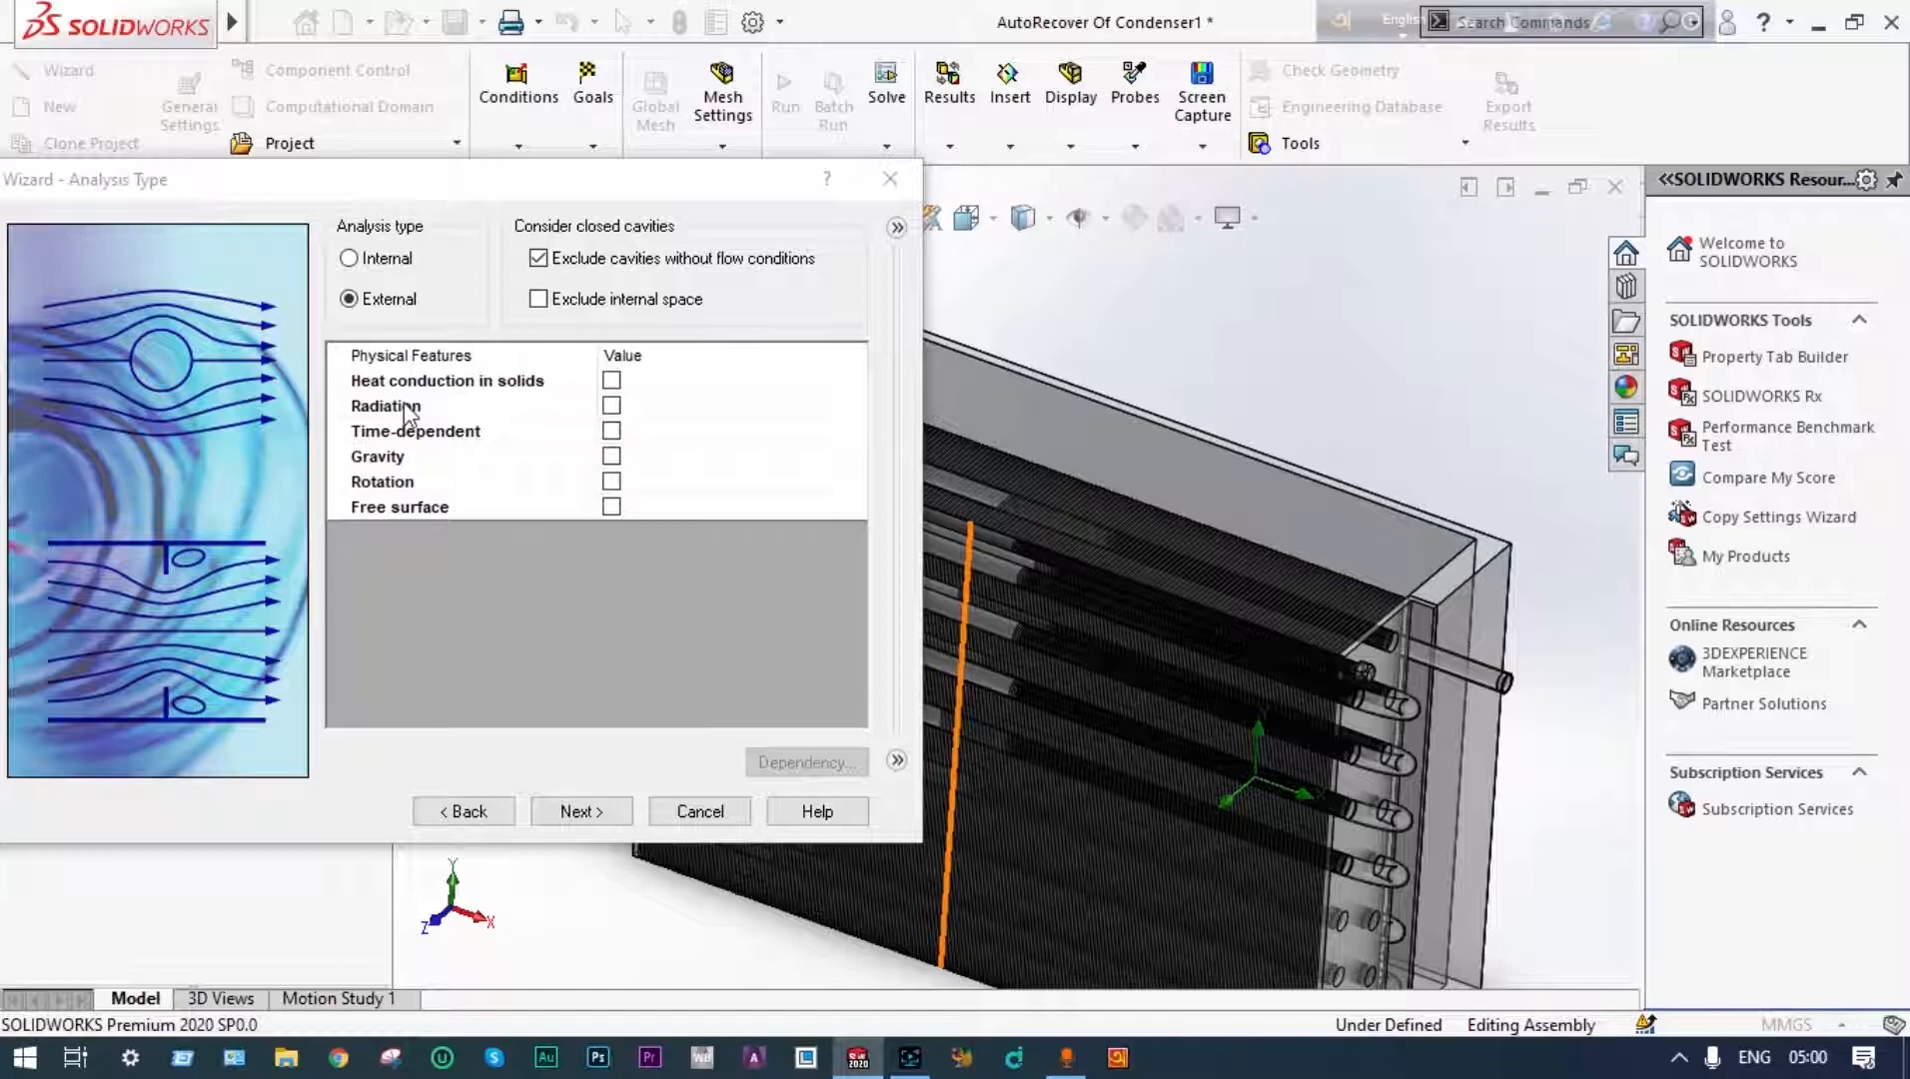
pyautogui.click(612, 380)
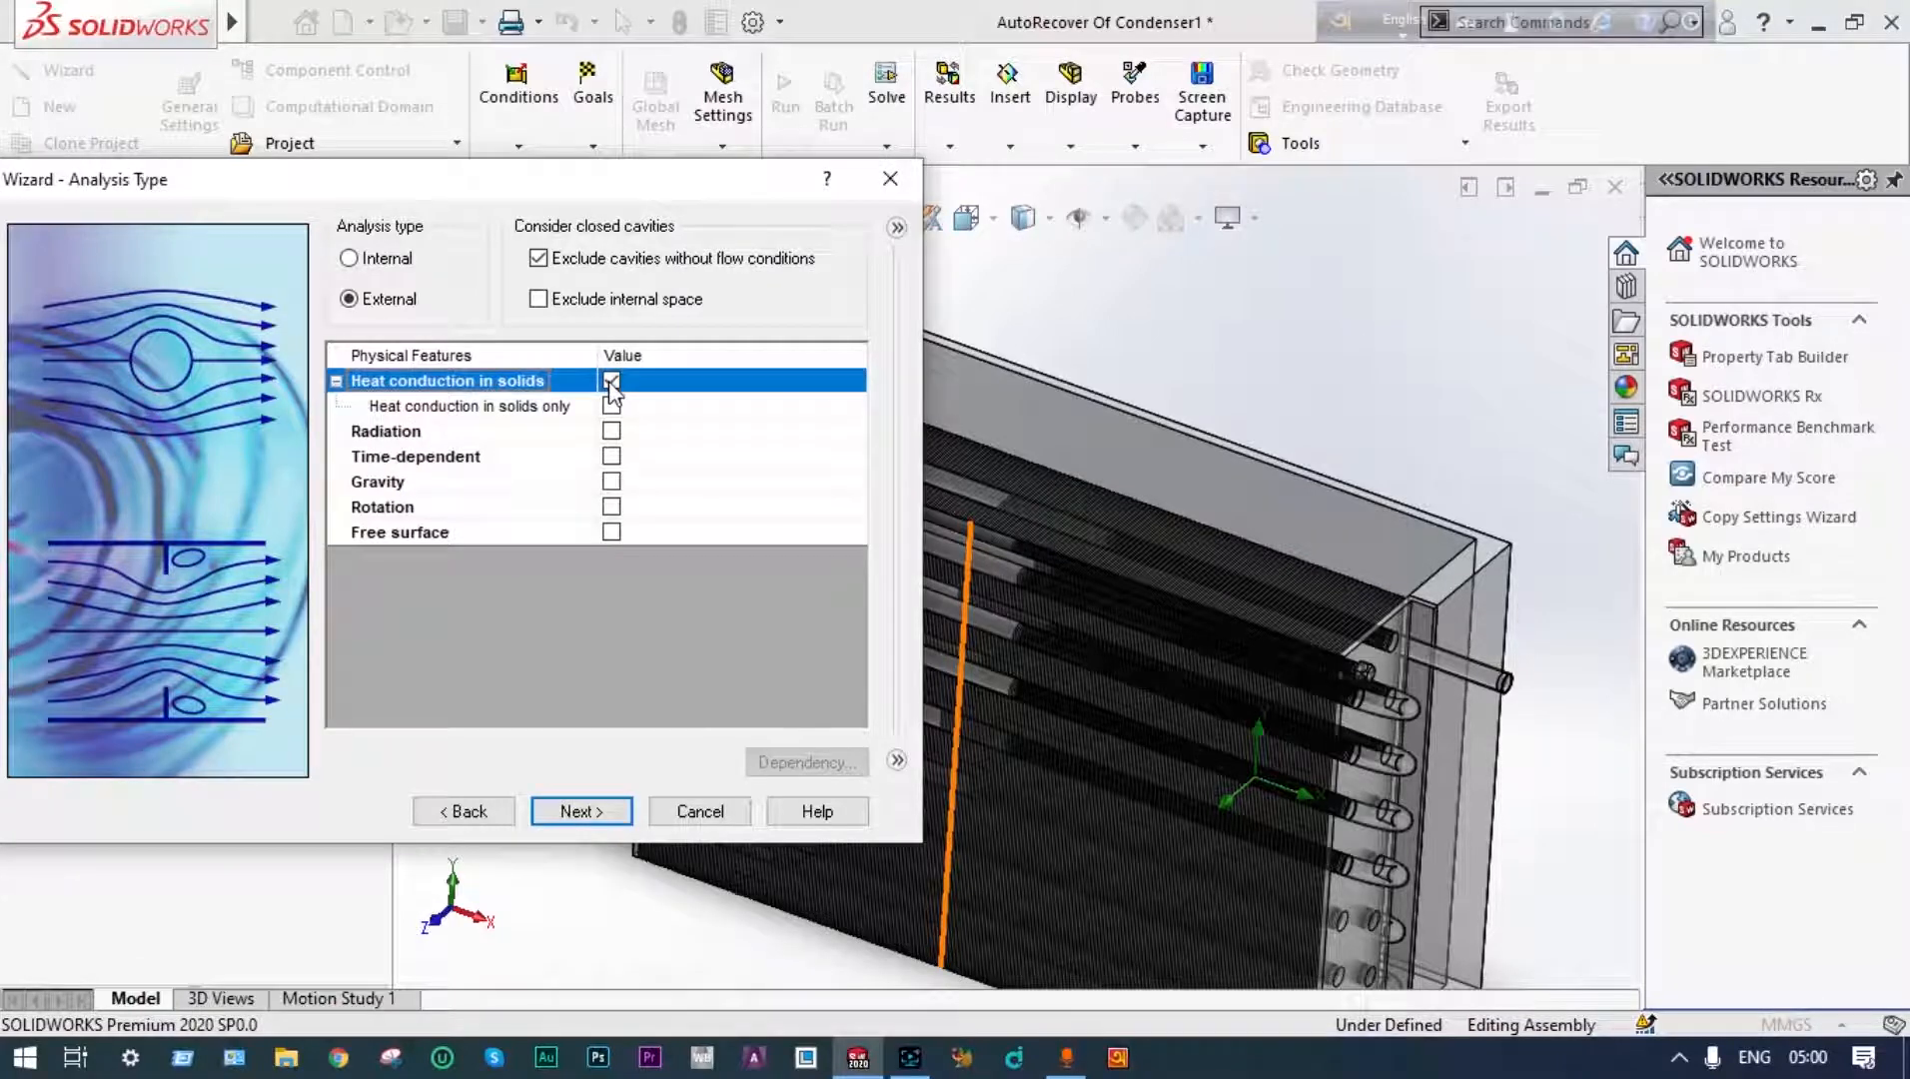
pyautogui.click(611, 482)
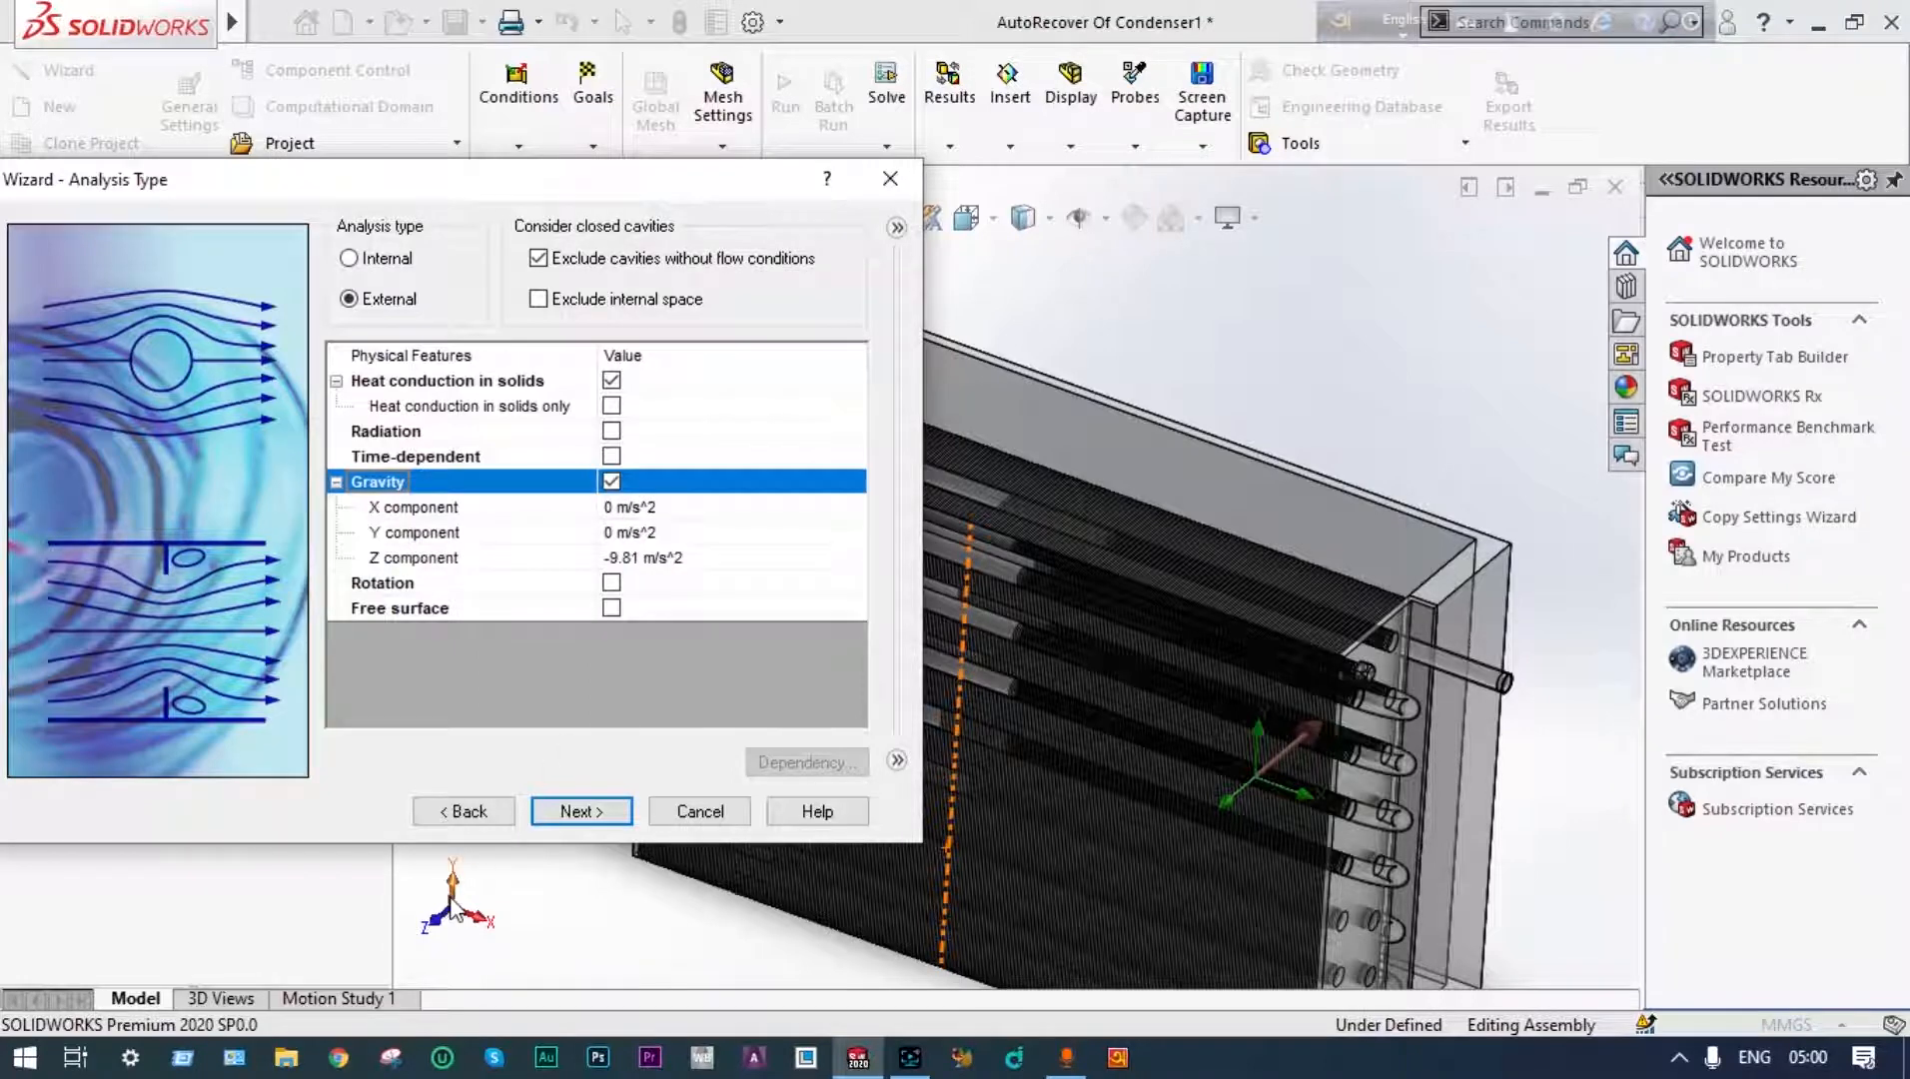
pyautogui.click(614, 533)
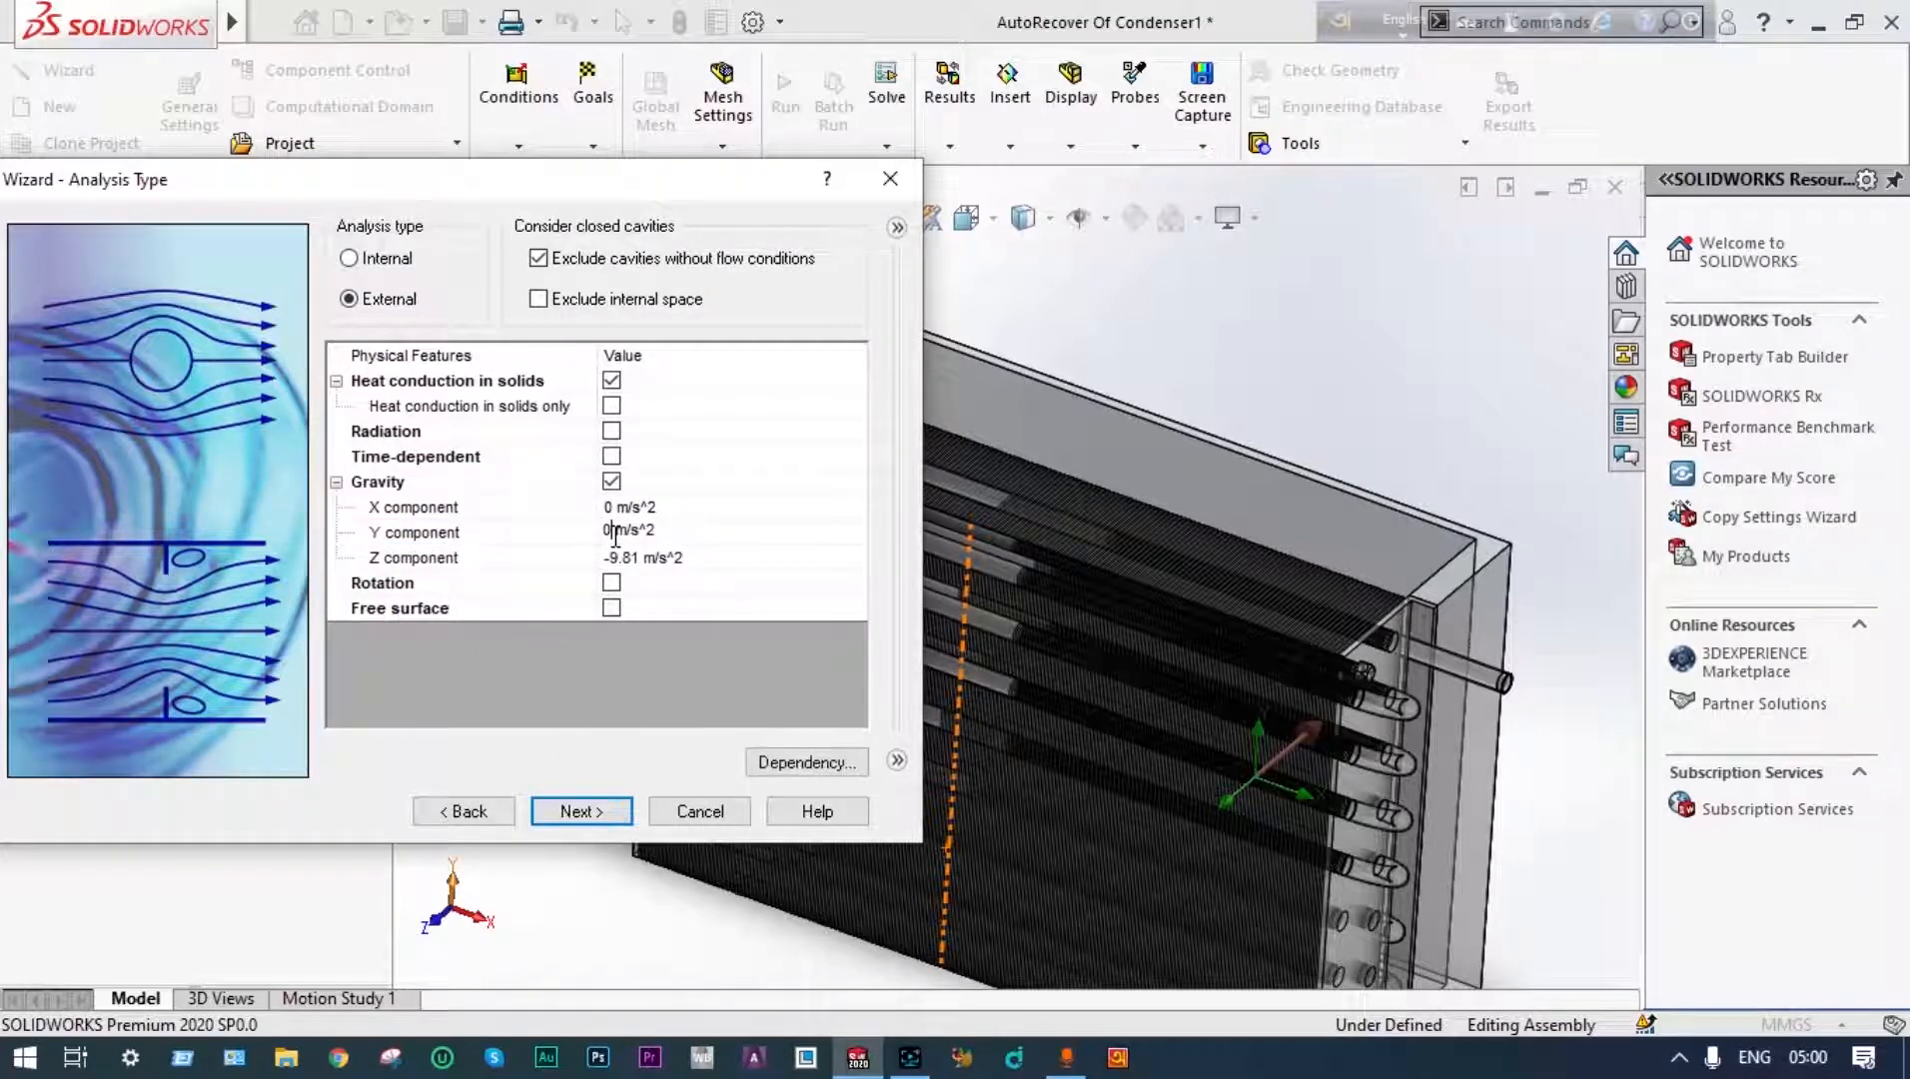
pyautogui.press('BackSpace')
pyautogui.write('-9.81')
pyautogui.click(587, 813)
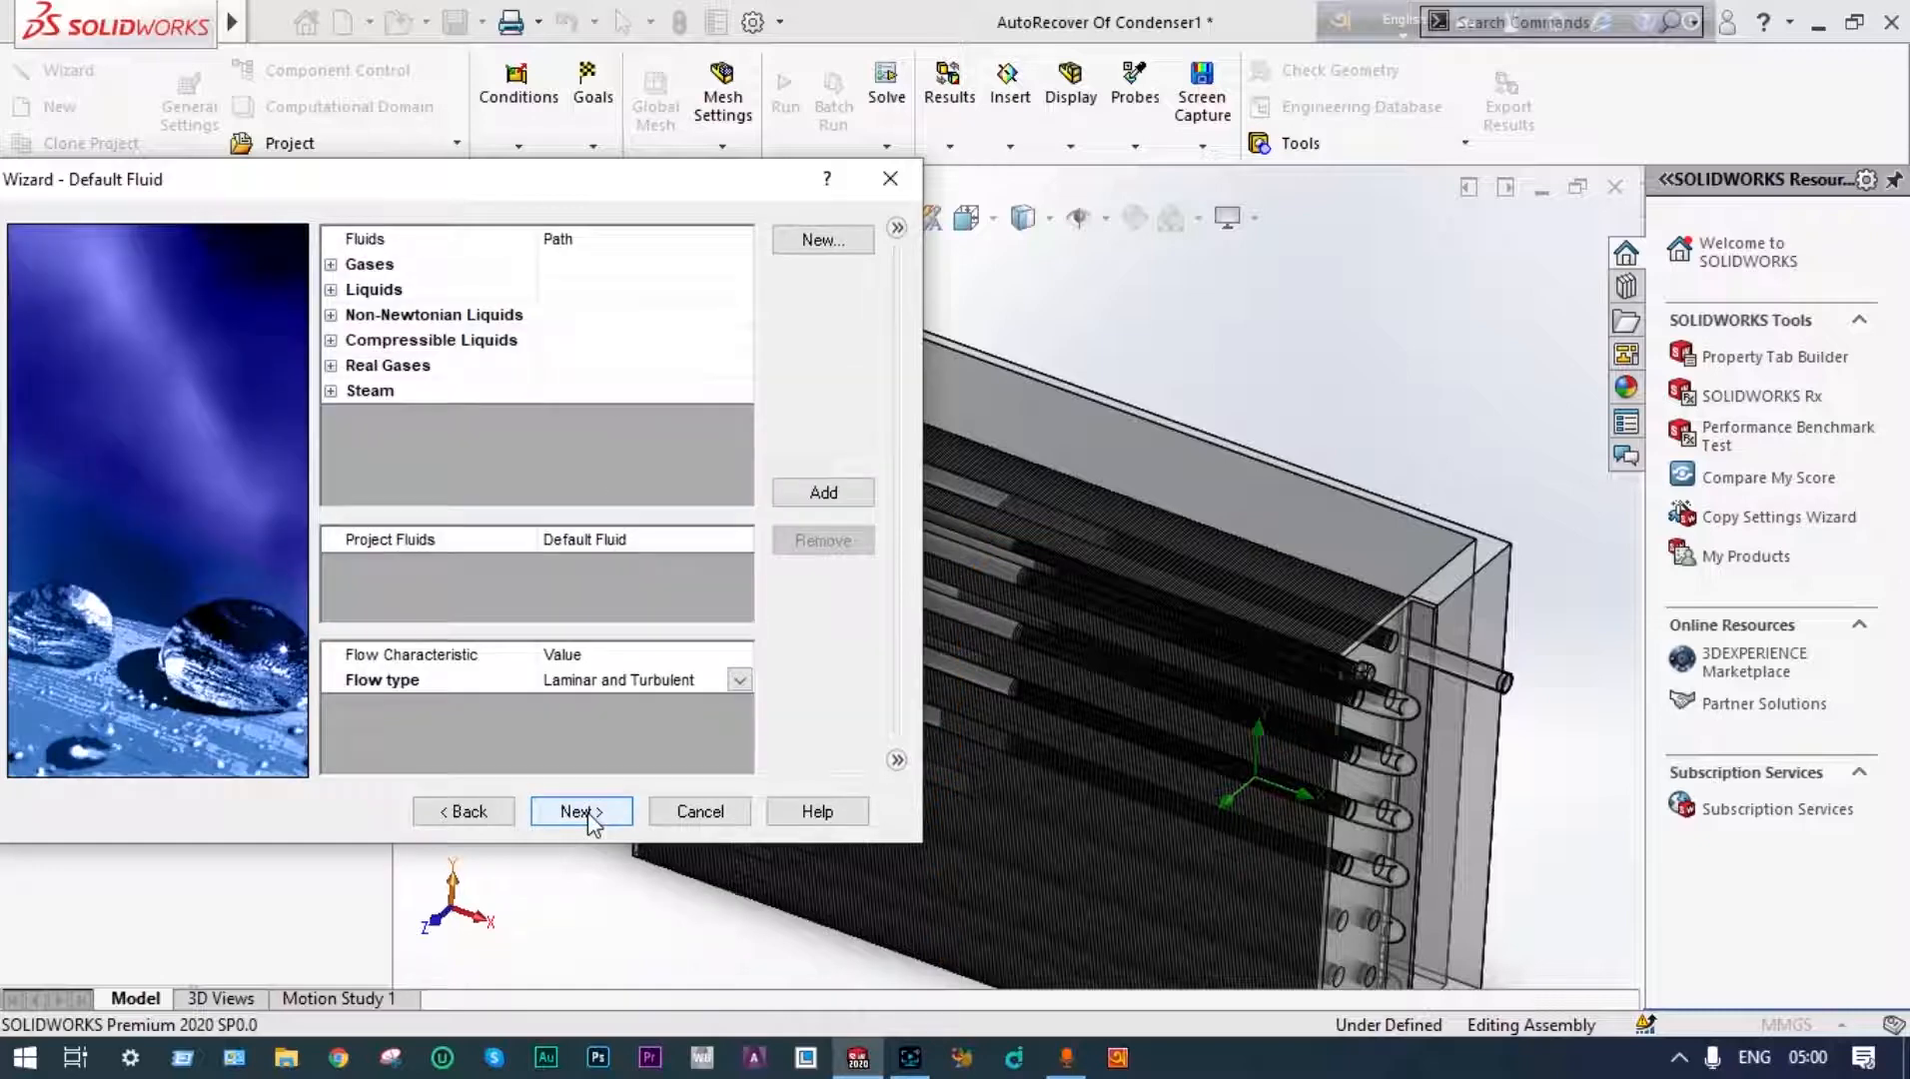
# Add Air from the gases and Refrigerant R-123 from the real gases as project fluids, and accept the default fluids
pyautogui.click(330, 265)
pyautogui.doubleClick(399, 314)
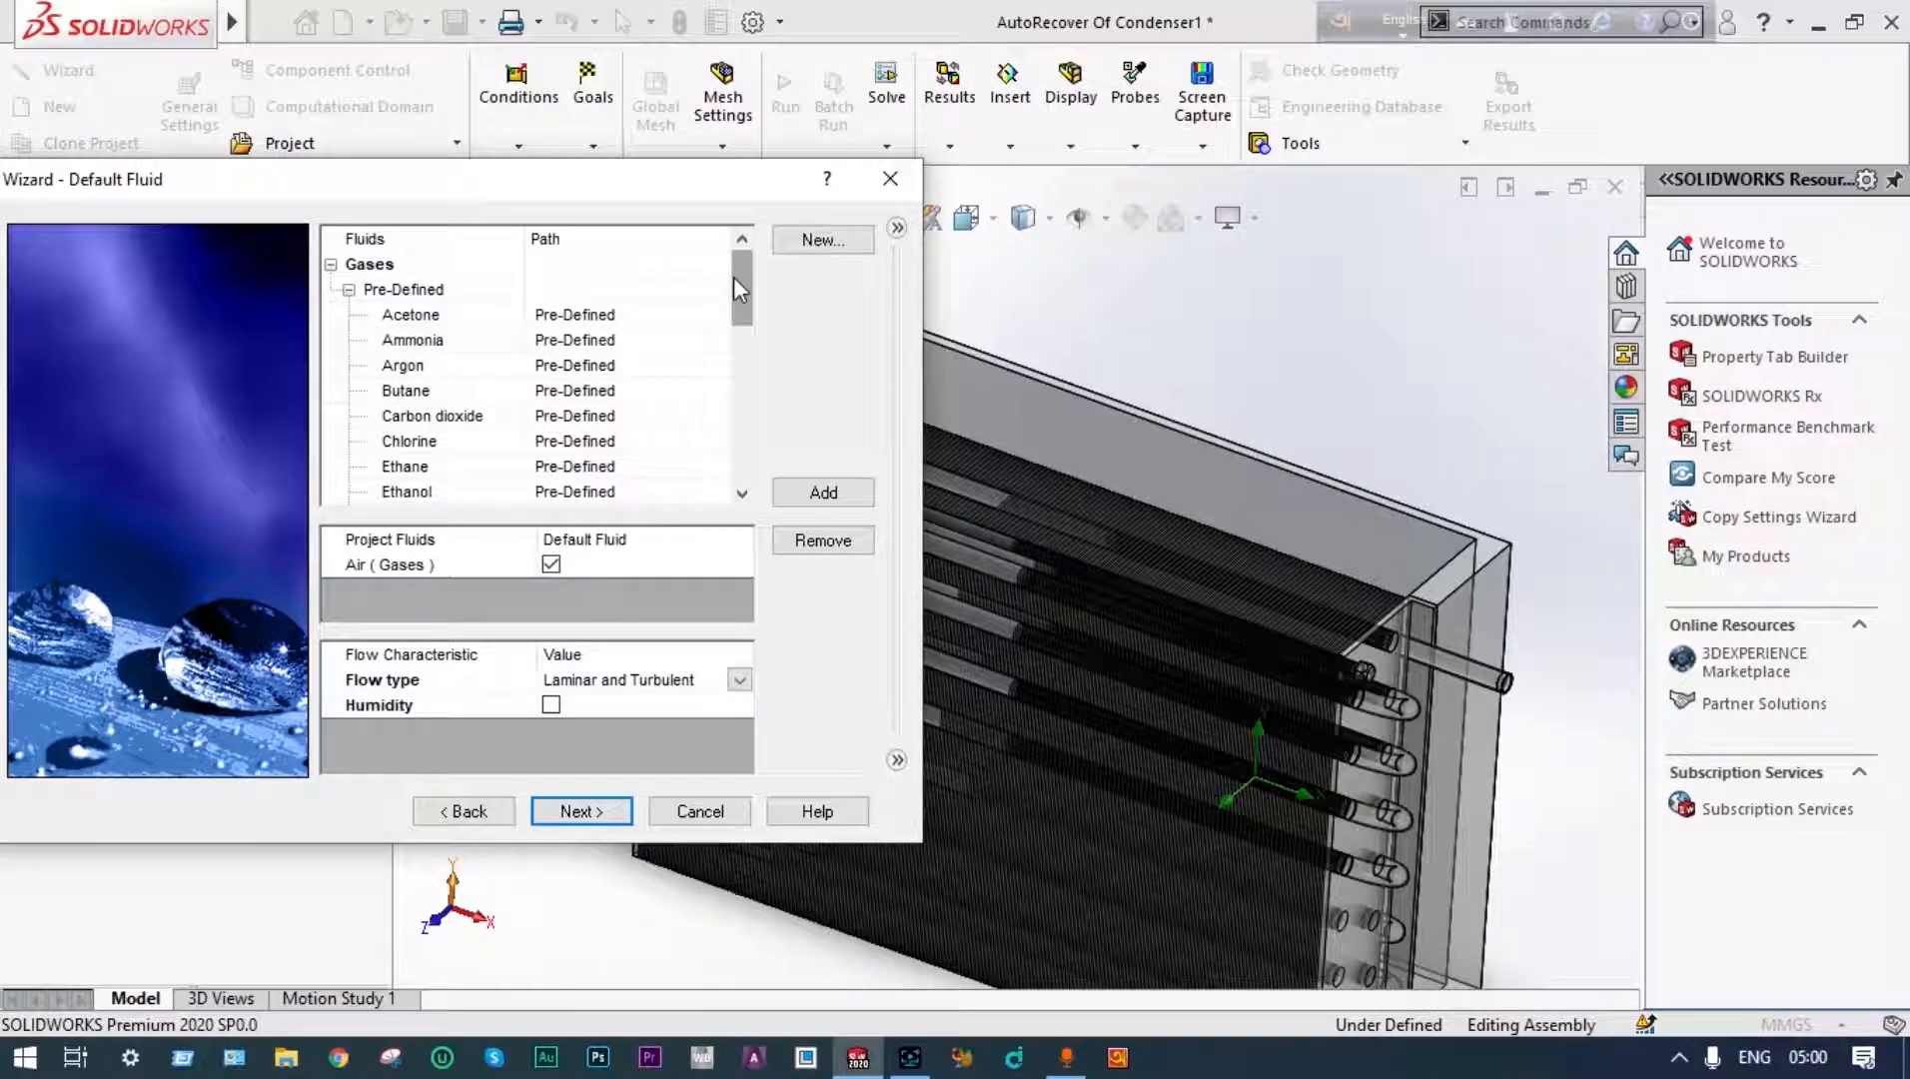
pyautogui.moveTo(732, 275)
pyautogui.mouseDown()
pyautogui.moveTo(735, 300)
pyautogui.moveTo(740, 266)
pyautogui.mouseUp()
pyautogui.click(331, 265)
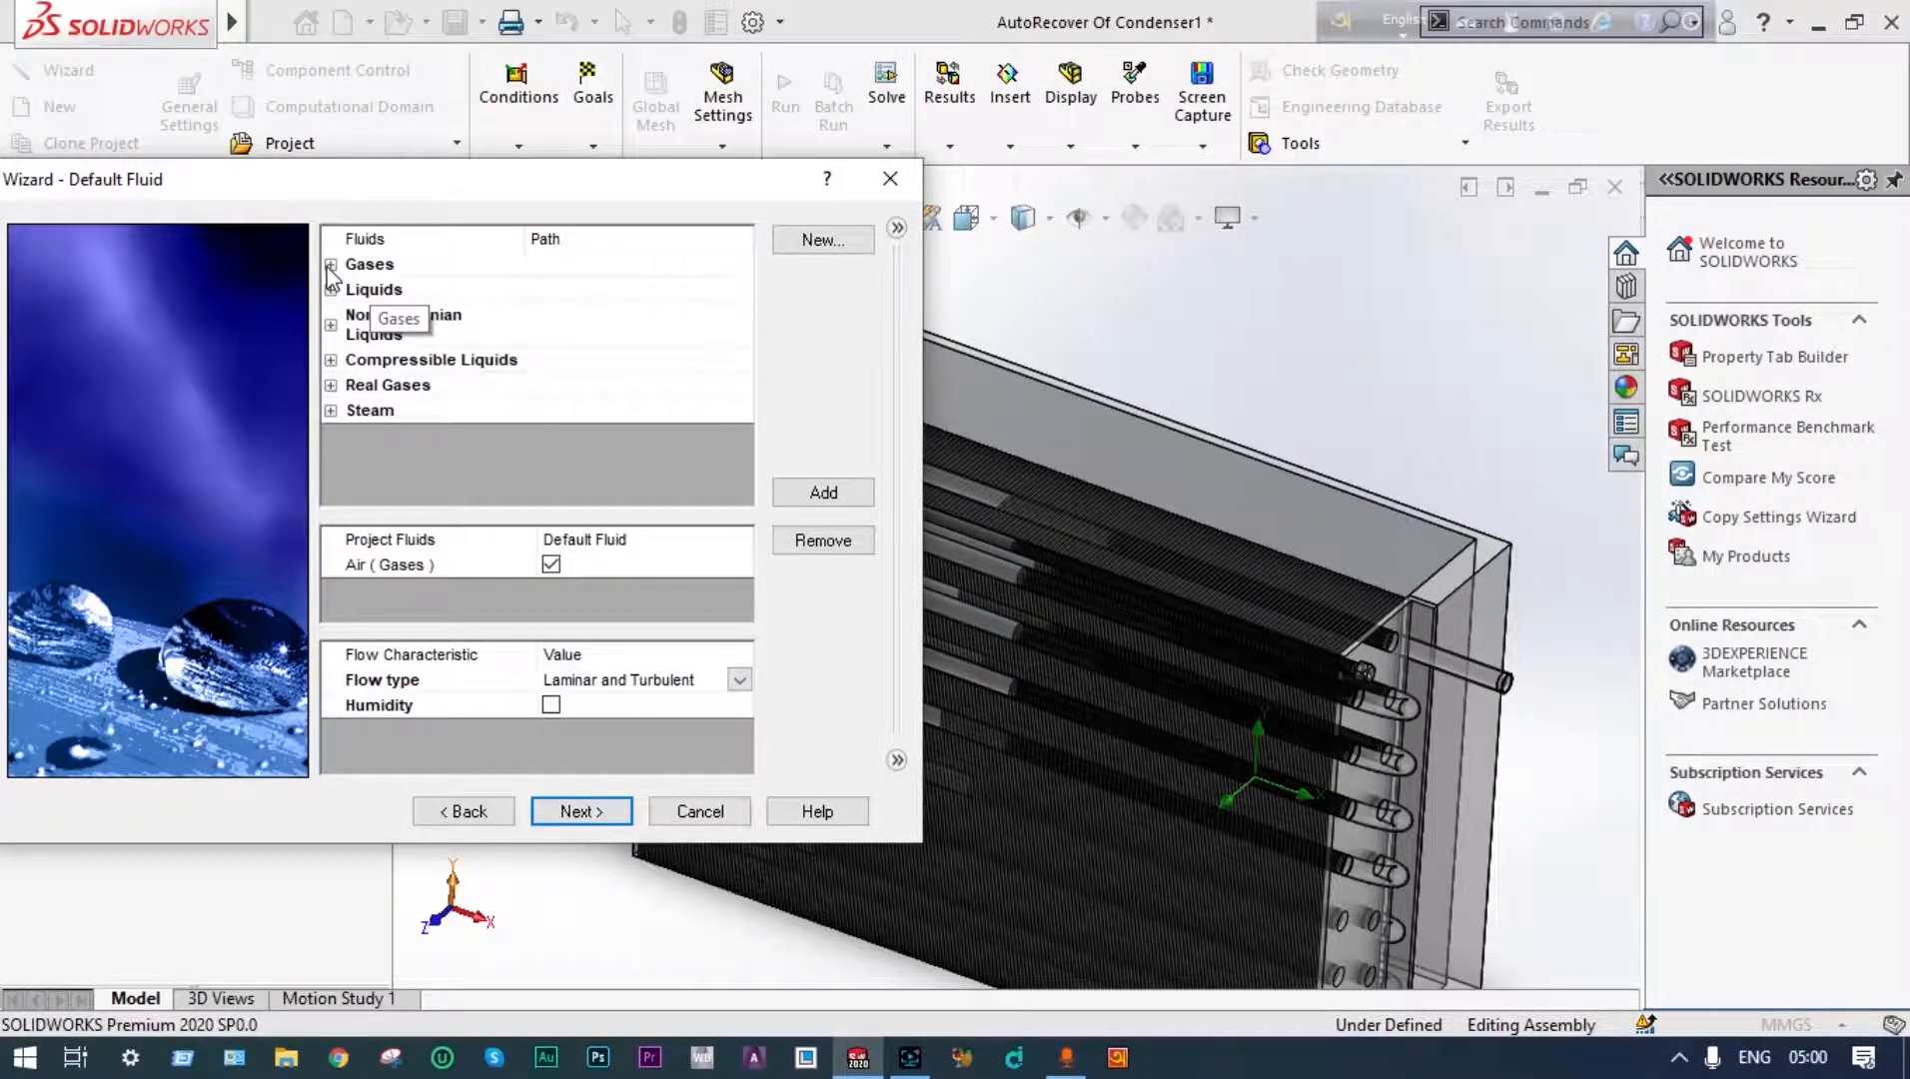
pyautogui.click(330, 386)
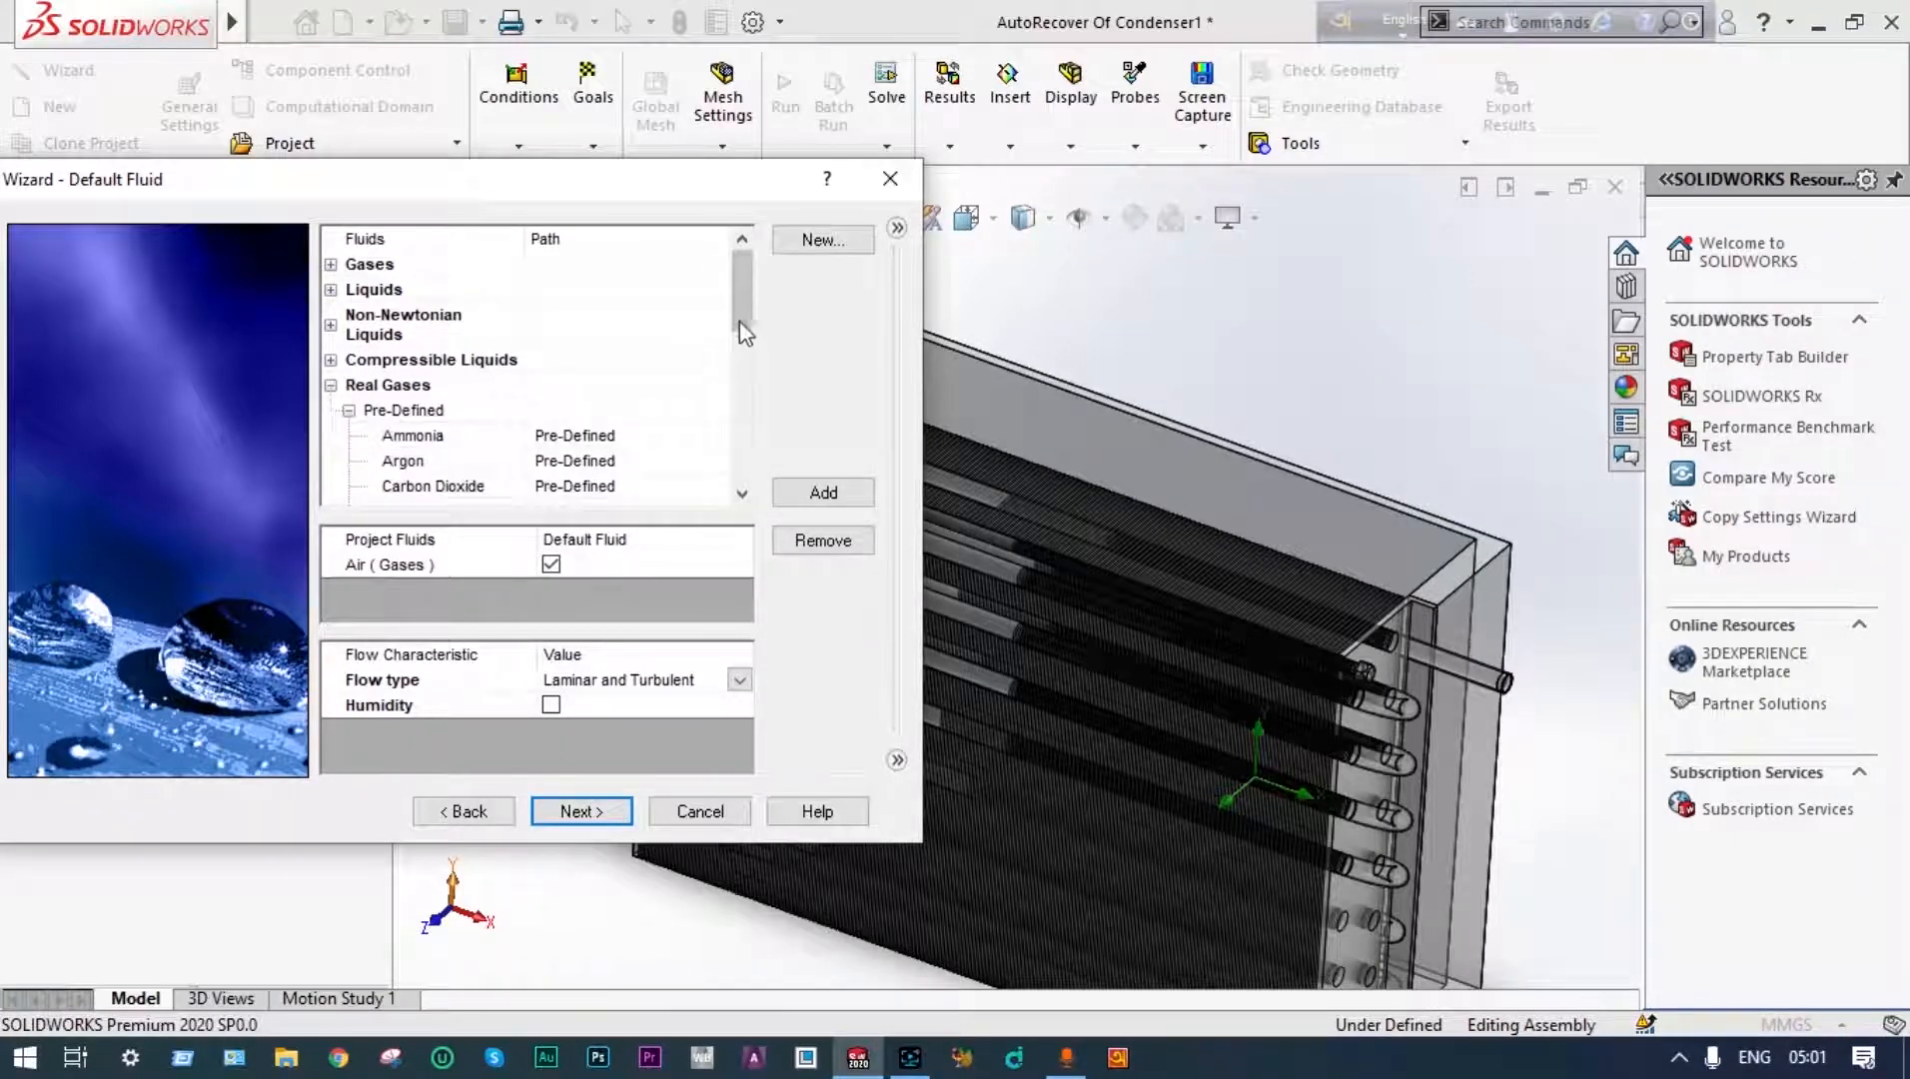
pyautogui.scroll(-5, 485, 465)
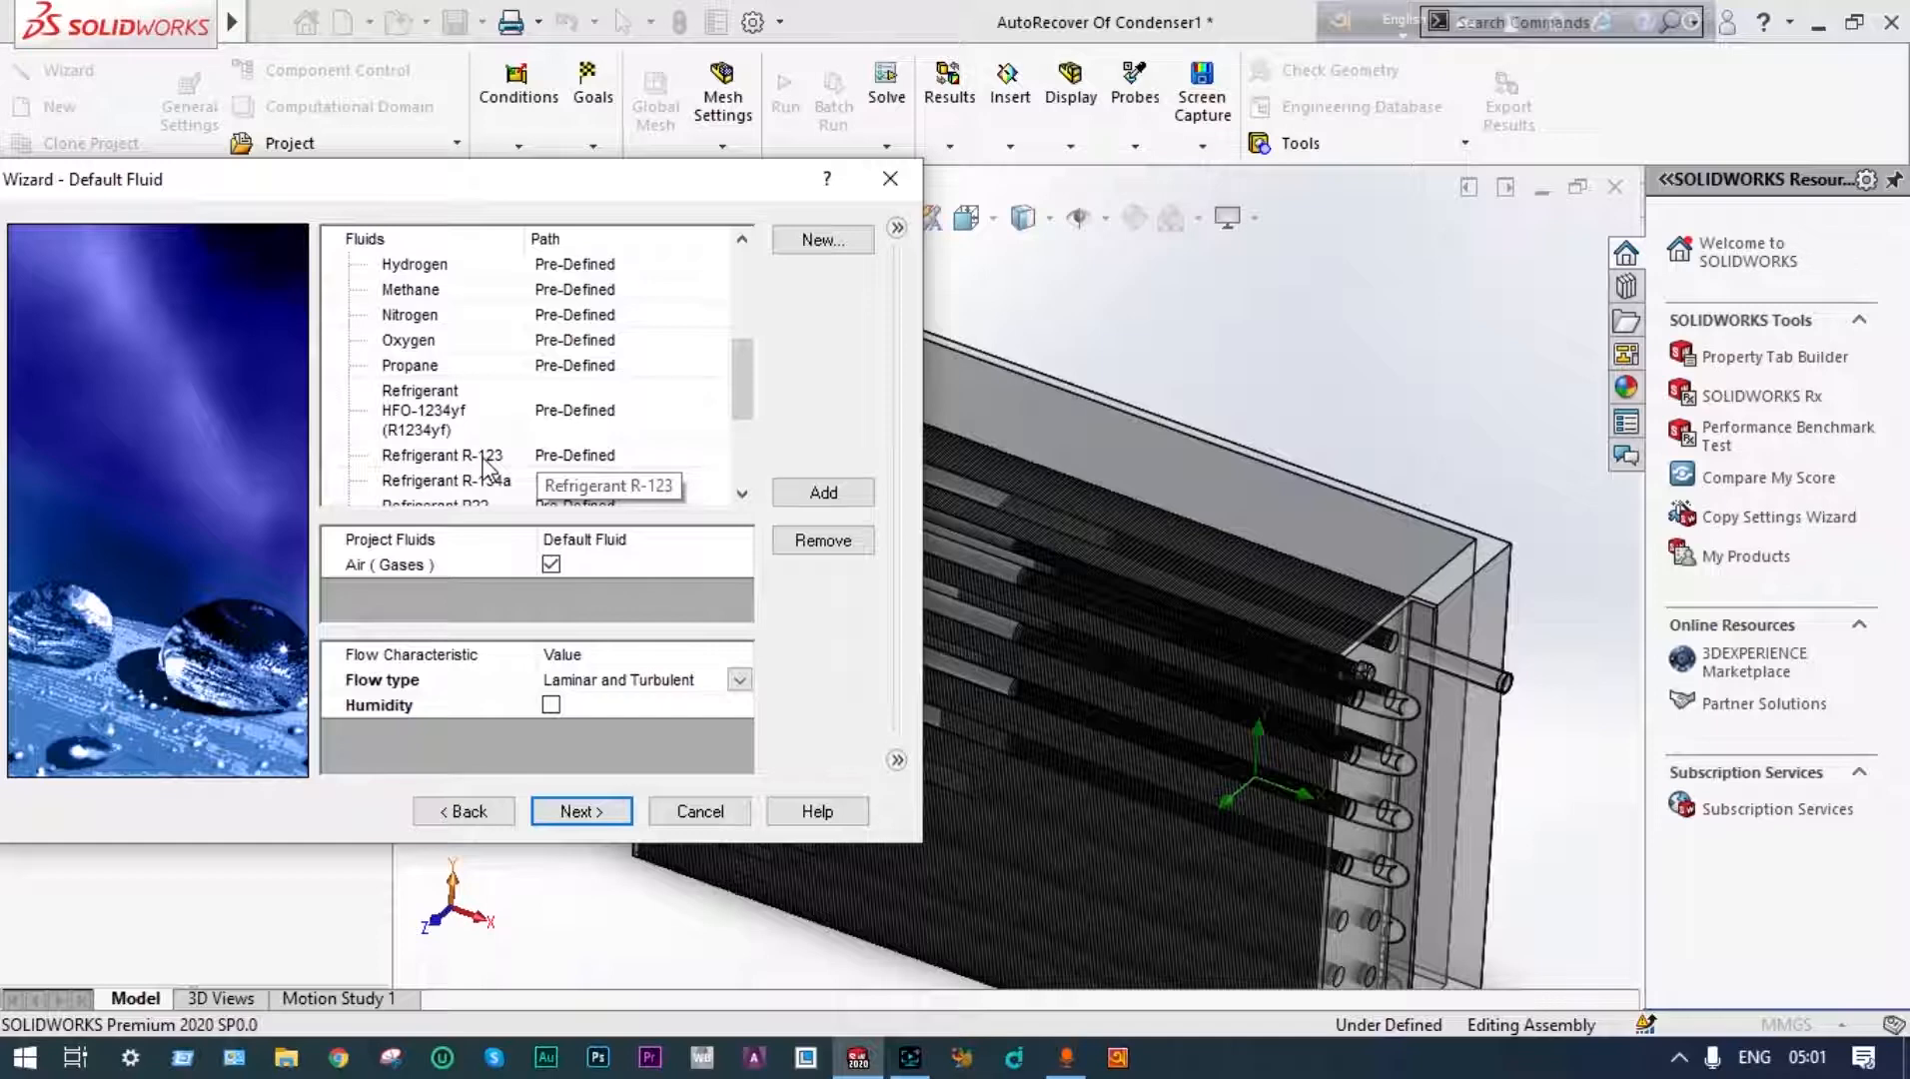
pyautogui.click(486, 459)
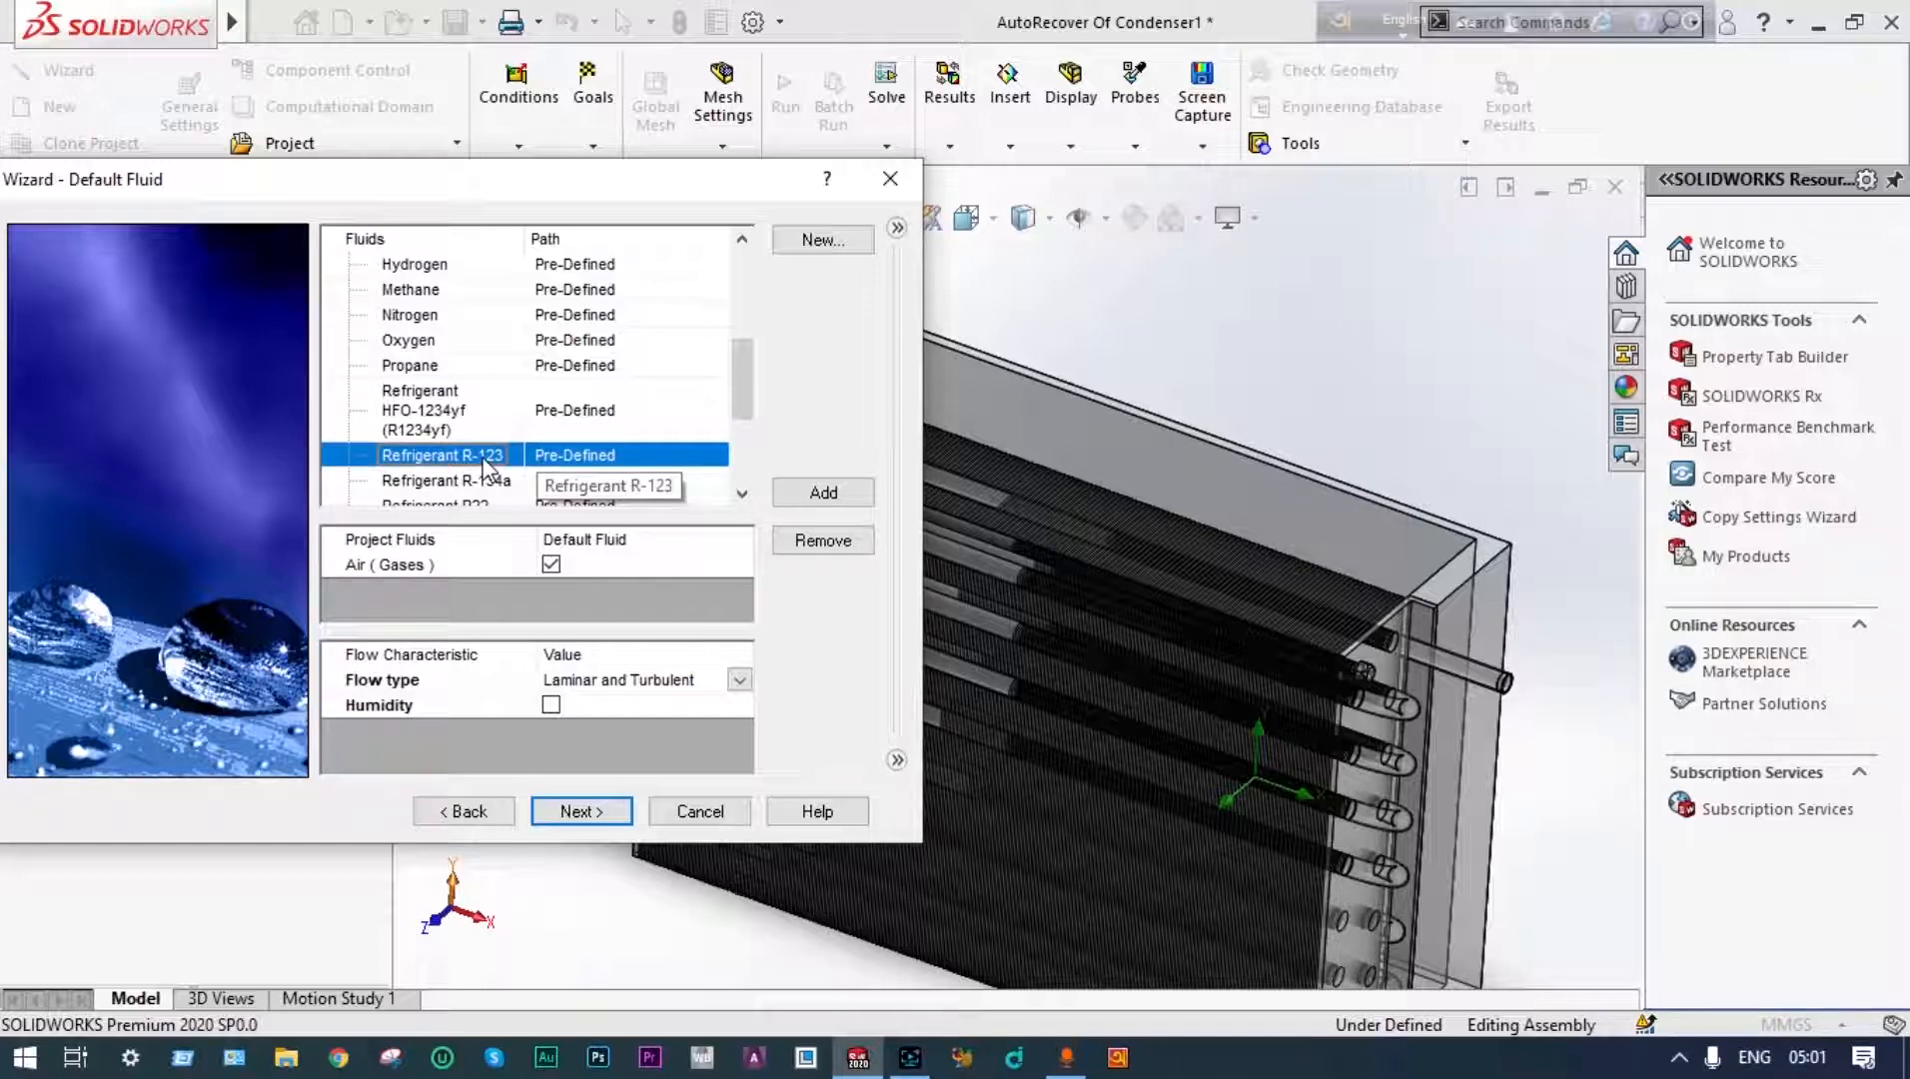
pyautogui.doubleClick(487, 460)
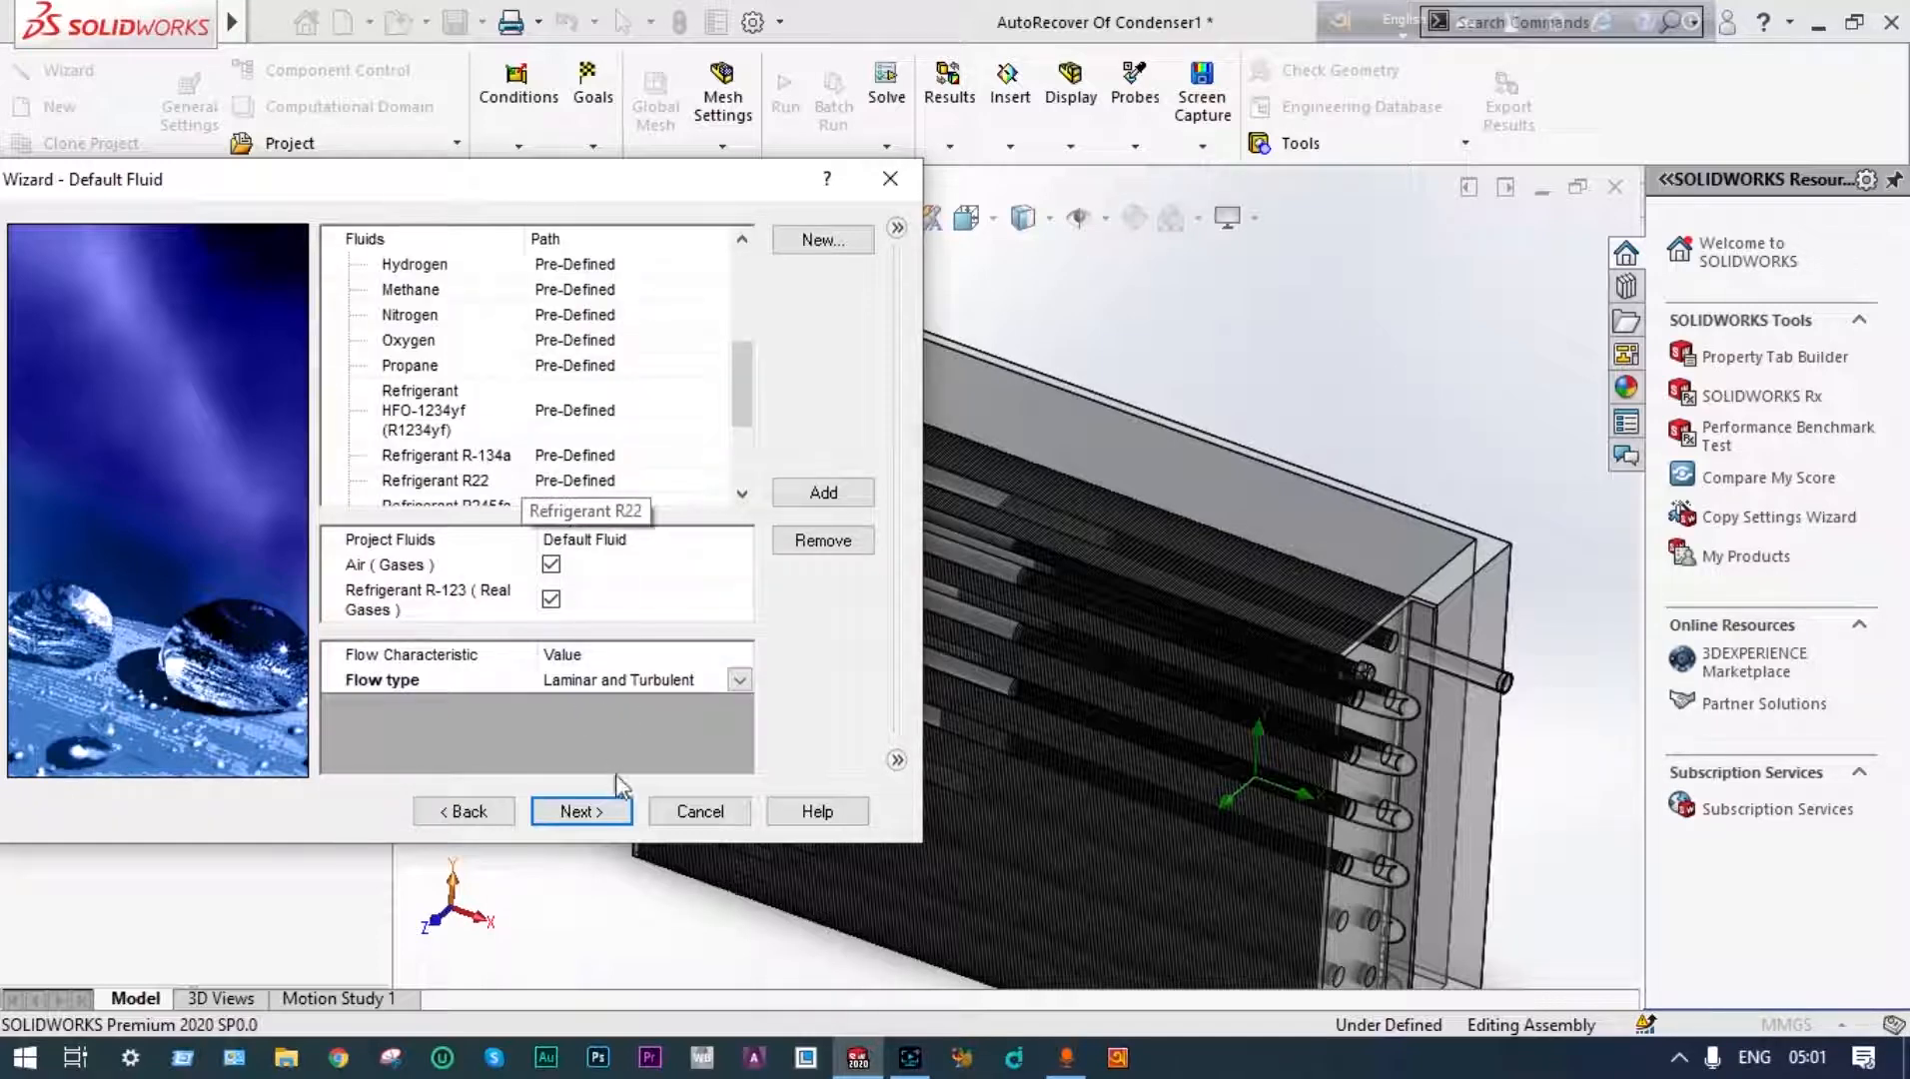
pyautogui.click(620, 812)
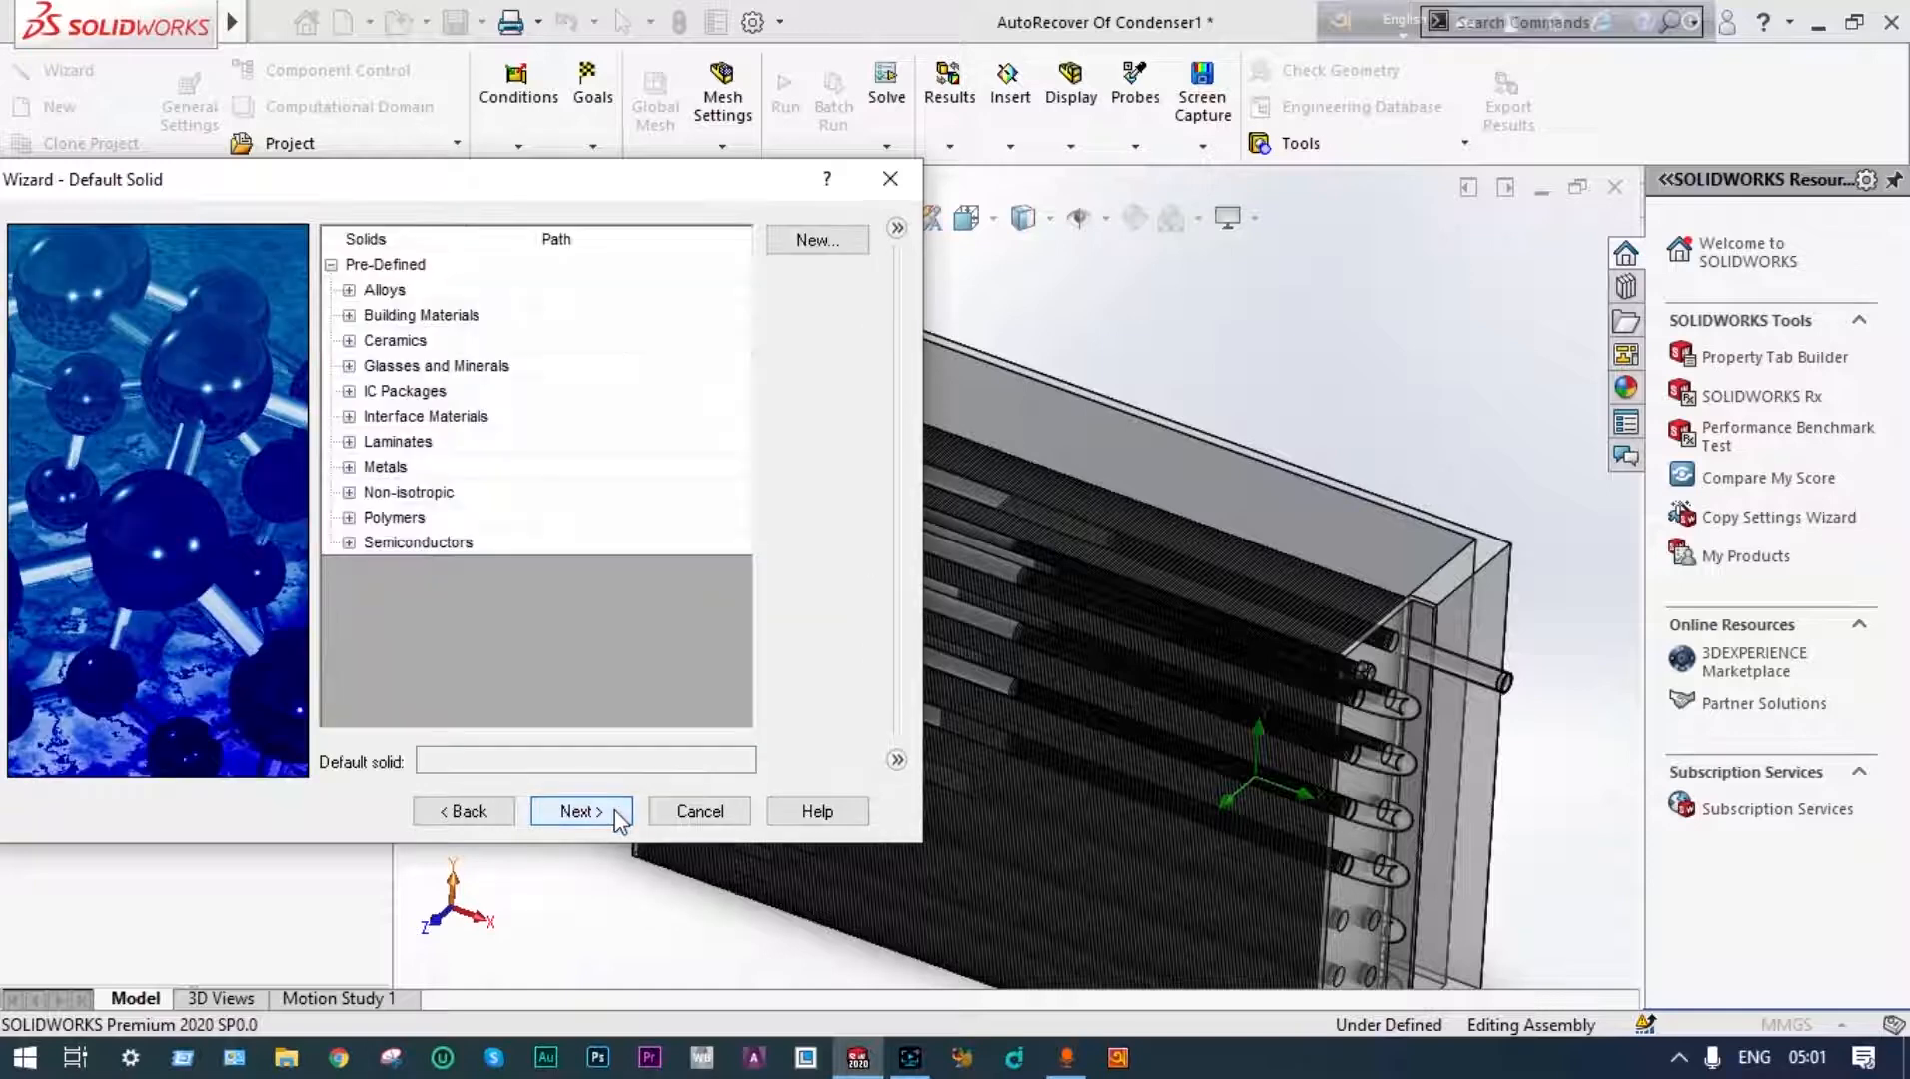
# Select Copper from the metals as the default solid and accept the wall conditions with 0 micrometer roughness
pyautogui.click(348, 466)
pyautogui.click(407, 491)
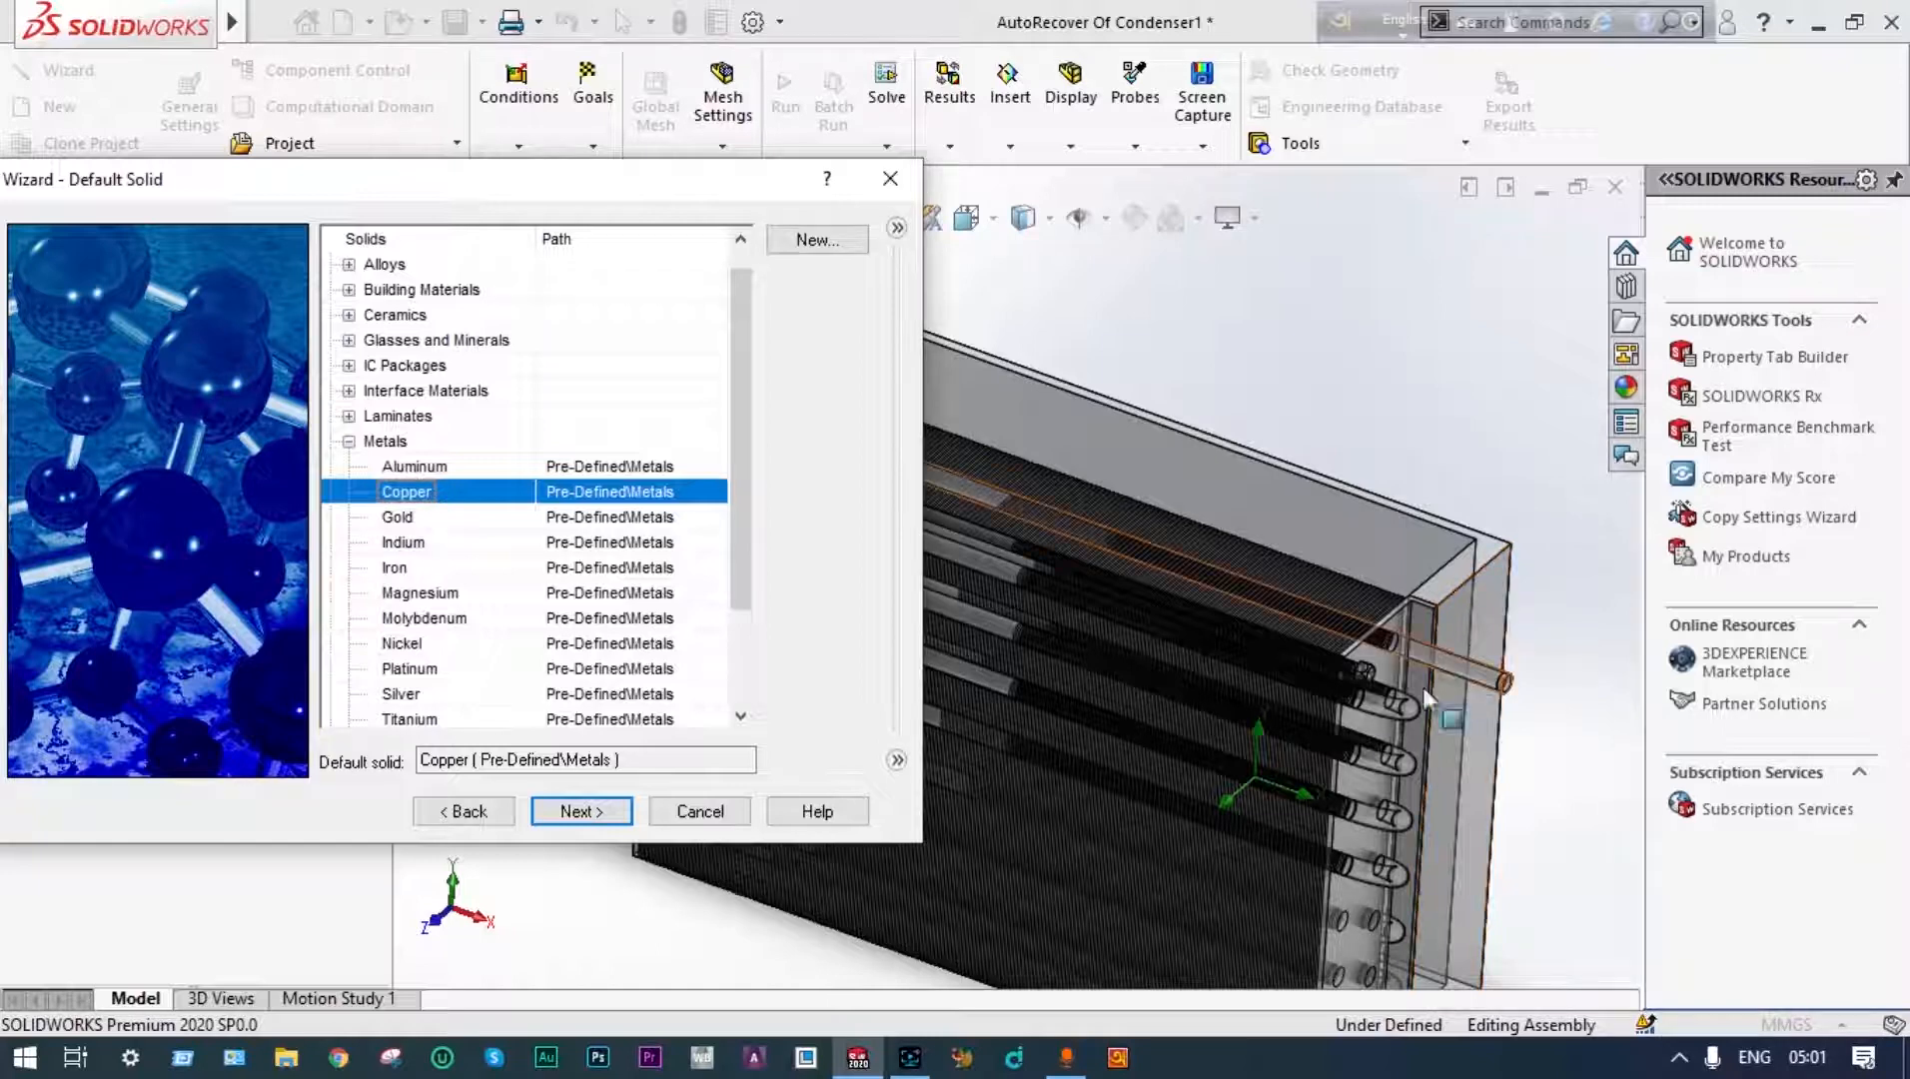
pyautogui.click(582, 813)
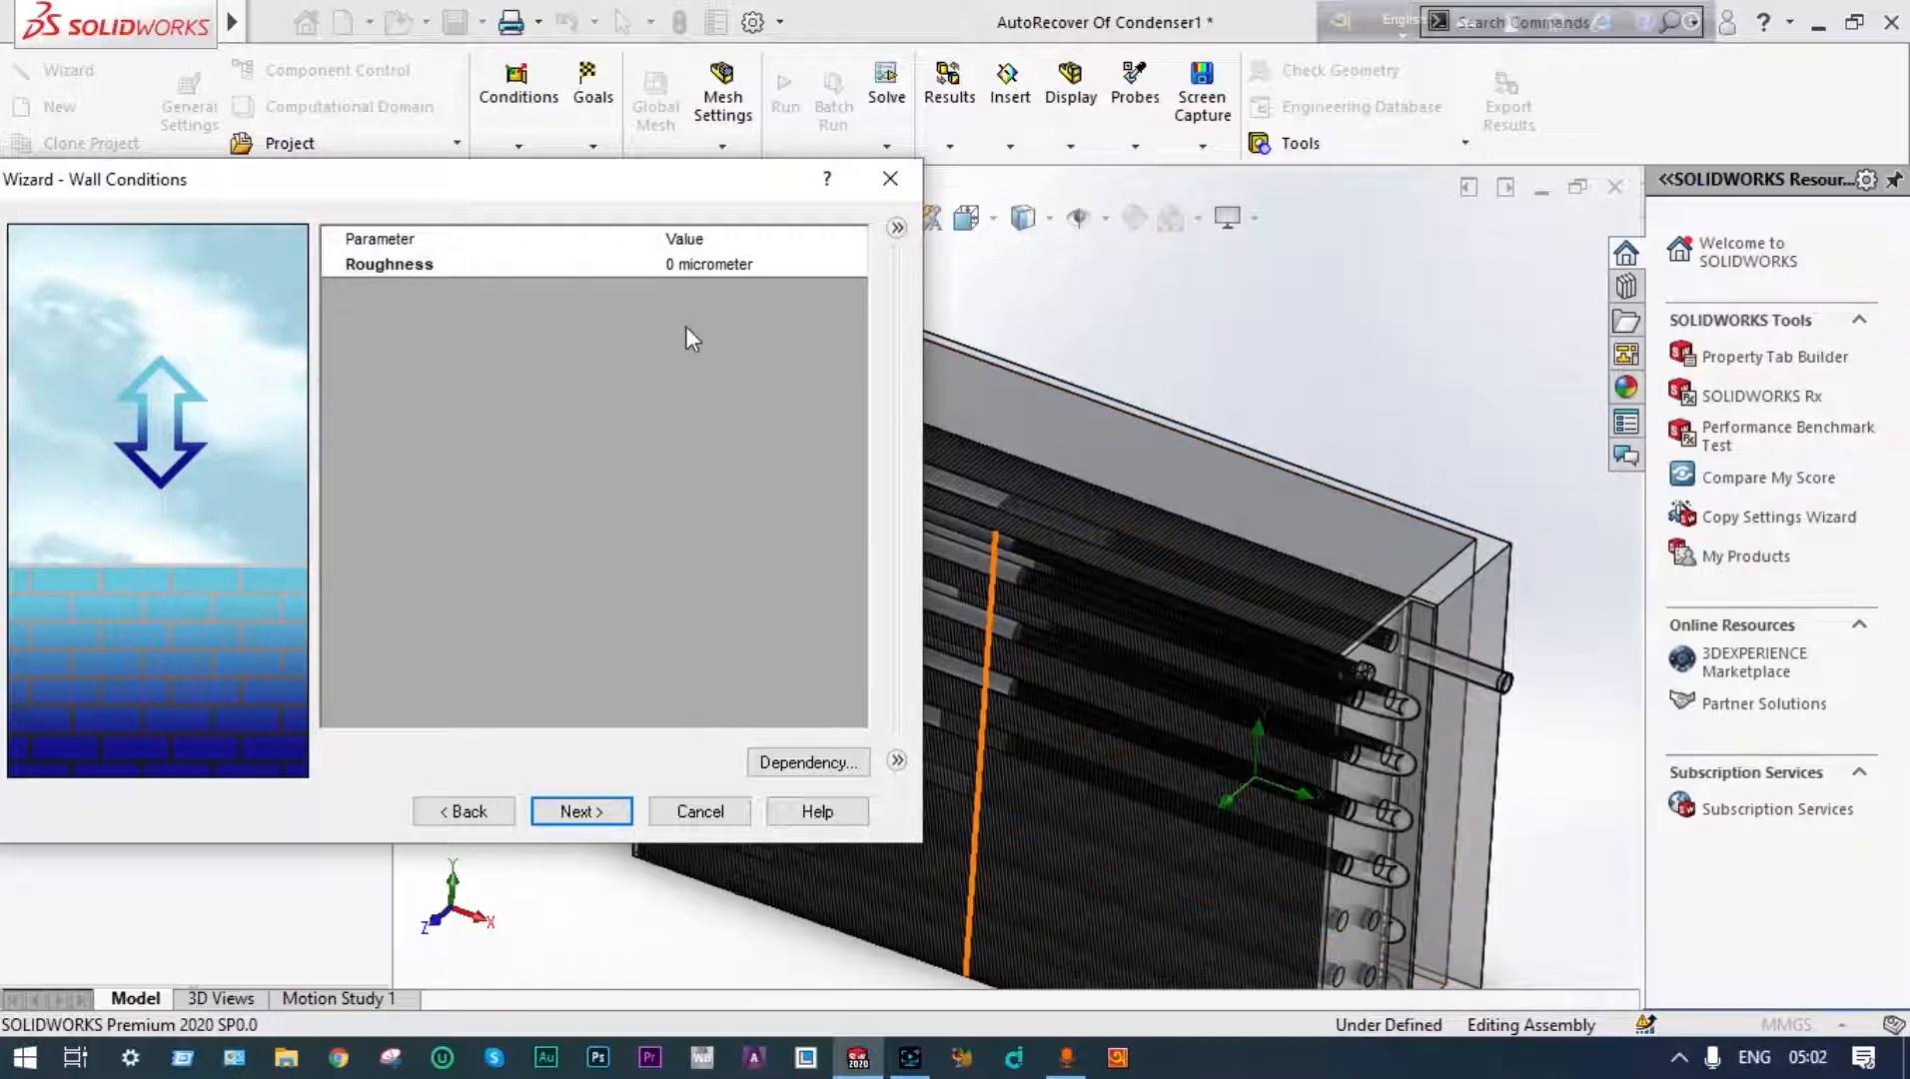
pyautogui.click(591, 809)
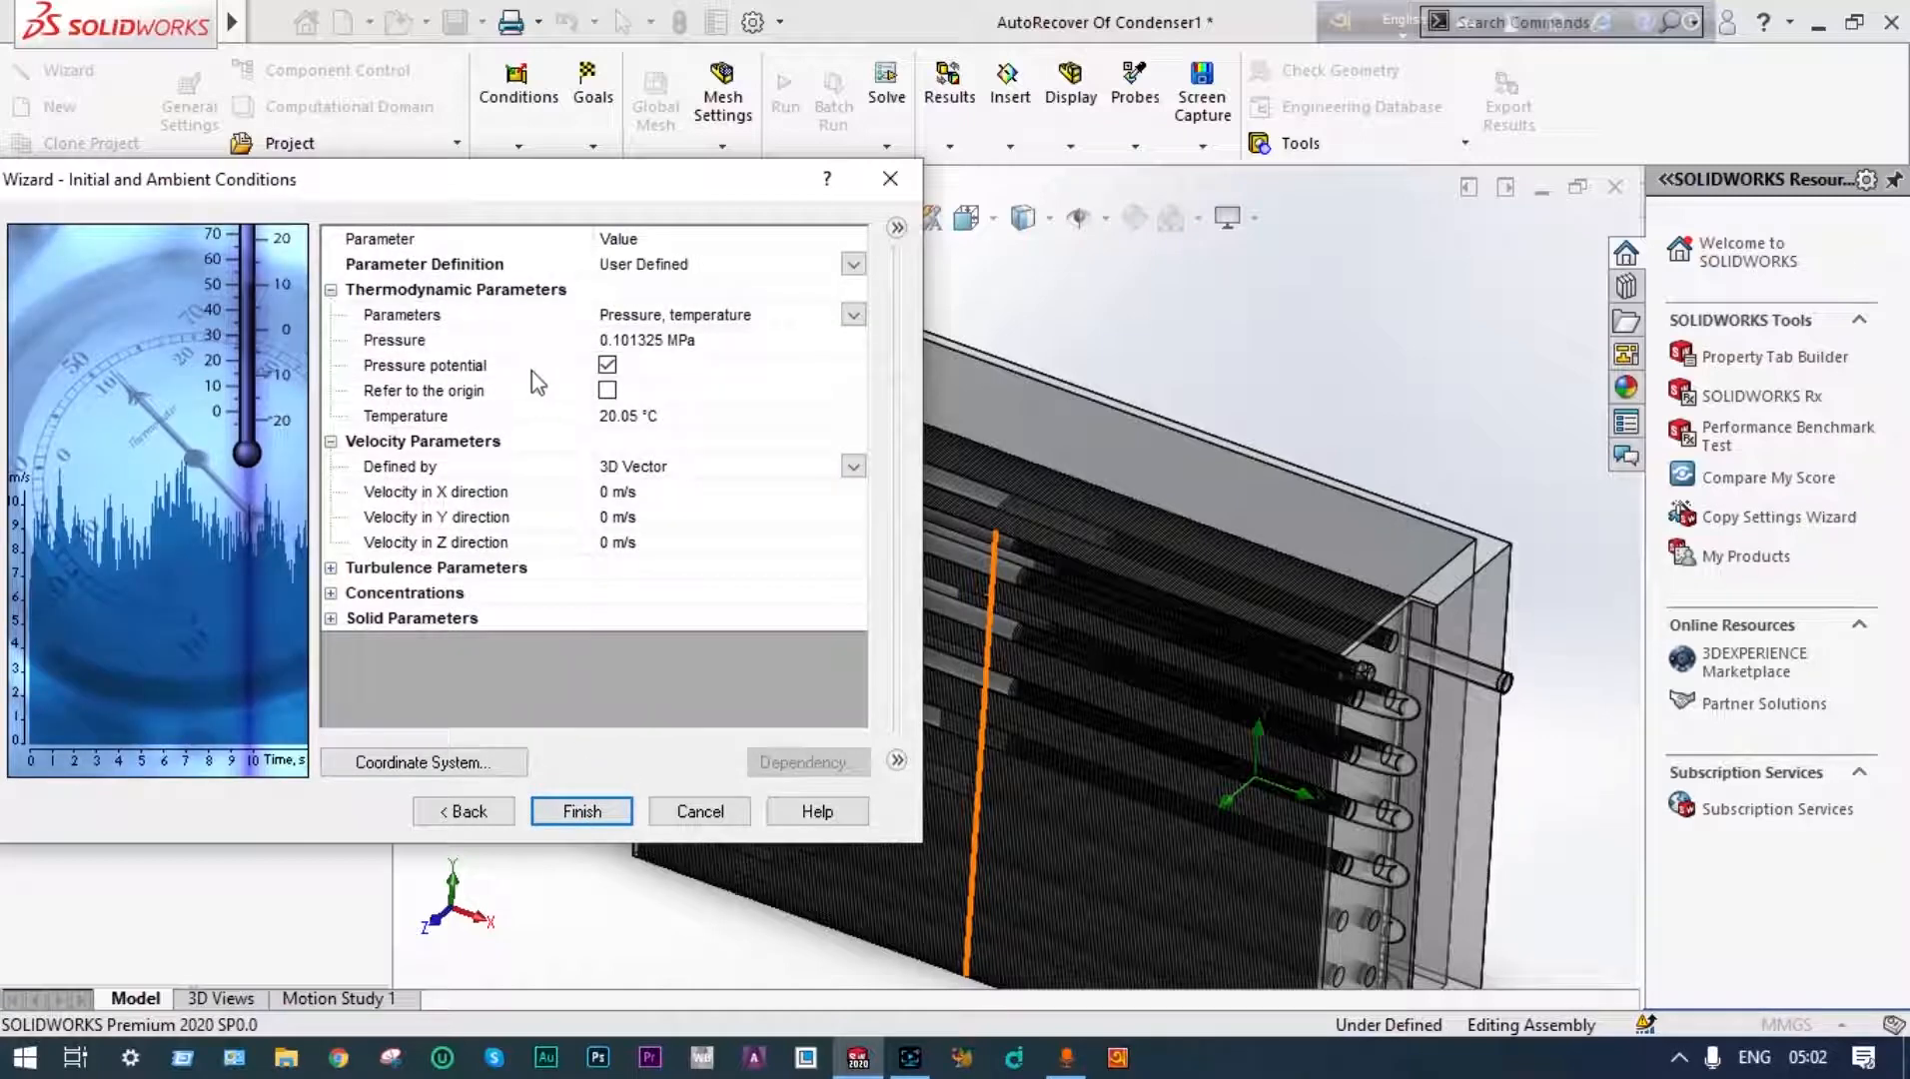
# Set the ambient temperature to 20 °C and remove the decimals from the initial solid temperature
pyautogui.click(639, 416)
pyautogui.click(641, 415)
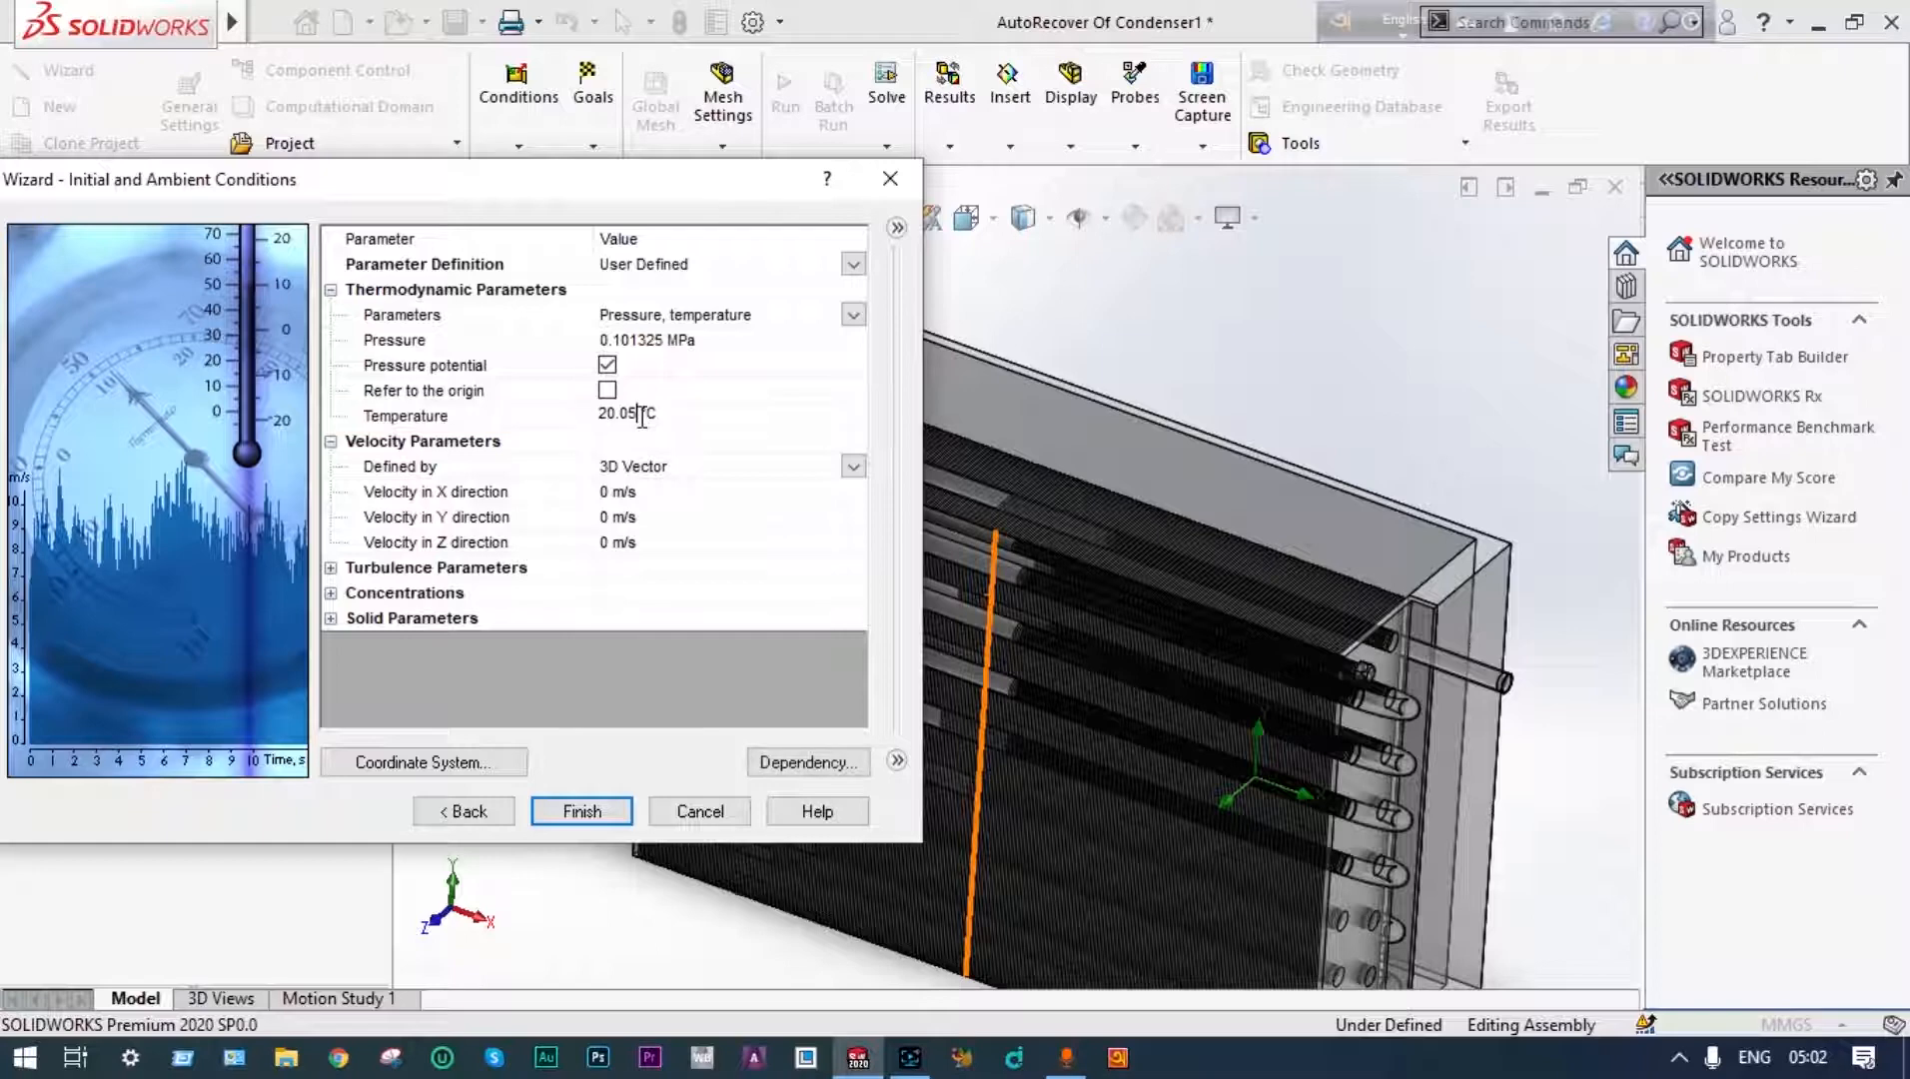
pyautogui.press('BackSpace')
pyautogui.press('Return')
pyautogui.click(331, 618)
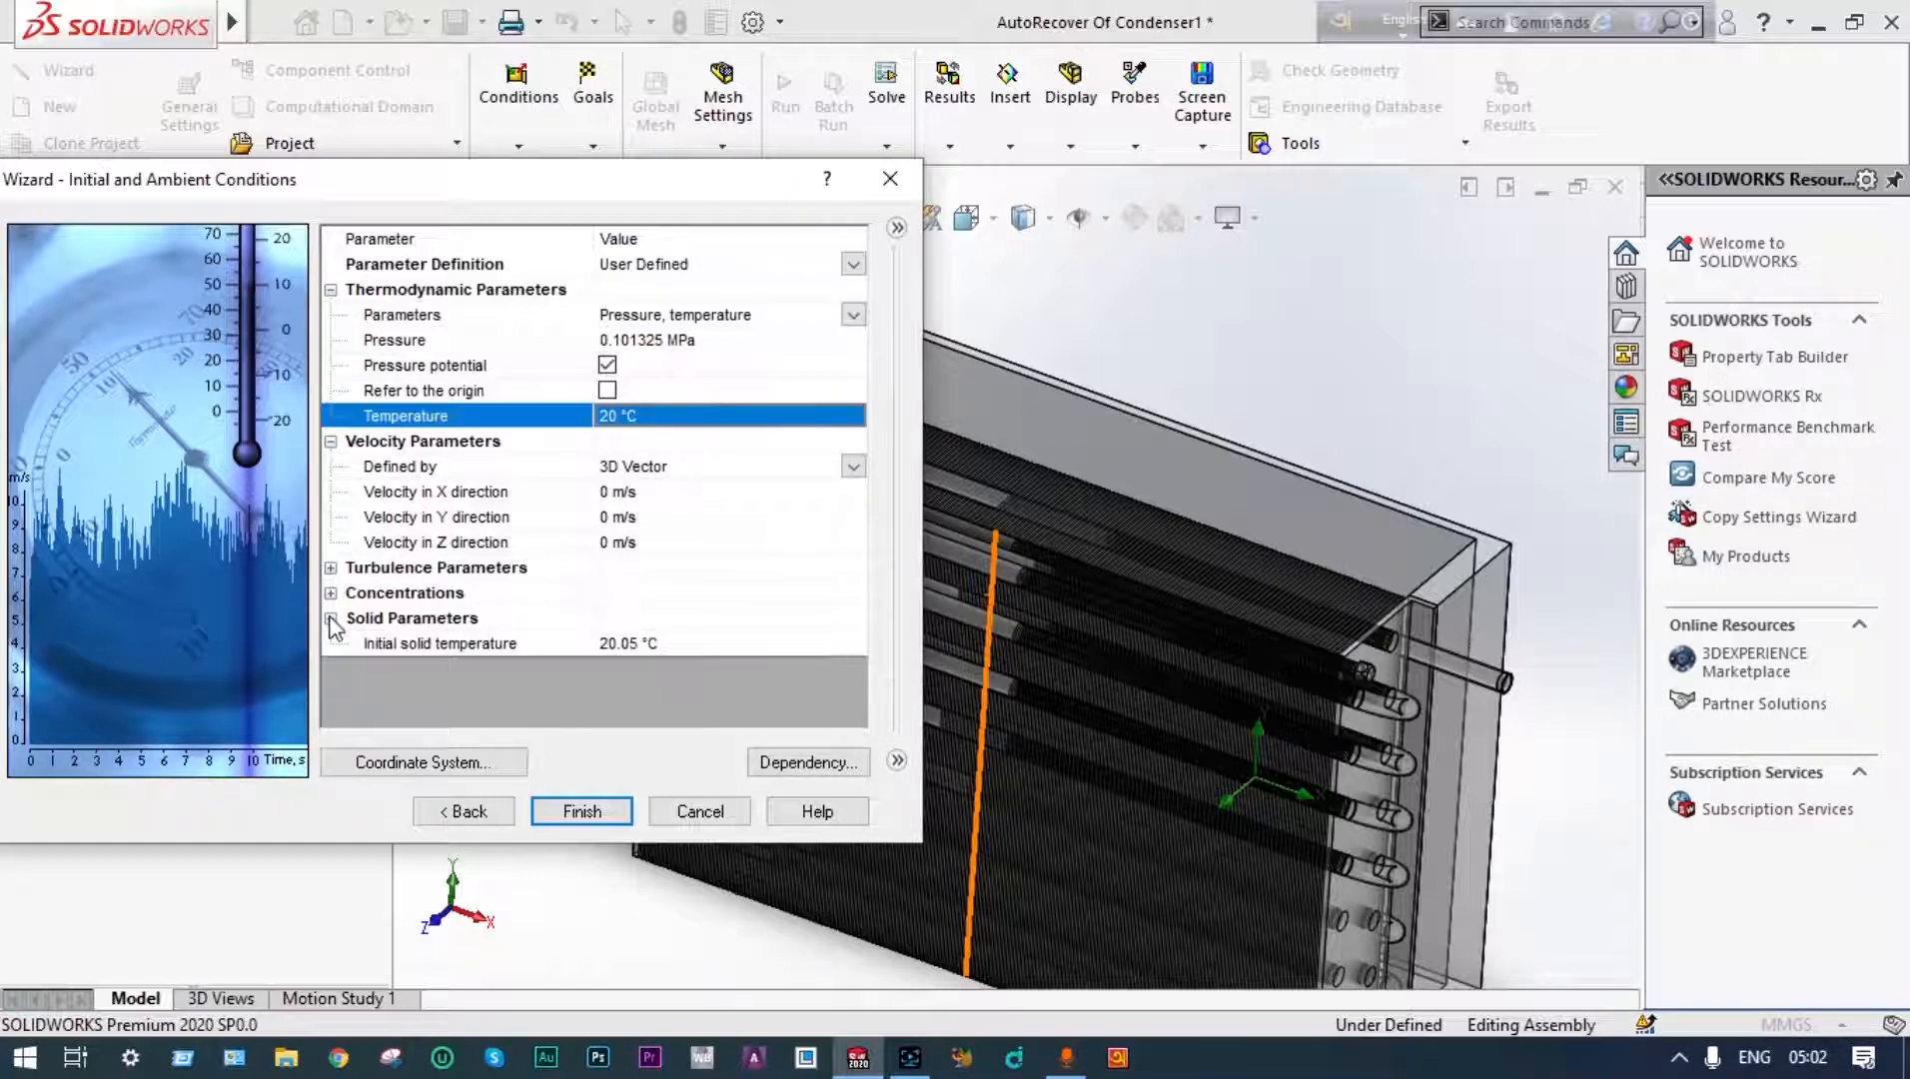
pyautogui.doubleClick(640, 640)
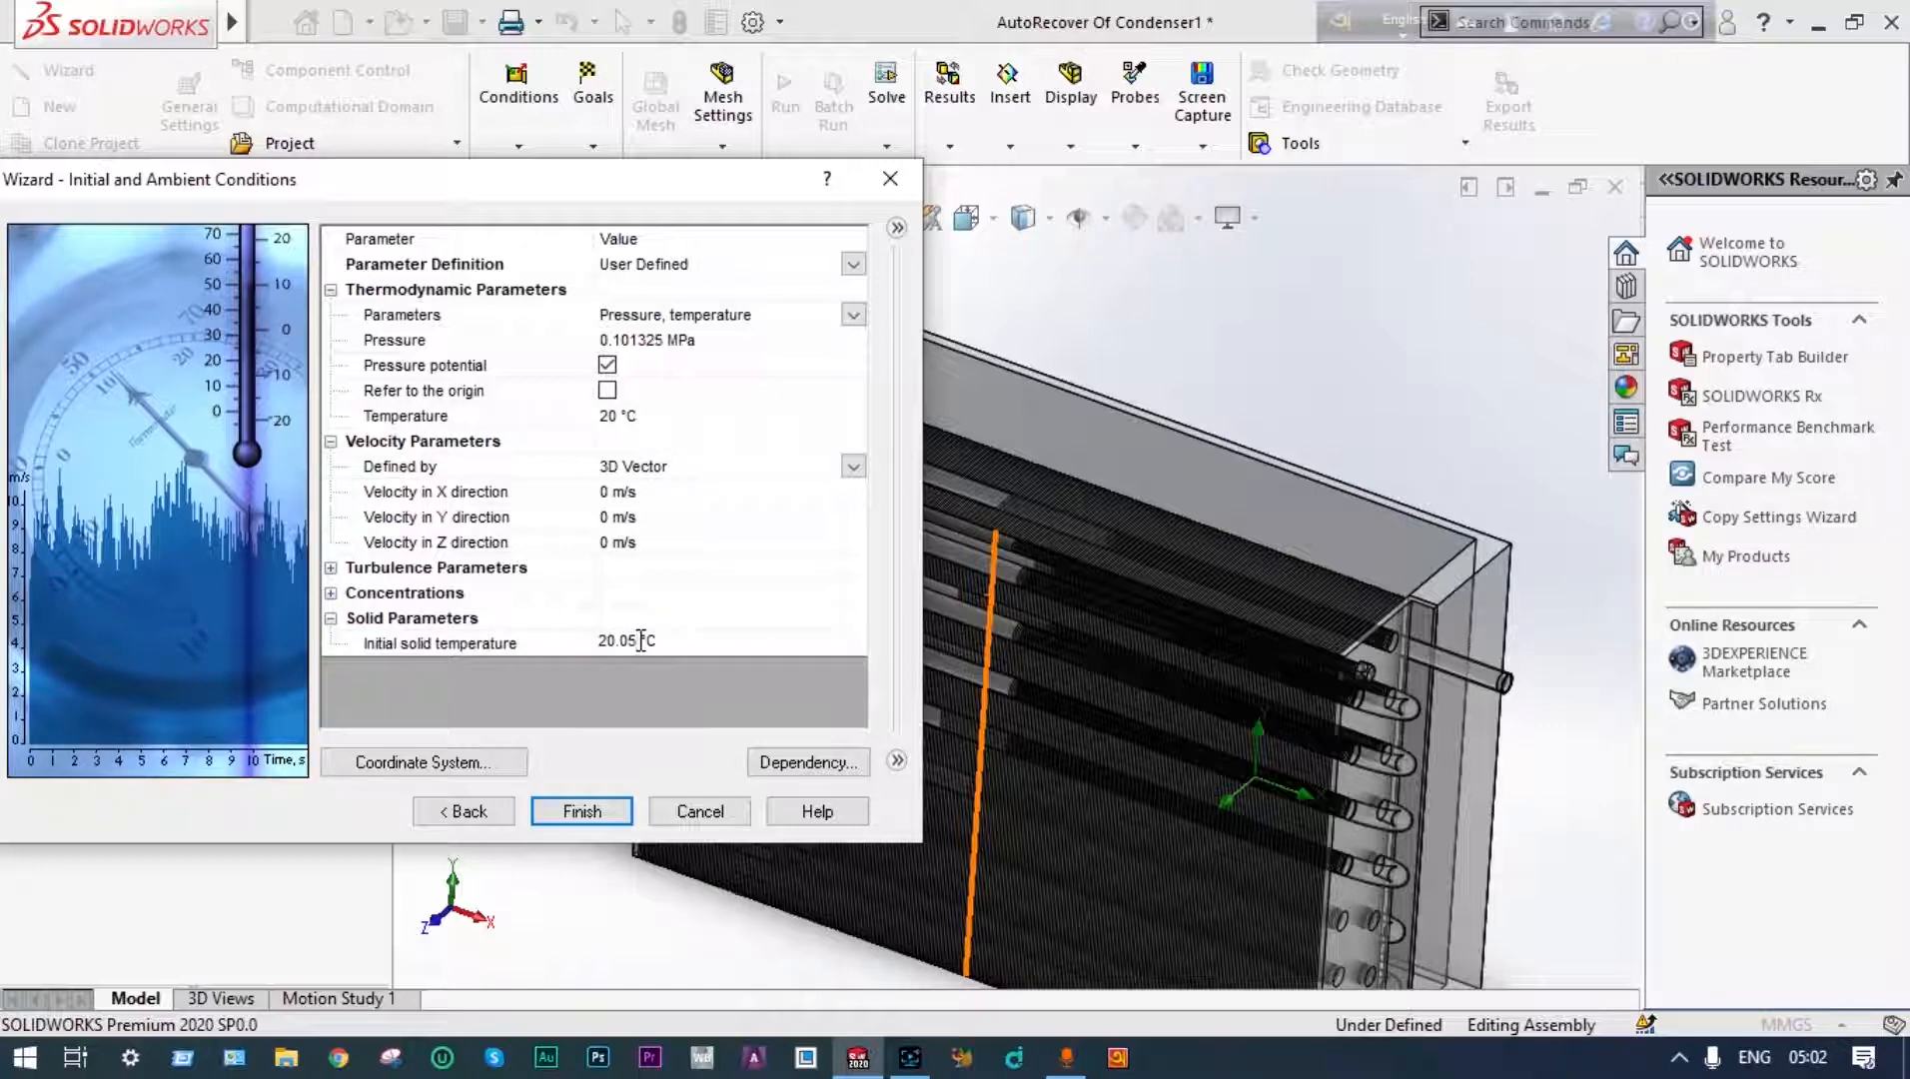
pyautogui.press('BackSpace')
pyautogui.click(331, 618)
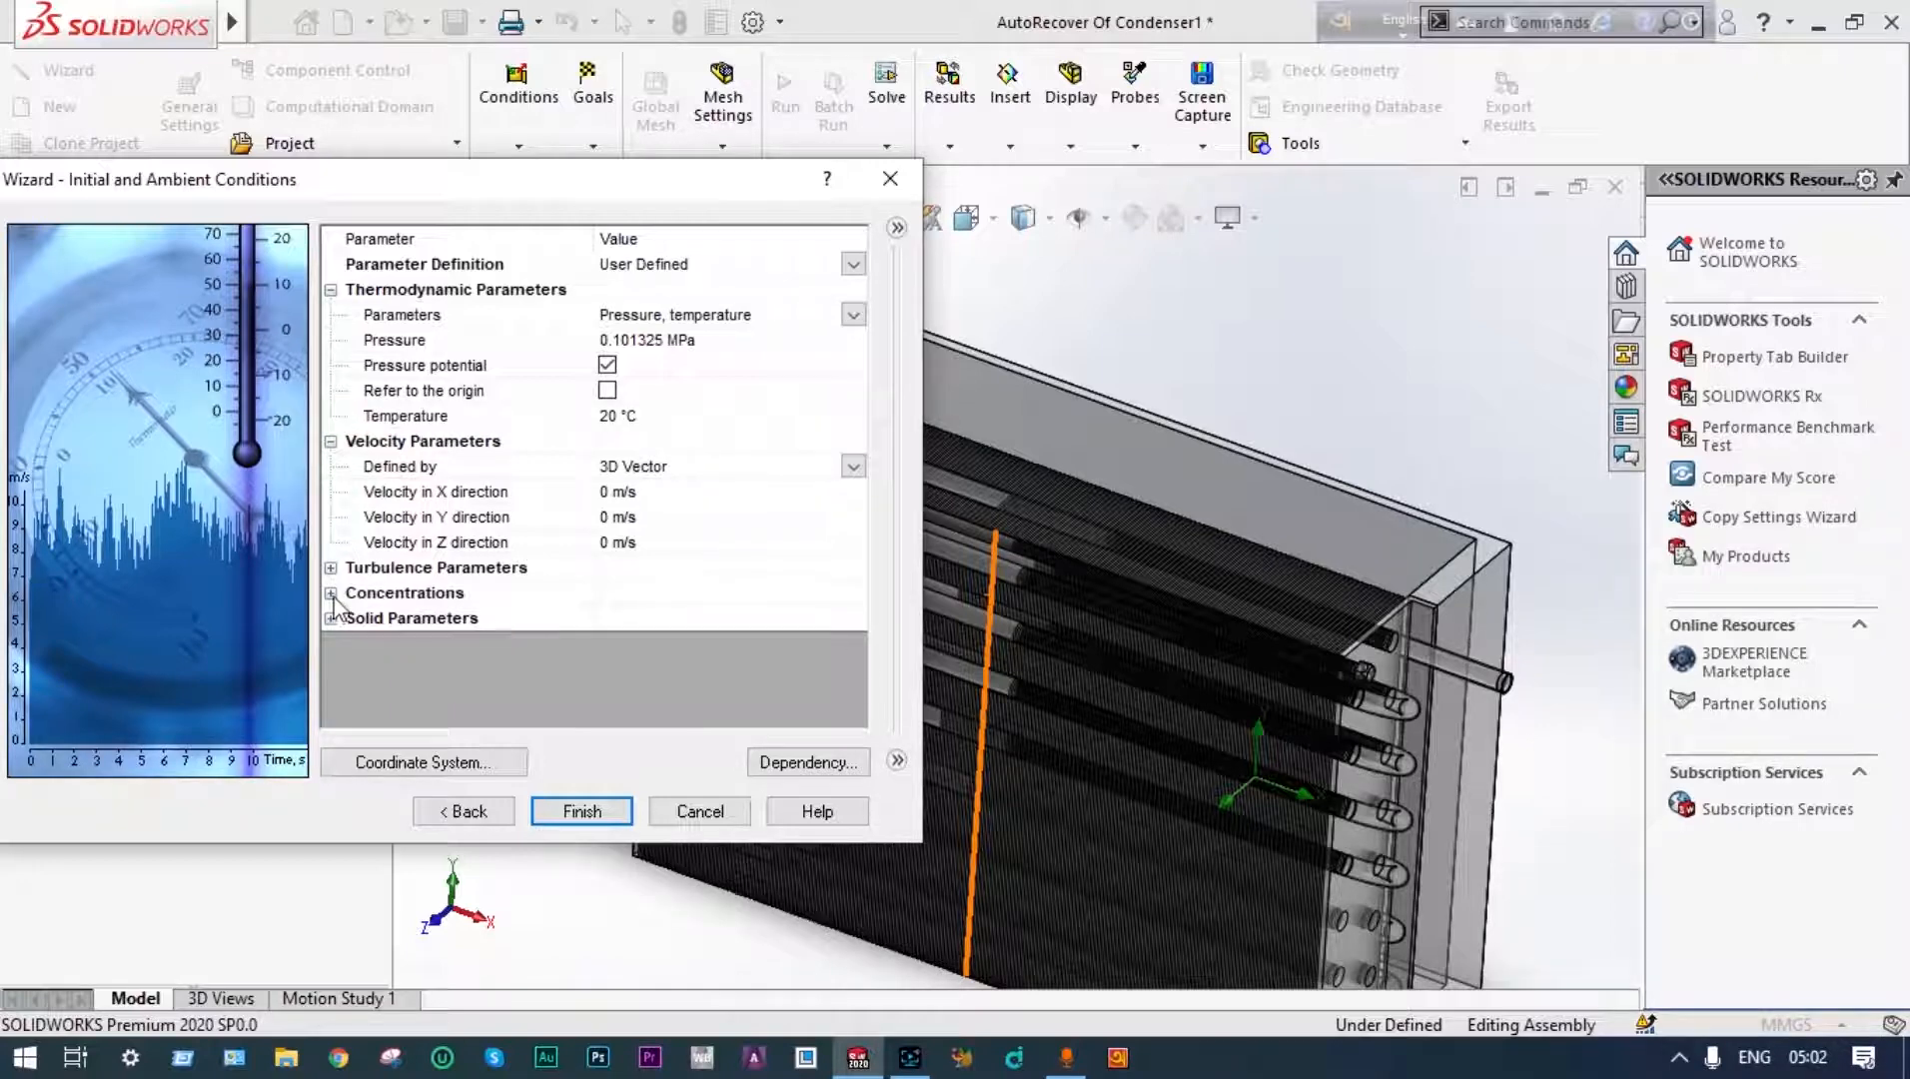
# Set the initial mass fractions to 0 for Air and 1 for Refrigerant R-123
pyautogui.click(331, 593)
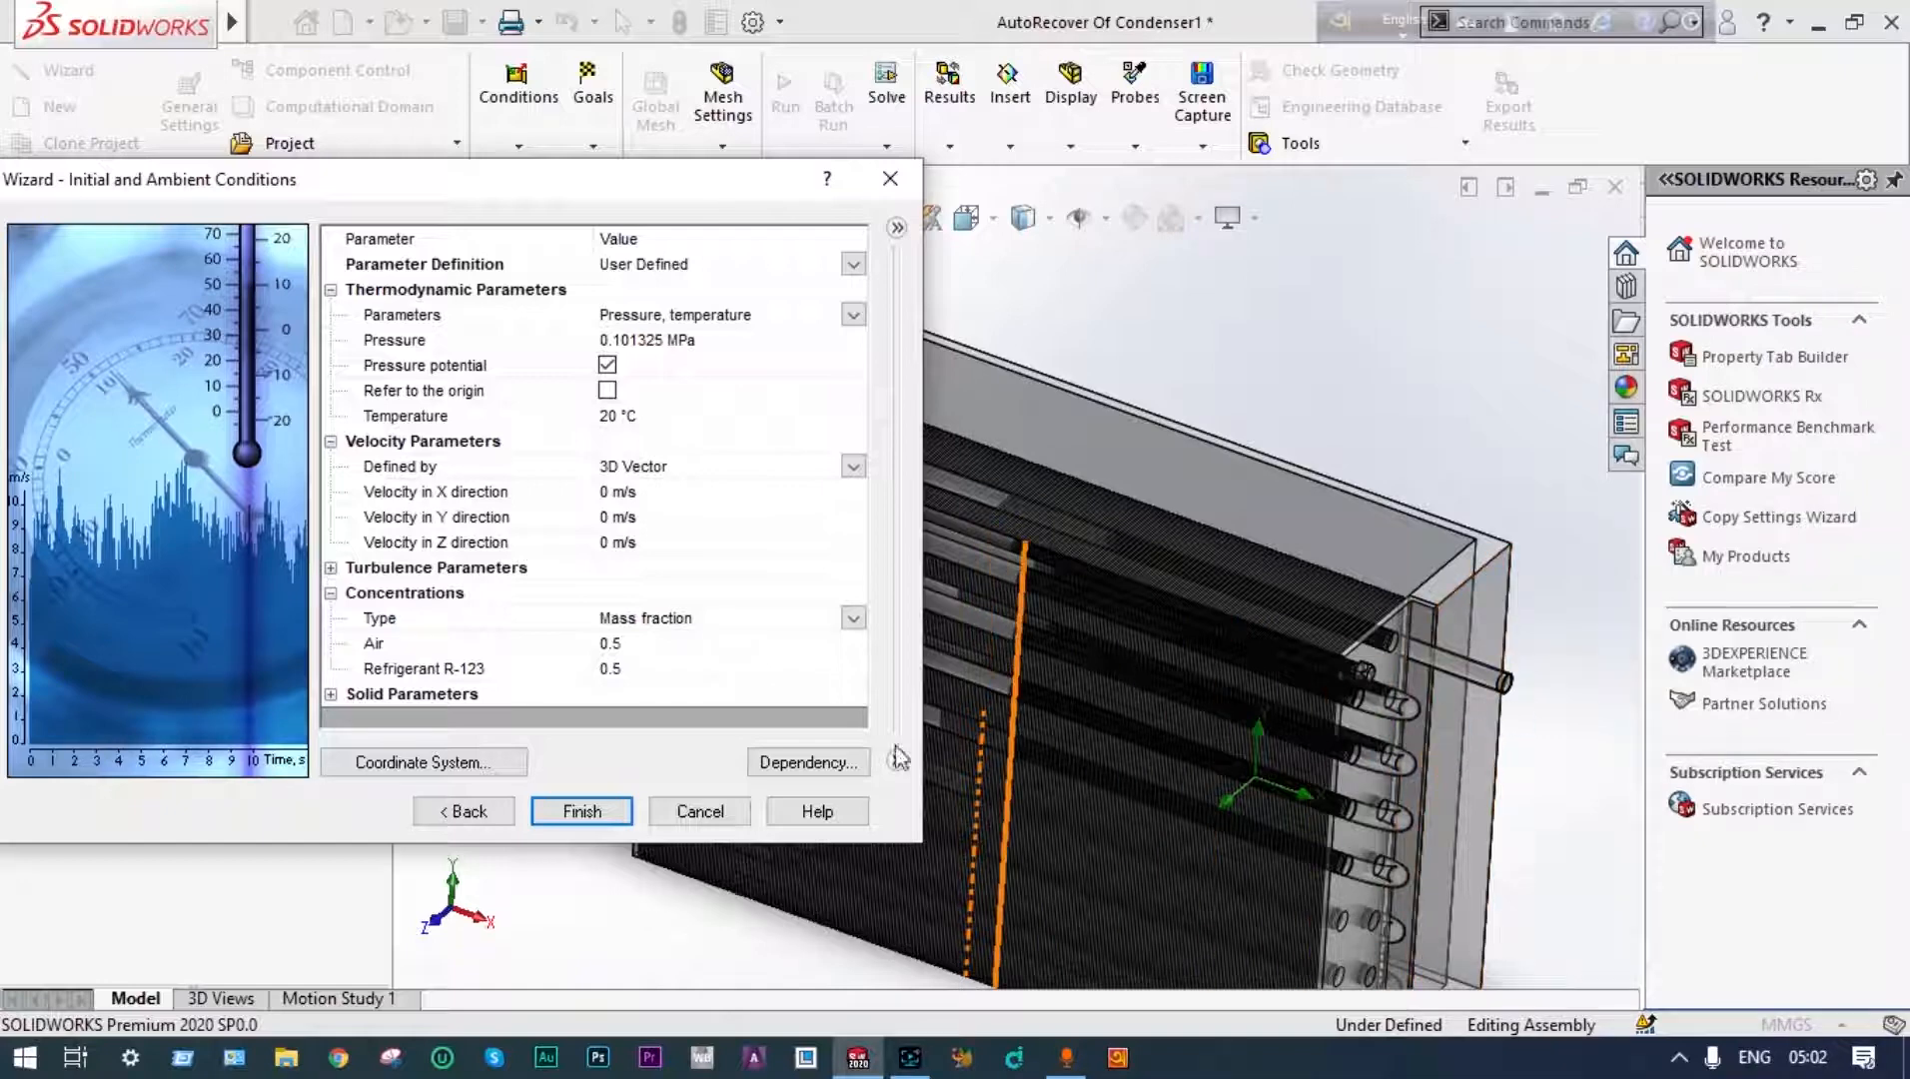
pyautogui.click(625, 679)
pyautogui.click(629, 666)
pyautogui.write('1')
pyautogui.click(628, 644)
pyautogui.click(704, 544)
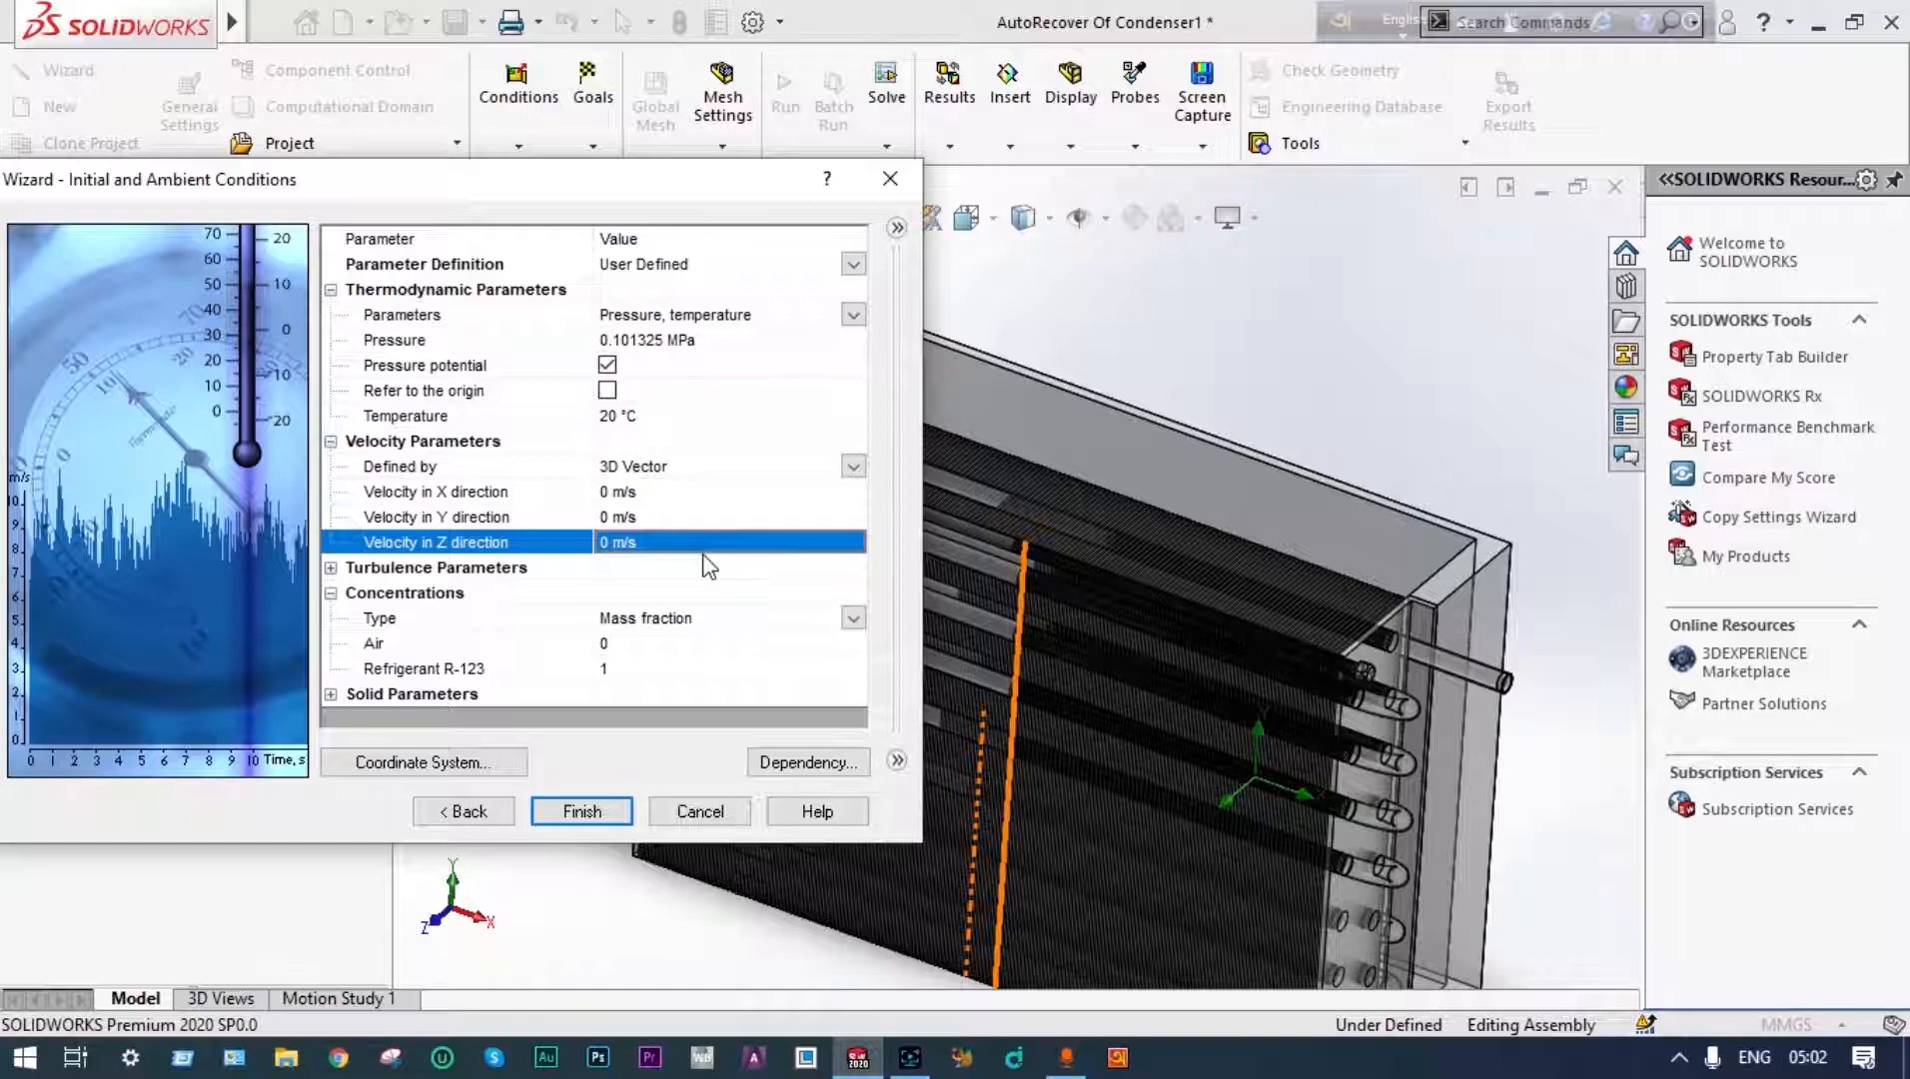
# Set the reference axis of the Global Coordinate System to Z for the initial and ambient conditions
pyautogui.moveTo(1333, 489); pyautogui.dragTo(1232, 506, button='middle')
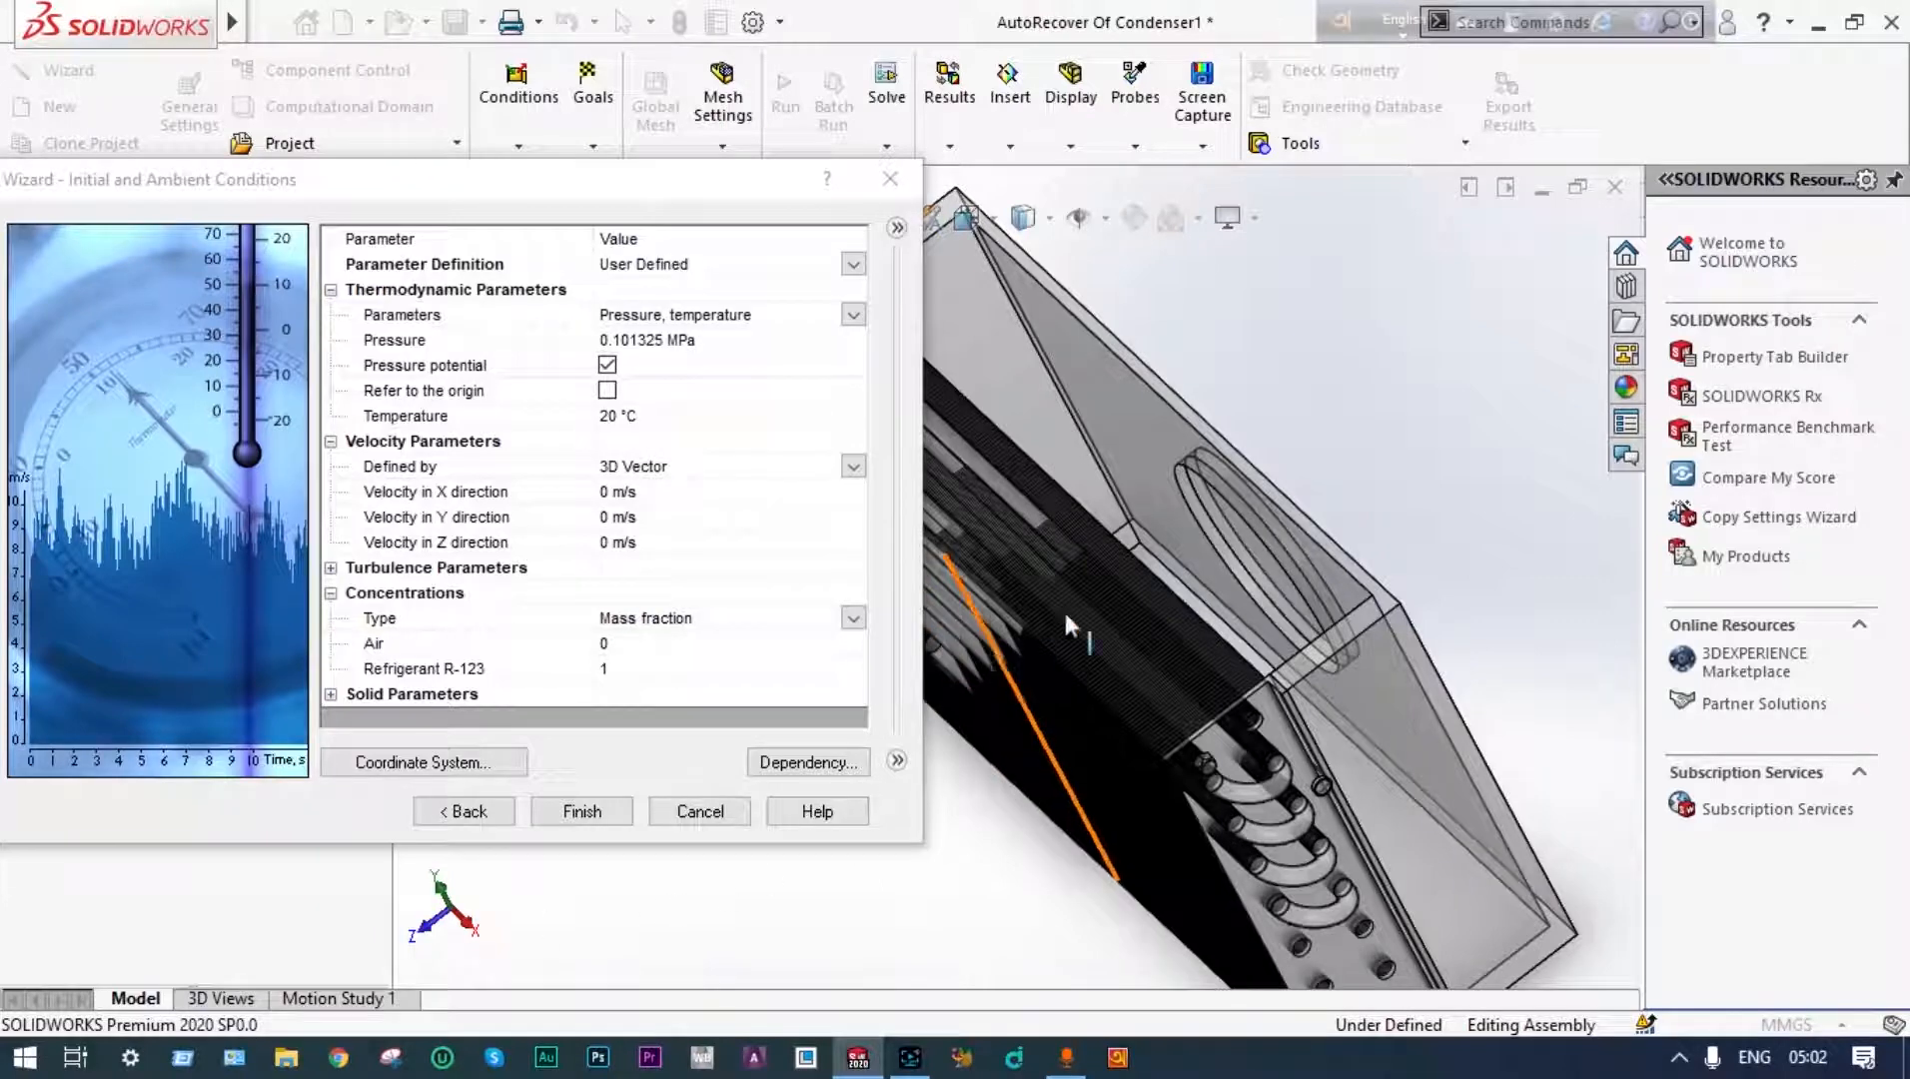
pyautogui.moveTo(1319, 459); pyautogui.dragTo(1327, 461, button='middle')
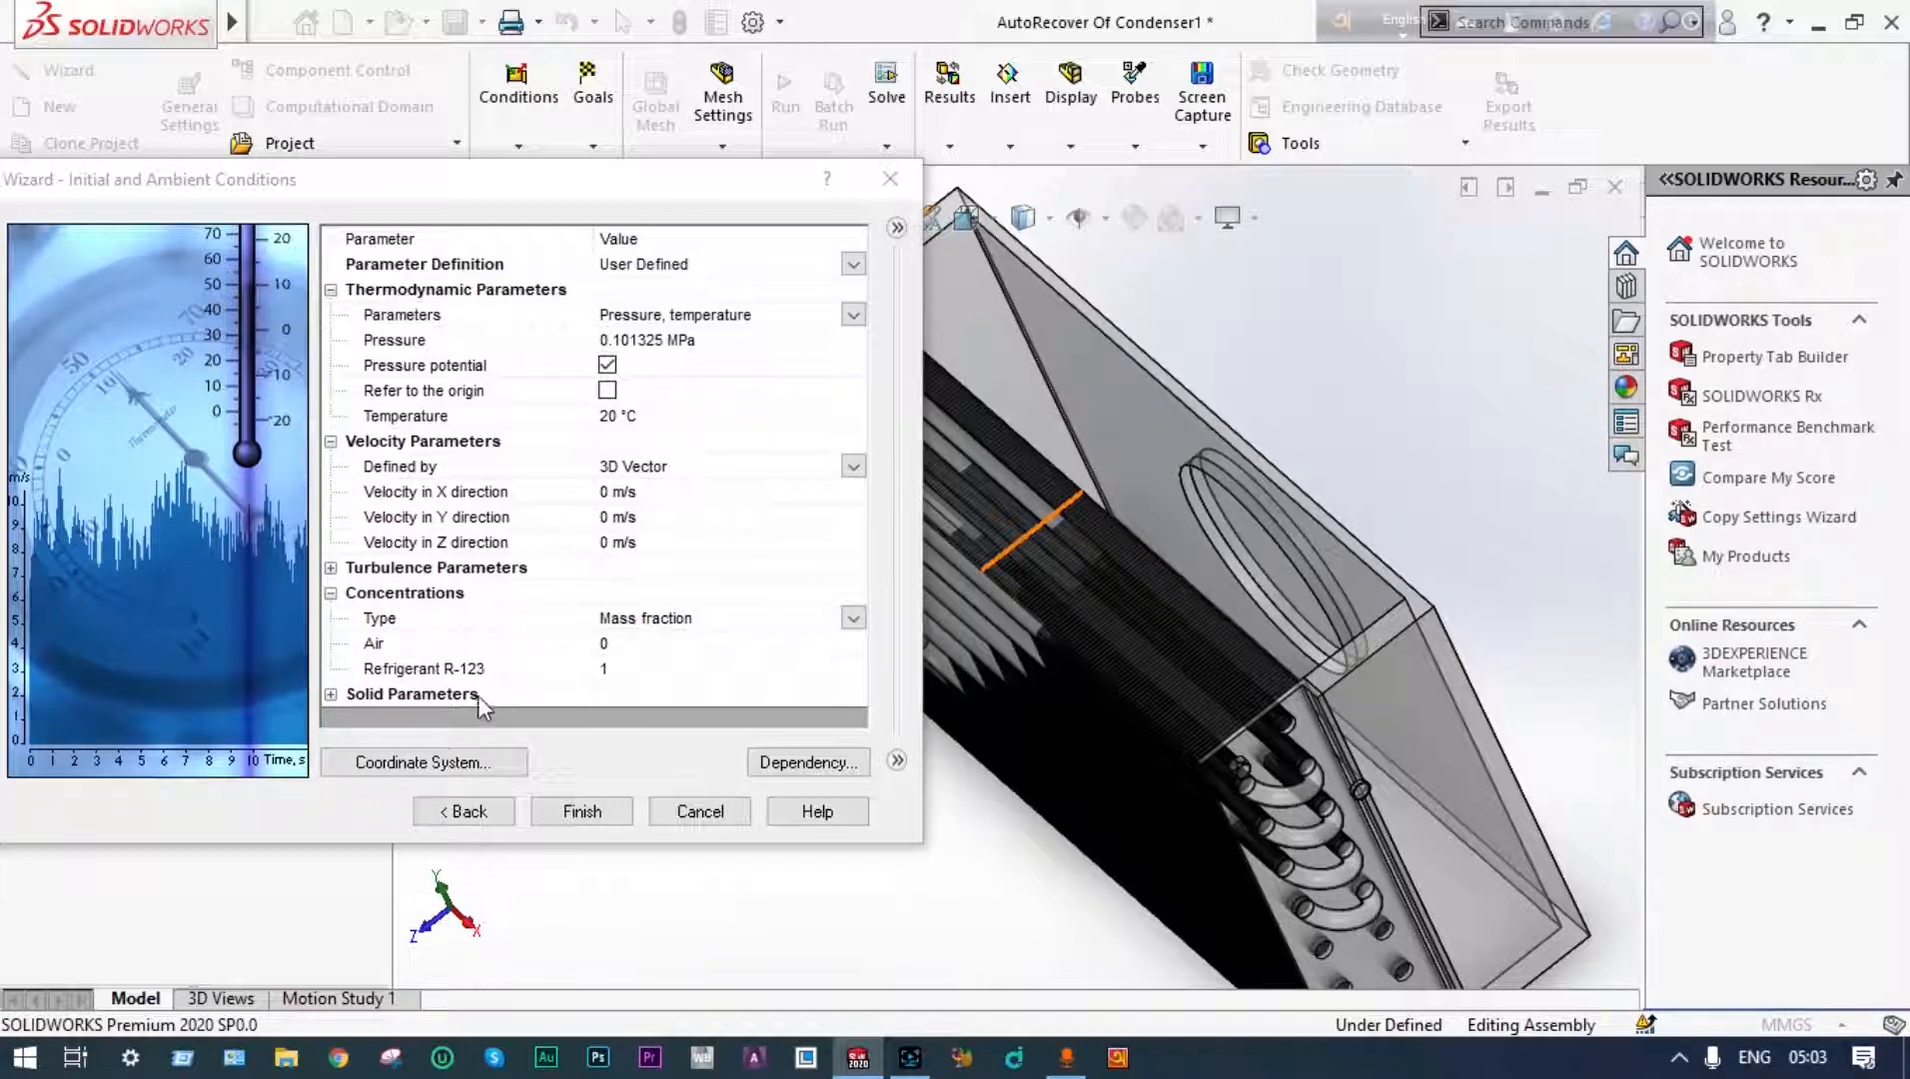
pyautogui.click(464, 764)
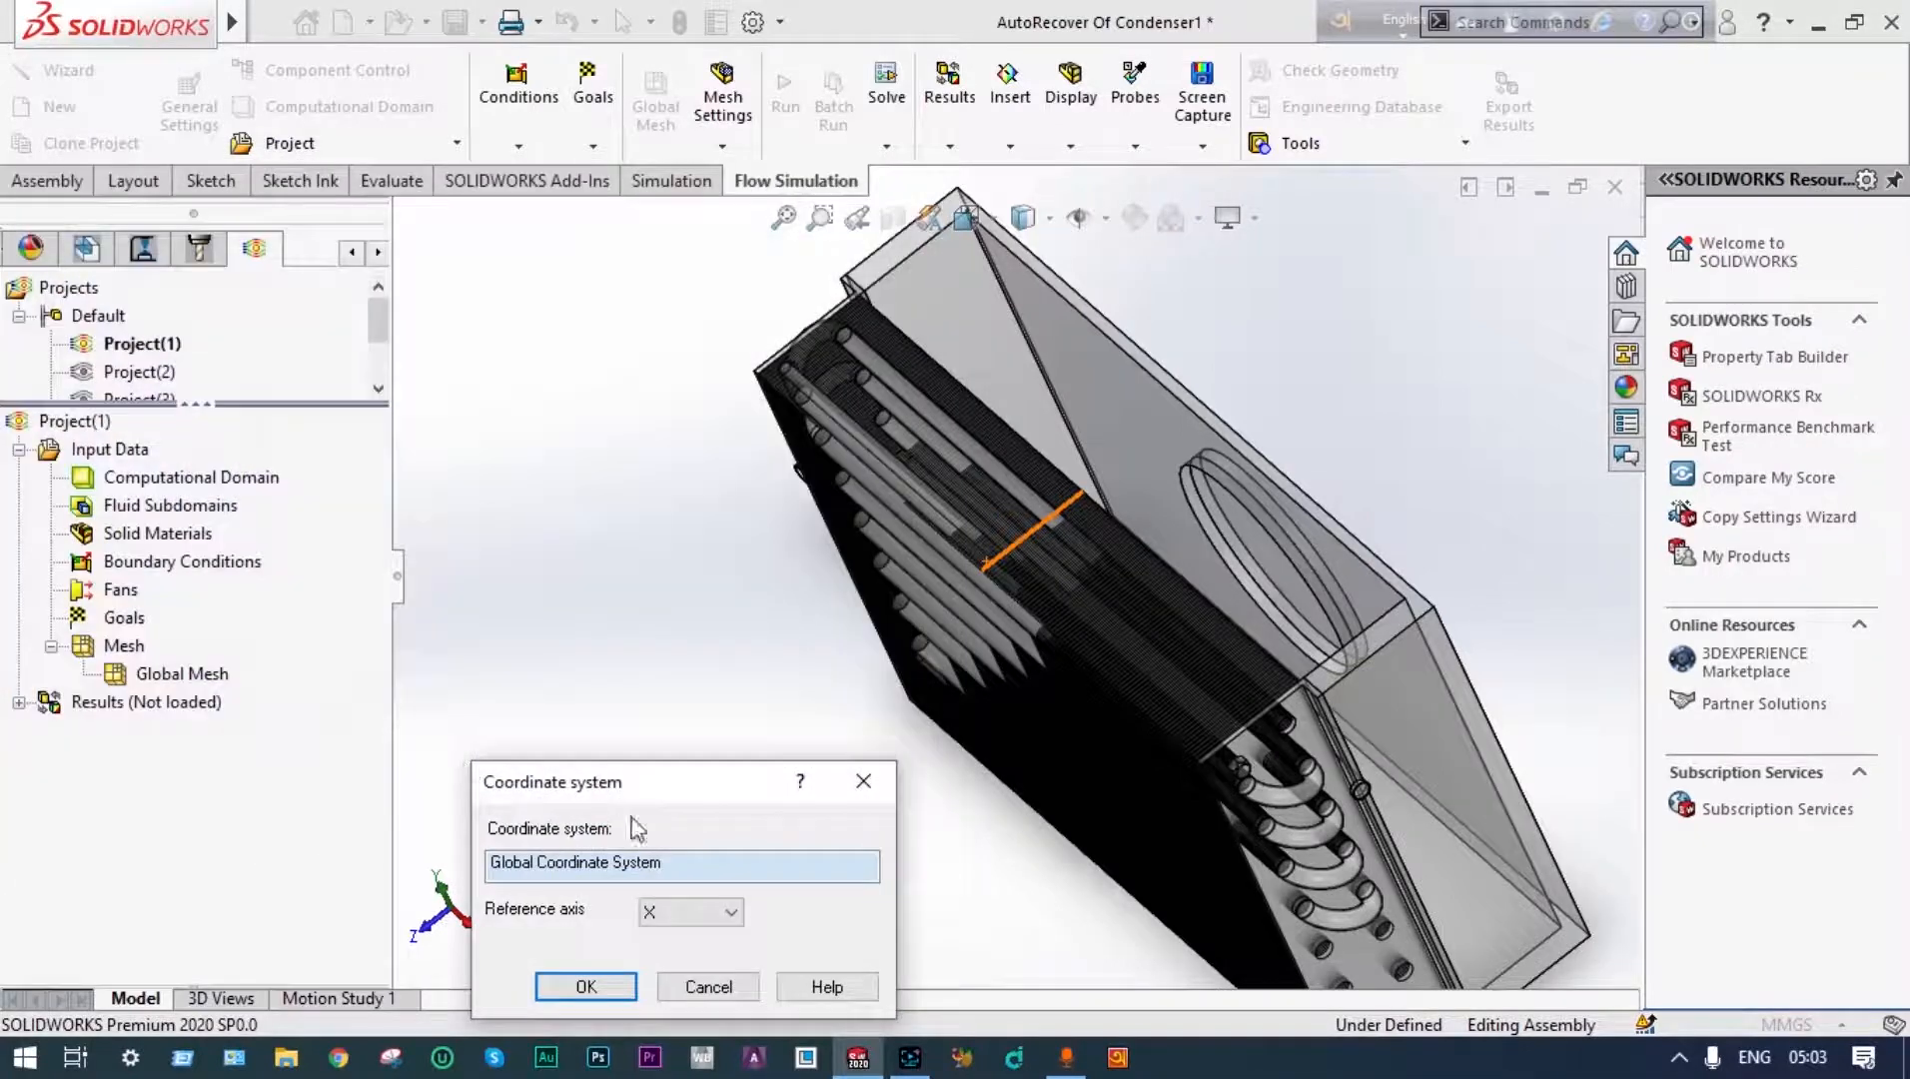
pyautogui.click(726, 914)
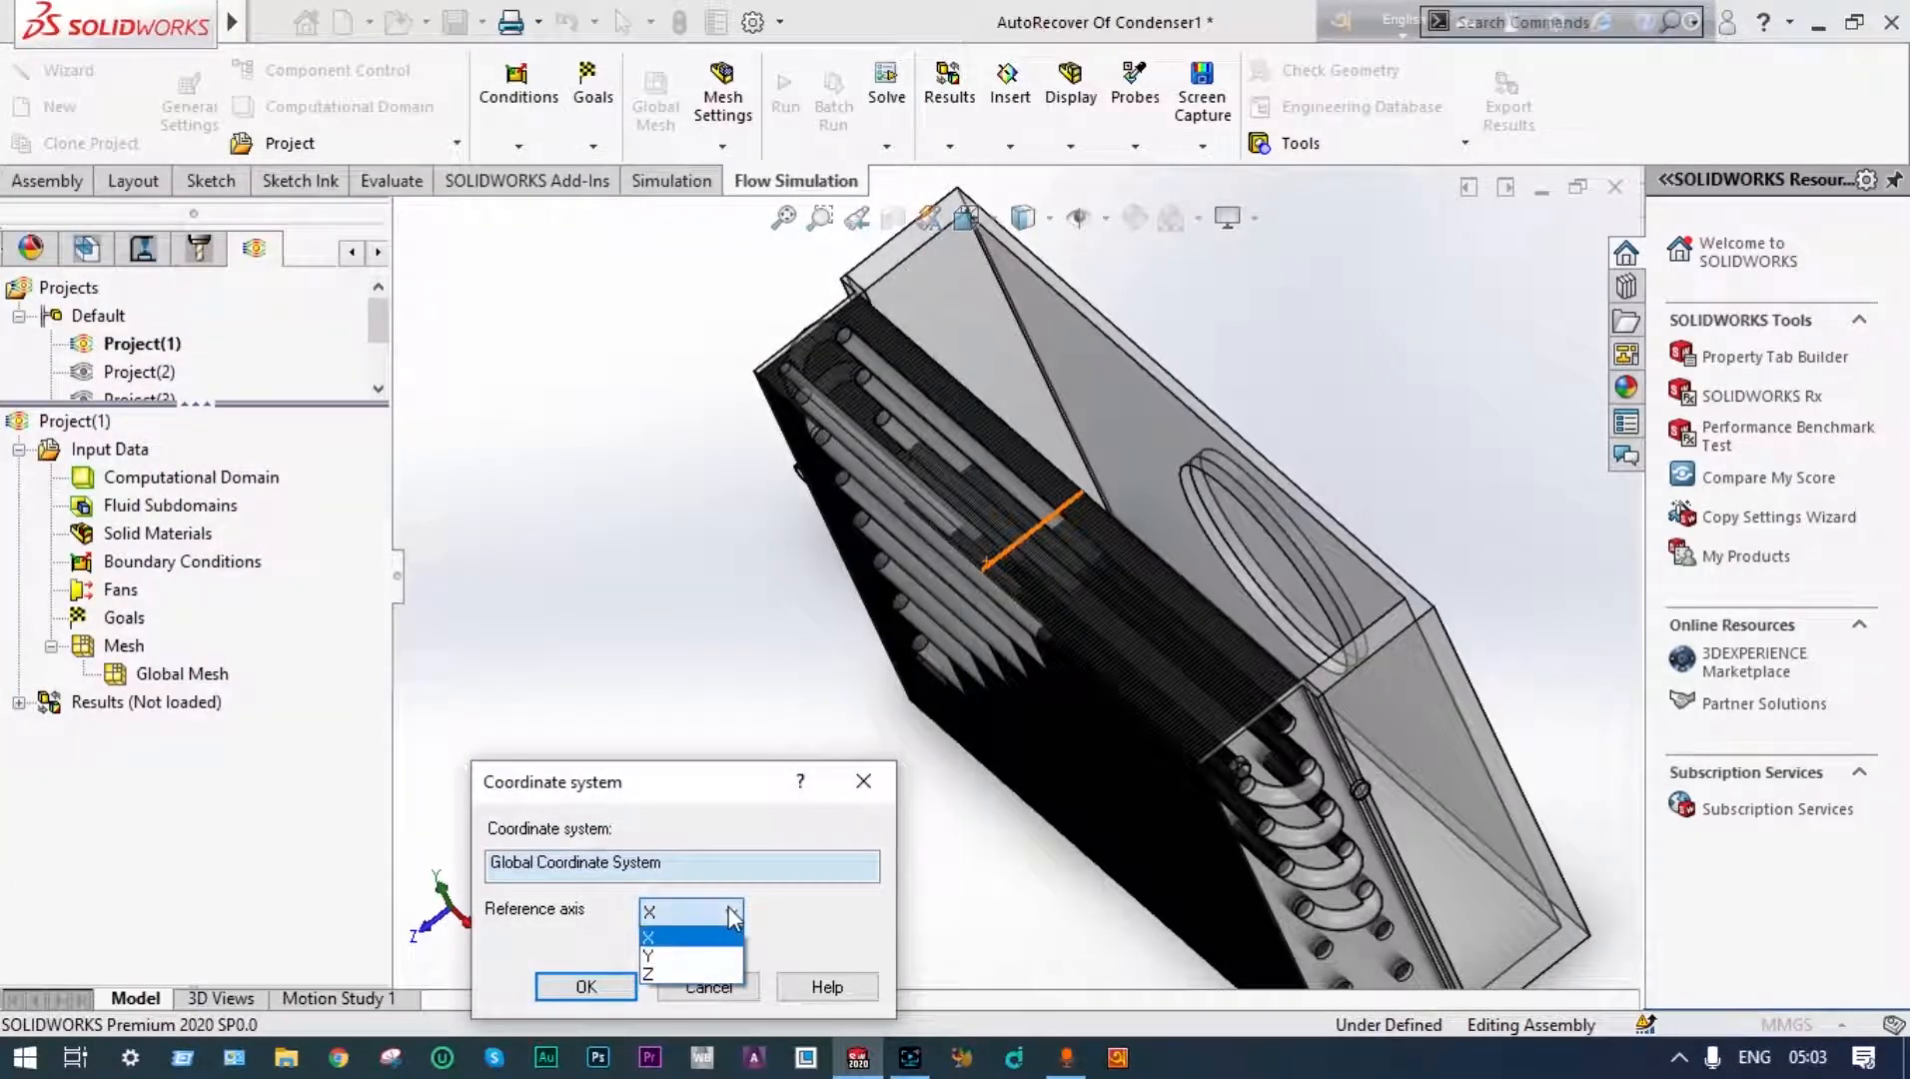
pyautogui.click(687, 973)
pyautogui.click(599, 987)
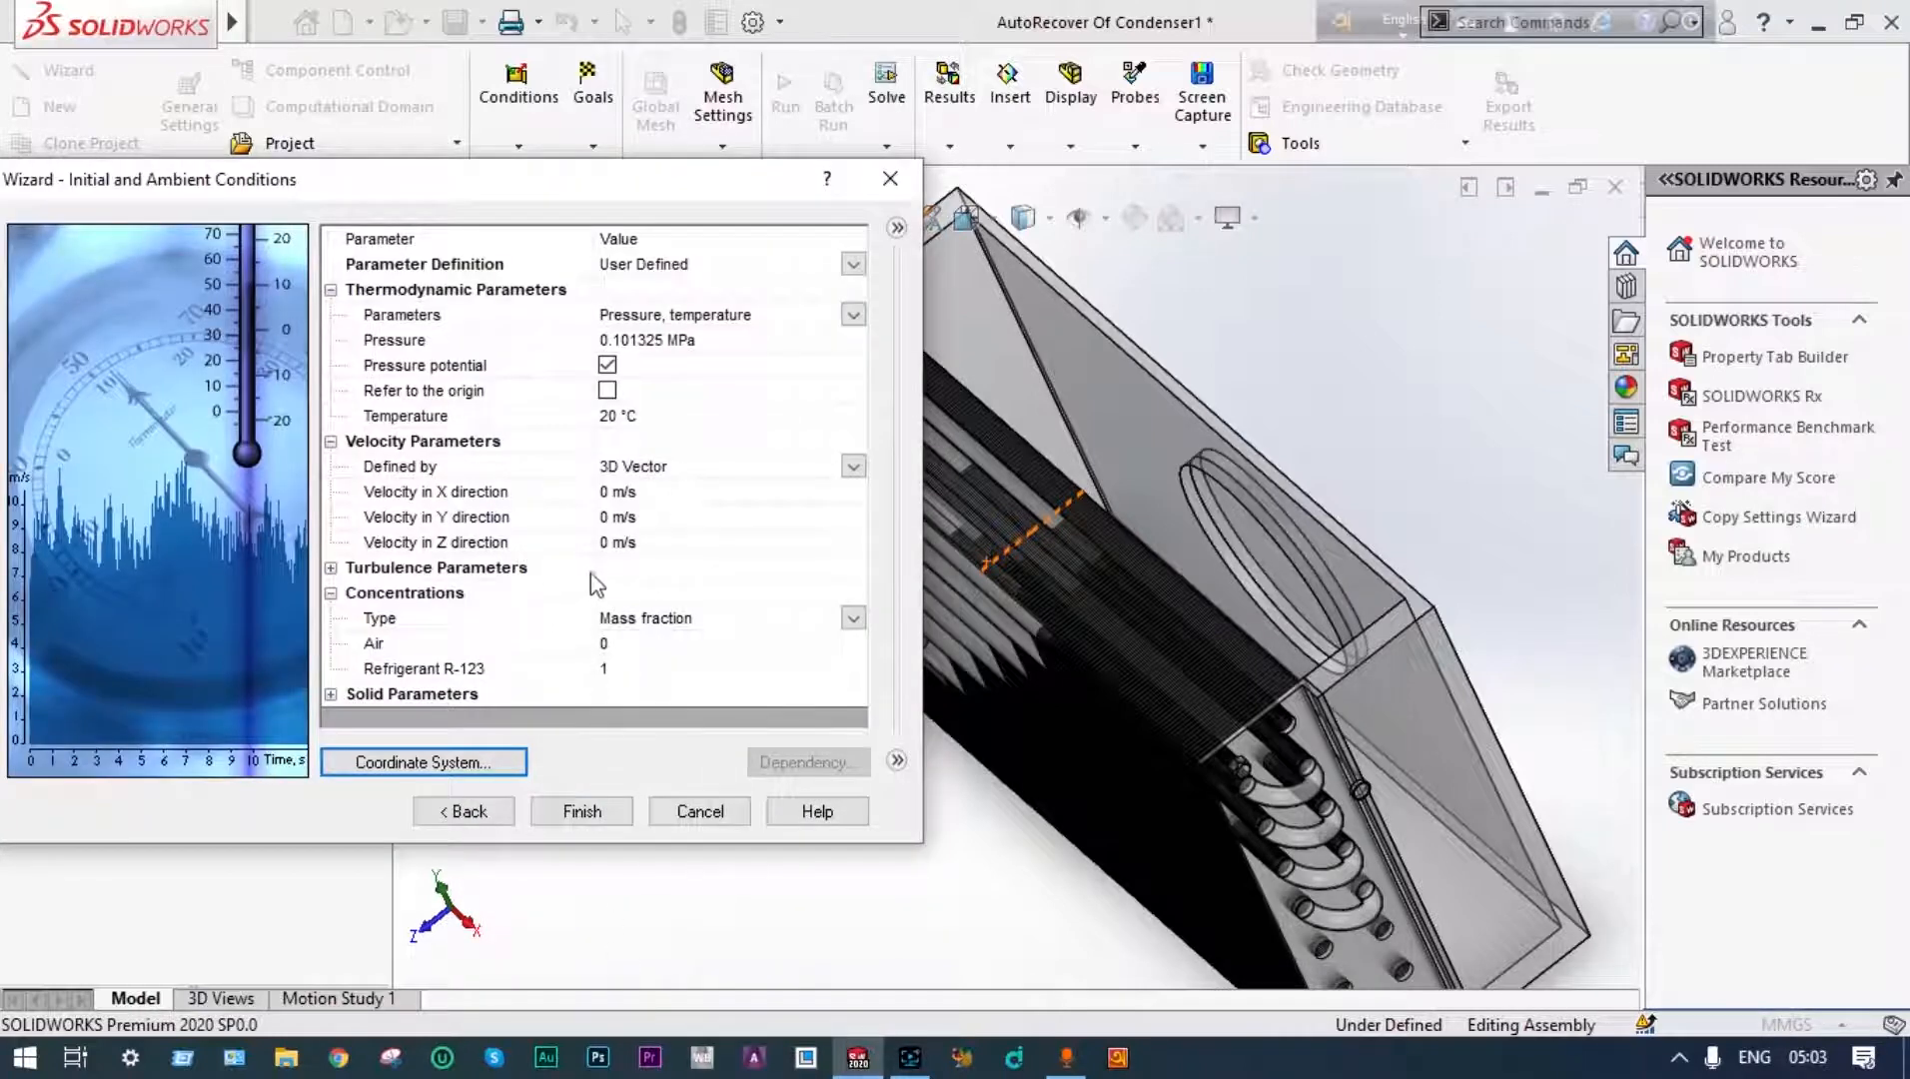
# Open the Z-direction velocity value for editing and finish the Wizard to create the project
pyautogui.click(609, 544)
pyautogui.click(610, 544)
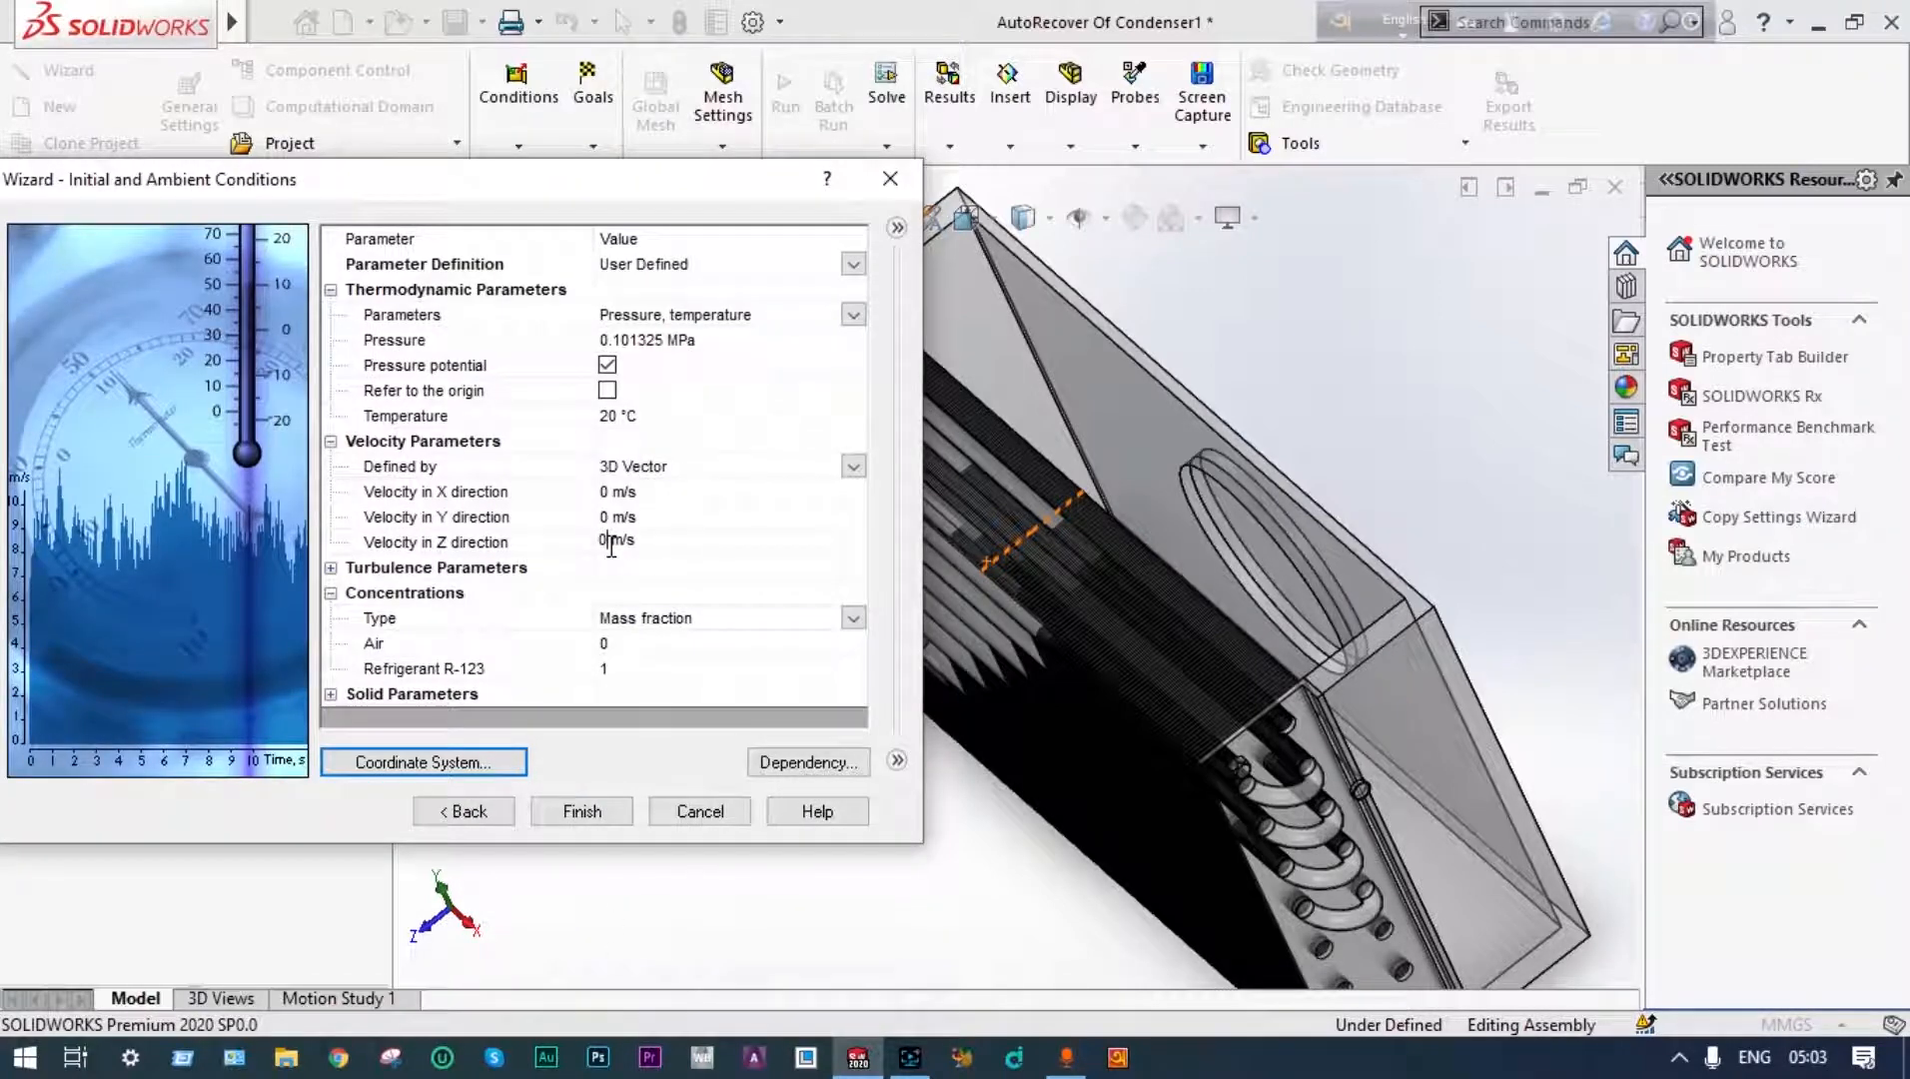
pyautogui.click(587, 812)
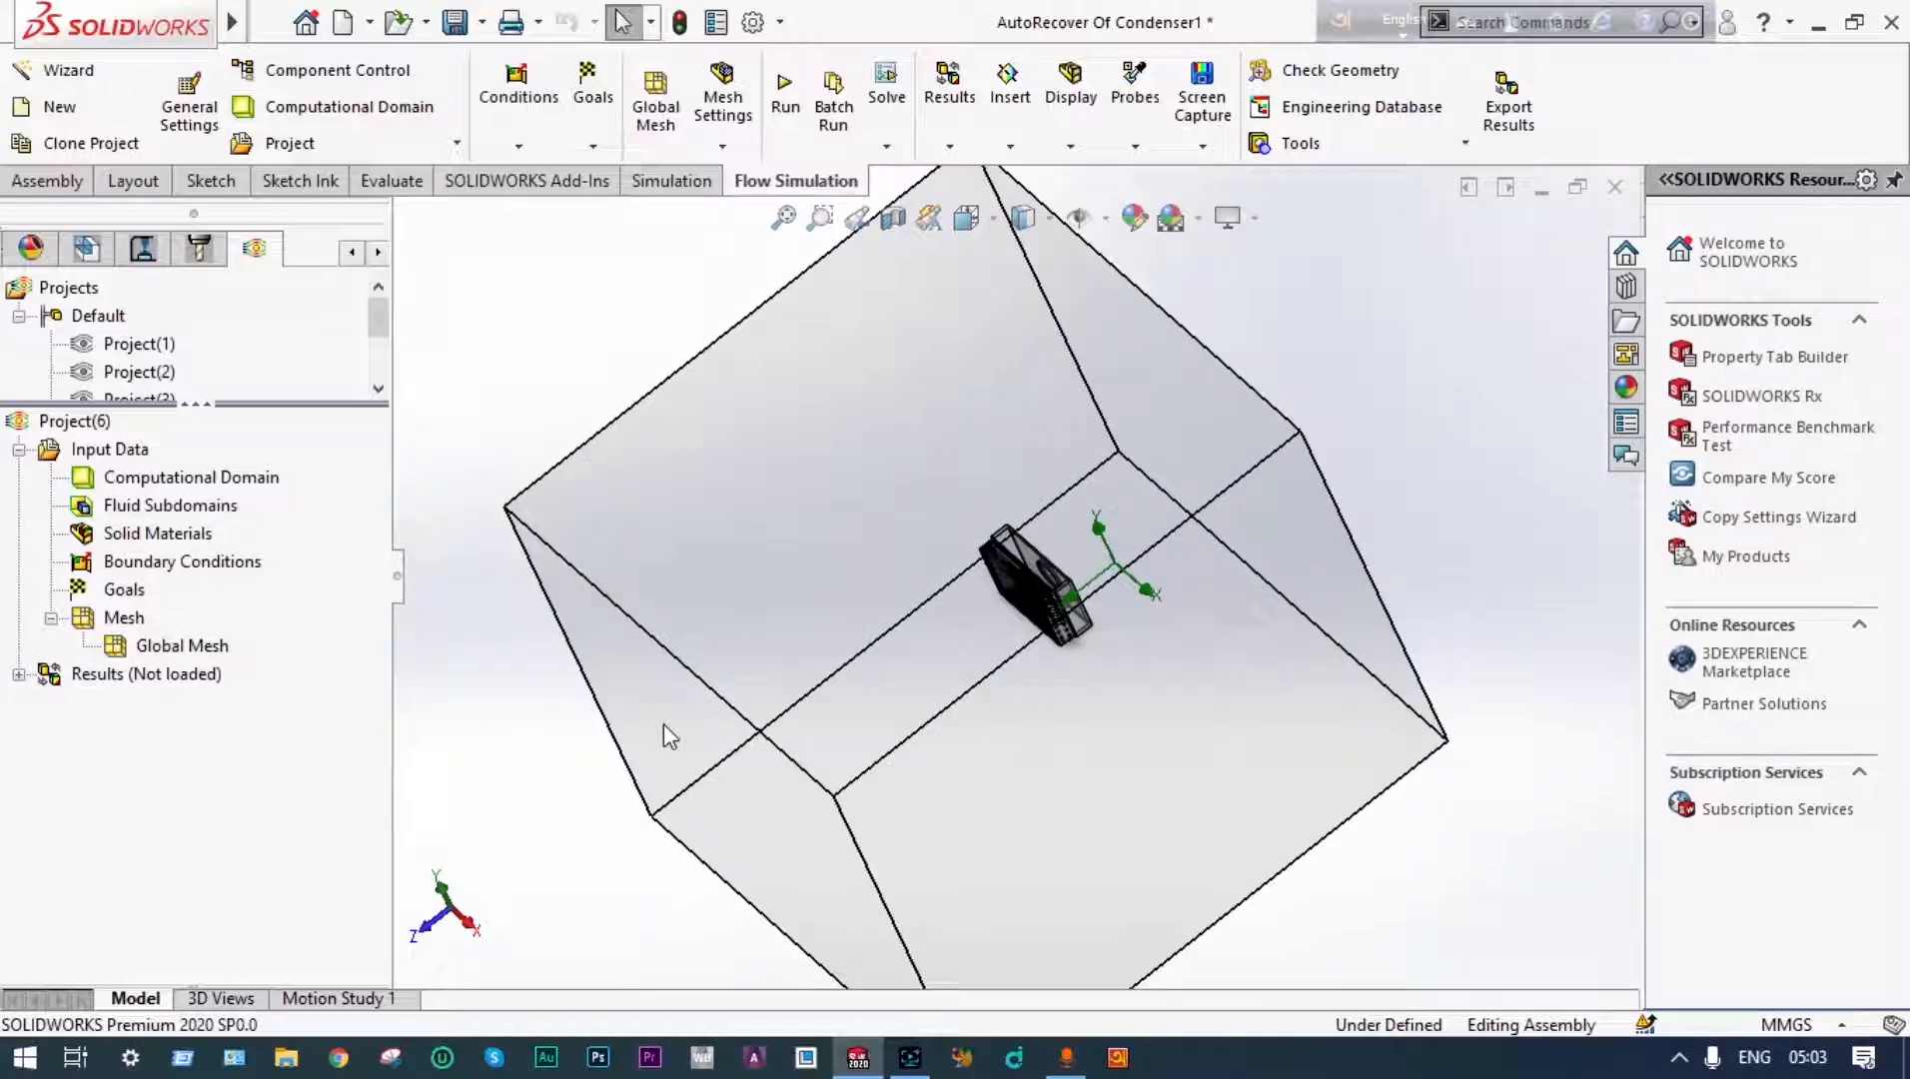
# Shrink the computational domain around the condenser to about -0.46 to 0.57 m in X, 0 to 0.71 m in Y and 0.22 to 0.72 m in Z
pyautogui.moveTo(665, 725); pyautogui.dragTo(680, 683, button='middle')
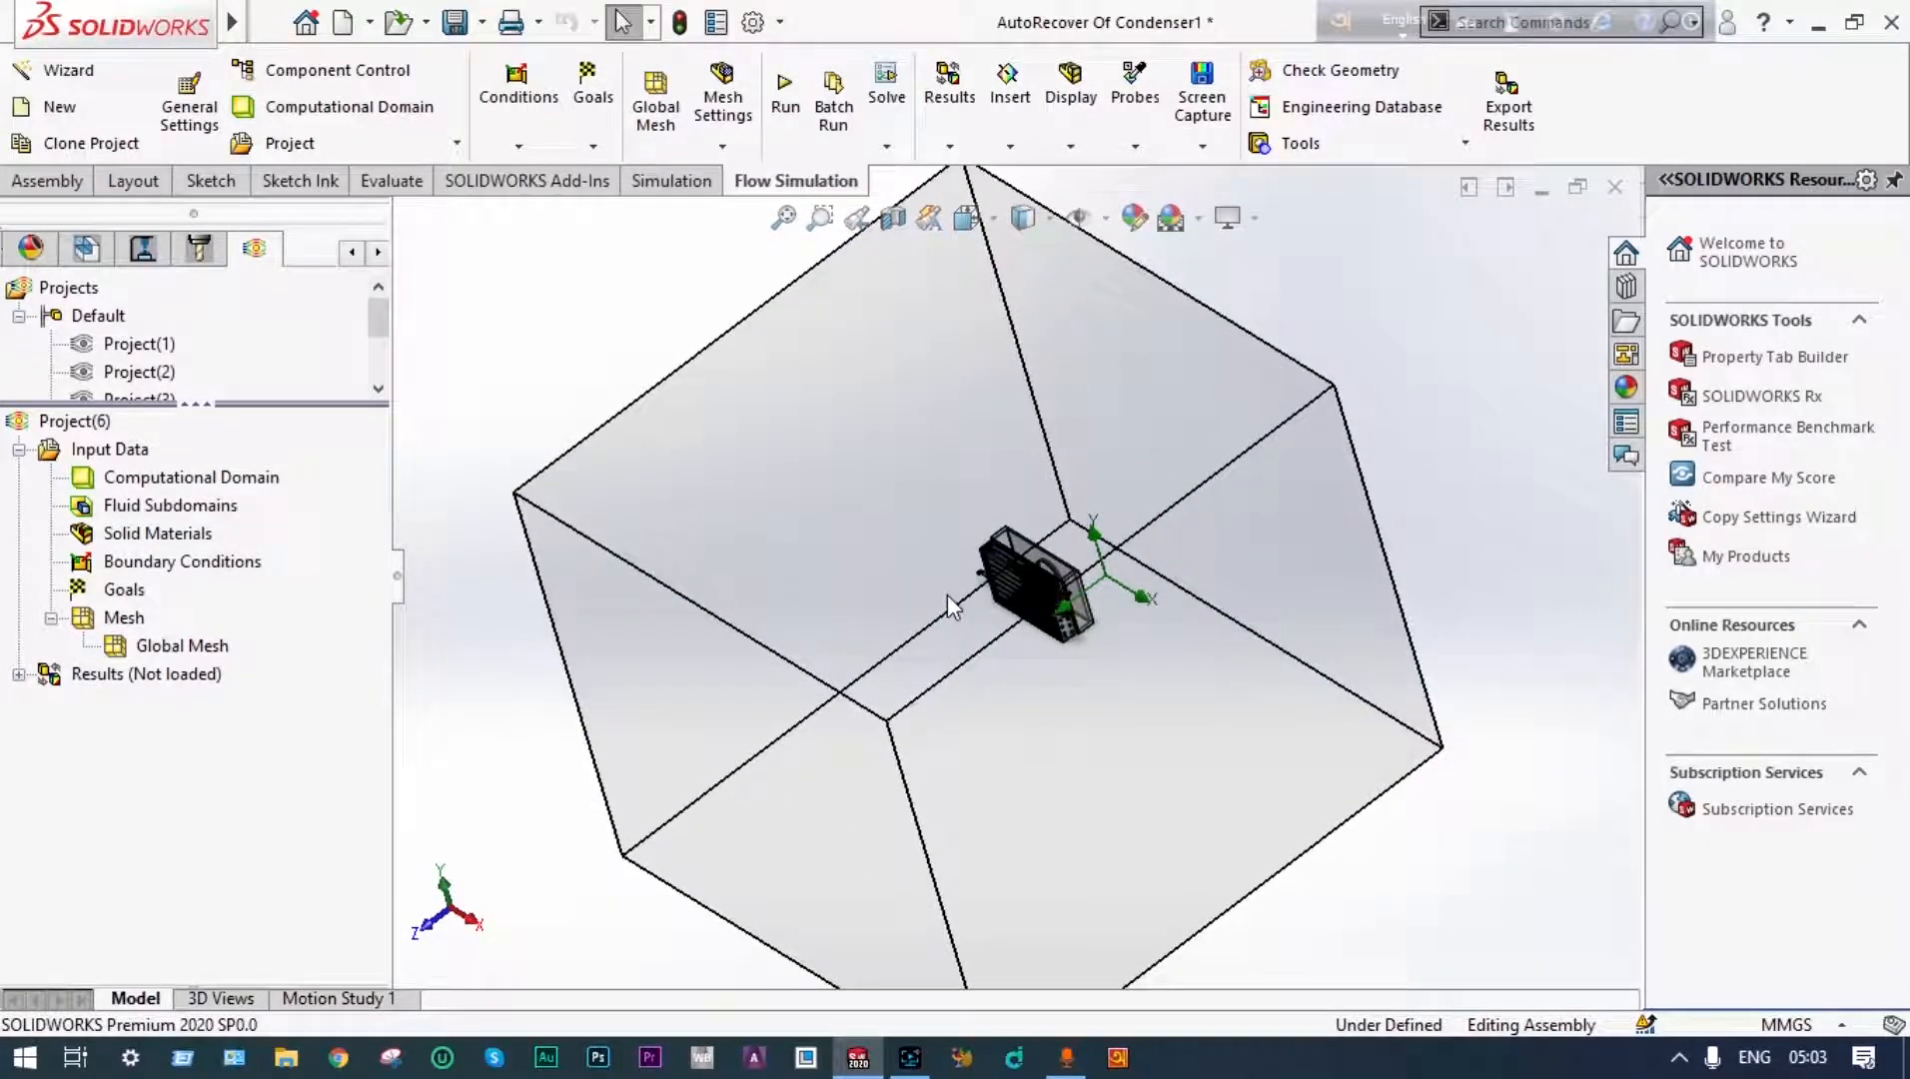
pyautogui.scroll(3, 948, 595)
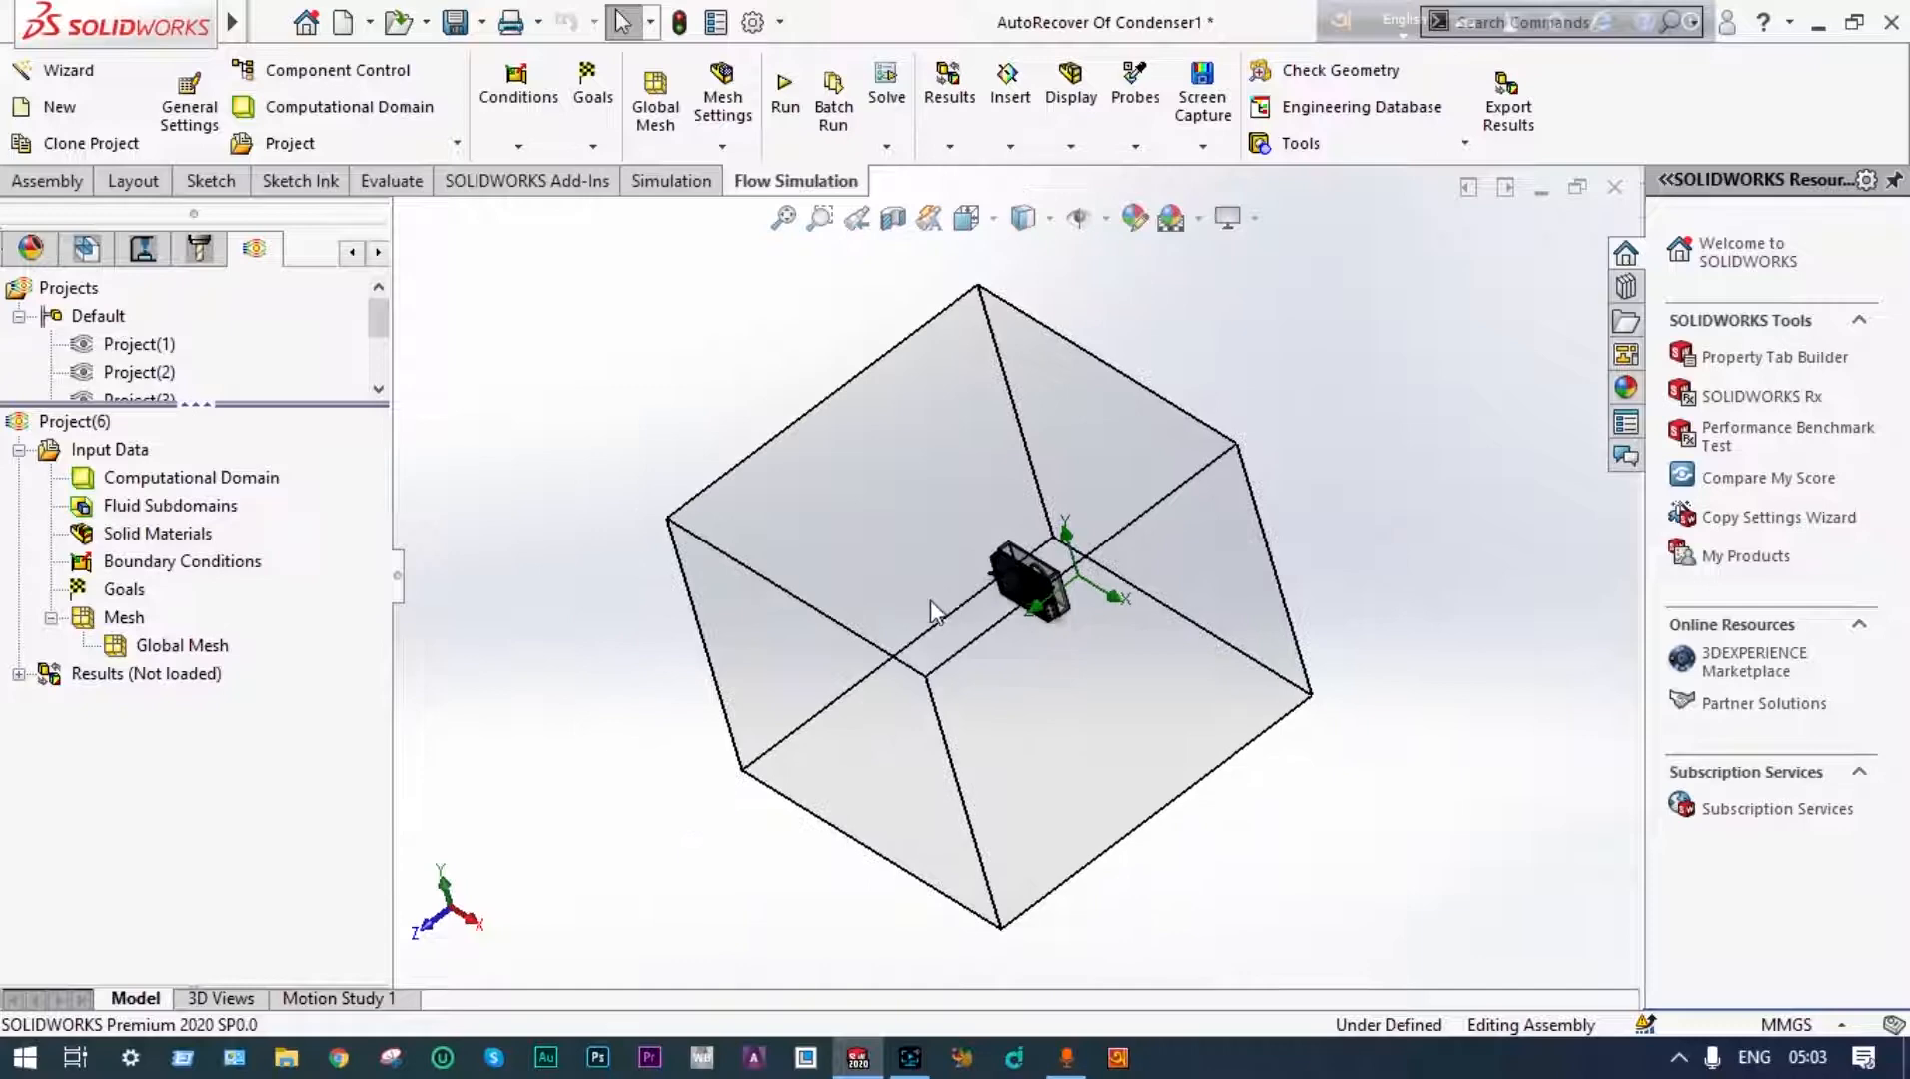
pyautogui.moveTo(930, 600); pyautogui.dragTo(934, 601, button='middle')
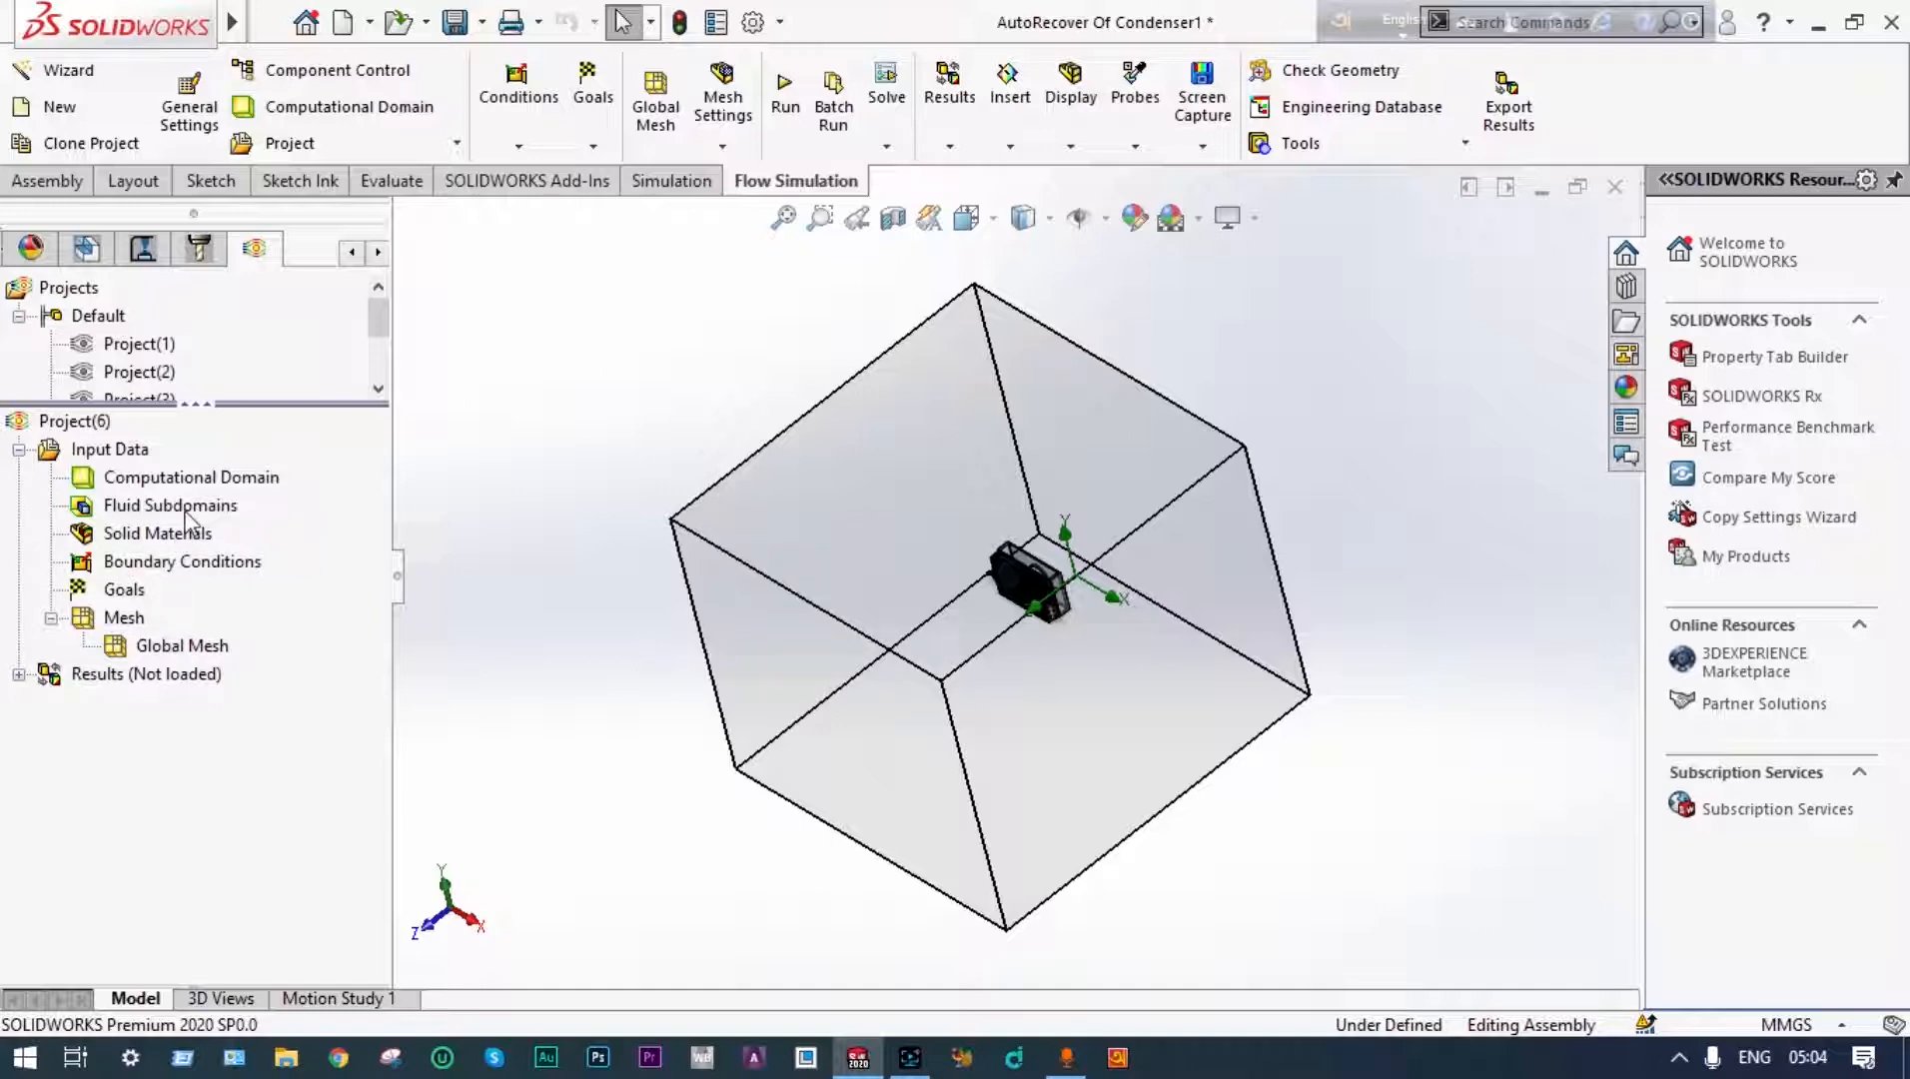
pyautogui.doubleClick(220, 481)
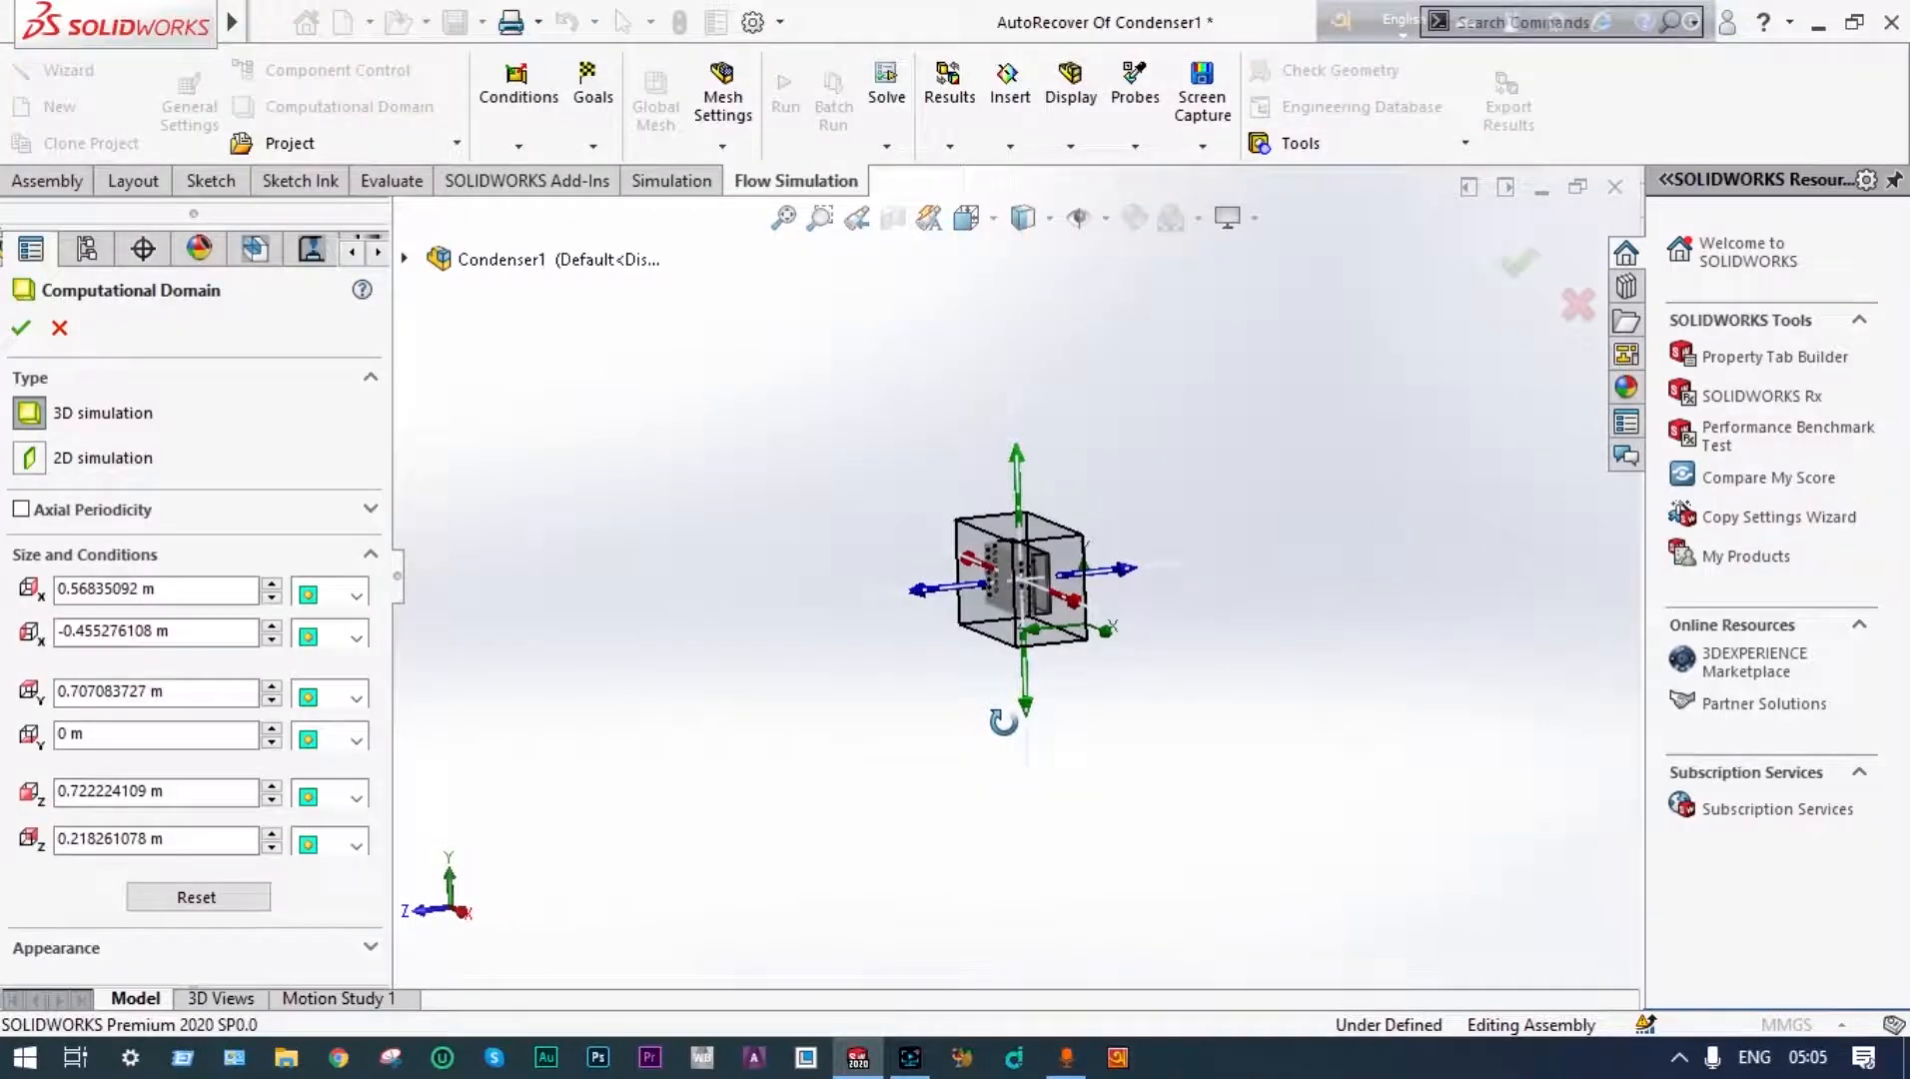
pyautogui.moveTo(1002, 721); pyautogui.dragTo(1029, 761, button='middle')
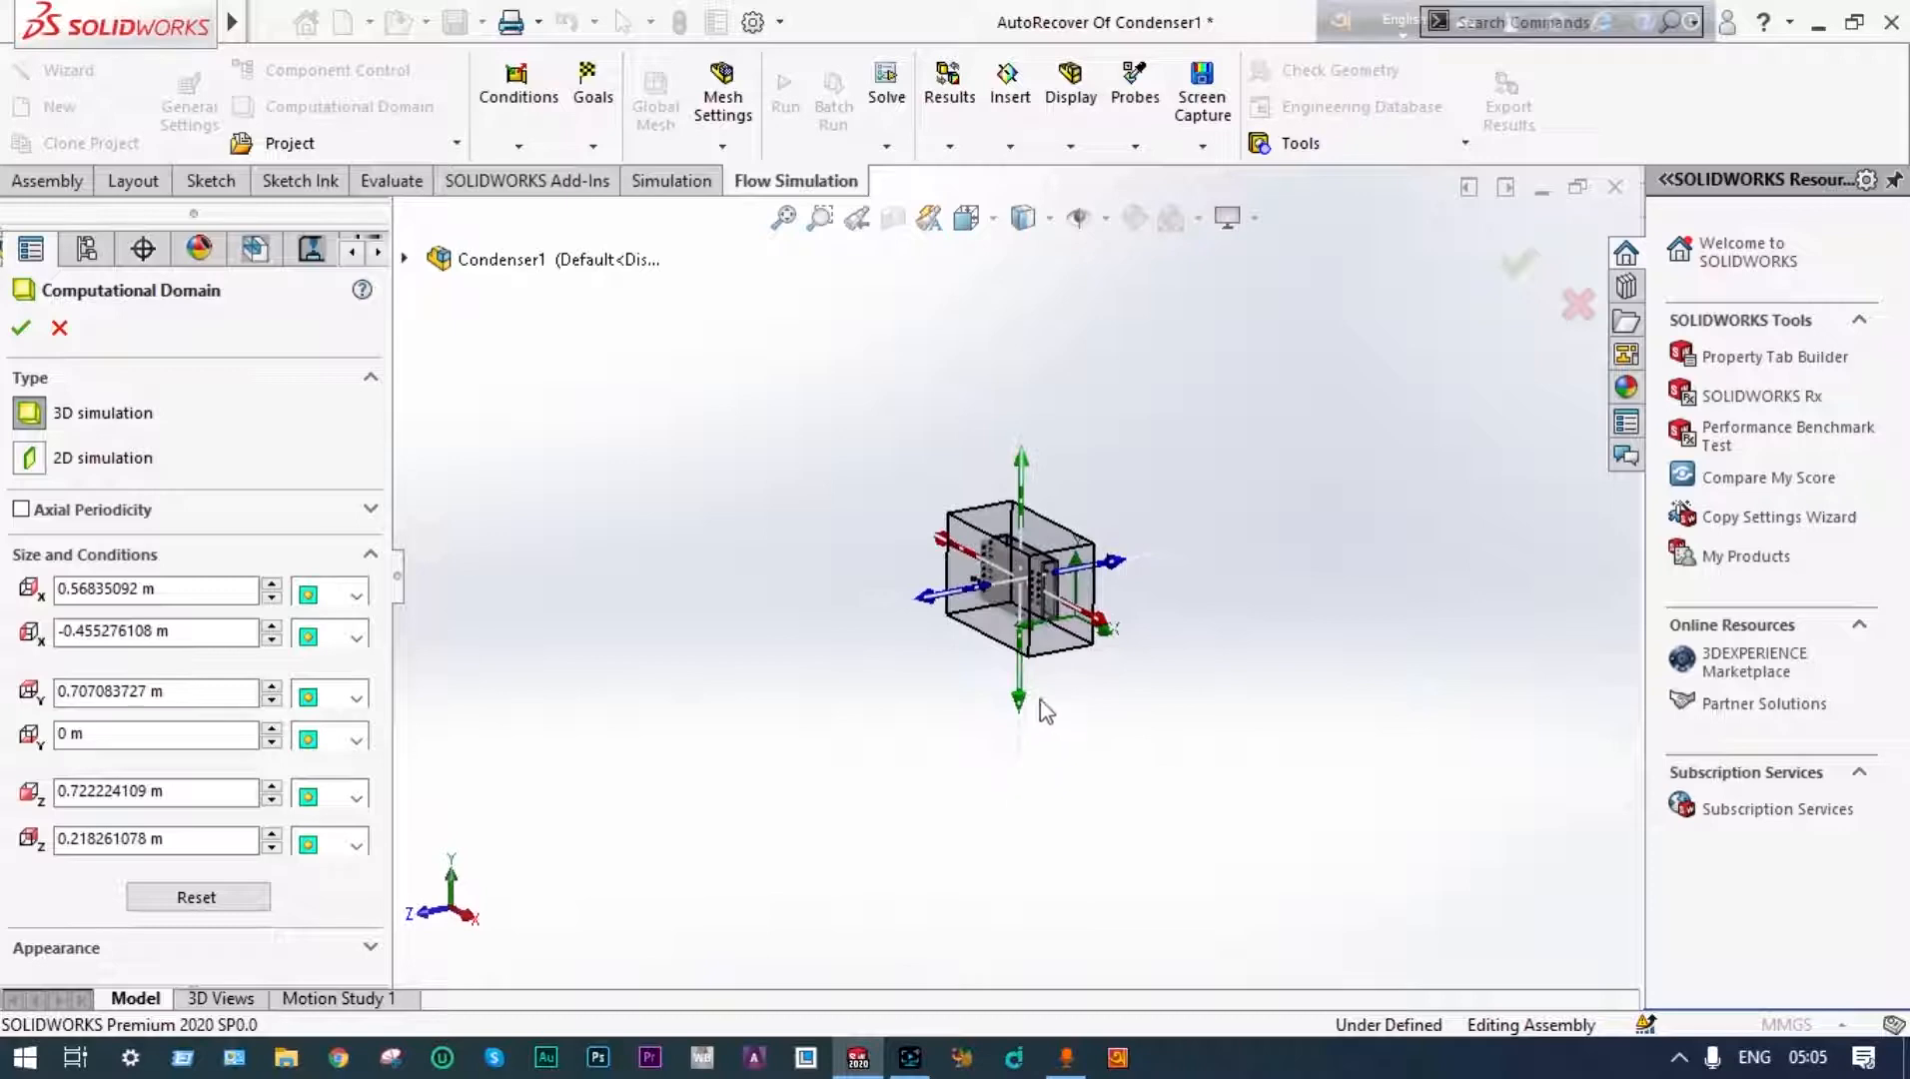
pyautogui.click(20, 336)
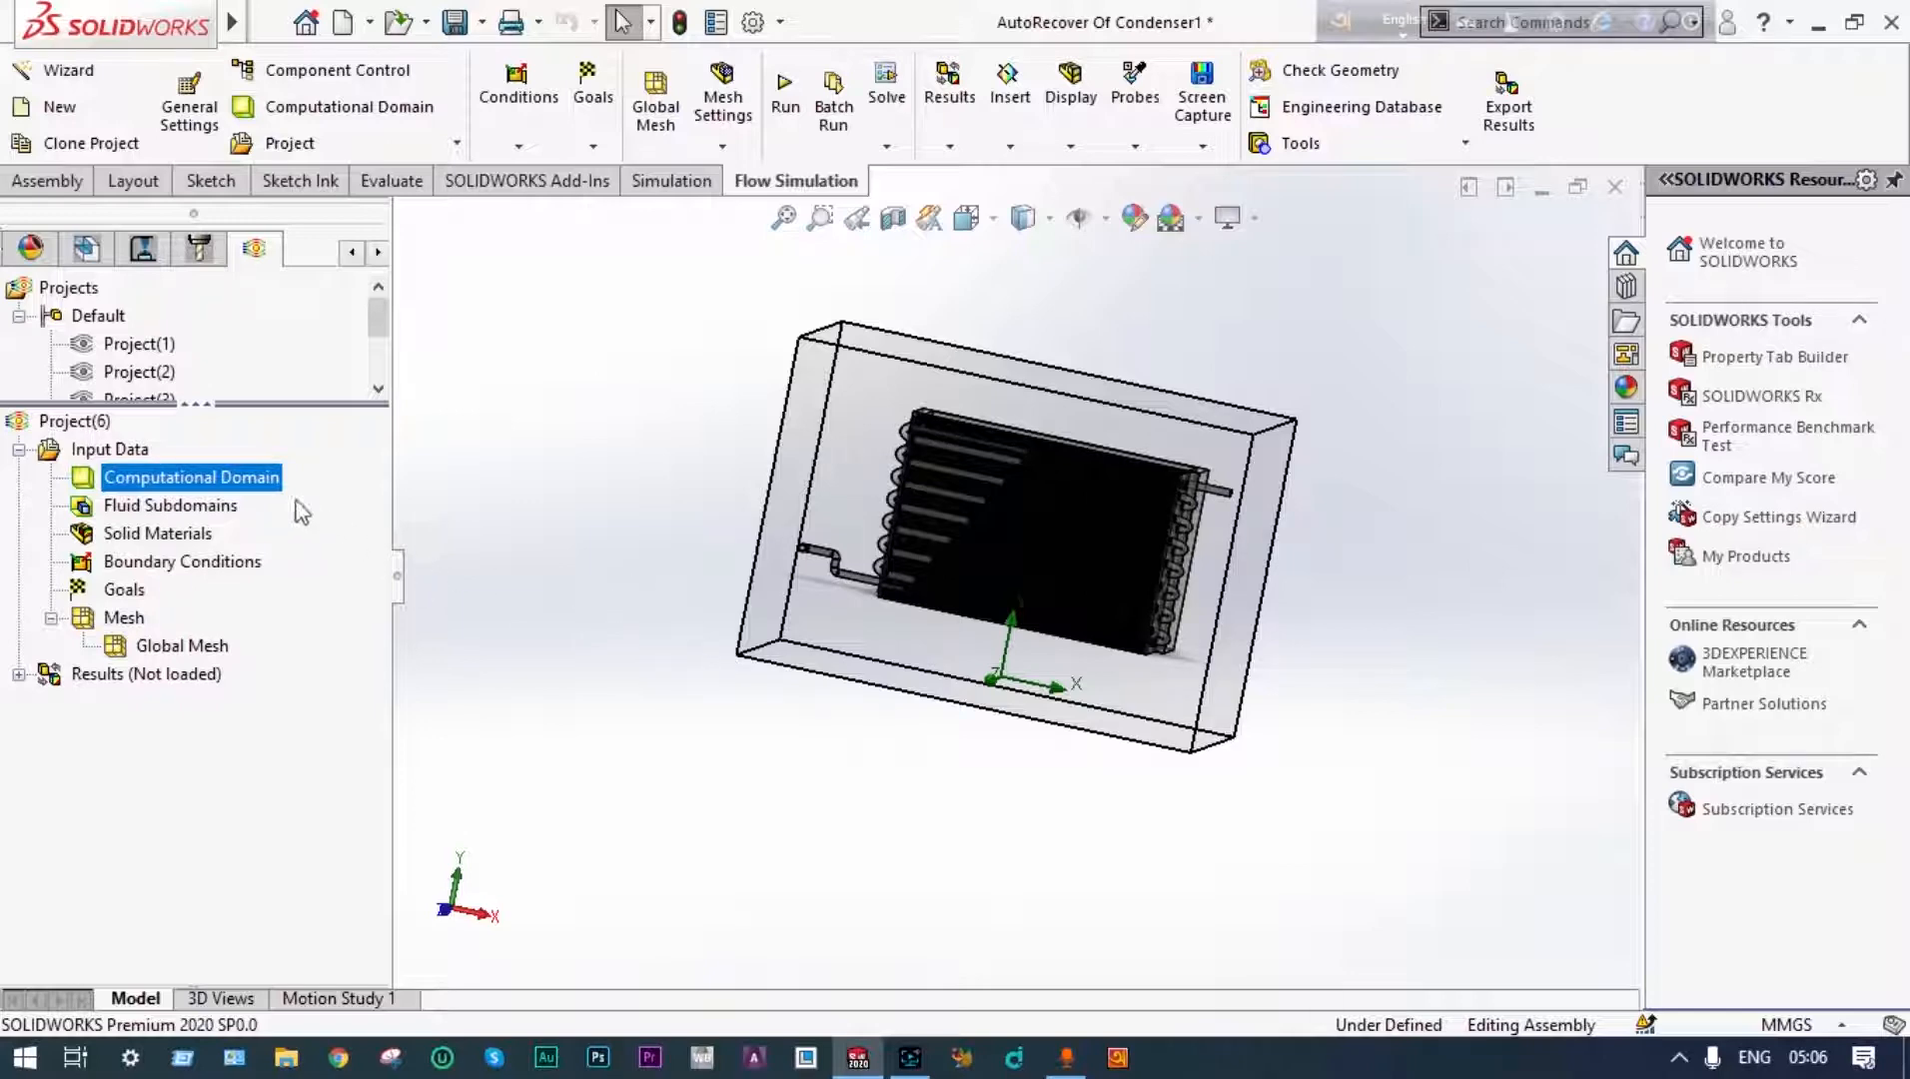
# Hide the computational domain and cut the condenser with a planar section view from the Front Plane at a 552 mm offset
pyautogui.rightClick(267, 484)
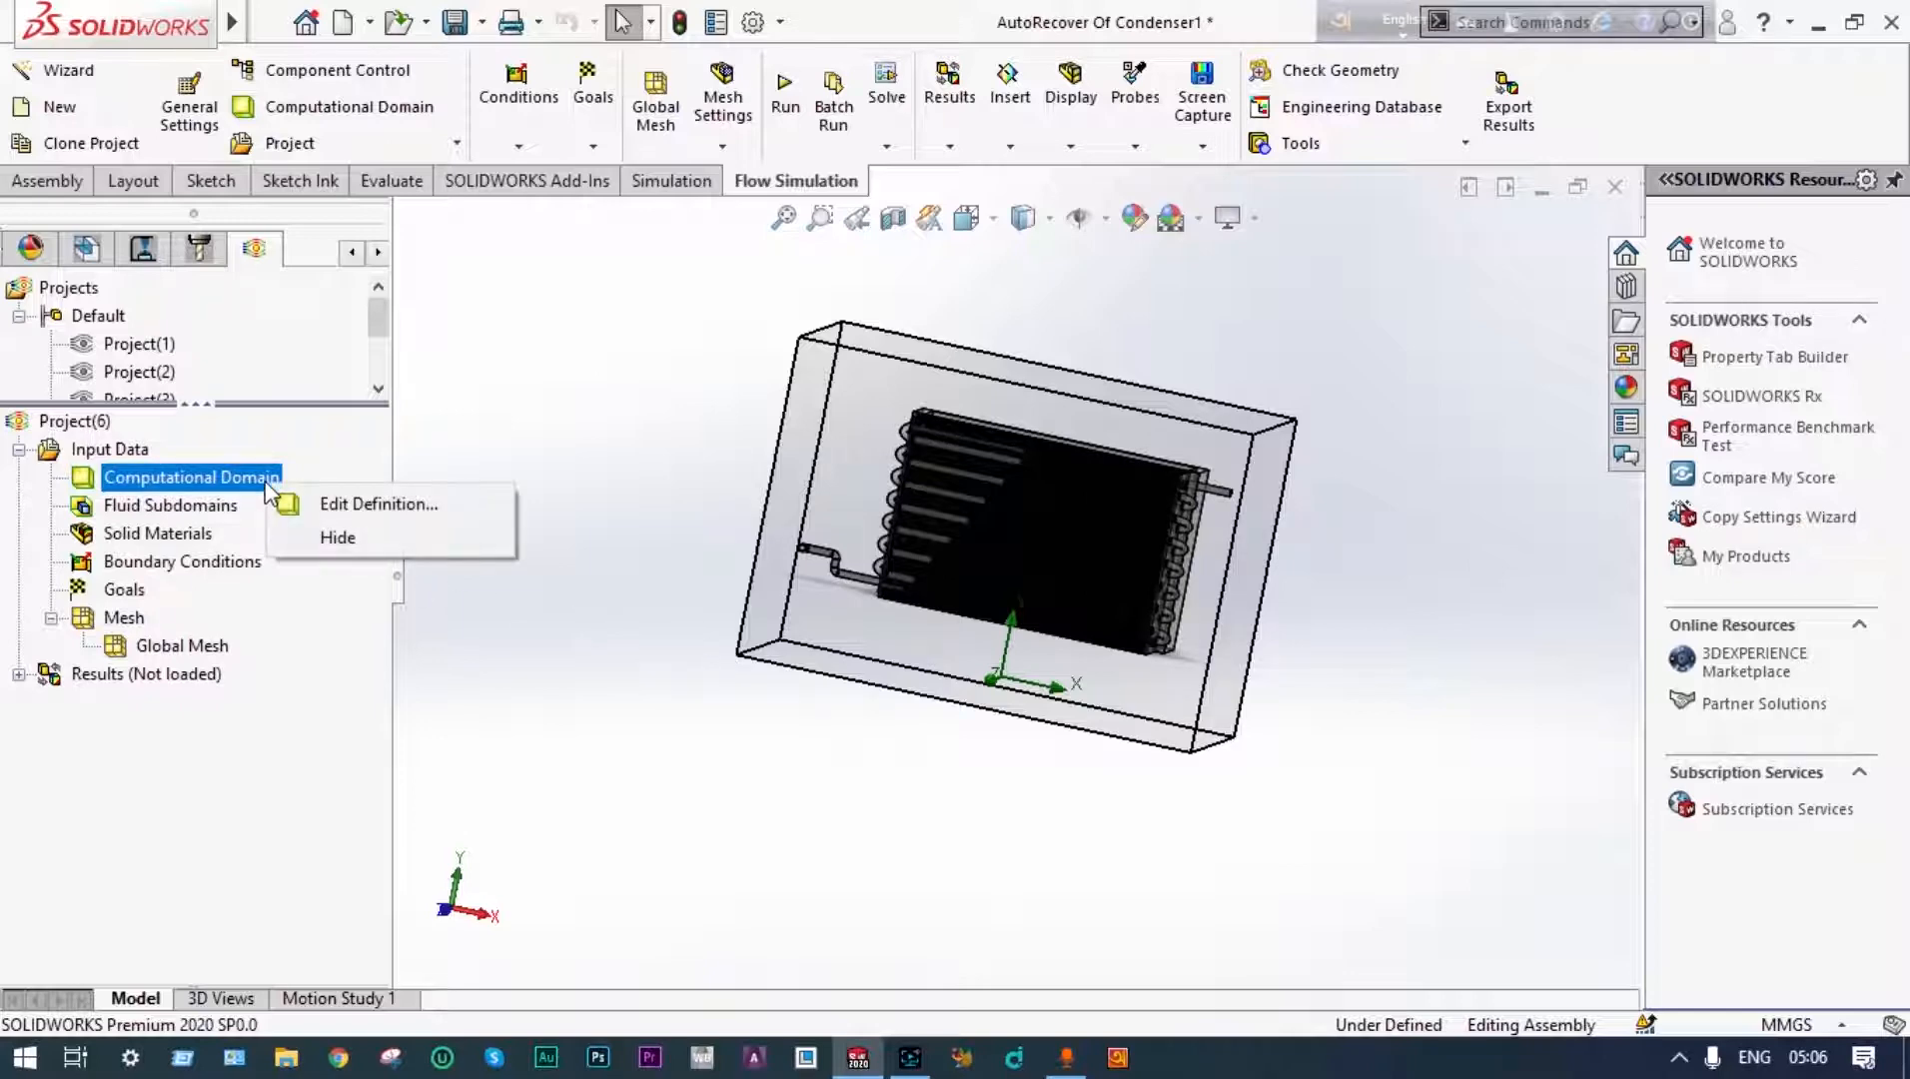
pyautogui.click(313, 537)
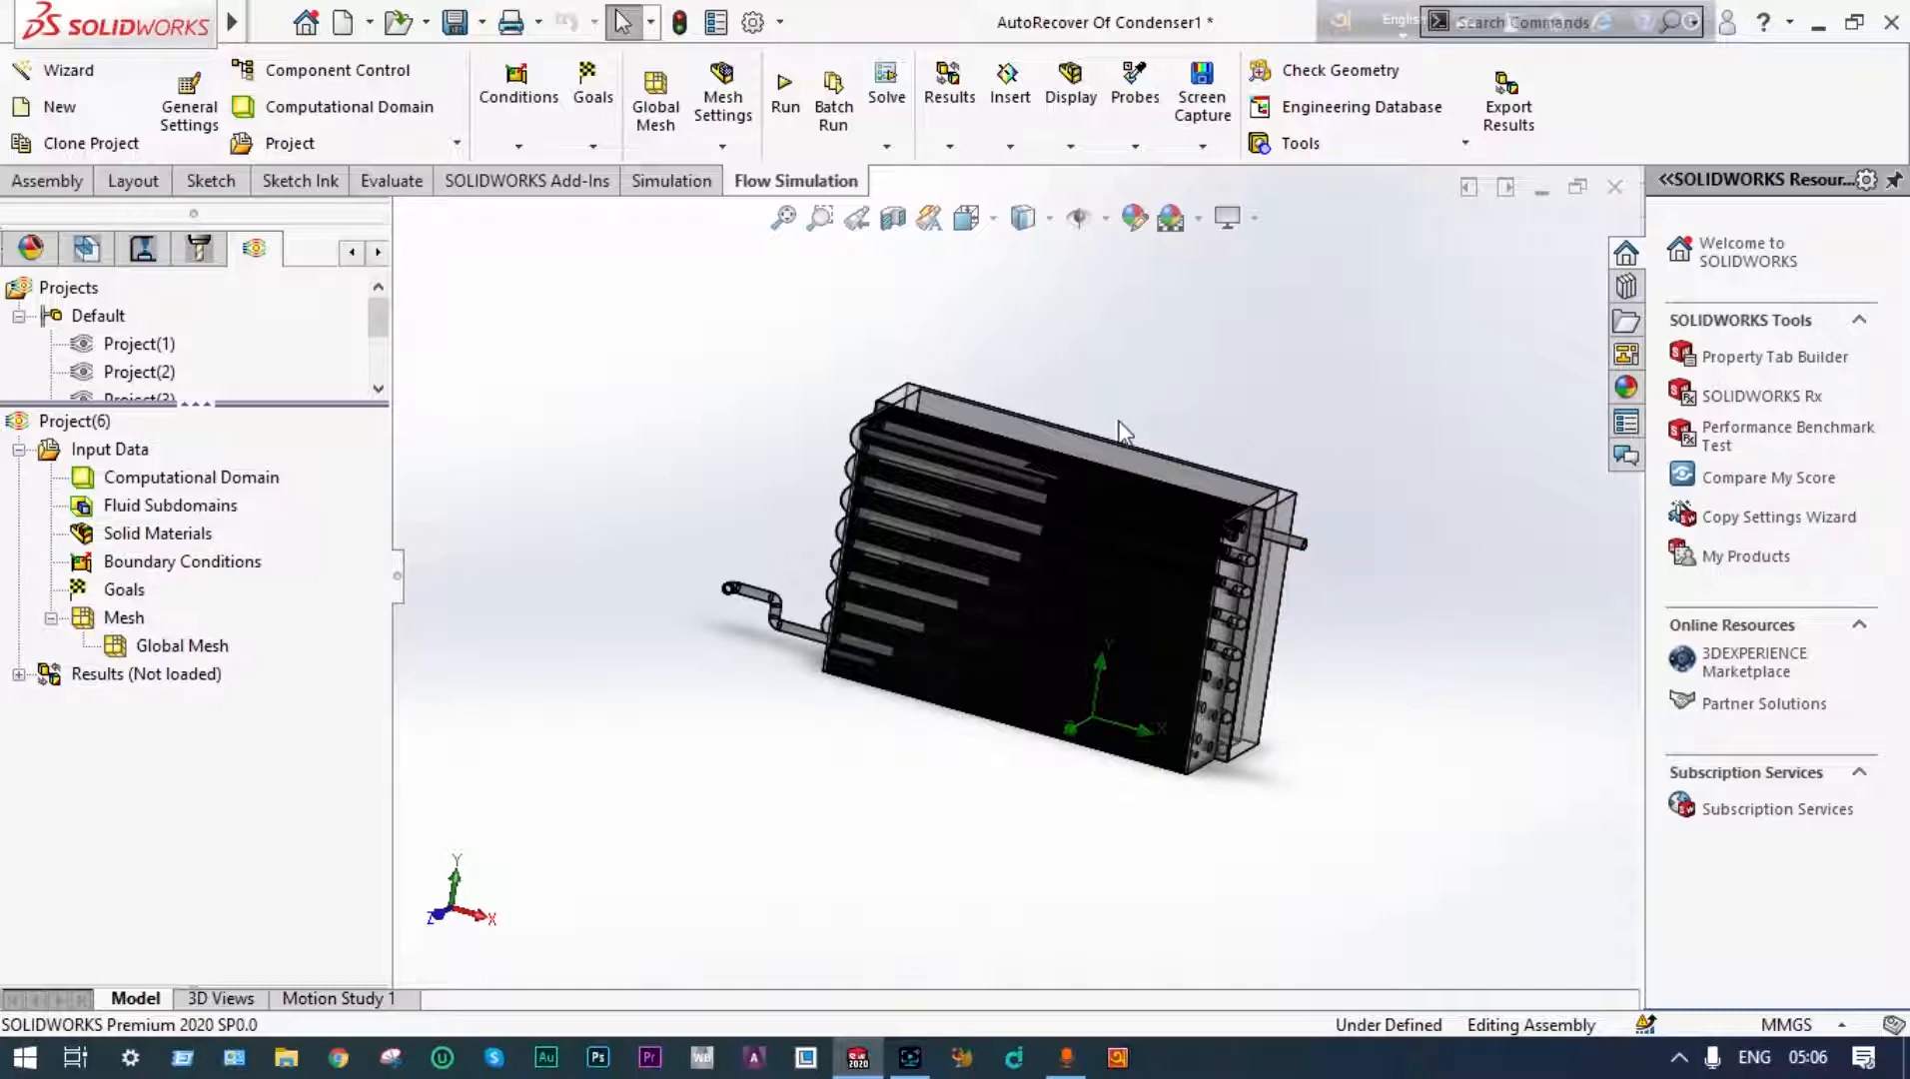
pyautogui.moveTo(1203, 369); pyautogui.dragTo(1181, 418, button='middle')
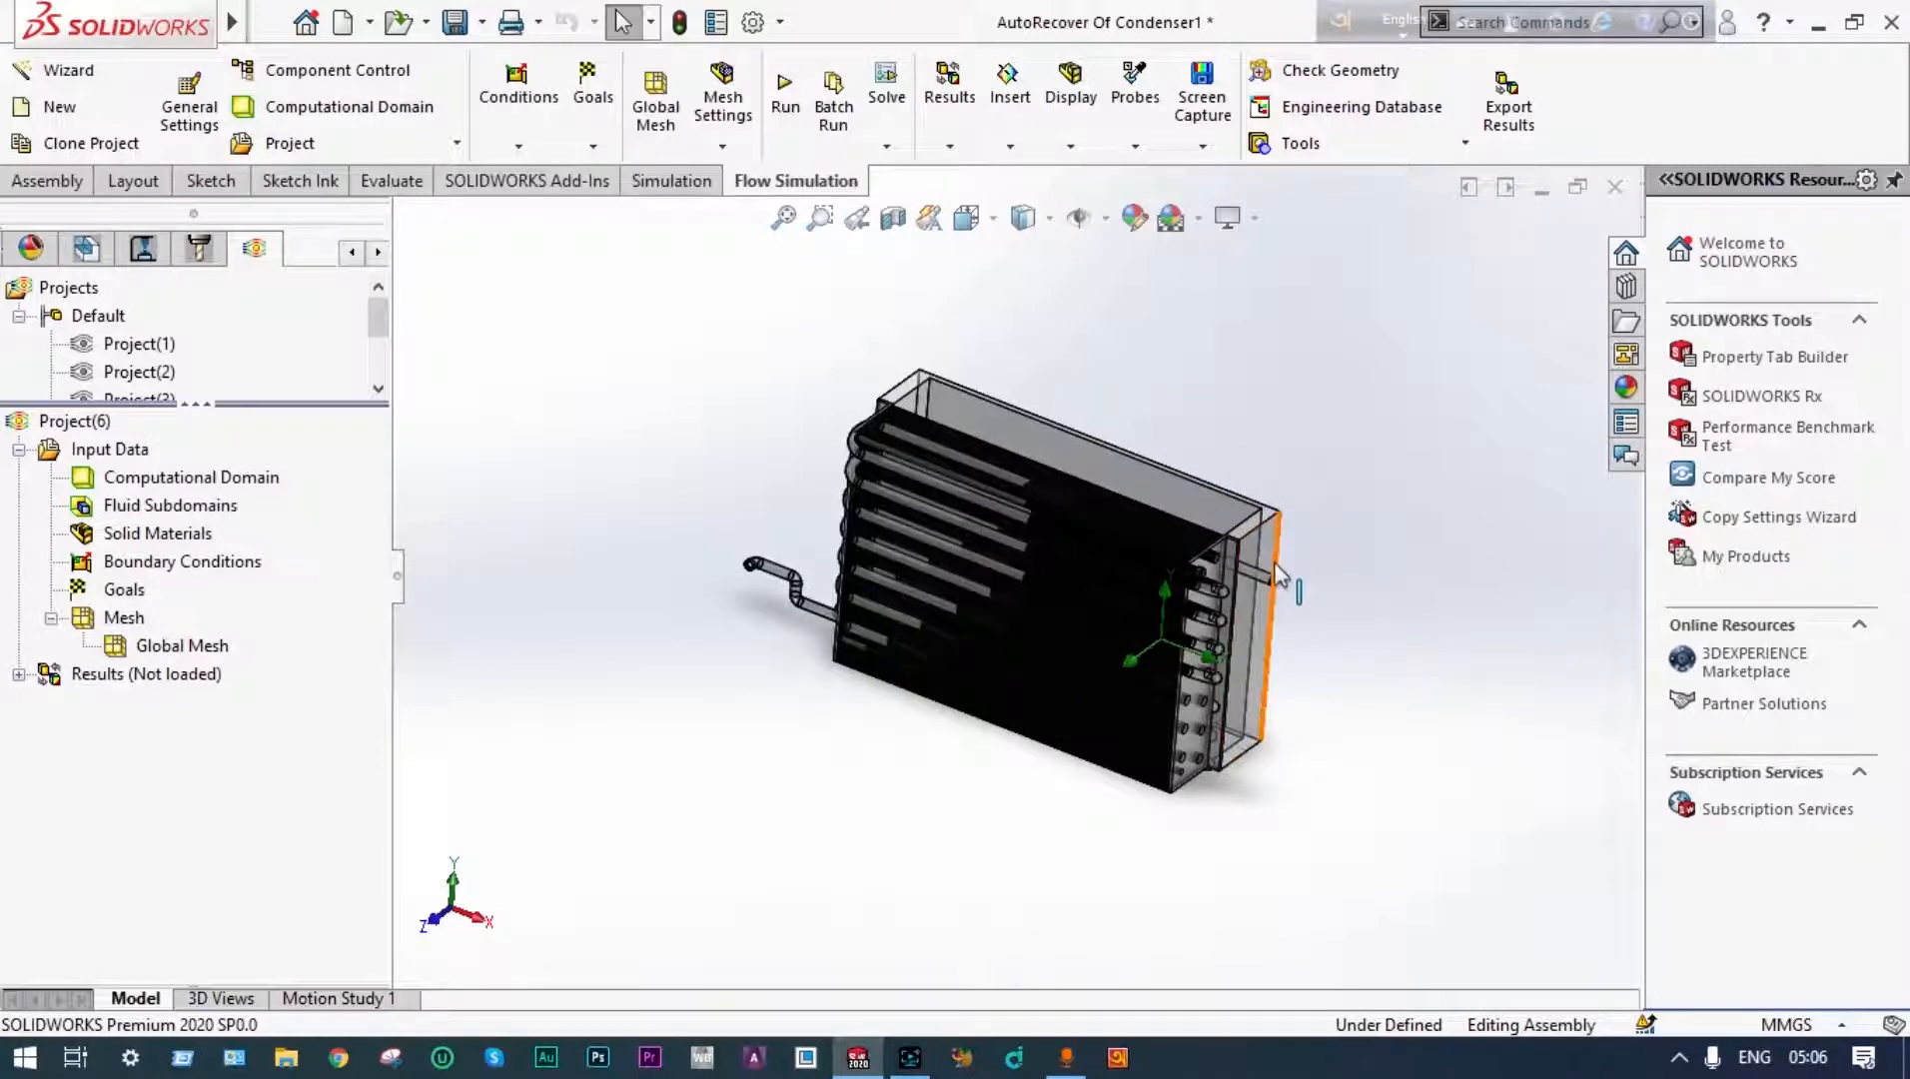
pyautogui.scroll(-2, 1278, 575)
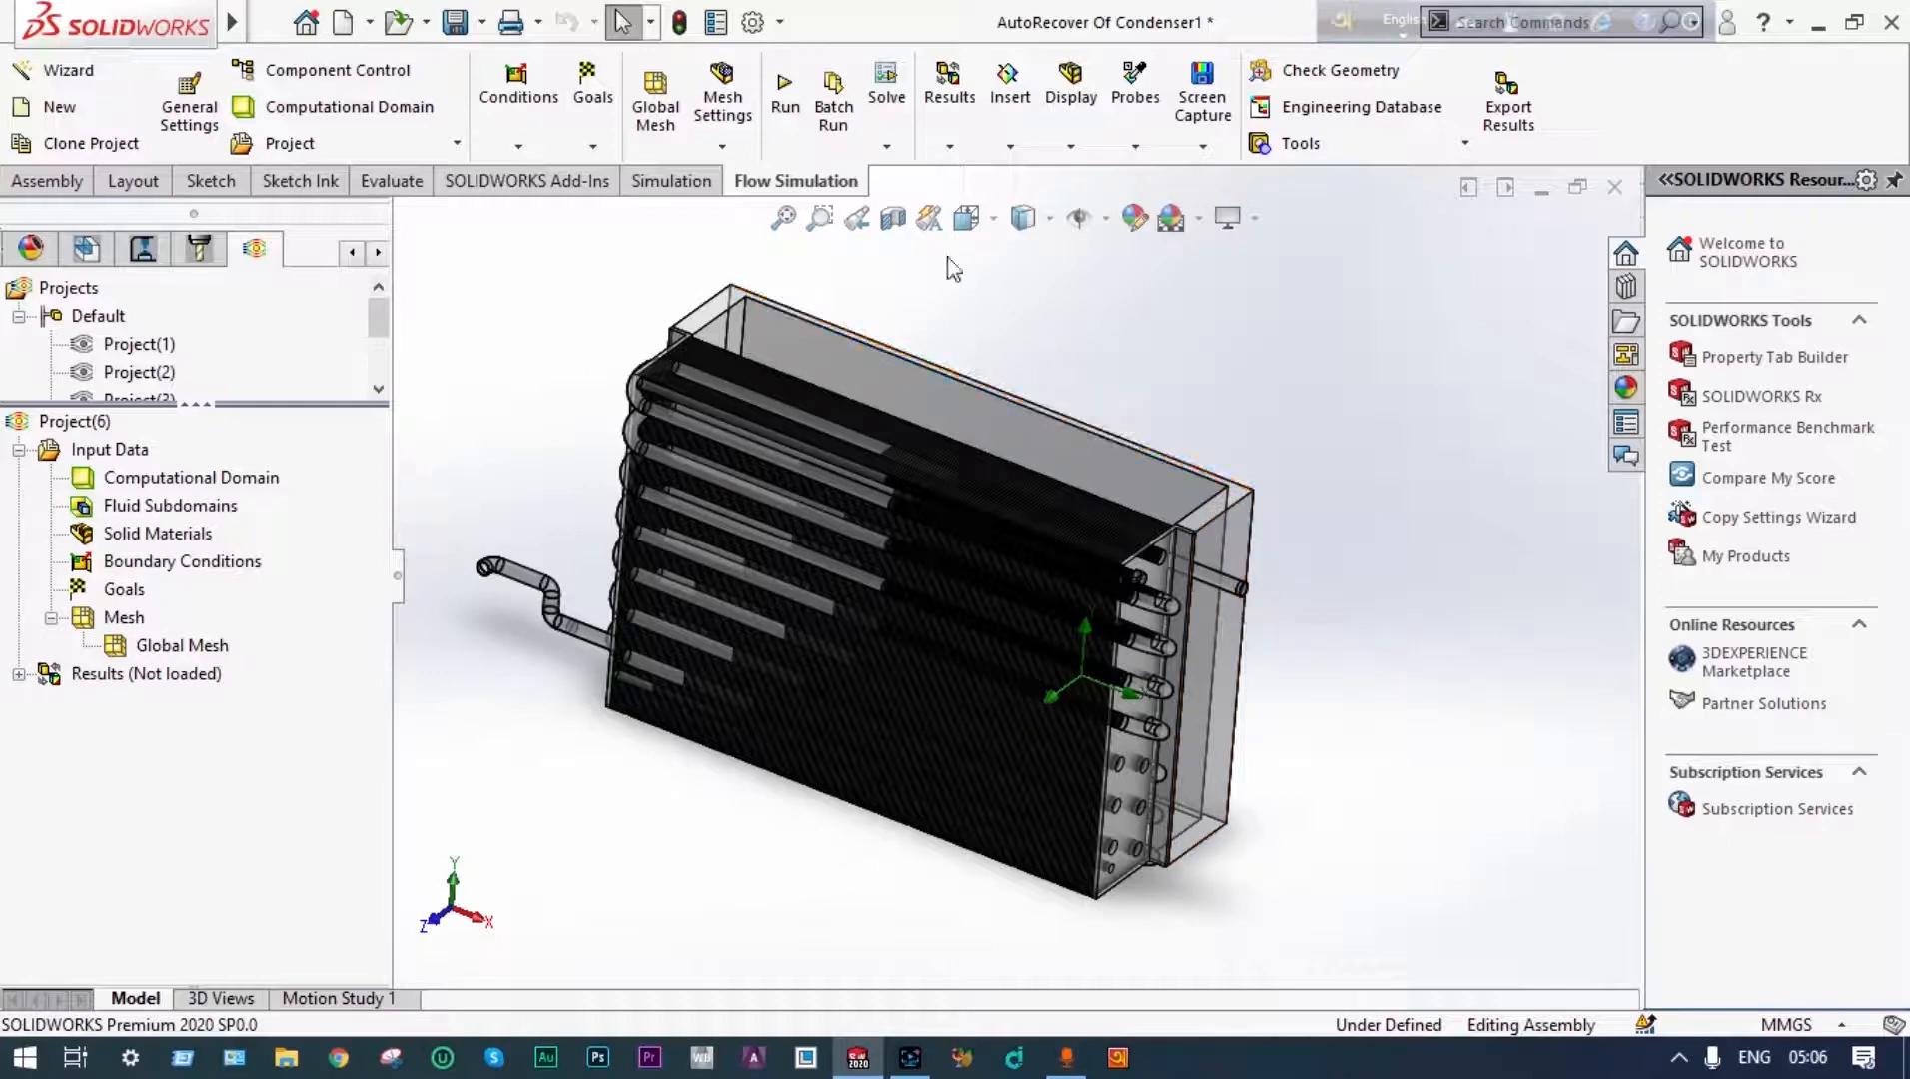
pyautogui.click(893, 219)
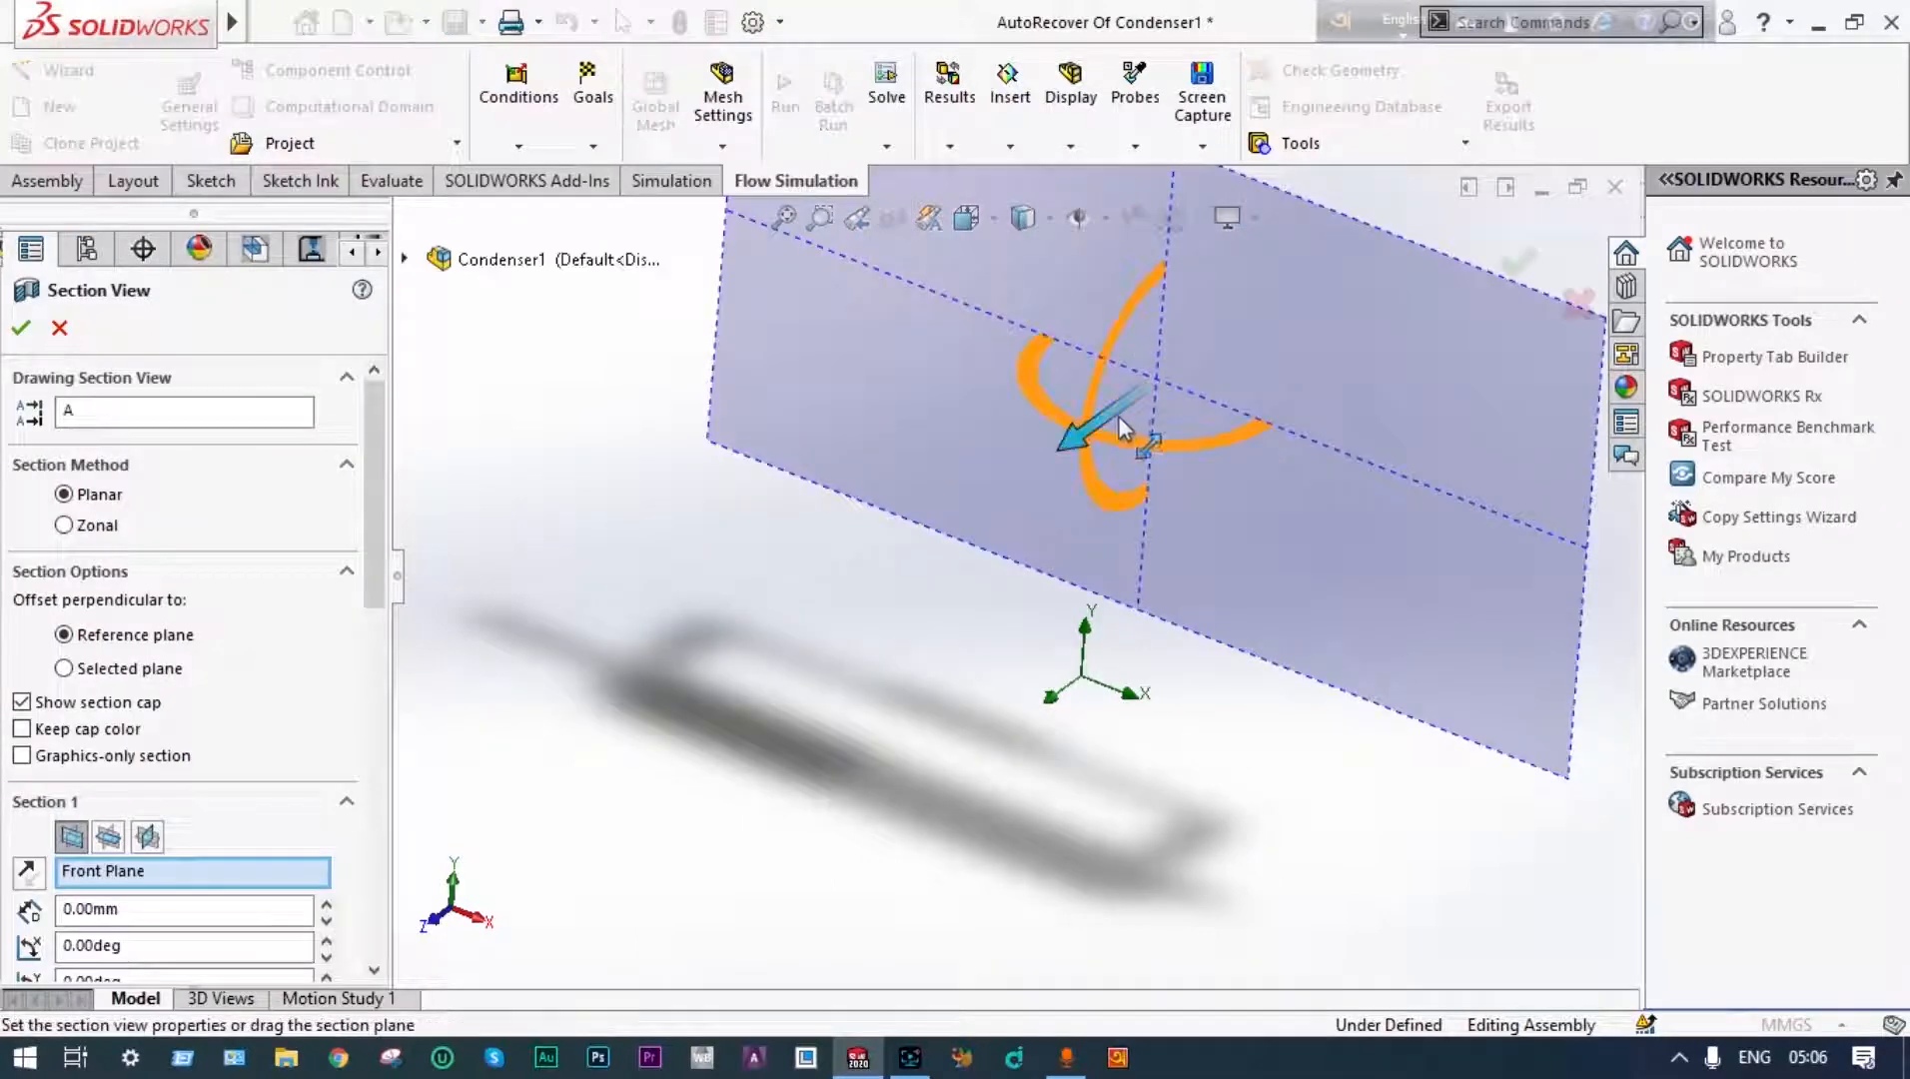
pyautogui.moveTo(1104, 431); pyautogui.dragTo(788, 674)
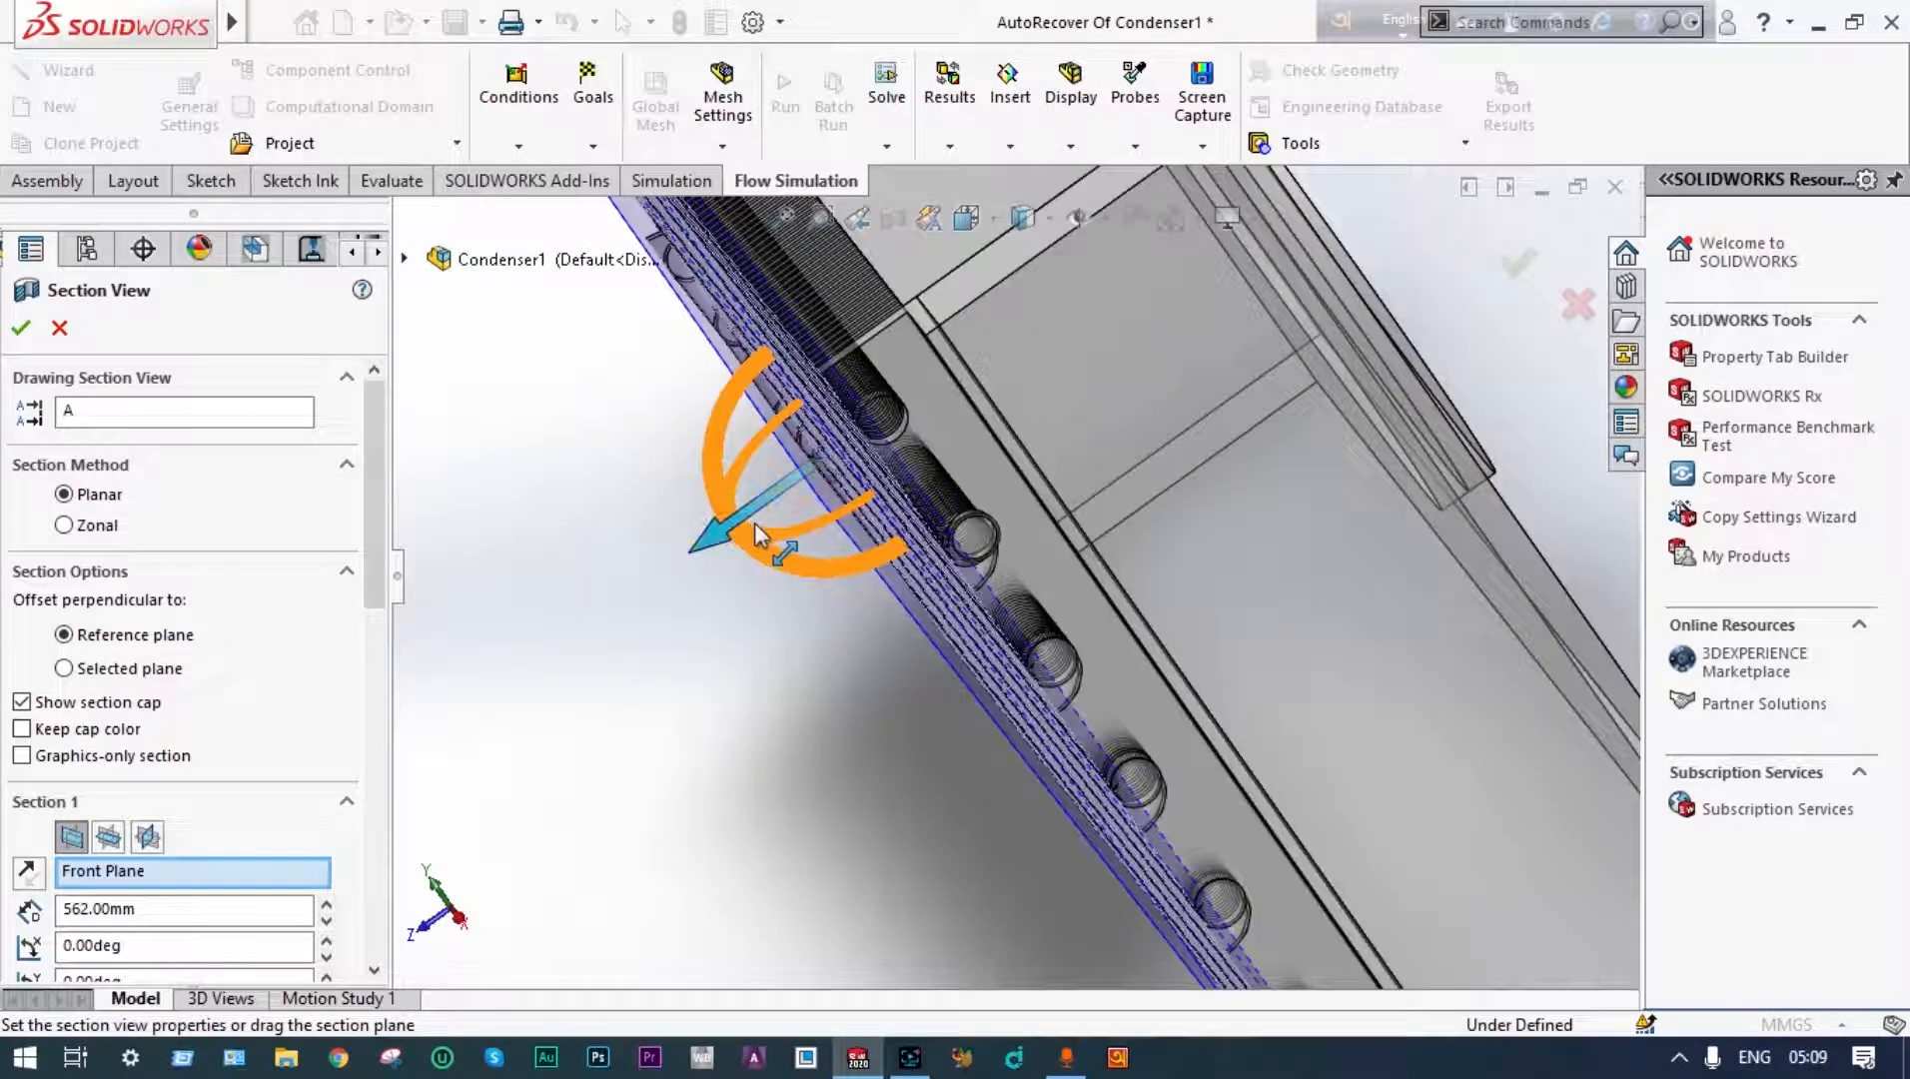
pyautogui.moveTo(753, 523); pyautogui.dragTo(782, 508)
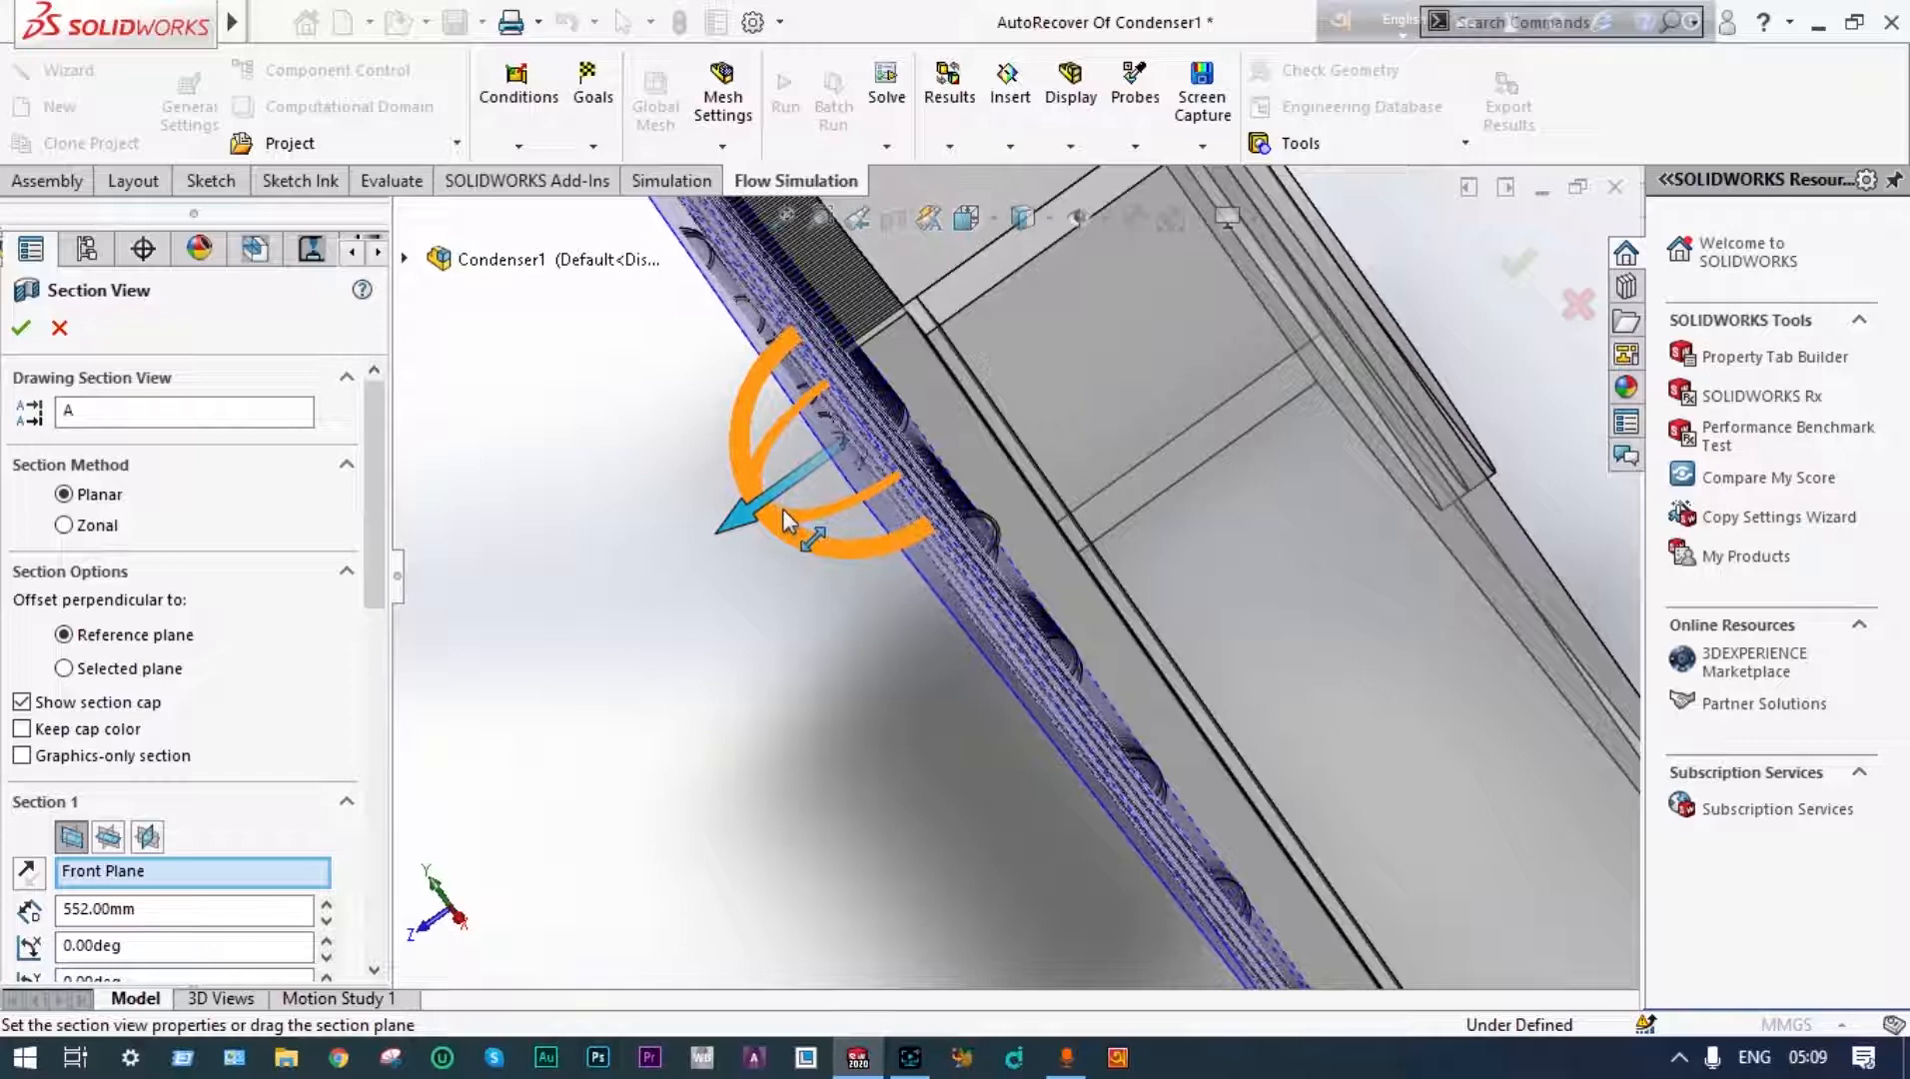
pyautogui.click(1513, 263)
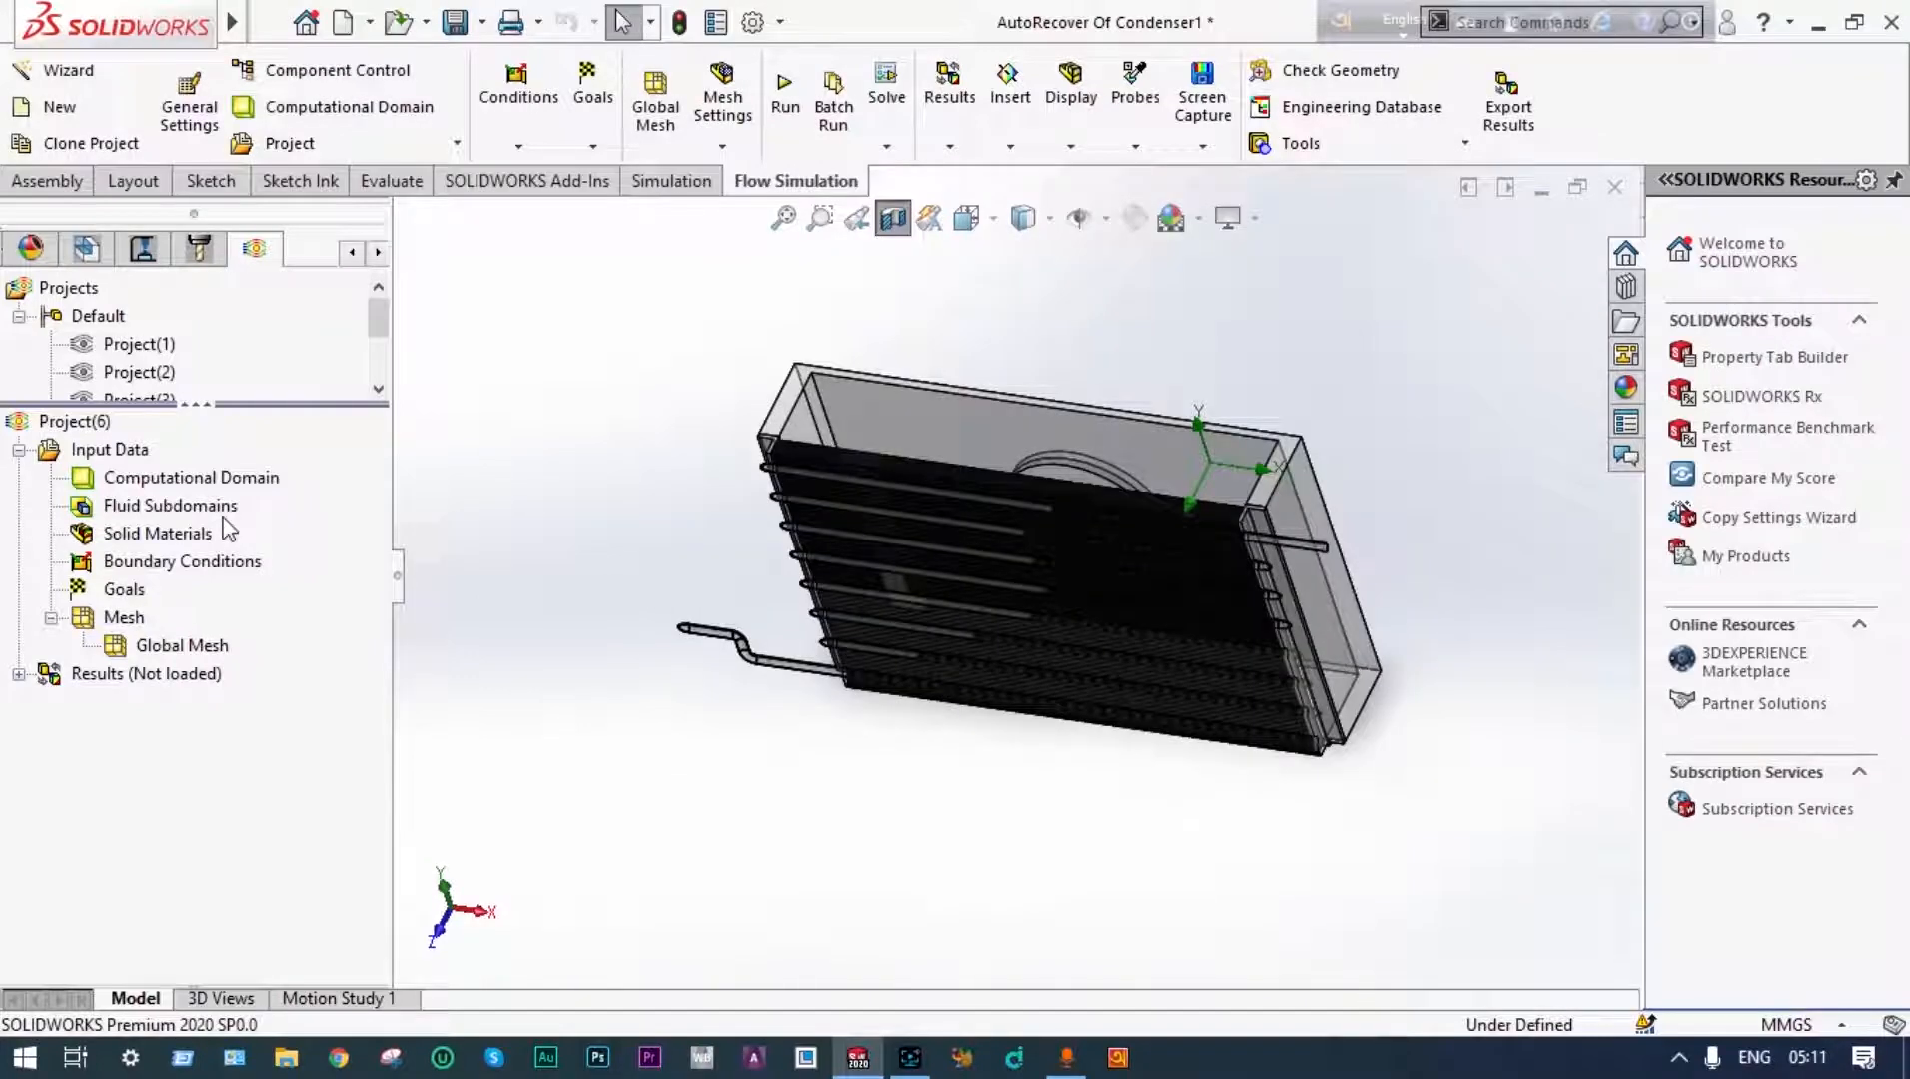
# Start a new fluid subdomain with its pressure set to 0.2 MPa and its temperature set to 70 °C
pyautogui.rightClick(219, 511)
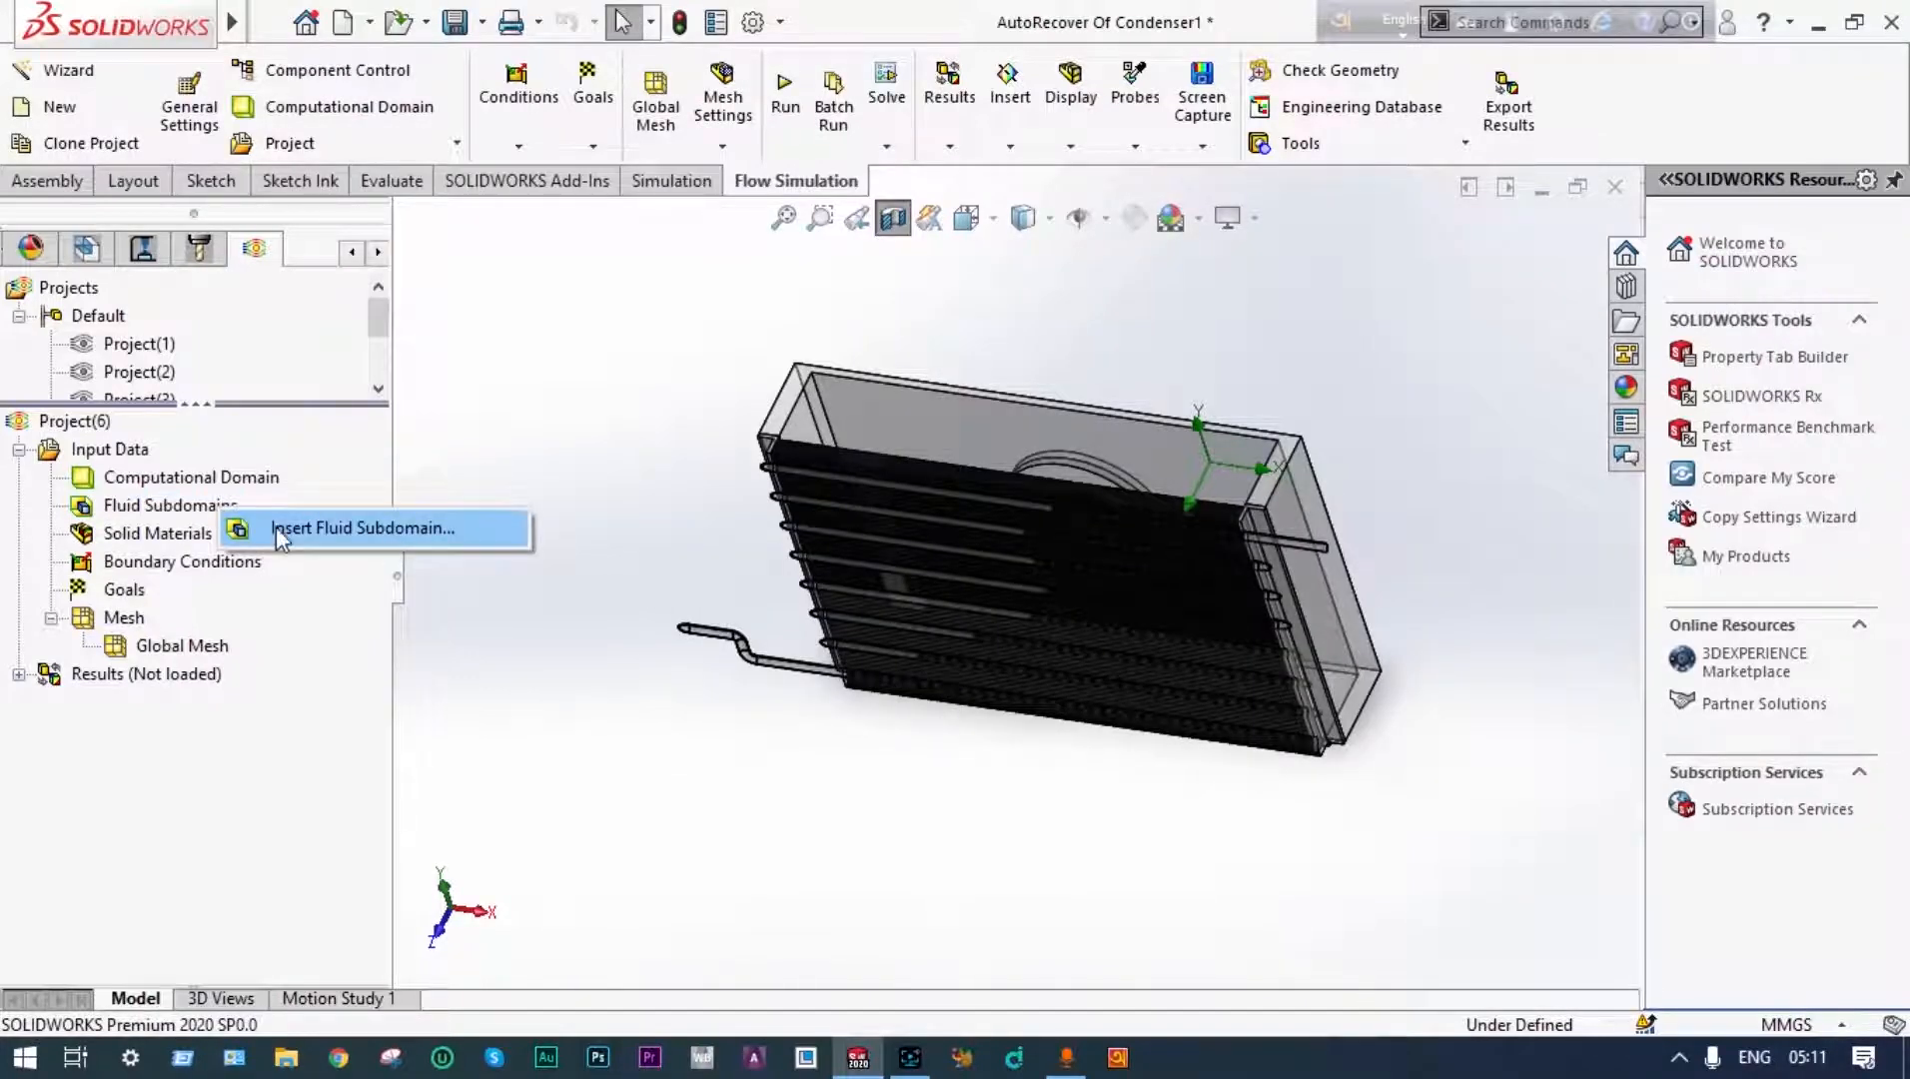
pyautogui.click(278, 529)
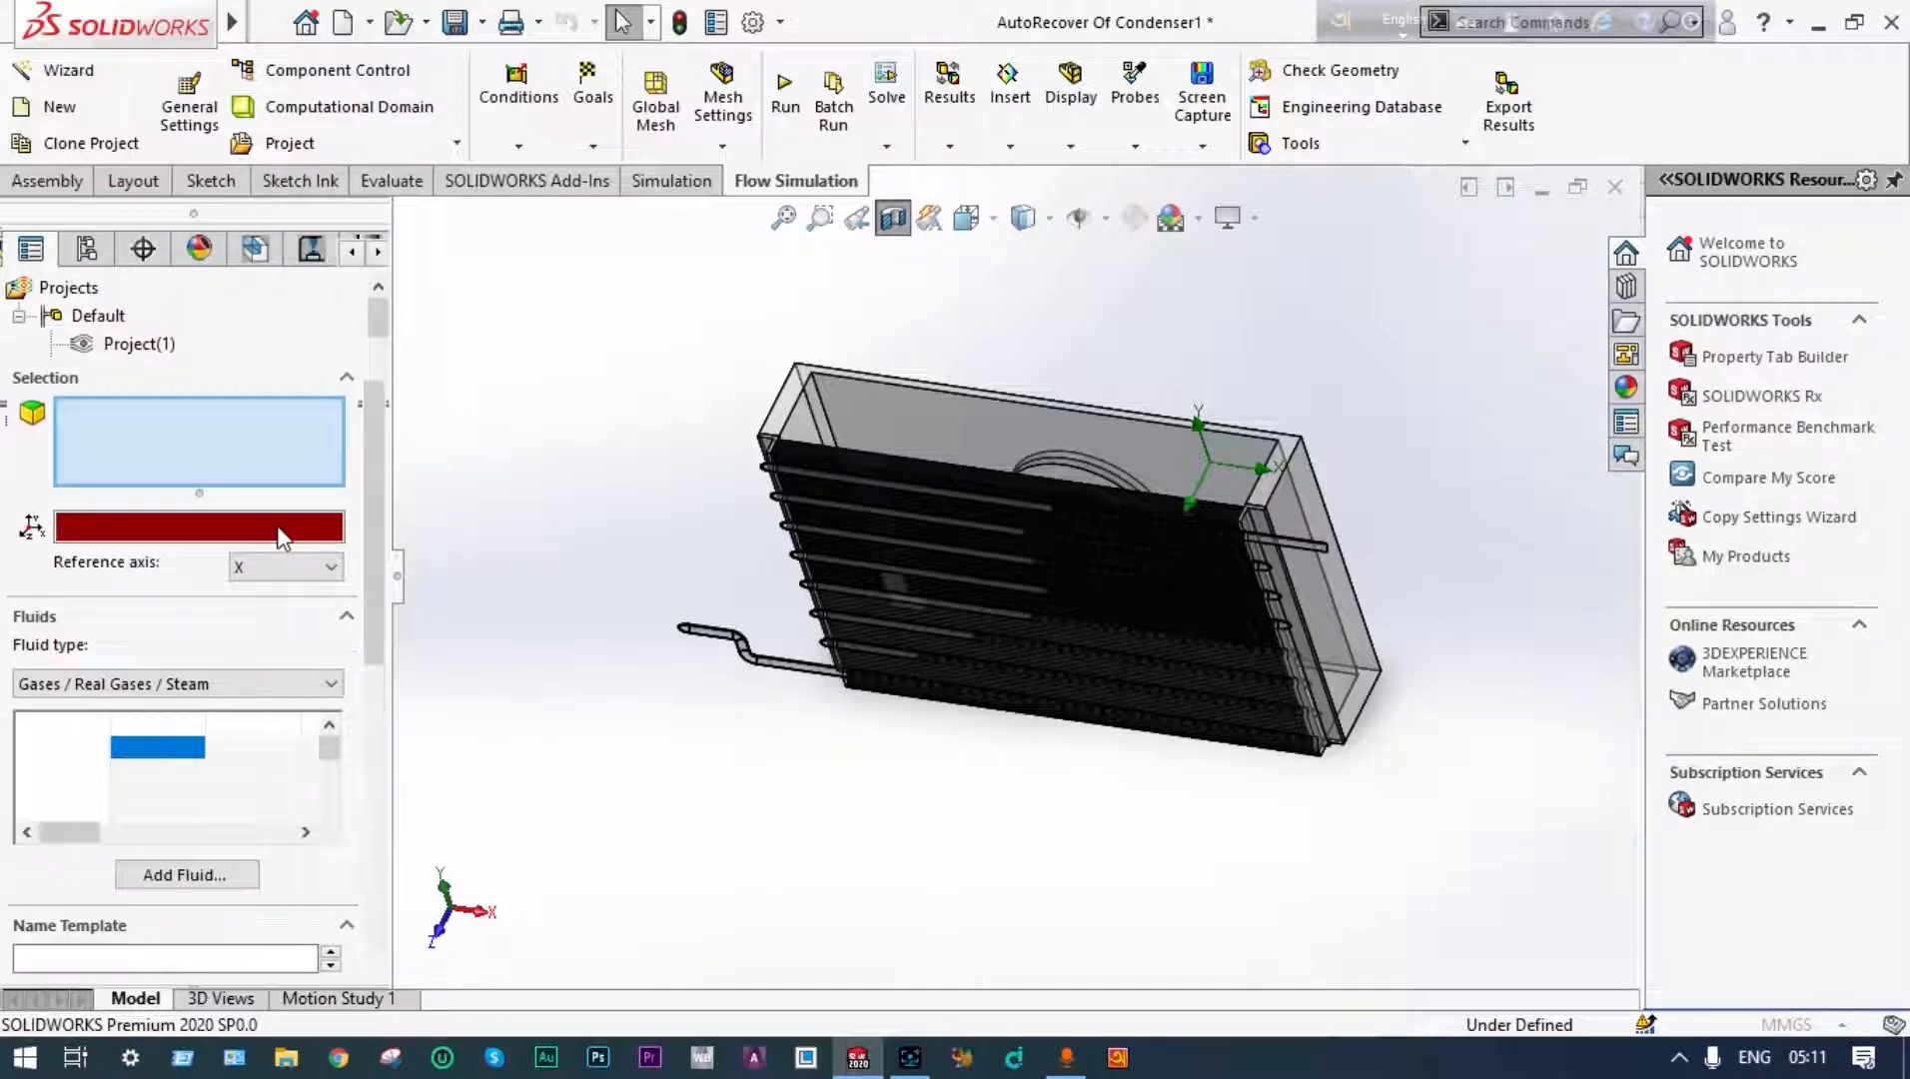
pyautogui.moveTo(370, 485); pyautogui.dragTo(375, 605)
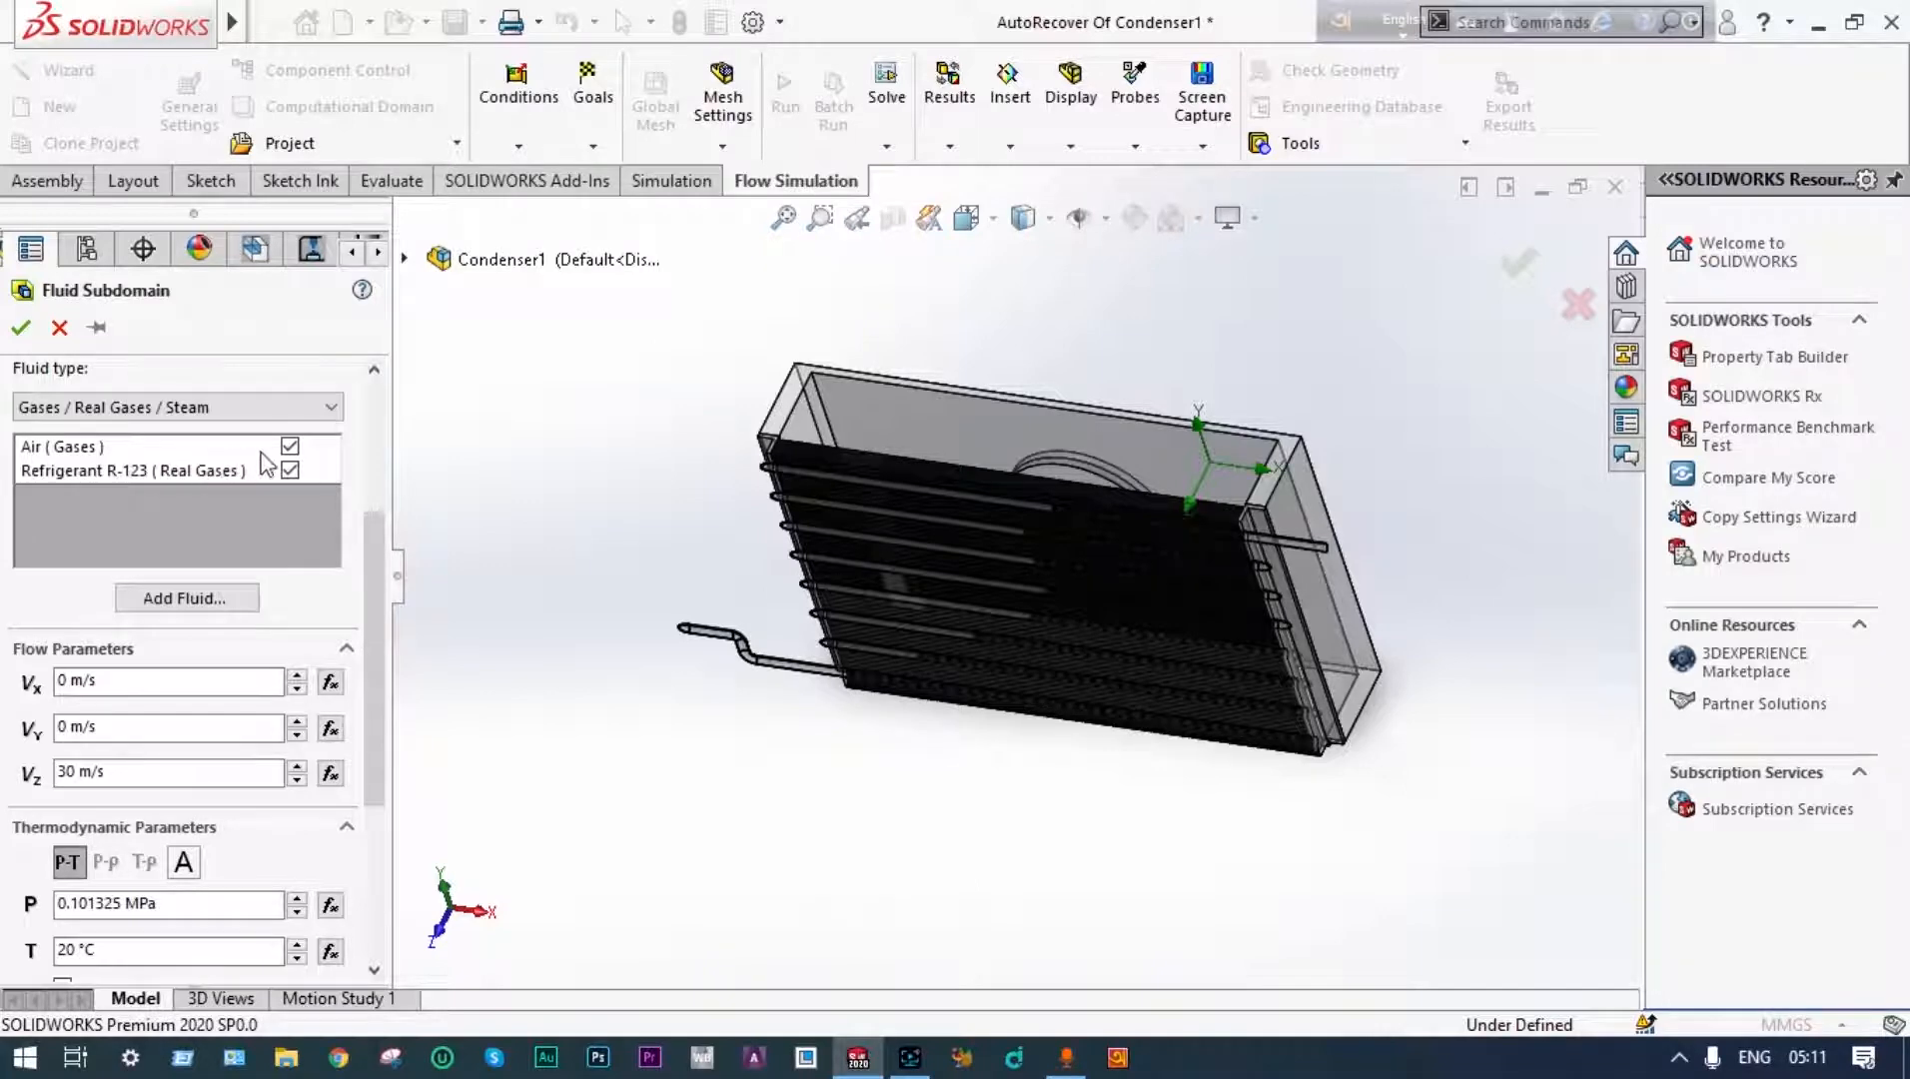
pyautogui.scroll(-5, 290, 469)
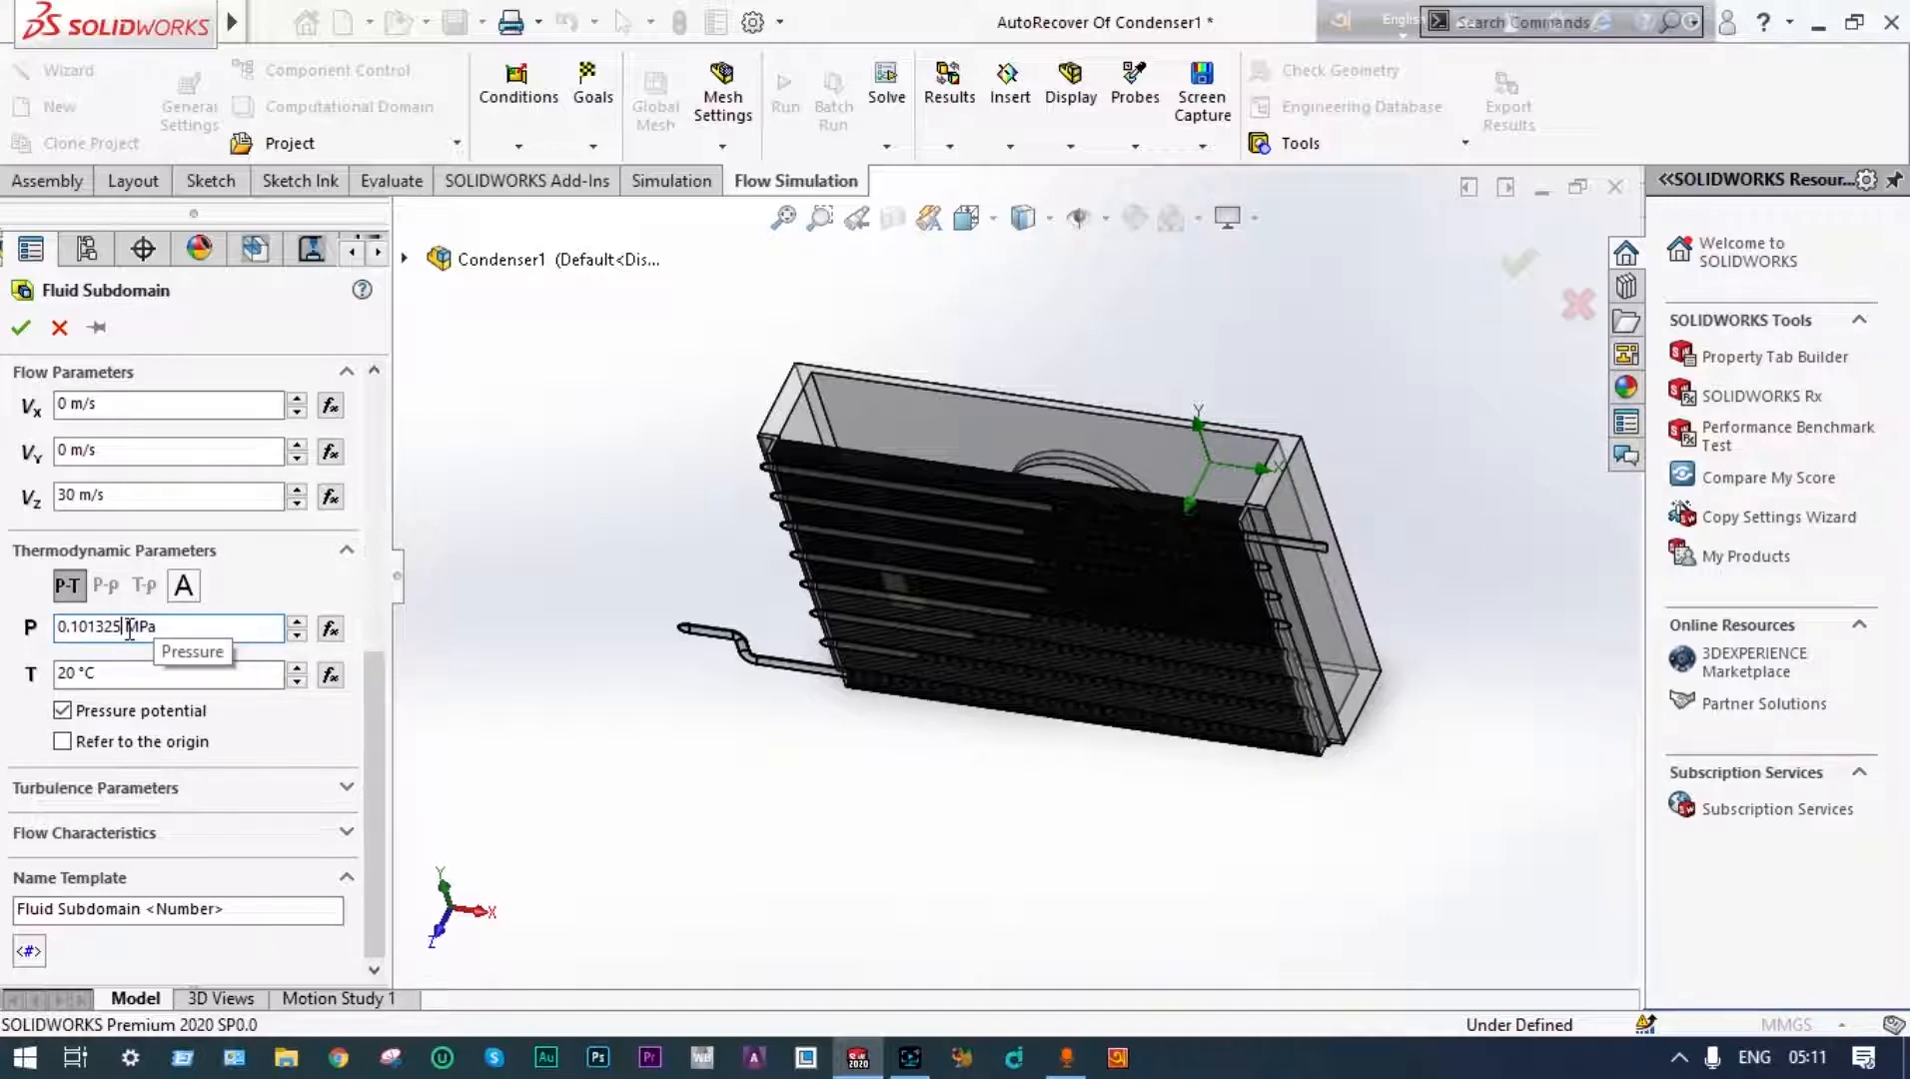
pyautogui.press('BackSpace')
pyautogui.press('BackSpace')
pyautogui.press('BackSpace')
pyautogui.press('BackSpace')
pyautogui.press('BackSpace')
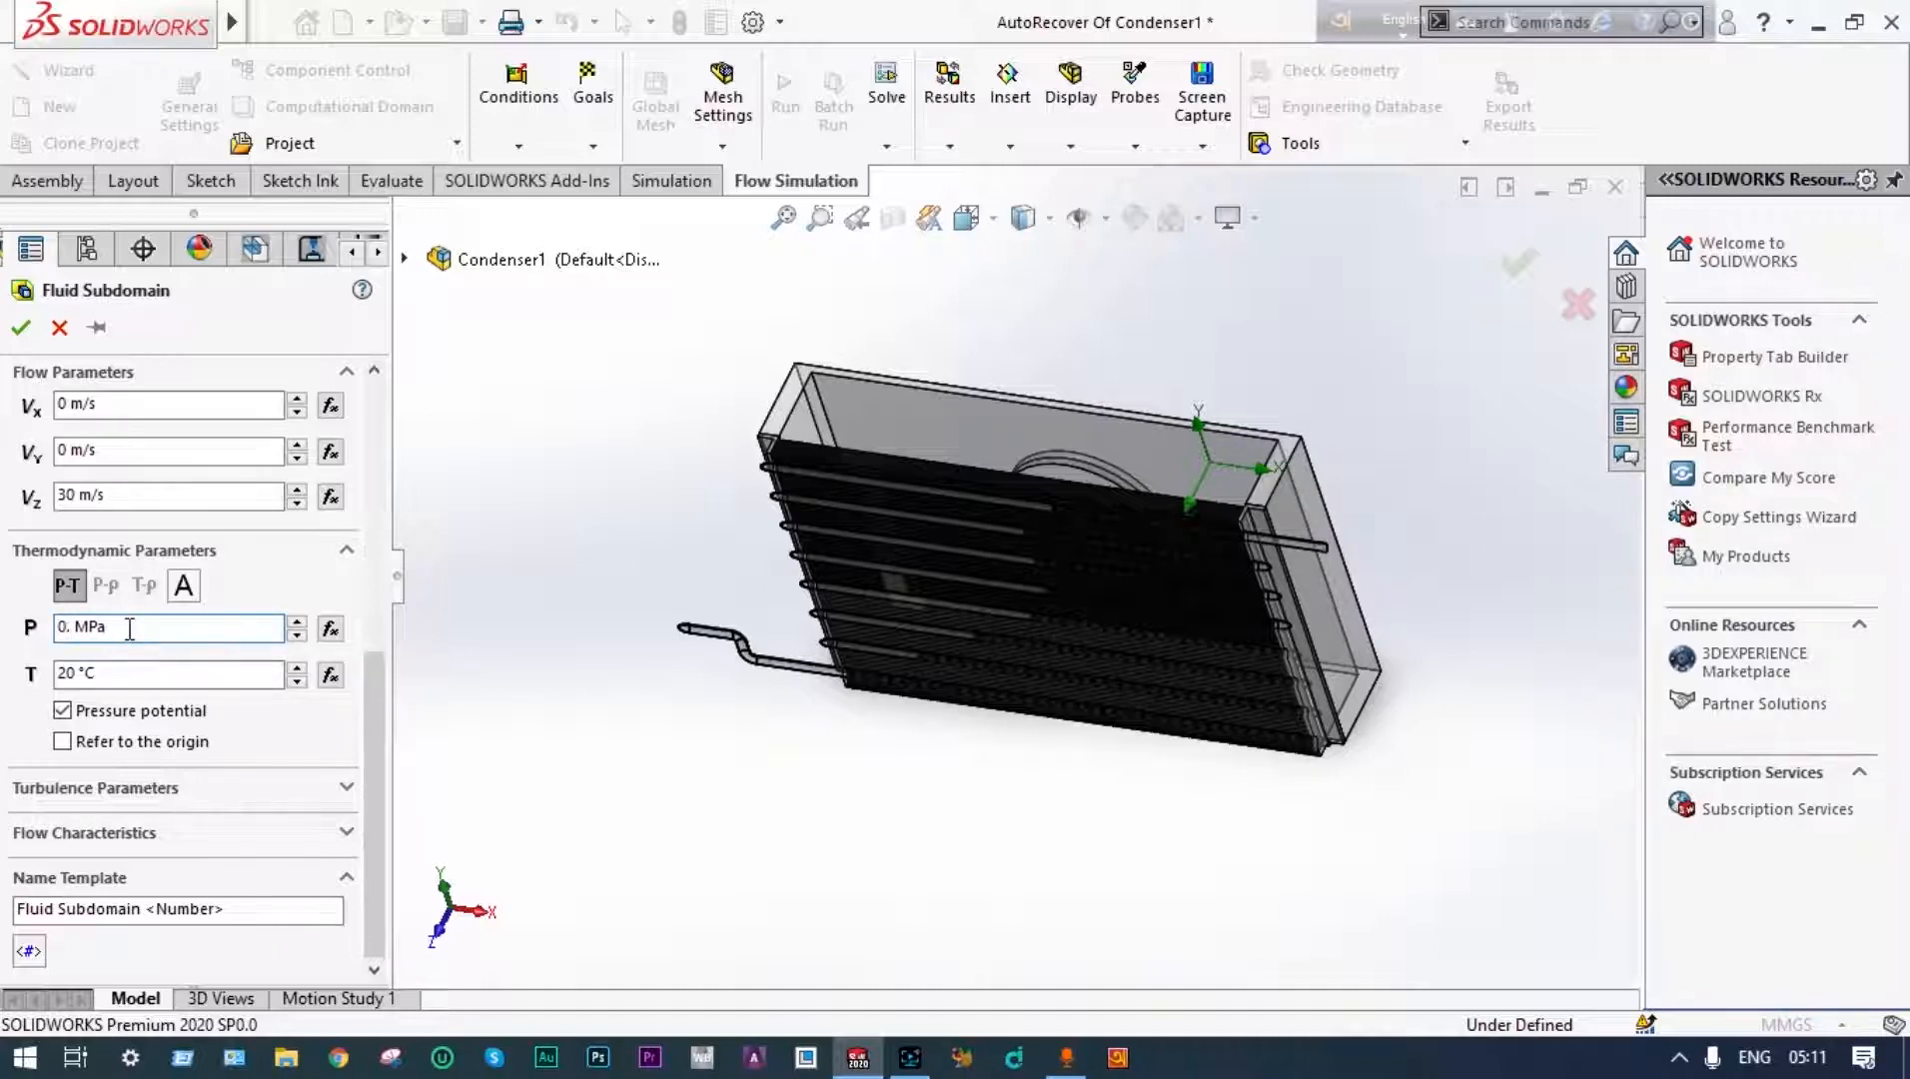
pyautogui.write('2')
pyautogui.click(70, 673)
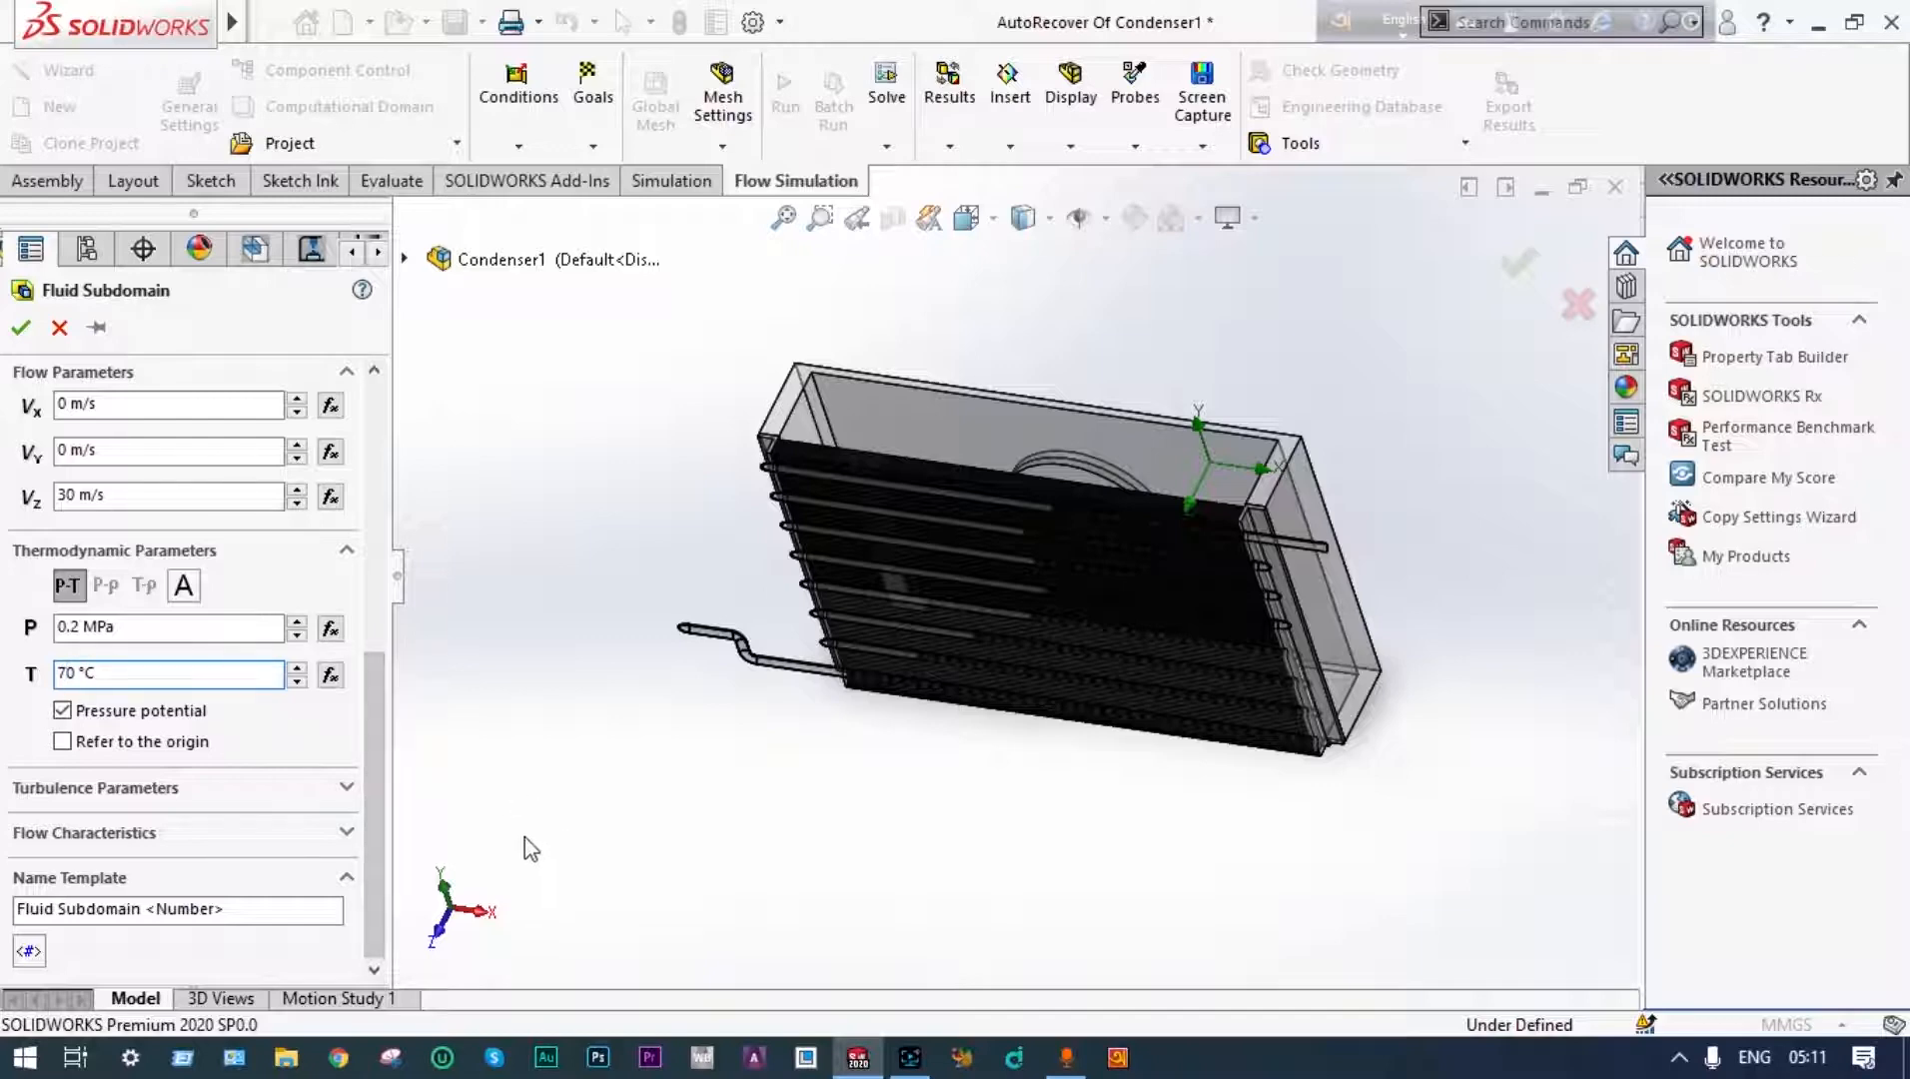
# Select the inner face of the LID2 lid at the end of the upper straight pipe as the fluid subdomain's region
pyautogui.moveTo(694, 821); pyautogui.dragTo(799, 774, button='middle')
pyautogui.scroll(-10, 1431, 559)
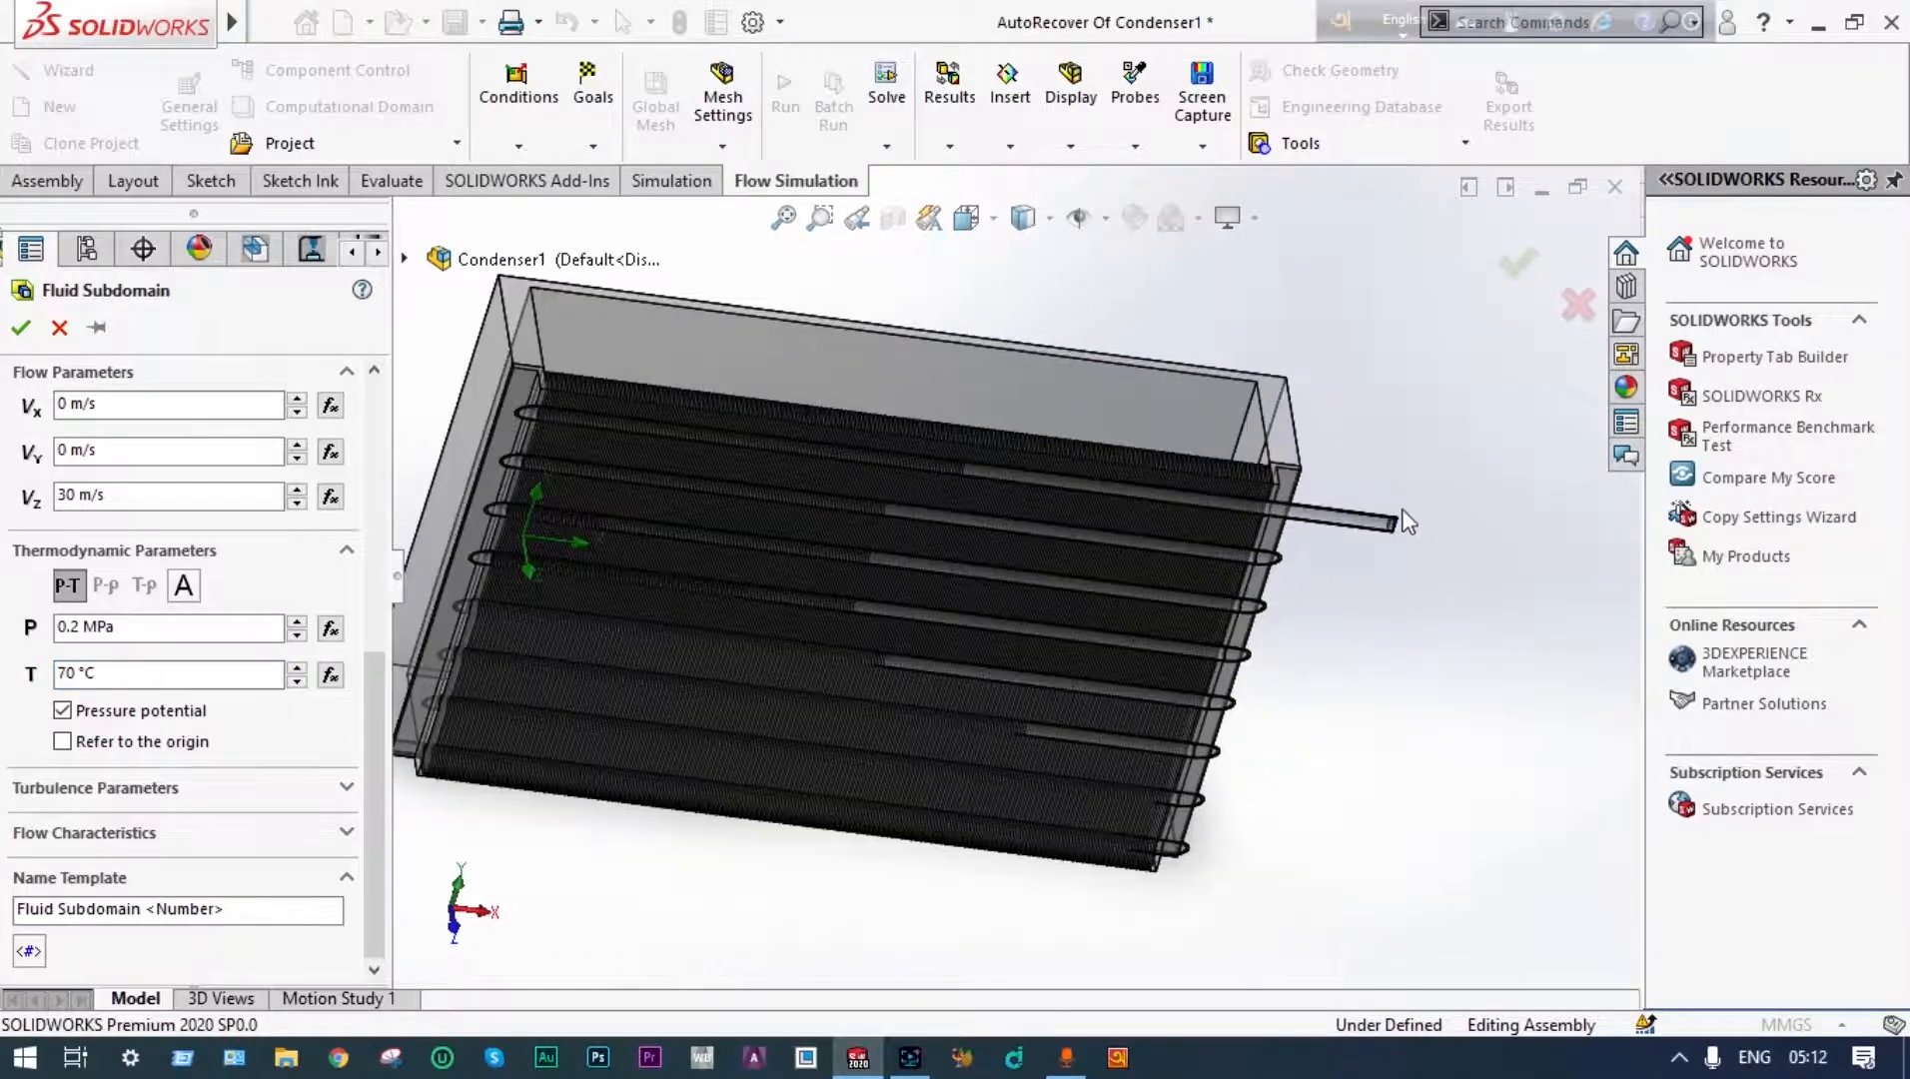
pyautogui.moveTo(1075, 763); pyautogui.dragTo(1091, 767, button='middle')
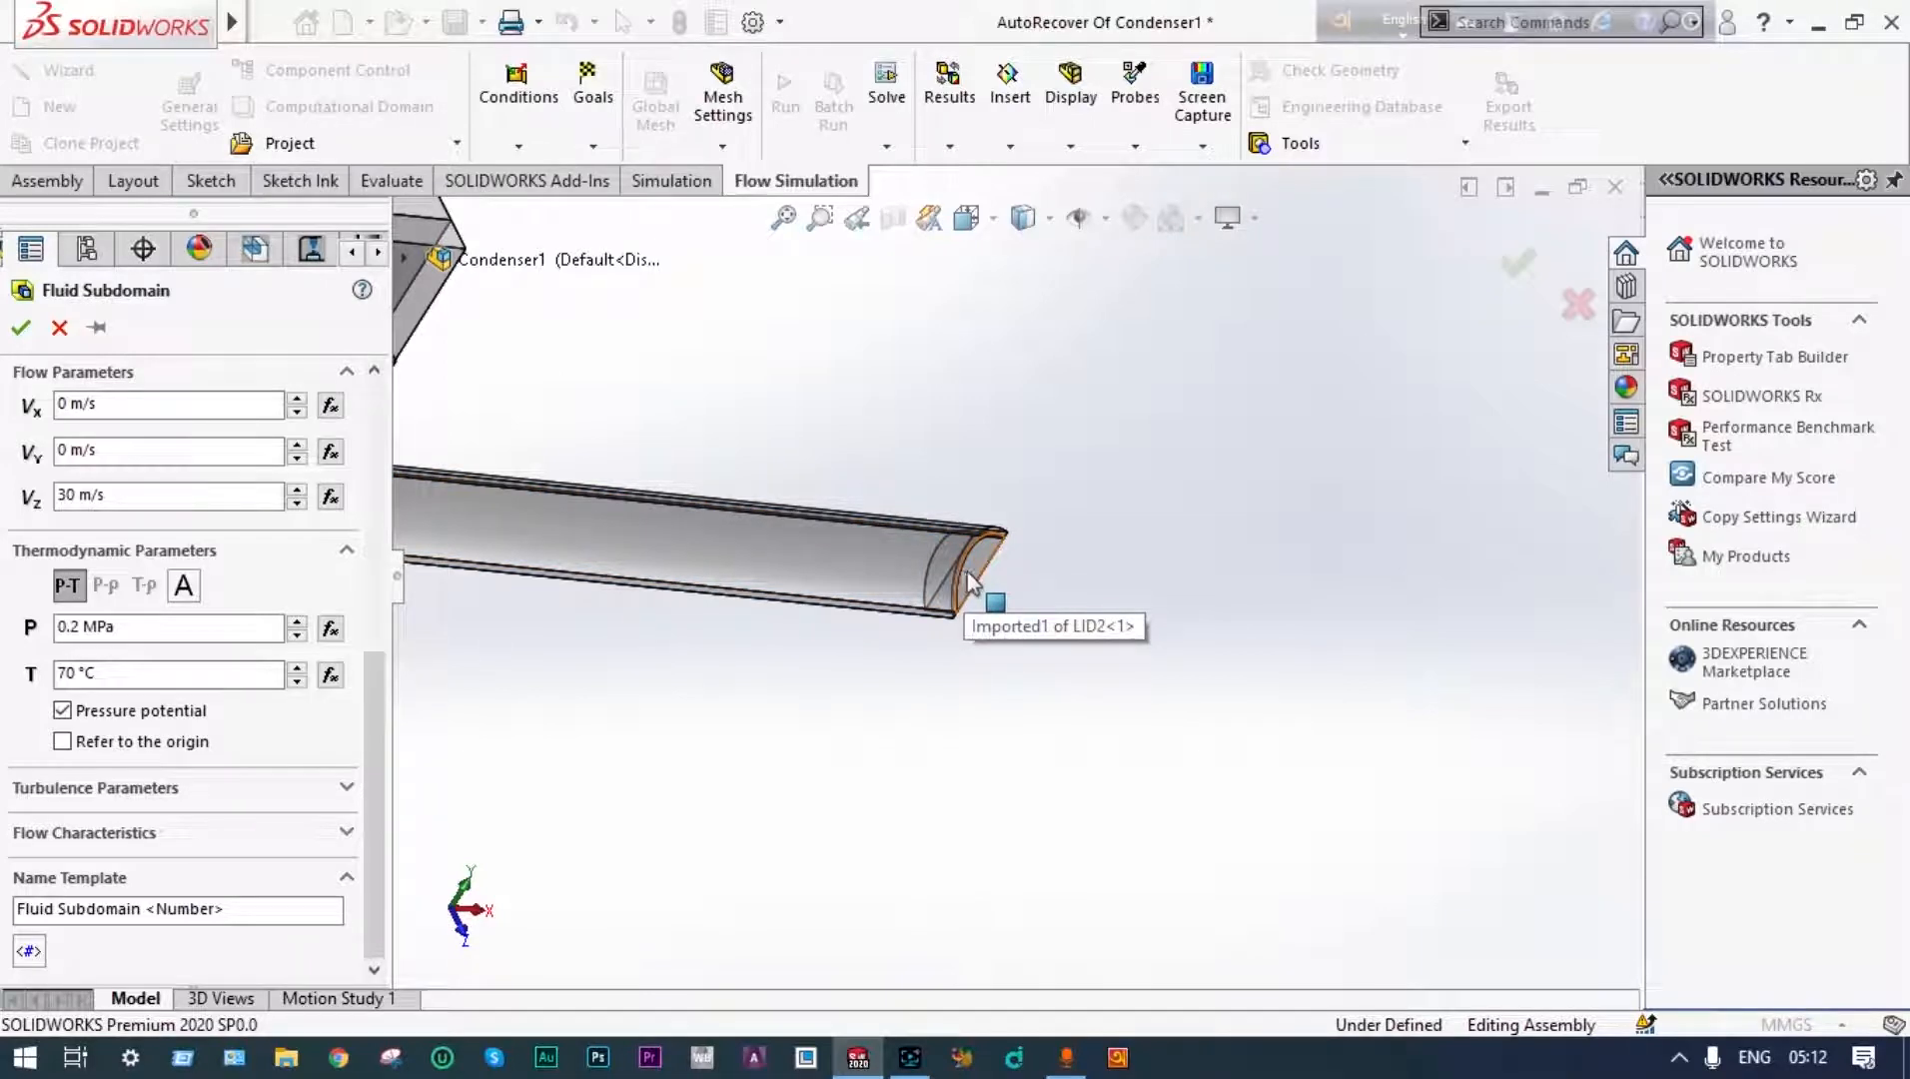
pyautogui.moveTo(1069, 611)
pyautogui.mouseDown(button='middle')
pyautogui.moveTo(1040, 660)
pyautogui.moveTo(1042, 576)
pyautogui.moveTo(1048, 591)
pyautogui.mouseUp(button='middle')
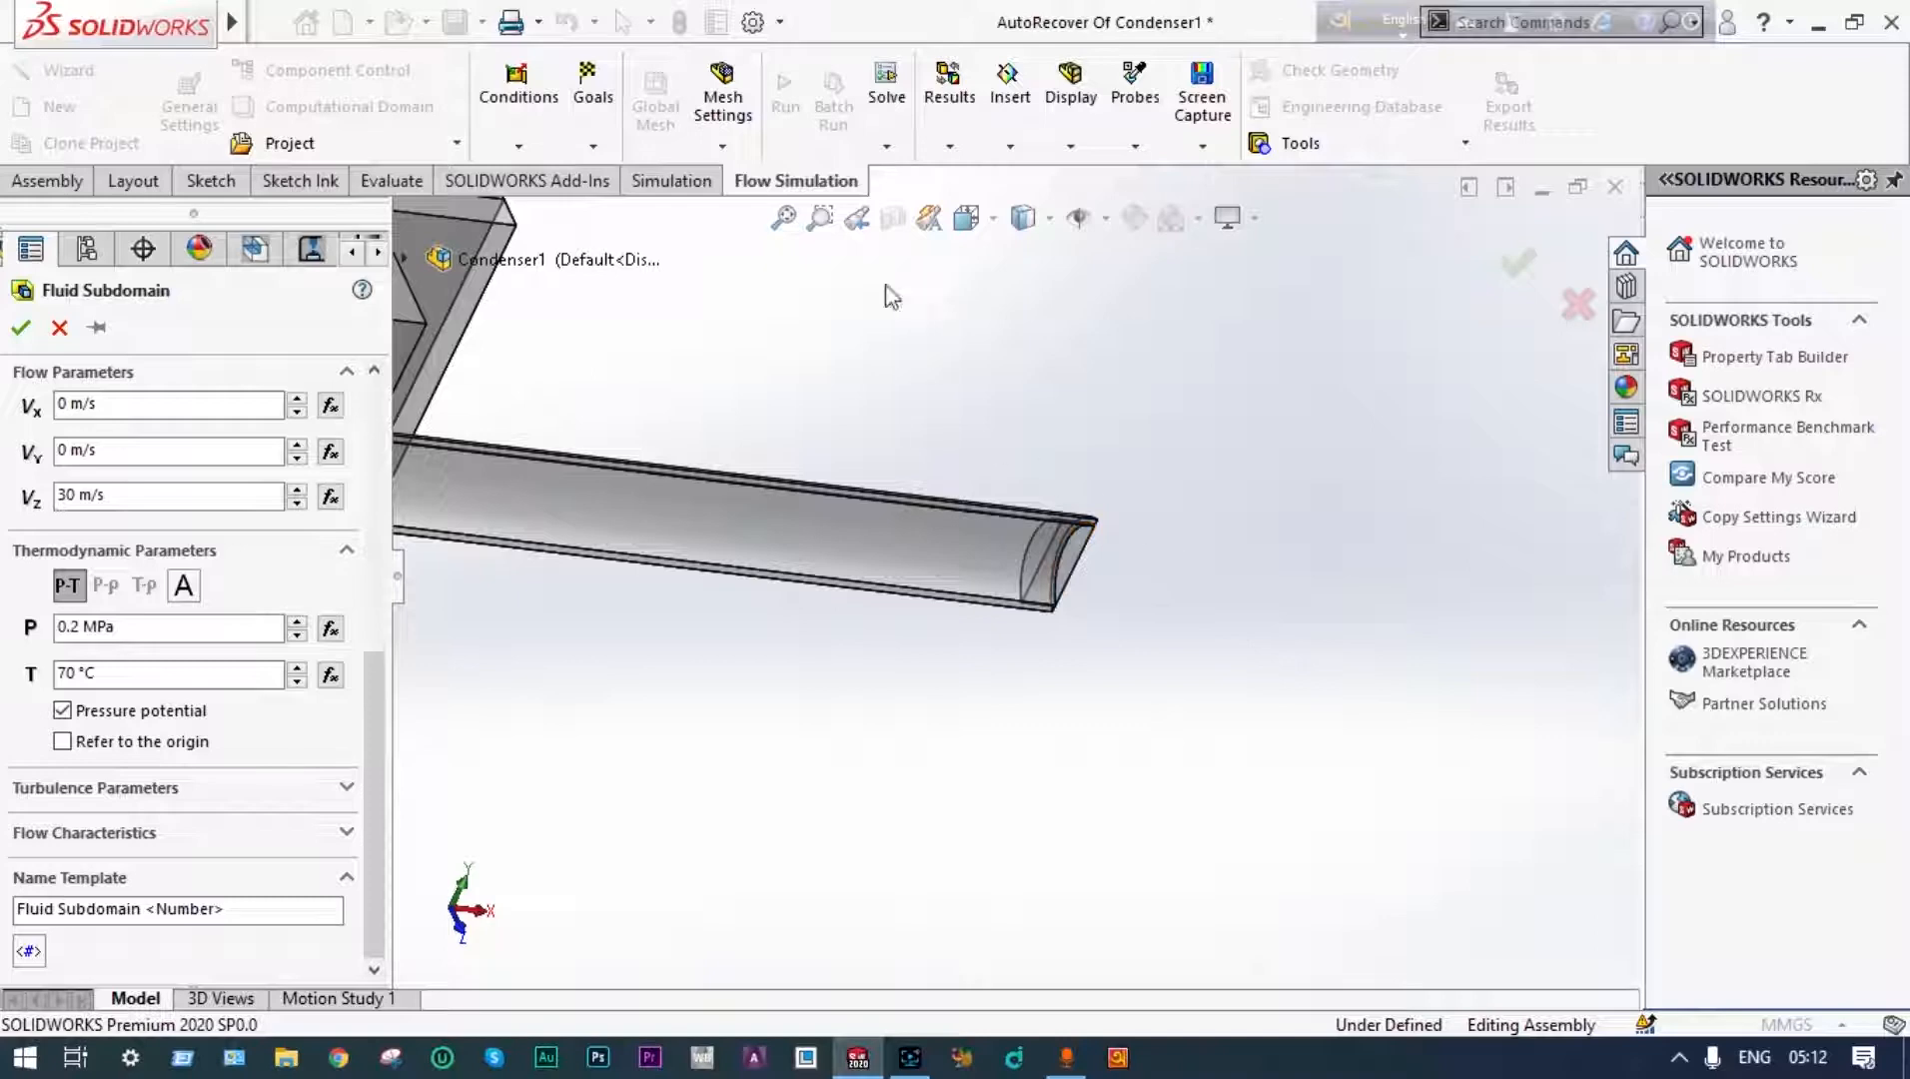
pyautogui.scroll(4, 897, 398)
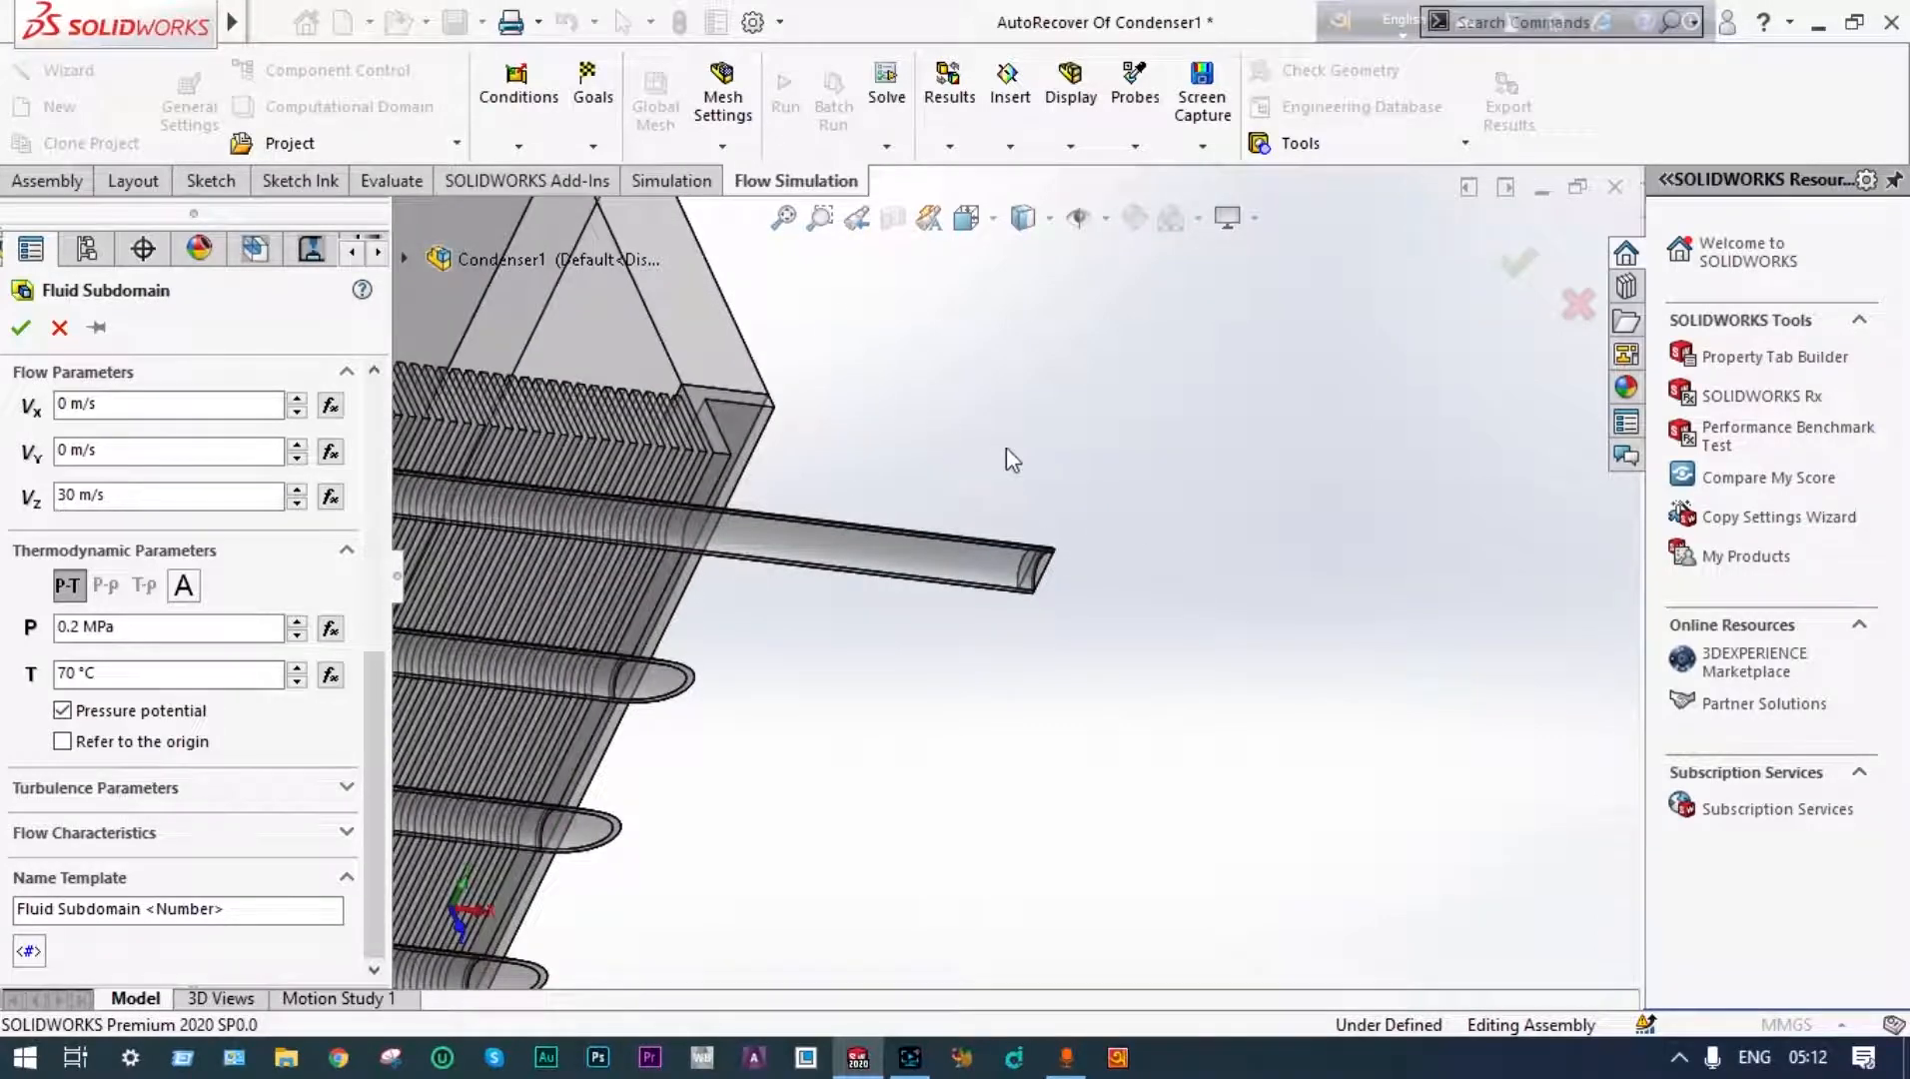
pyautogui.moveTo(1006, 446); pyautogui.dragTo(1022, 453, button='middle')
pyautogui.scroll(-5, 995, 556)
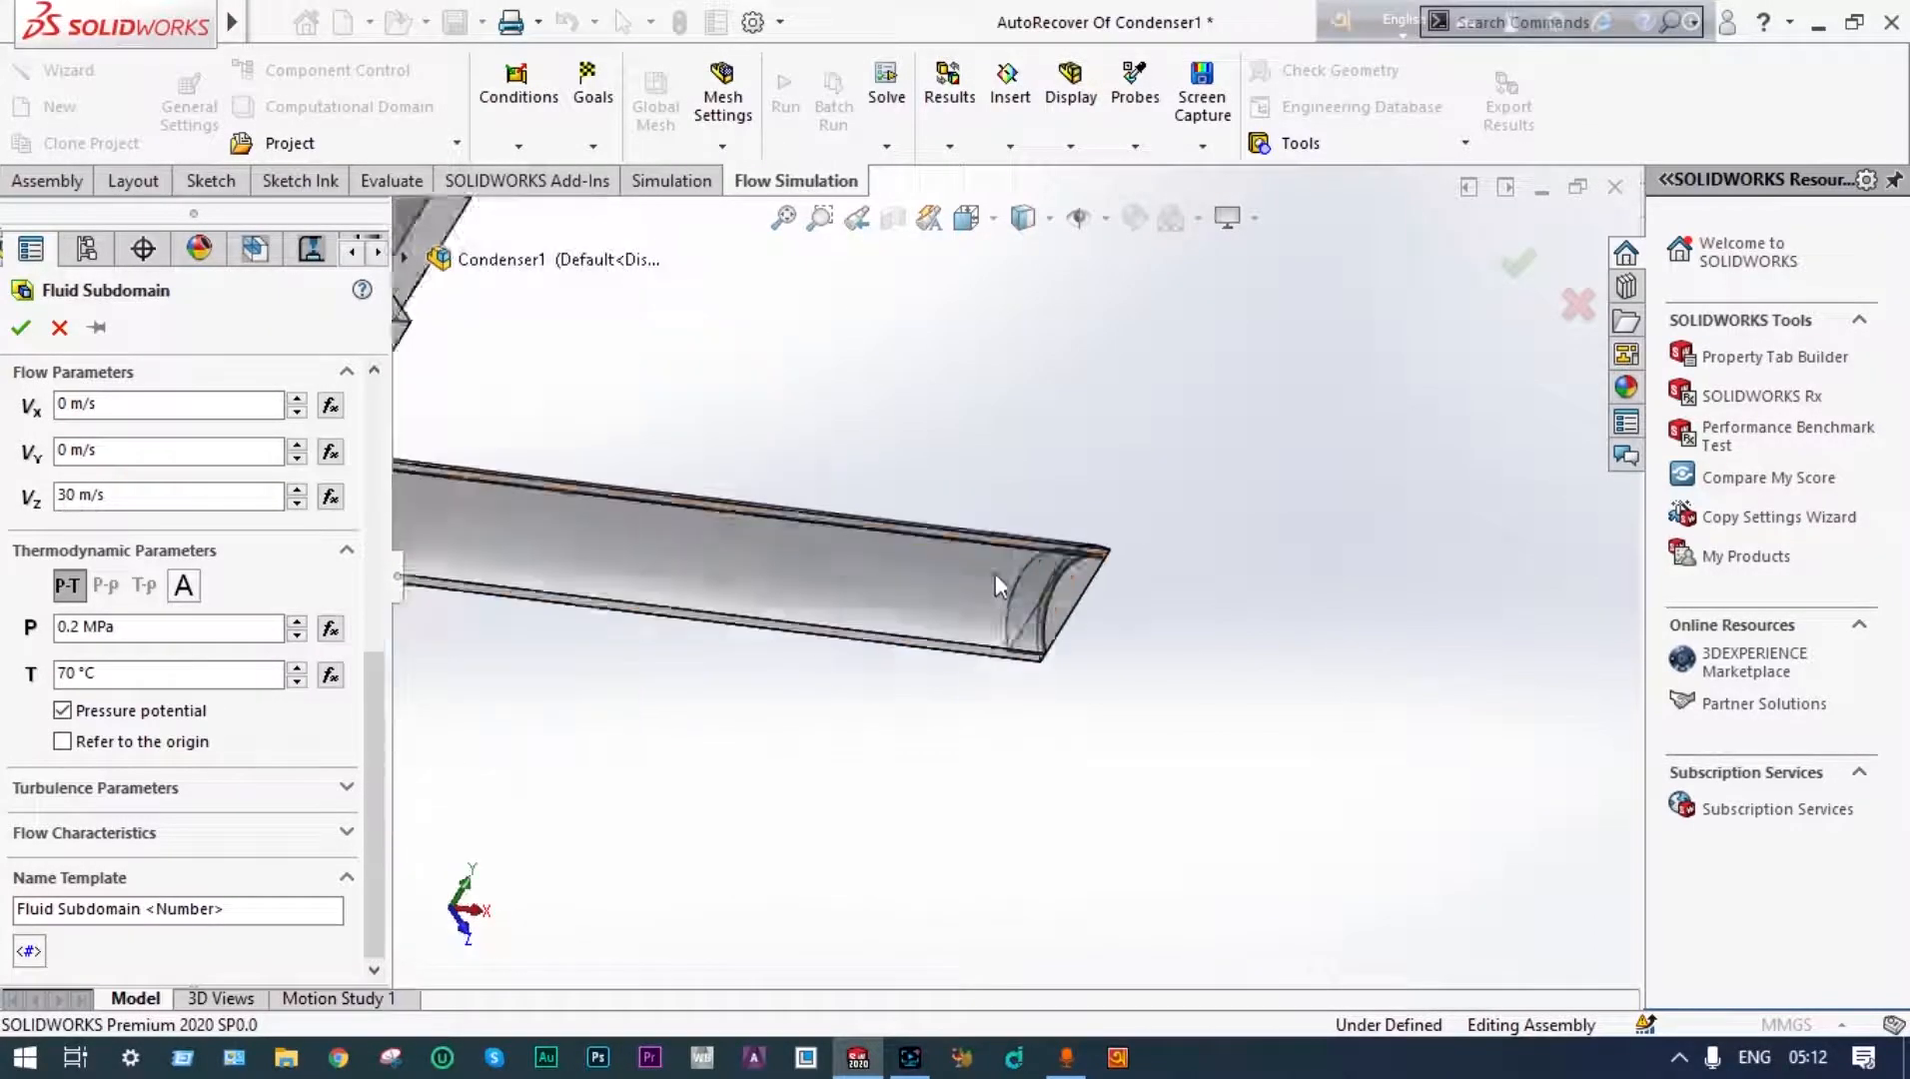
pyautogui.scroll(-2, 995, 580)
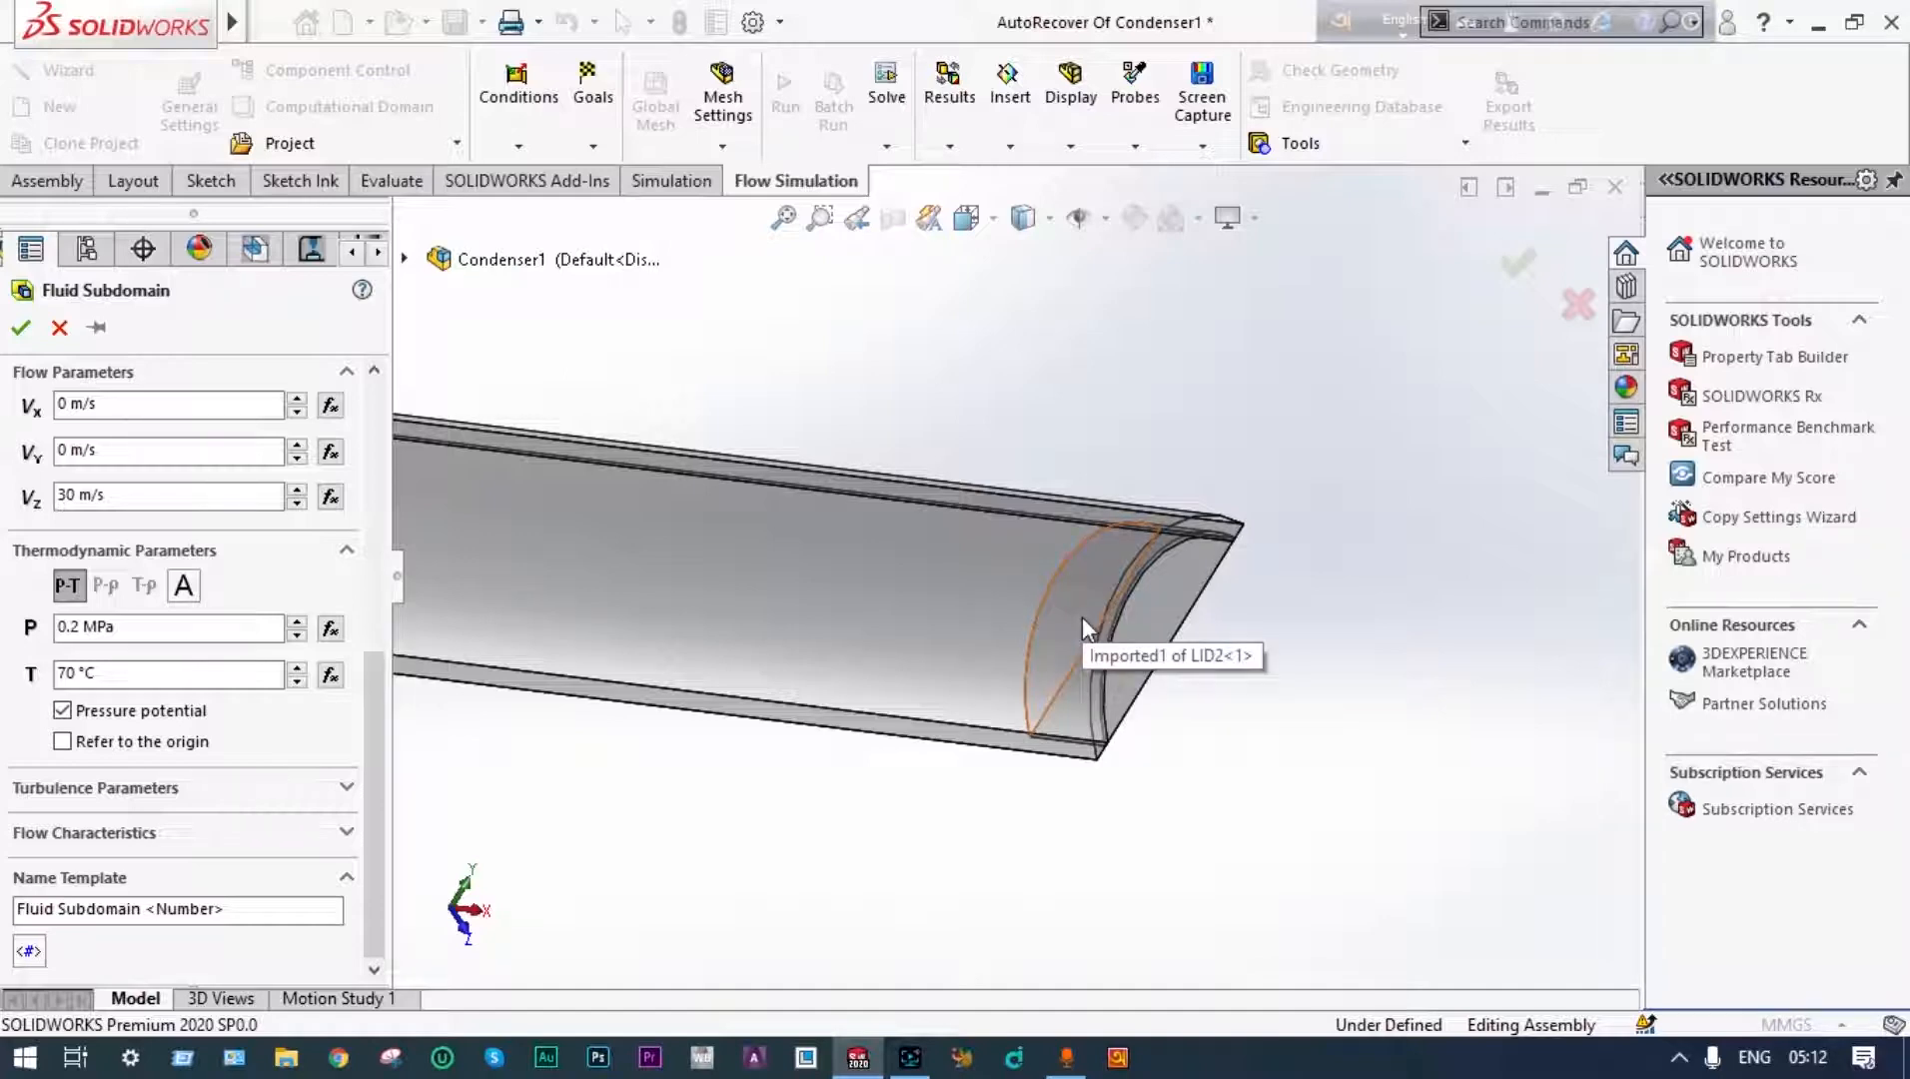
pyautogui.click(1081, 616)
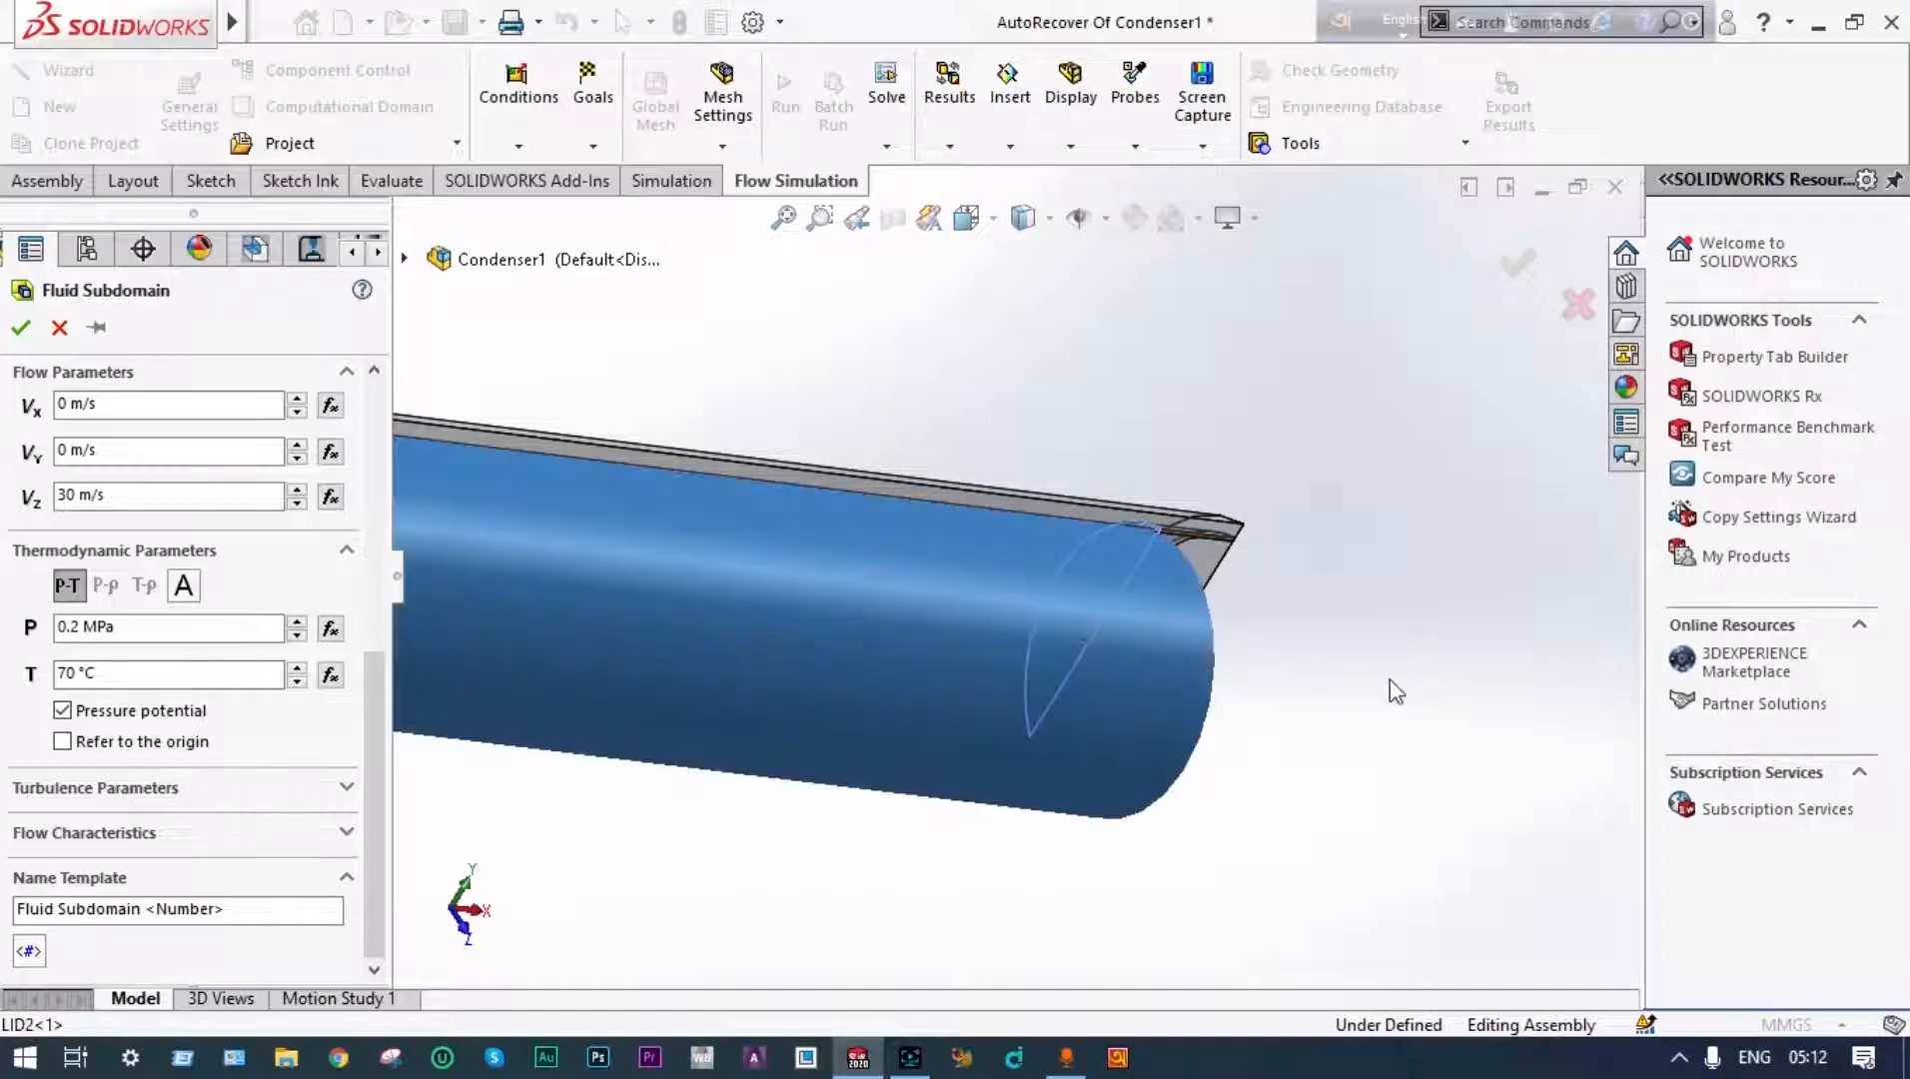
# Check the selected fluid region along the condenser's coil tubes and accept the fluid subdomain
pyautogui.scroll(10, 1389, 679)
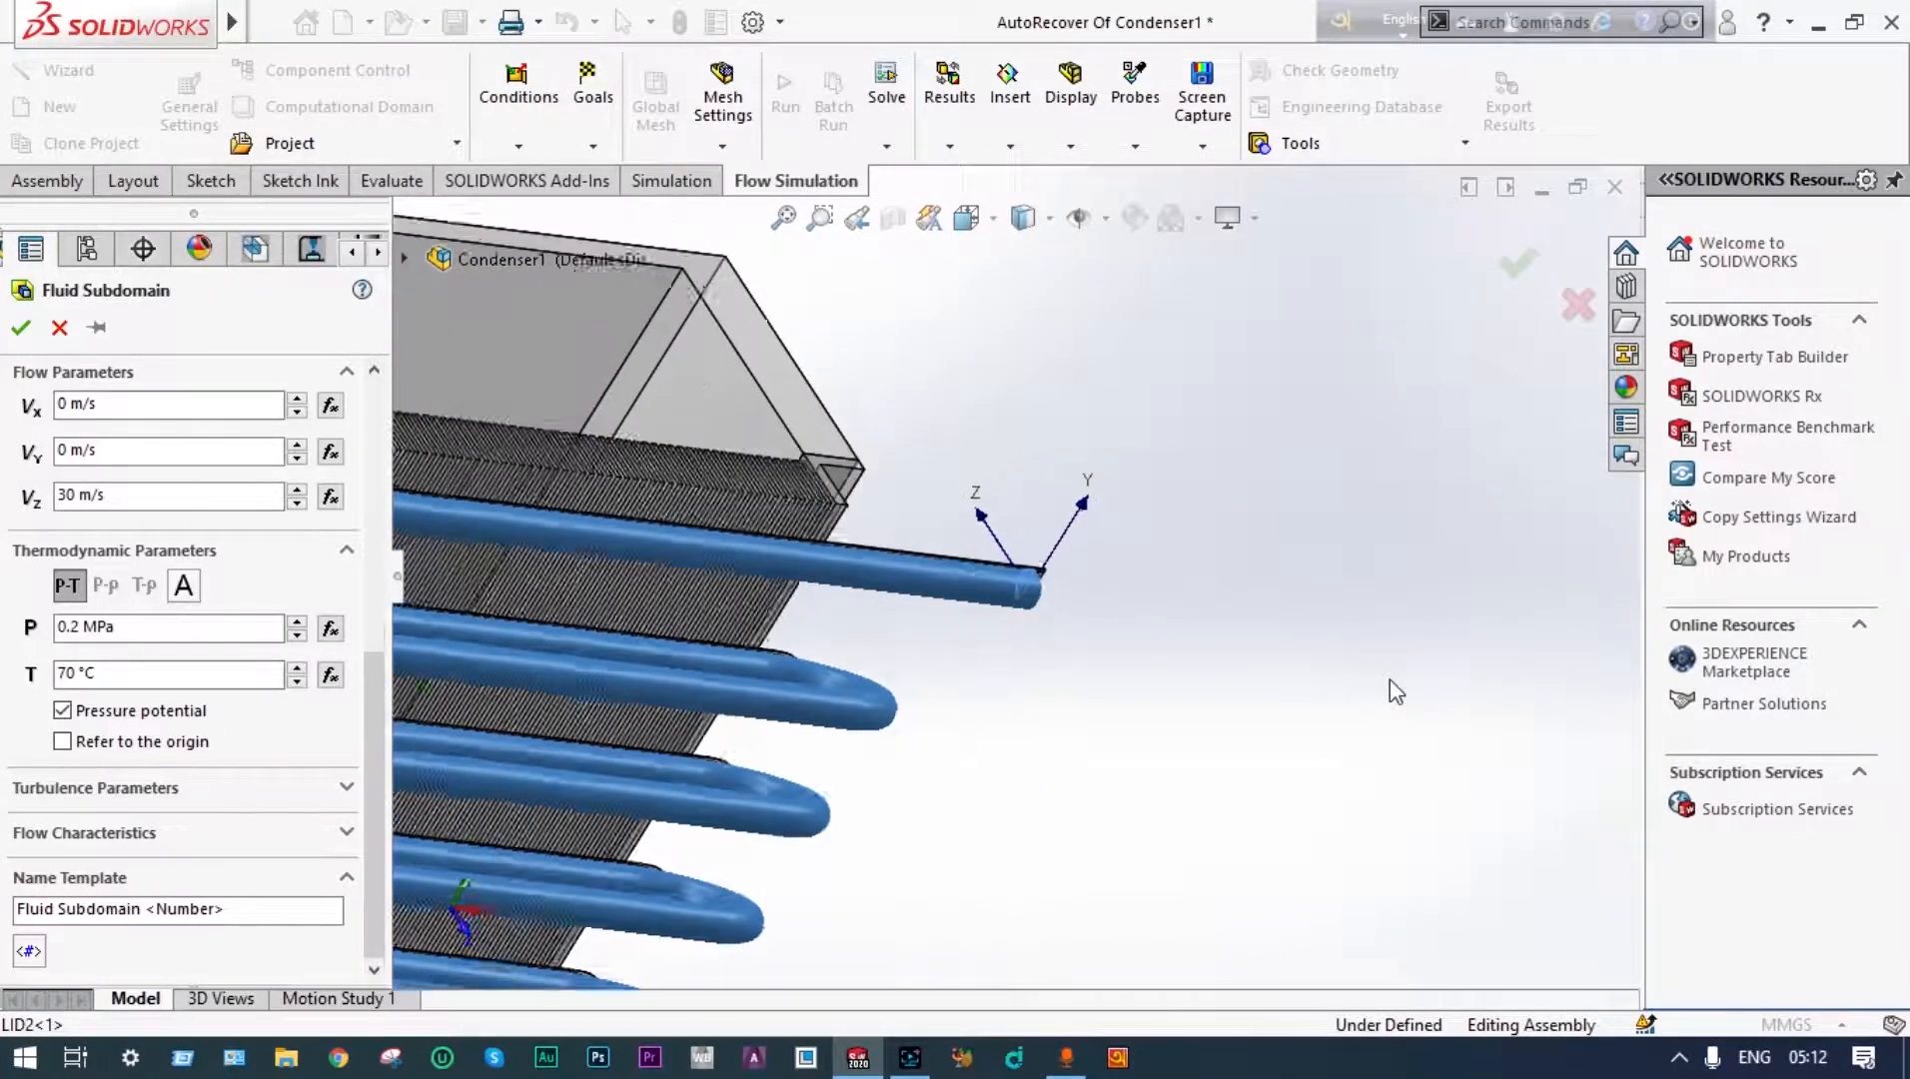
pyautogui.scroll(6, 1389, 680)
pyautogui.moveTo(1386, 679); pyautogui.dragTo(1286, 596, button='middle')
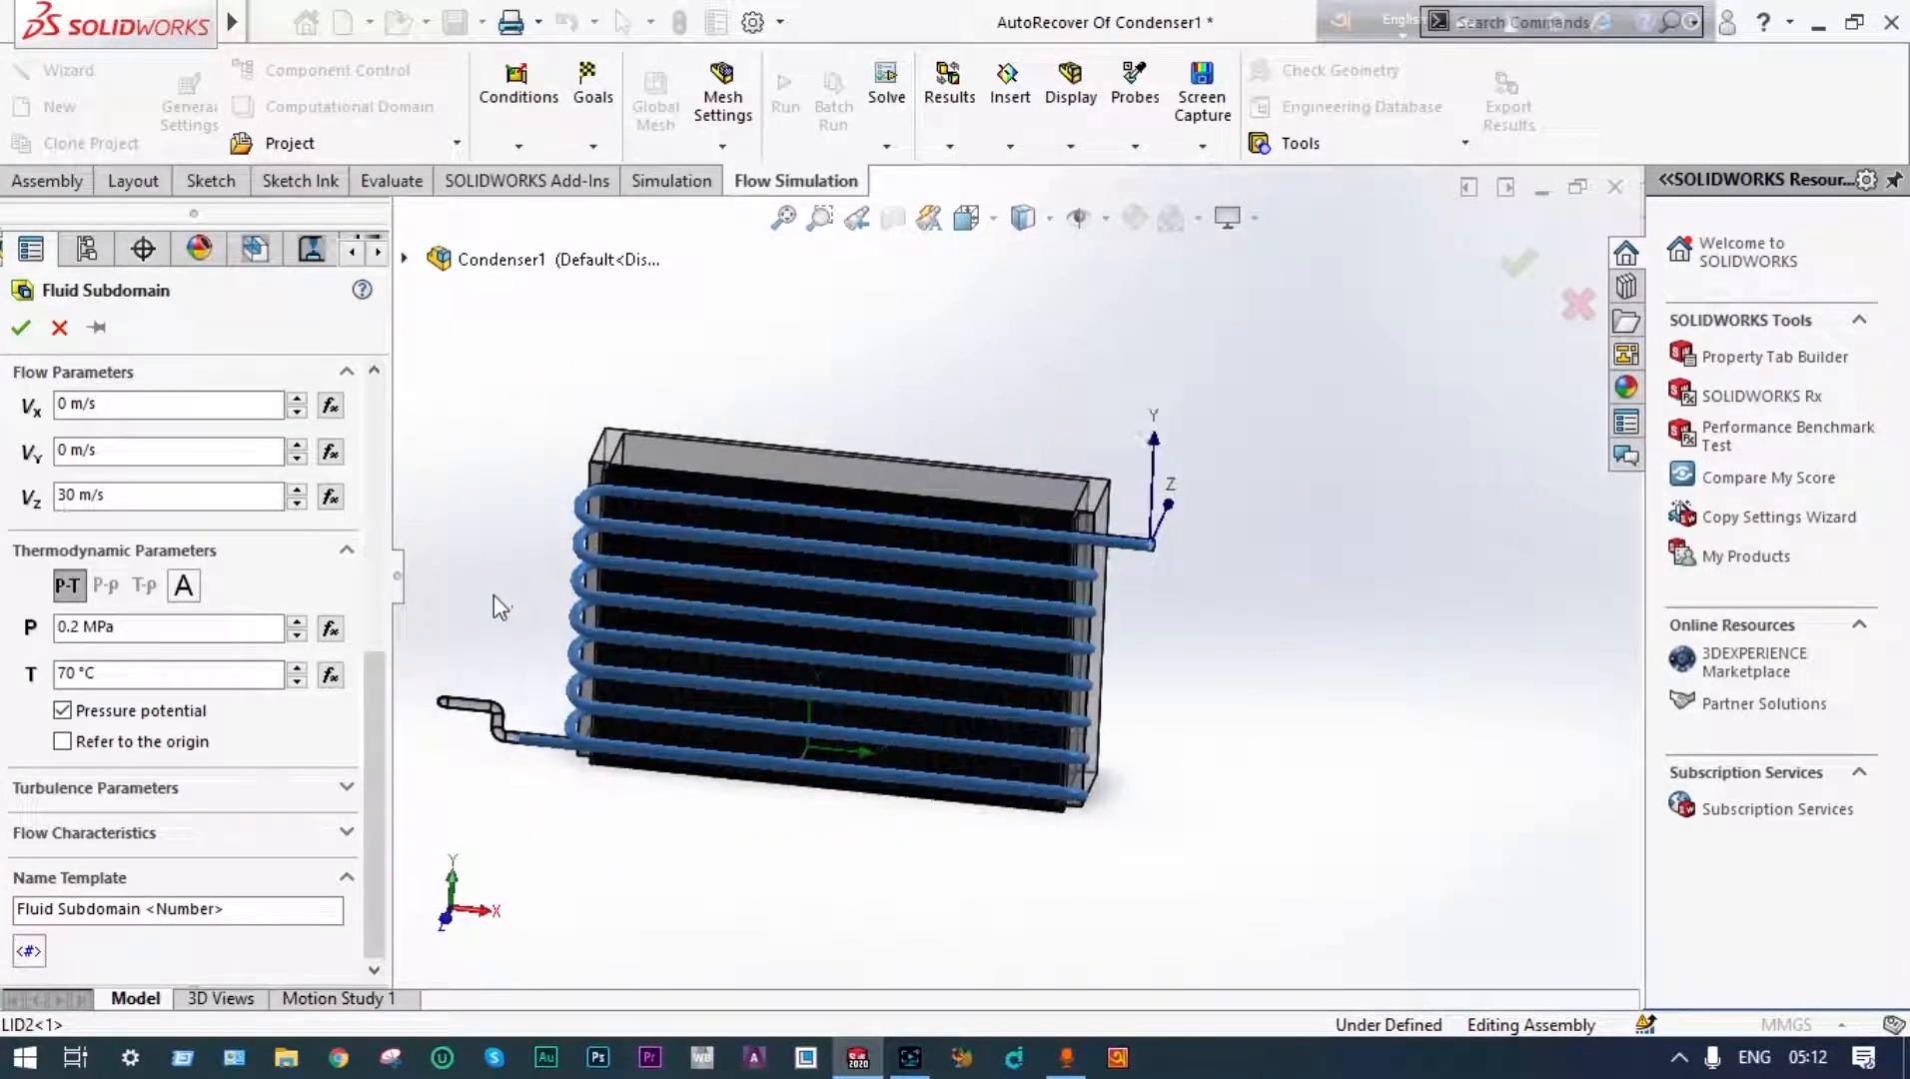
pyautogui.scroll(-3, 569, 639)
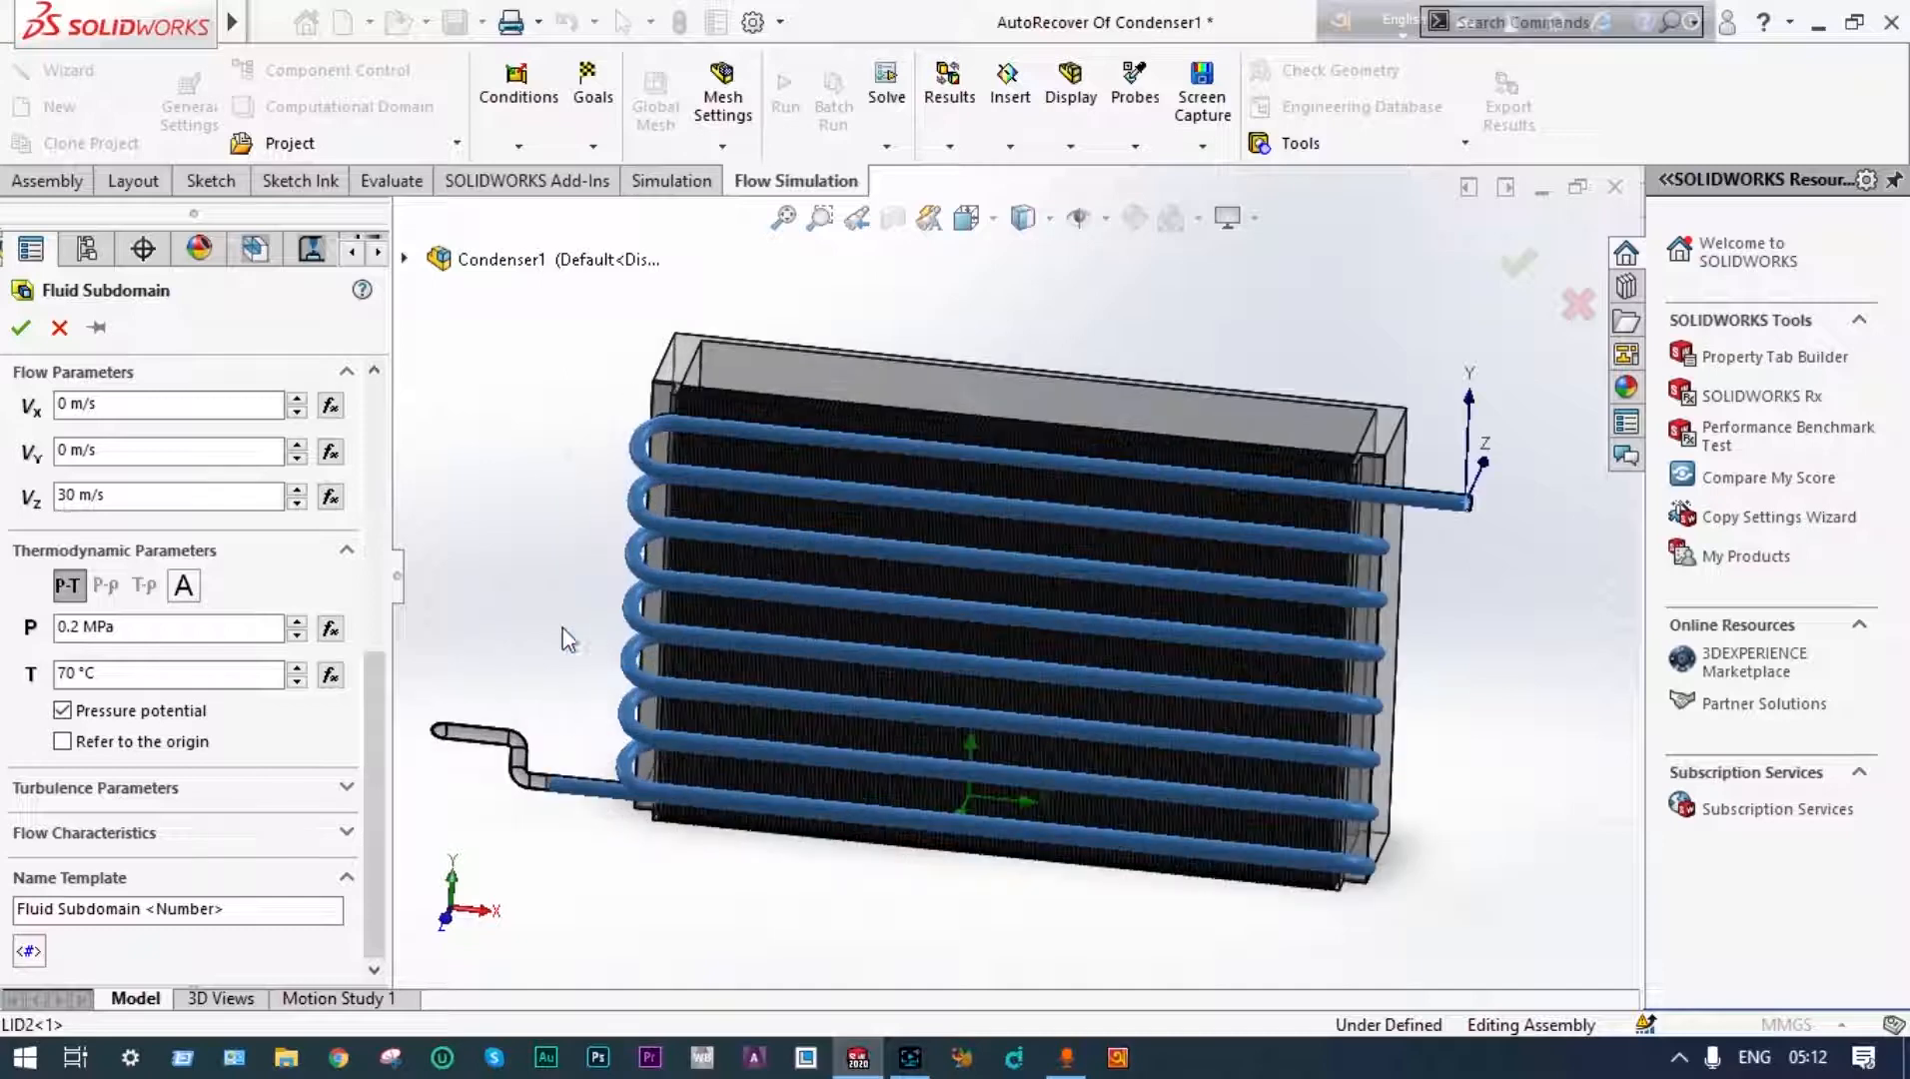
pyautogui.scroll(-1, 1469, 607)
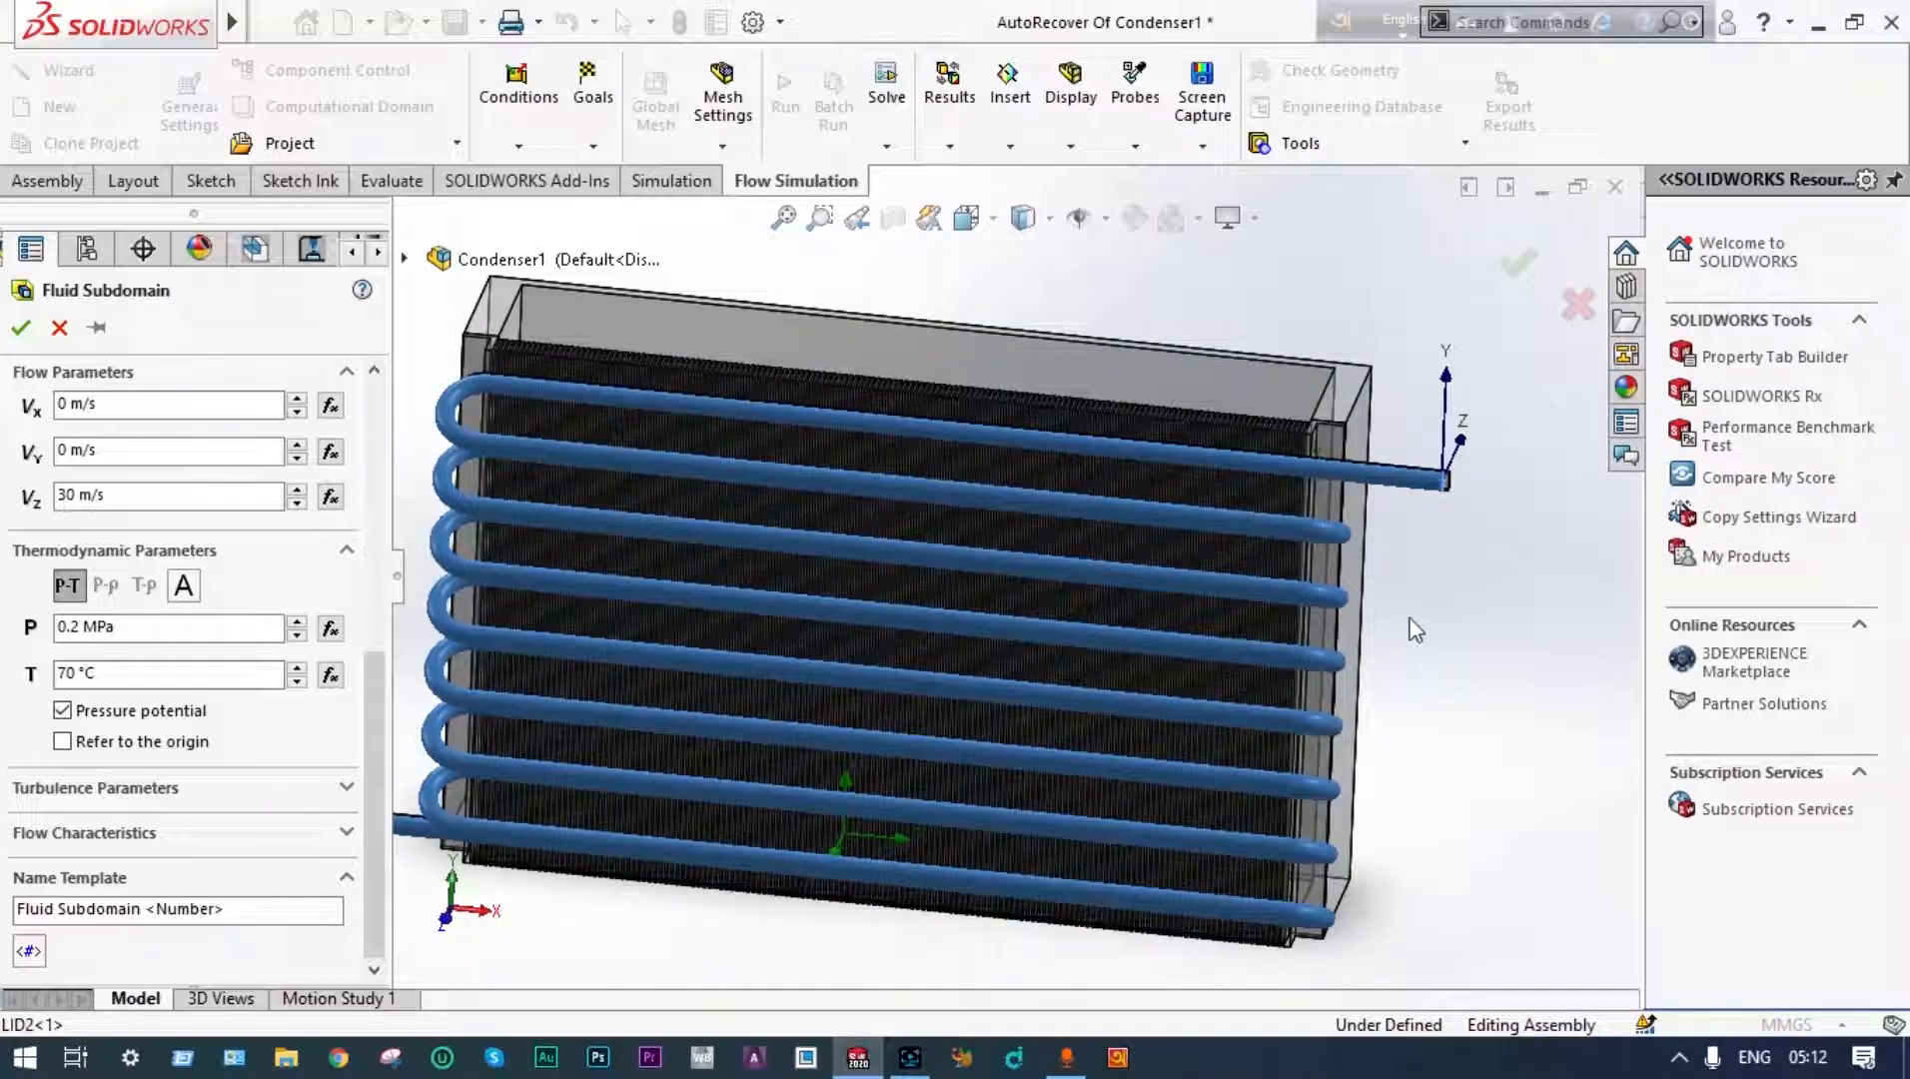
pyautogui.scroll(1, 1409, 618)
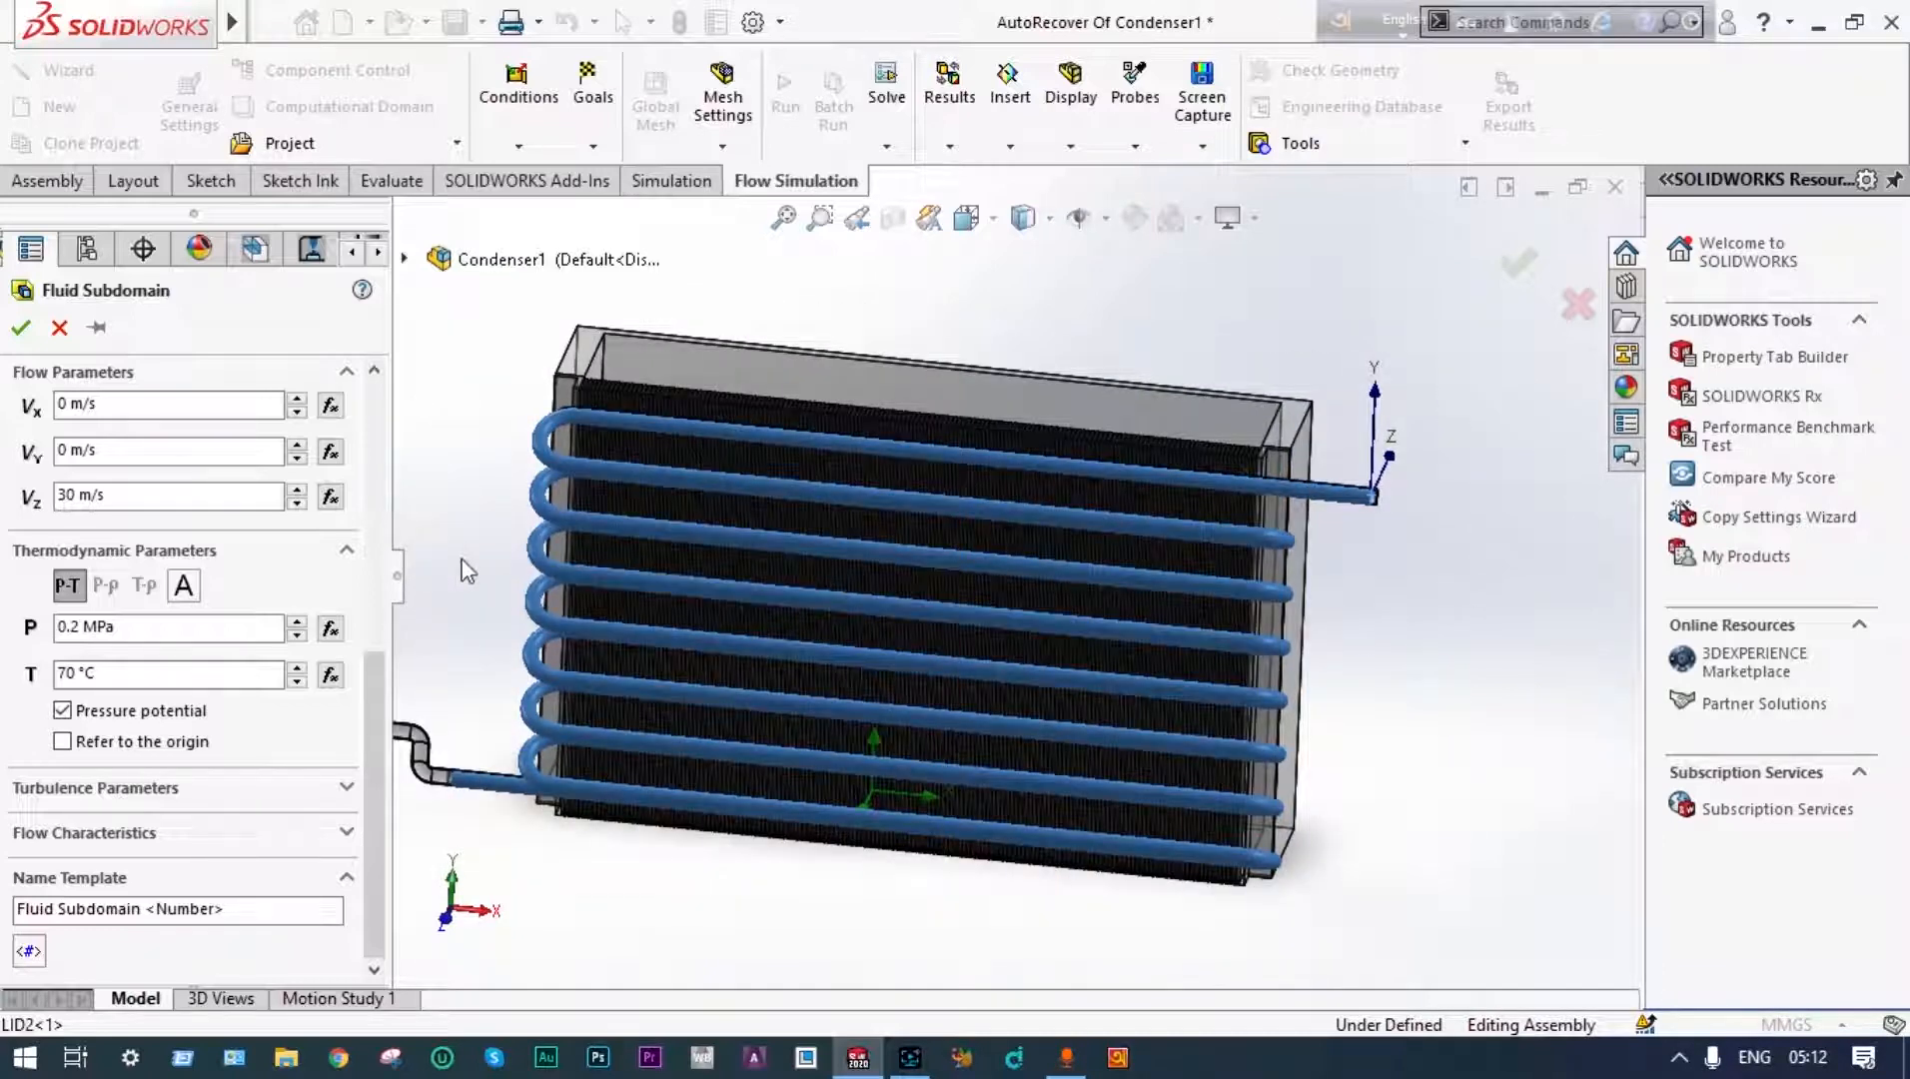
pyautogui.scroll(1, 927, 559)
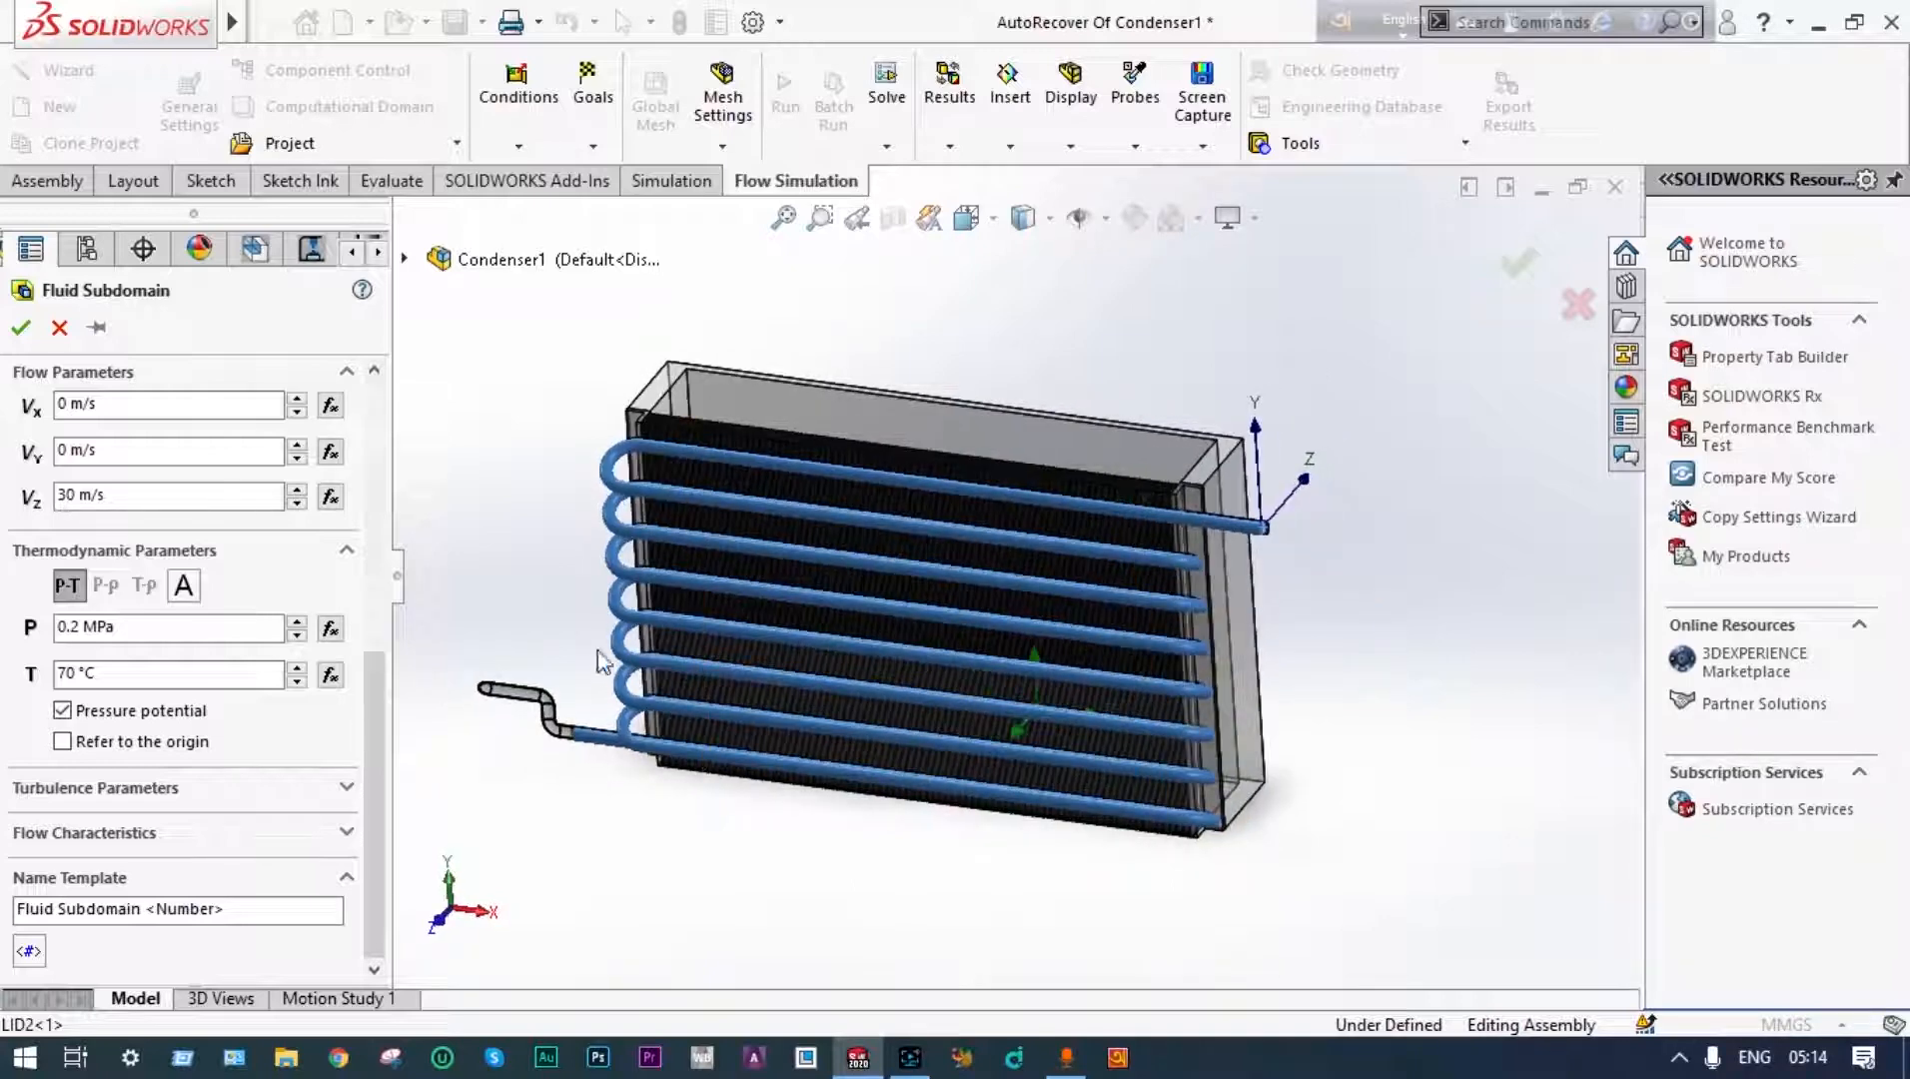
pyautogui.scroll(-2, 1454, 608)
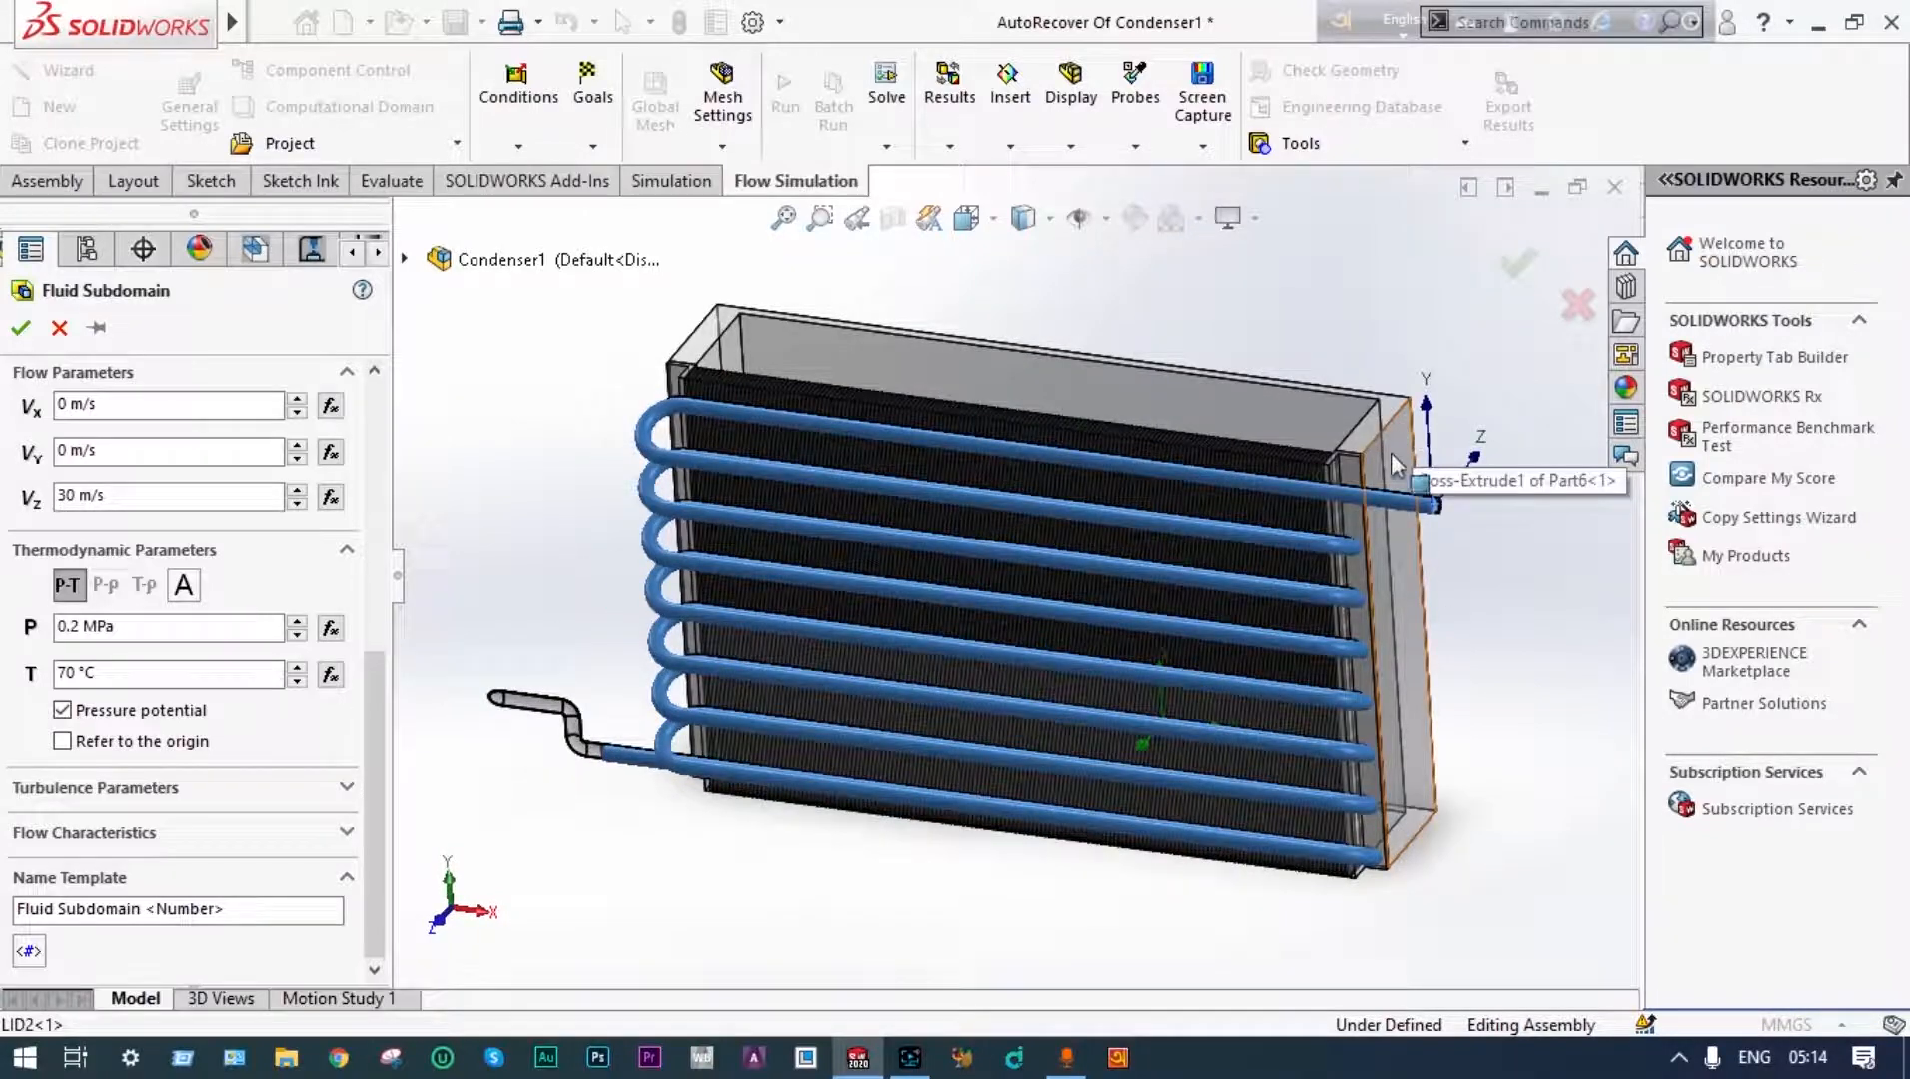
pyautogui.click(1512, 266)
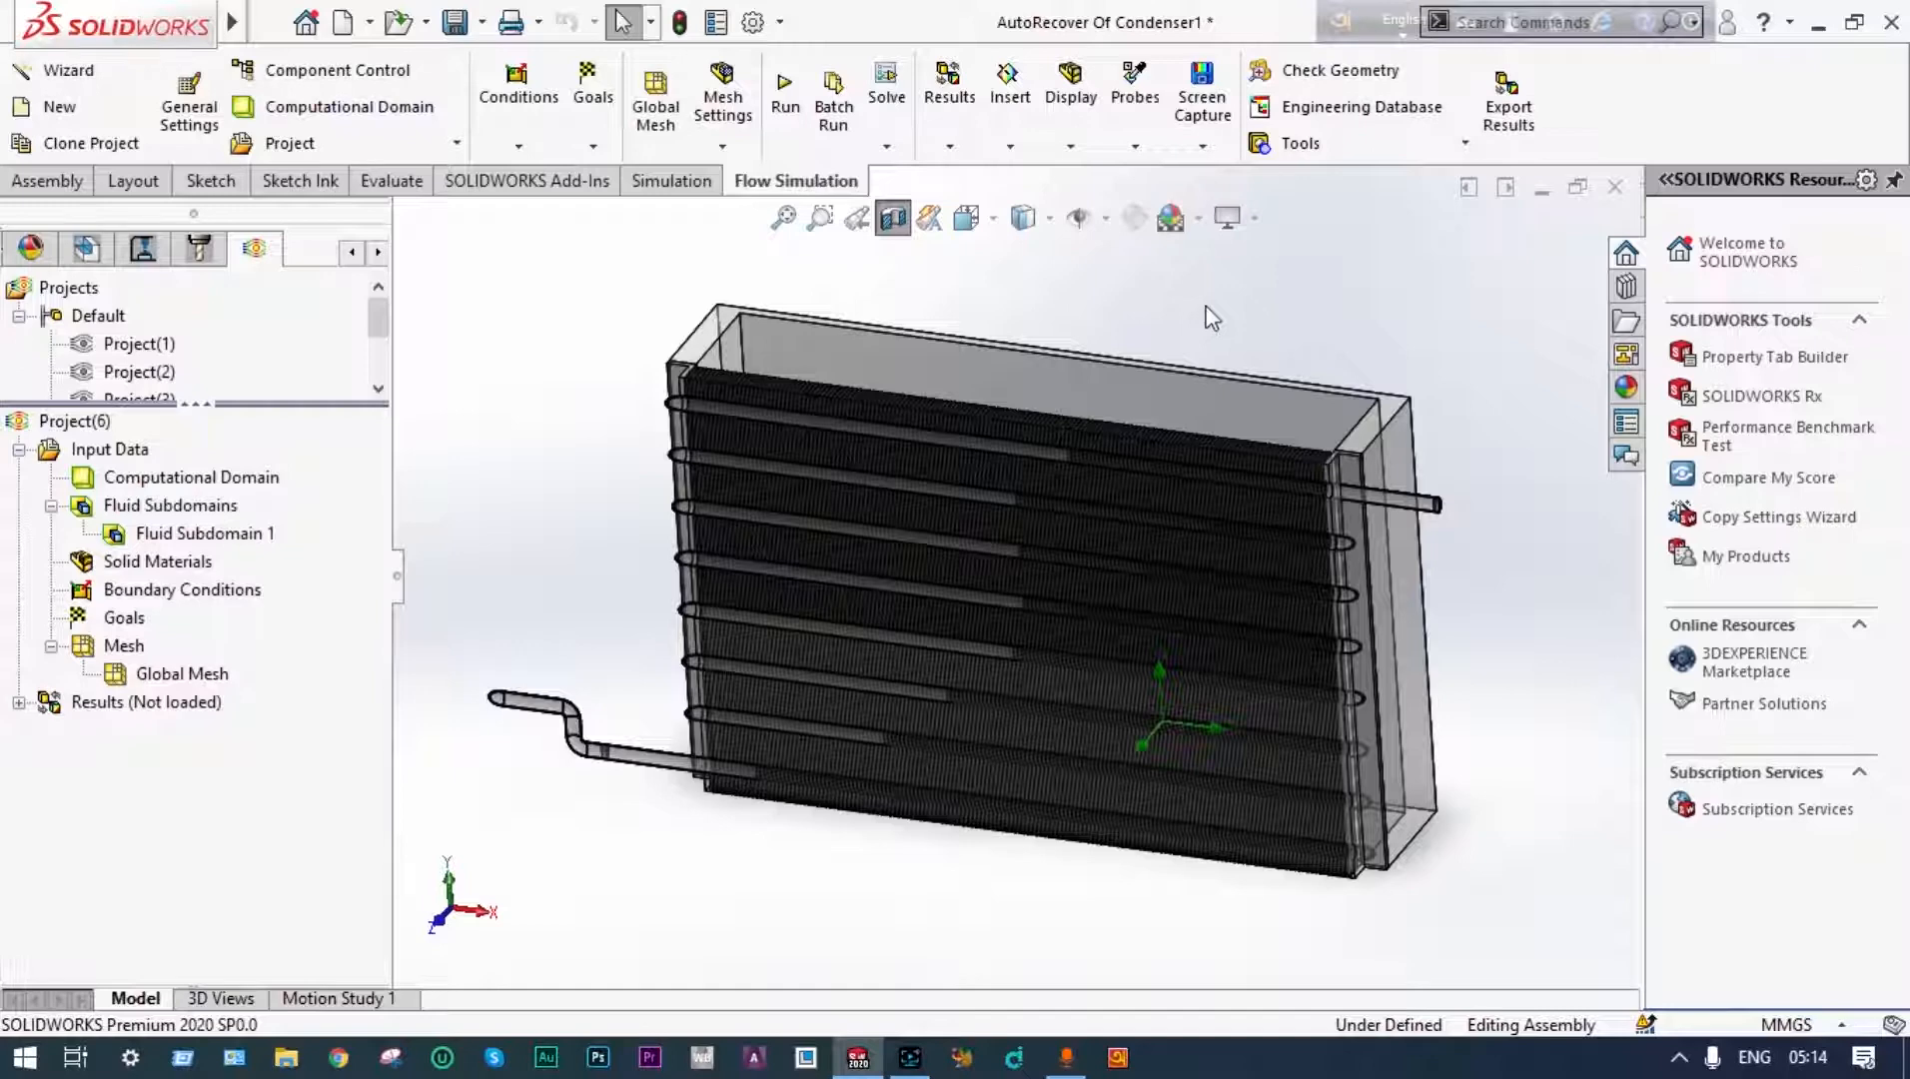
# Insert a second fluid subdomain with Refrigerant R-123 excluded and only Air kept, using the circular Part6 disc face in the housing as its region
pyautogui.moveTo(1210, 318); pyautogui.dragTo(1109, 419, button='middle')
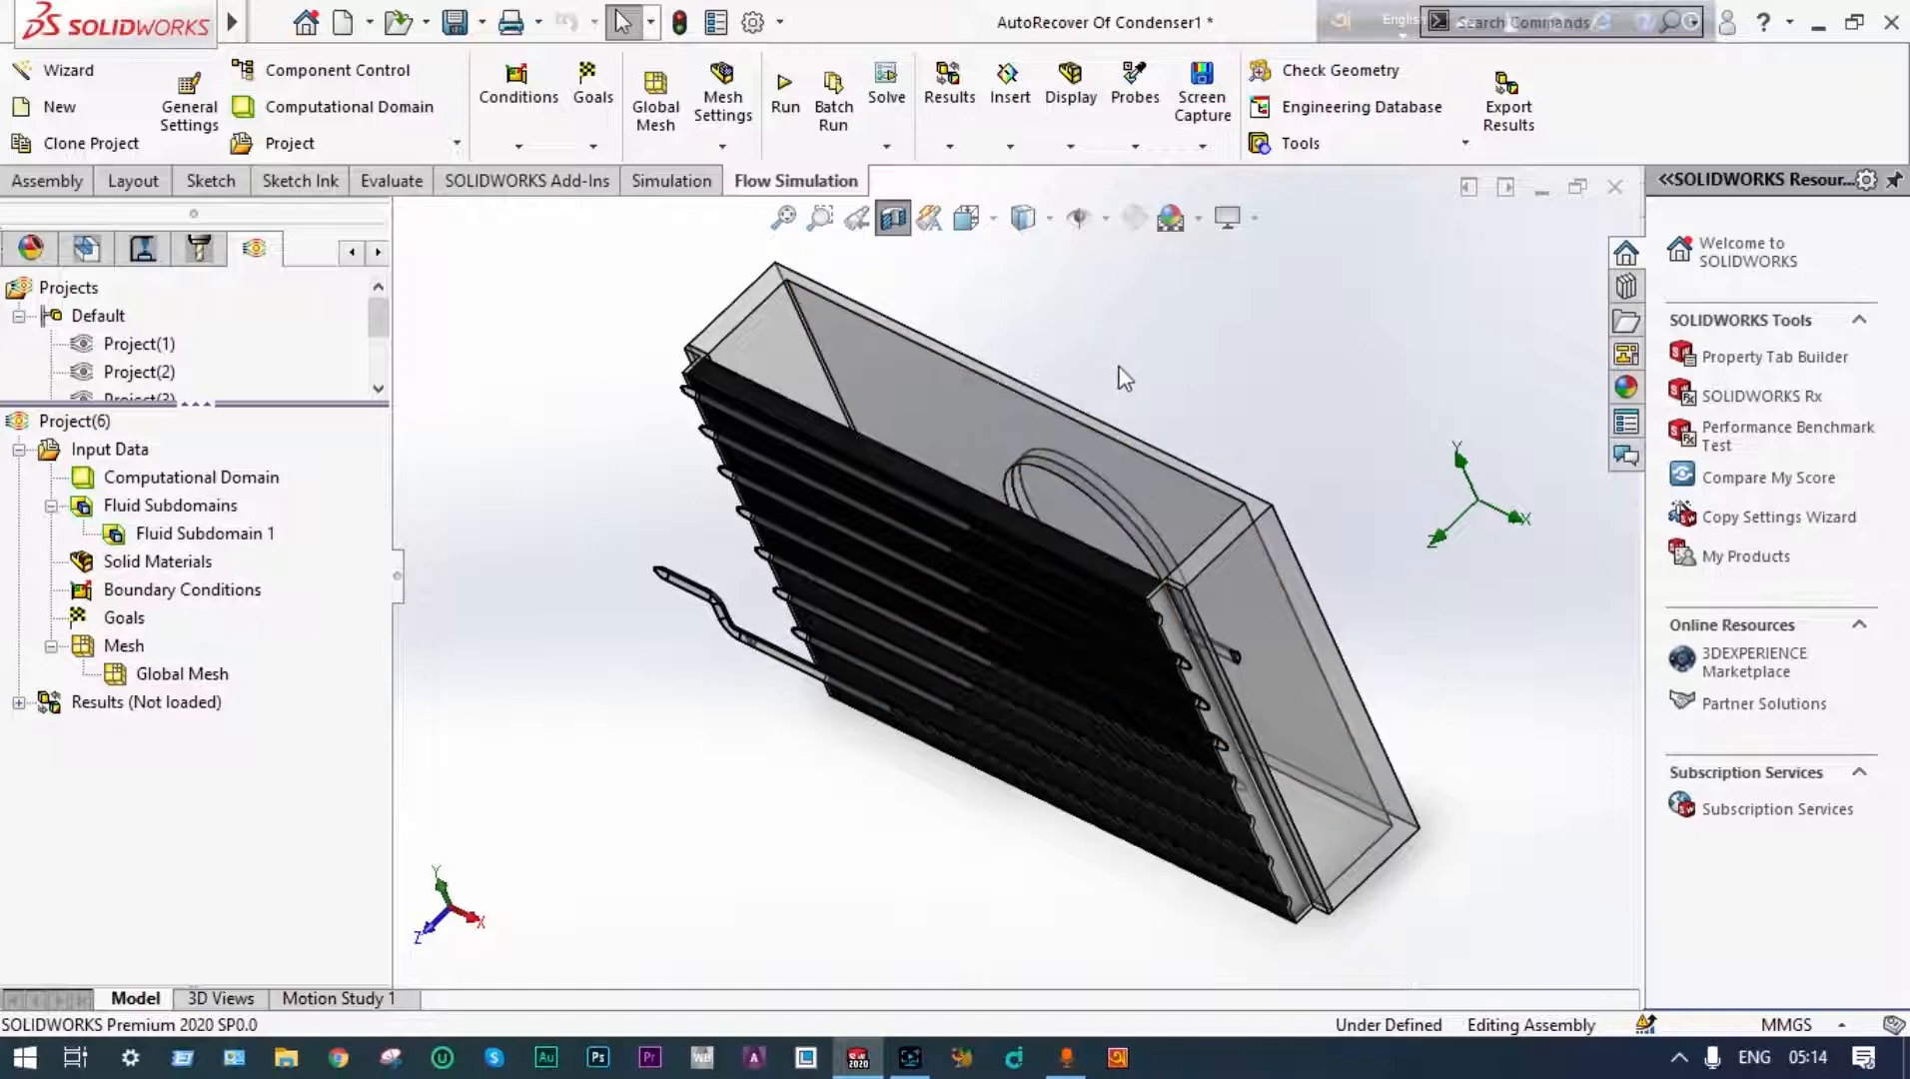
pyautogui.moveTo(1124, 378); pyautogui.dragTo(1139, 352, button='middle')
pyautogui.press('Escape')
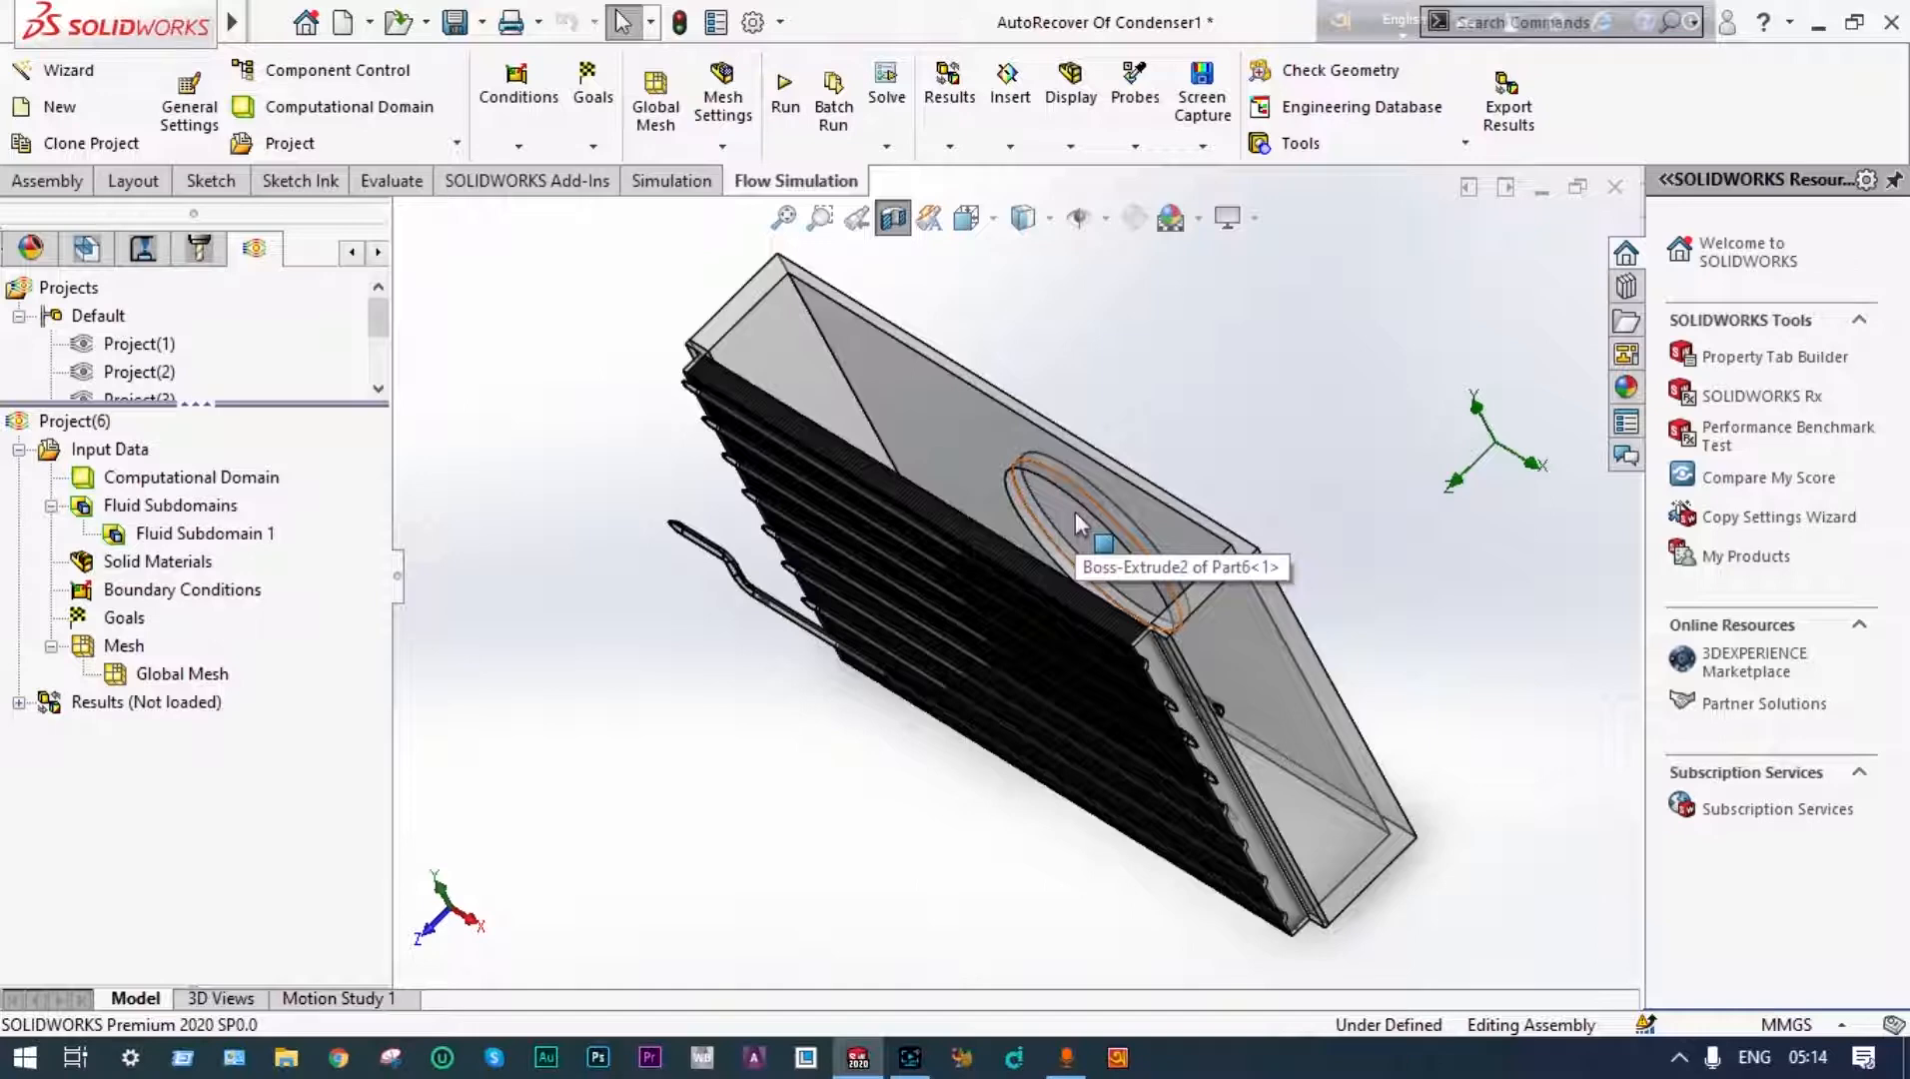
pyautogui.rightClick(212, 513)
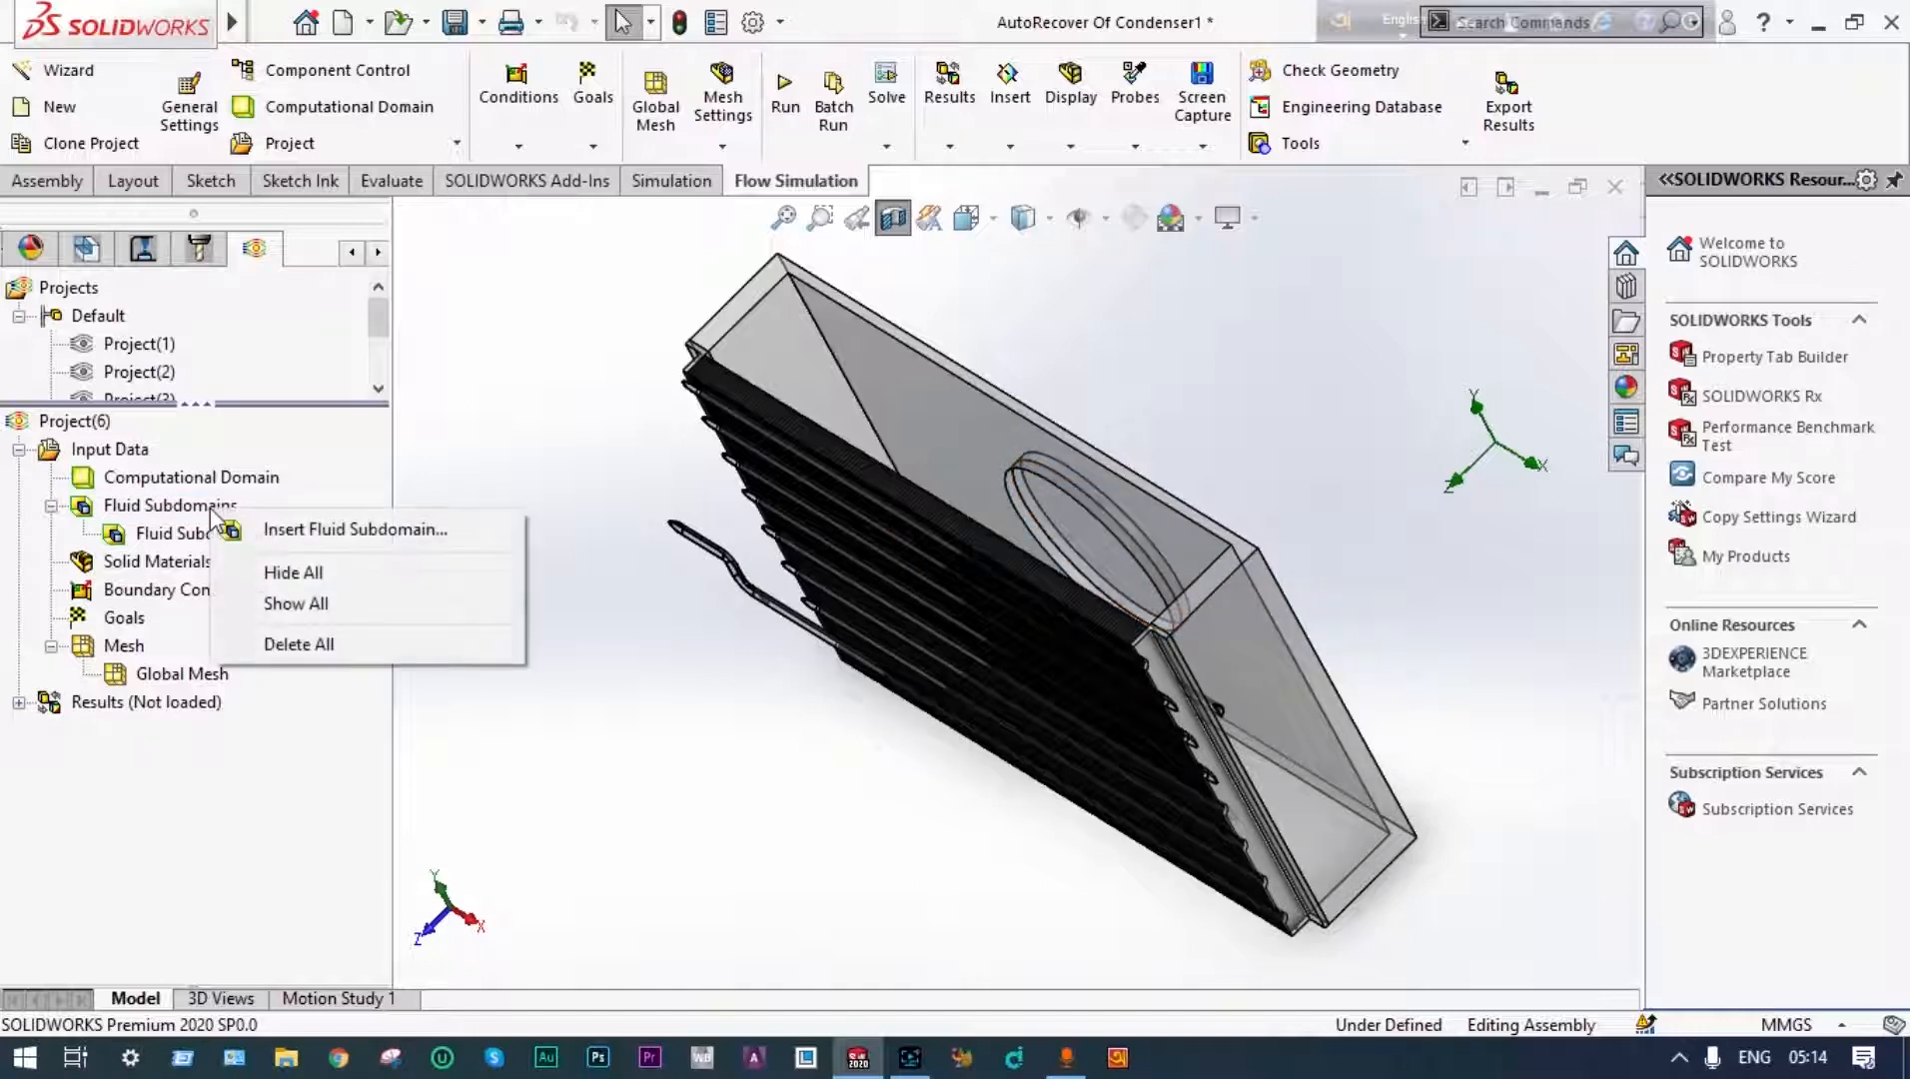
pyautogui.click(285, 532)
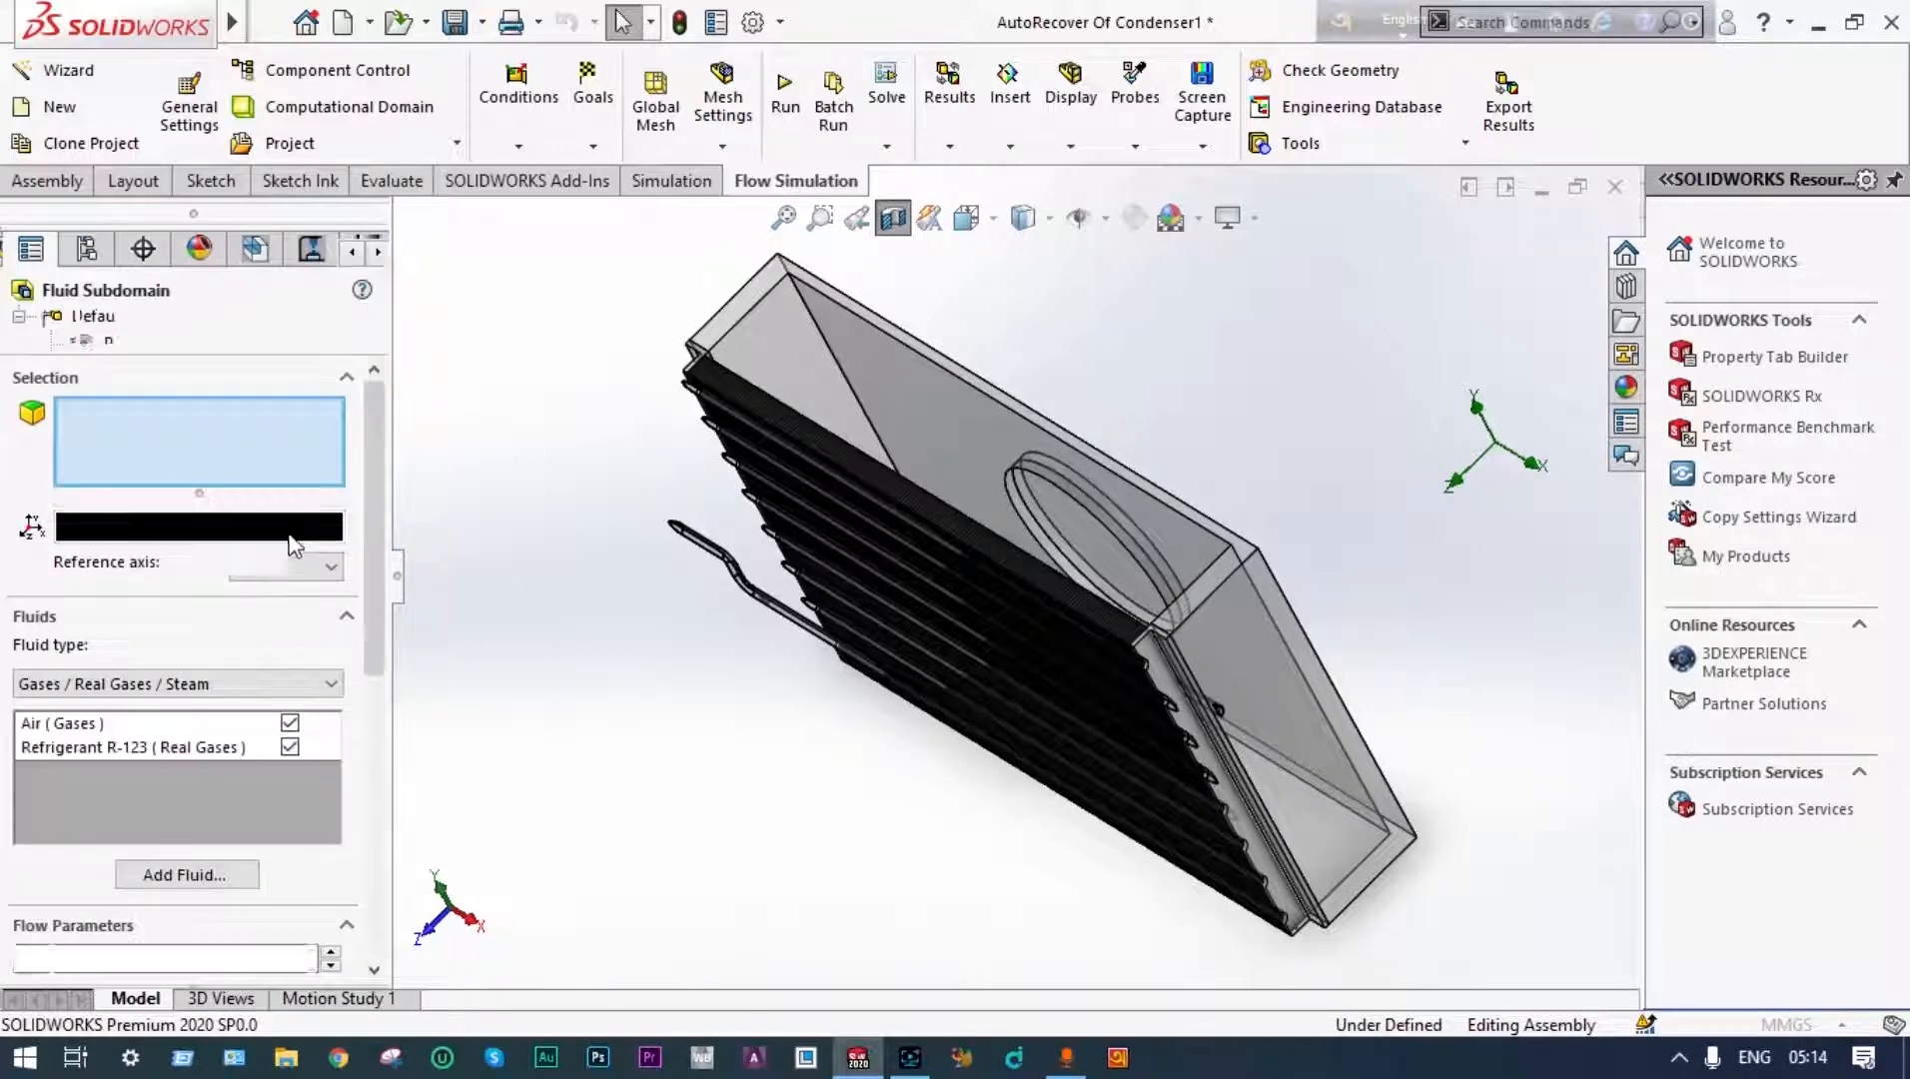
pyautogui.click(289, 747)
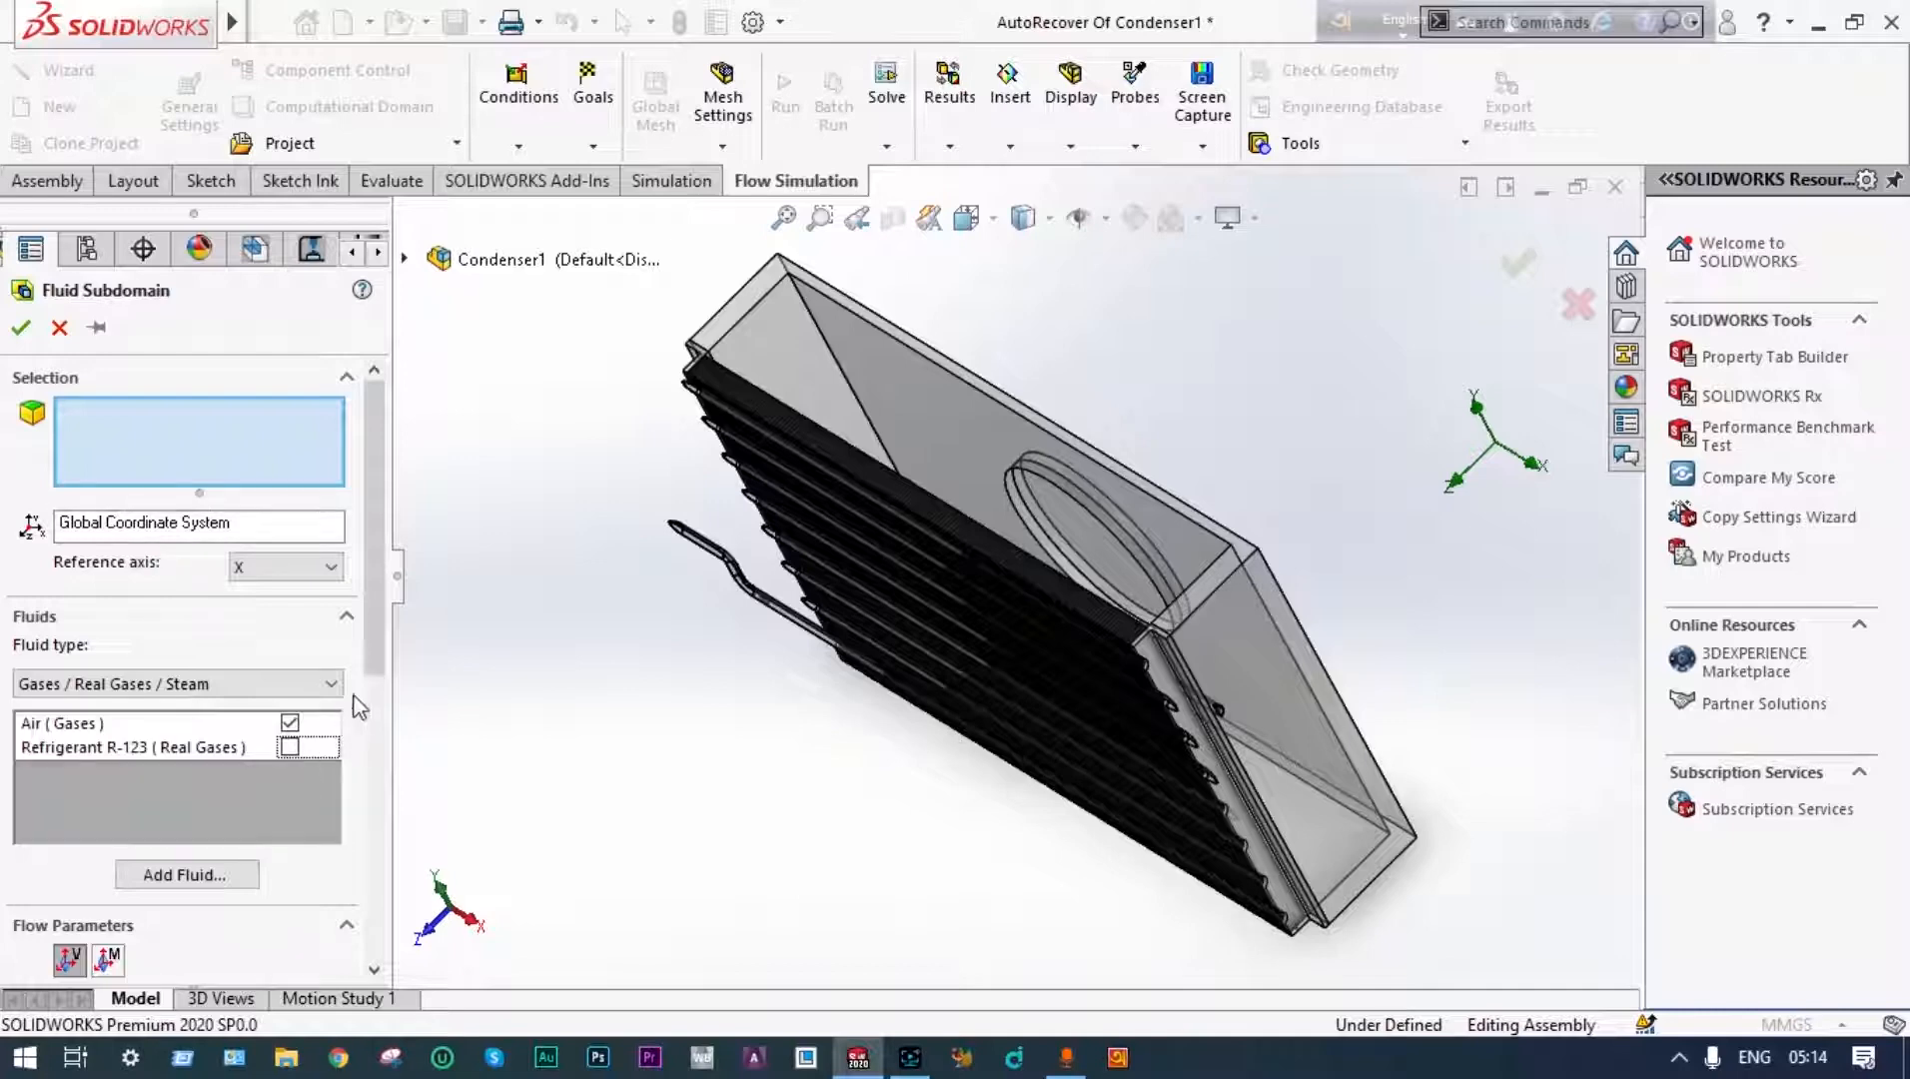
pyautogui.moveTo(382, 639); pyautogui.dragTo(399, 827)
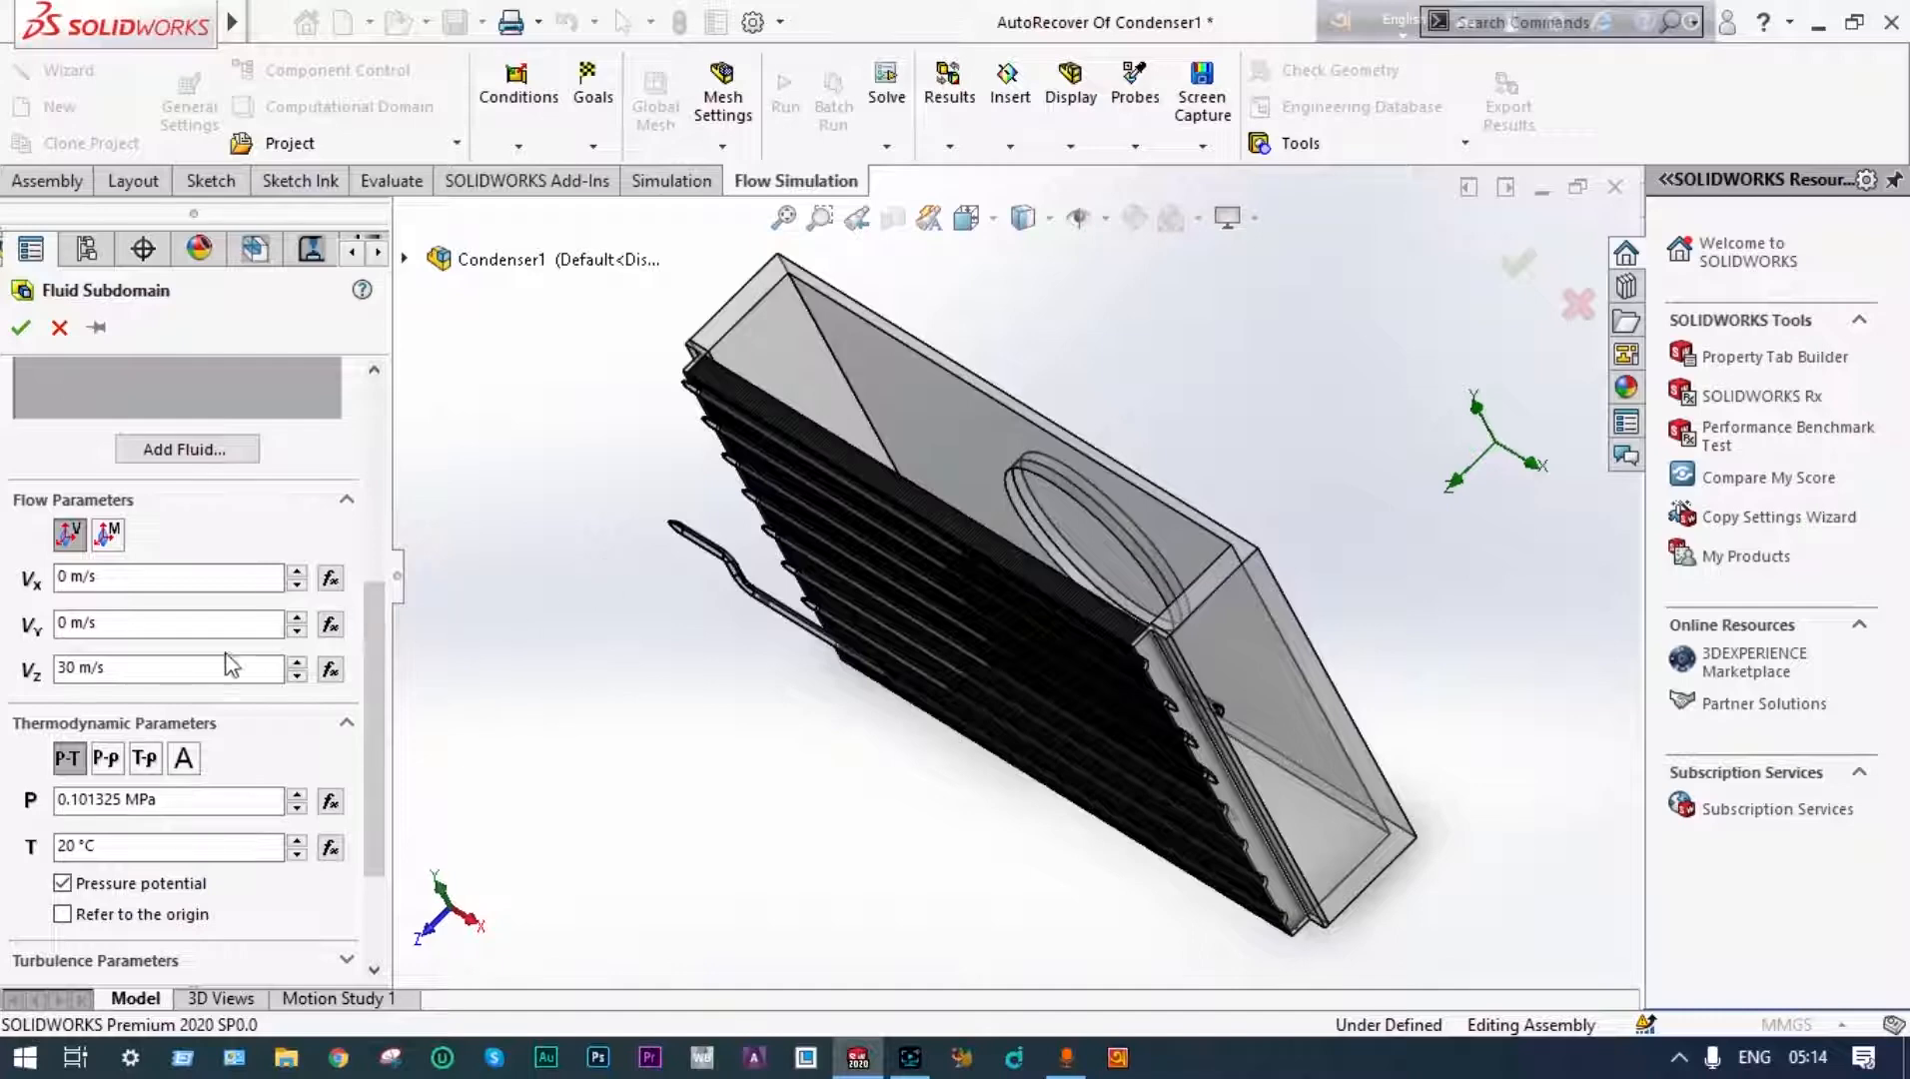
pyautogui.click(1100, 535)
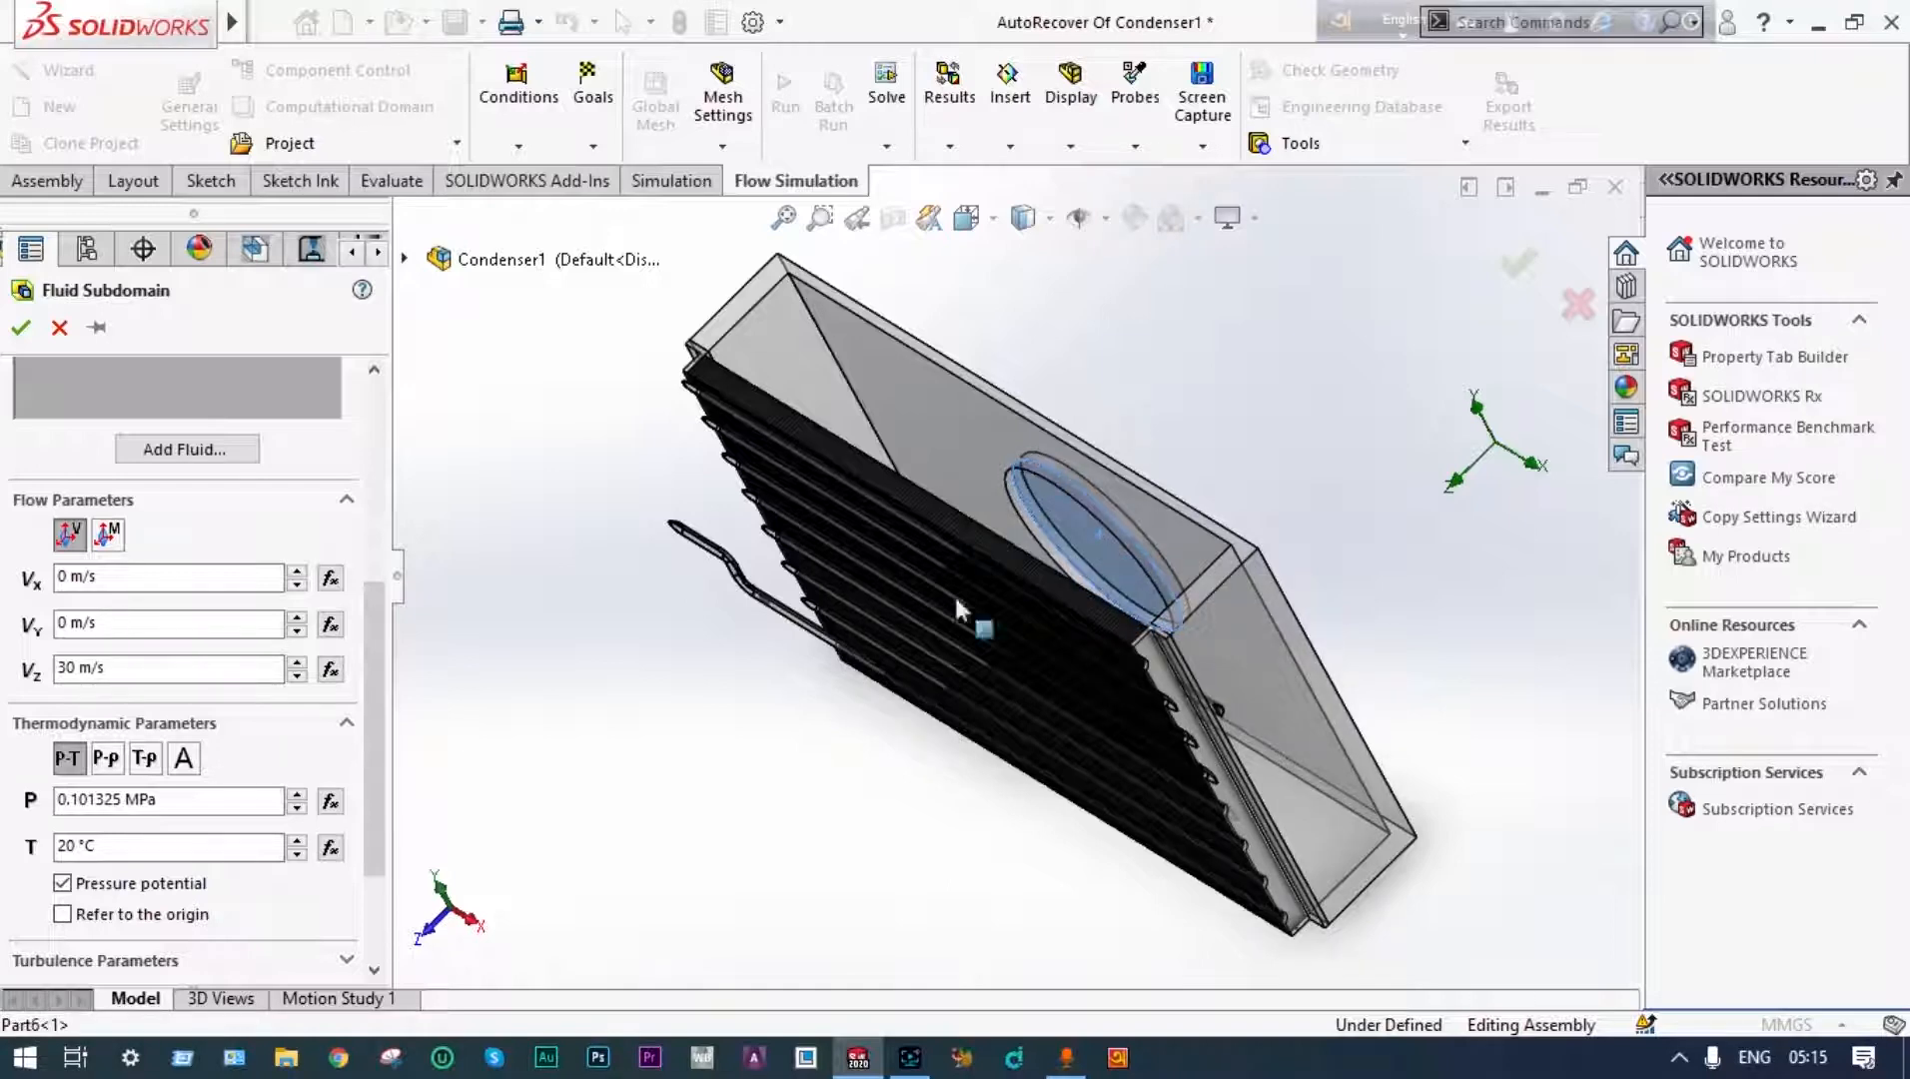
# Turn off the section view to restore the whole condenser
pyautogui.scroll(3, 699, 721)
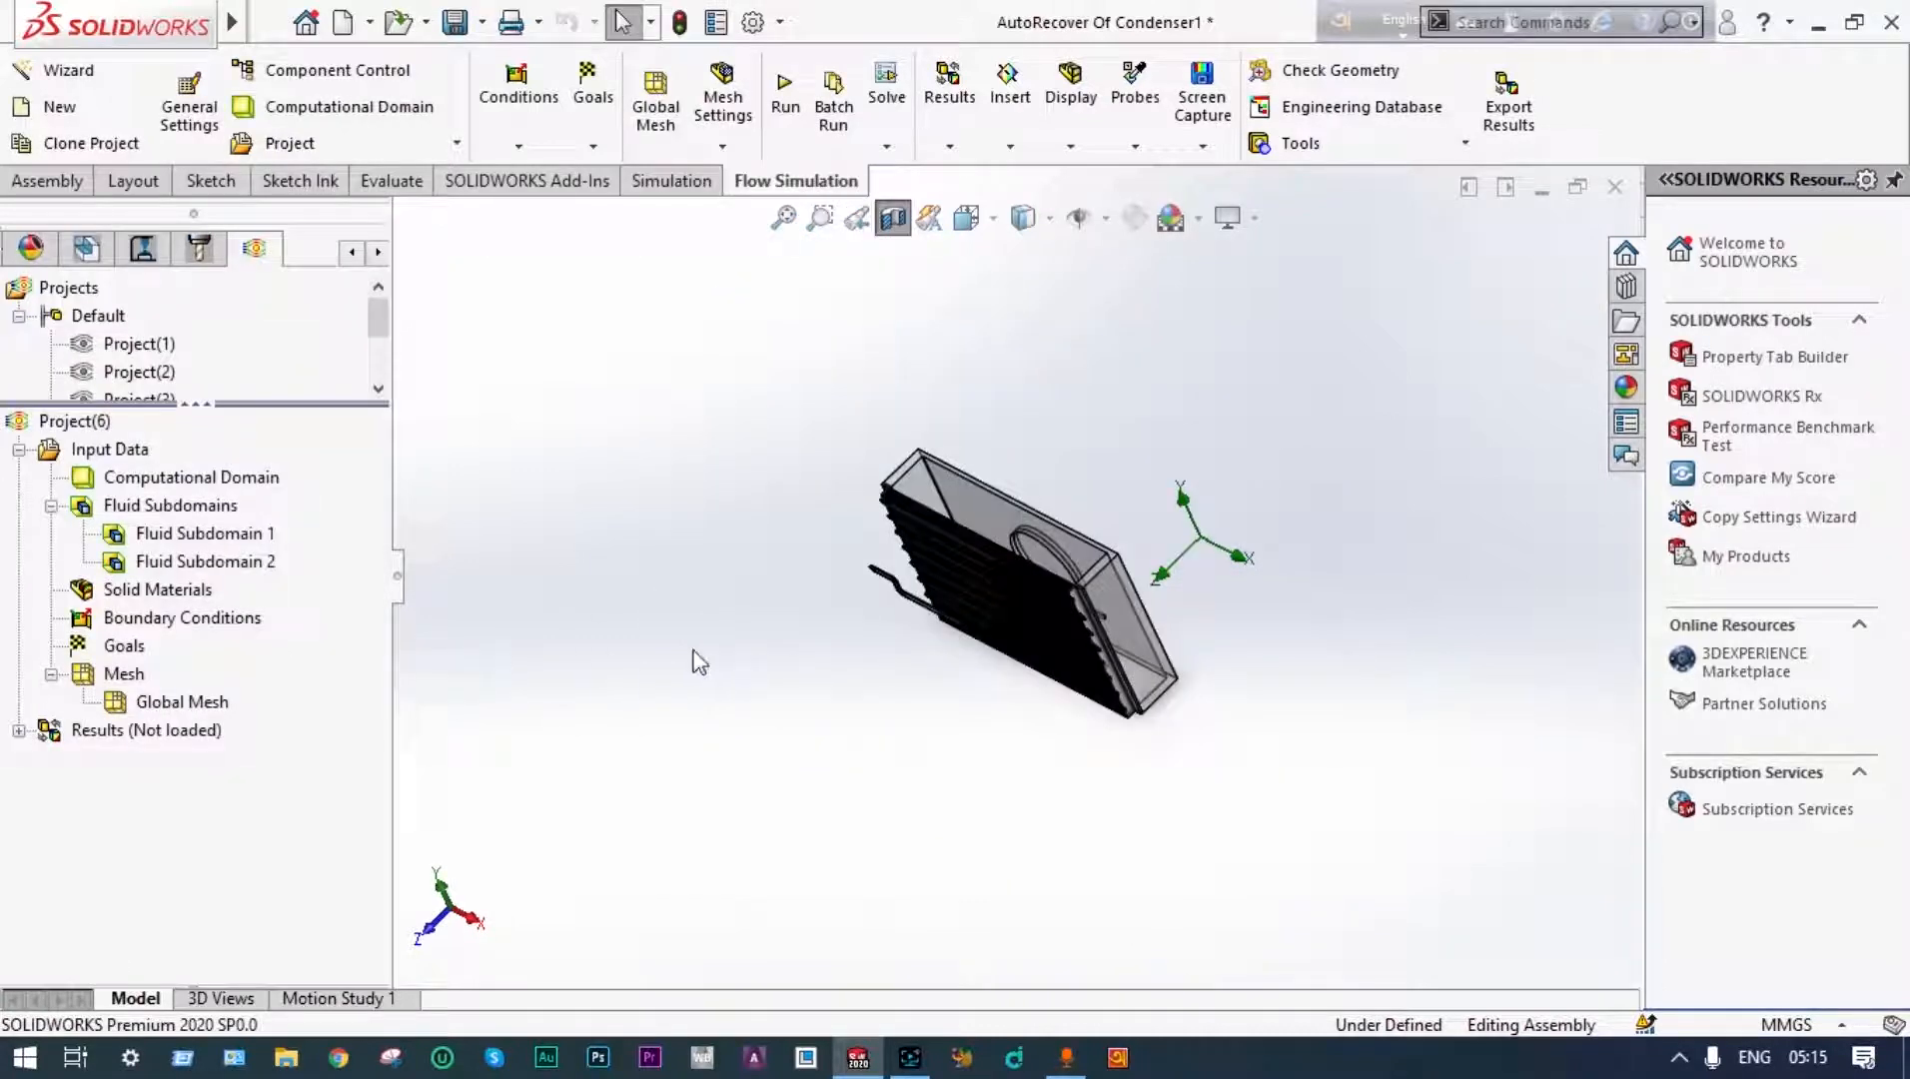
pyautogui.scroll(-1, 691, 649)
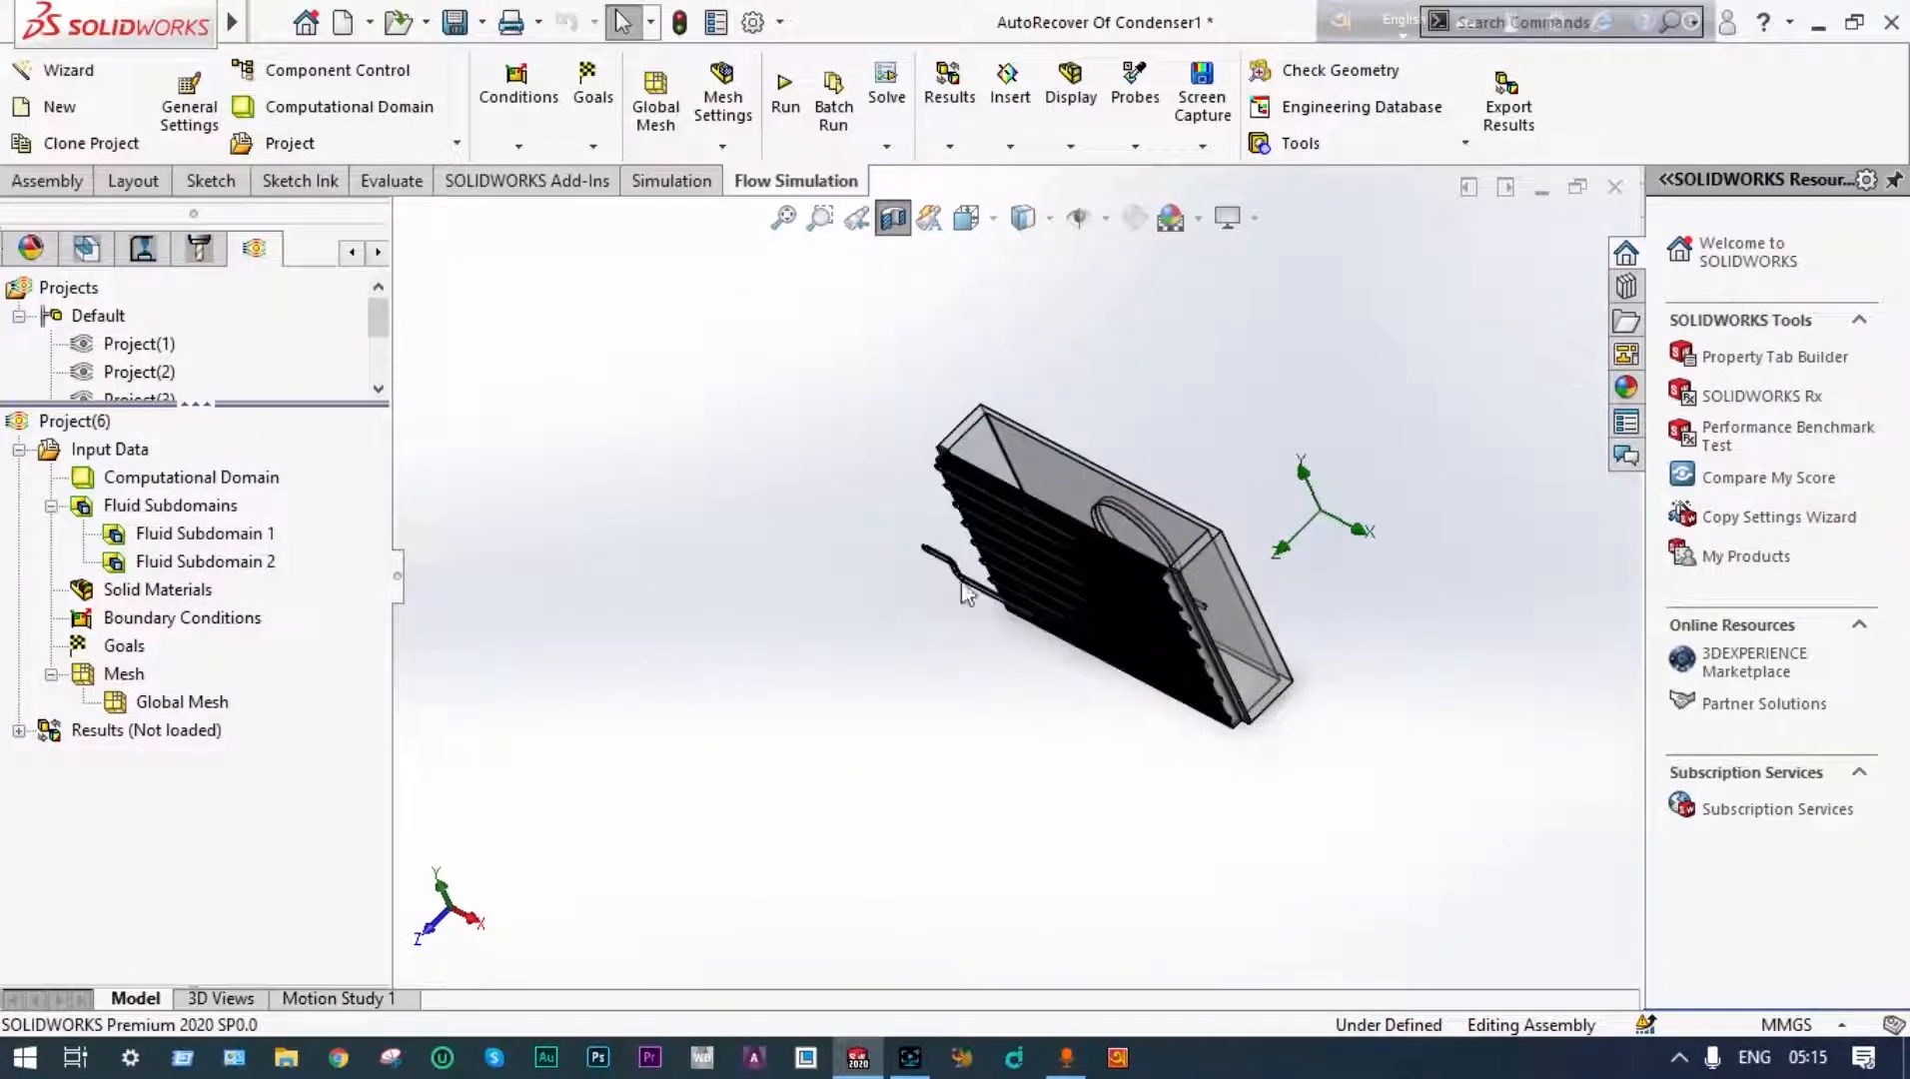
pyautogui.scroll(-1, 1351, 480)
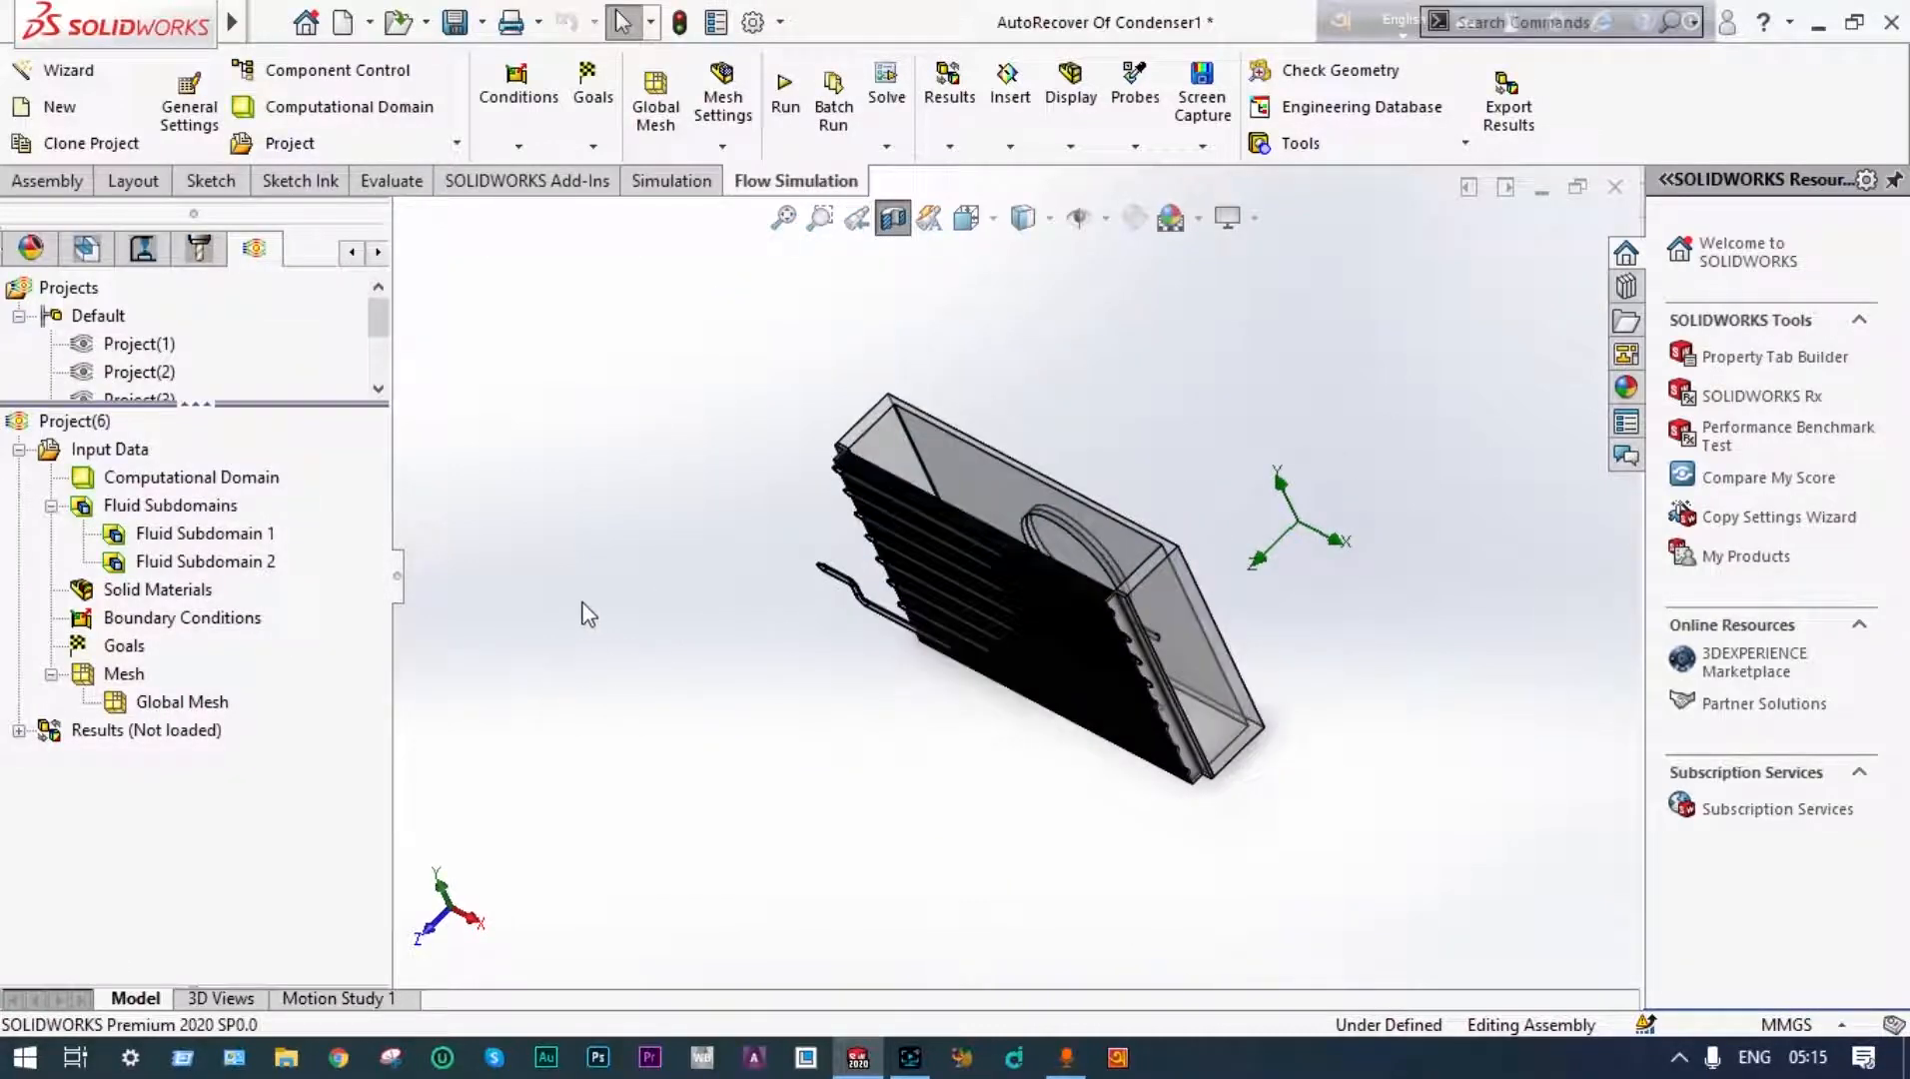
pyautogui.click(894, 236)
pyautogui.moveTo(940, 339); pyautogui.dragTo(956, 326, button='middle')
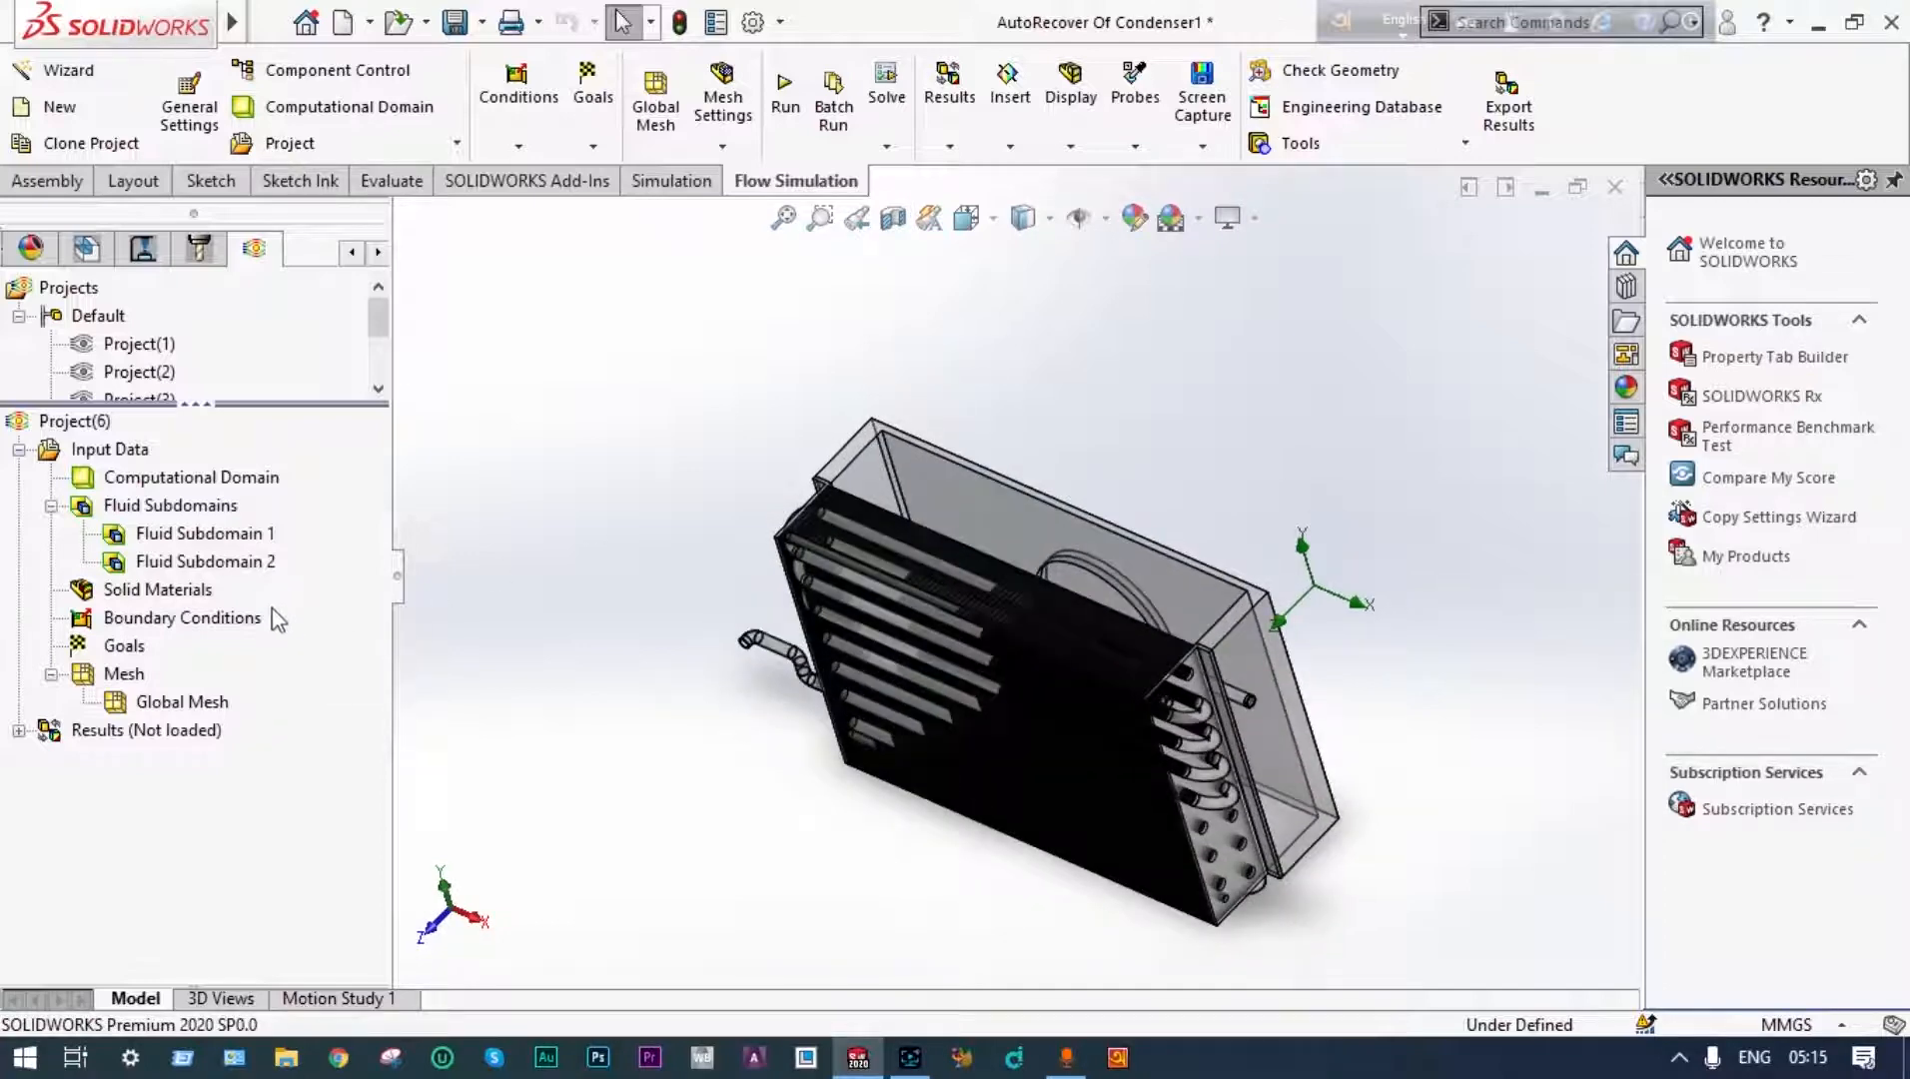
# Insert a solid material assigning the pre-defined metal Copper to the condenser's coil tube
pyautogui.rightClick(183, 593)
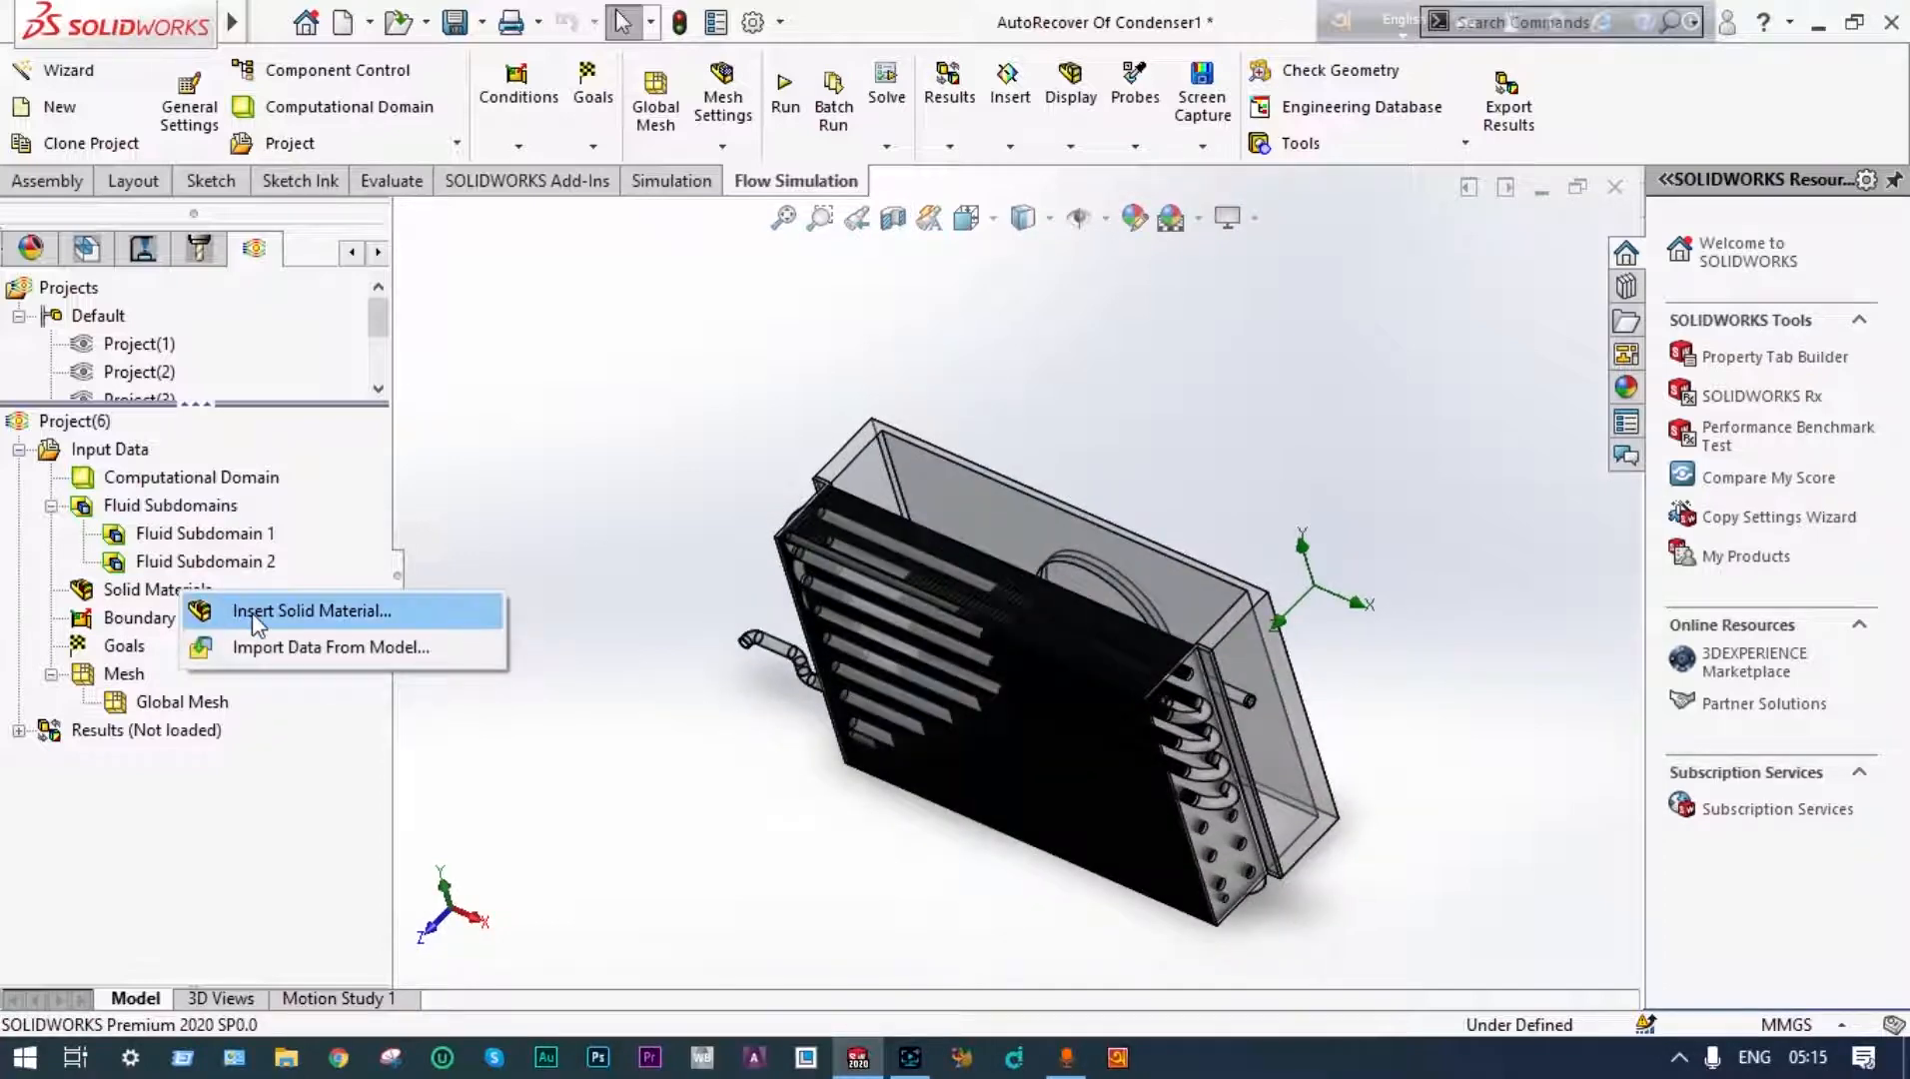
pyautogui.click(242, 612)
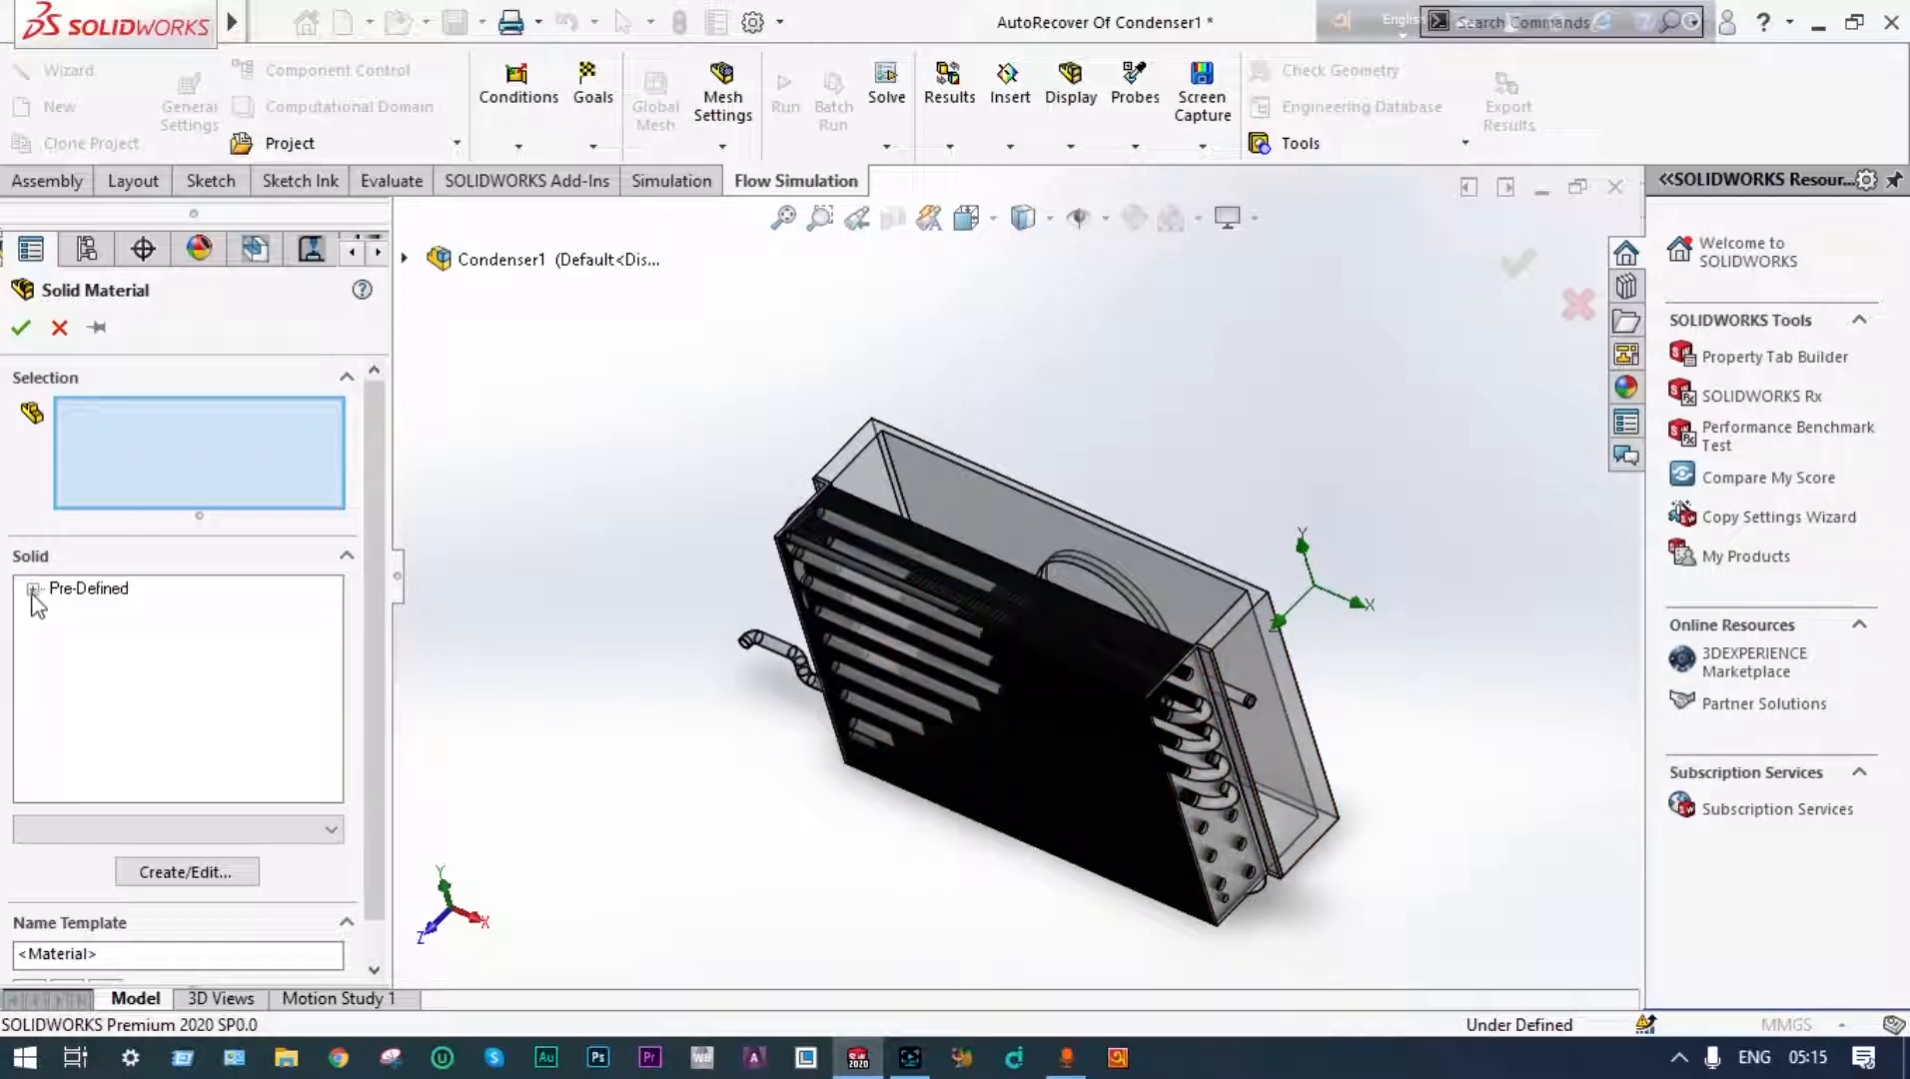
pyautogui.click(33, 589)
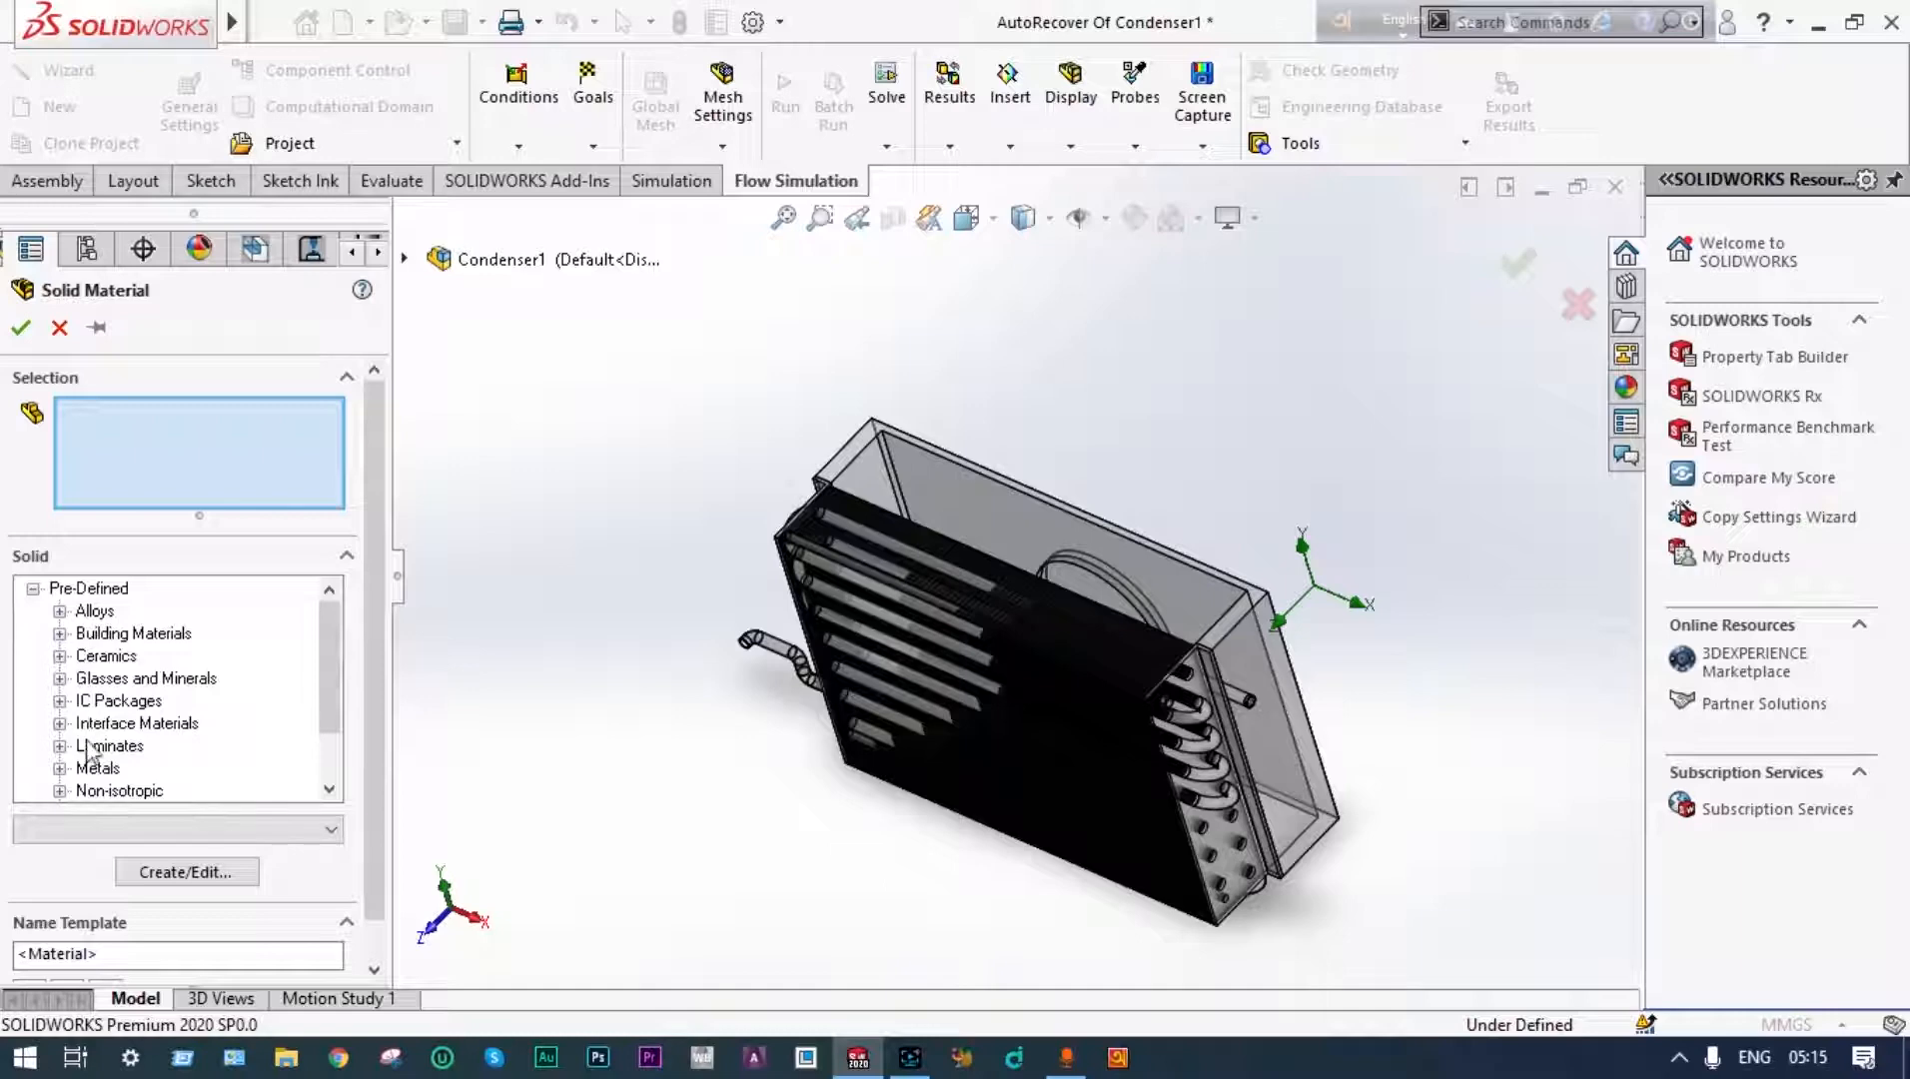
pyautogui.click(61, 767)
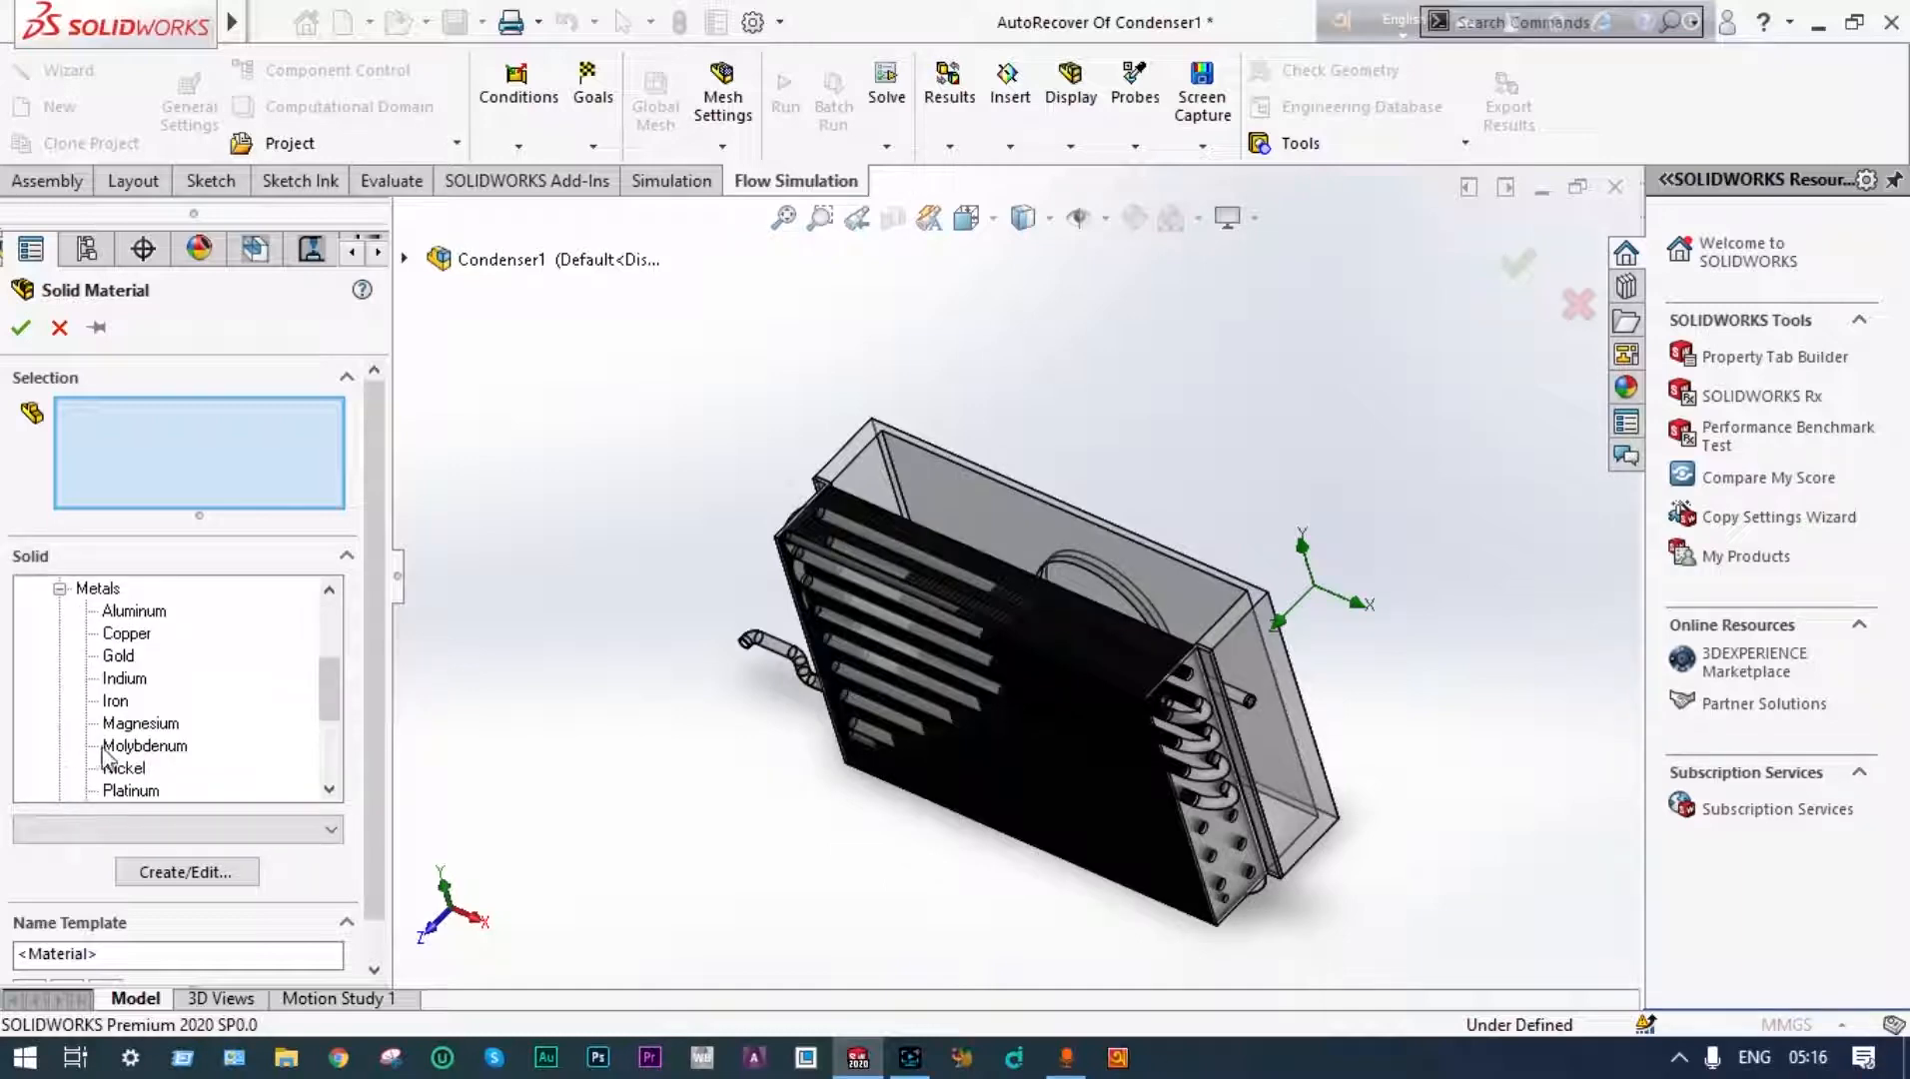
pyautogui.click(121, 641)
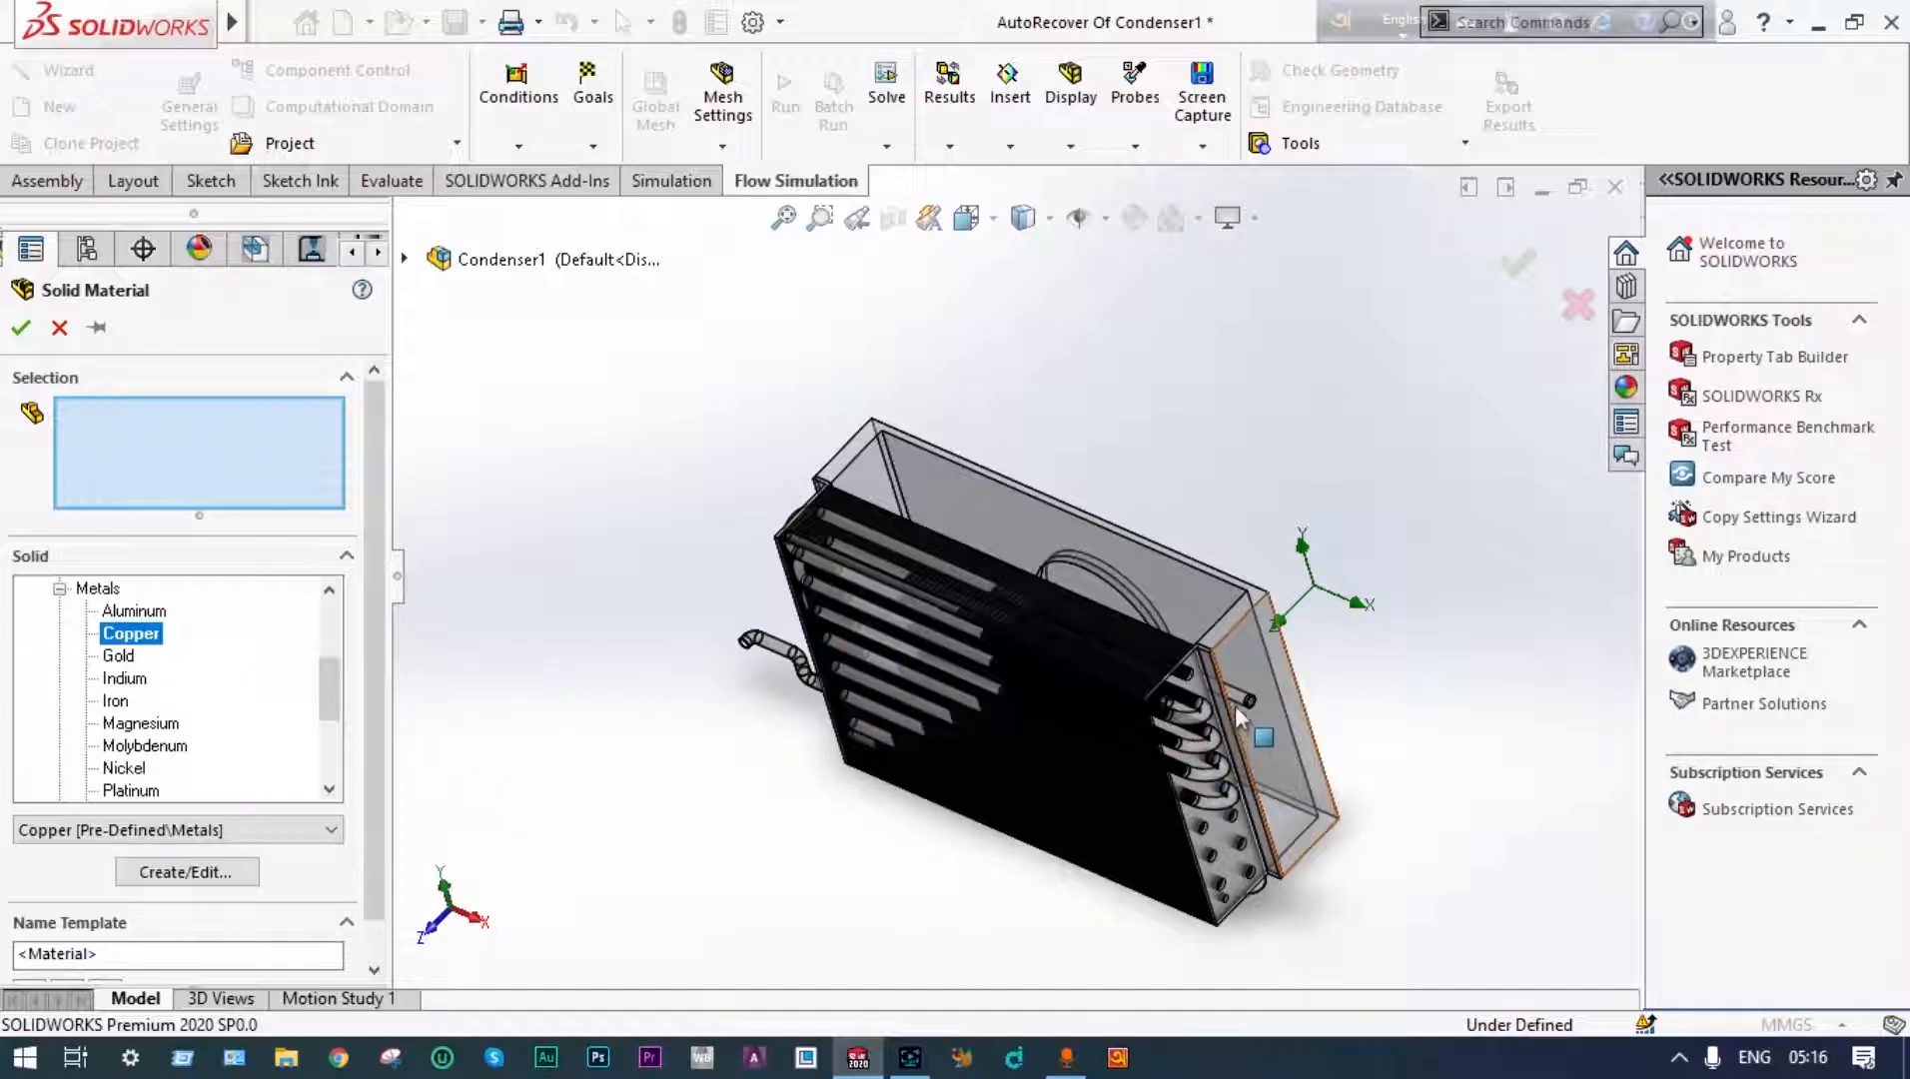
pyautogui.click(1238, 707)
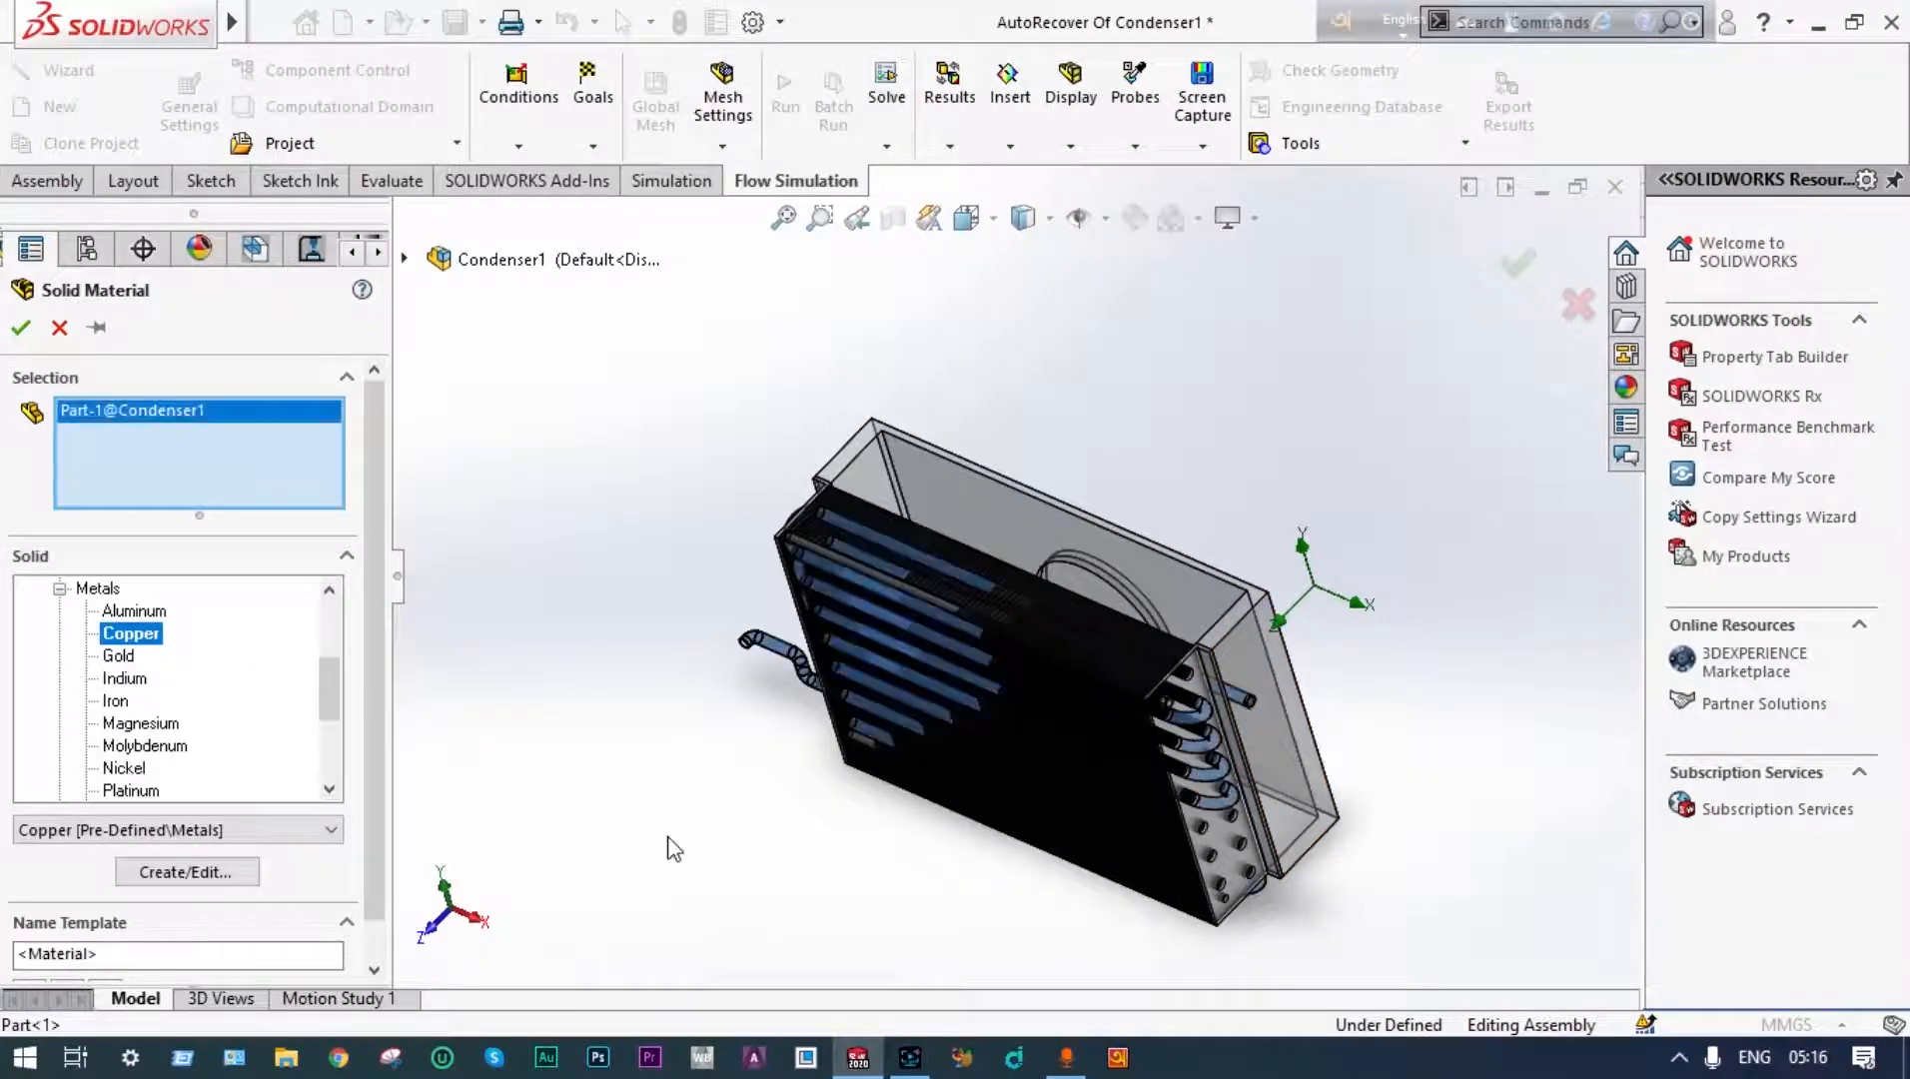
pyautogui.click(19, 332)
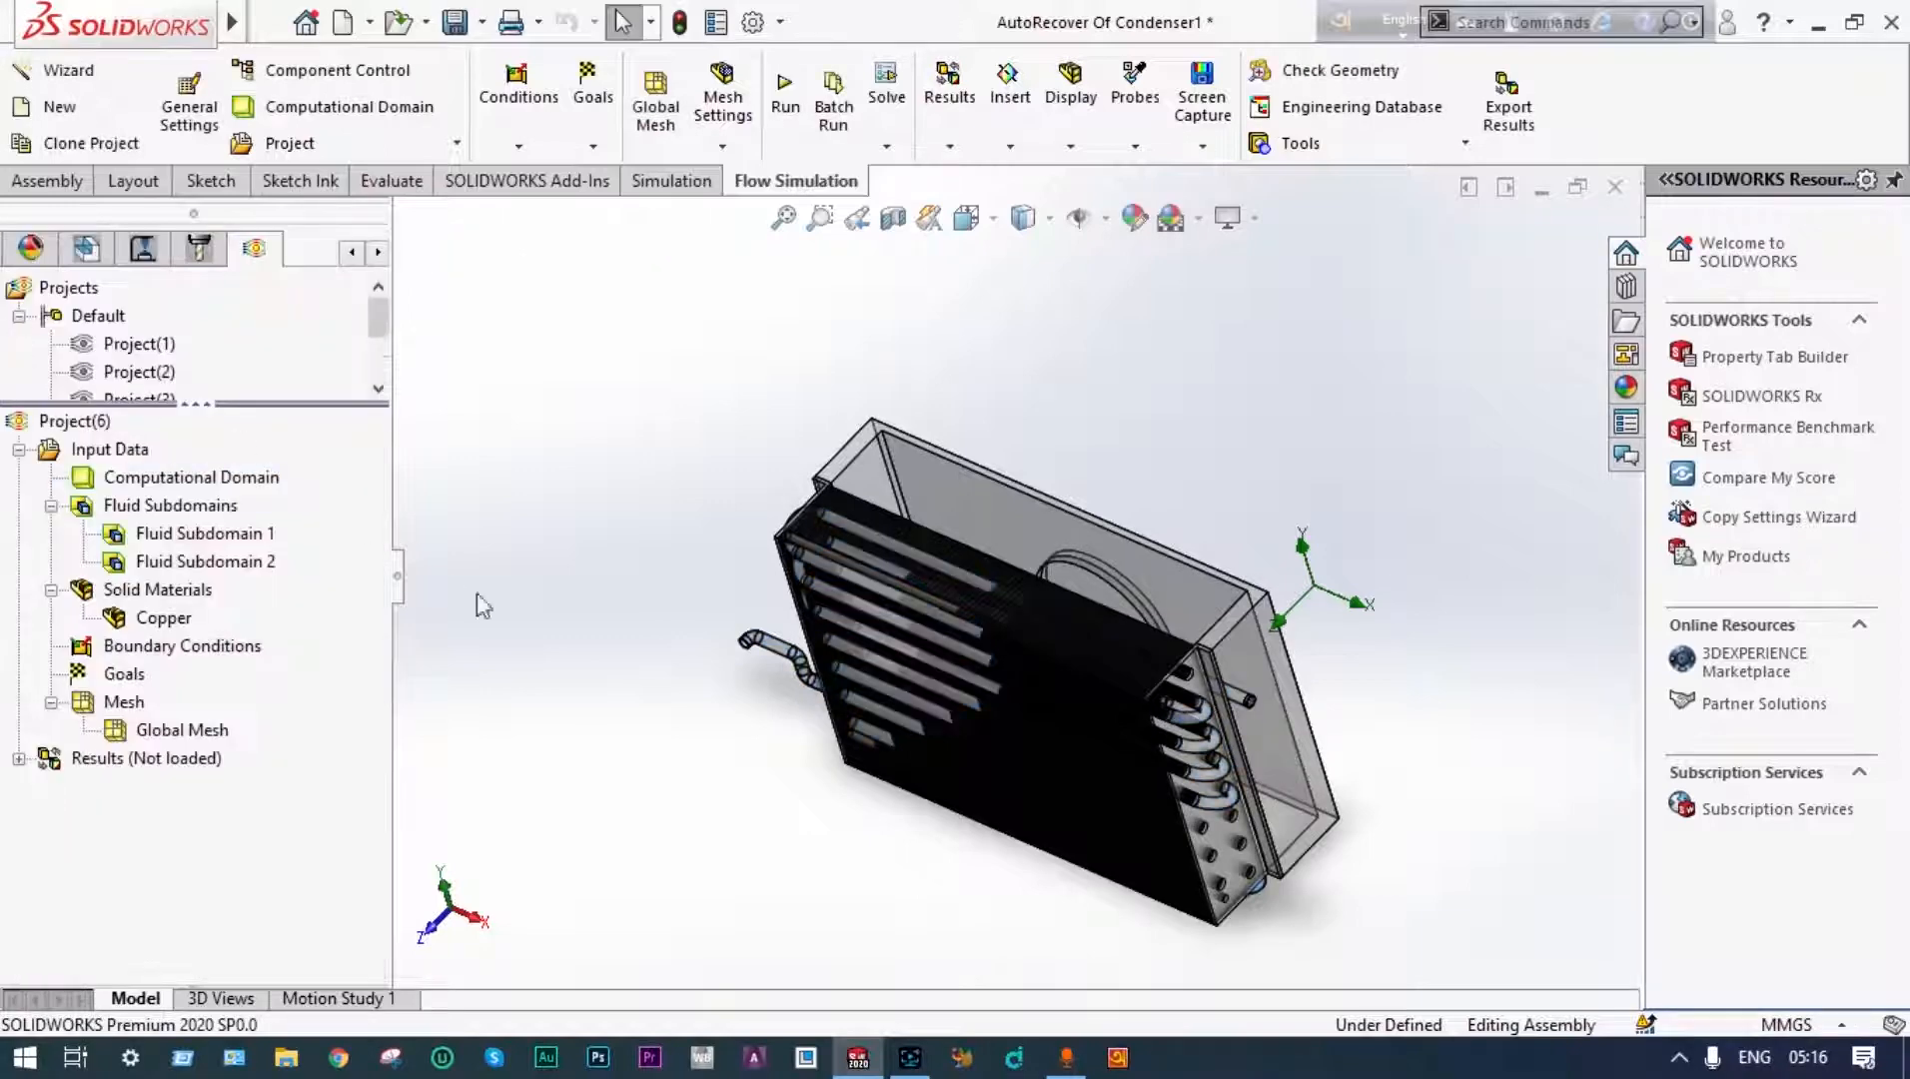
# Insert a solid material assigning the pre-defined alloy Aluminum 6061 to the condenser's fins and surrounding housing
pyautogui.moveTo(552, 661); pyautogui.dragTo(559, 615, button='middle')
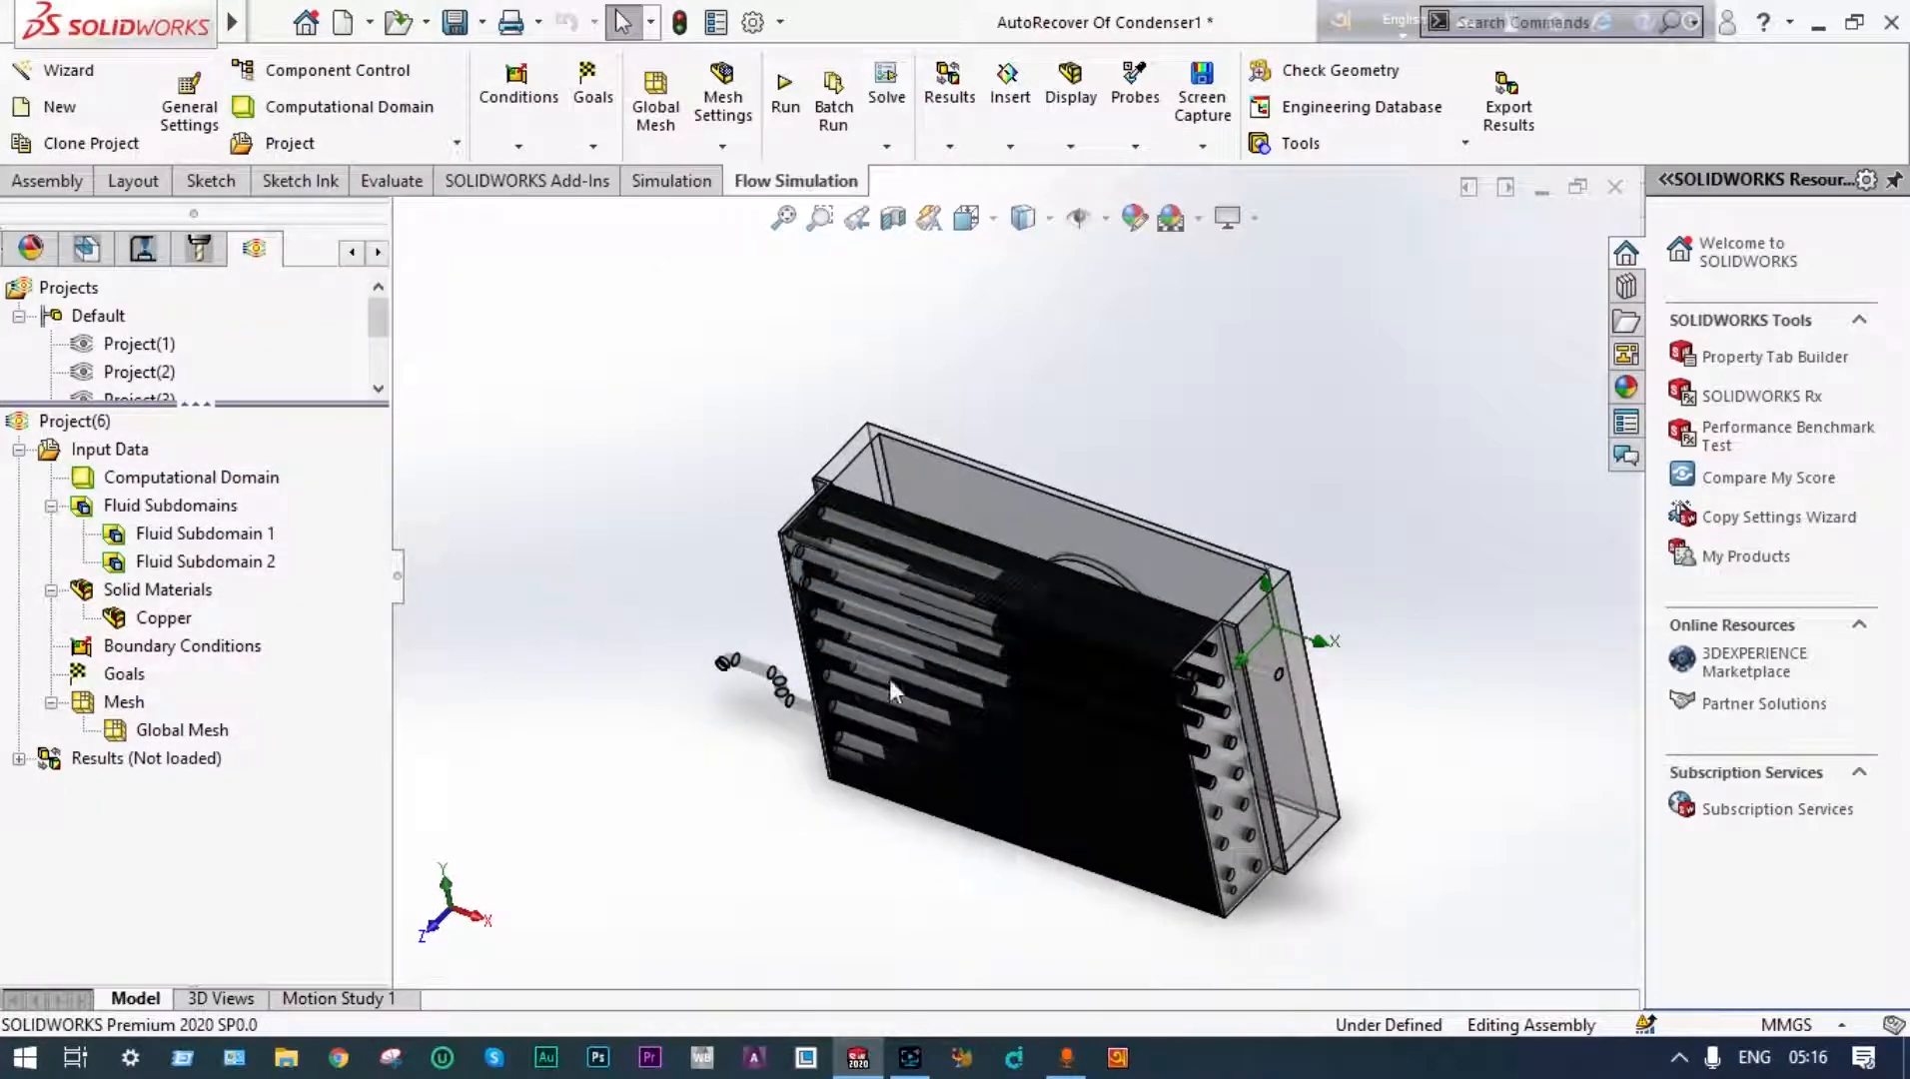
pyautogui.rightClick(181, 593)
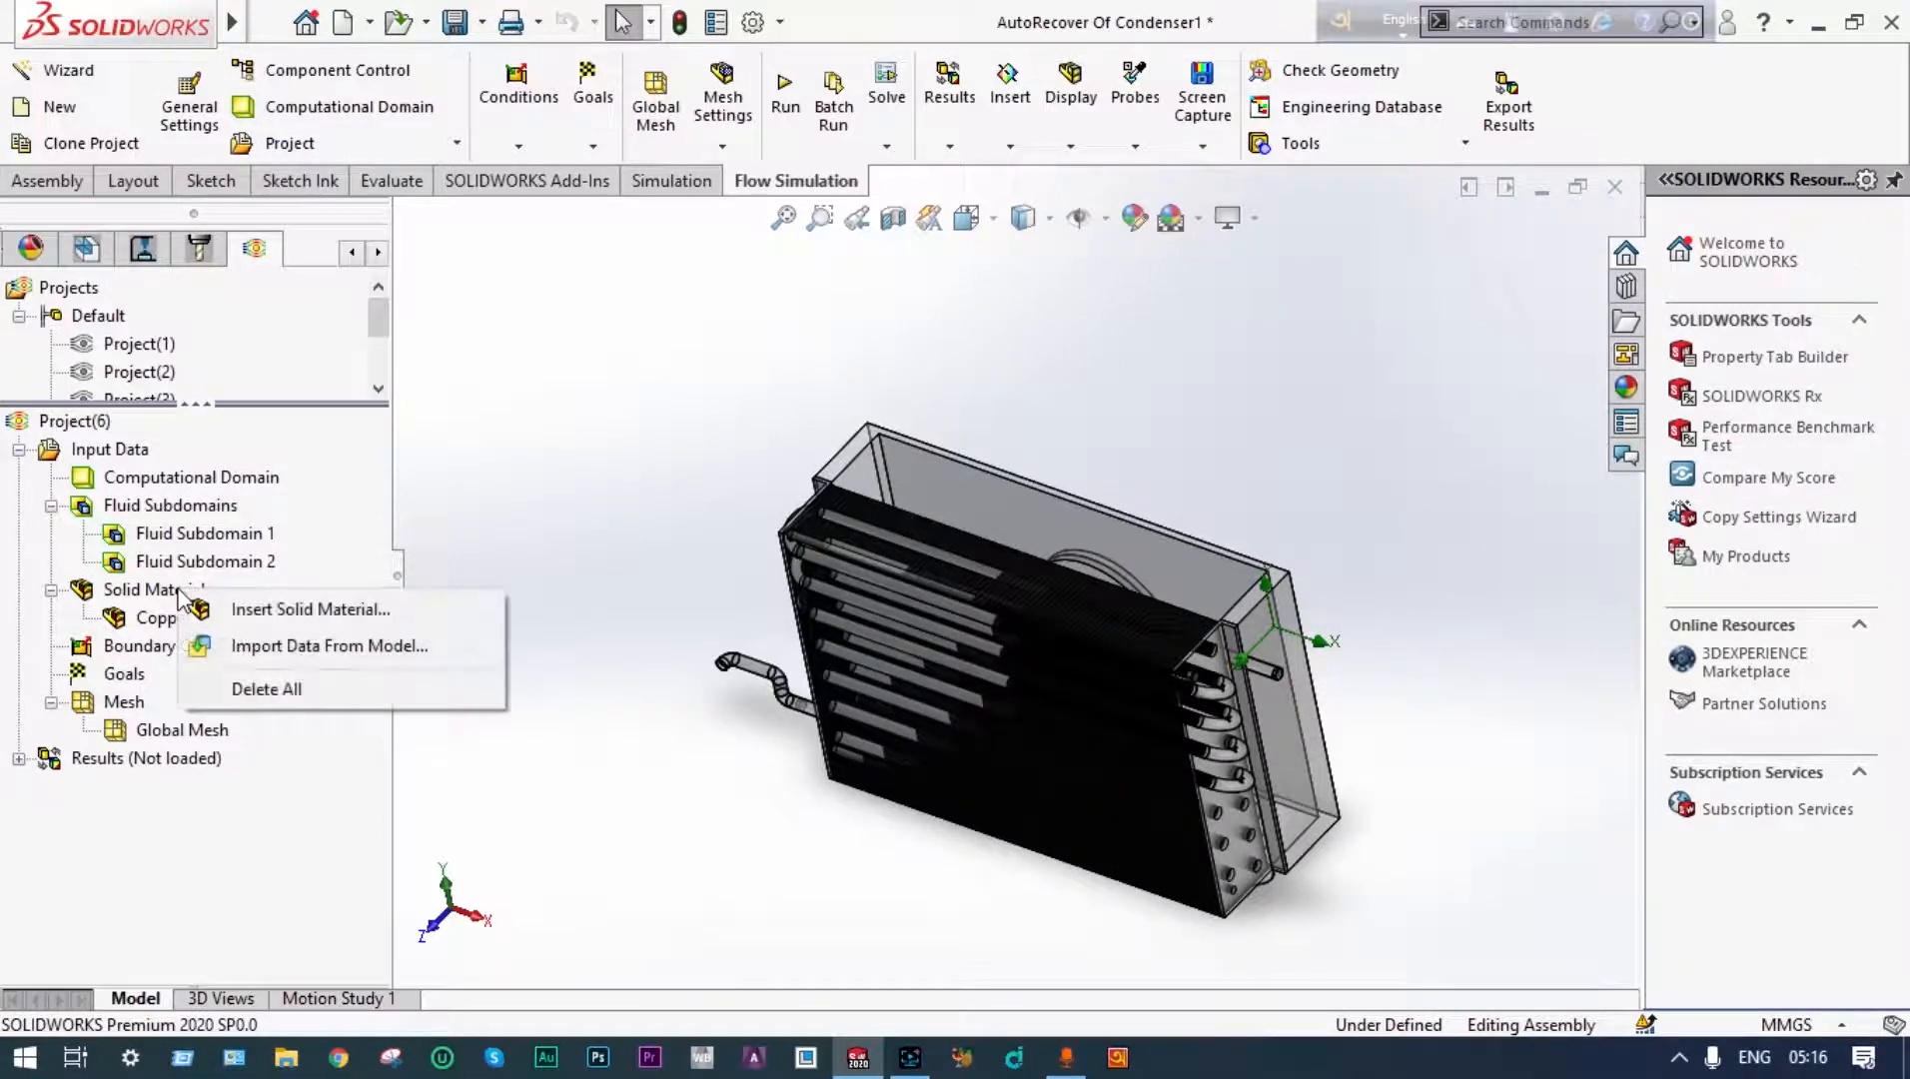
pyautogui.click(296, 611)
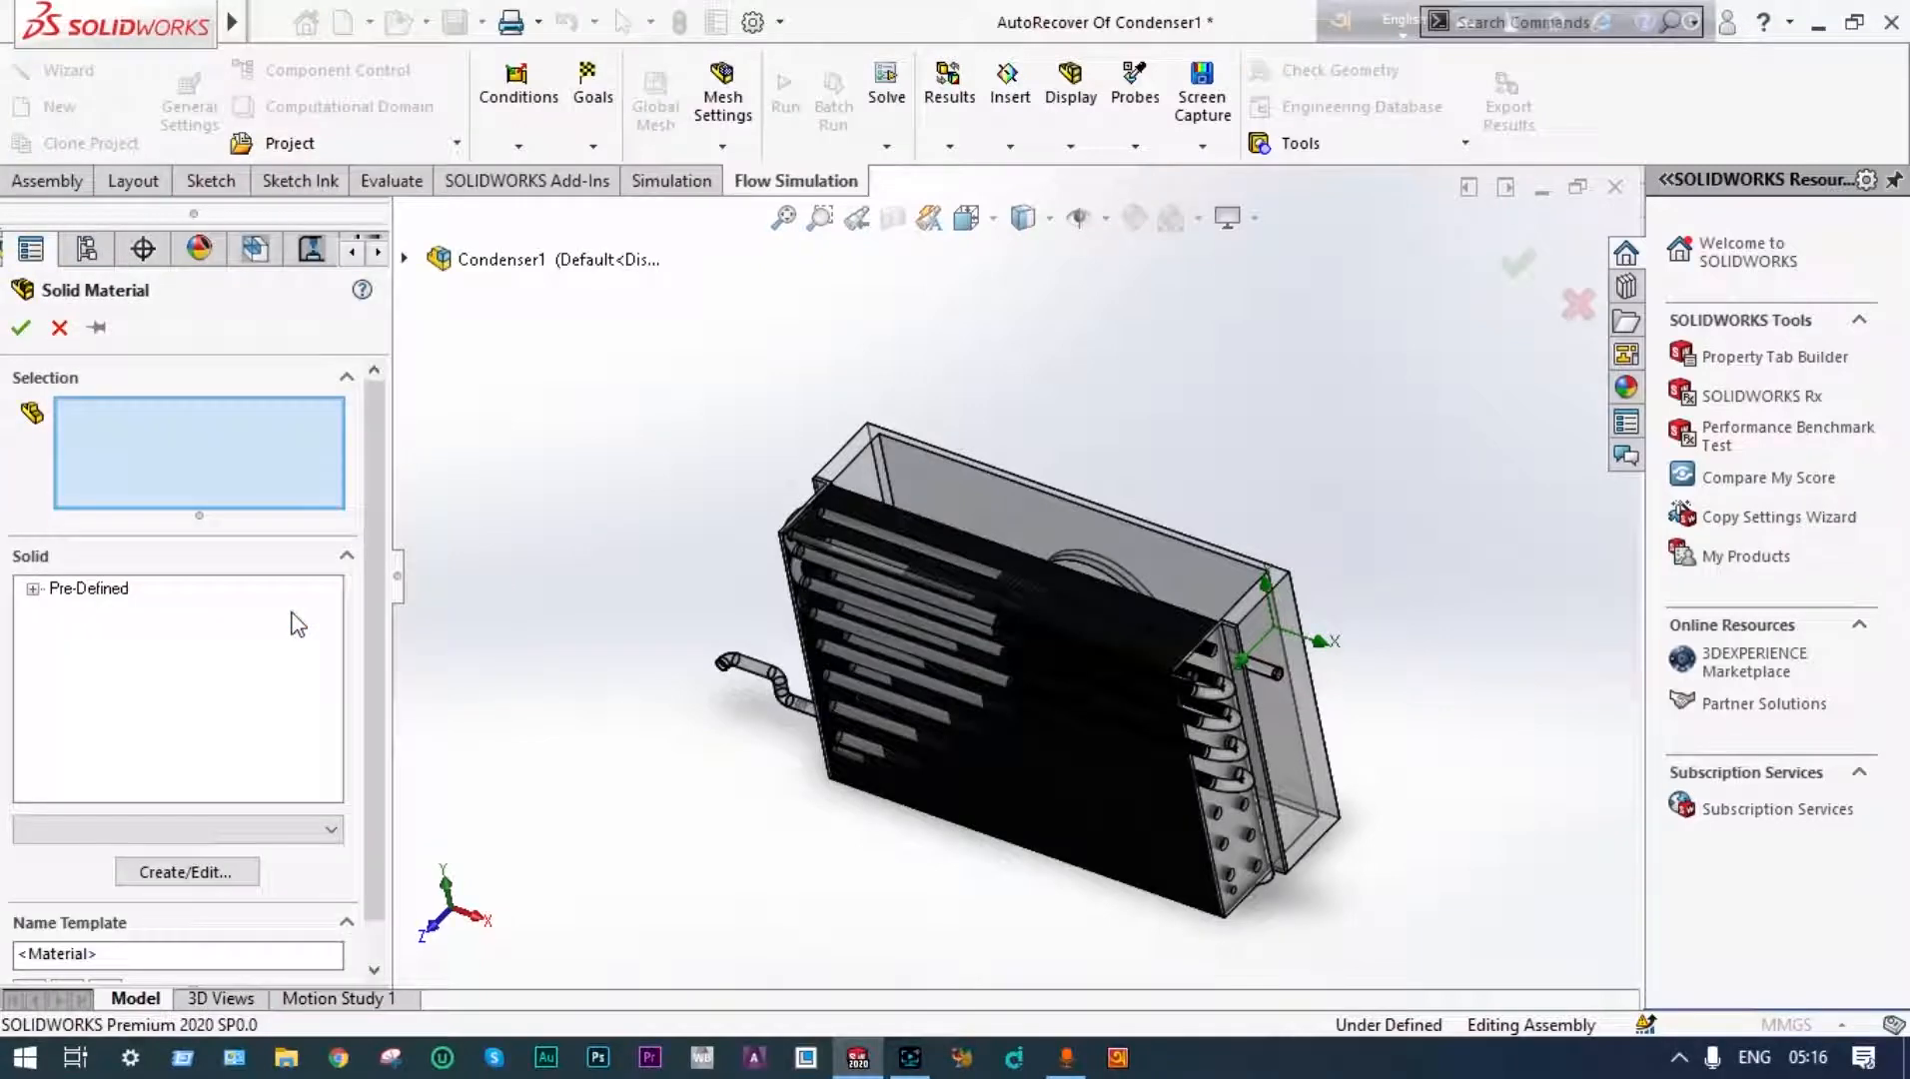
pyautogui.click(33, 588)
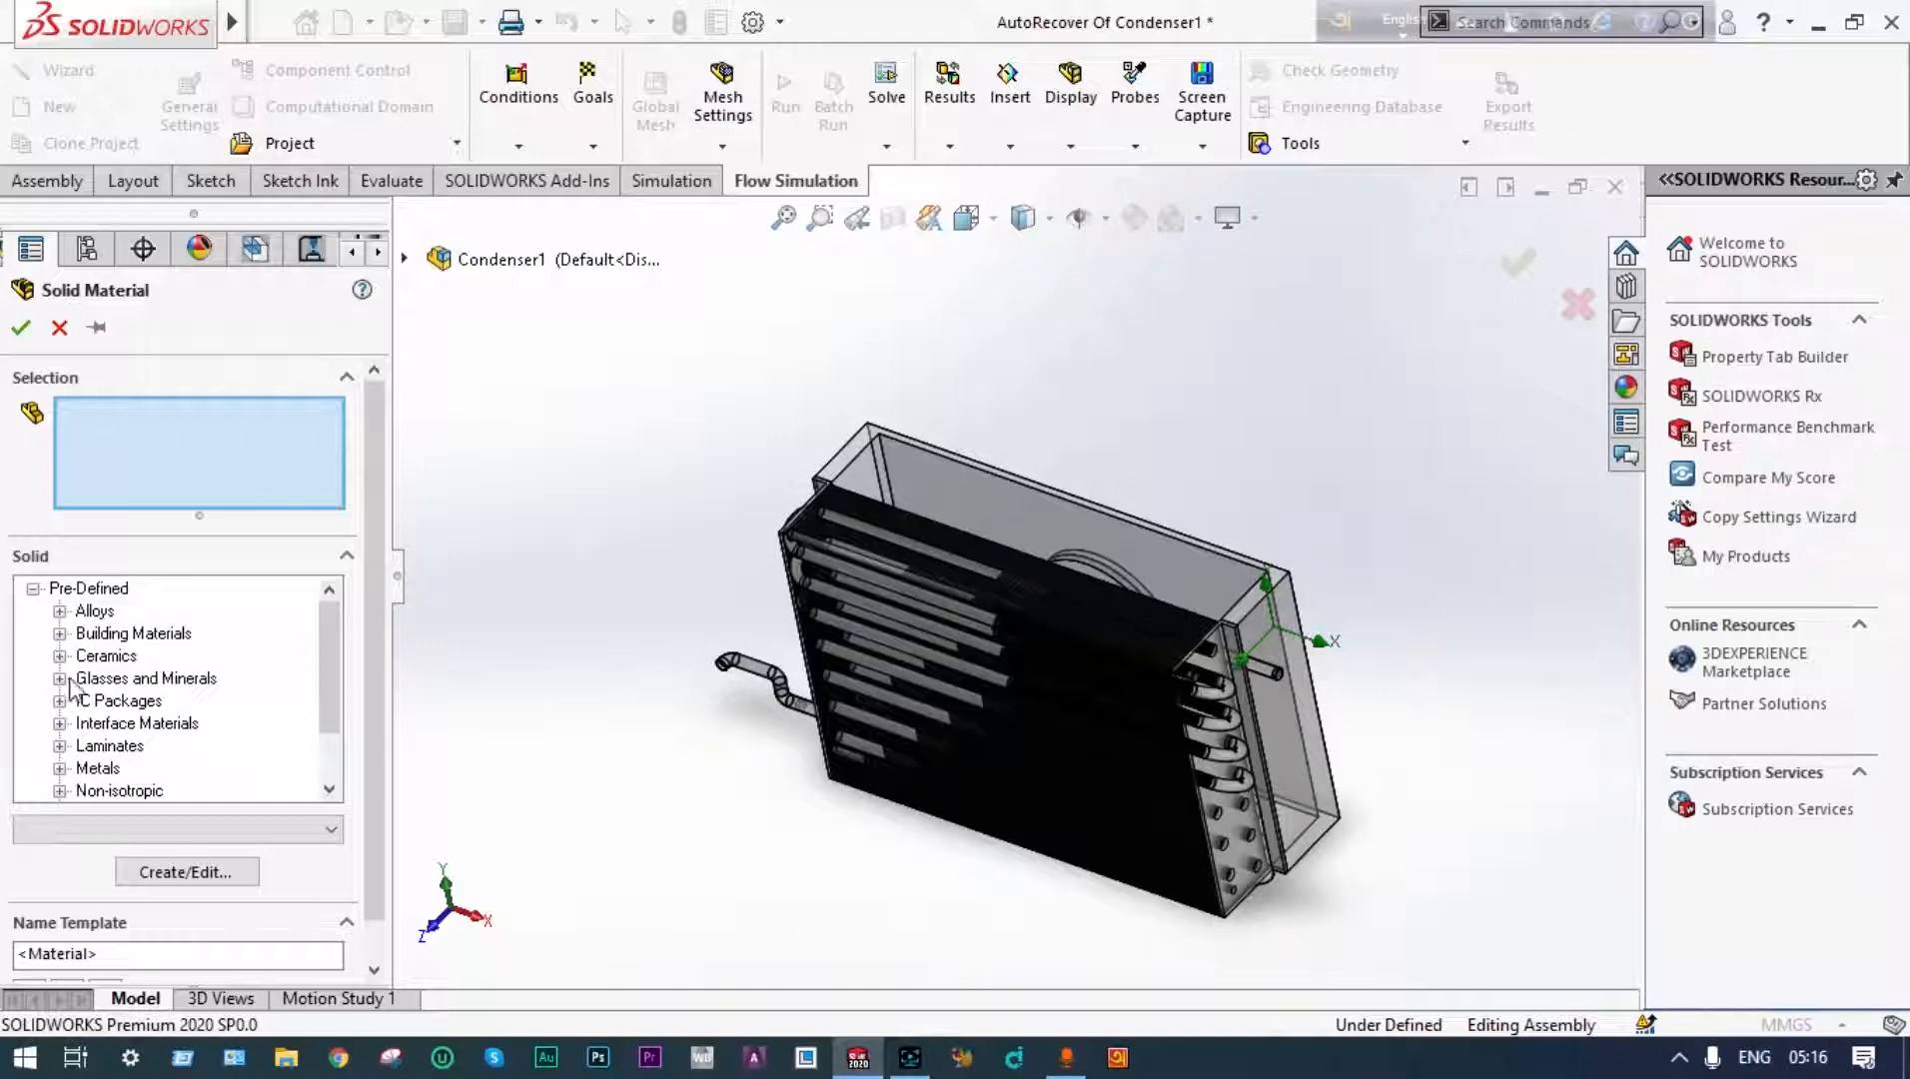
pyautogui.click(60, 611)
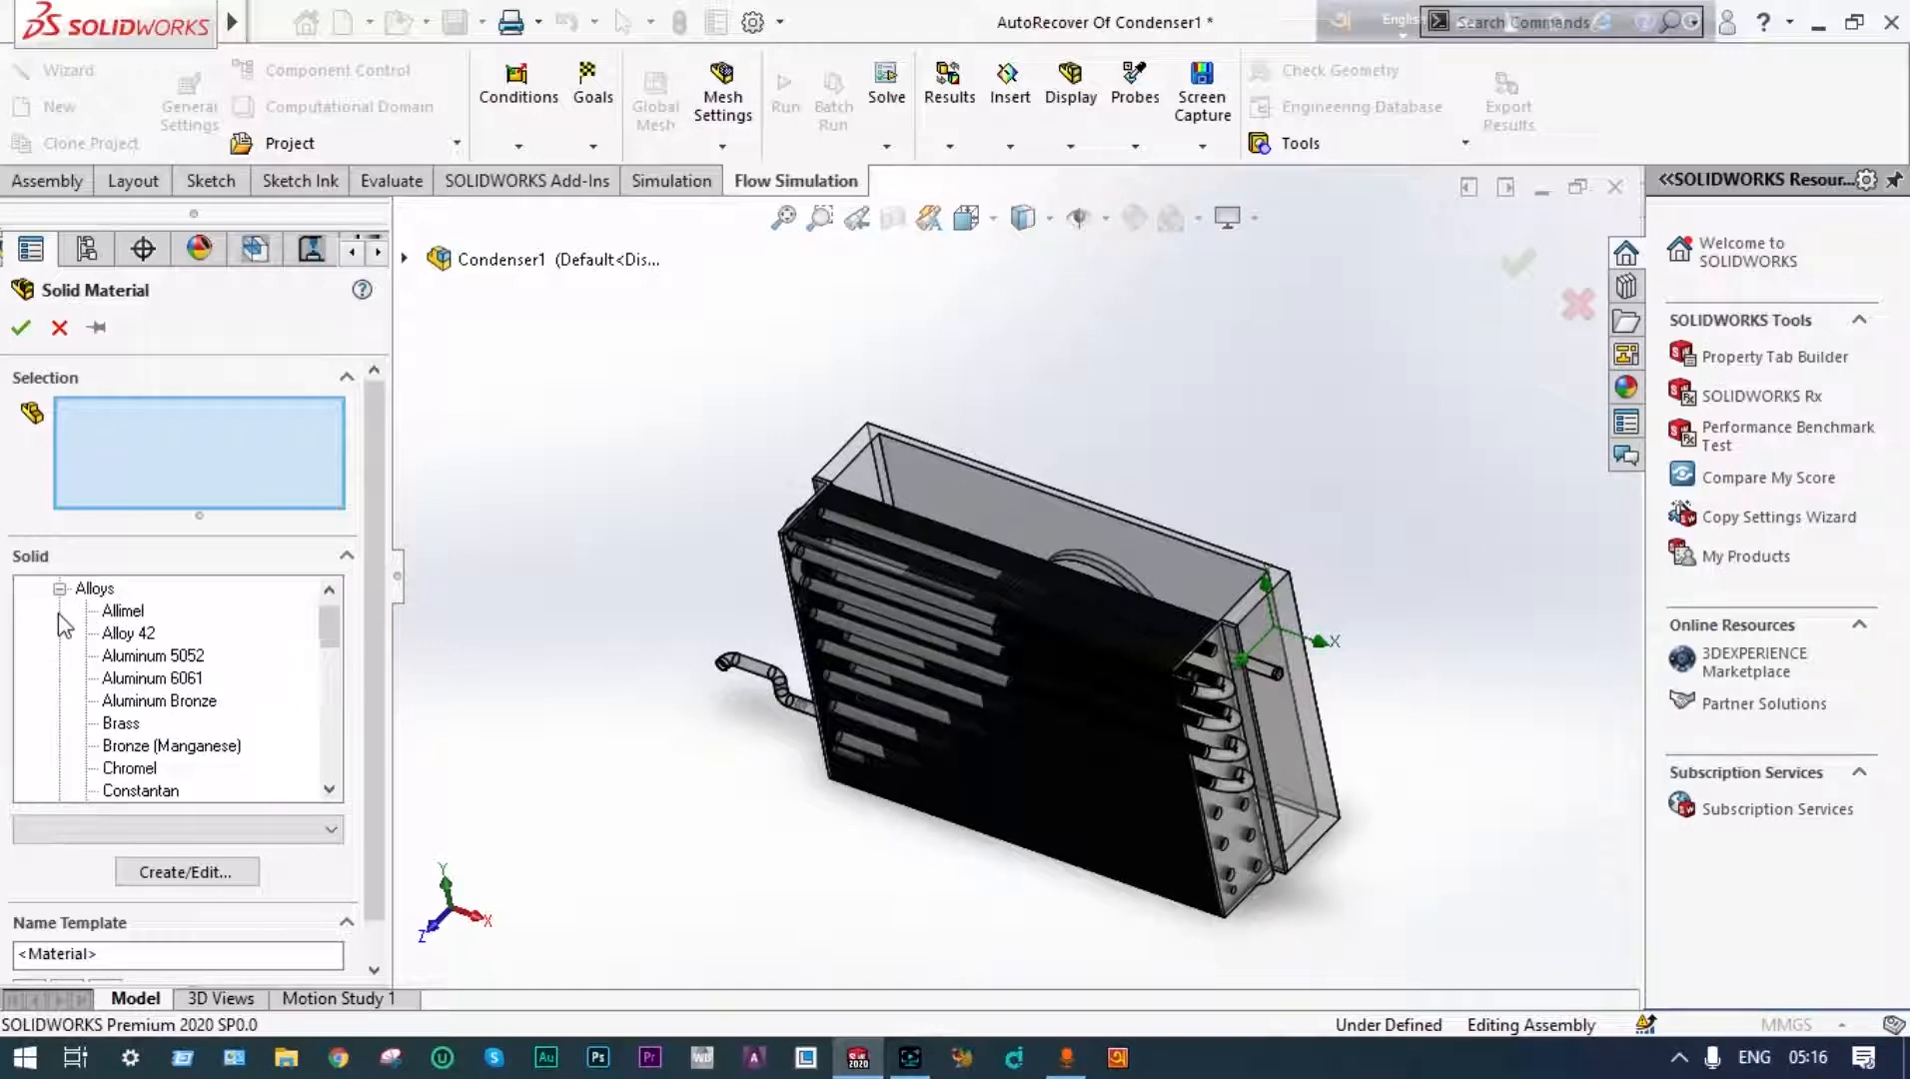
pyautogui.click(126, 679)
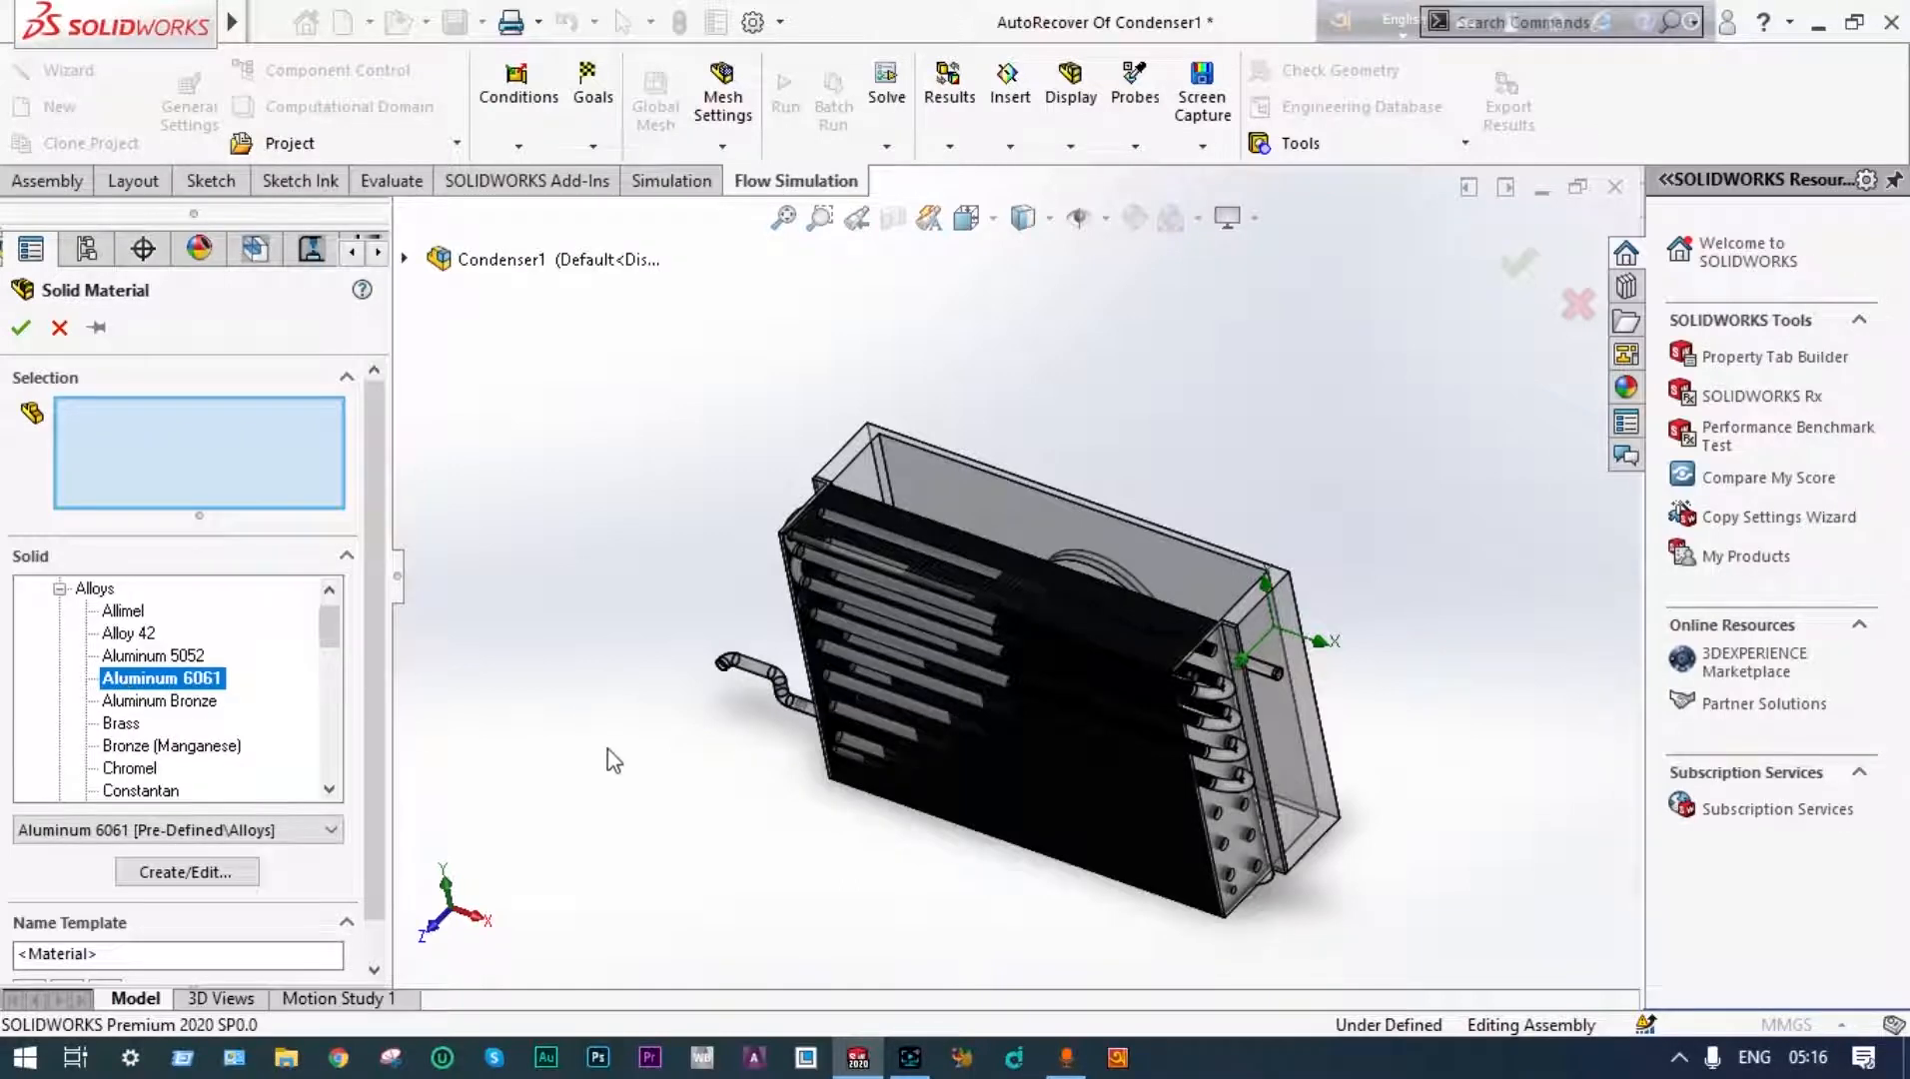
pyautogui.moveTo(694, 771); pyautogui.dragTo(812, 831, button='middle')
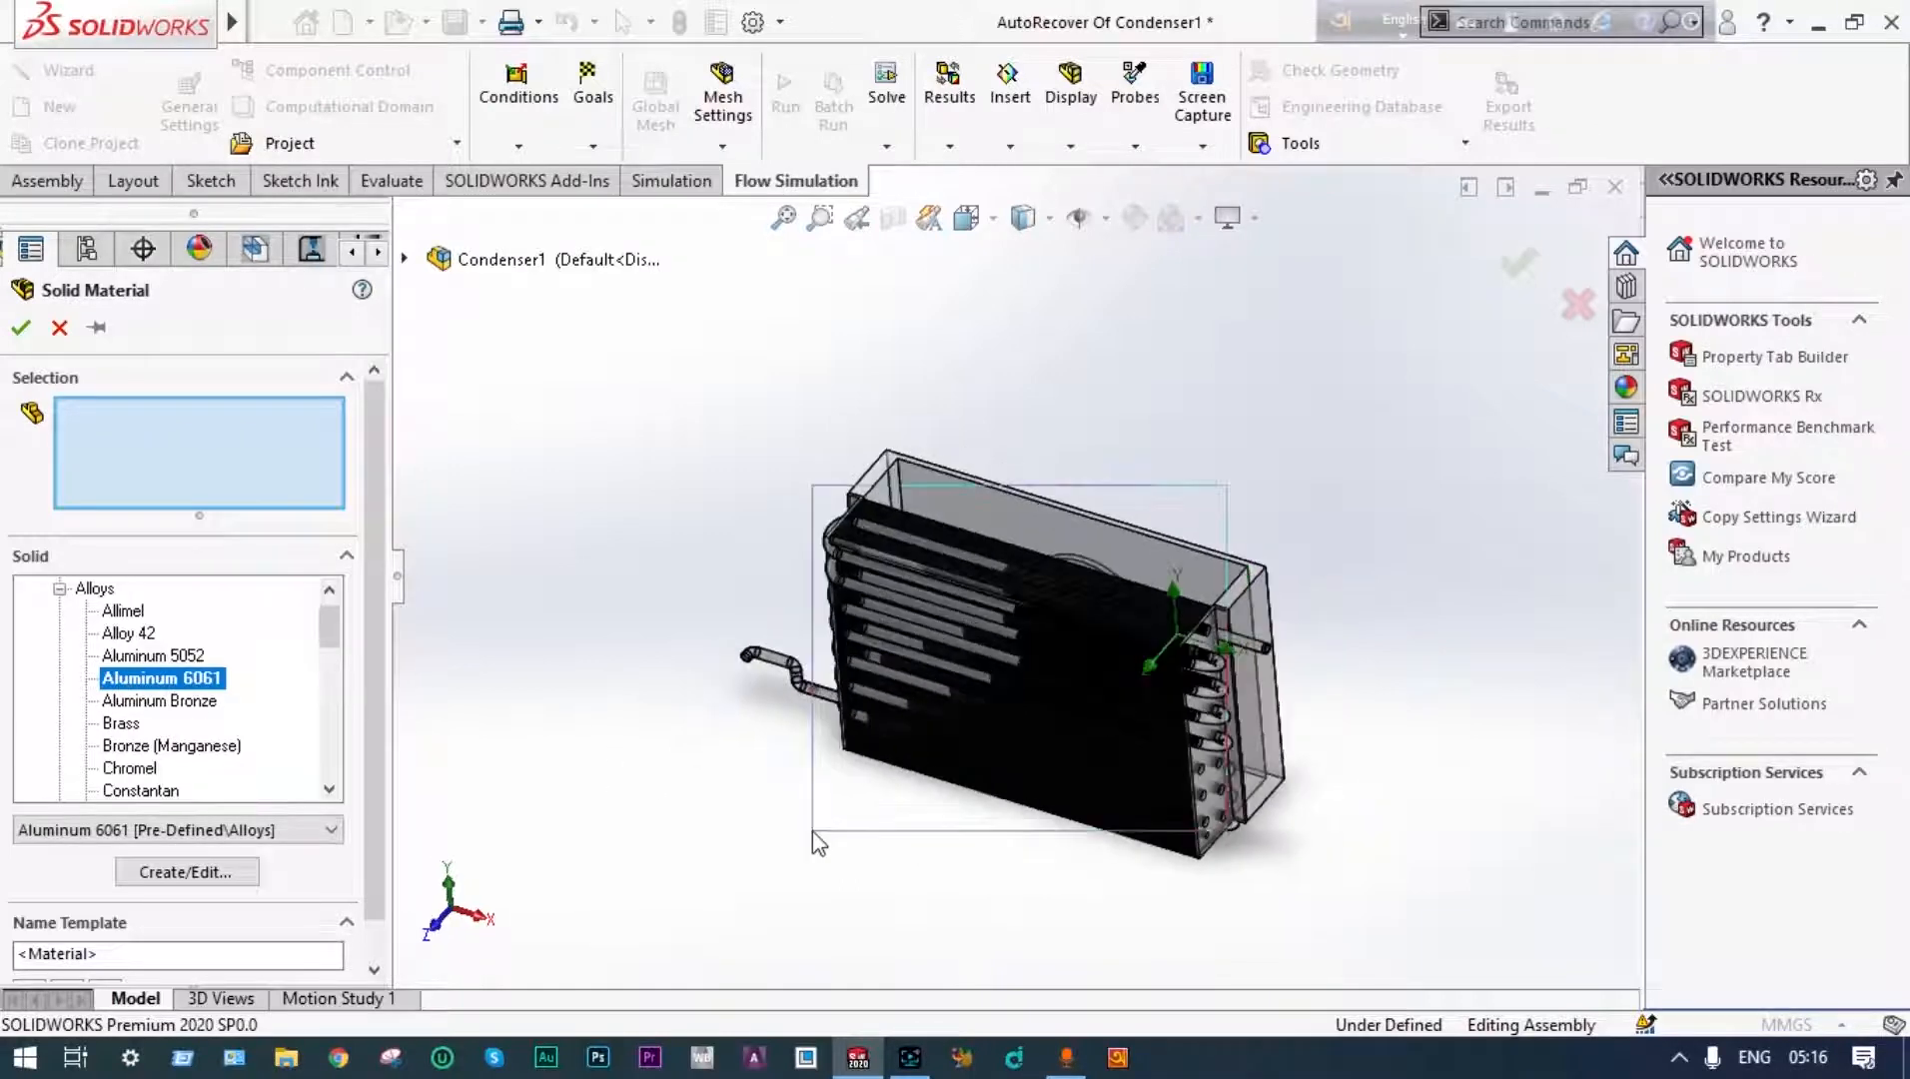
pyautogui.moveTo(812, 833); pyautogui.dragTo(811, 829)
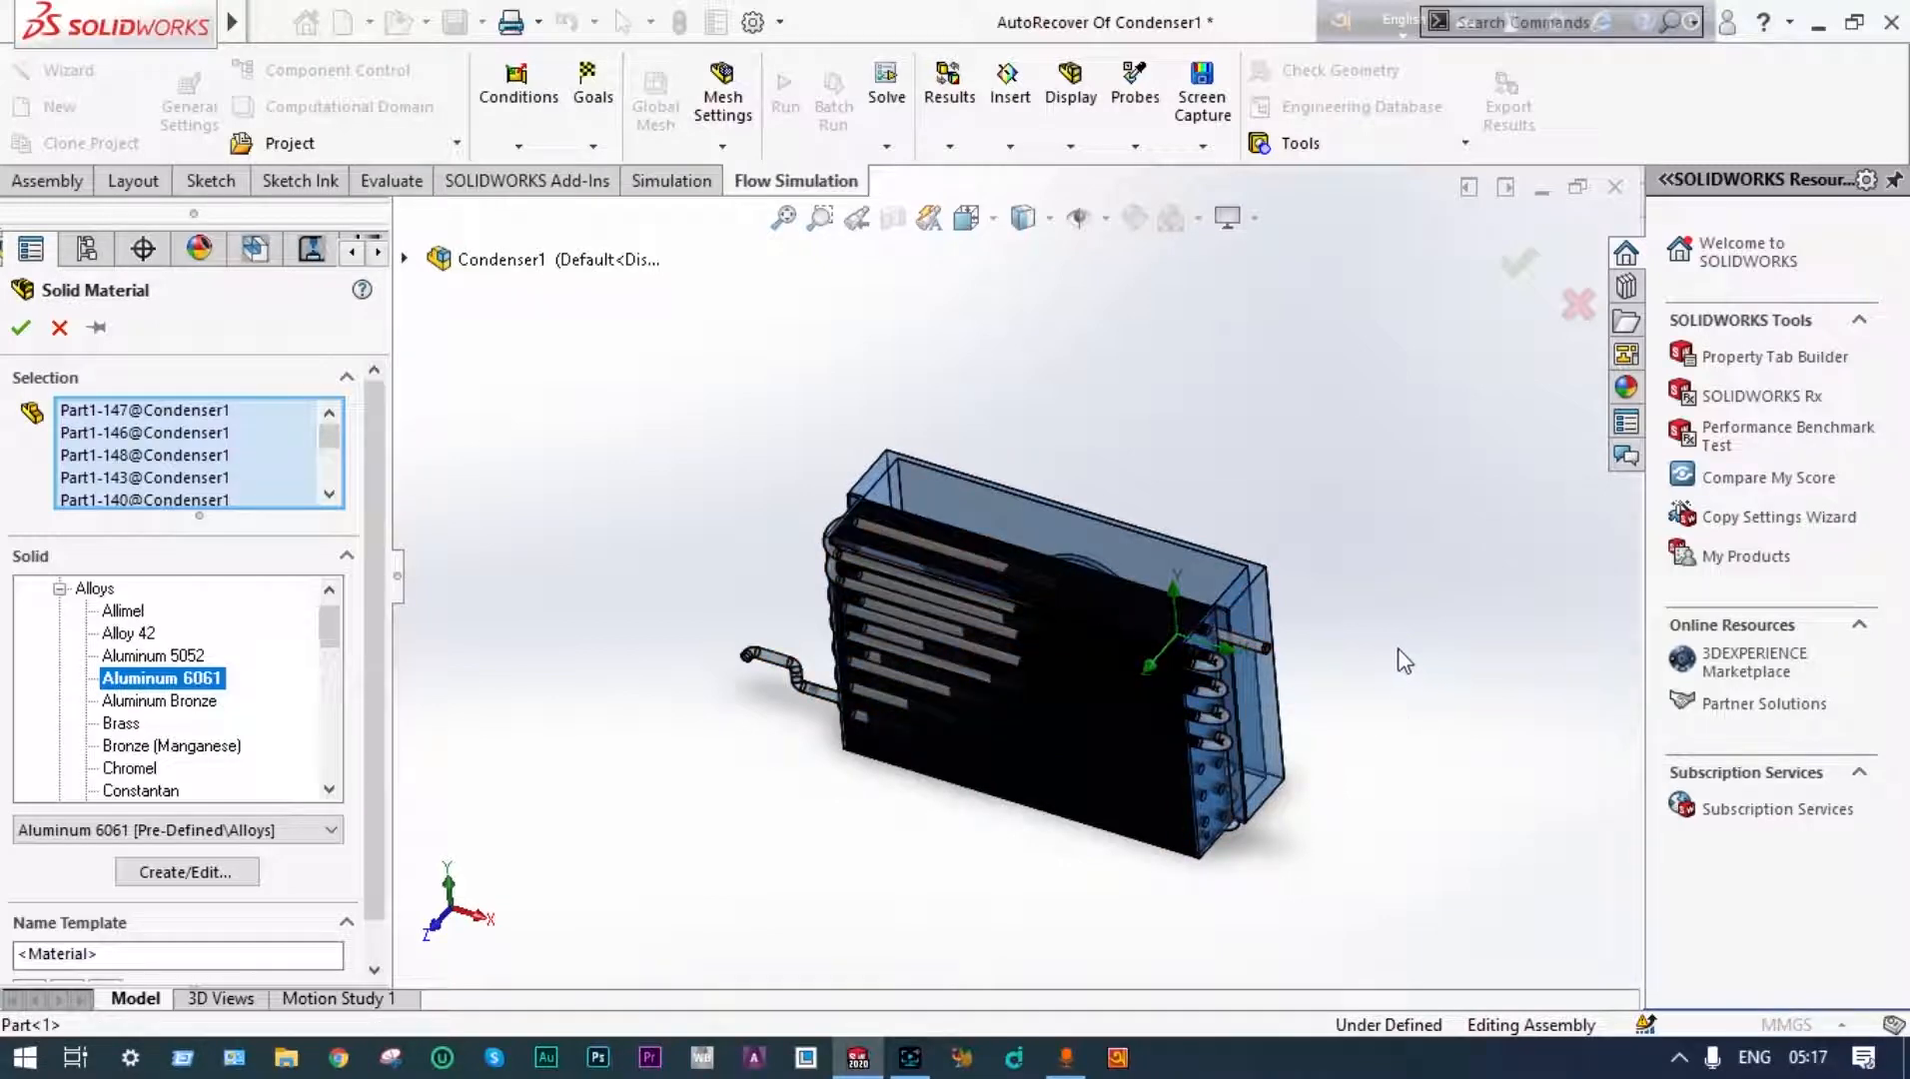
pyautogui.moveTo(1398, 650); pyautogui.dragTo(1424, 655, button='middle')
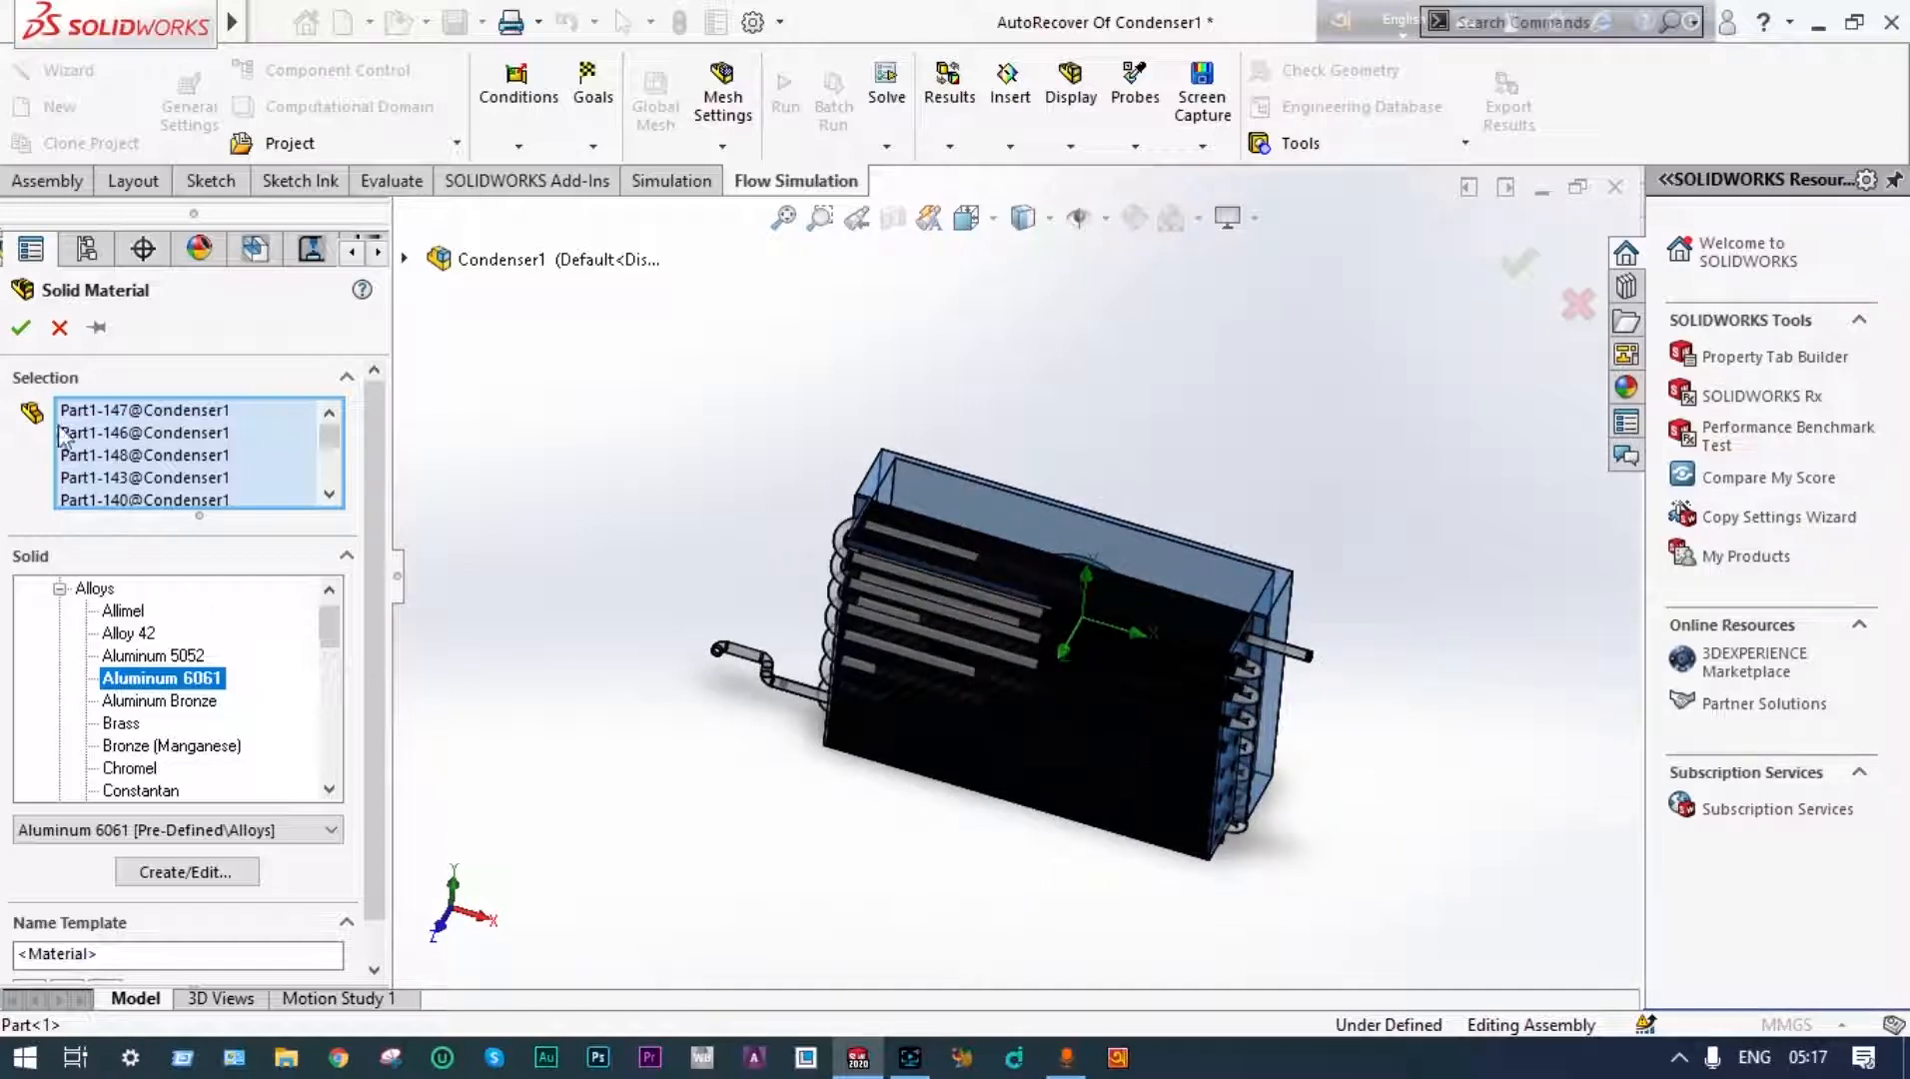
pyautogui.click(21, 330)
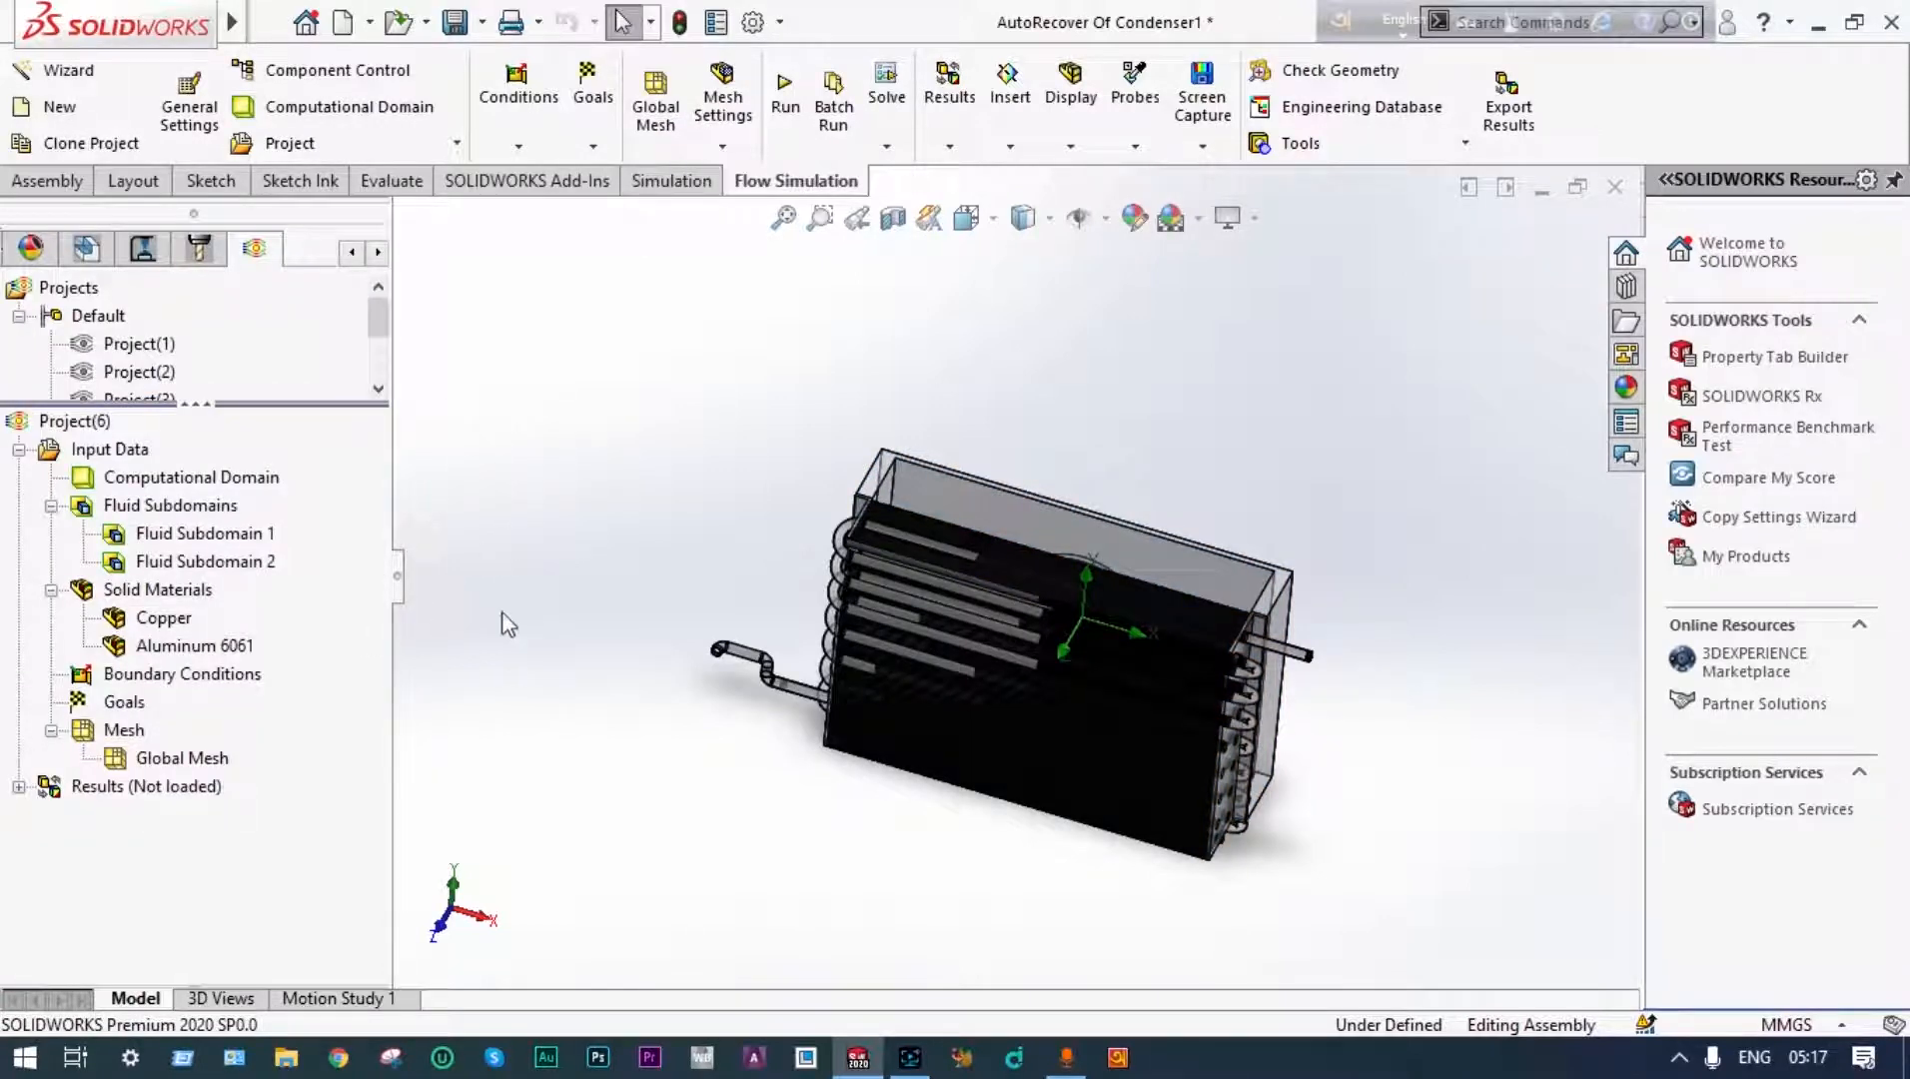
# Cut the condenser with a planar section view from the Front Plane at a 554 mm offset
pyautogui.moveTo(525, 631); pyautogui.dragTo(506, 653, button='middle')
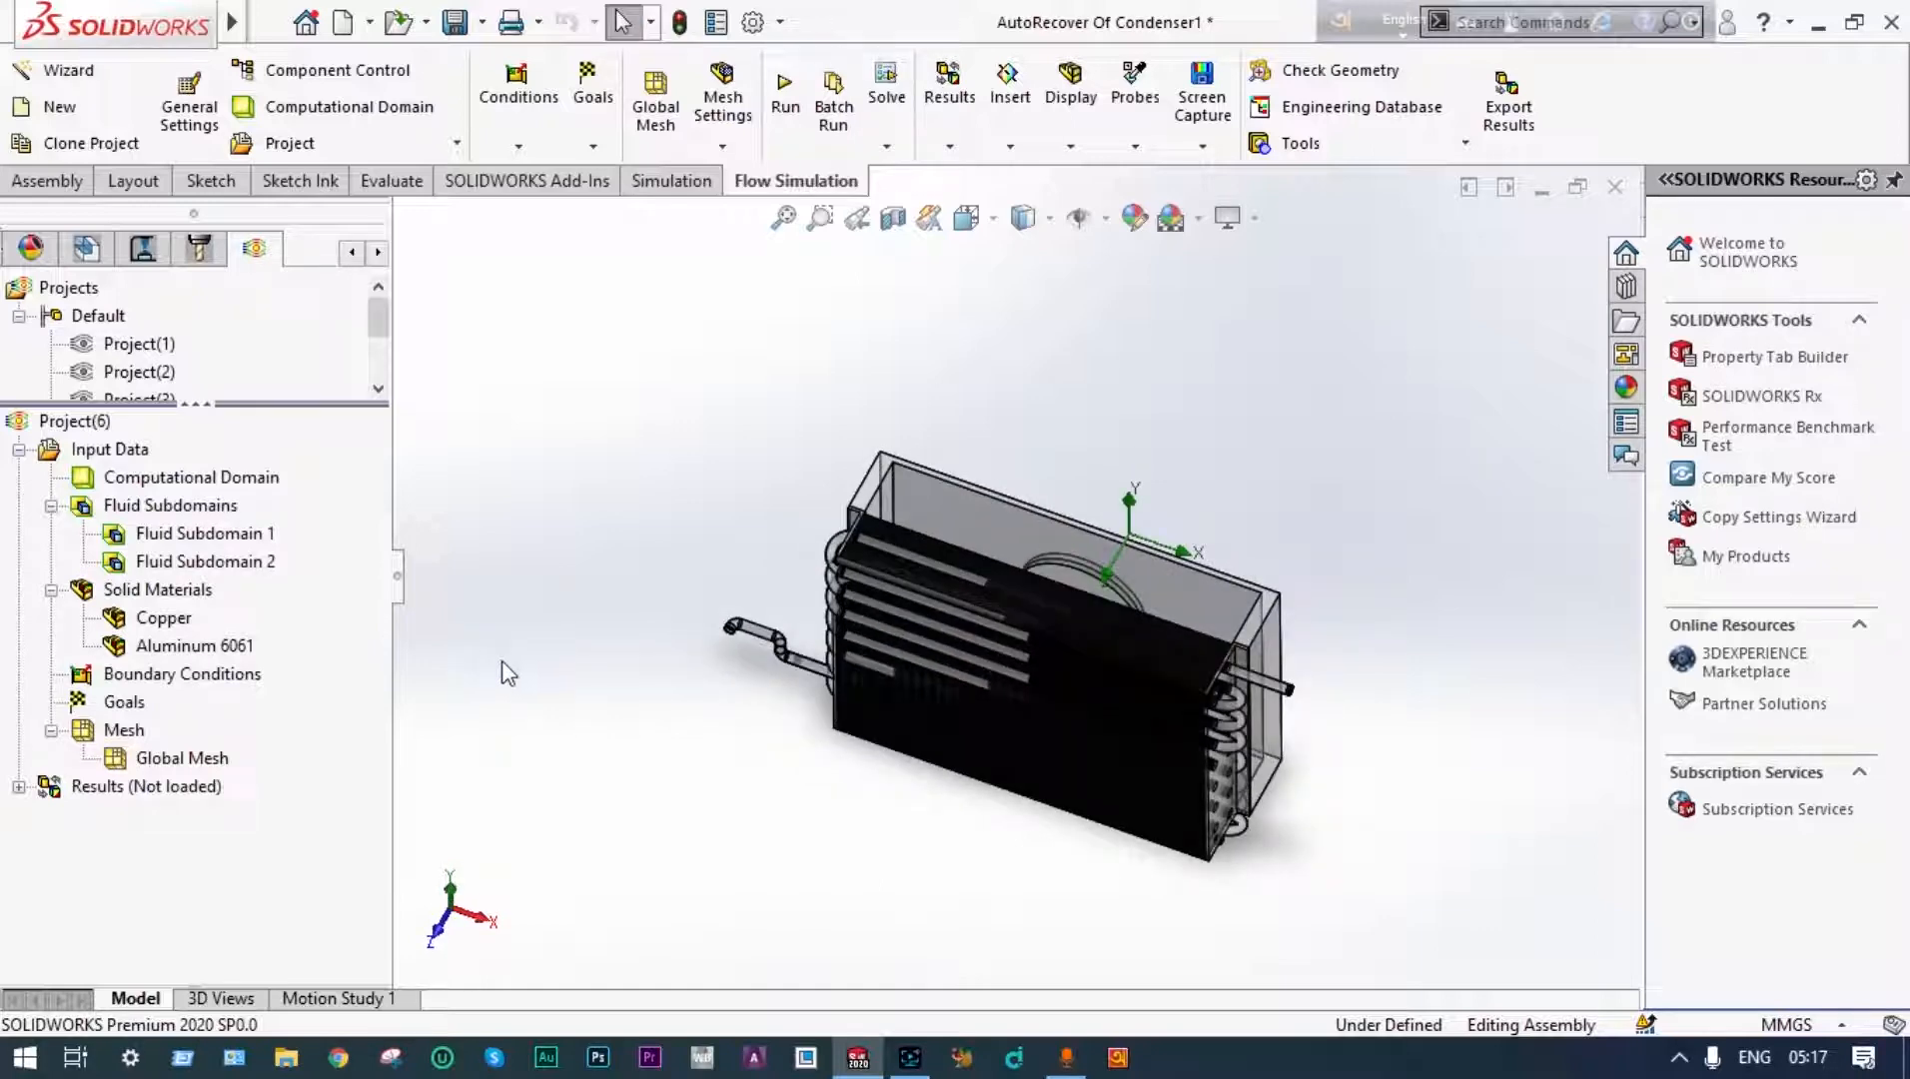
pyautogui.click(893, 220)
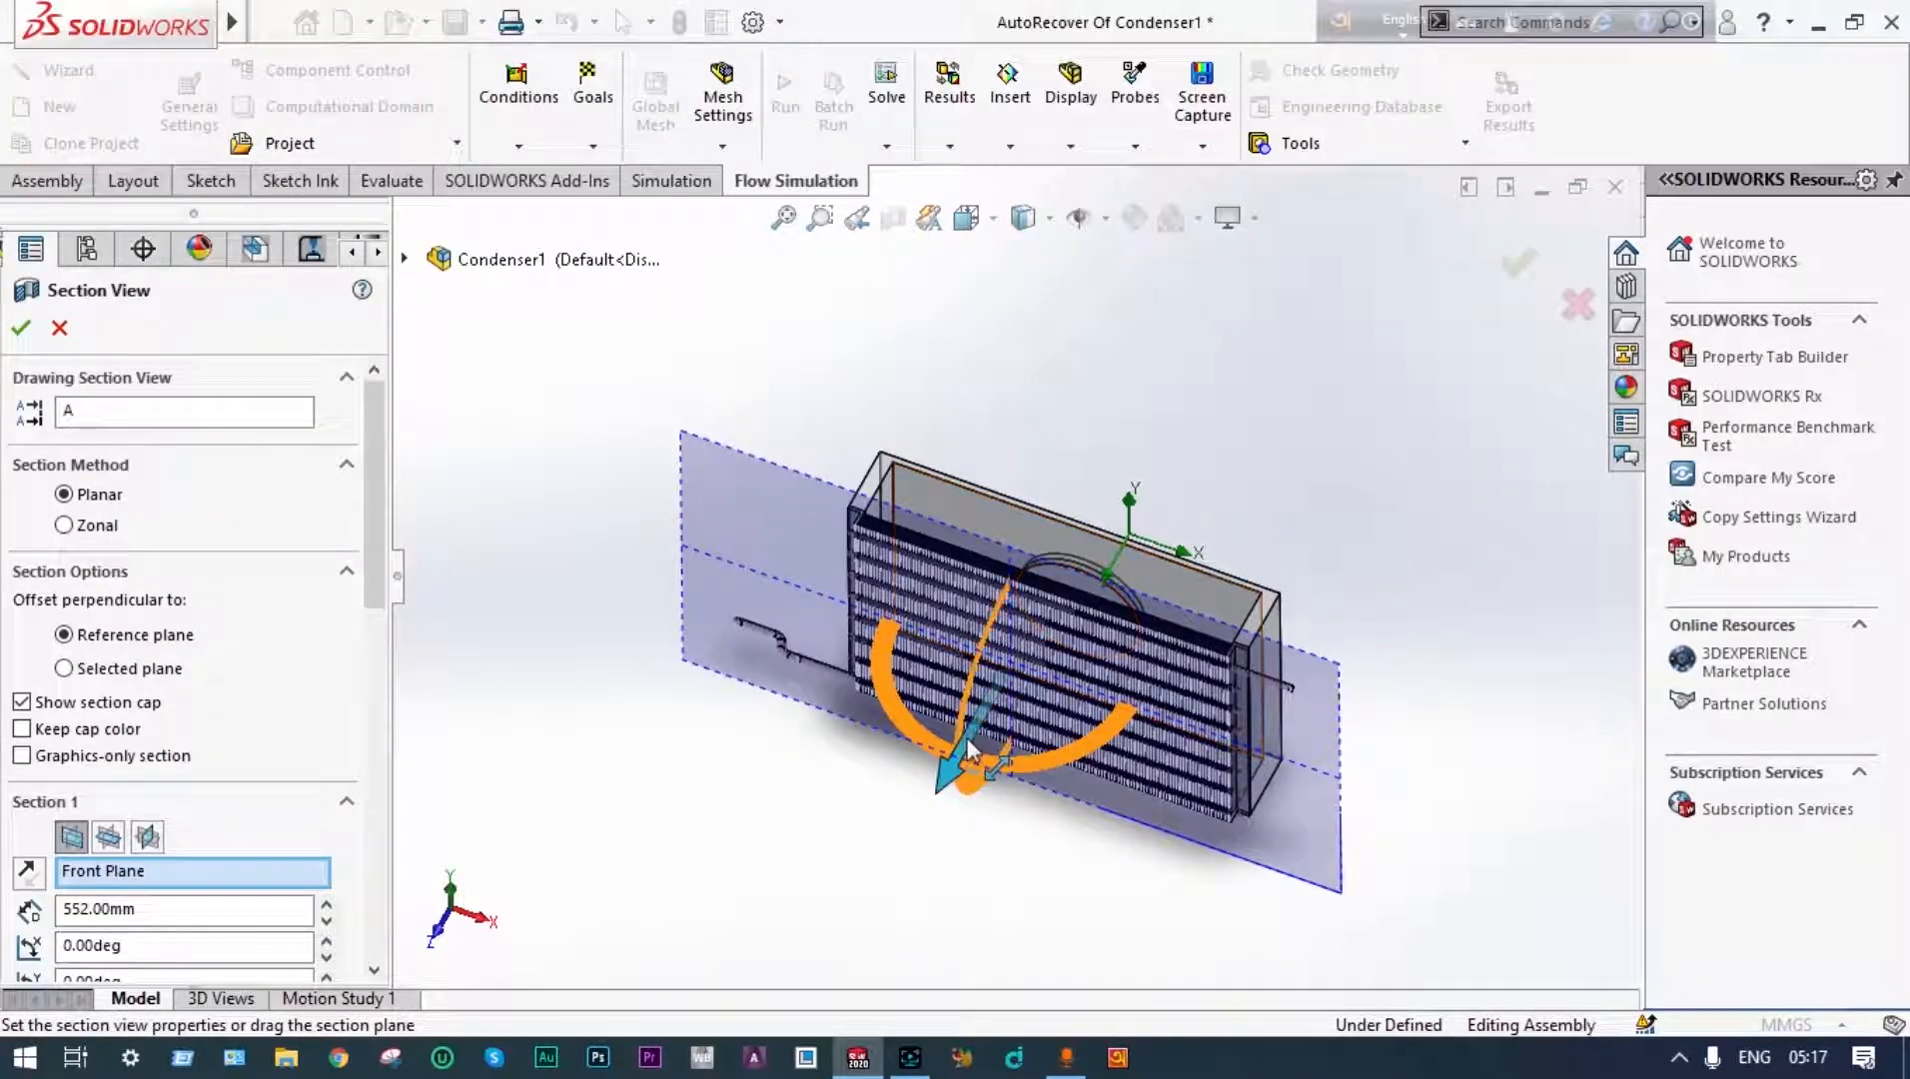
pyautogui.moveTo(969, 747); pyautogui.dragTo(970, 749)
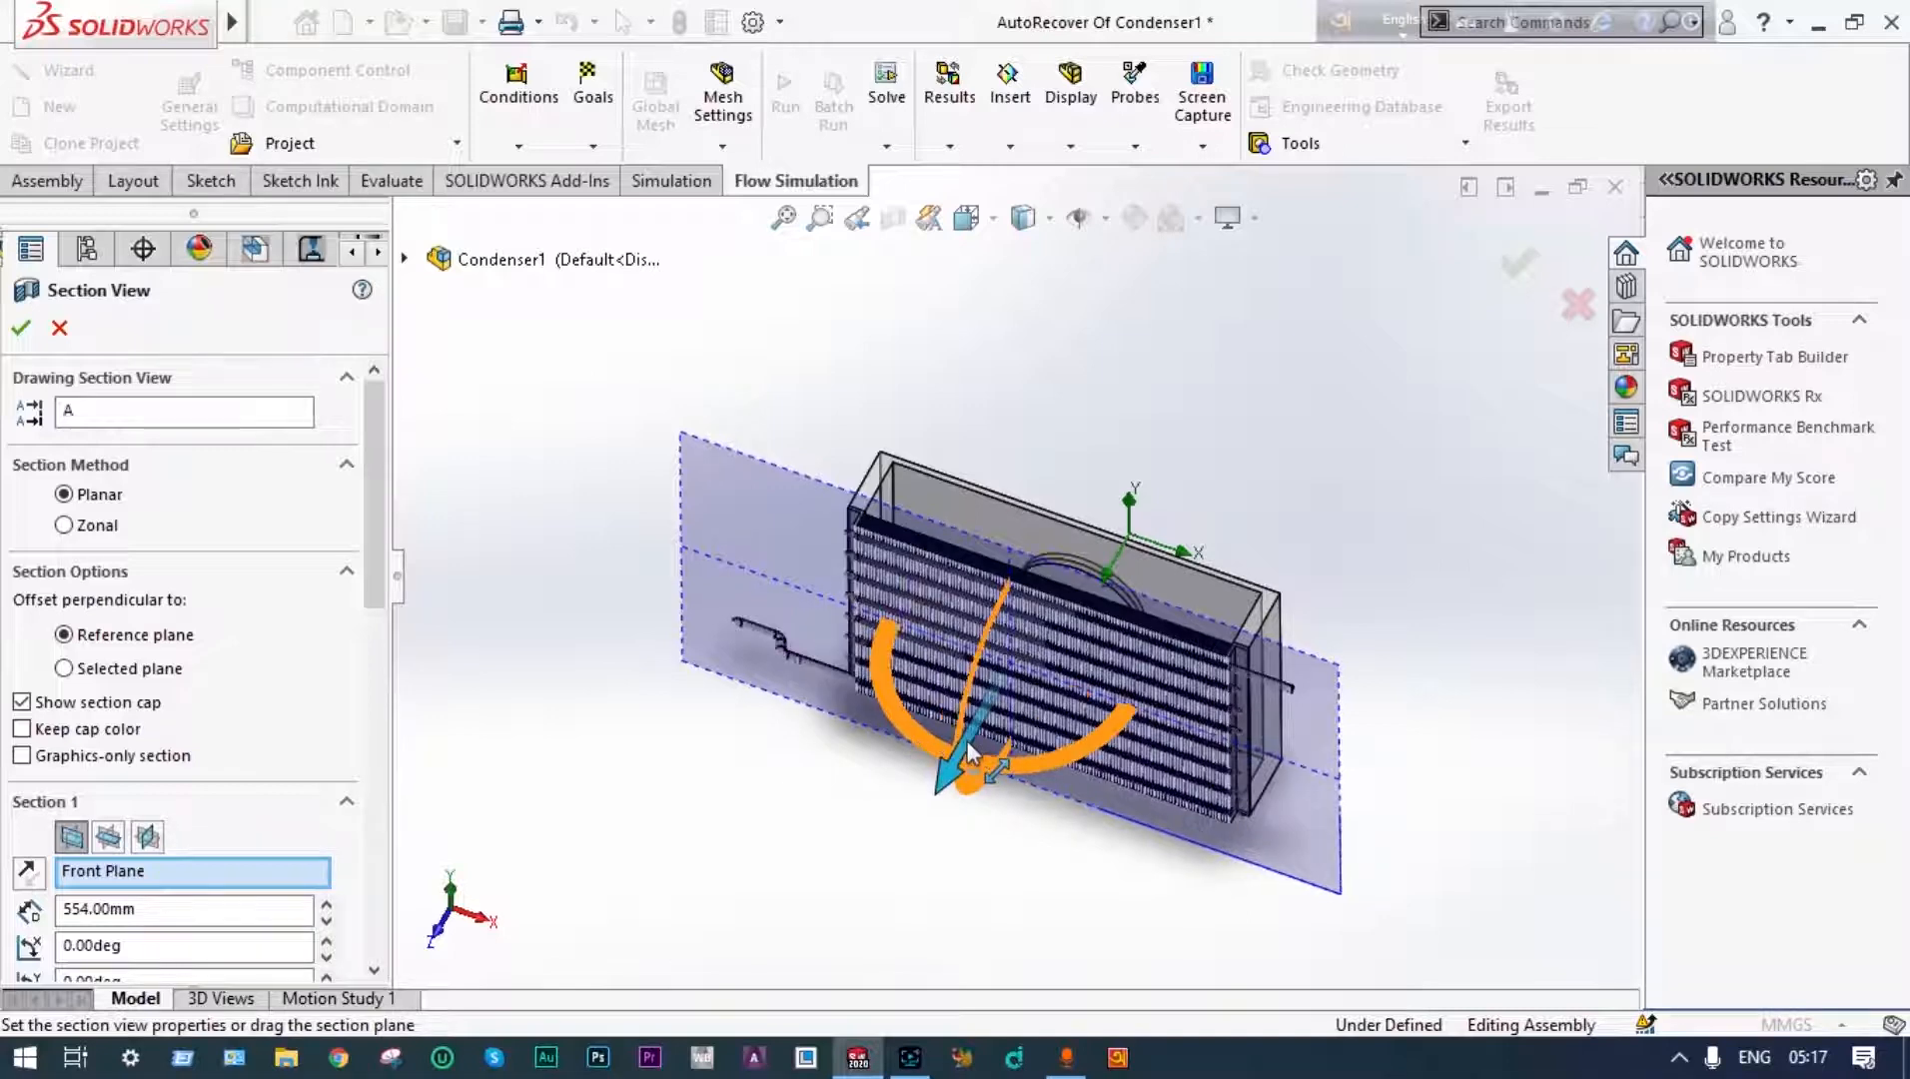
pyautogui.click(1515, 275)
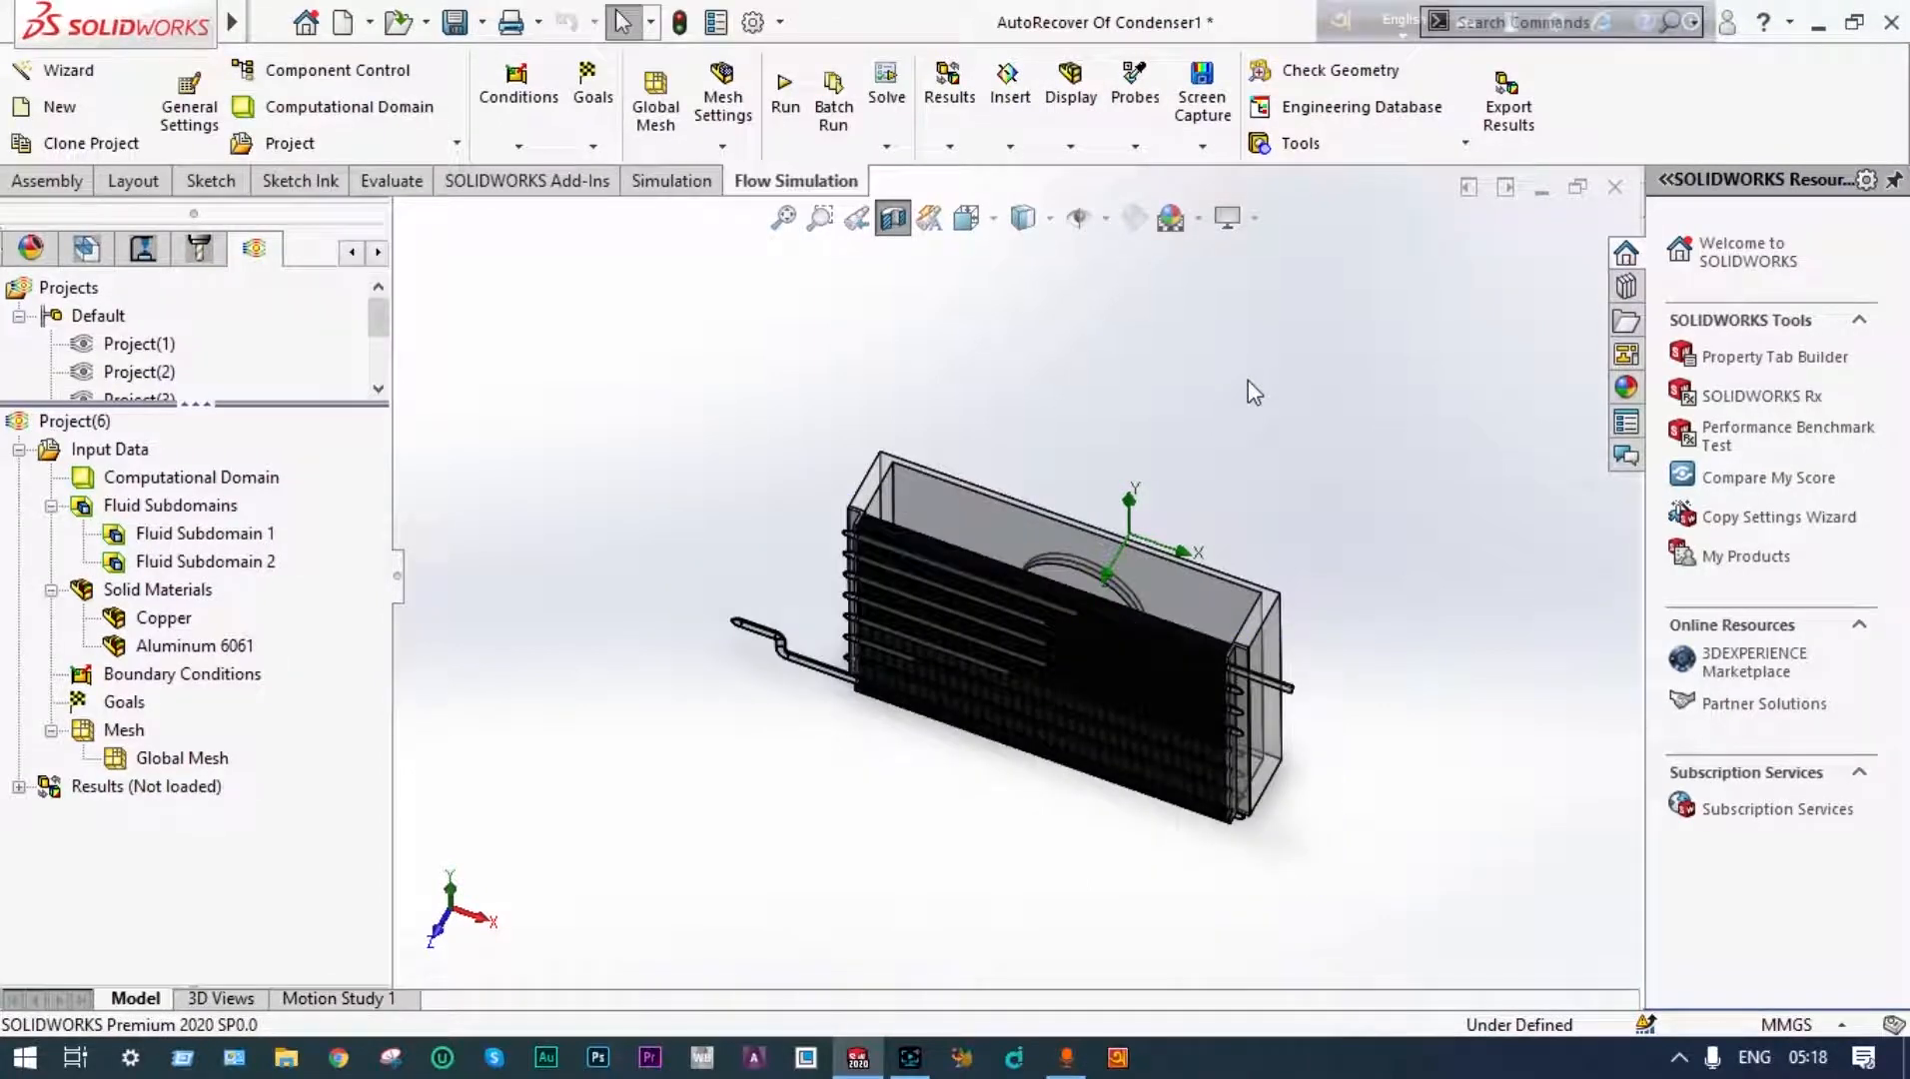
# Start a boundary condition of type Inlet Mass Flow with a mass flow rate of 0.1 kg/s
pyautogui.rightClick(225, 681)
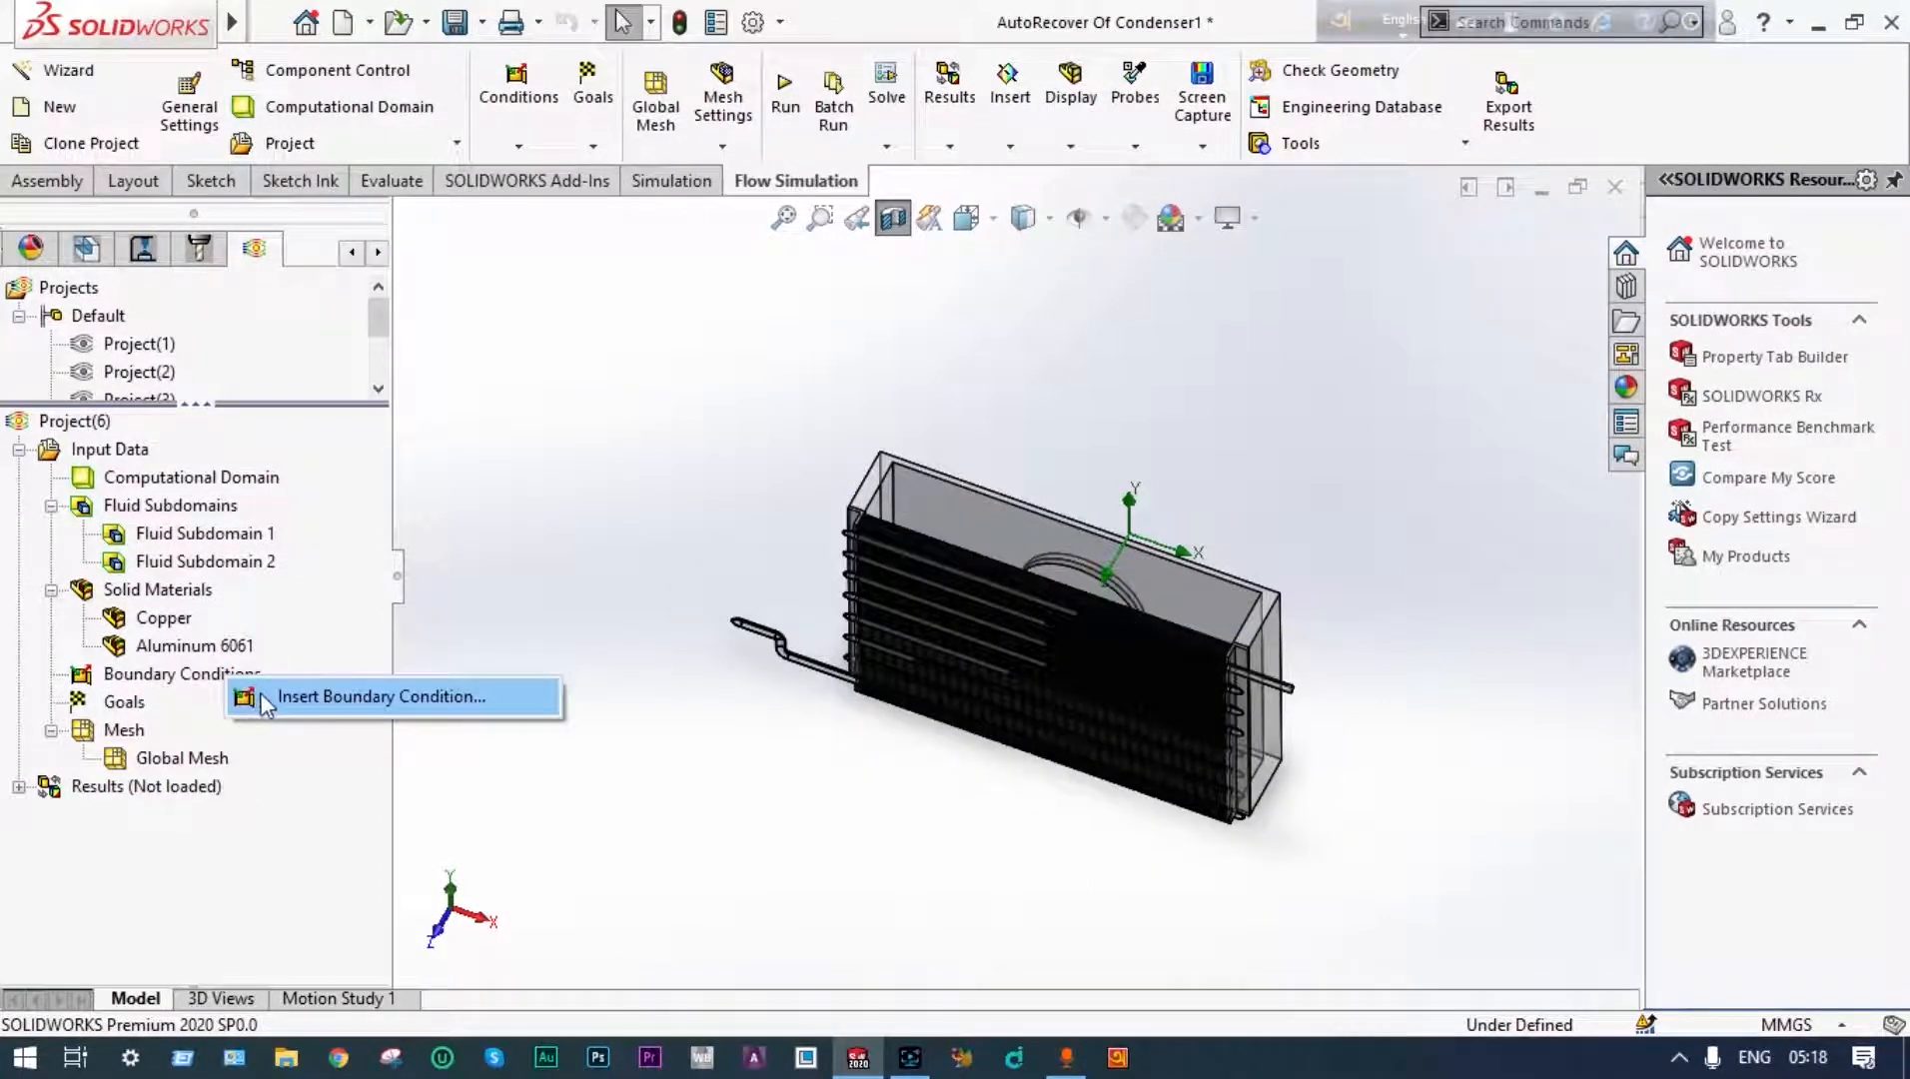
pyautogui.click(269, 695)
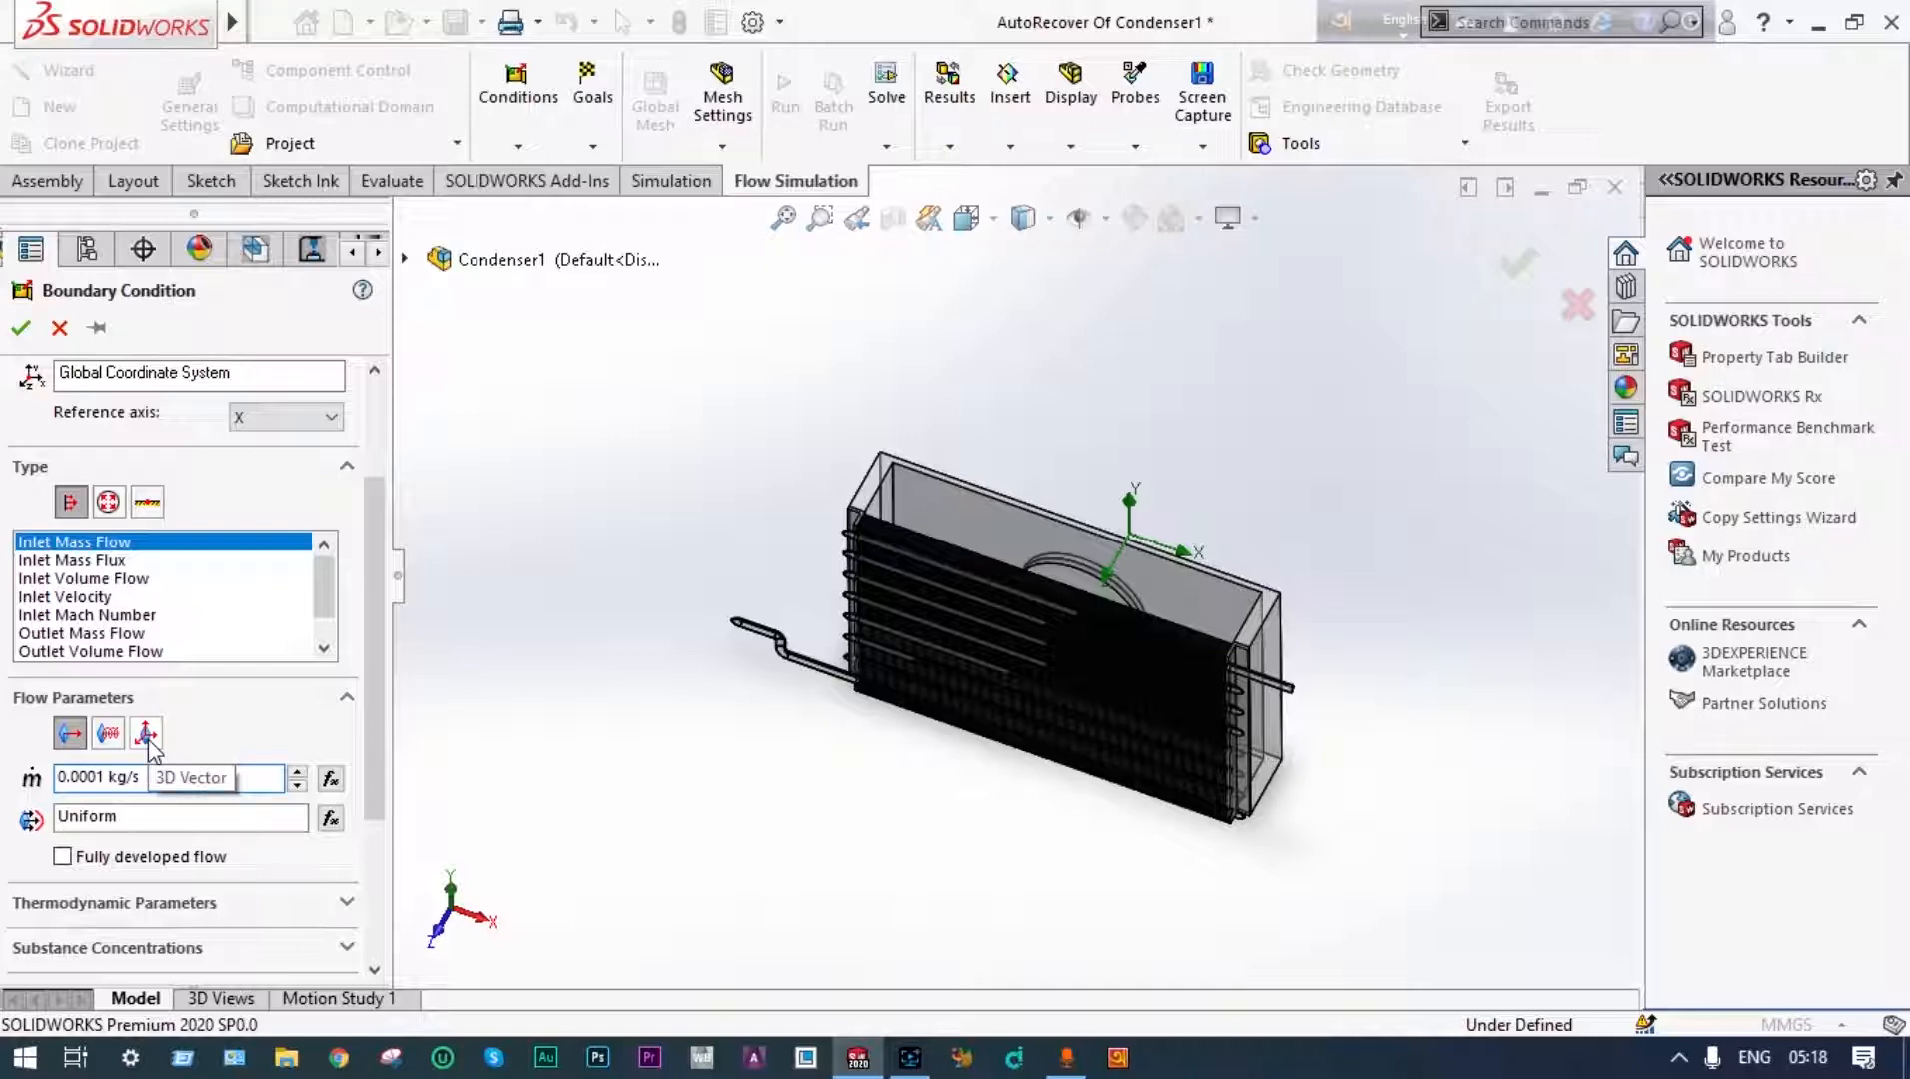
pyautogui.write('0.1')
pyautogui.scroll(-2, 349, 717)
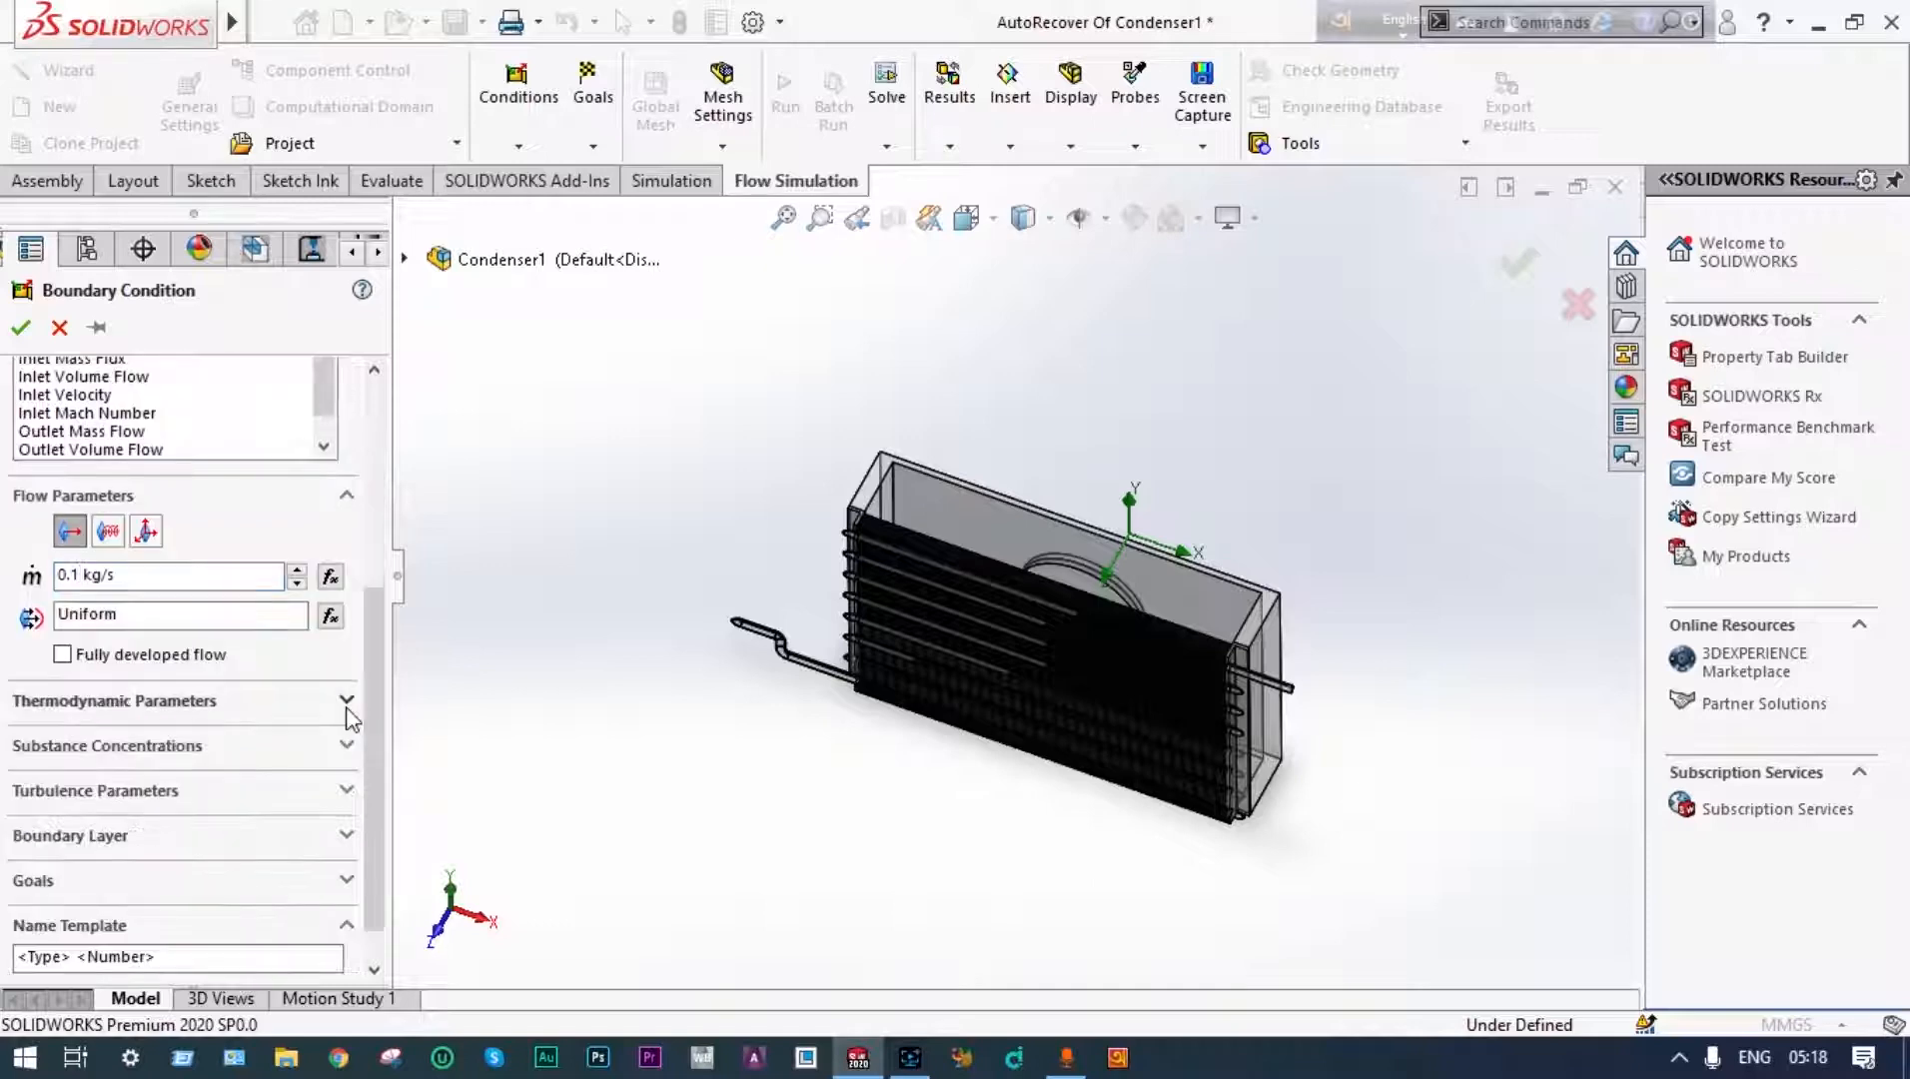
# Set the inlet's thermodynamic parameters to a temperature of 70 °C and an approximate pressure of 0.2 MPa
pyautogui.click(346, 702)
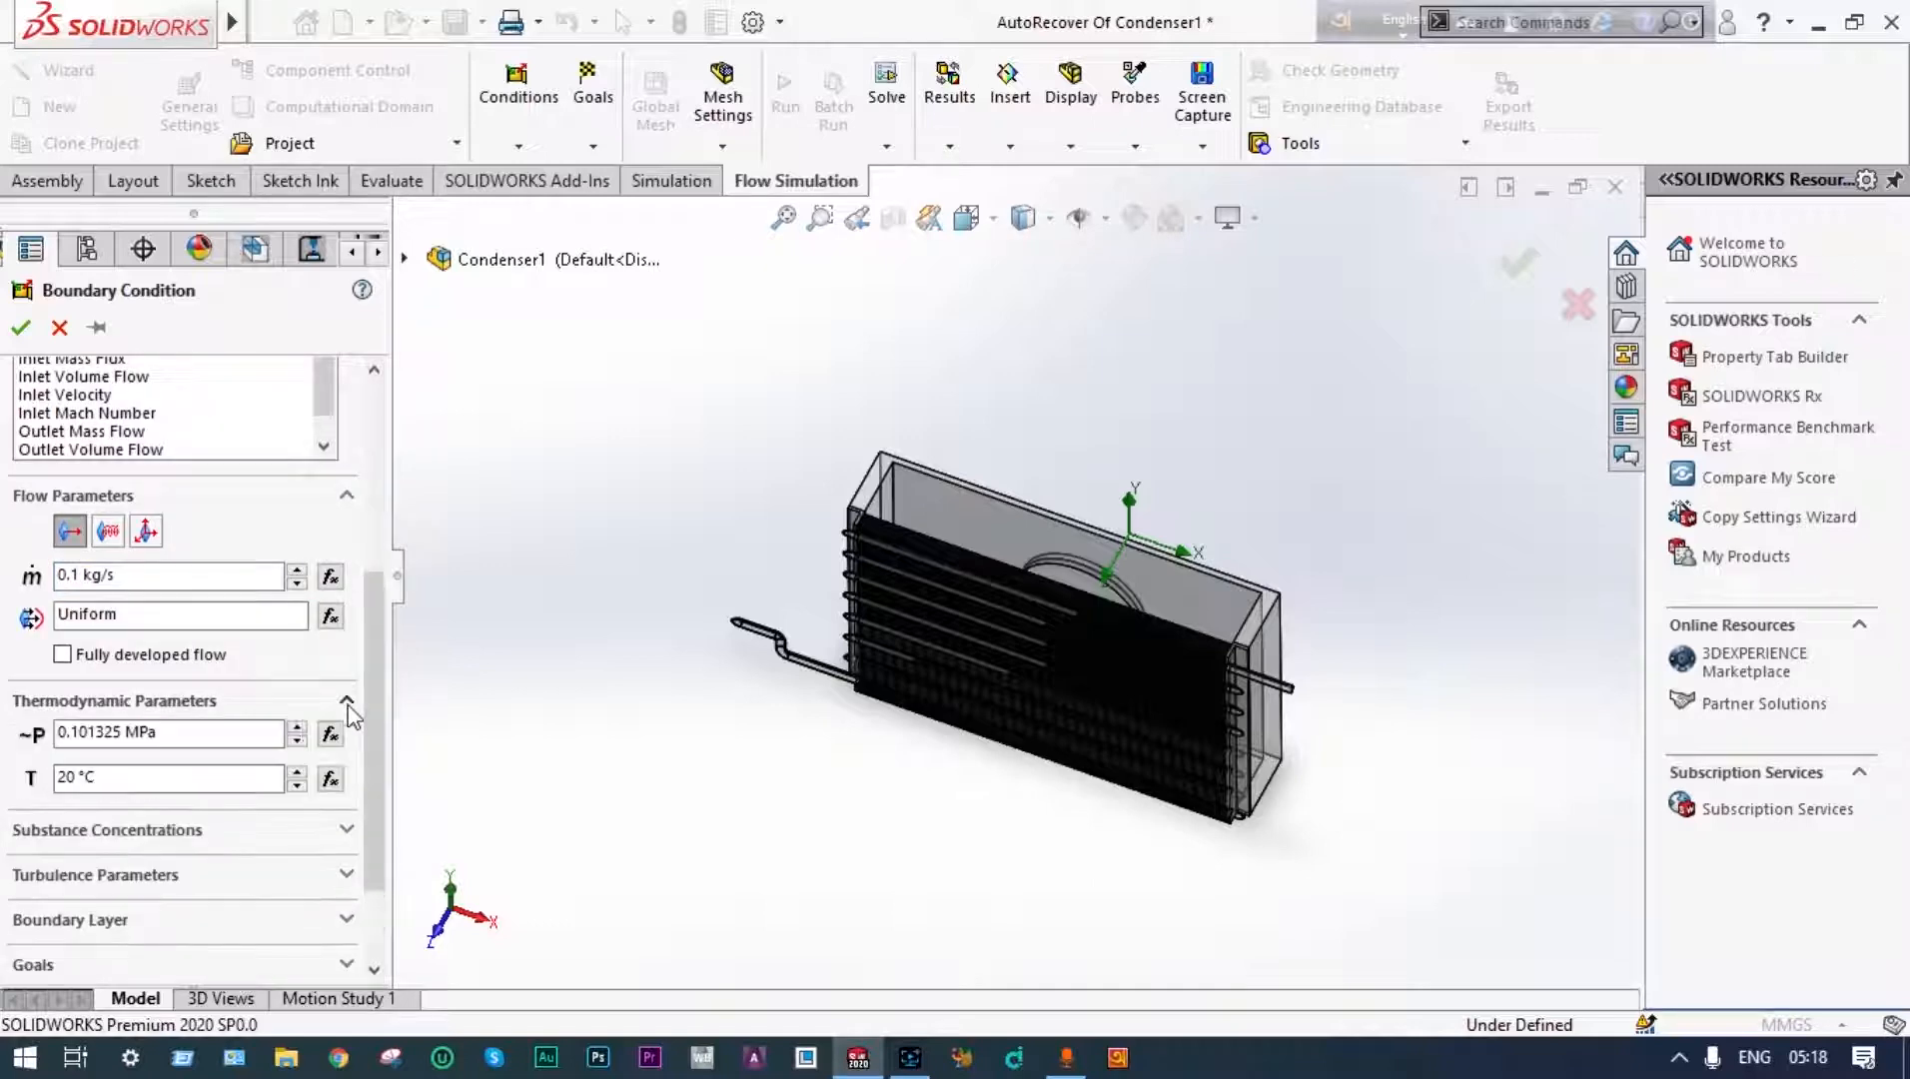
pyautogui.click(85, 771)
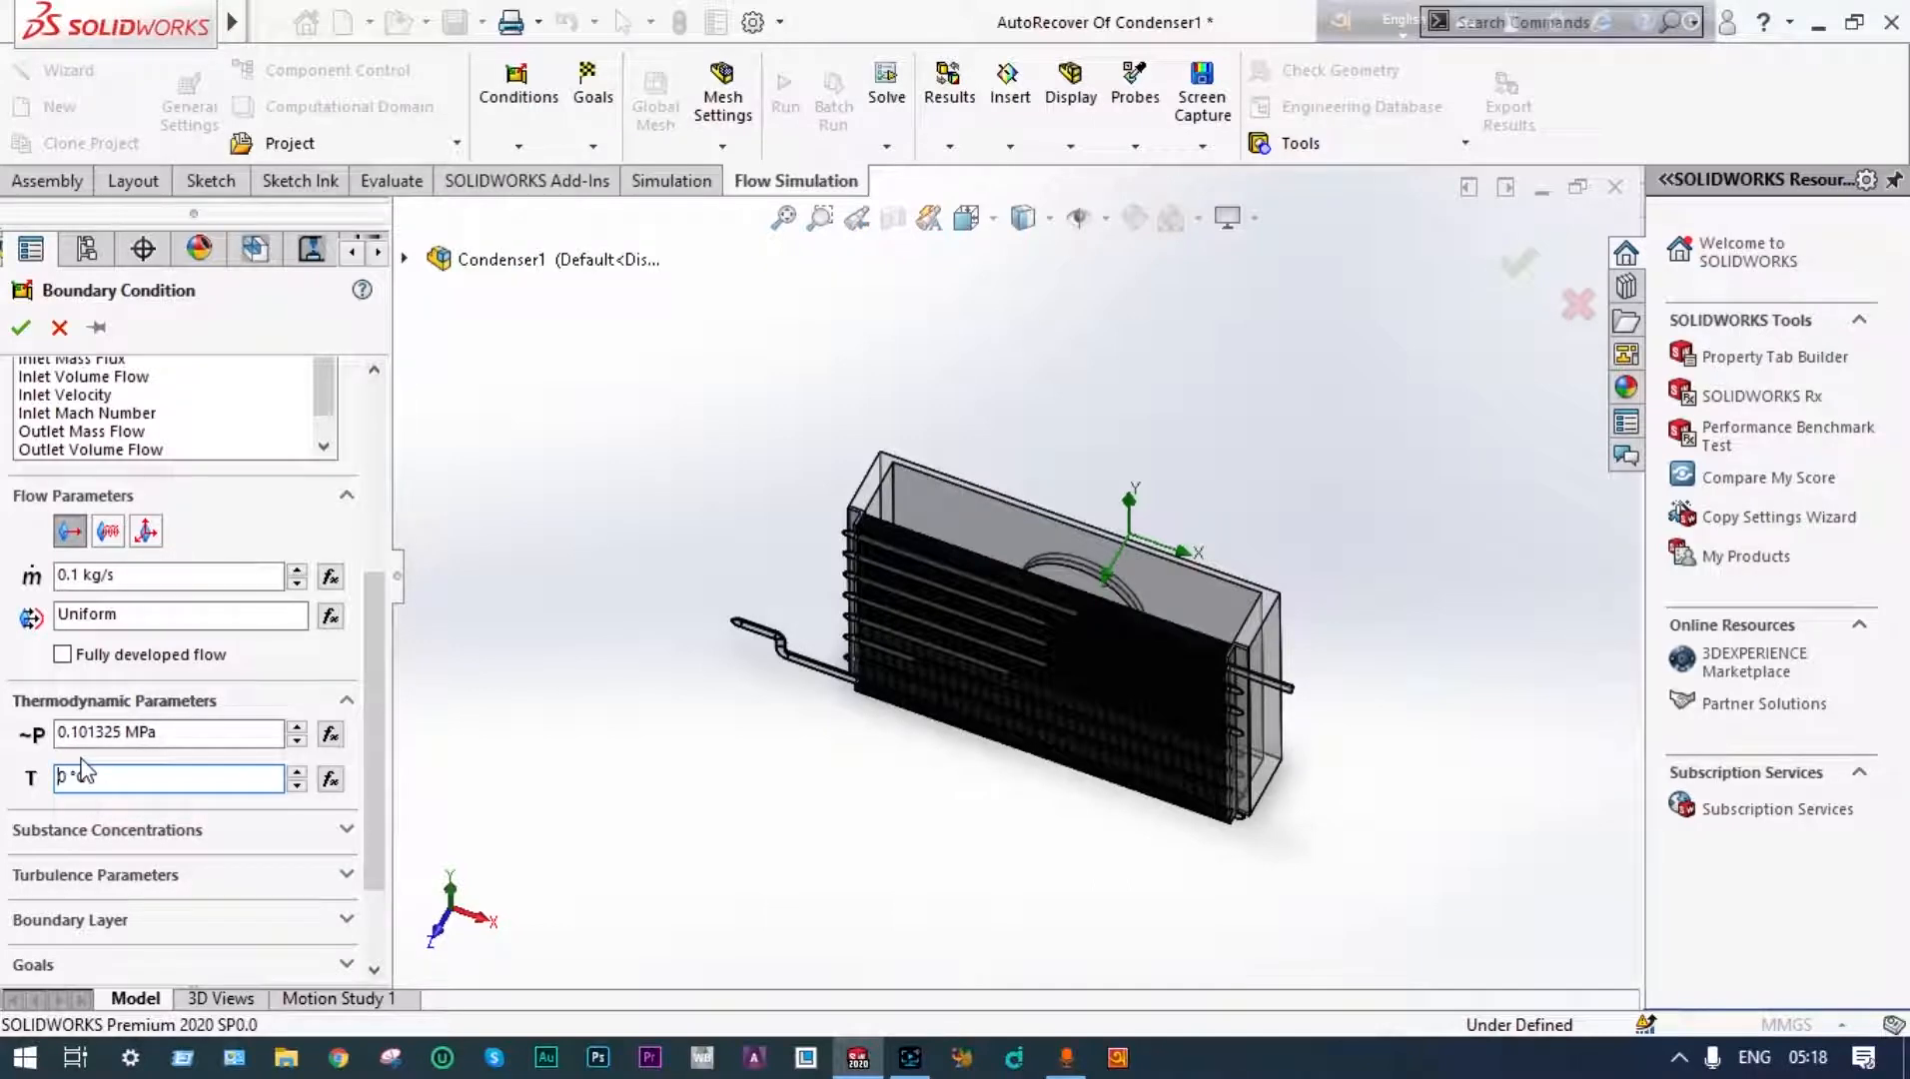
pyautogui.write('7')
pyautogui.click(121, 731)
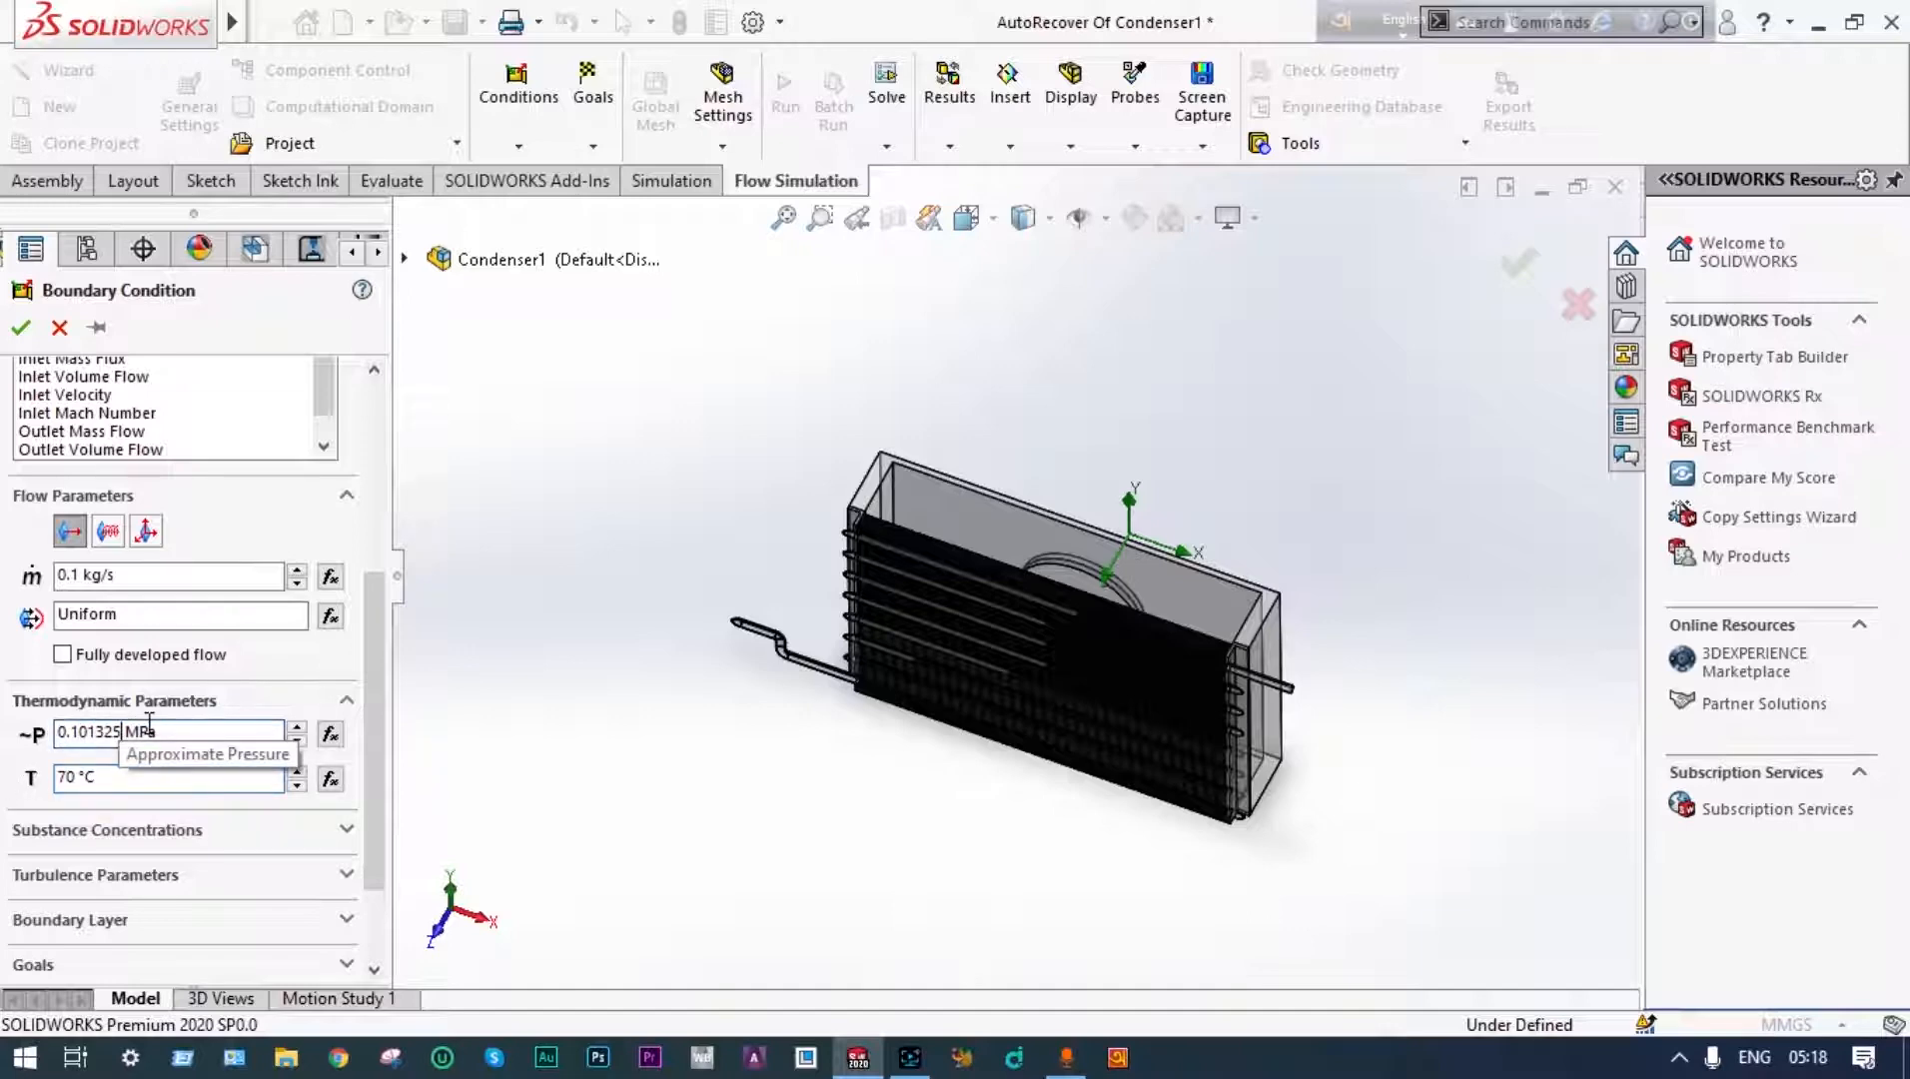
pyautogui.press('BackSpace')
pyautogui.press('BackSpace')
pyautogui.press('BackSpace')
pyautogui.press('BackSpace')
pyautogui.press('BackSpace')
pyautogui.press('BackSpace')
pyautogui.write('2')
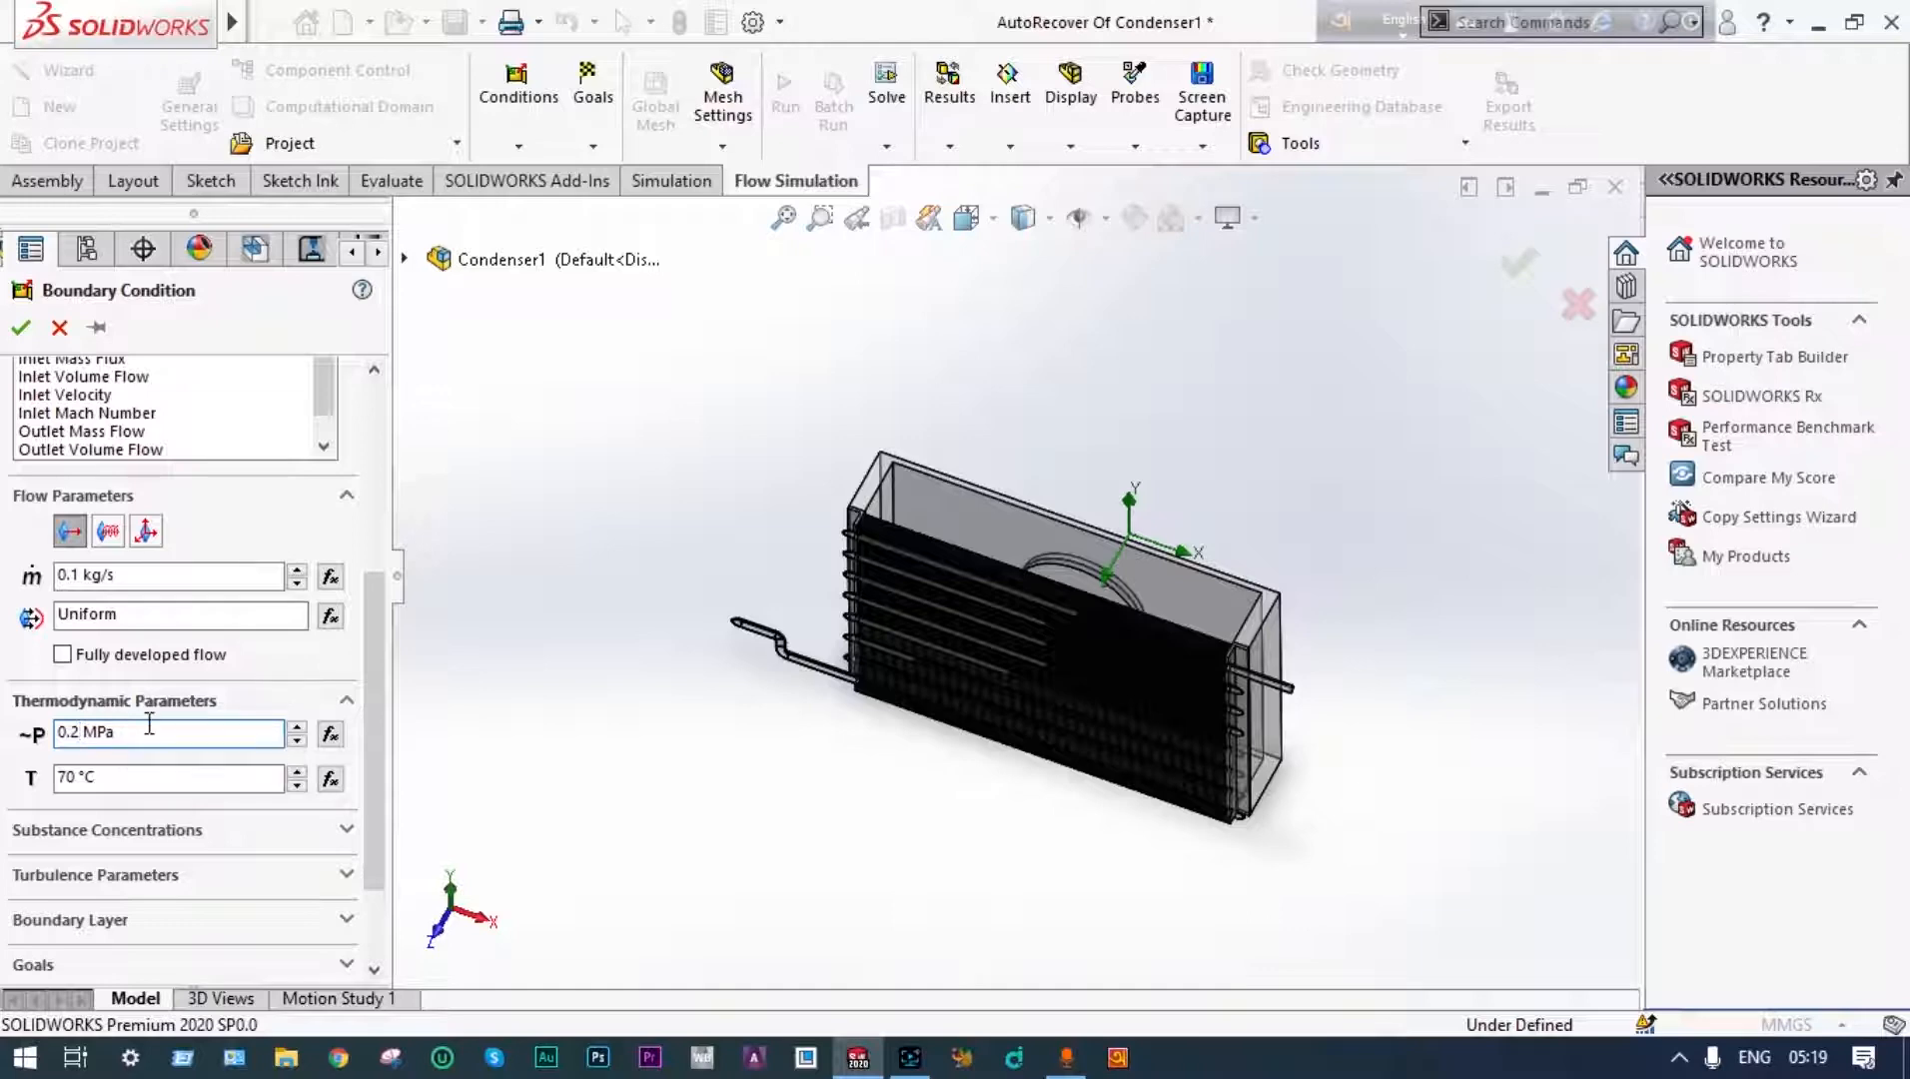
# Review the inlet's substance concentrations and apply the inlet mass flow condition to the inner lid face of the straight coil pipe end
pyautogui.click(346, 832)
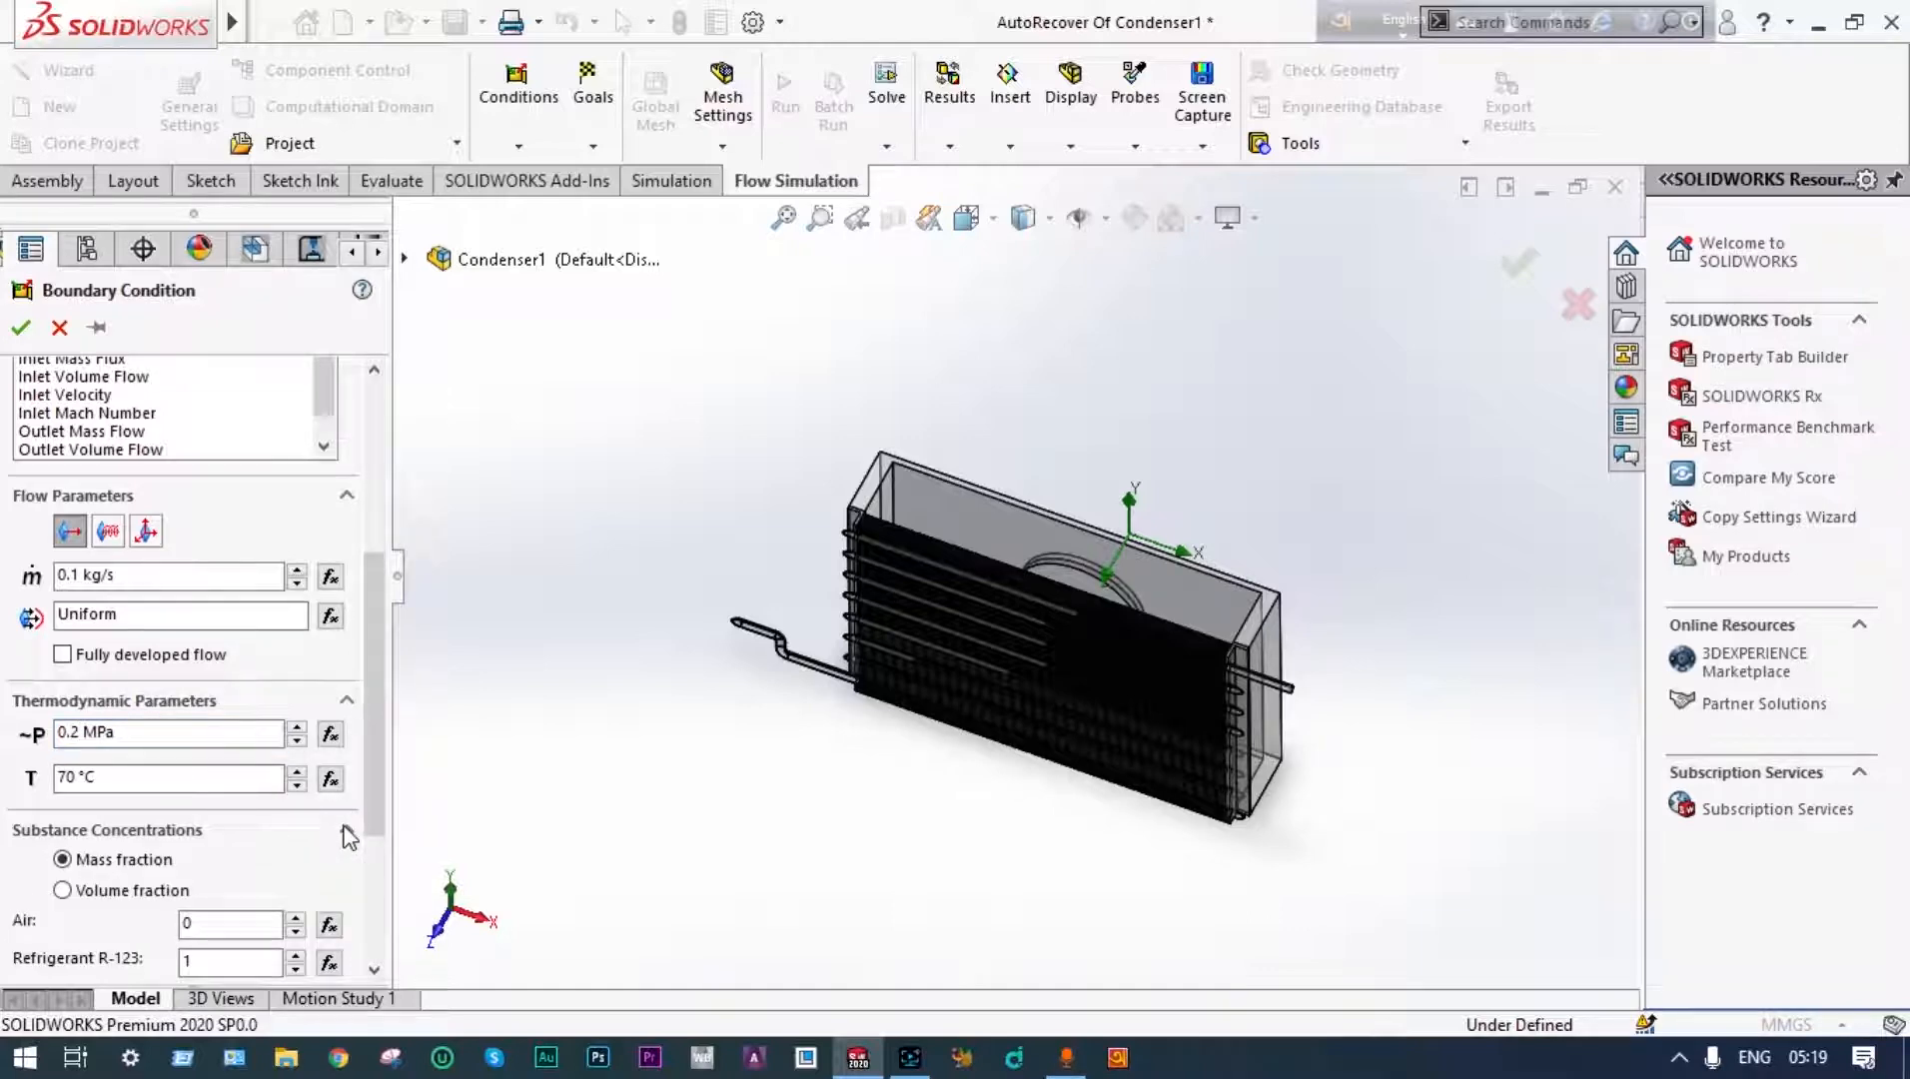
pyautogui.moveTo(369, 755); pyautogui.dragTo(372, 859)
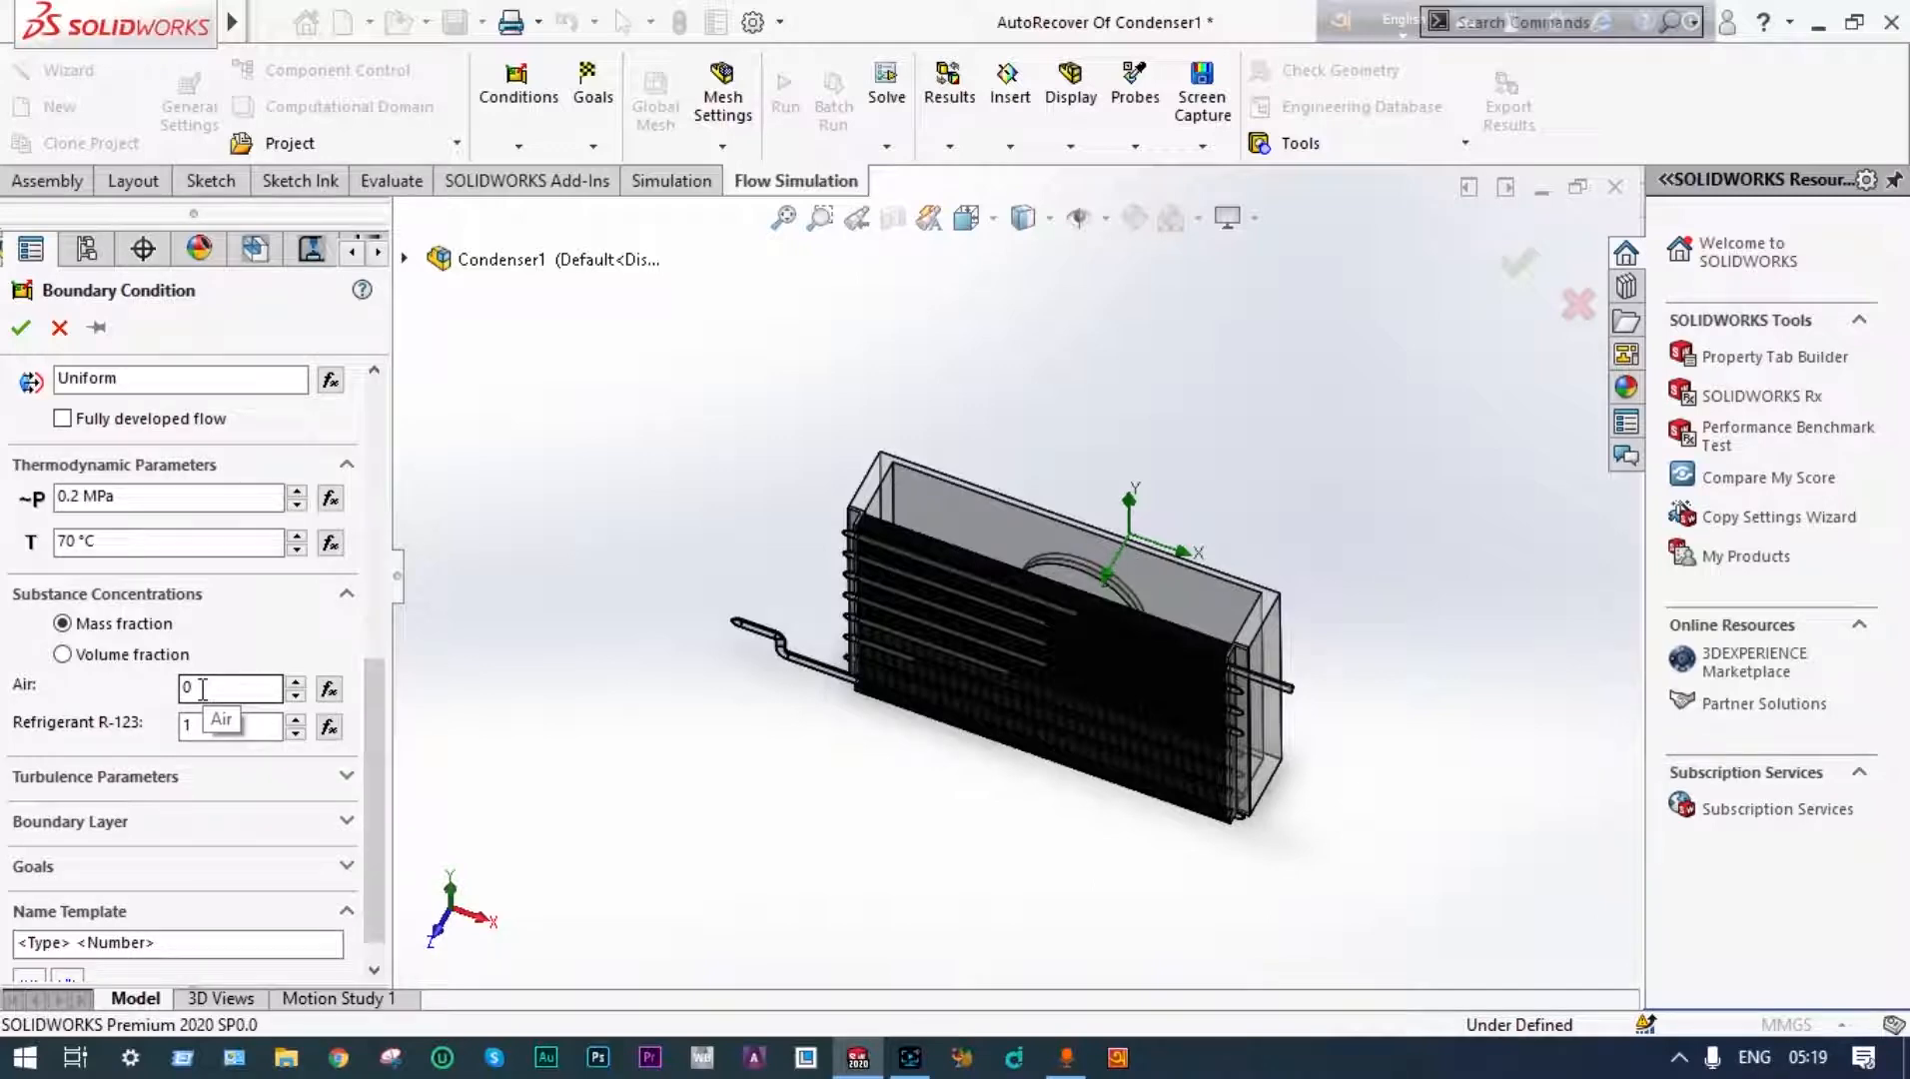
pyautogui.moveTo(559, 713); pyautogui.dragTo(612, 719, button='middle')
pyautogui.scroll(-3, 1321, 662)
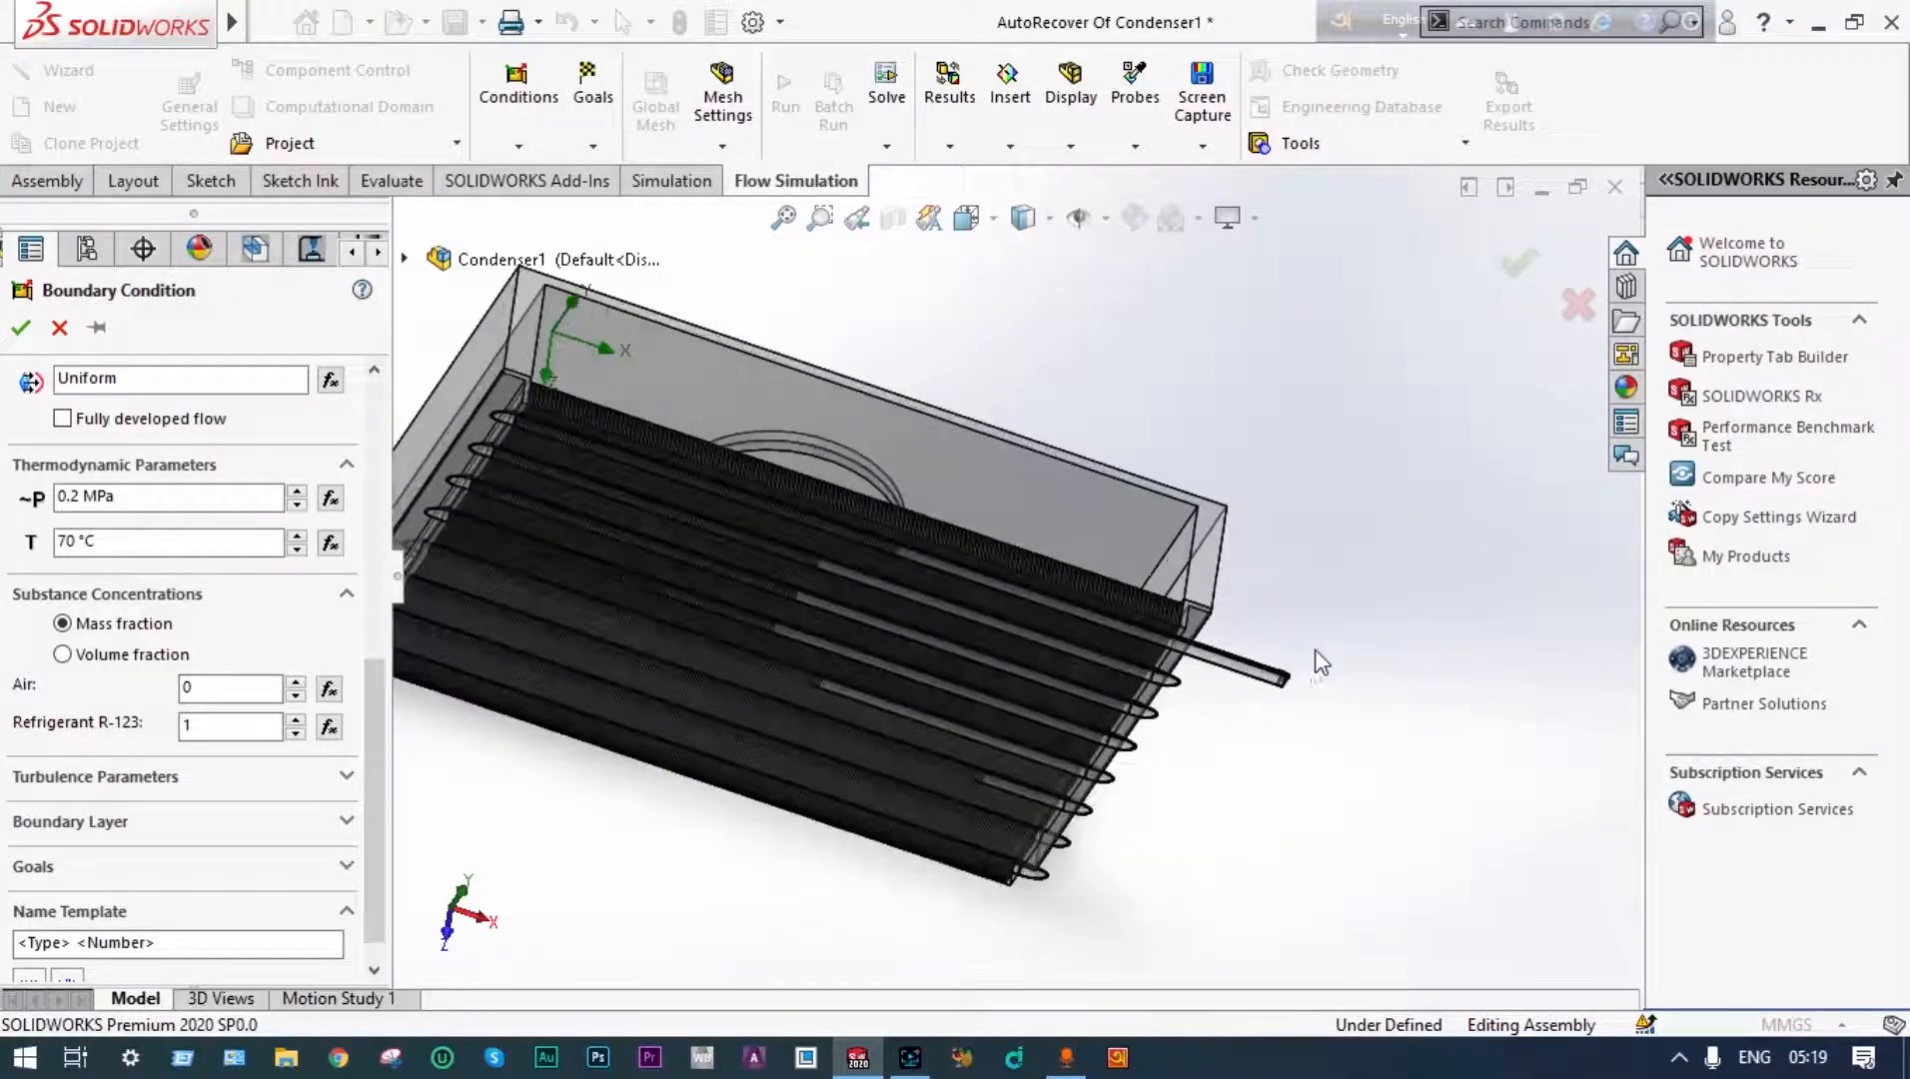
pyautogui.scroll(-3, 1288, 667)
pyautogui.moveTo(1249, 665); pyautogui.dragTo(1283, 644, button='middle')
pyautogui.scroll(-3, 1133, 682)
pyautogui.scroll(-2, 1193, 670)
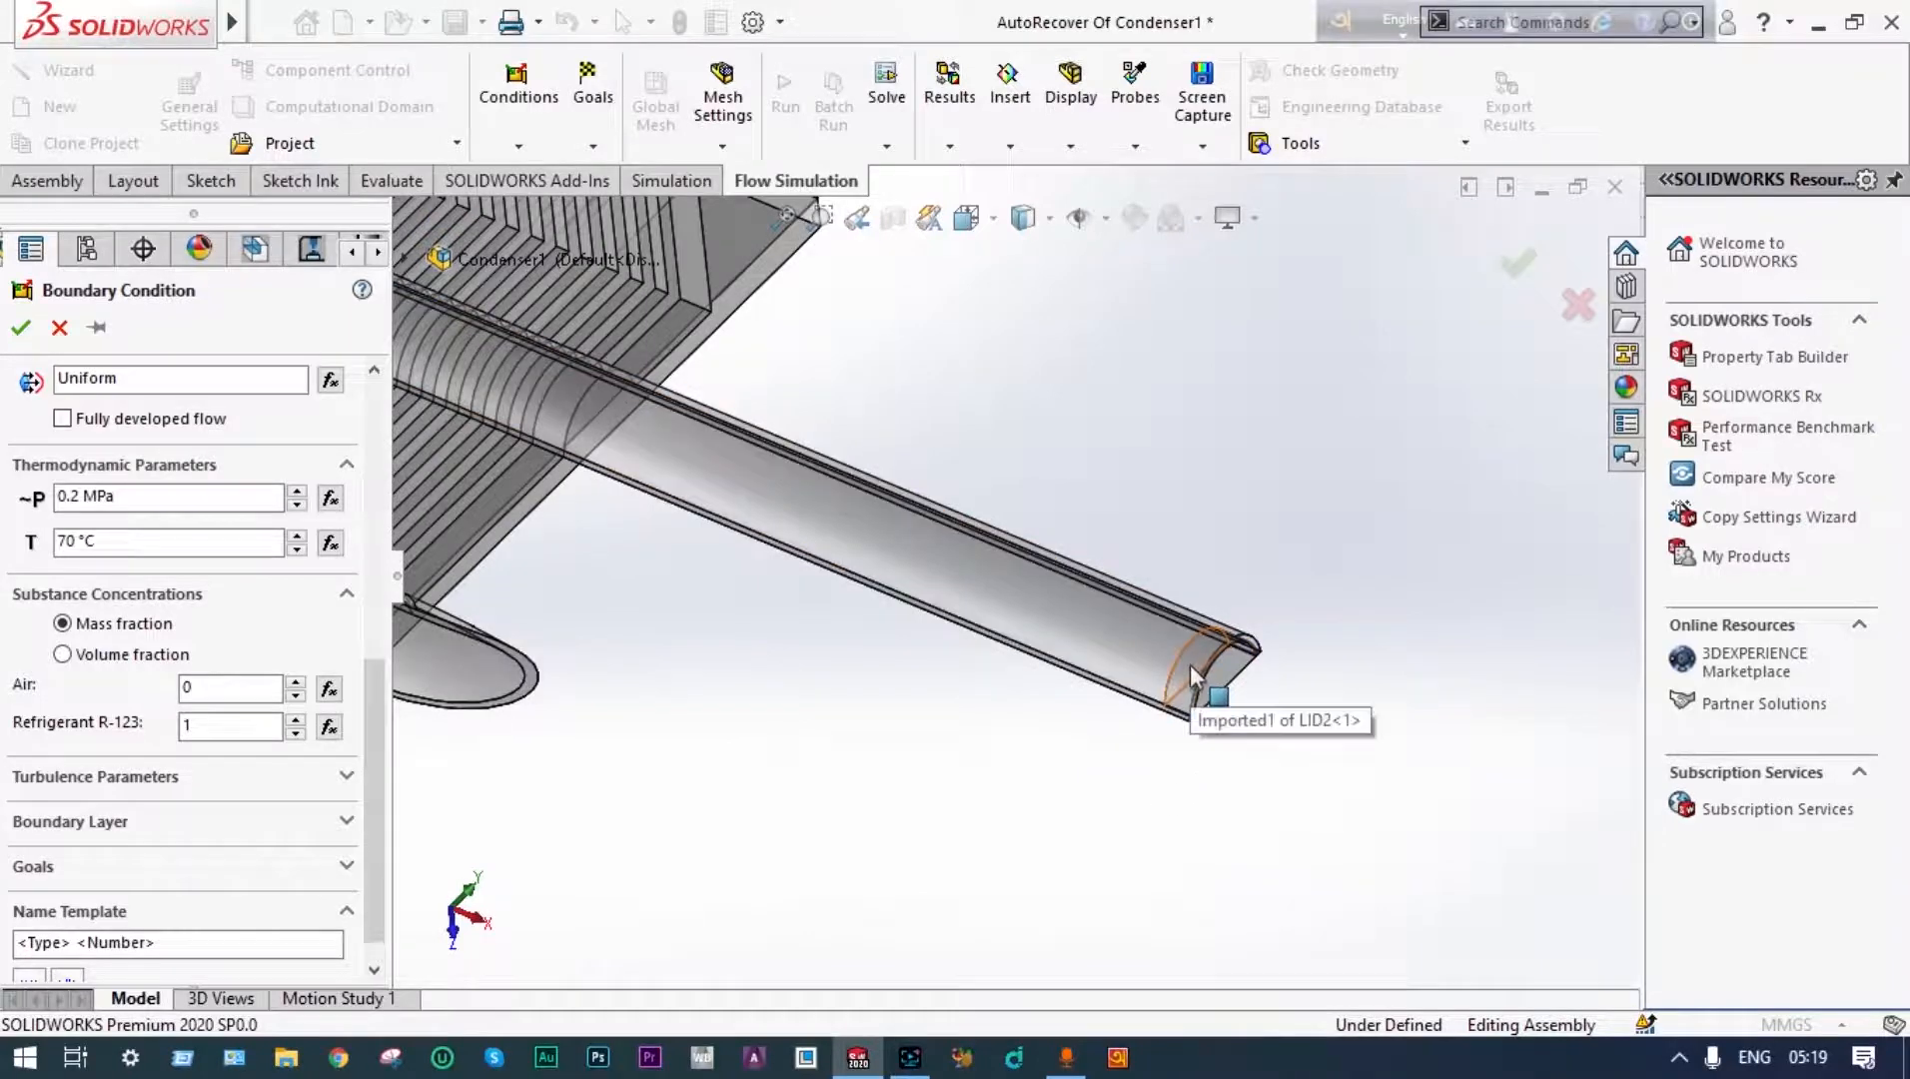
pyautogui.click(1189, 664)
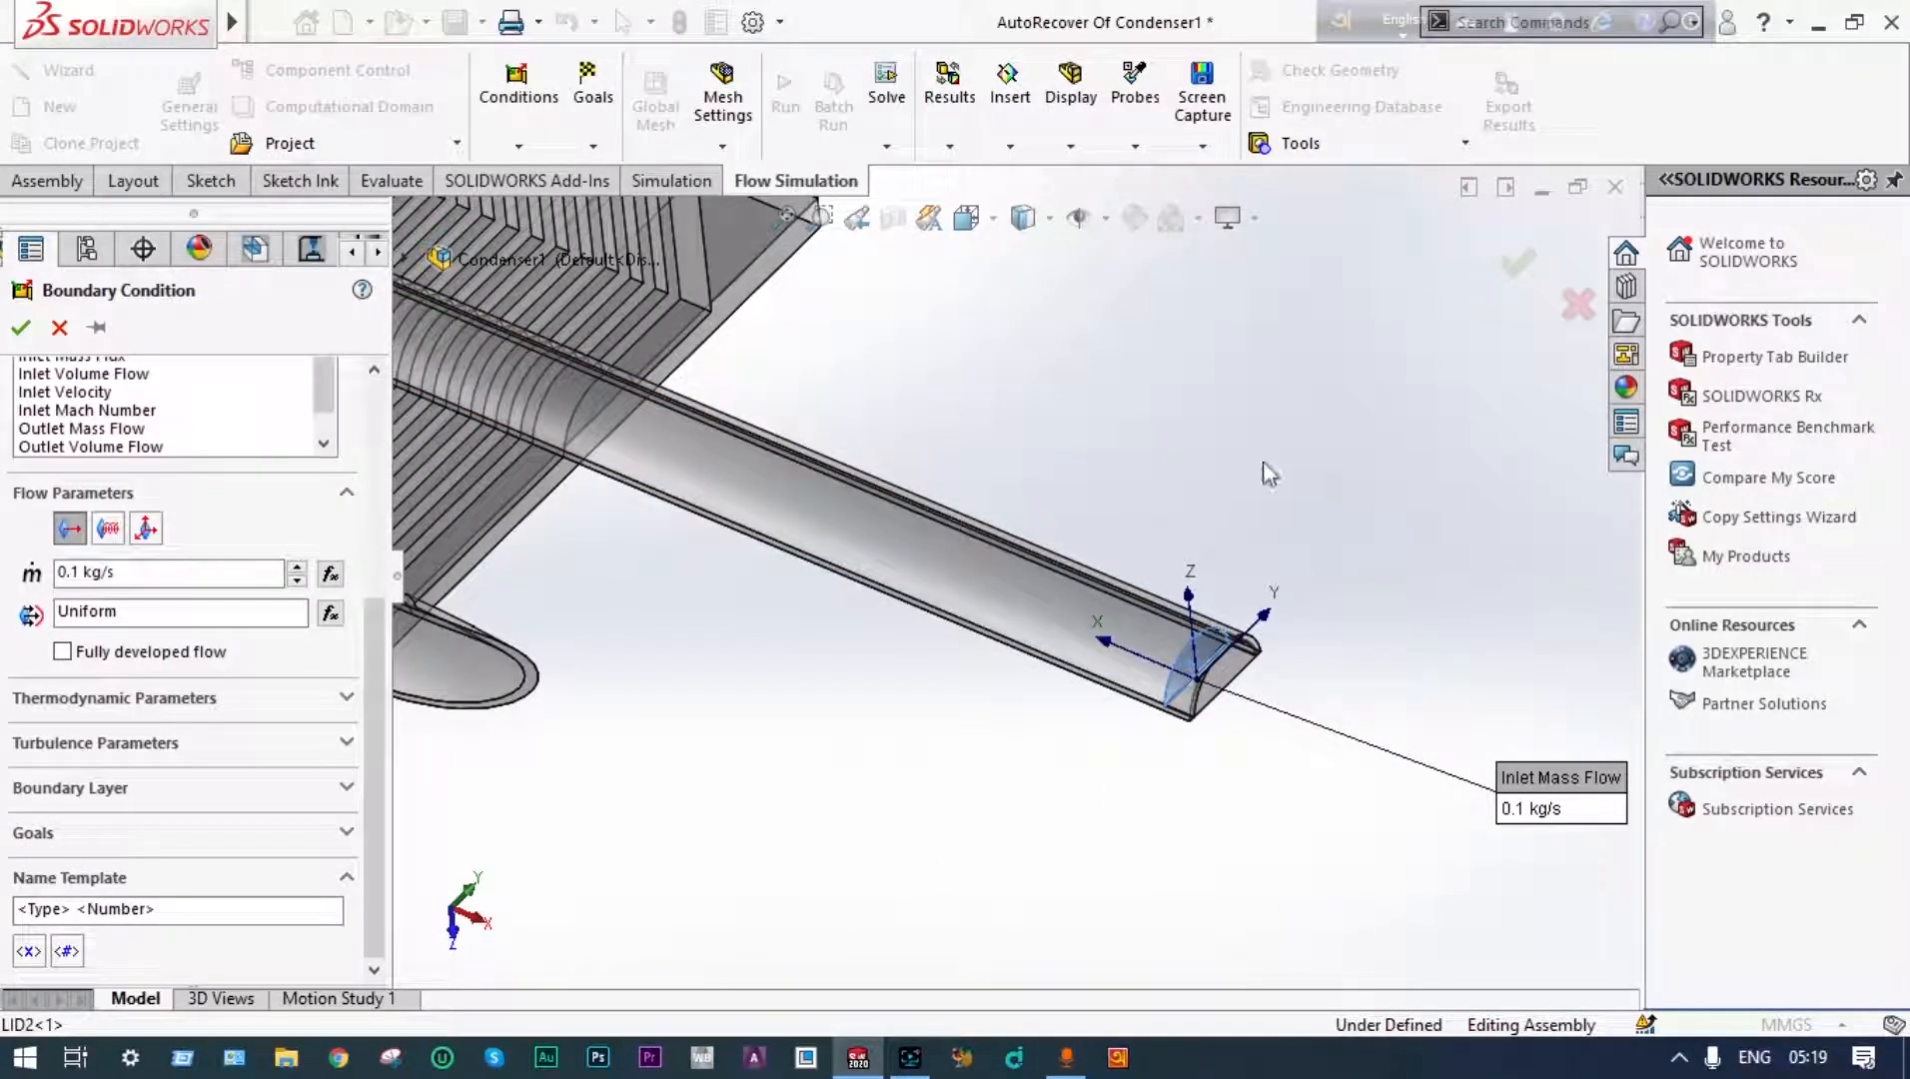
pyautogui.click(19, 329)
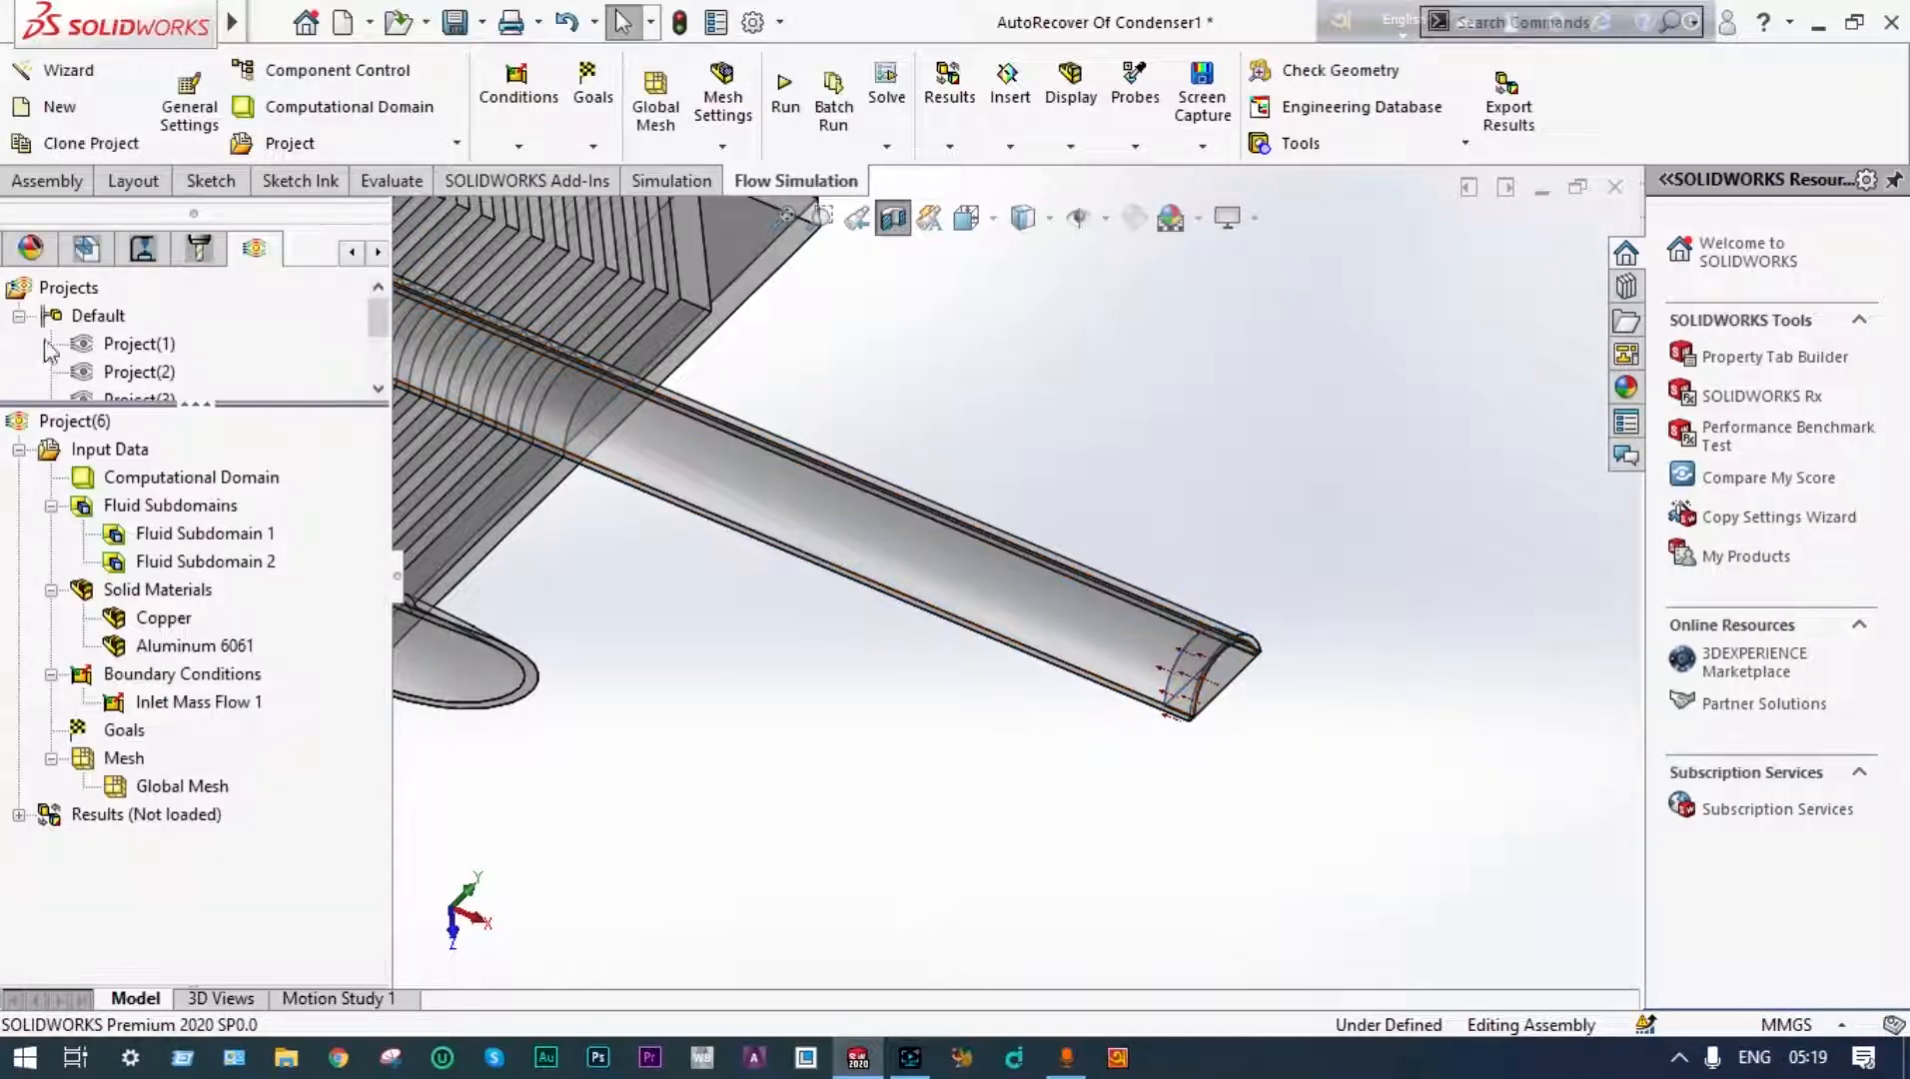
# Start a pressure opening boundary condition of type Environment Pressure for the bent outlet pipe of the coil
pyautogui.scroll(3, 726, 608)
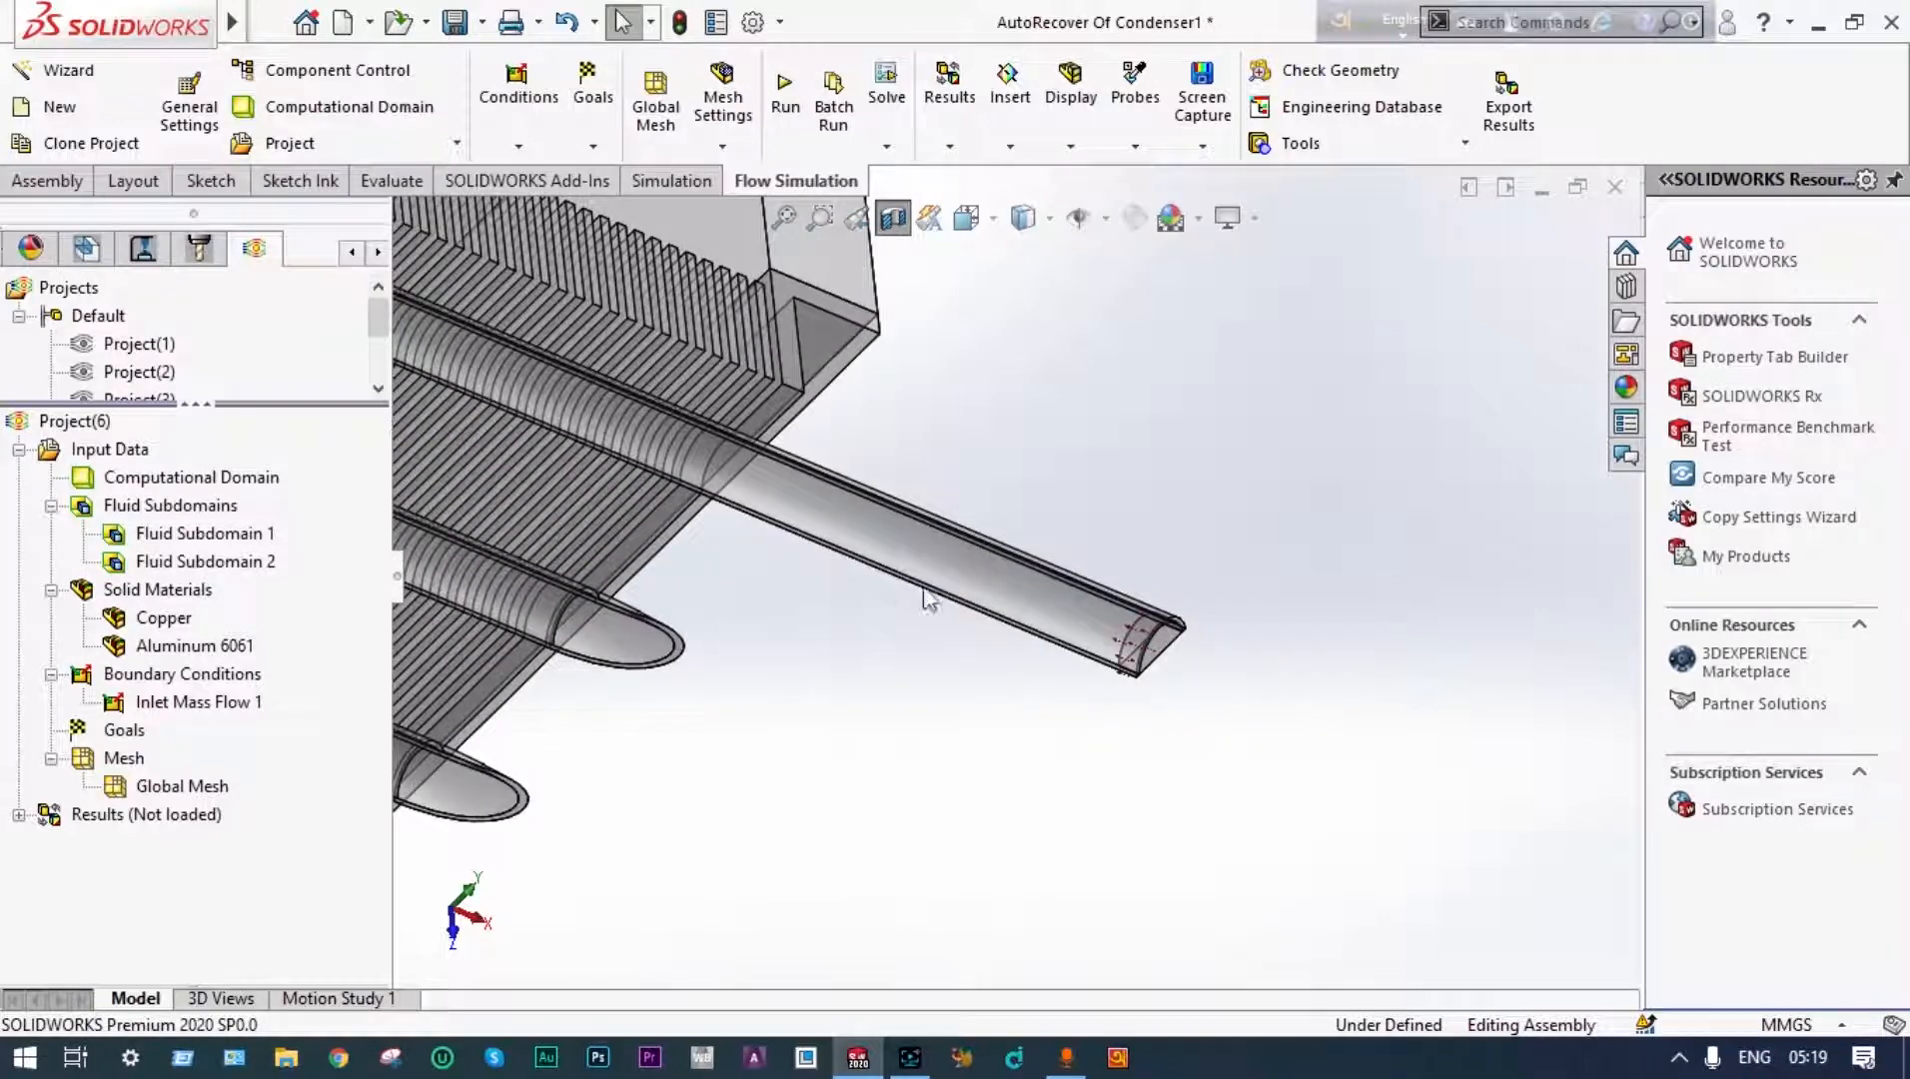
pyautogui.click(785, 218)
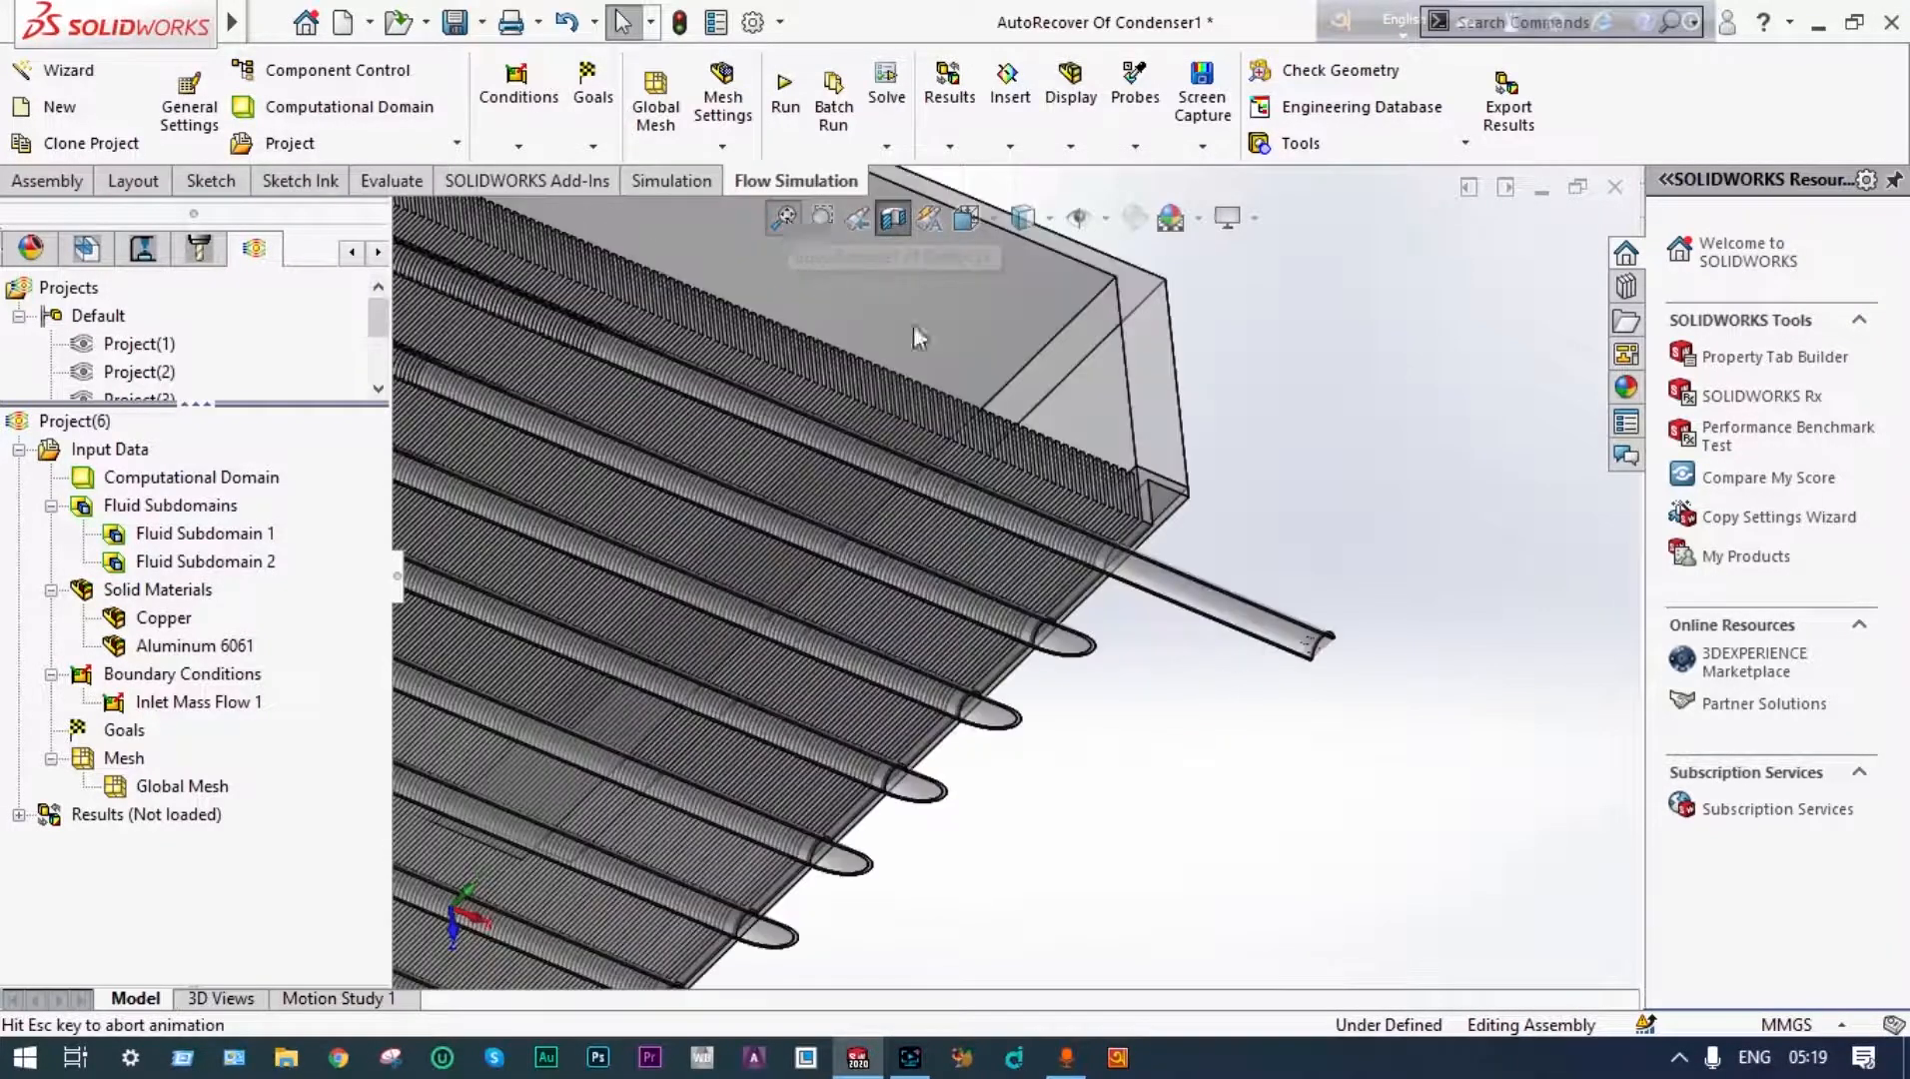
pyautogui.moveTo(1322, 422); pyautogui.dragTo(999, 470, button='middle')
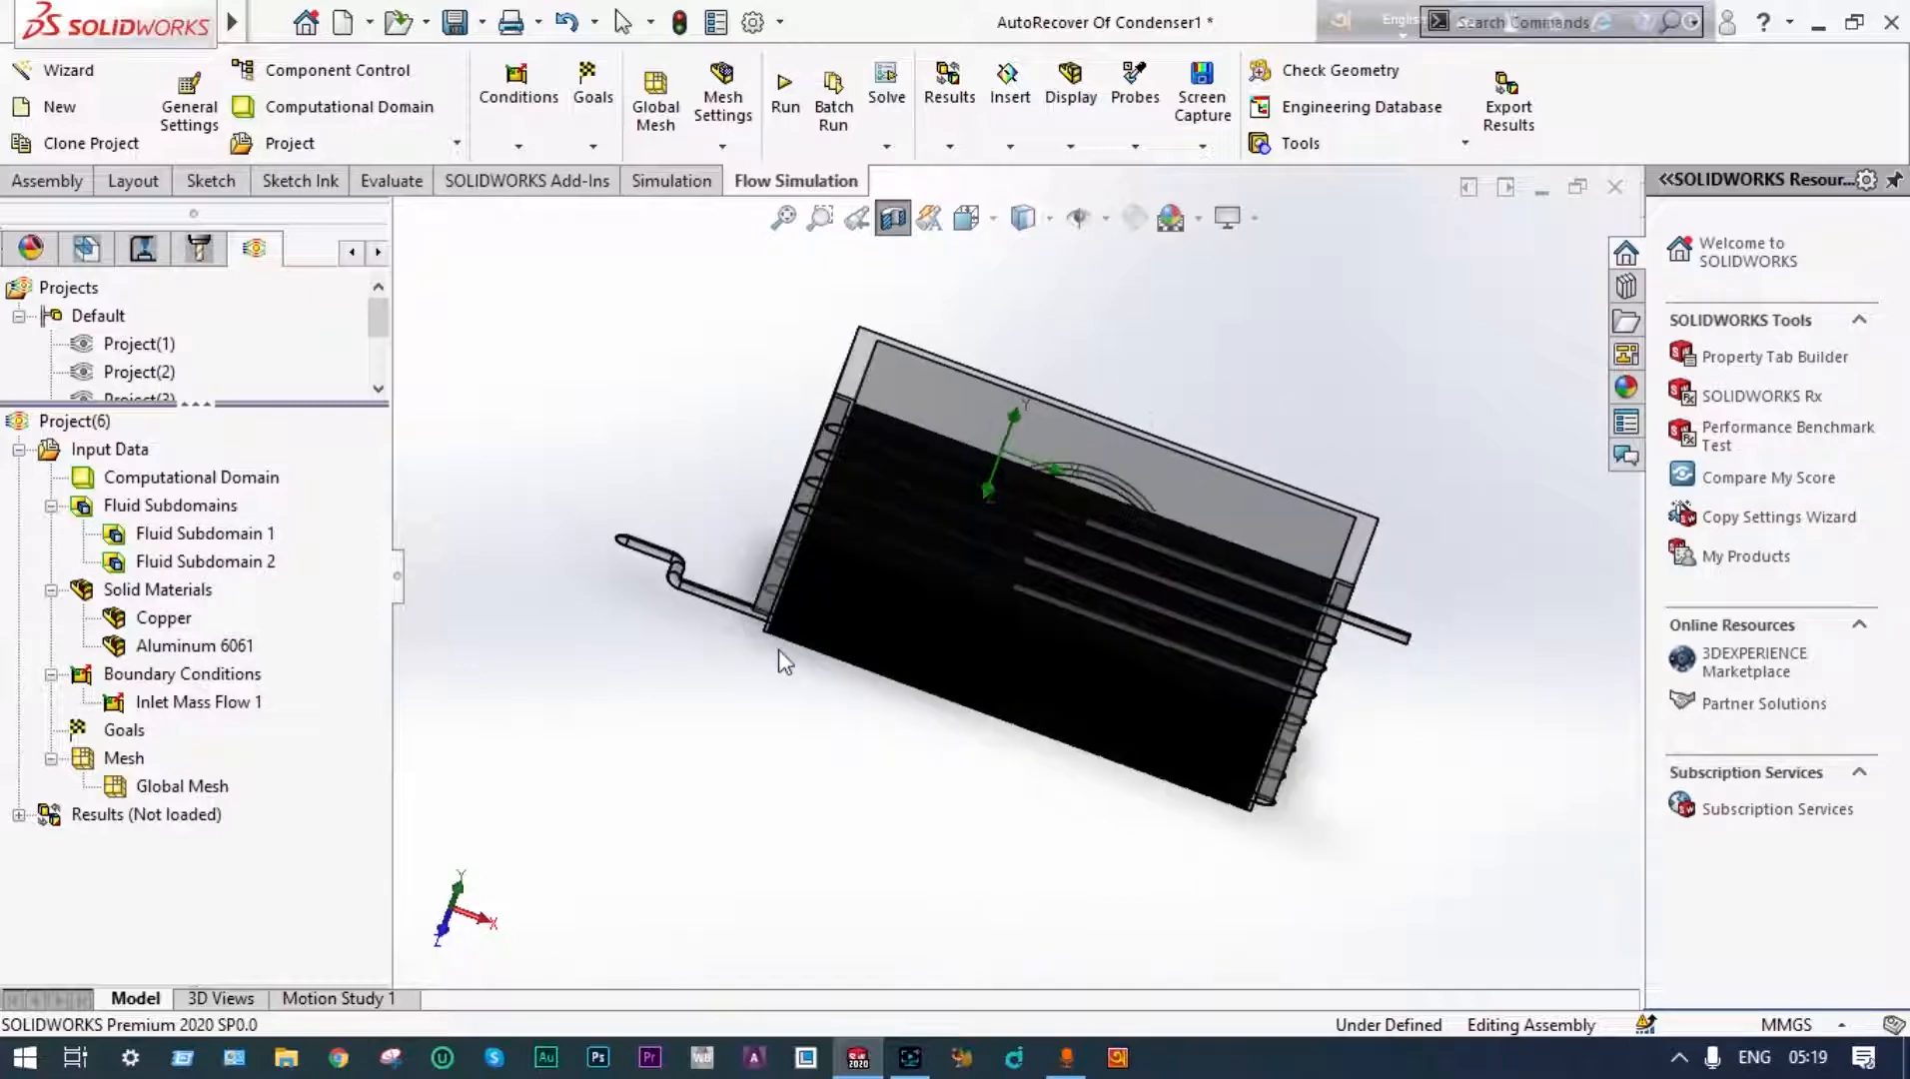
pyautogui.scroll(-4, 759, 594)
pyautogui.scroll(-2, 756, 584)
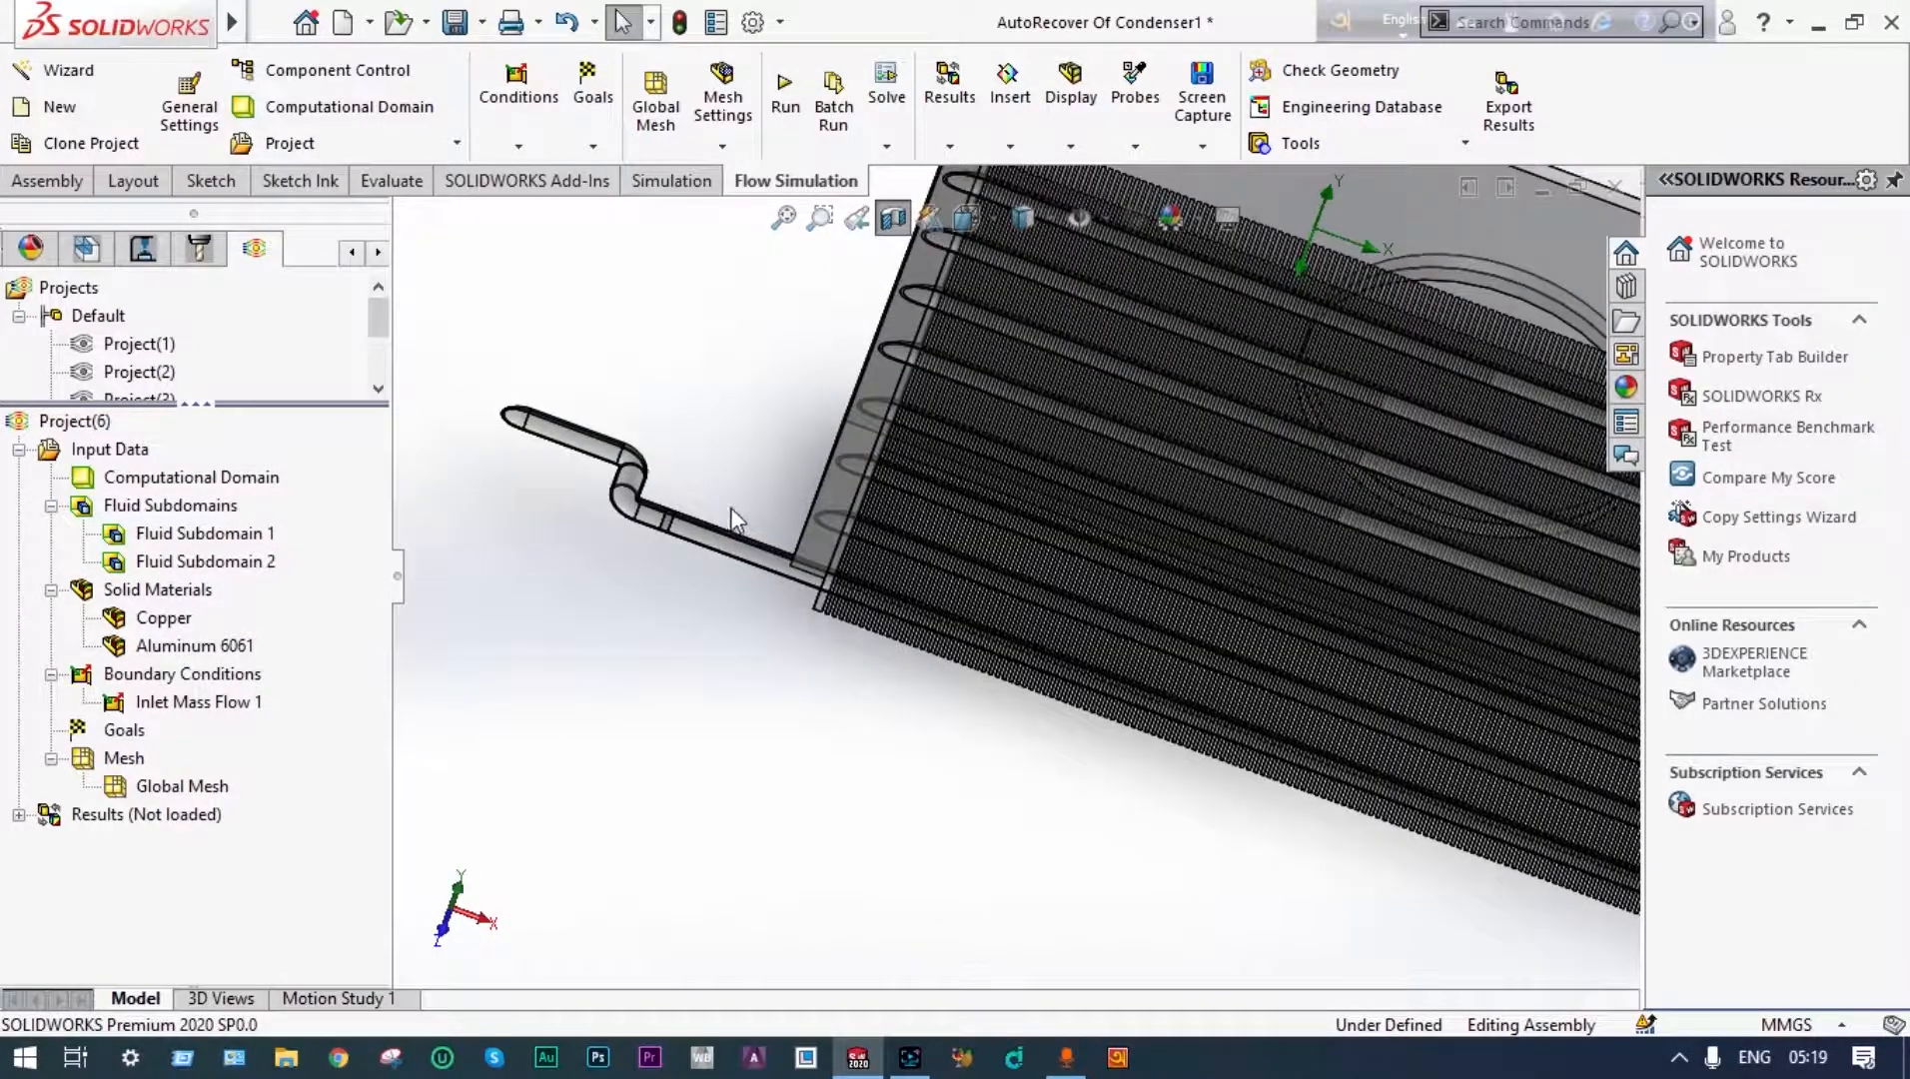
pyautogui.moveTo(734, 520); pyautogui.dragTo(699, 544, button='middle')
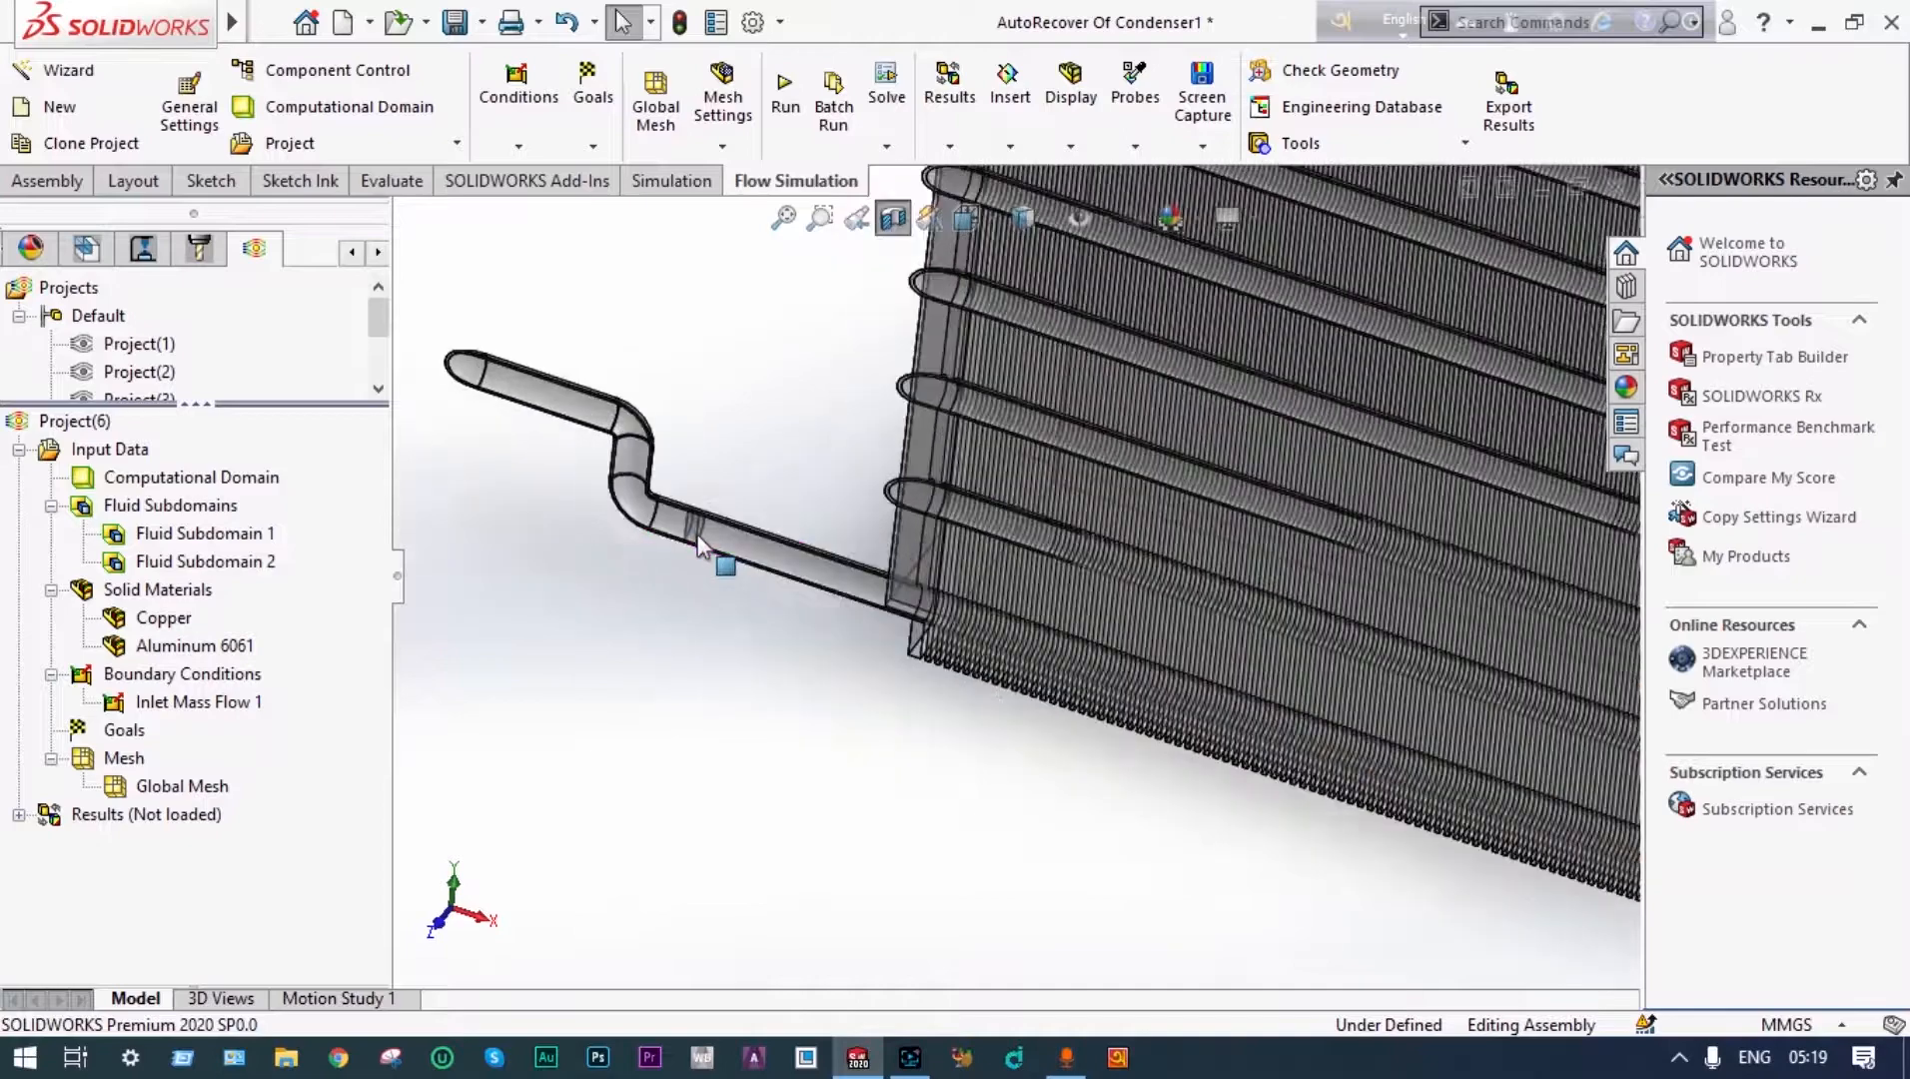
pyautogui.scroll(-2, 699, 544)
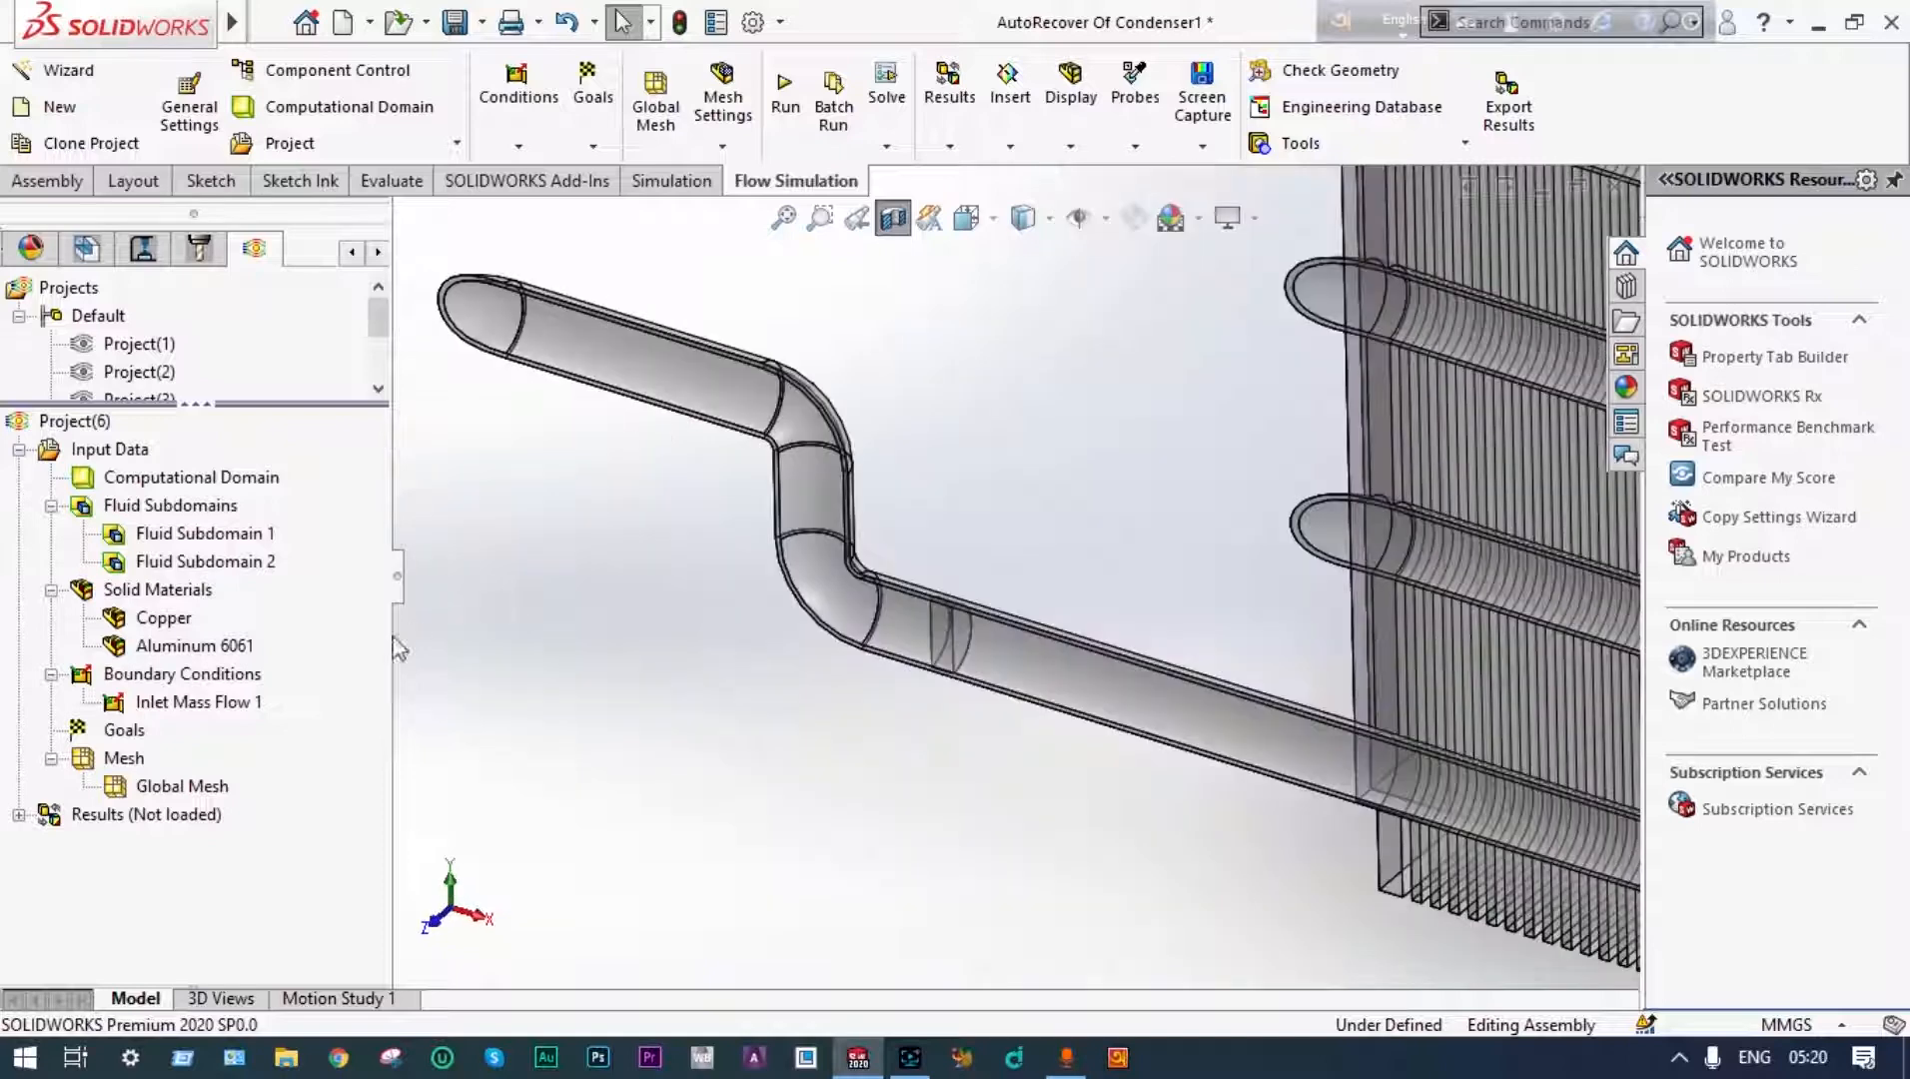
pyautogui.rightClick(192, 679)
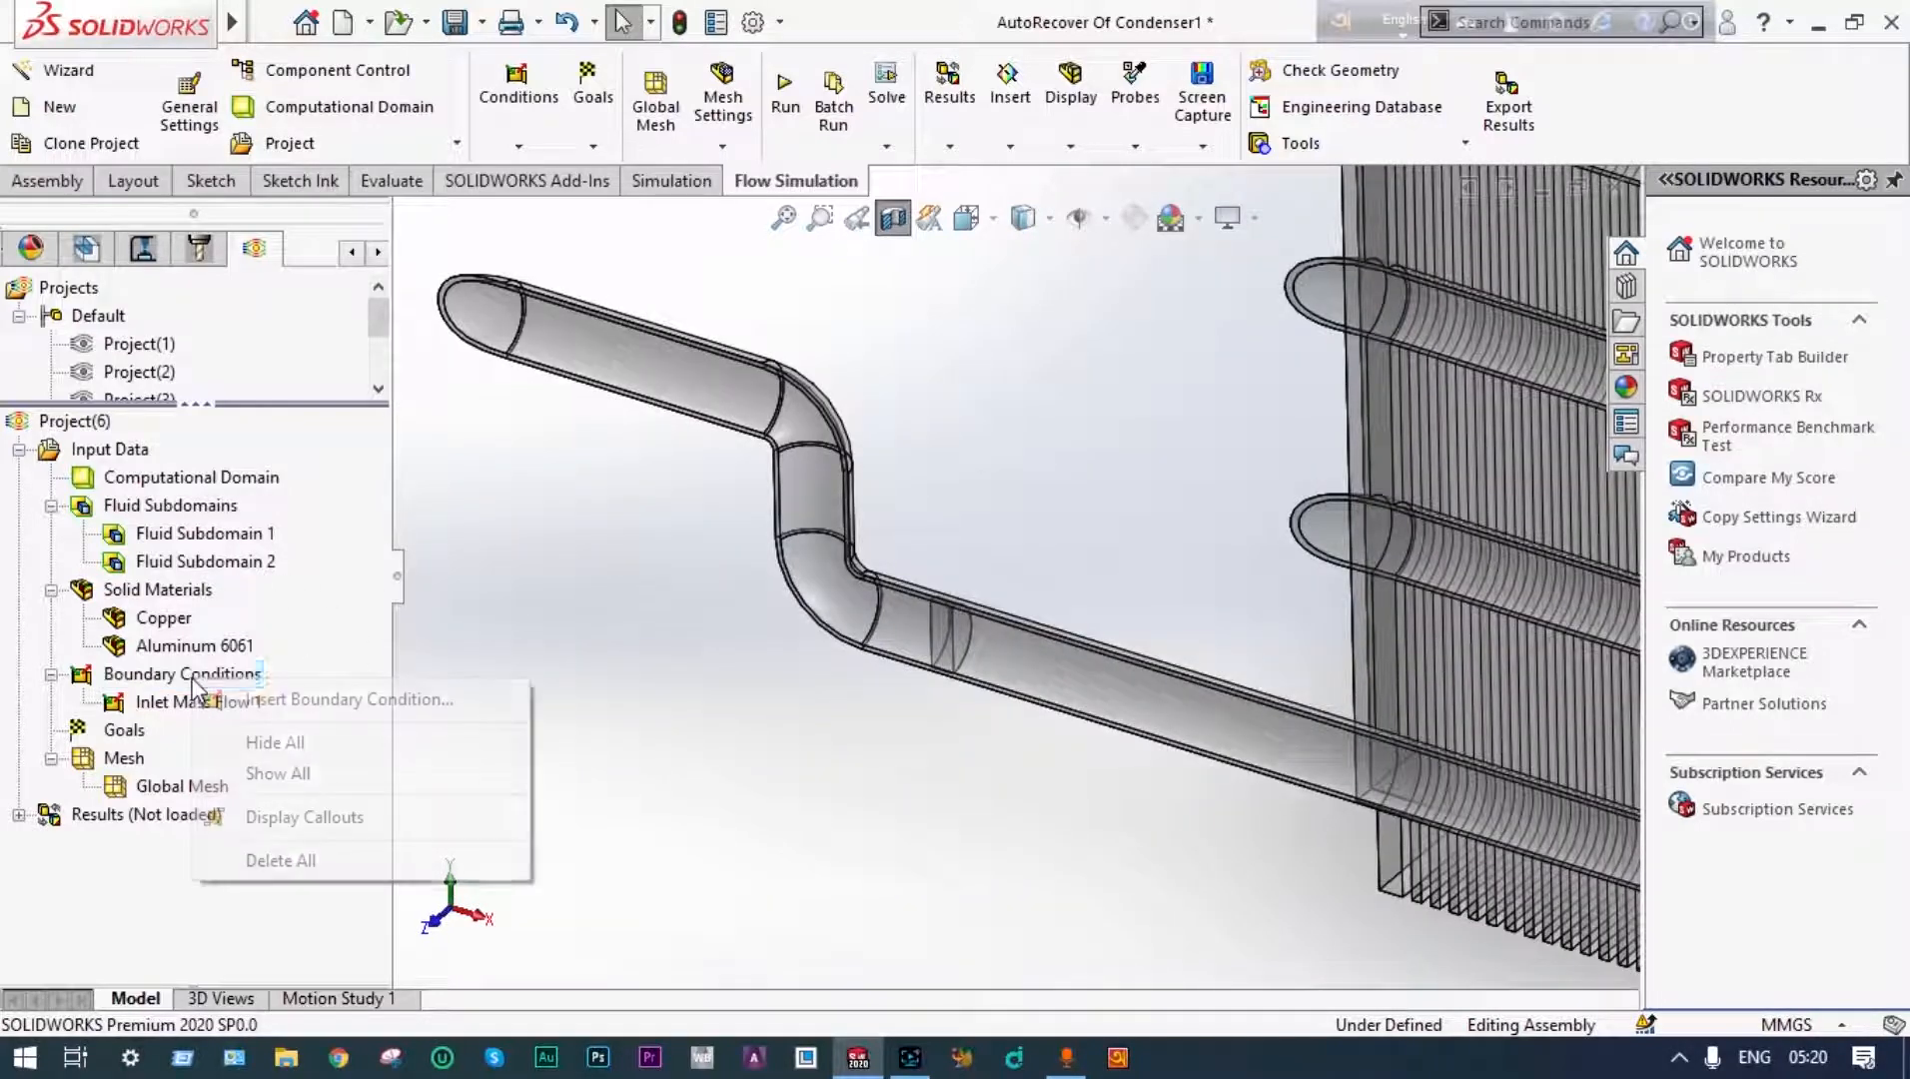
pyautogui.click(278, 704)
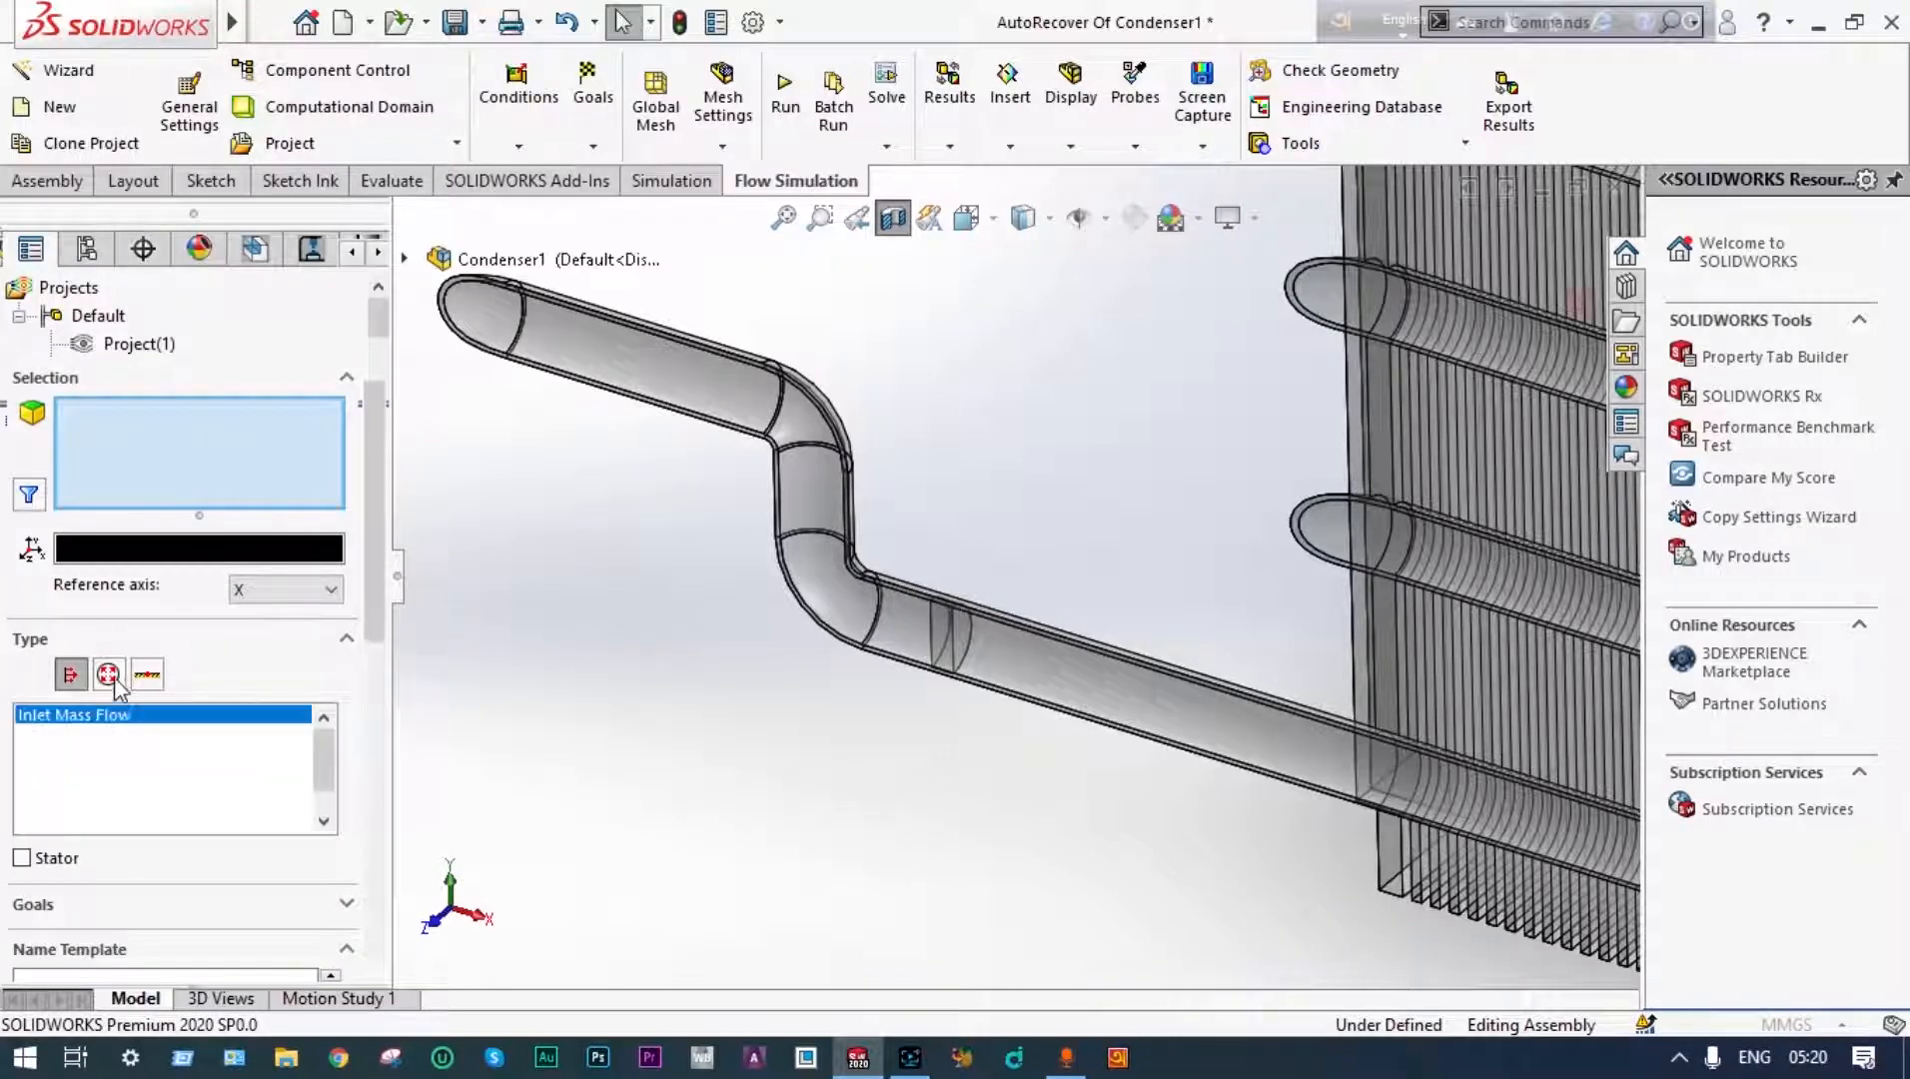
pyautogui.click(109, 675)
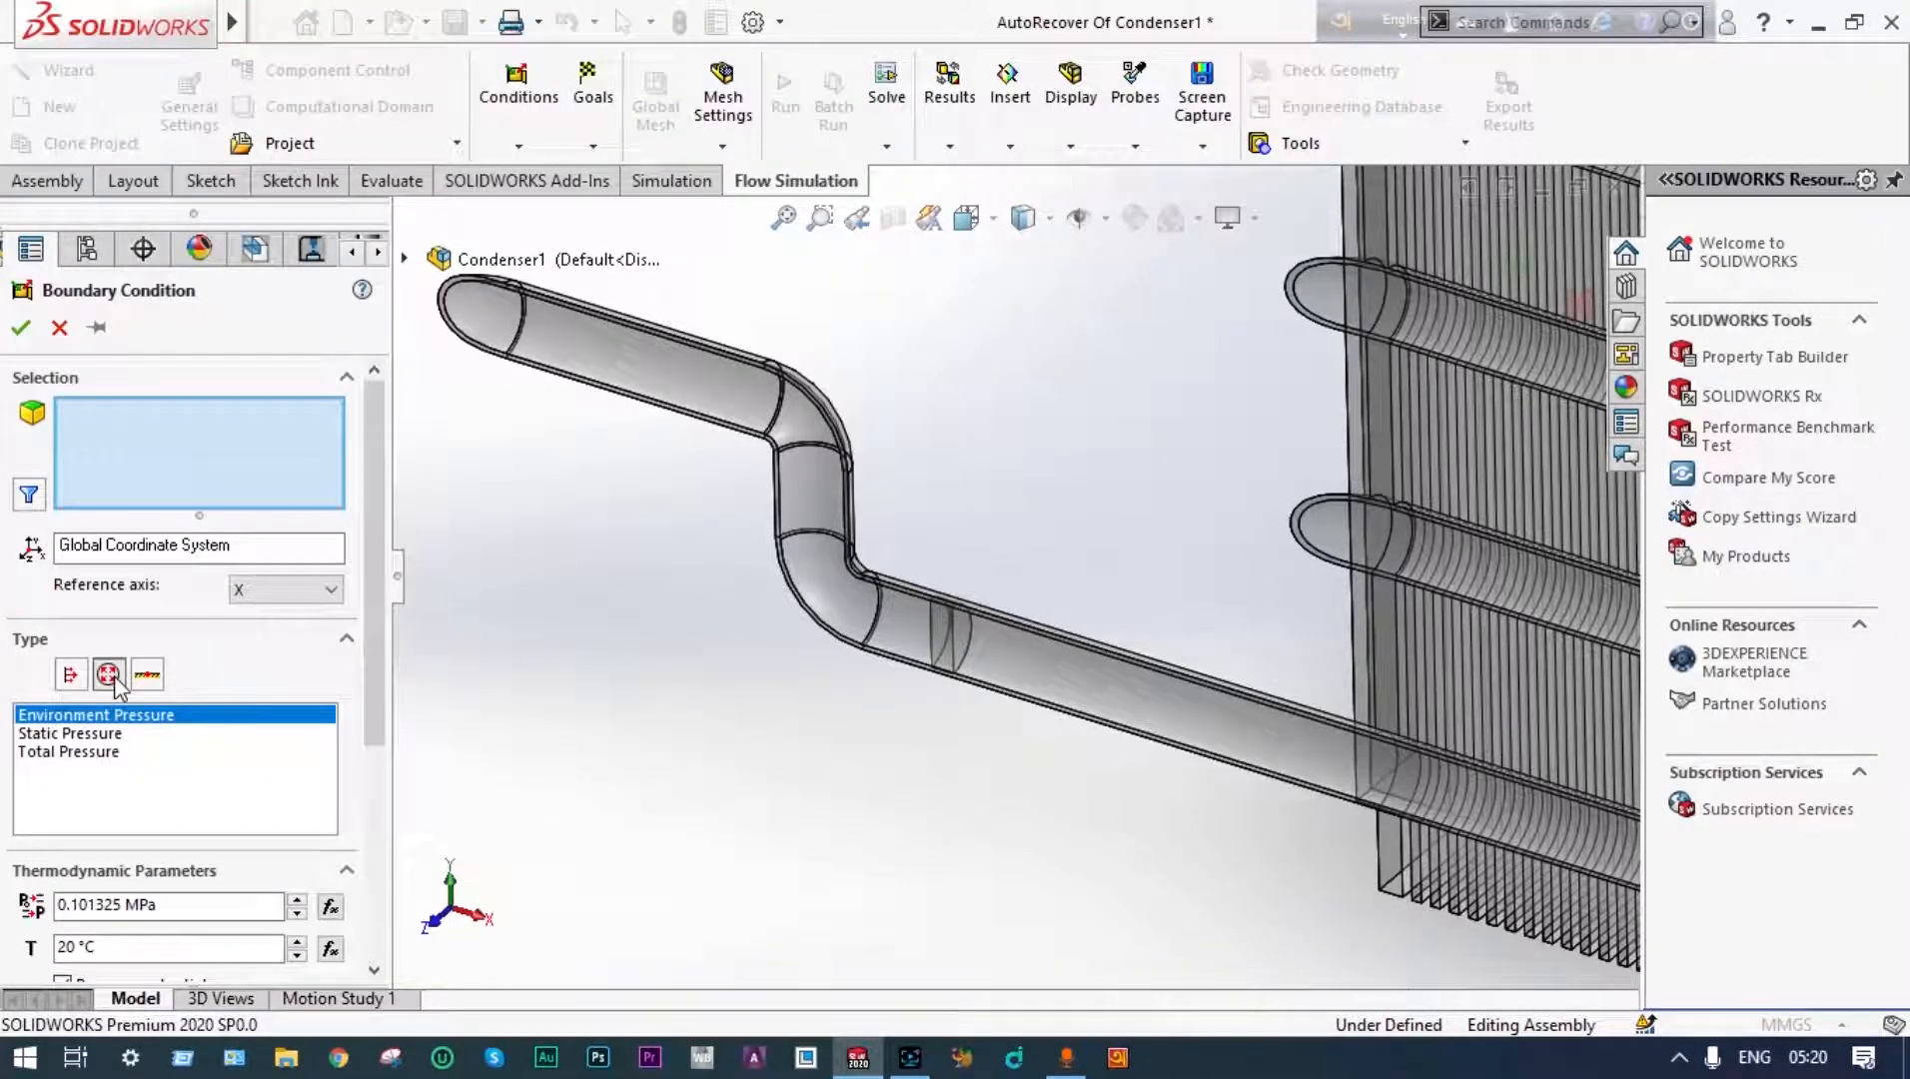
# Apply the environment pressure condition to the inner face of the lid inside the bent outlet pipe
pyautogui.moveTo(611, 650); pyautogui.dragTo(581, 602, button='middle')
pyautogui.click(783, 217)
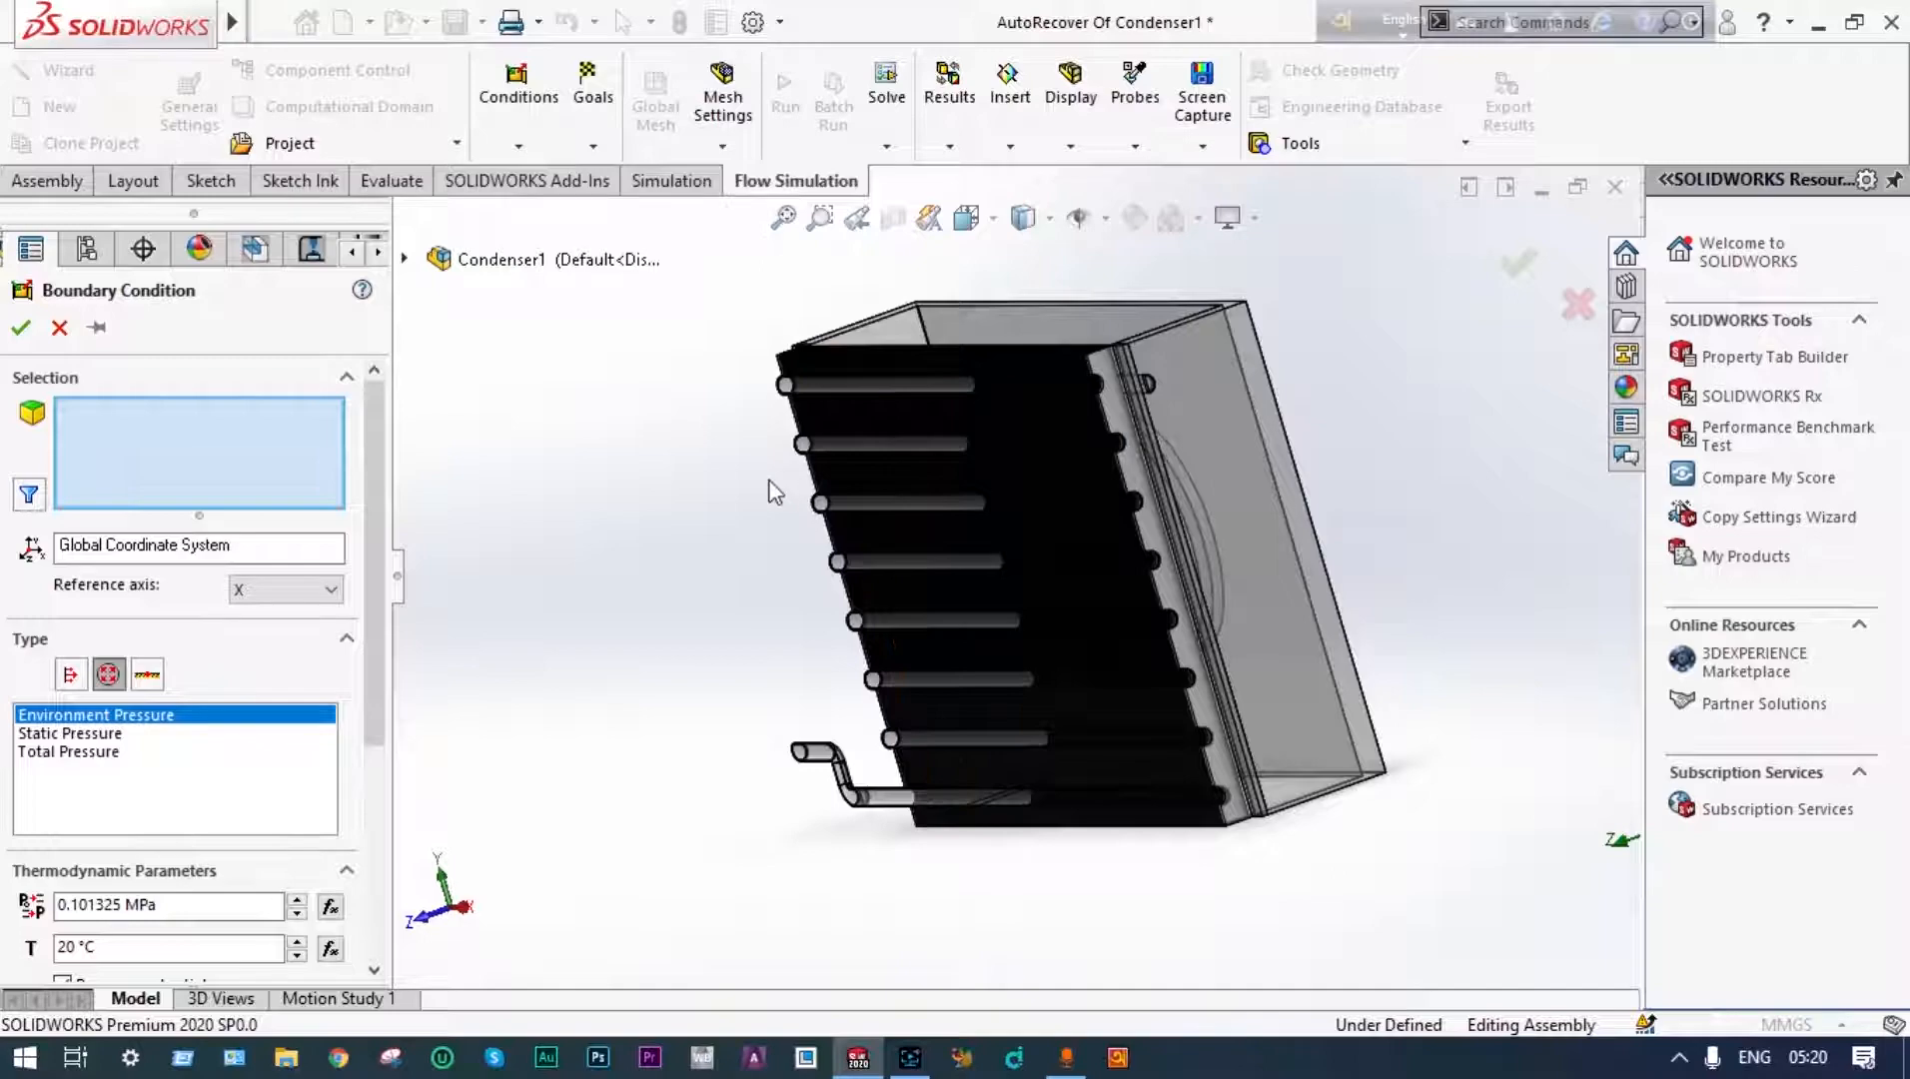
pyautogui.moveTo(782, 489); pyautogui.dragTo(811, 597, button='middle')
pyautogui.scroll(-4, 691, 609)
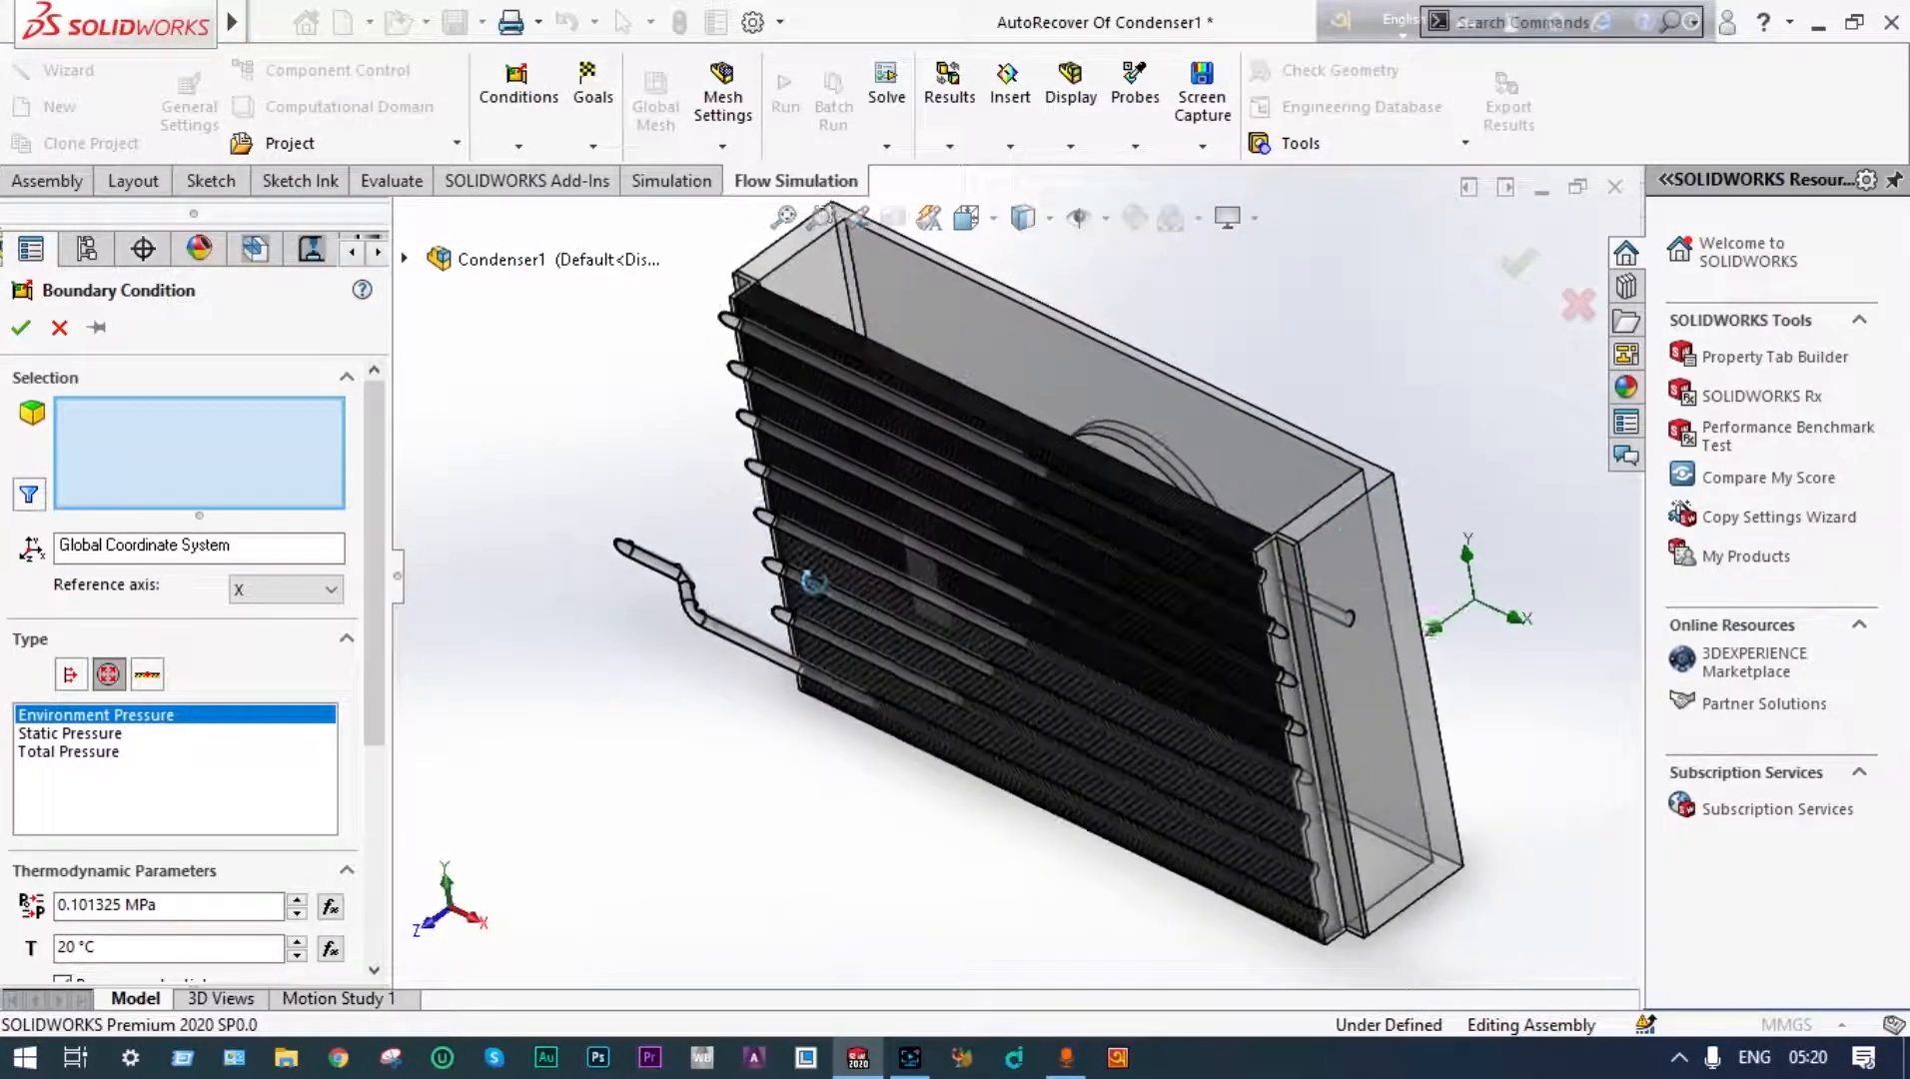
pyautogui.scroll(-5, 894, 615)
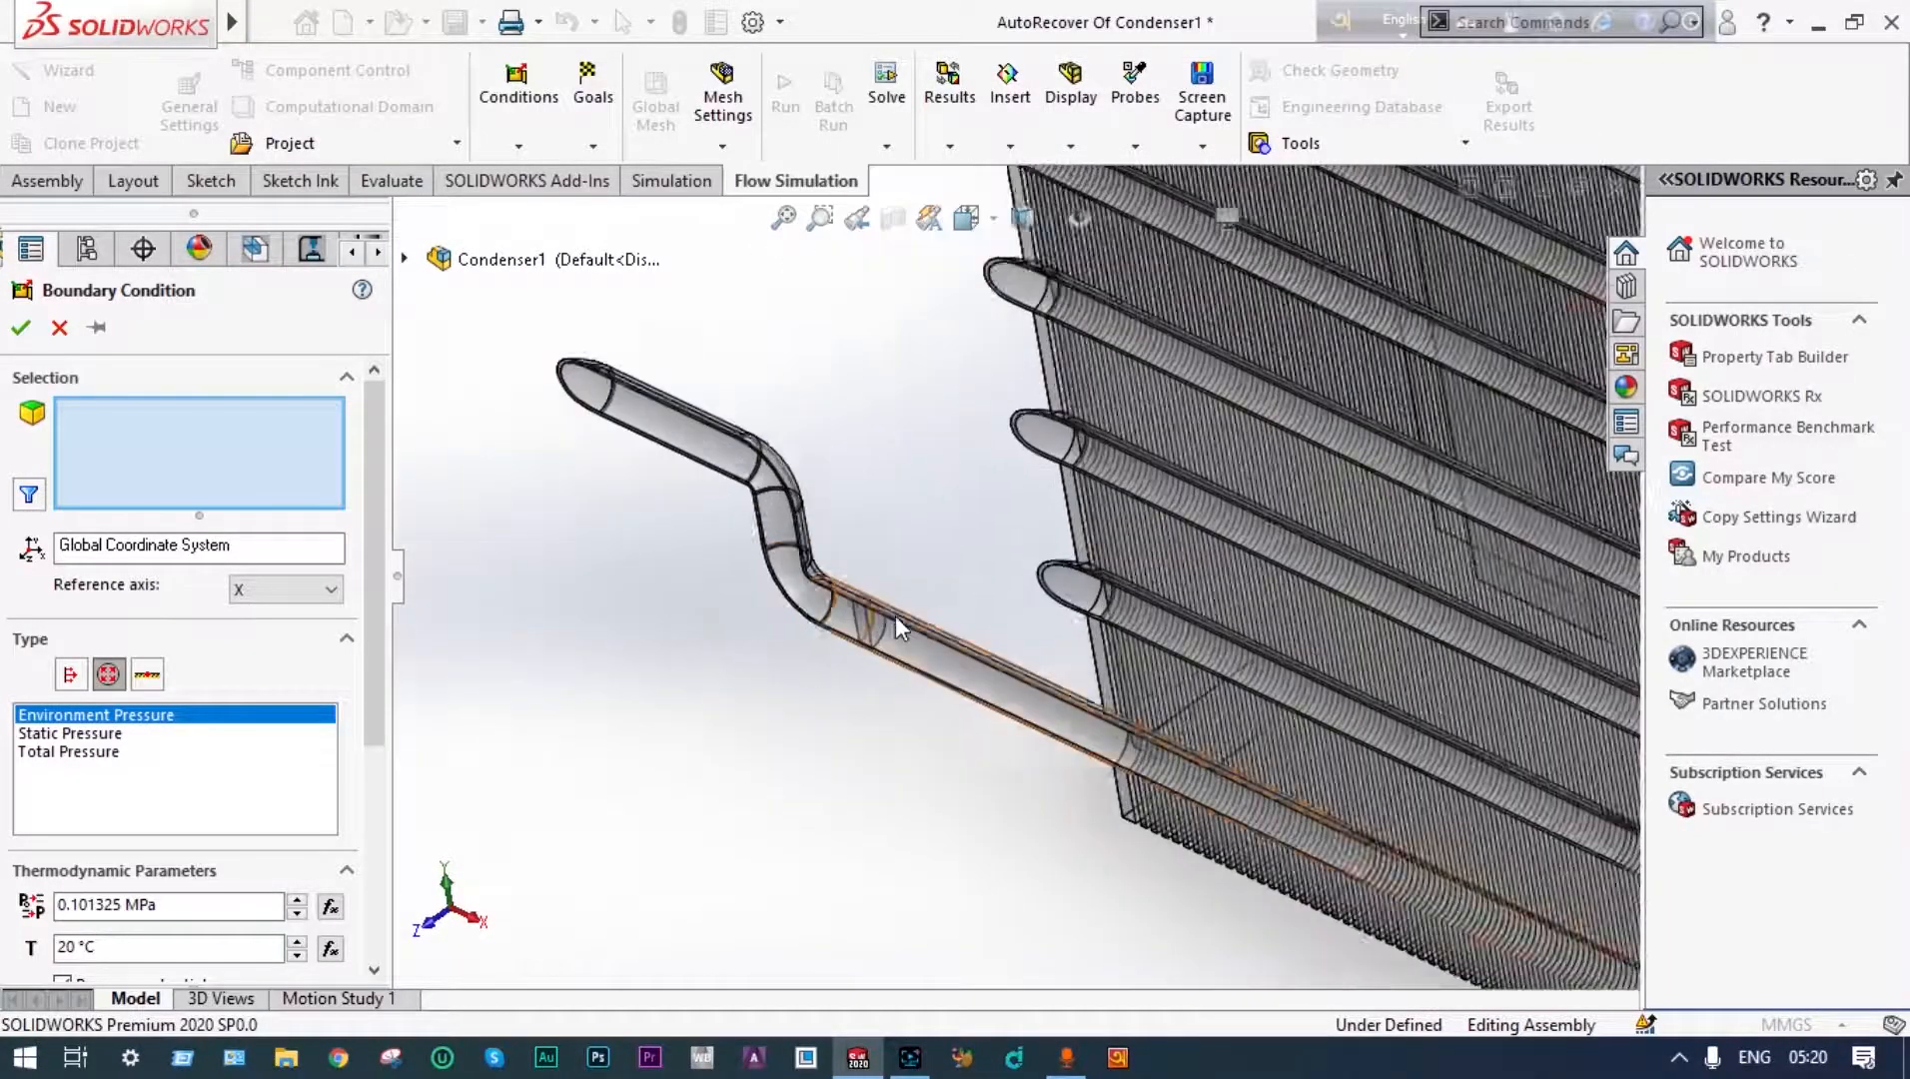
pyautogui.scroll(-2, 895, 614)
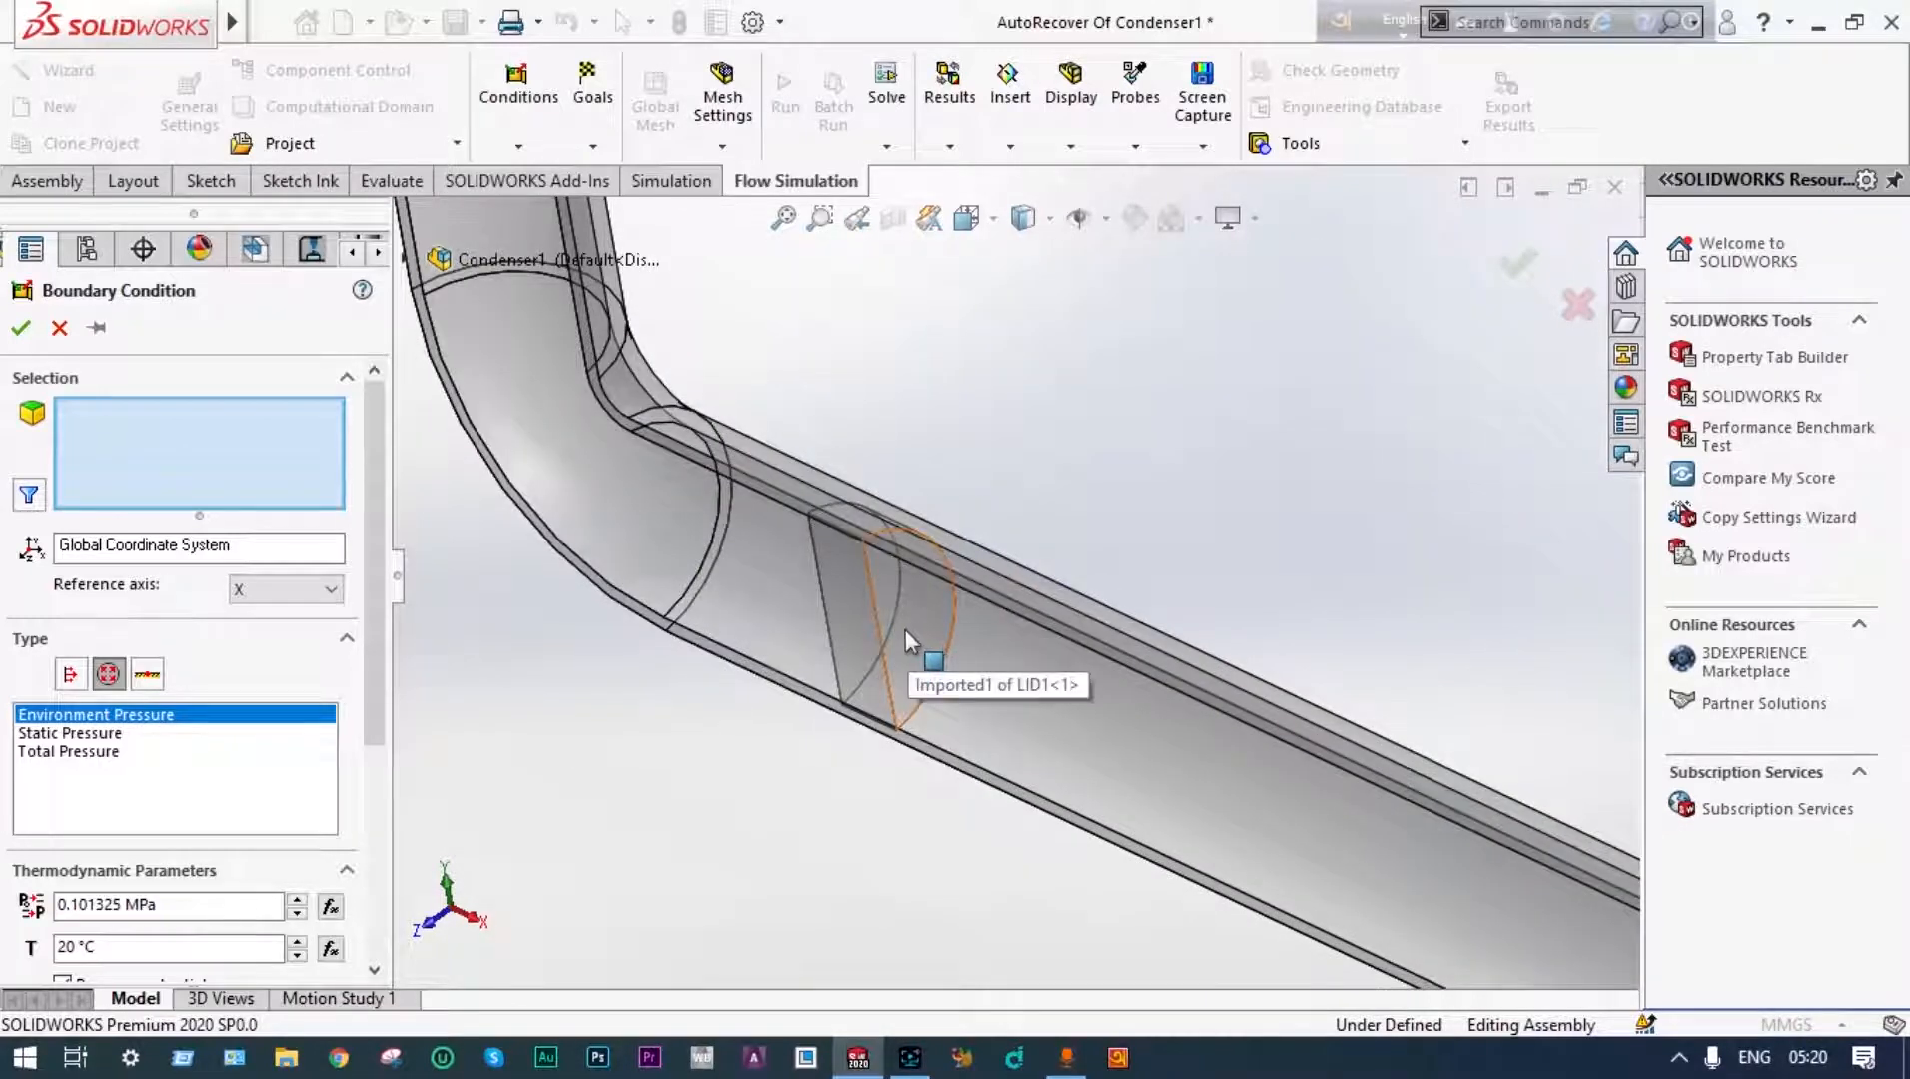
pyautogui.click(903, 629)
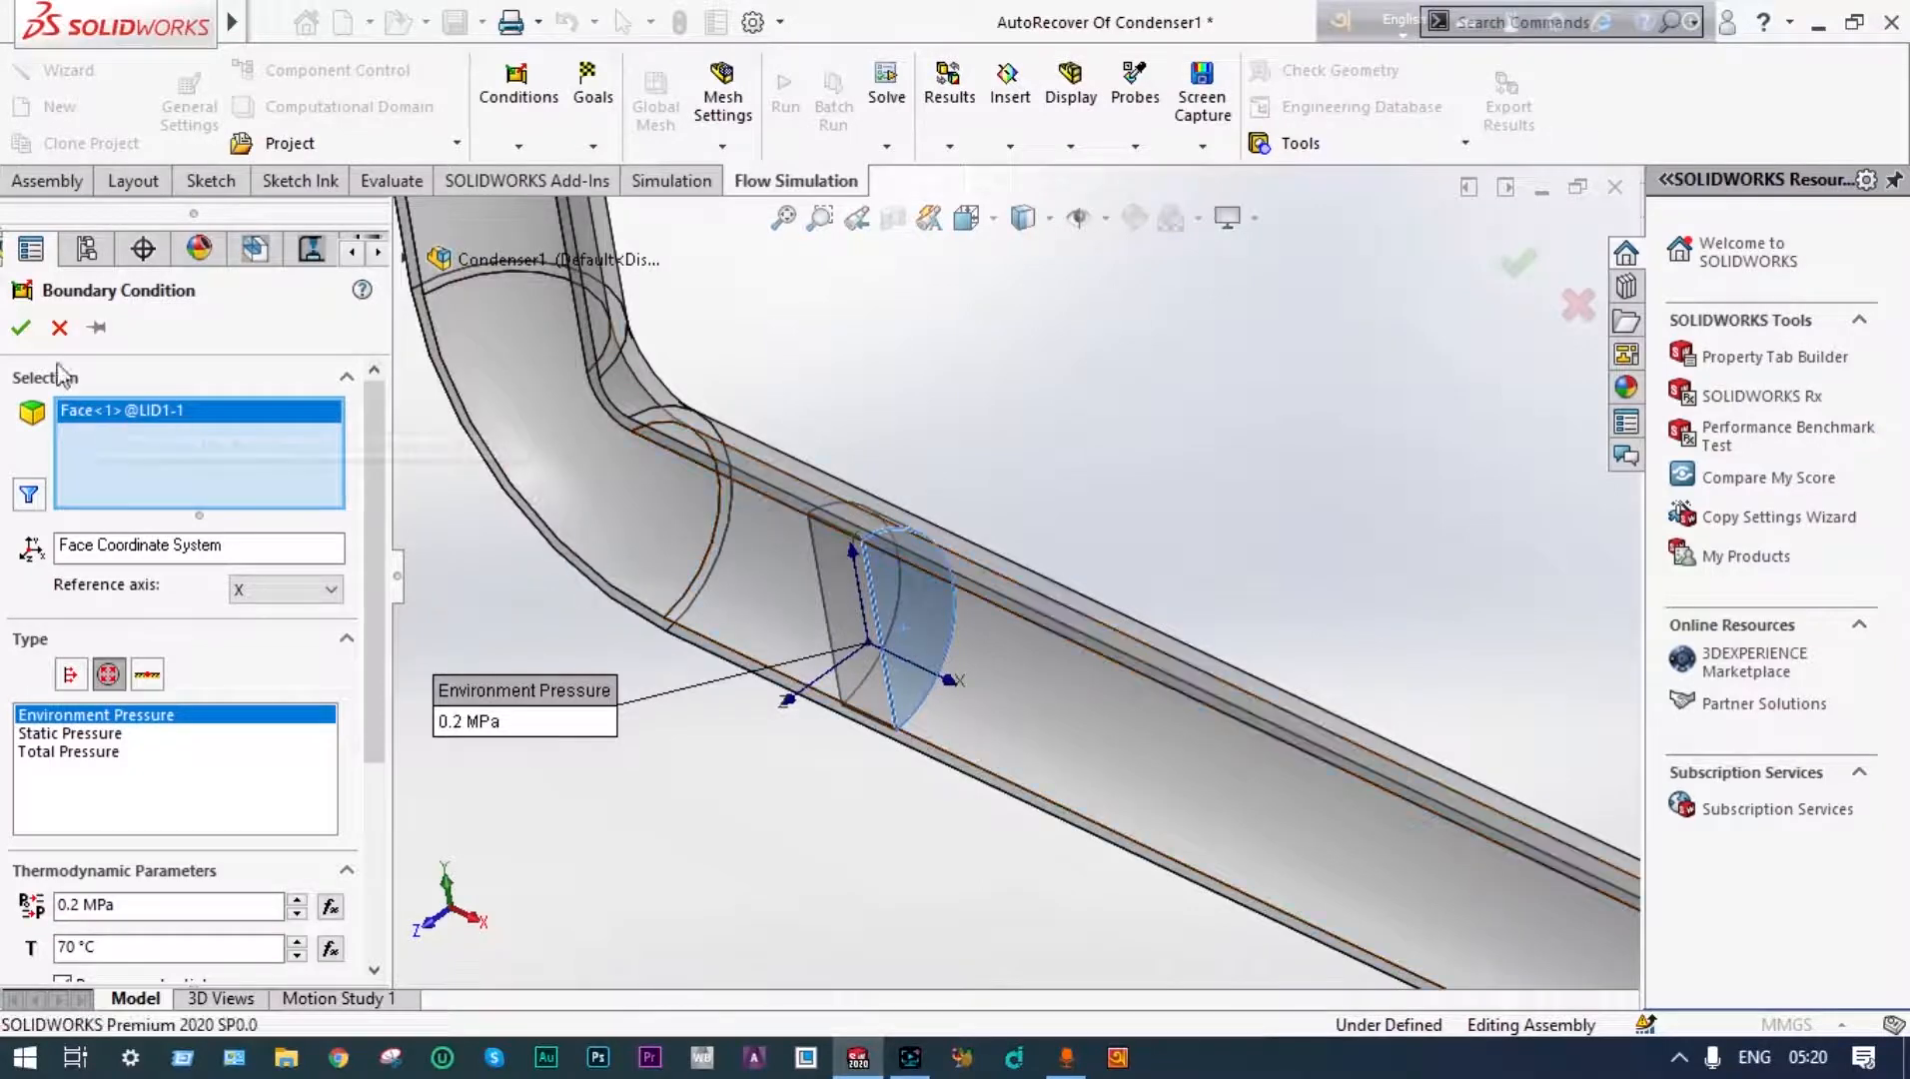
pyautogui.click(22, 327)
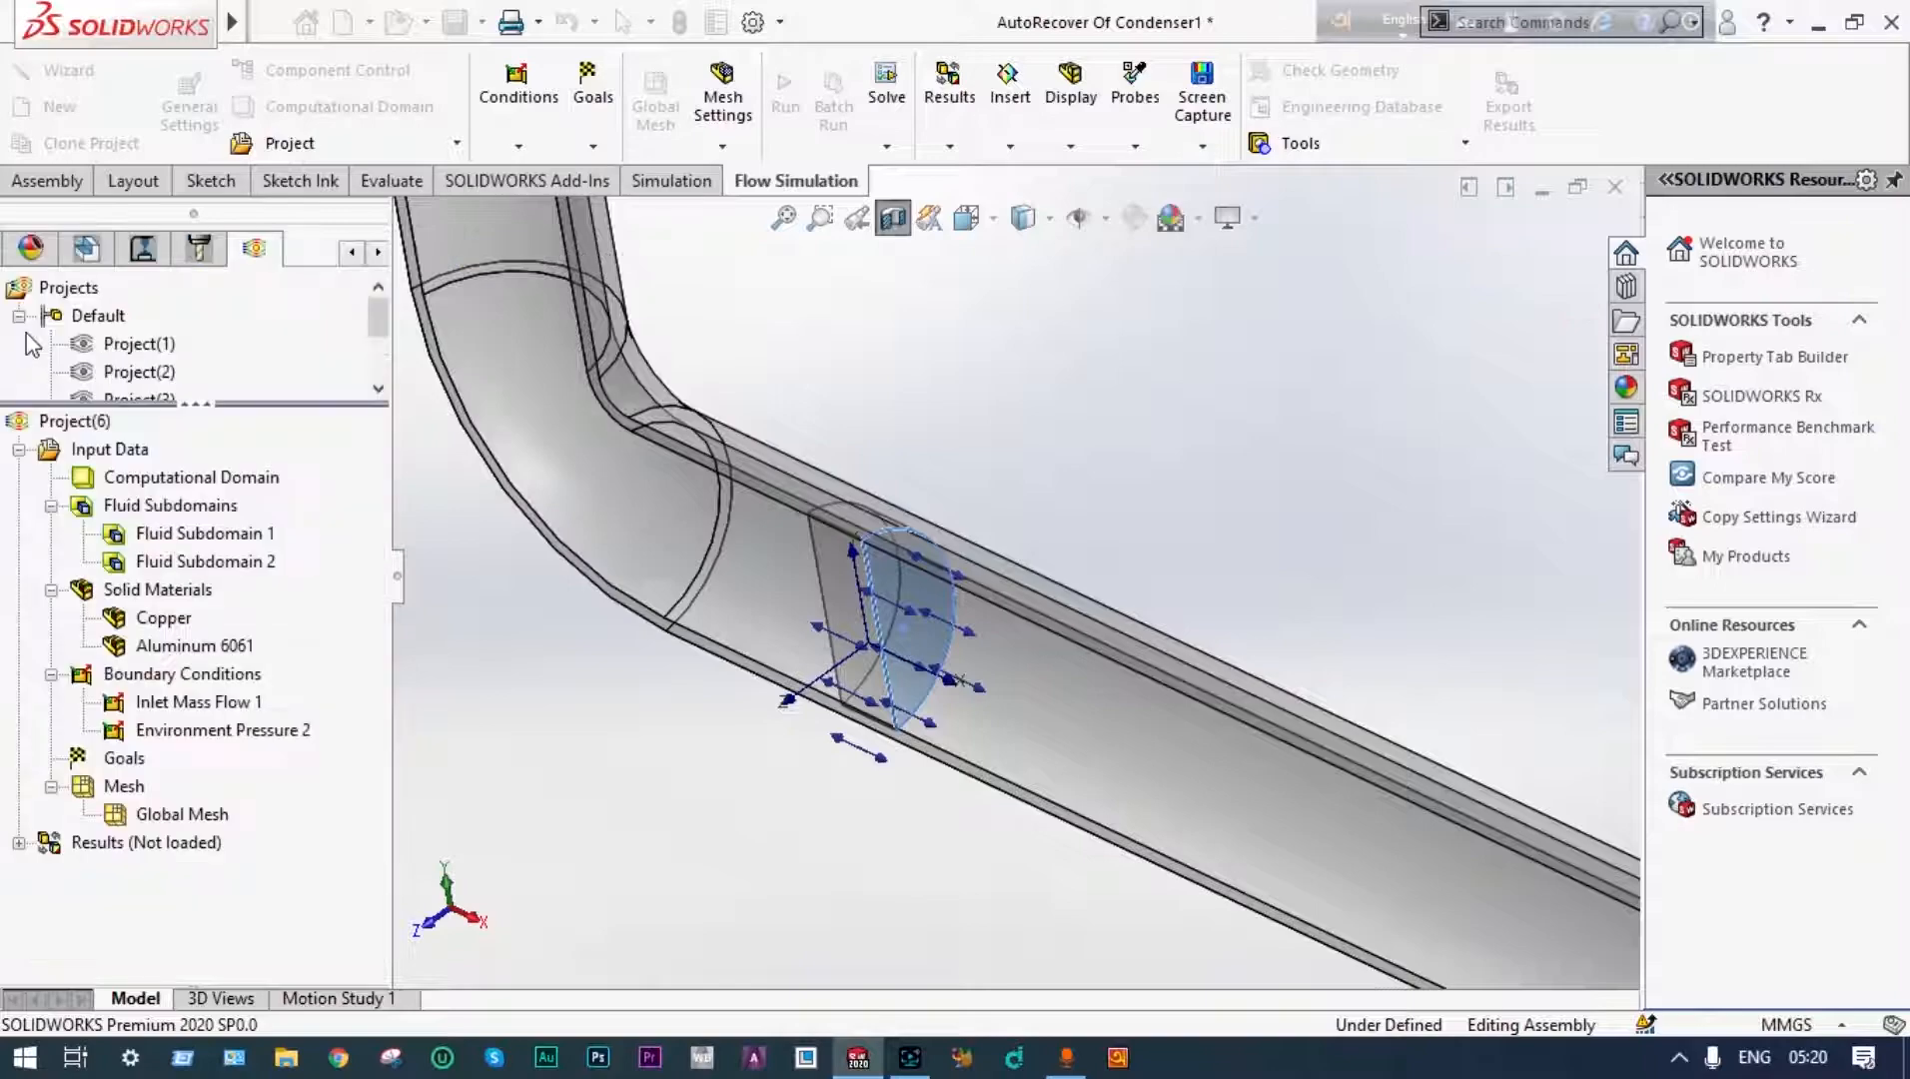
# Turn off the section view to show the complete condenser with both pipe ends
pyautogui.scroll(5, 999, 364)
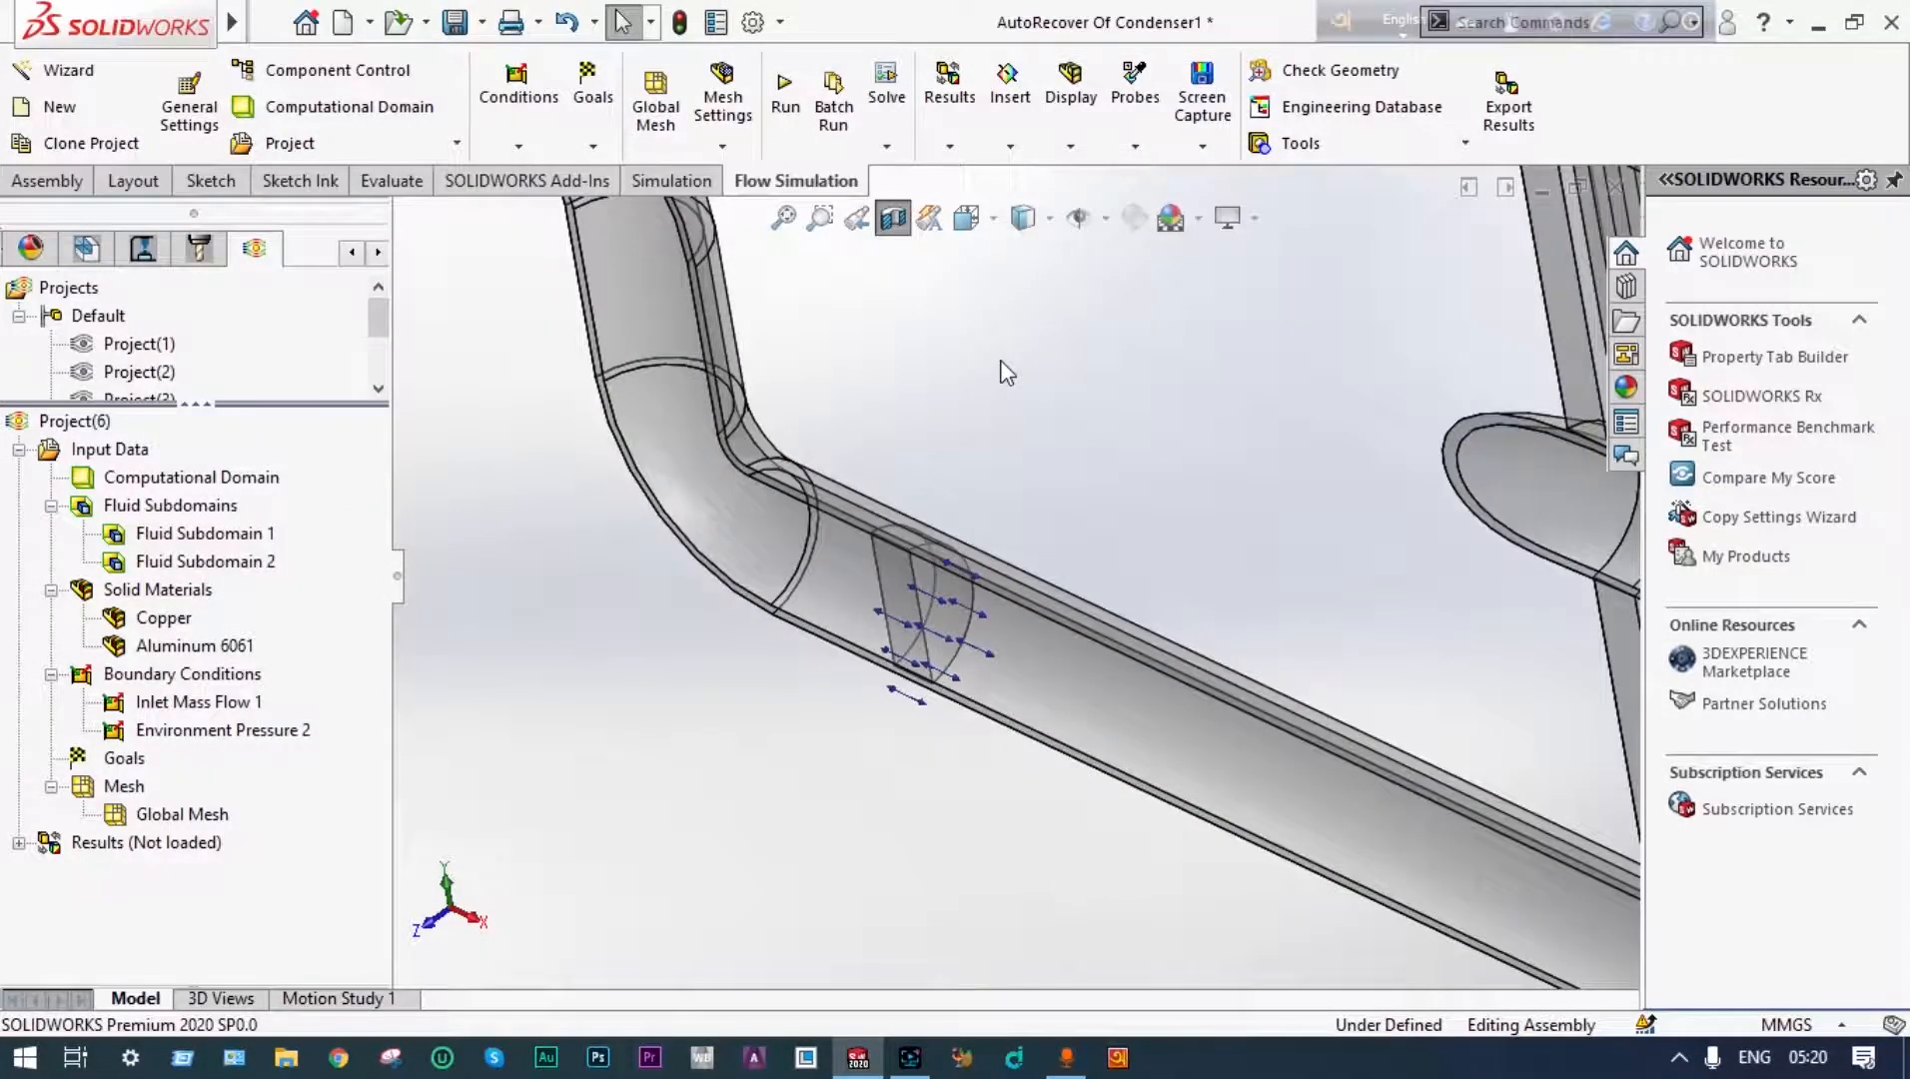
pyautogui.scroll(6, 1005, 371)
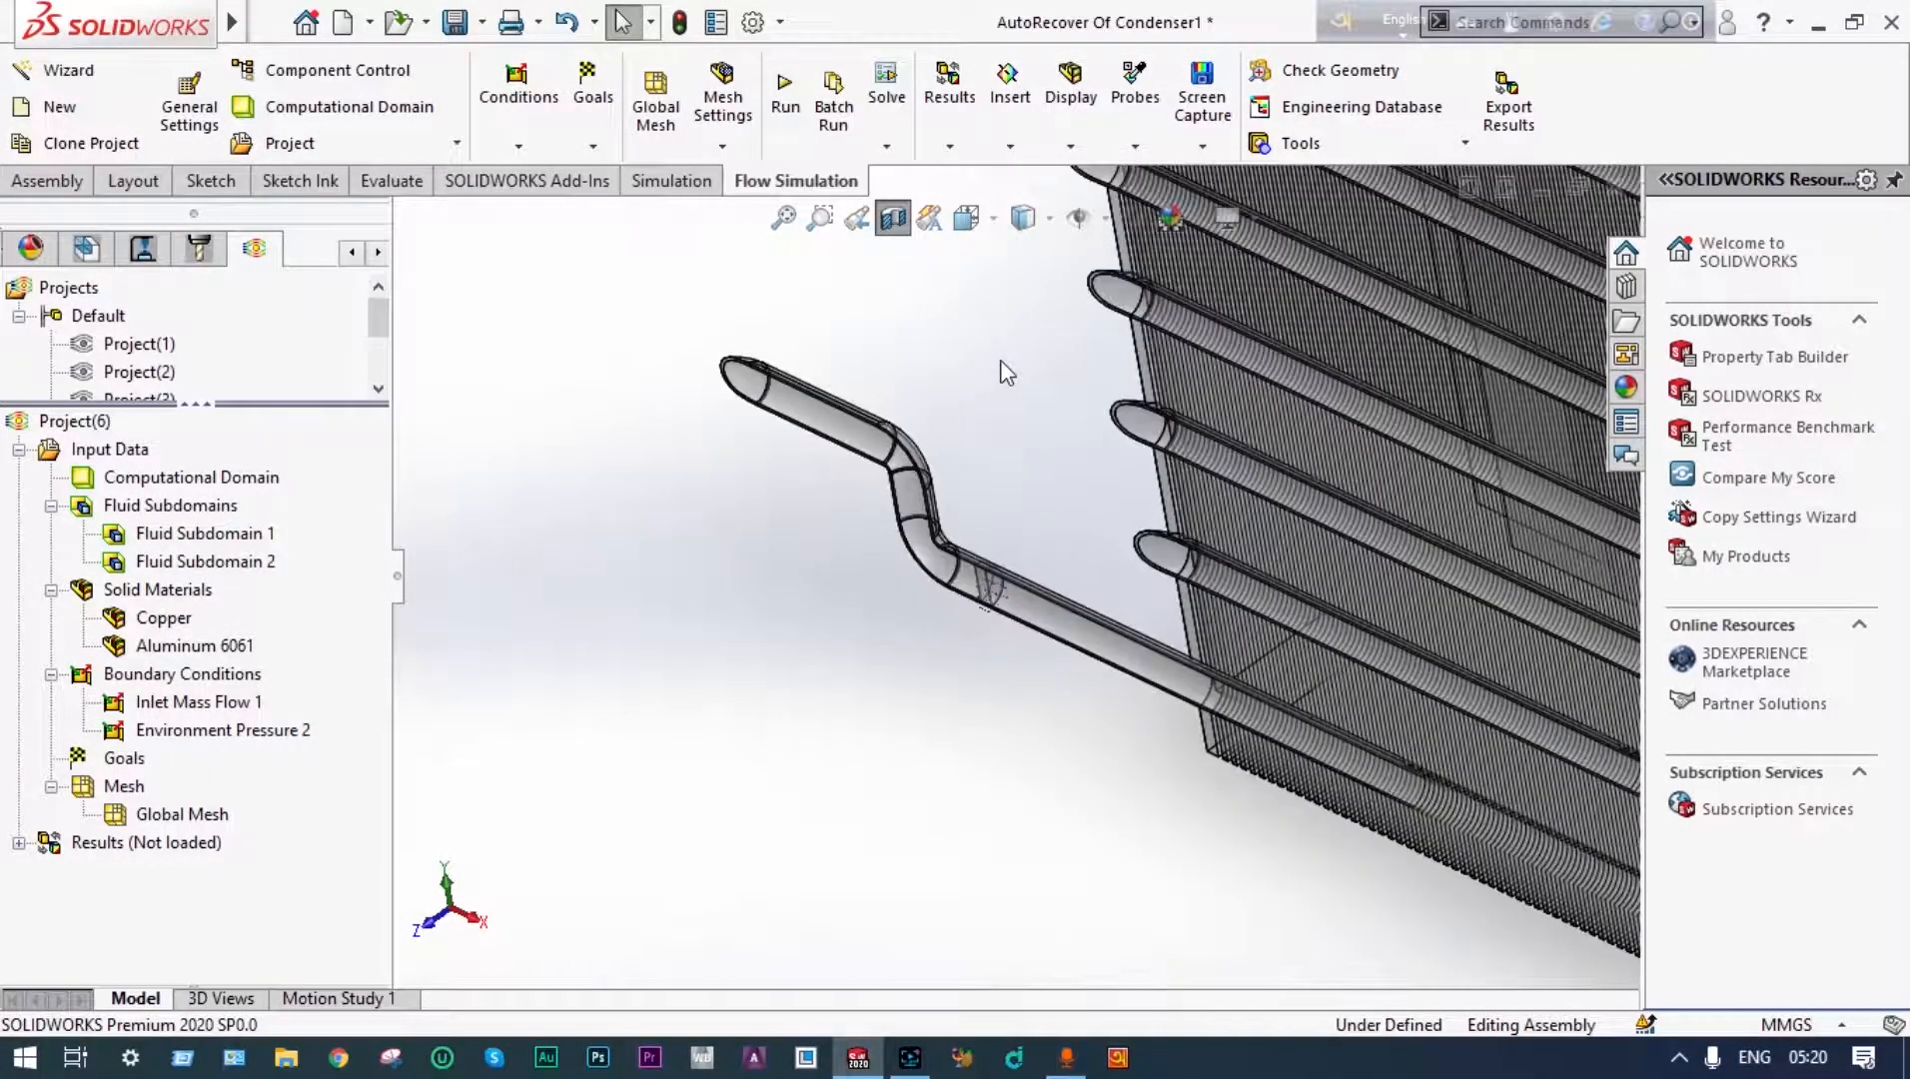
pyautogui.scroll(4, 1005, 371)
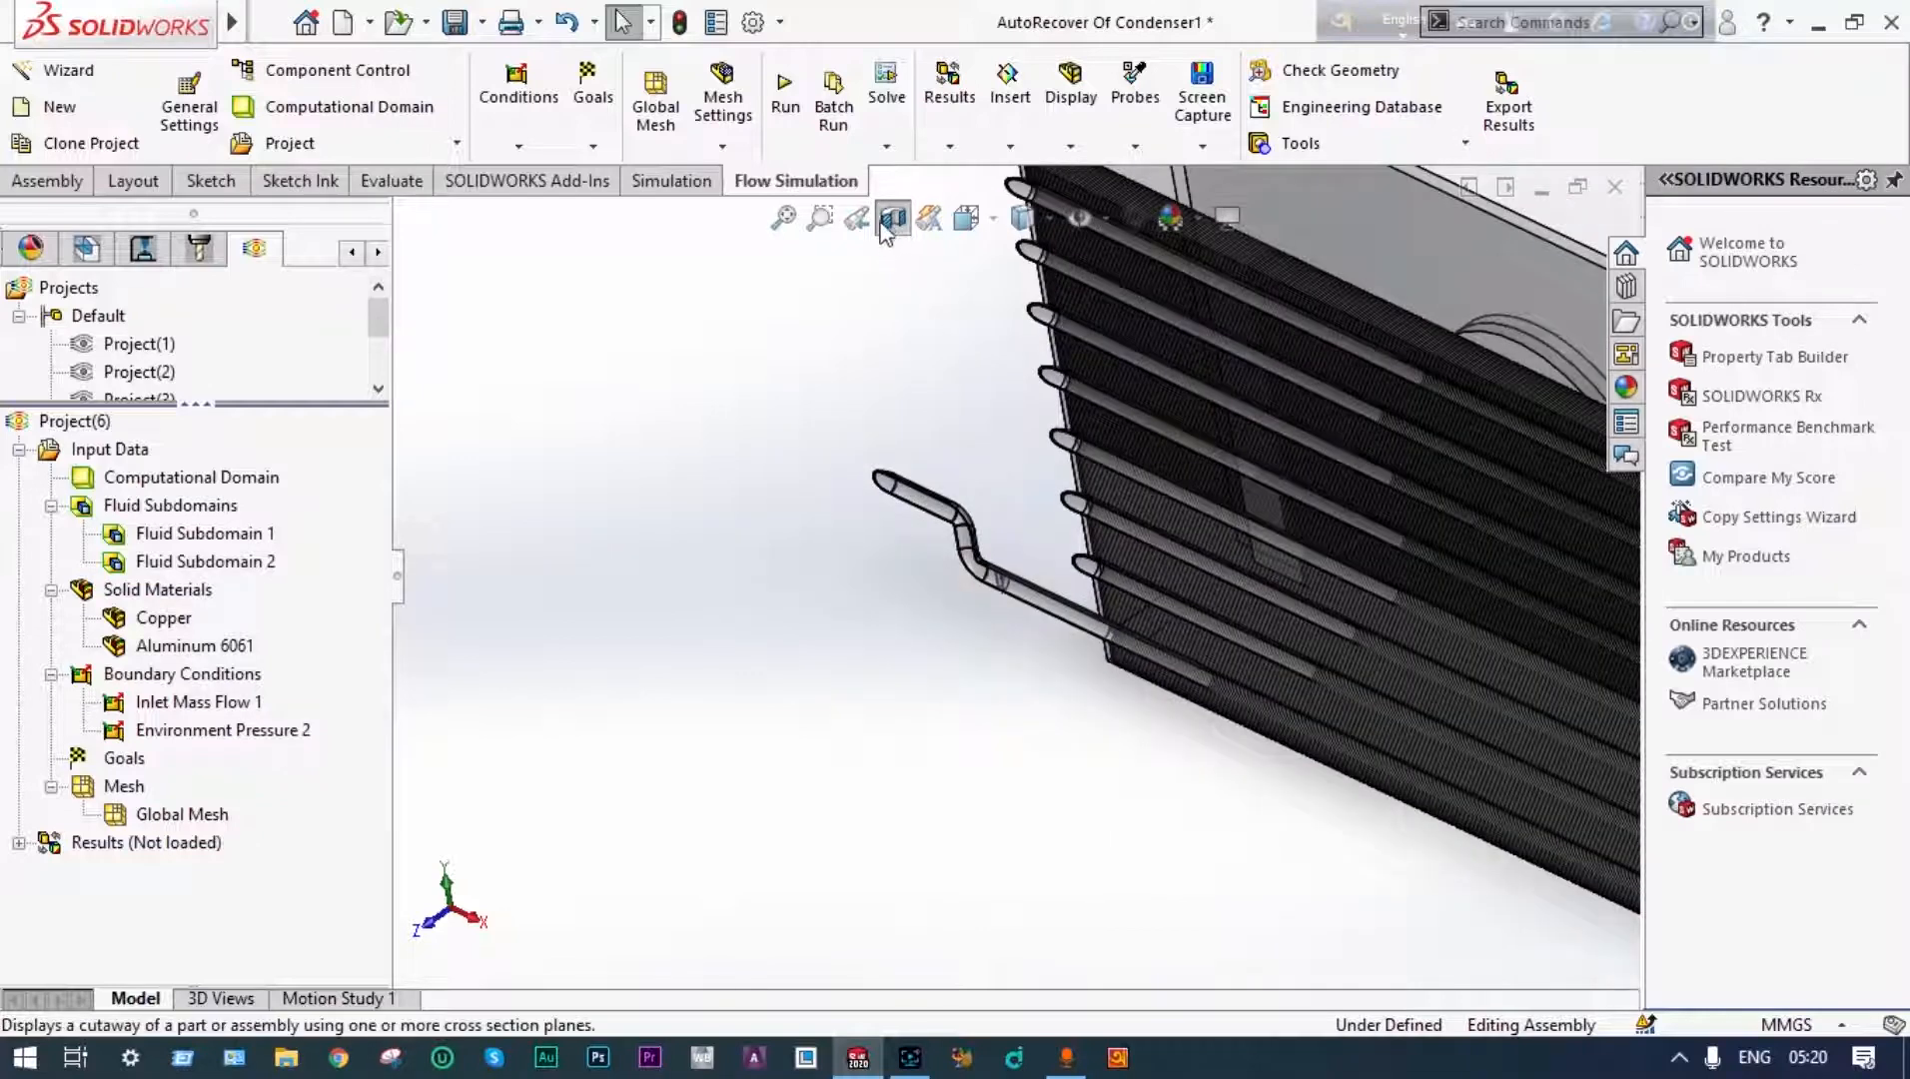
pyautogui.click(891, 220)
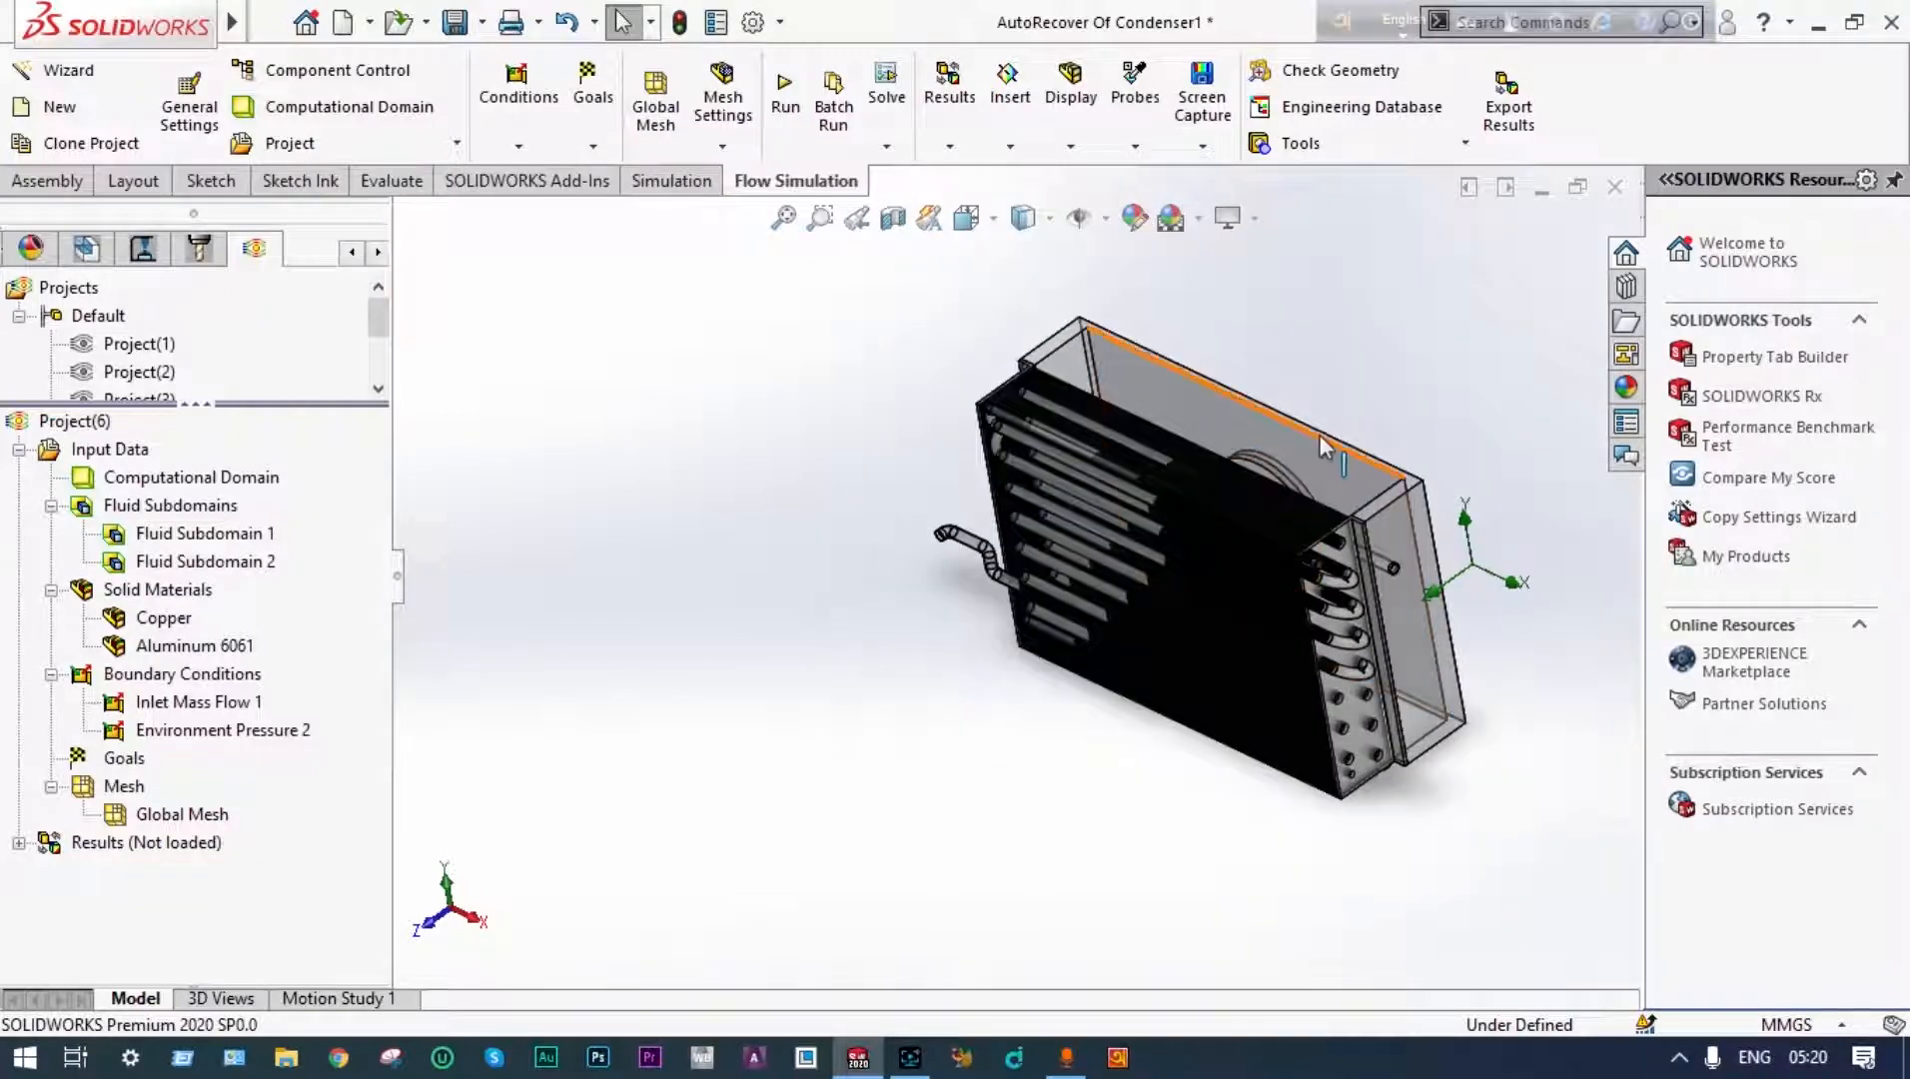
# Start an External Inlet Fan condition and choose the pre-defined axial fan 9232-12M from JMC Products
pyautogui.scroll(-2, 1322, 435)
pyautogui.moveTo(1276, 371); pyautogui.dragTo(1327, 399, button='middle')
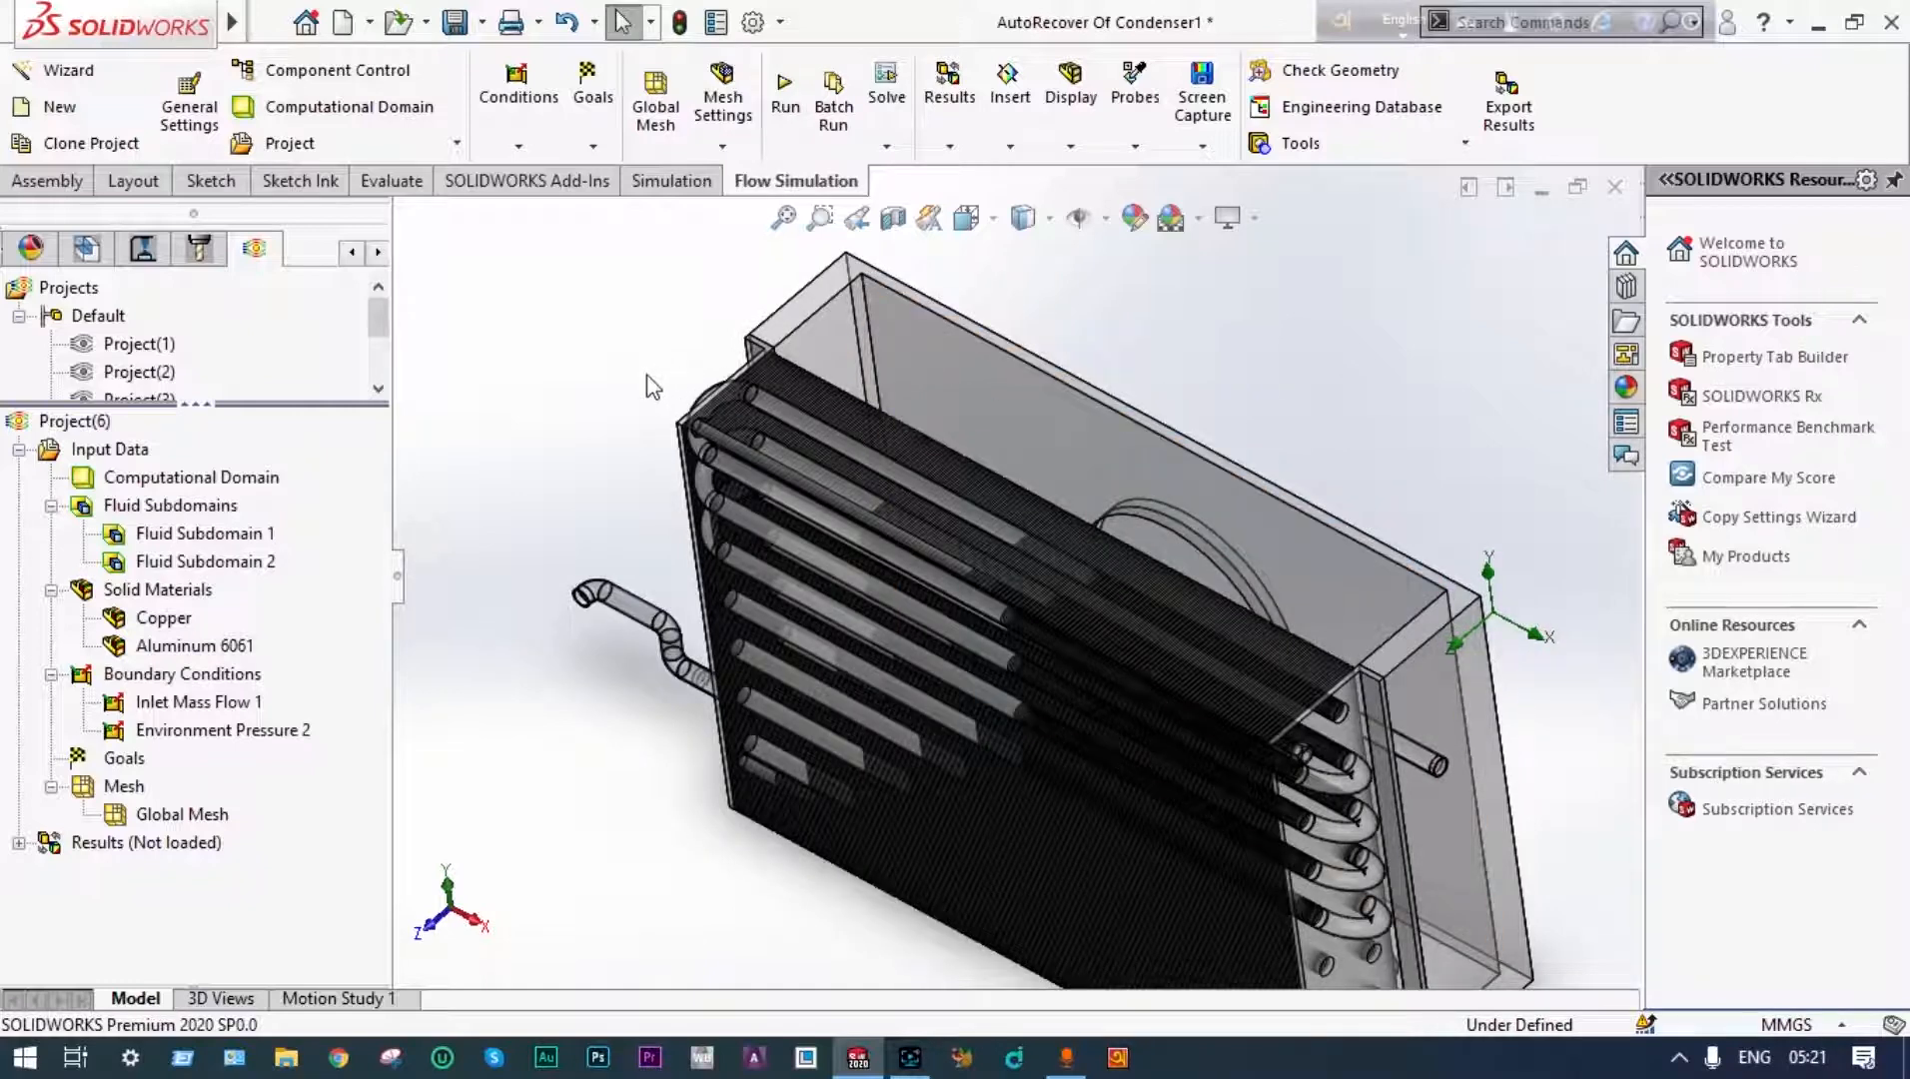
pyautogui.click(518, 148)
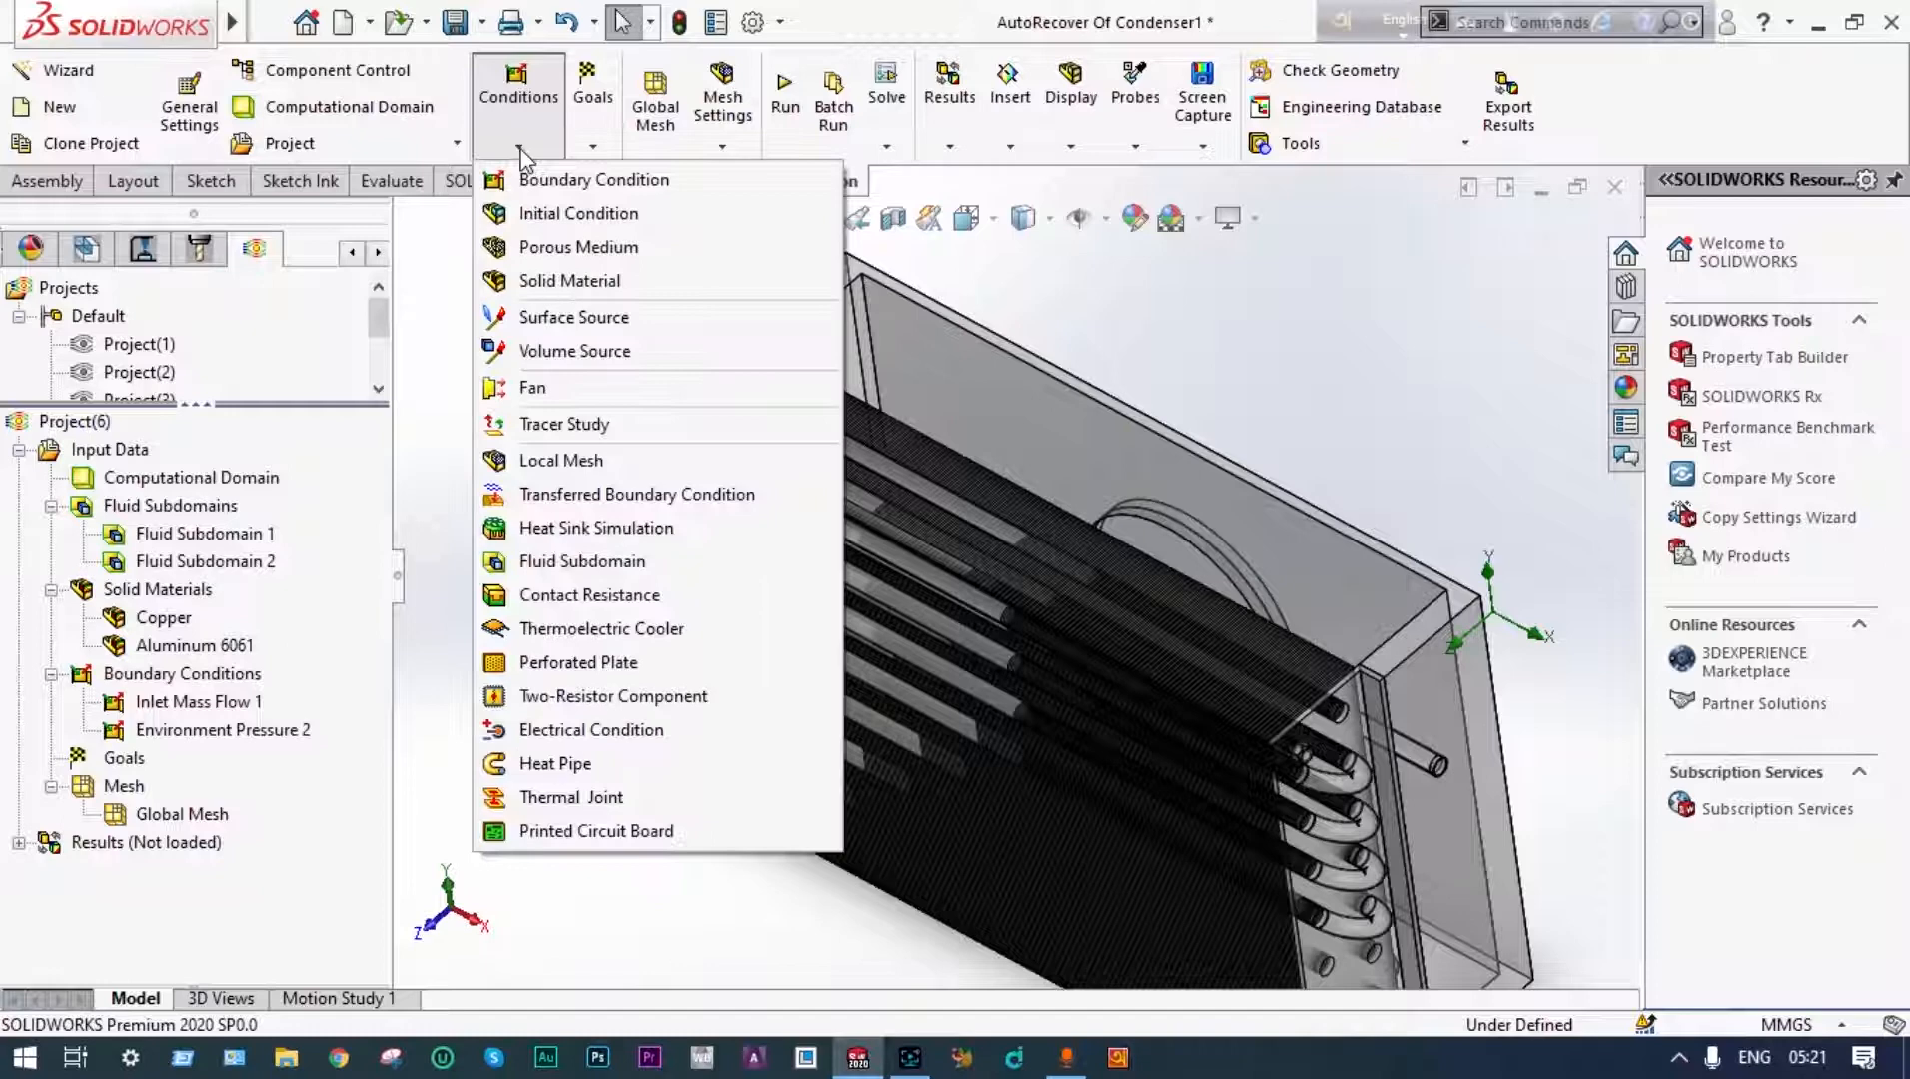
pyautogui.click(561, 391)
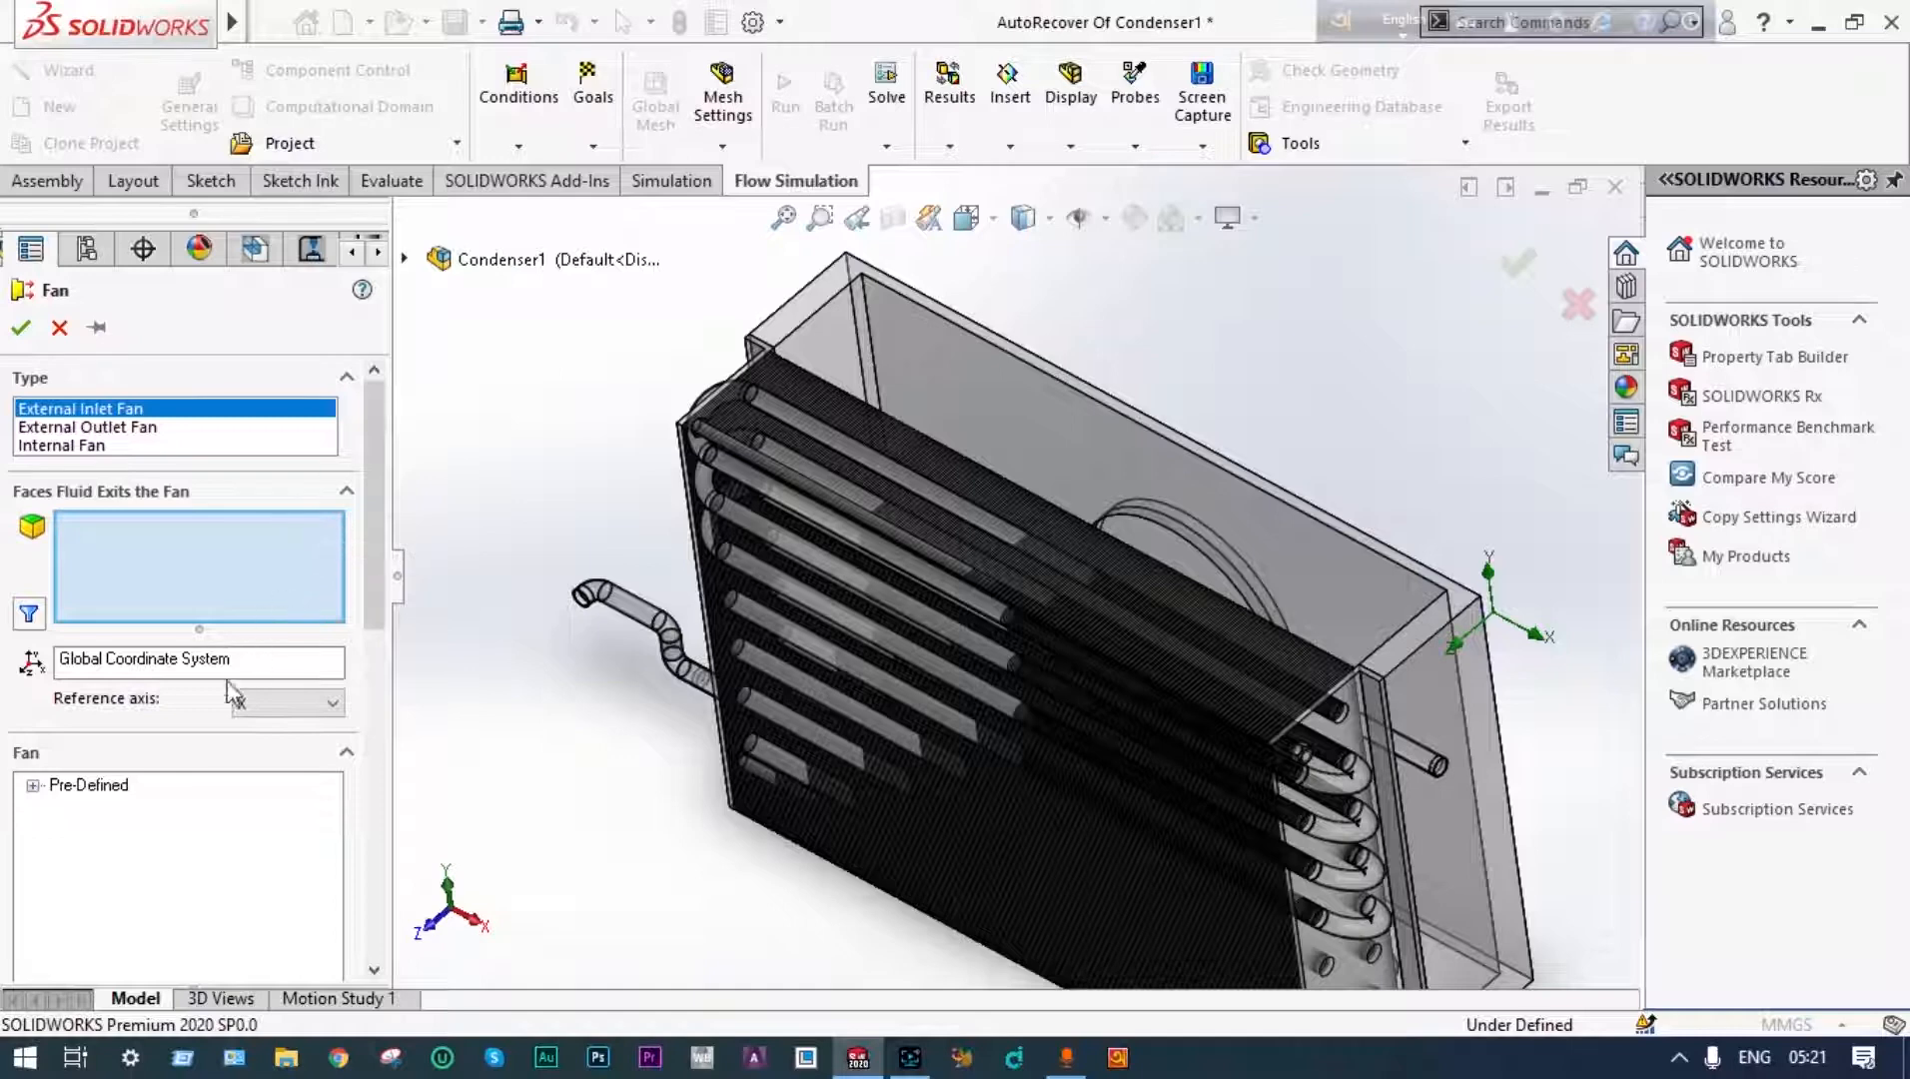
pyautogui.click(32, 787)
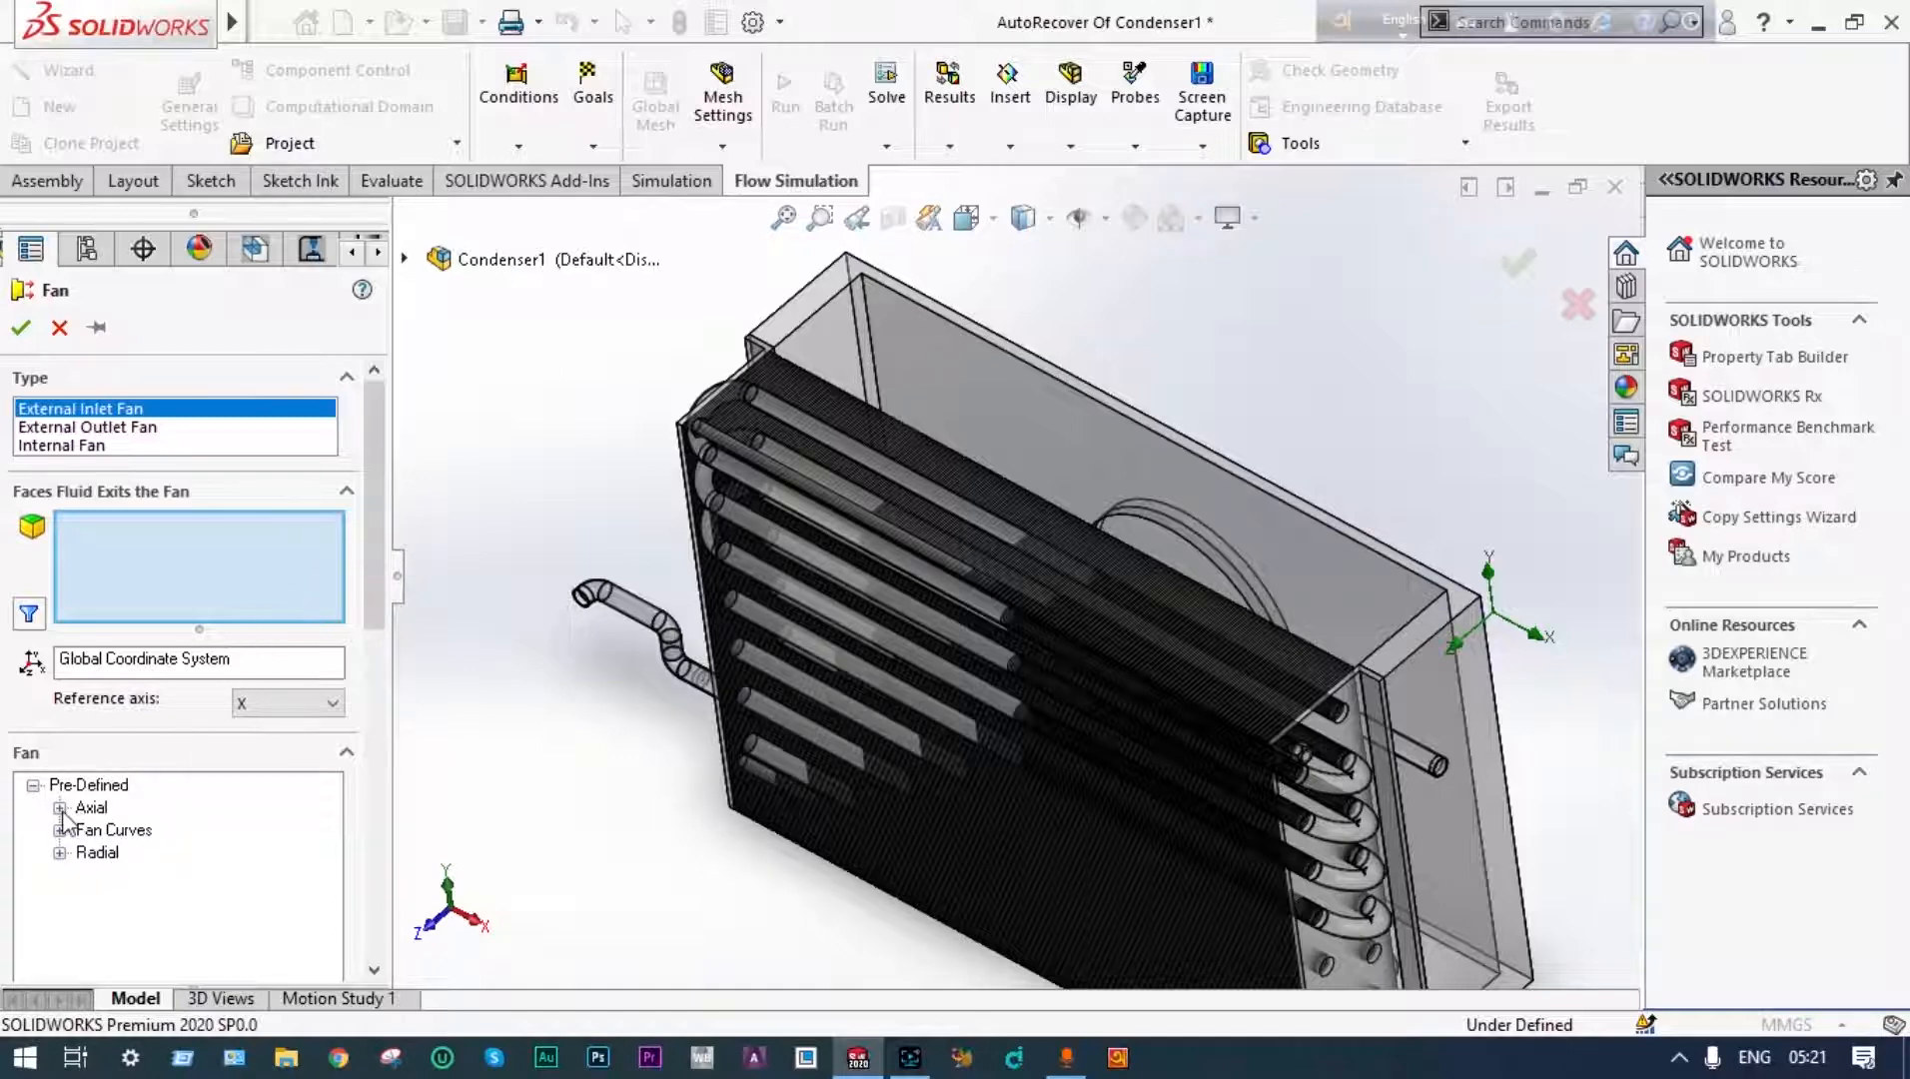
pyautogui.click(60, 807)
pyautogui.moveTo(375, 542); pyautogui.dragTo(370, 687)
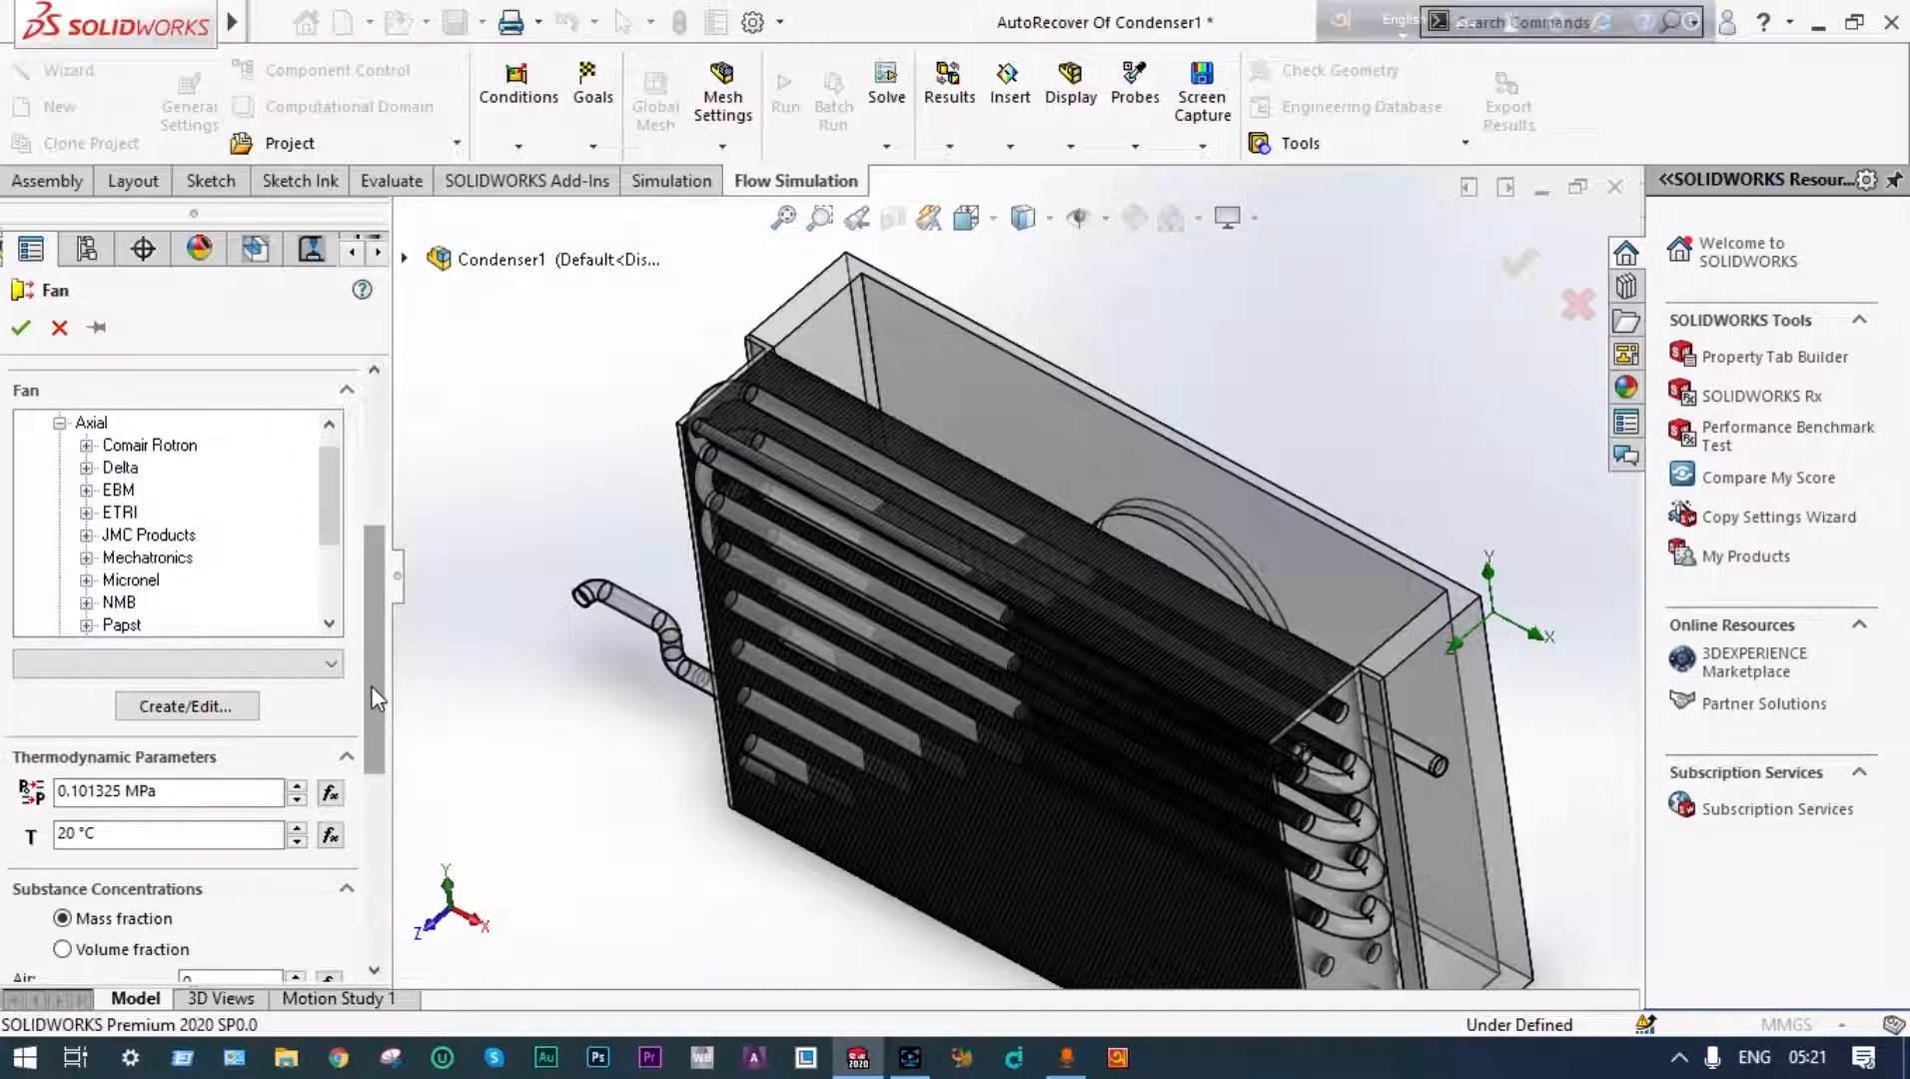
pyautogui.click(86, 536)
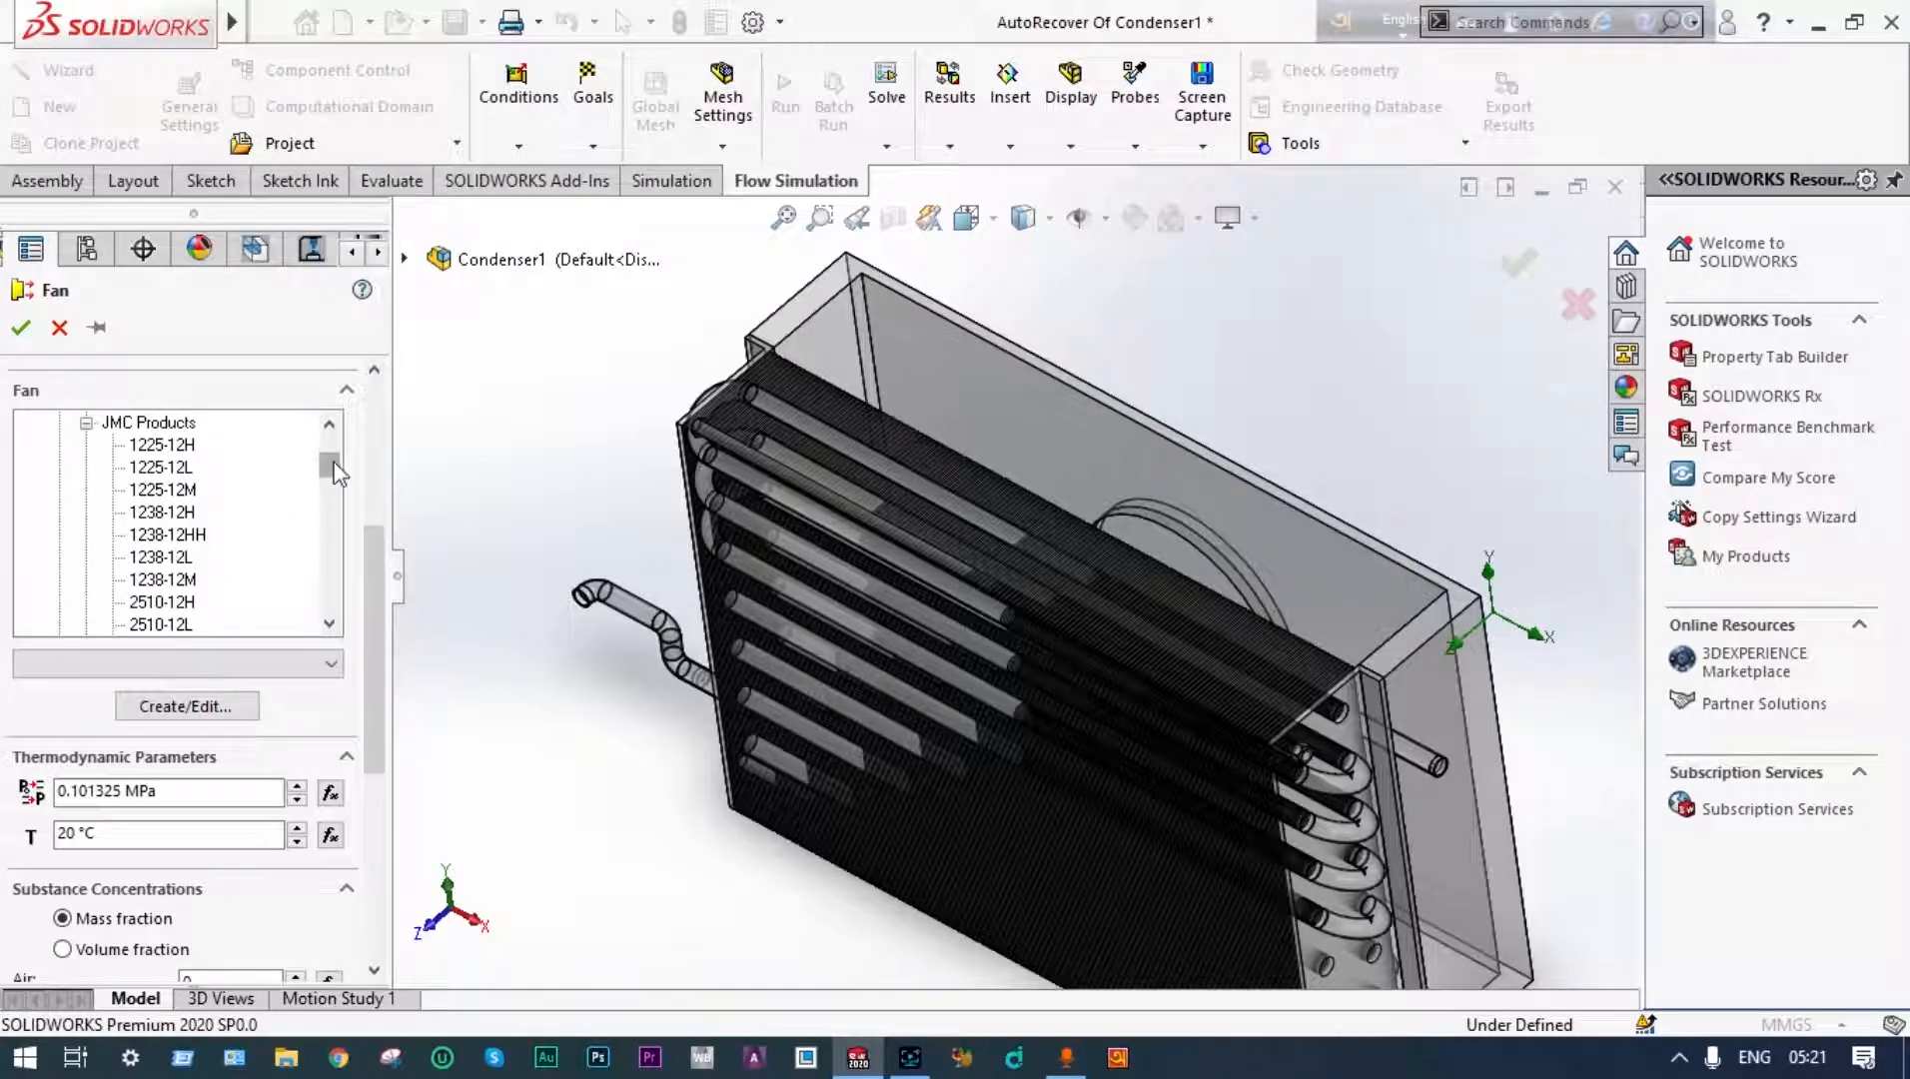
pyautogui.moveTo(335, 473); pyautogui.dragTo(336, 591)
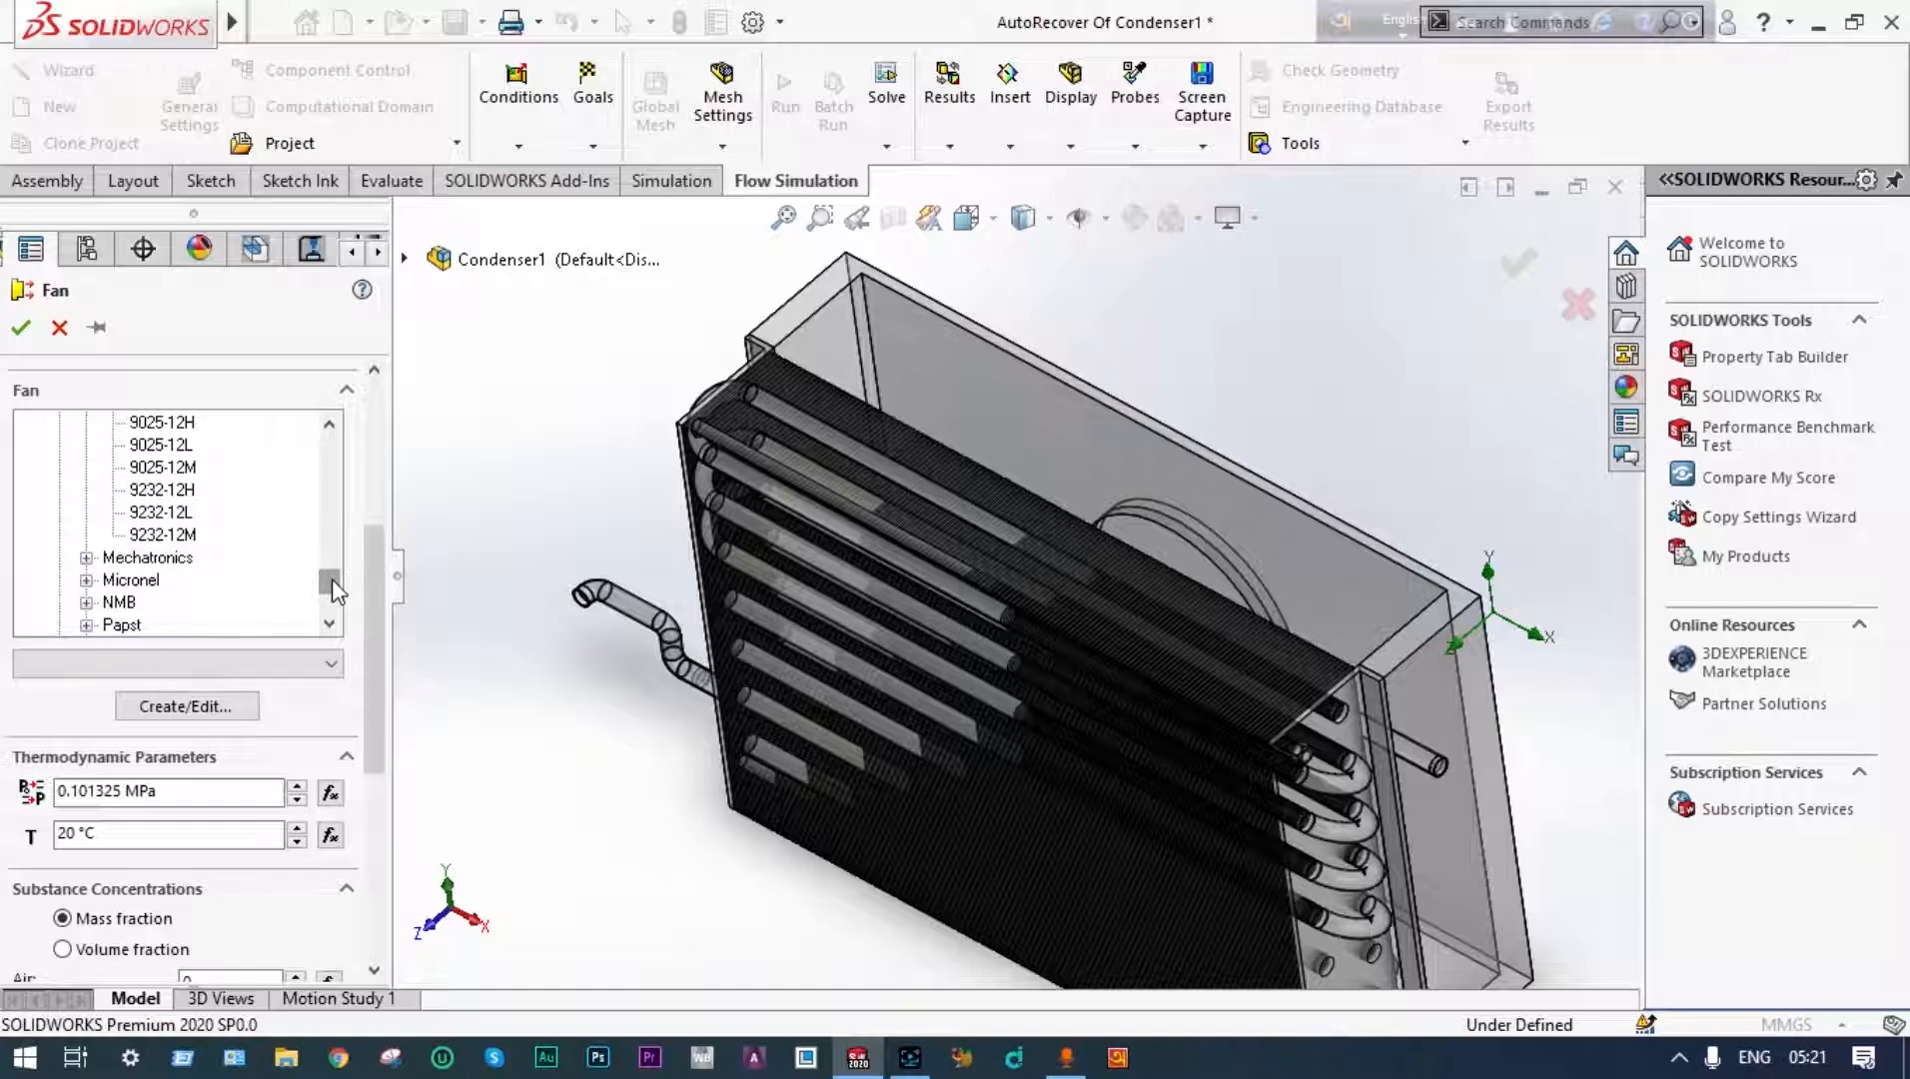
pyautogui.click(164, 535)
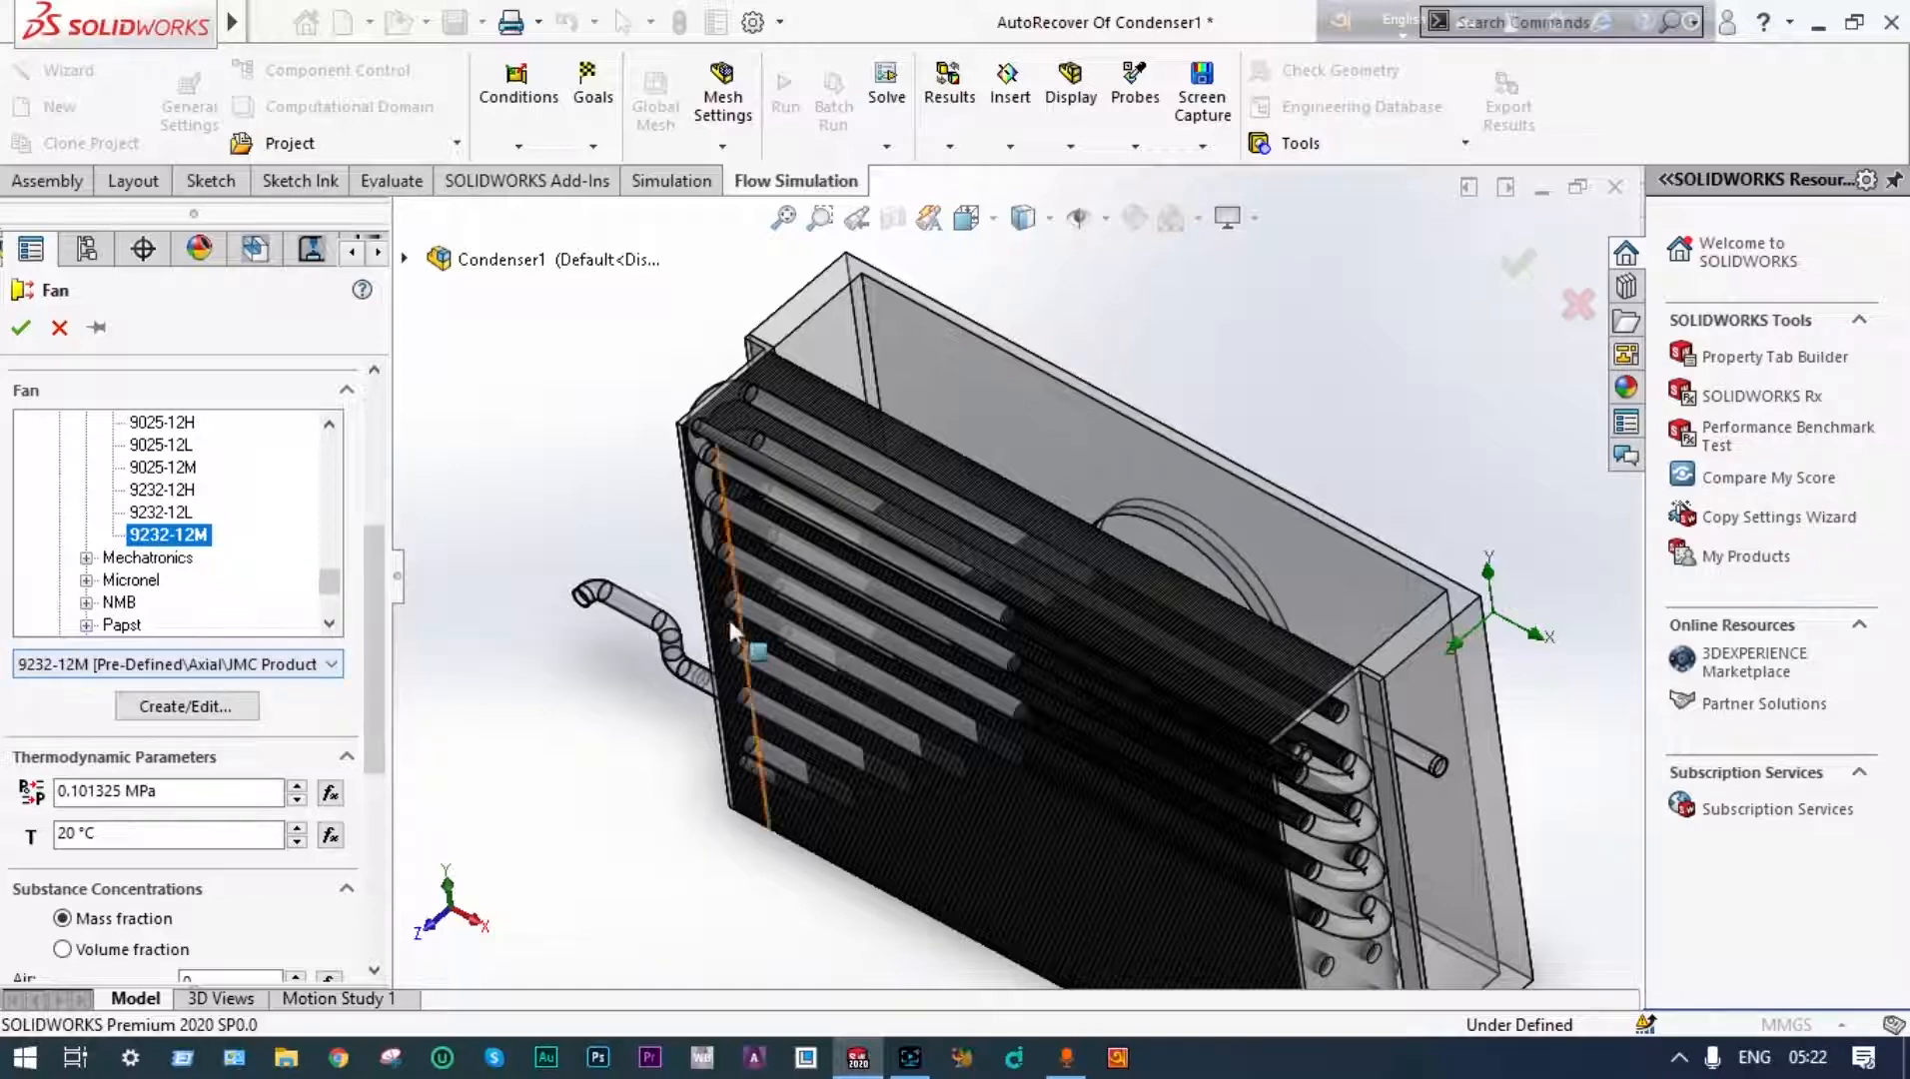
# Apply the external inlet fan to the circular lid face covering the round opening in the condenser's rear casing
pyautogui.scroll(-2, 1165, 532)
pyautogui.scroll(-1, 1165, 532)
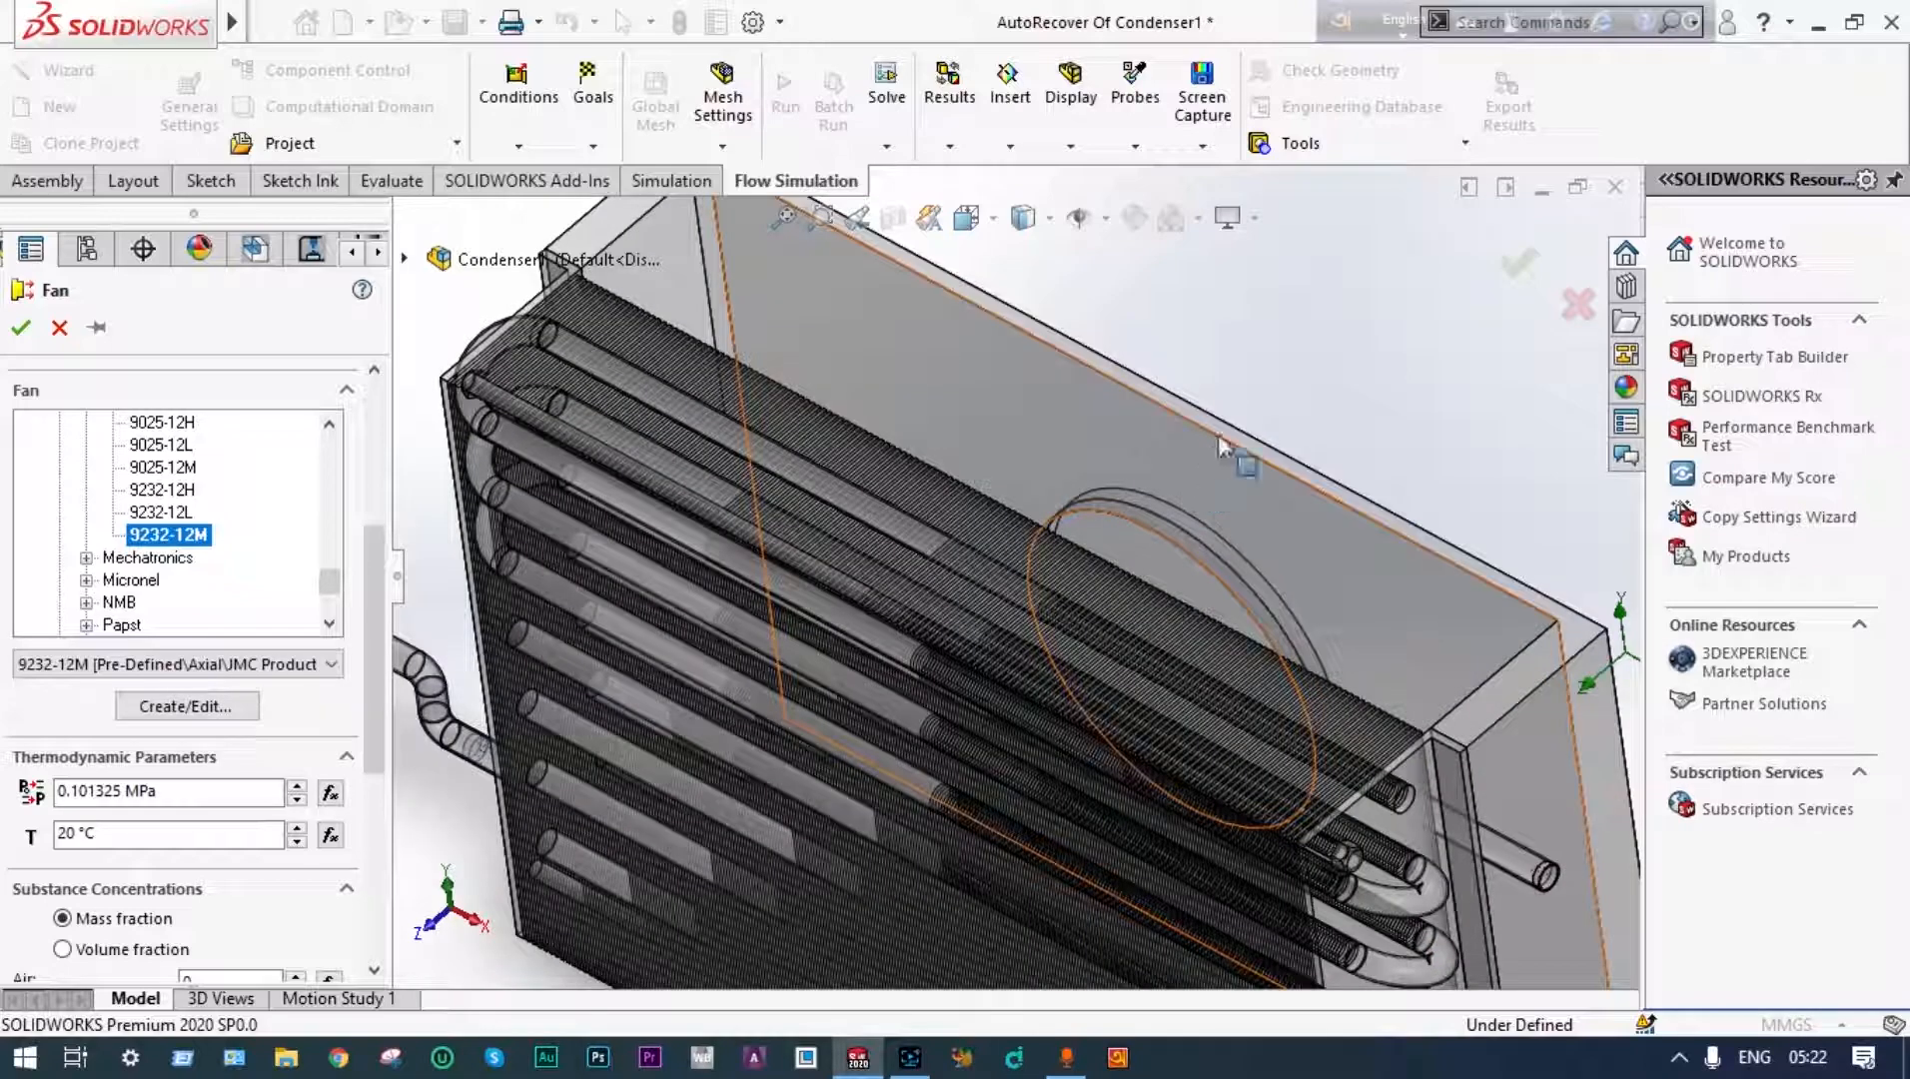
pyautogui.moveTo(1246, 386); pyautogui.dragTo(1178, 540, button='middle')
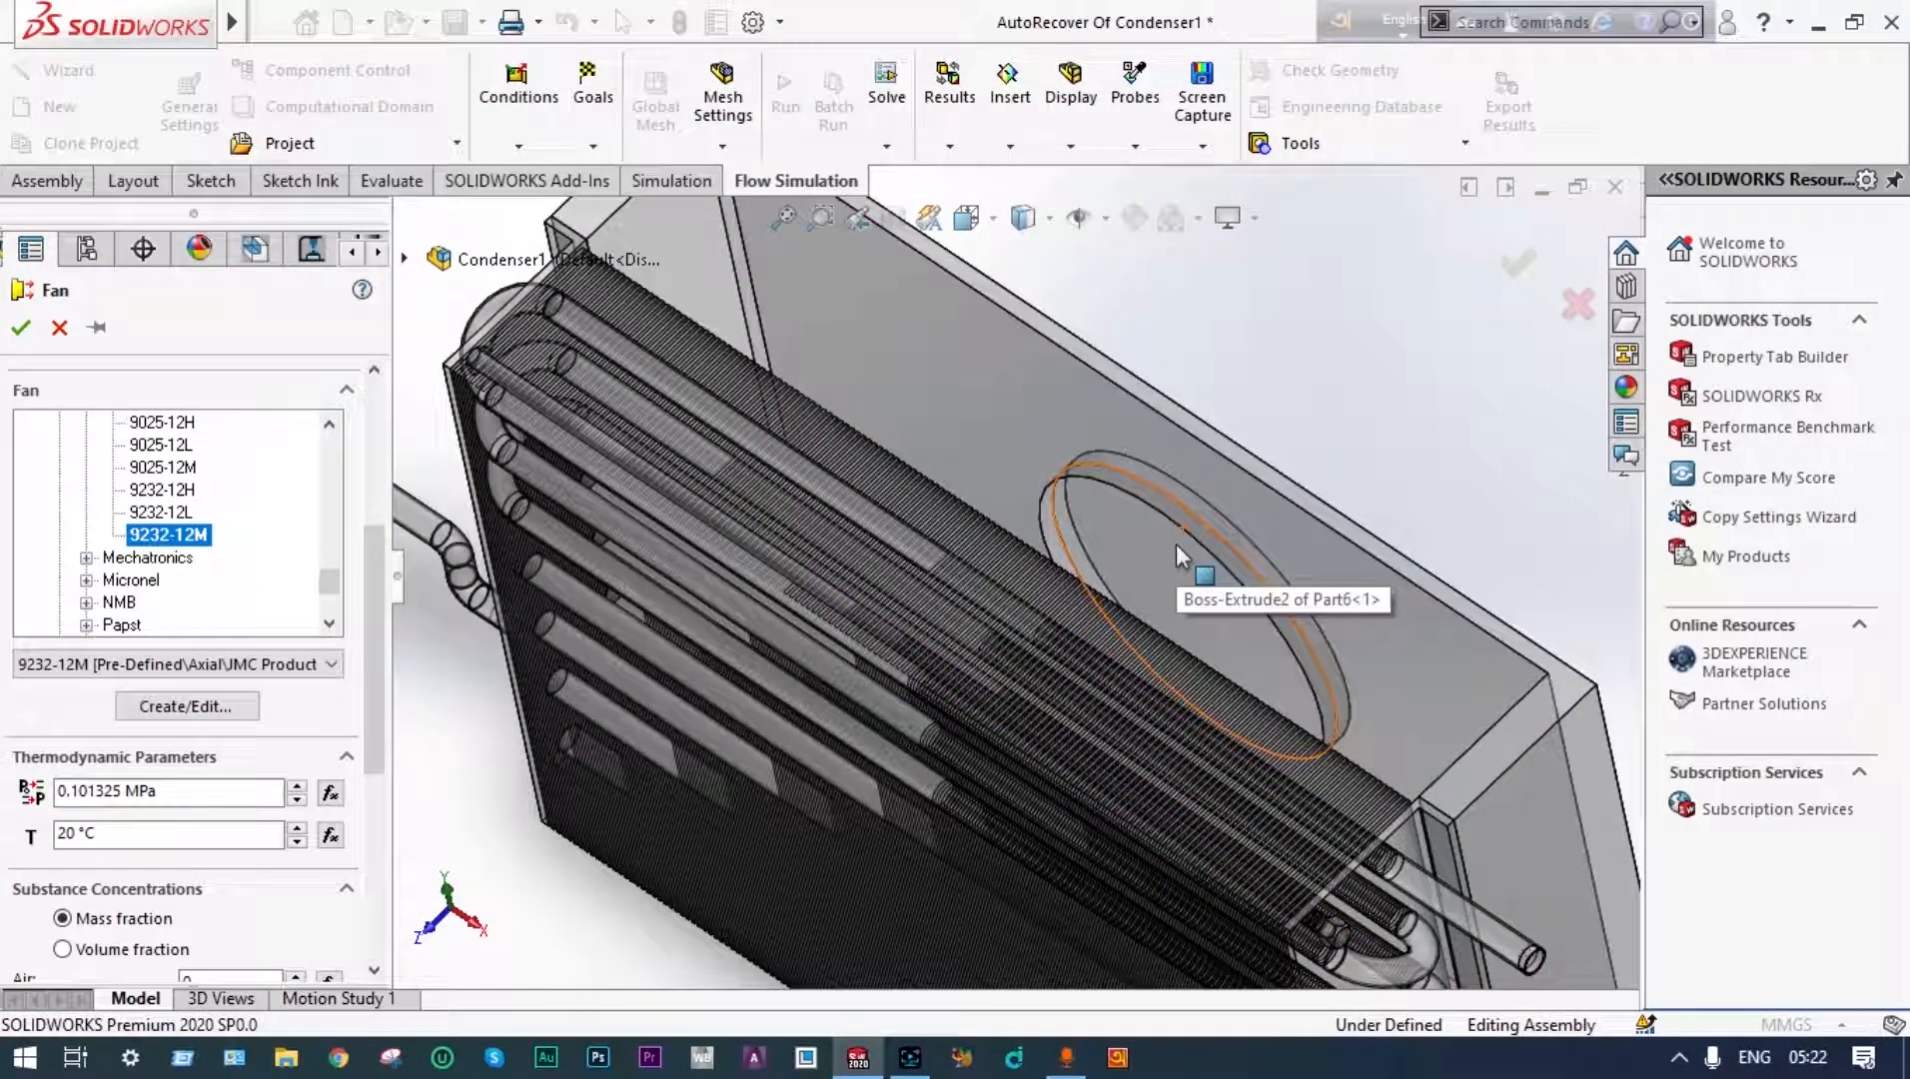
pyautogui.click(1175, 544)
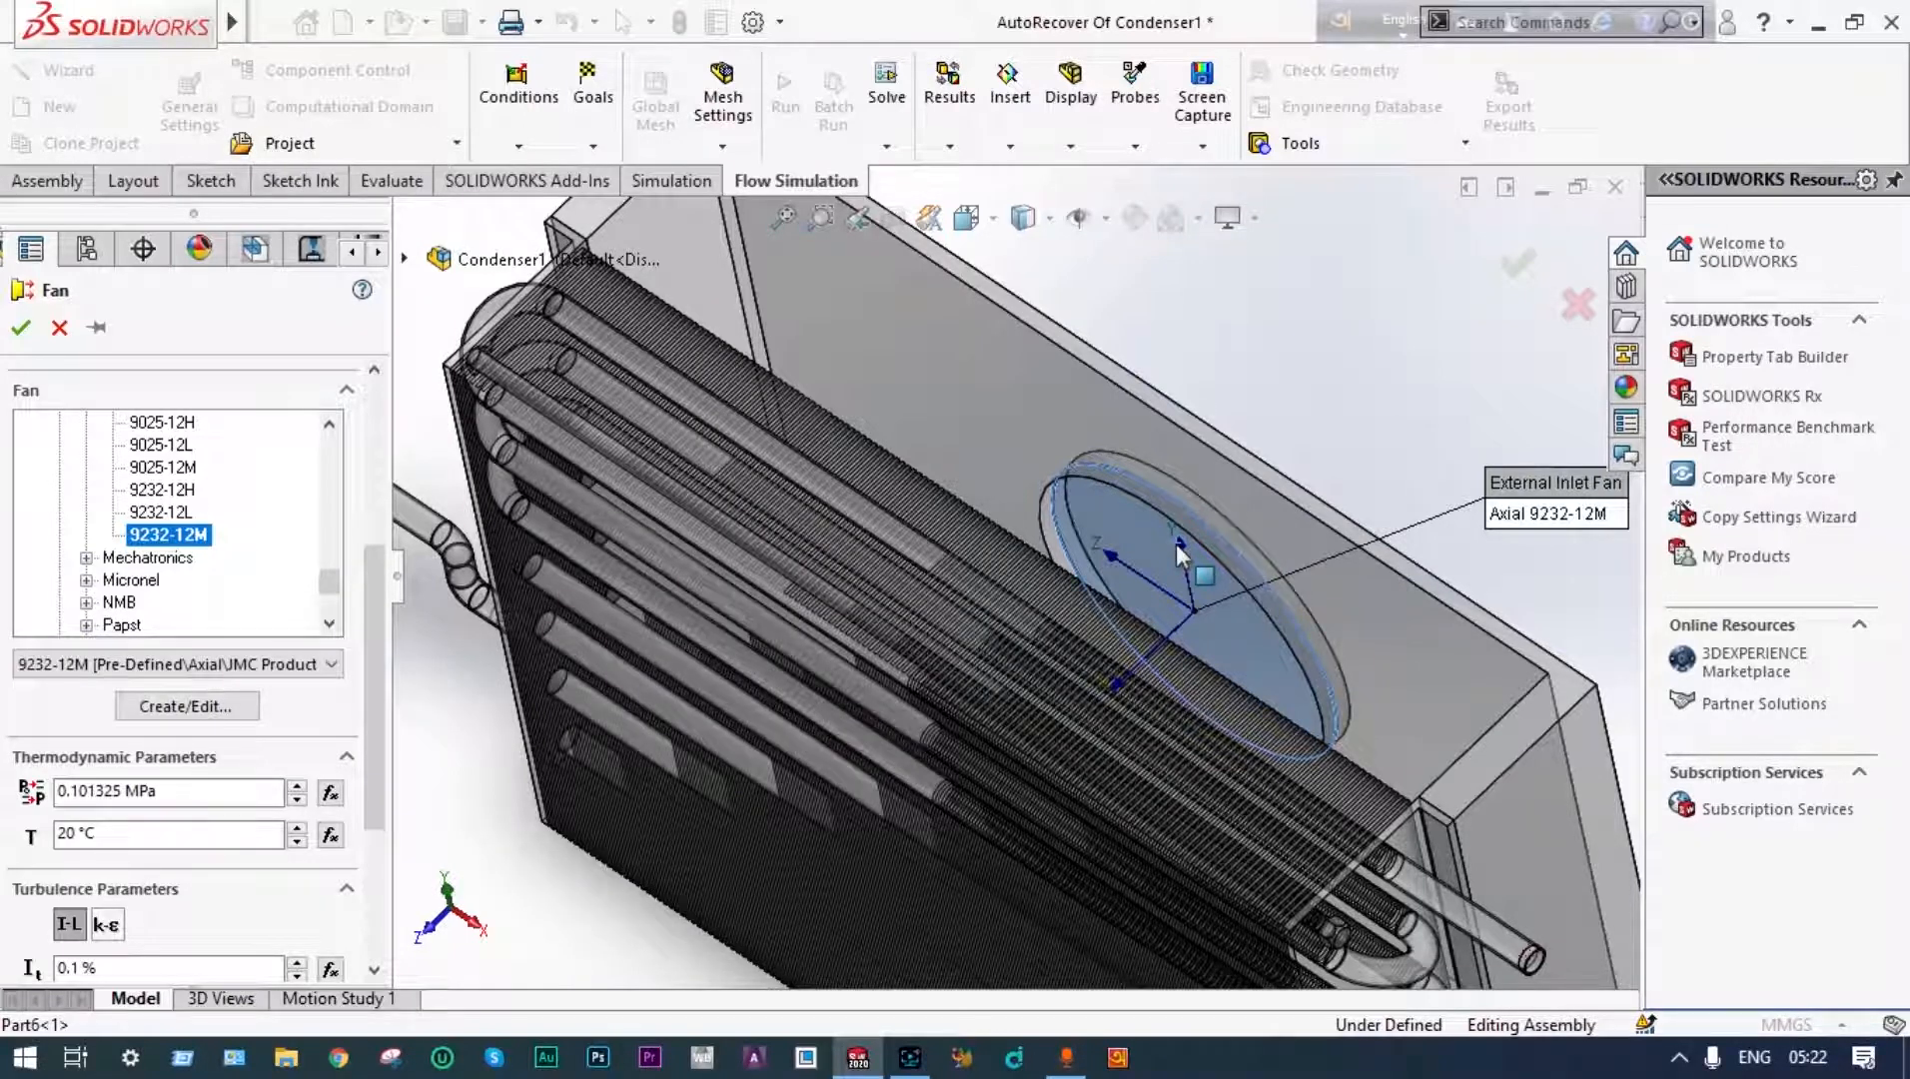
pyautogui.click(20, 329)
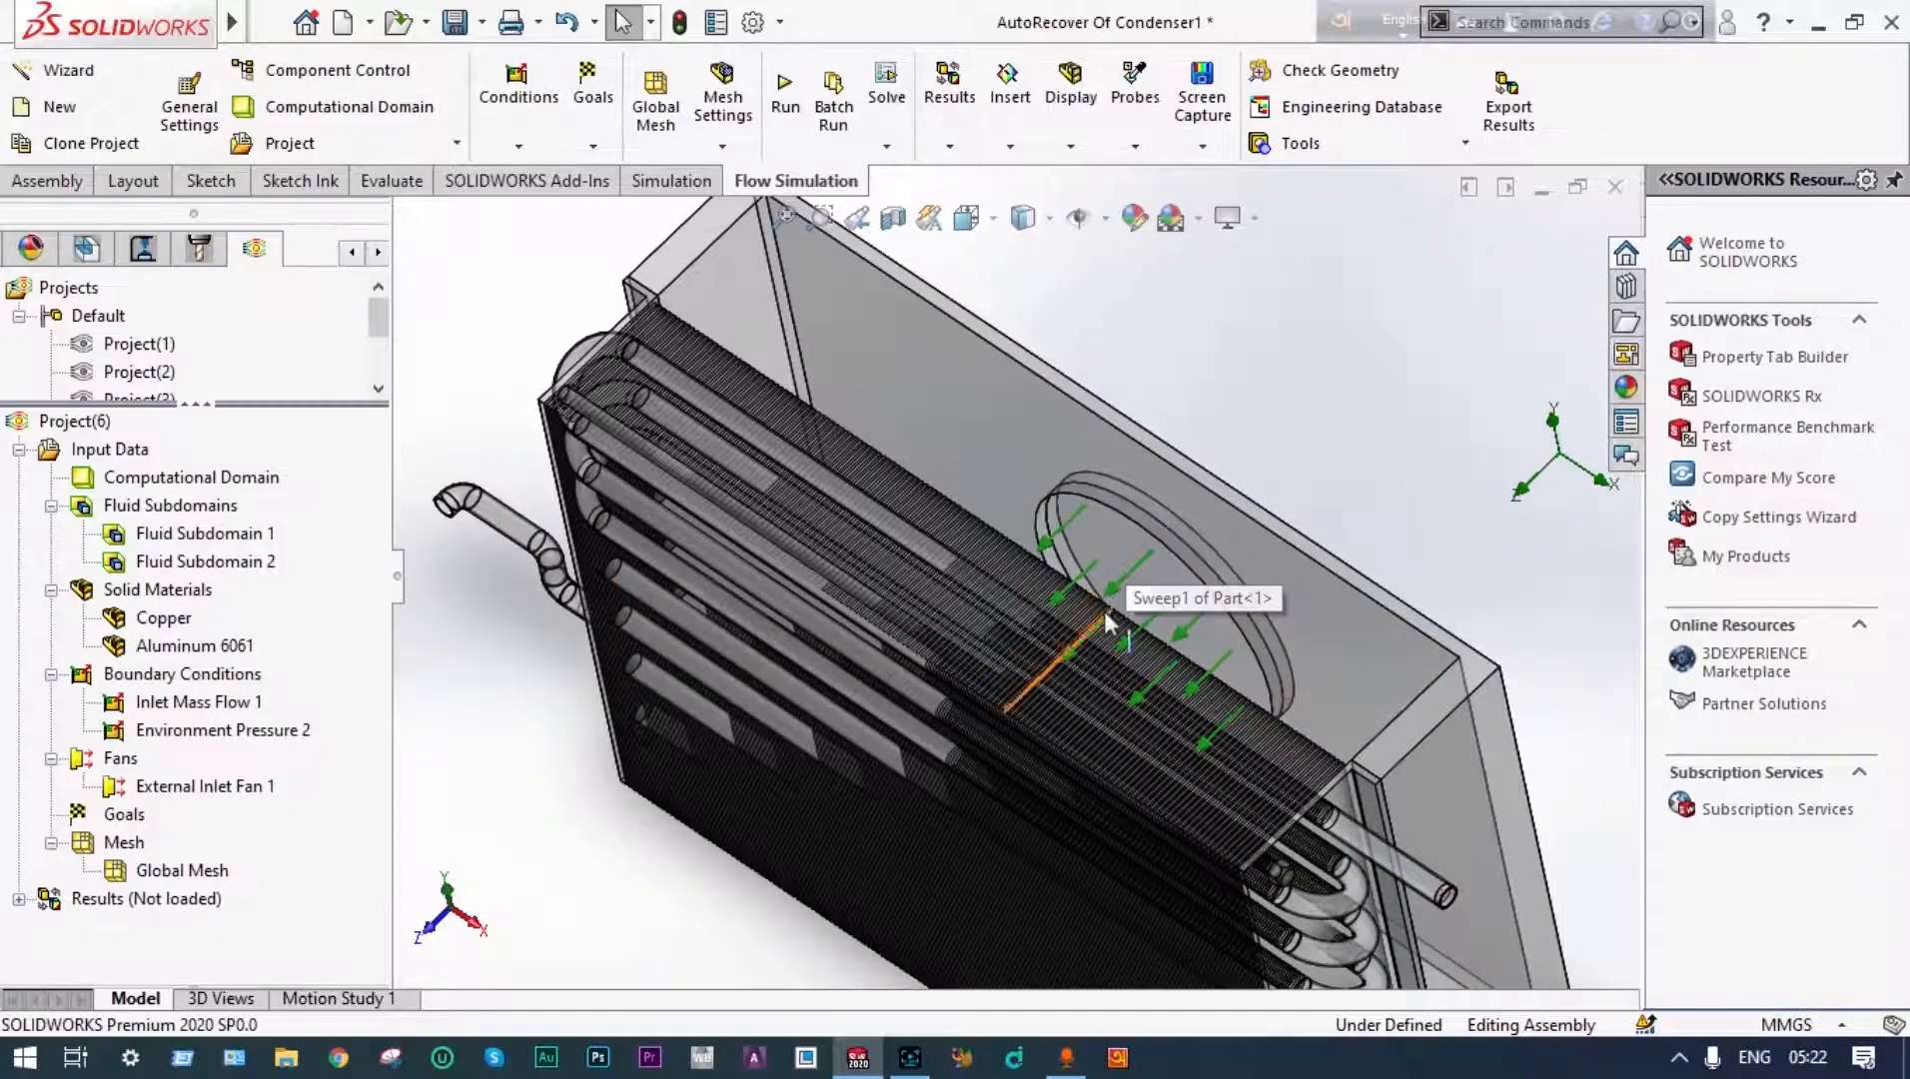
pyautogui.moveTo(1263, 438); pyautogui.dragTo(1245, 456, button='middle')
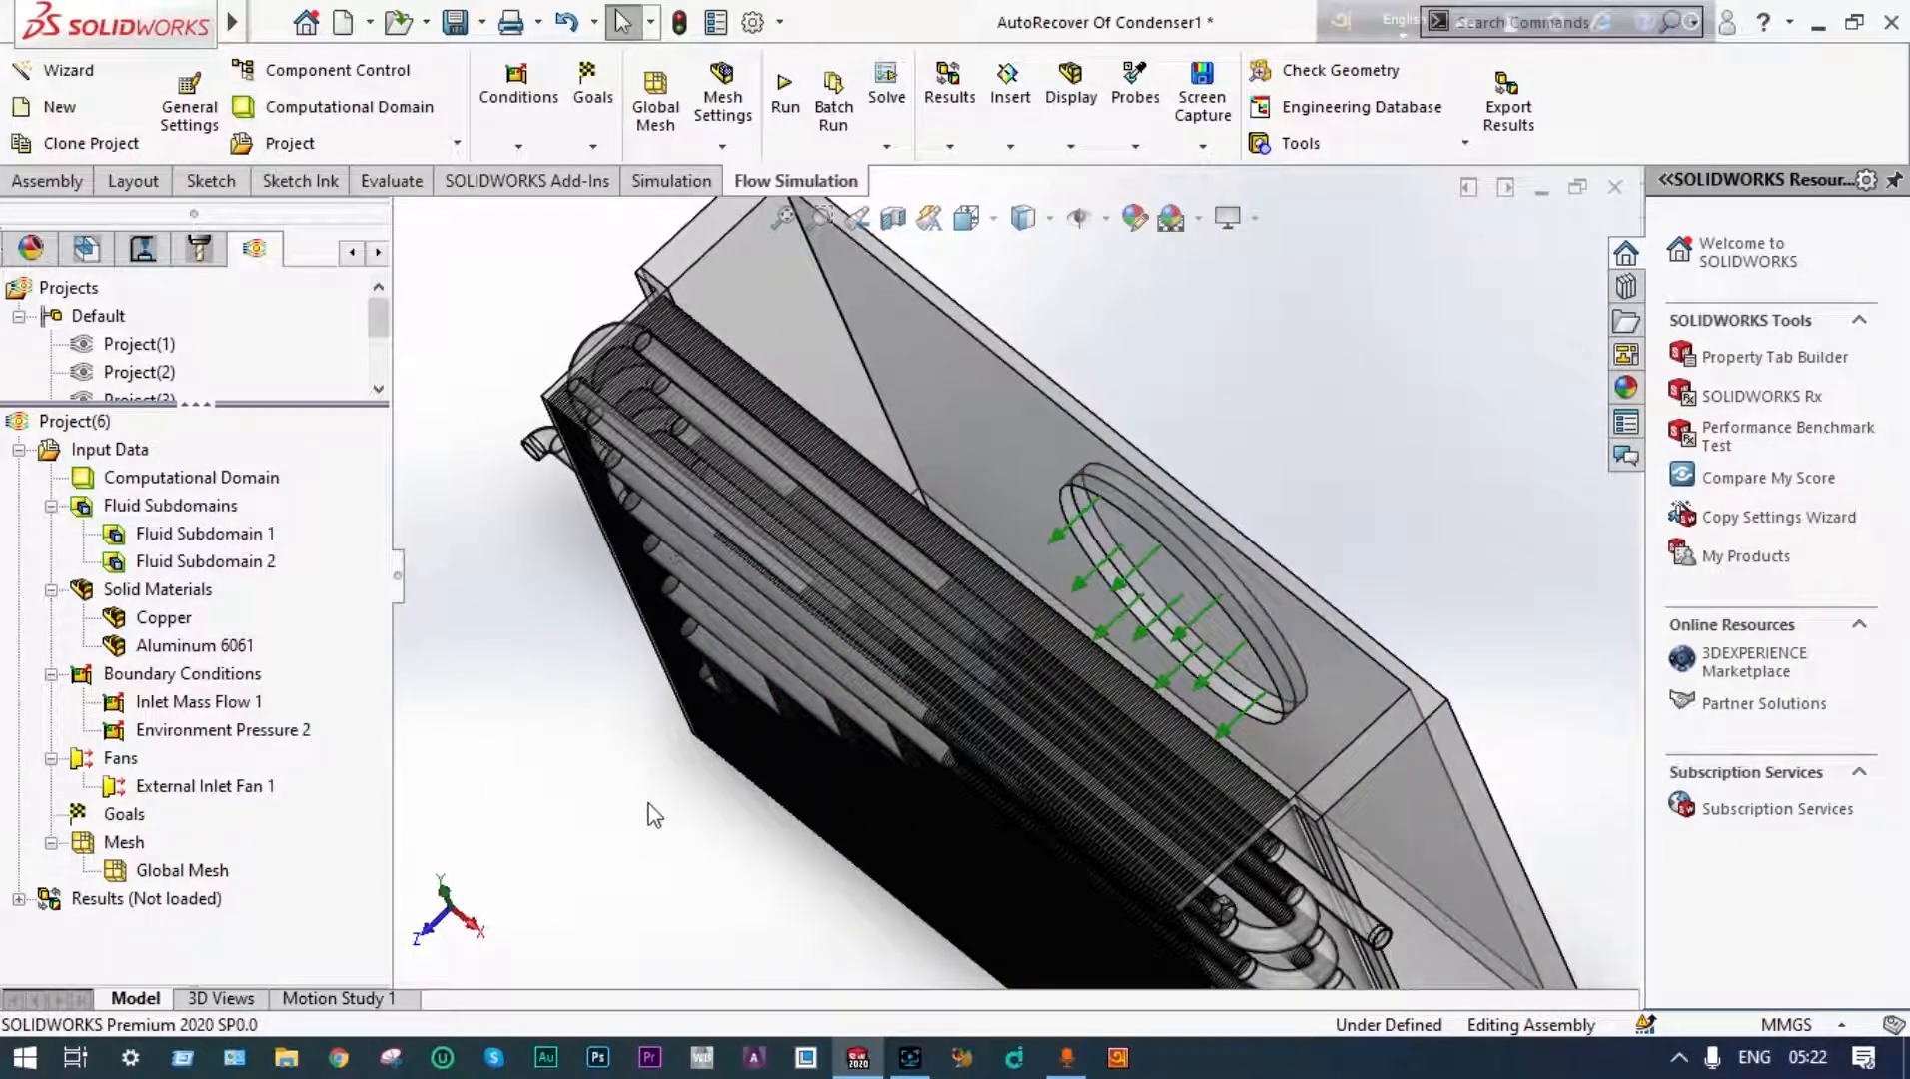
pyautogui.moveTo(649, 810); pyautogui.dragTo(677, 774, button='middle')
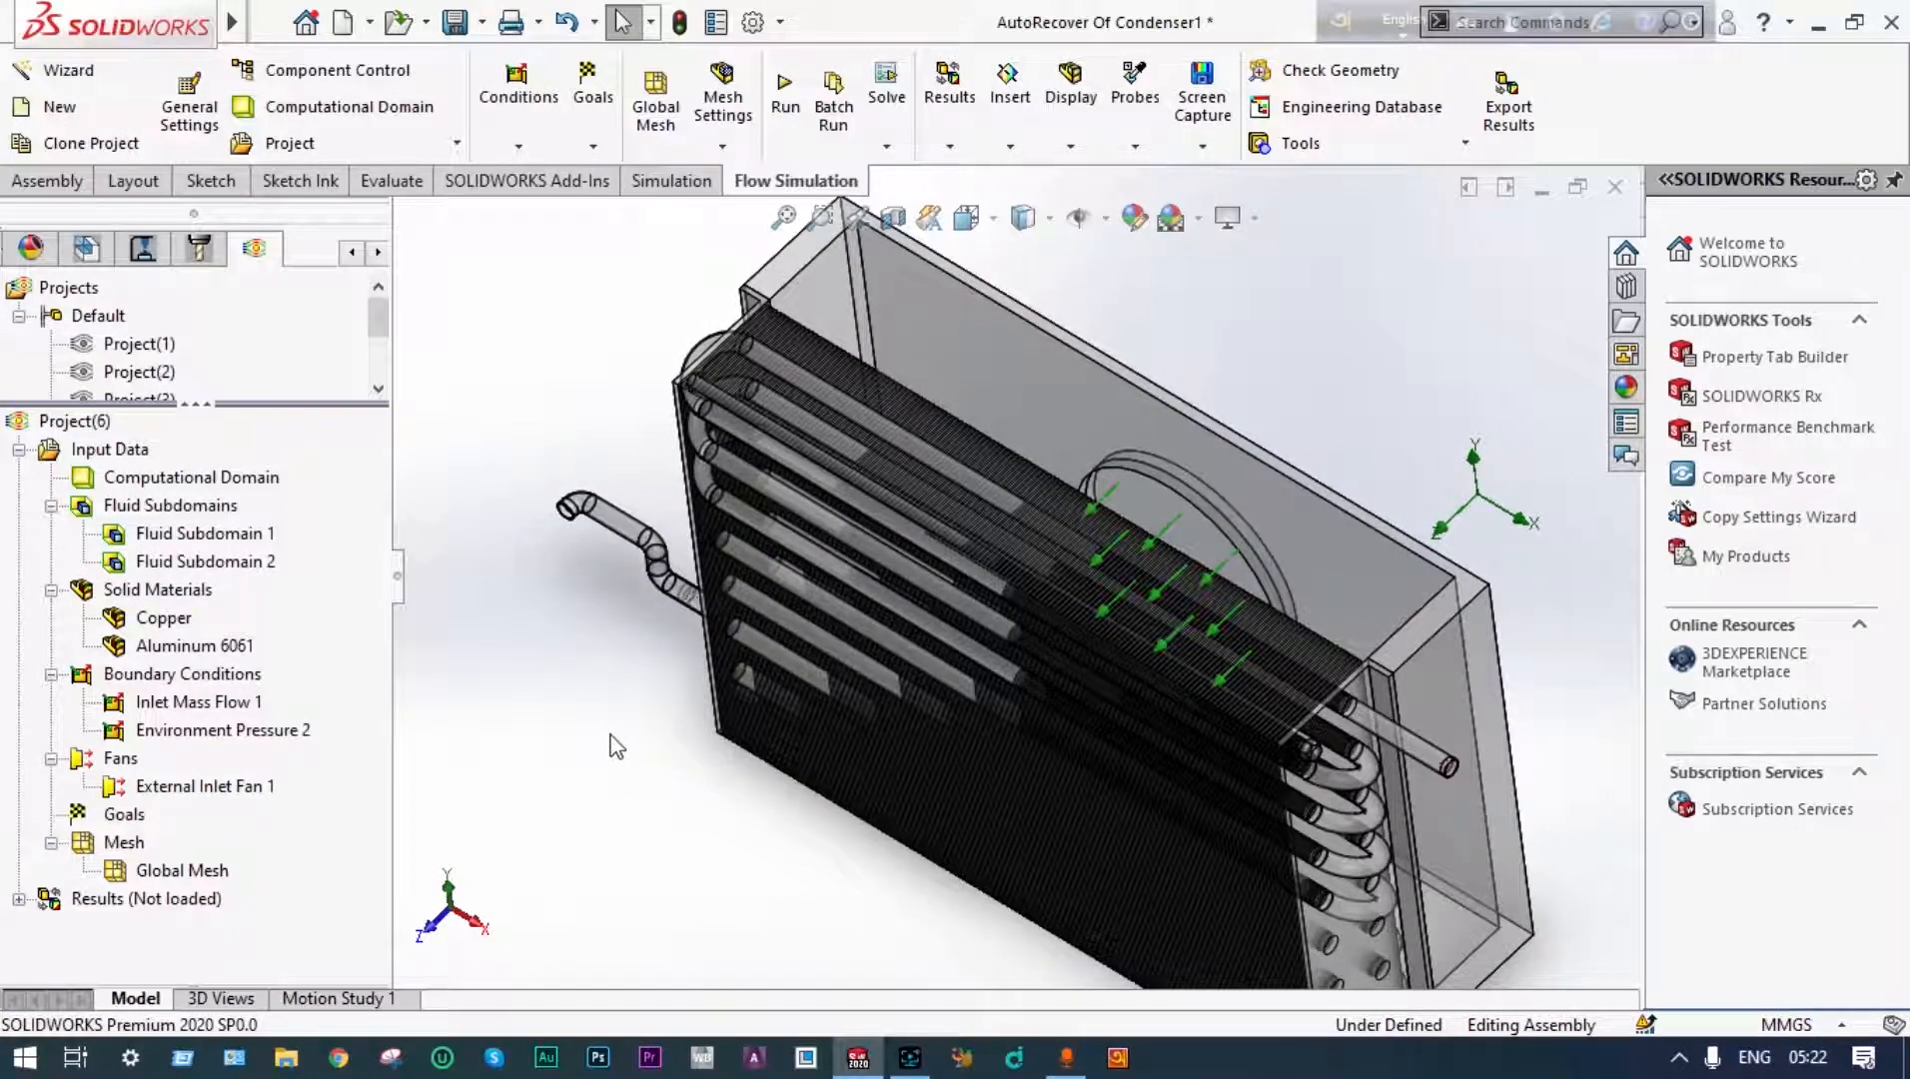
pyautogui.moveTo(609, 744)
pyautogui.mouseDown(button='middle')
pyautogui.moveTo(622, 772)
pyautogui.moveTo(631, 720)
pyautogui.mouseUp(button='middle')
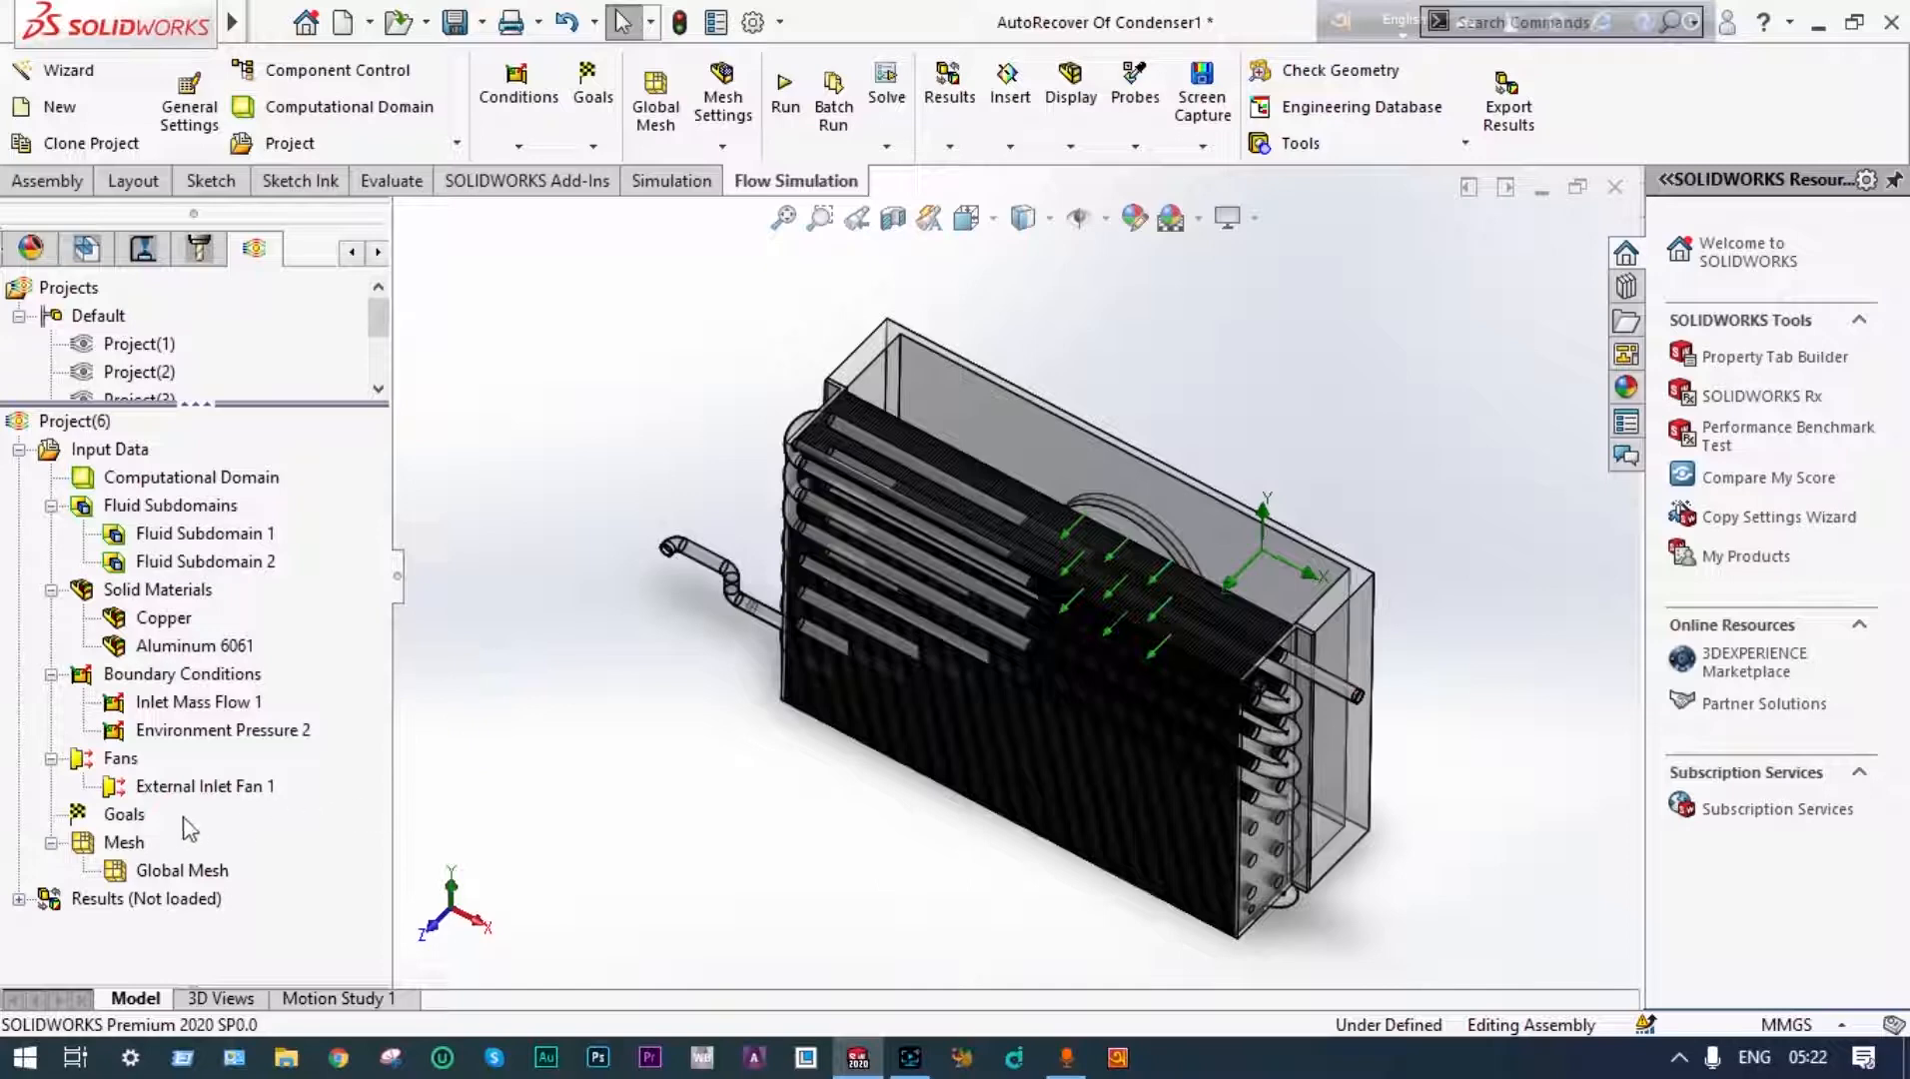
pyautogui.rightClick(129, 814)
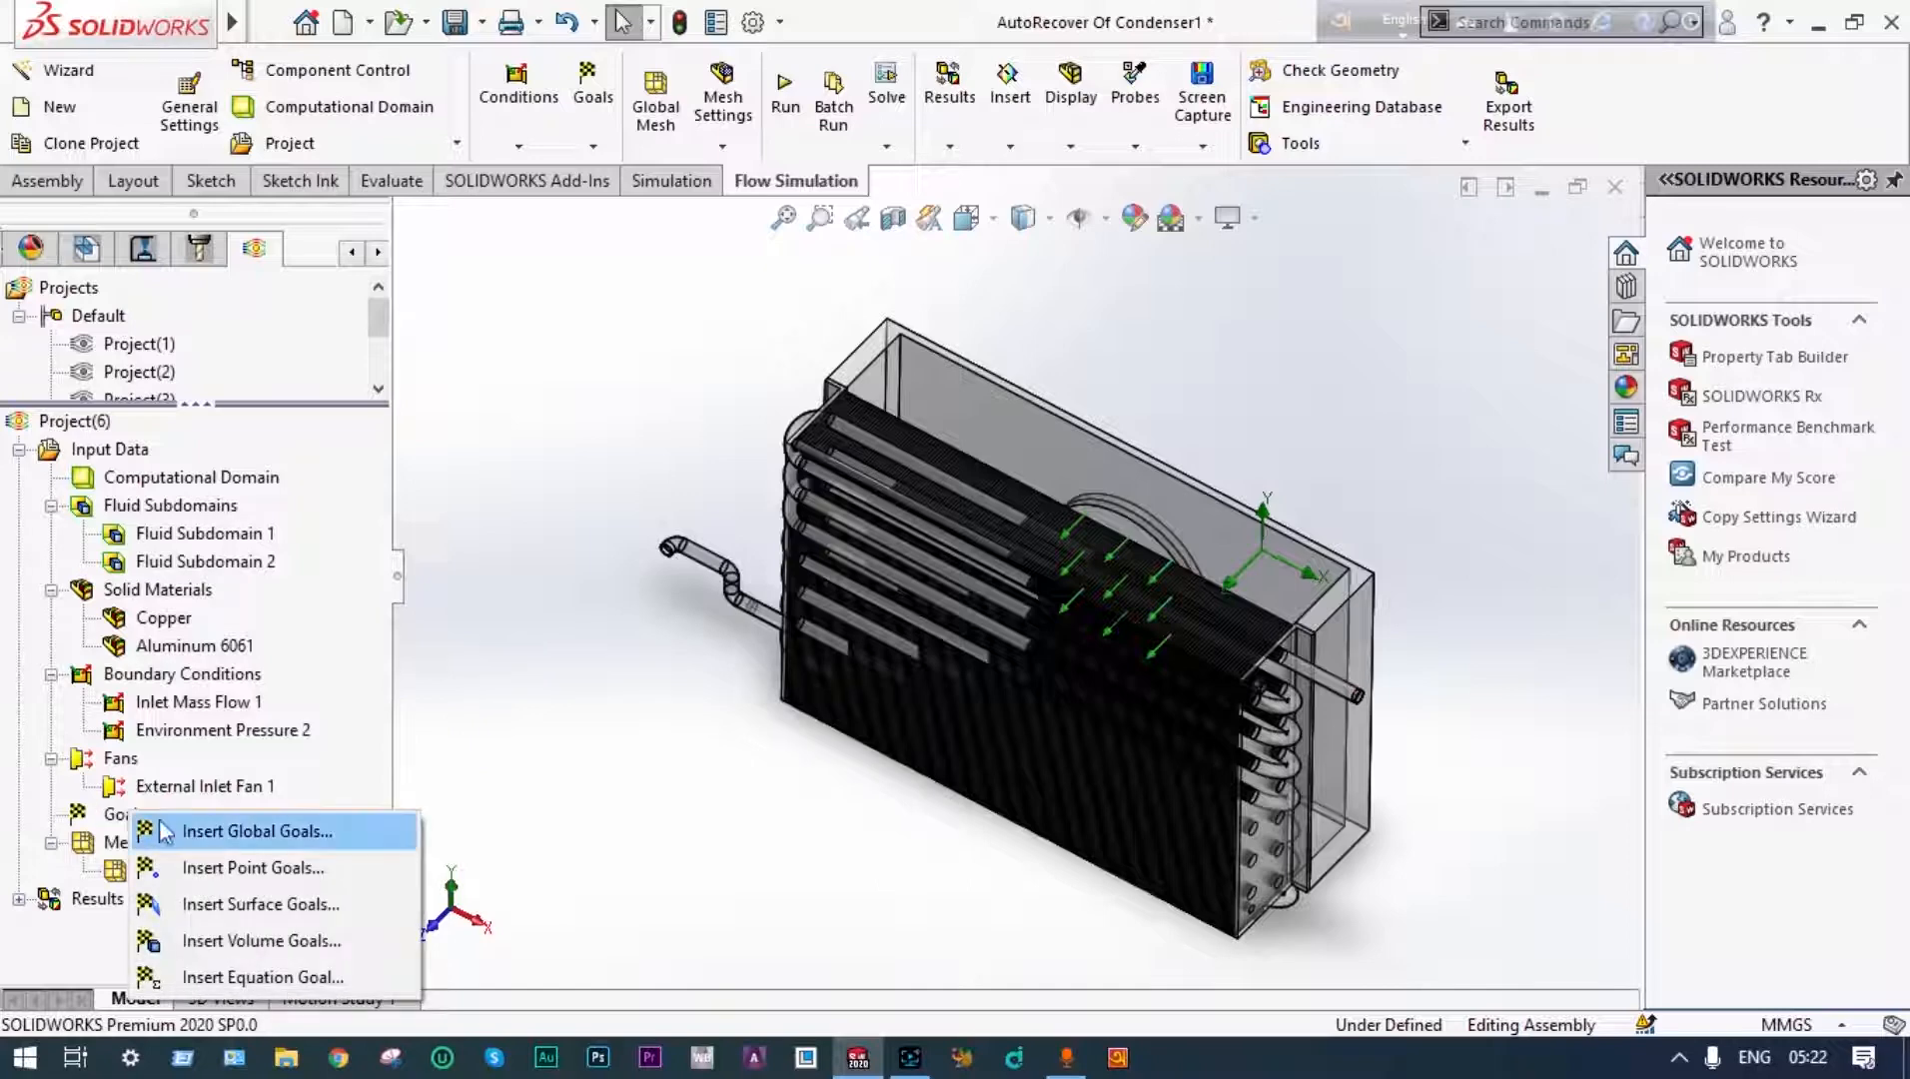
pyautogui.click(236, 904)
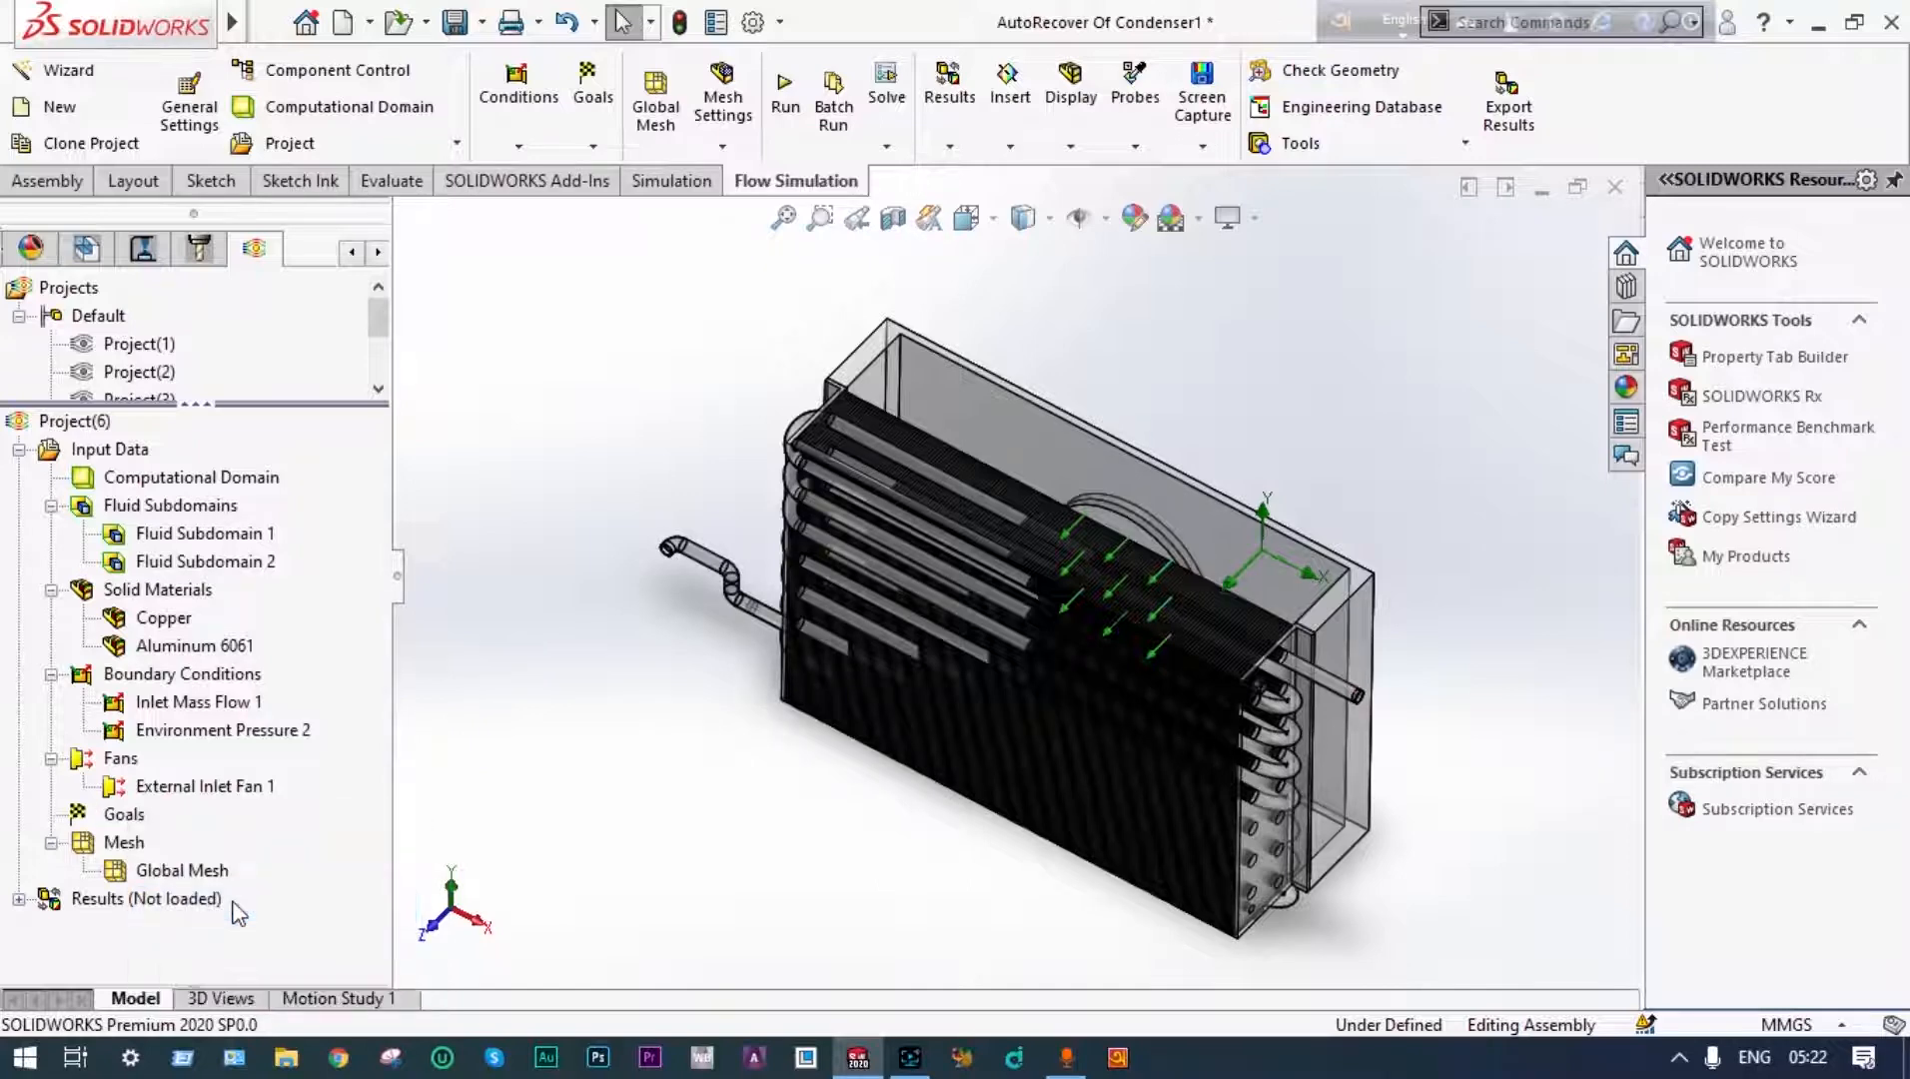
pyautogui.moveTo(634, 803); pyautogui.dragTo(620, 835, button='middle')
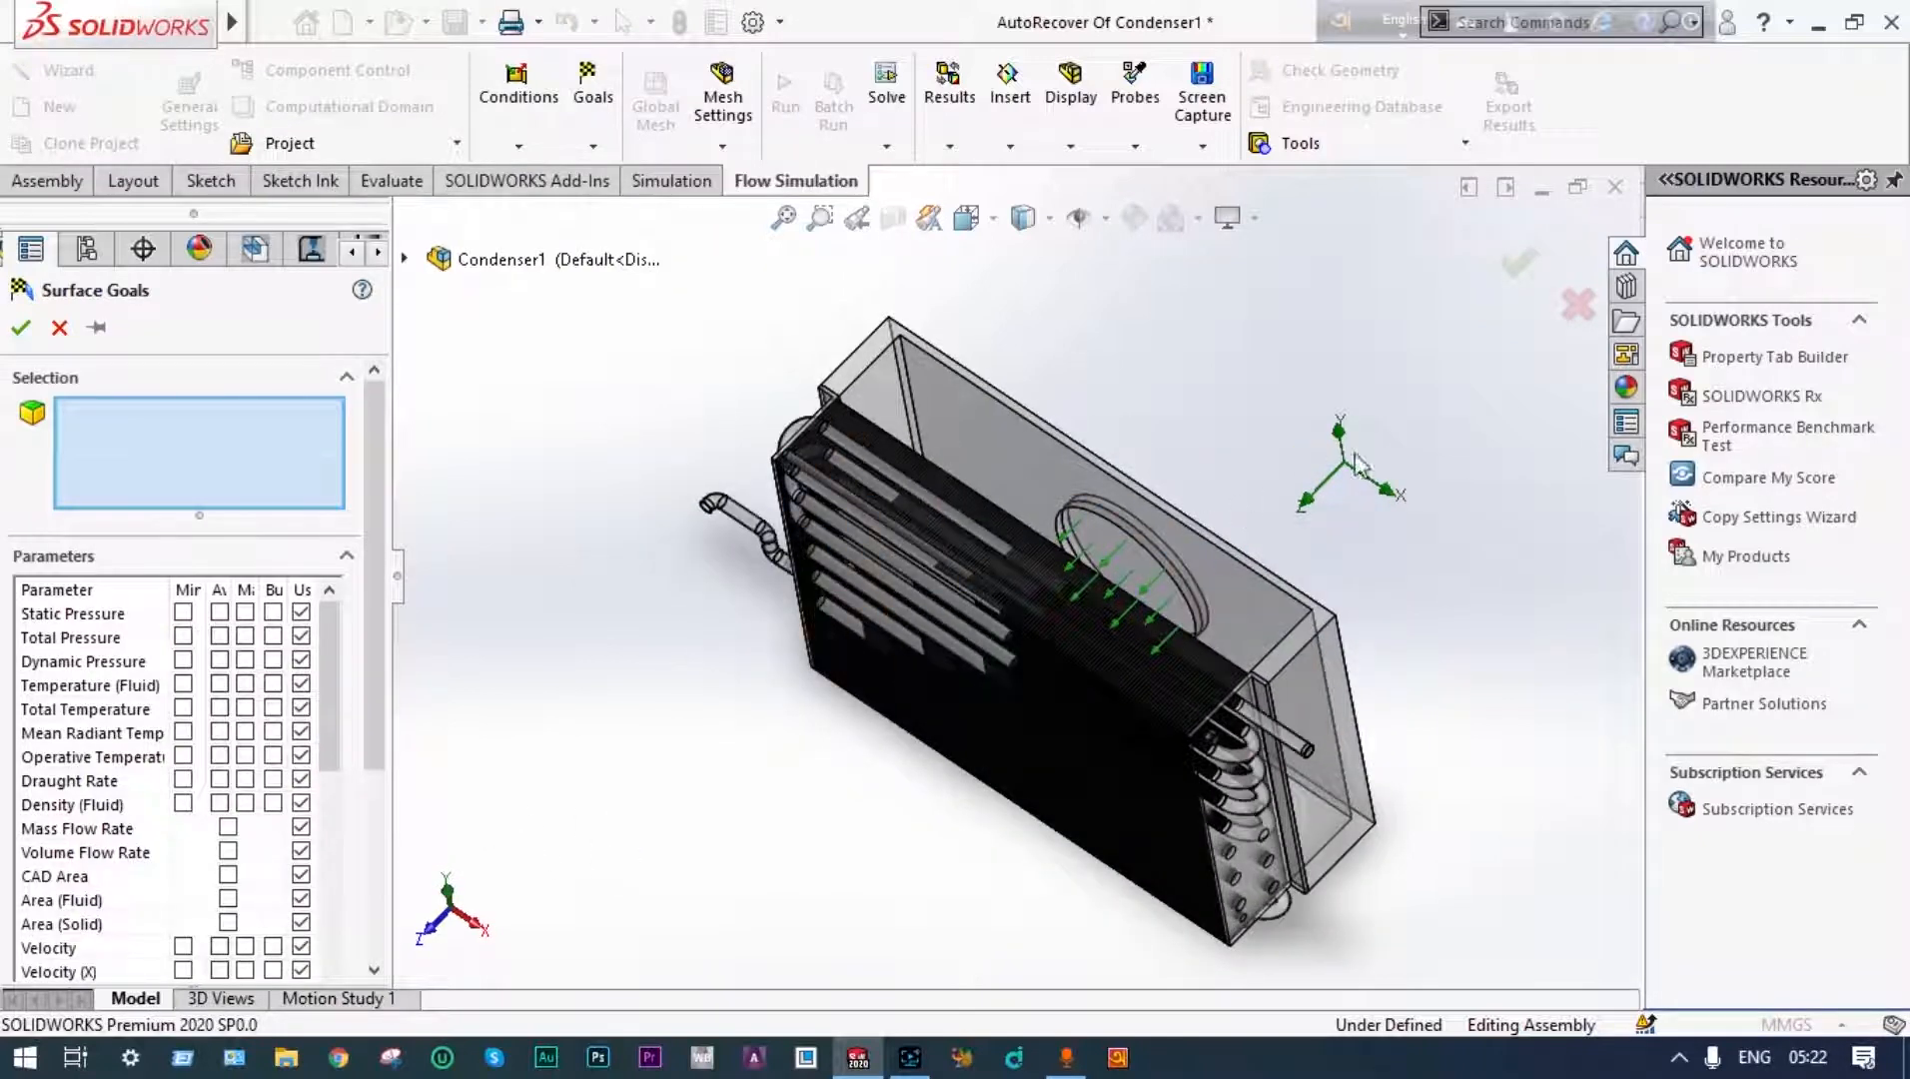
pyautogui.click(1576, 312)
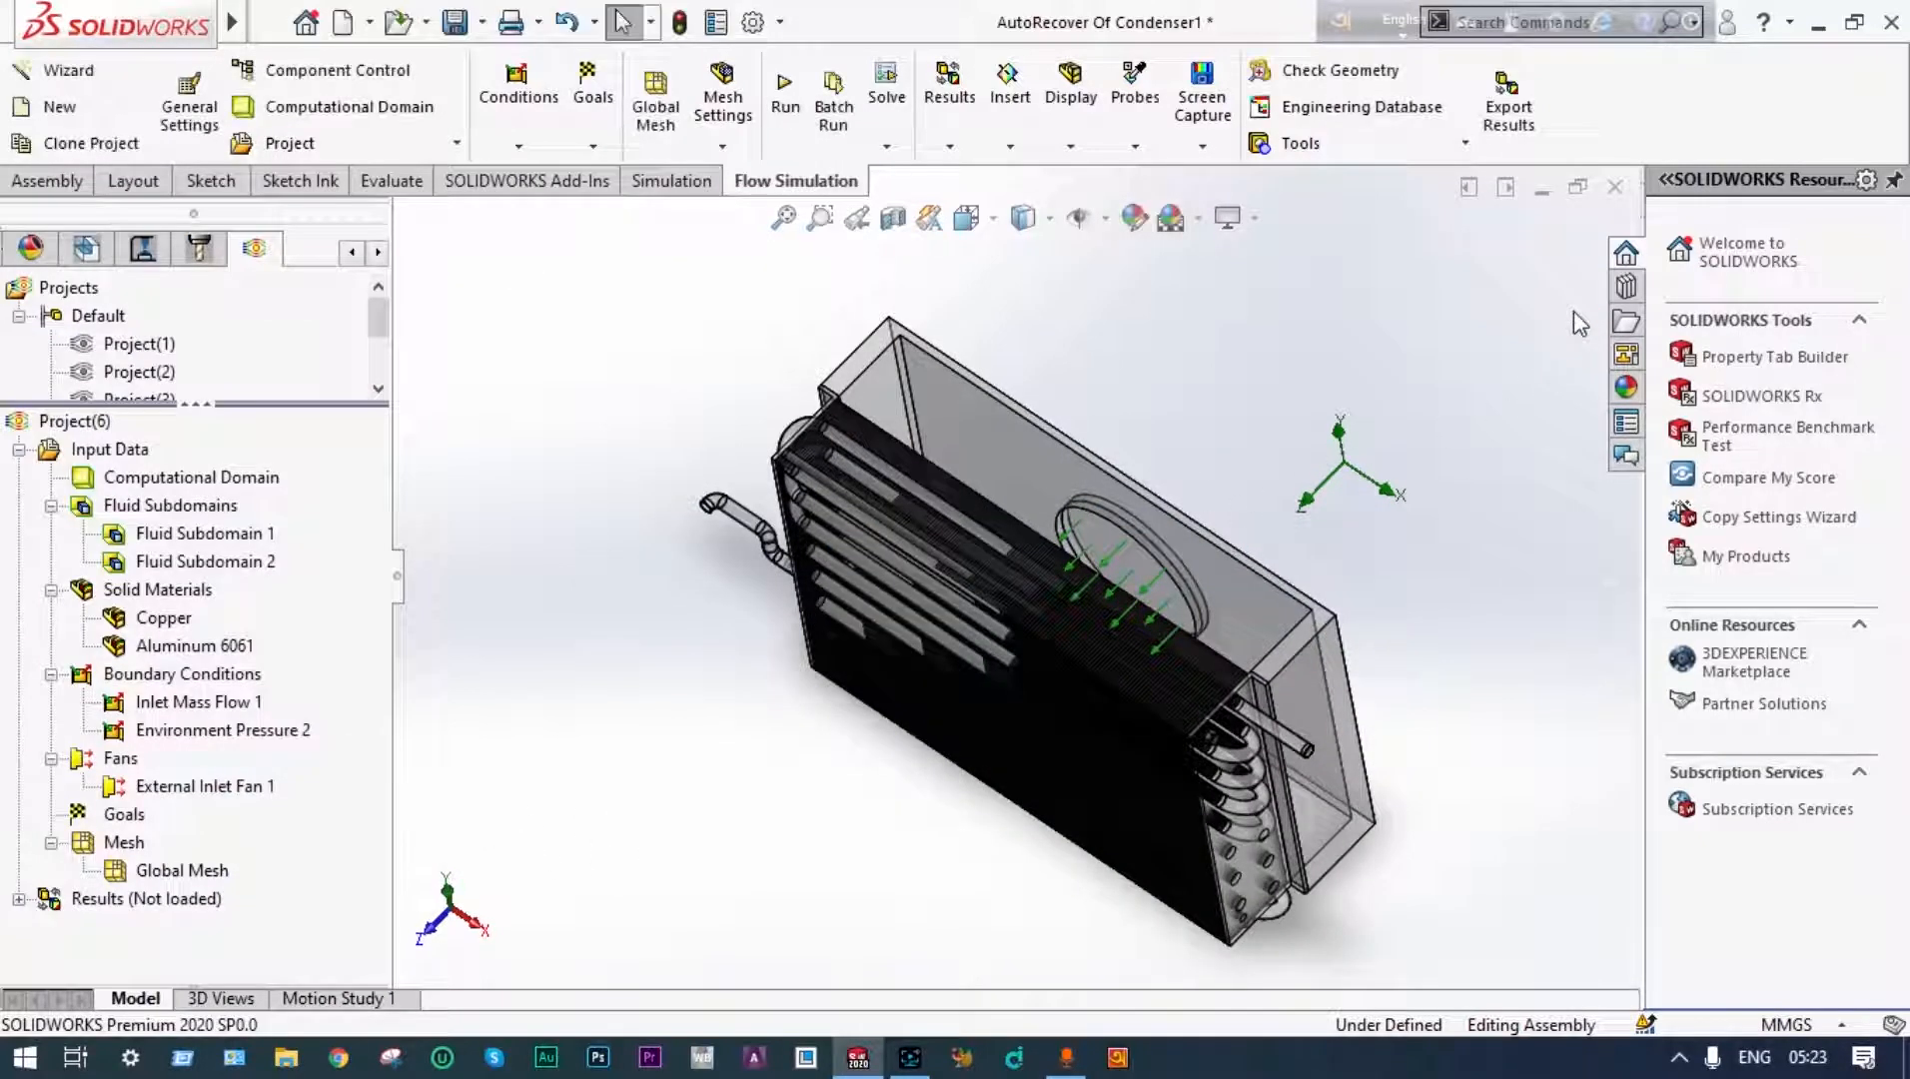
# Section the condenser along the Front Plane at a 554 mm offset to expose the inside of the coil pipes
pyautogui.moveTo(1283, 424); pyautogui.dragTo(1290, 398, button='middle')
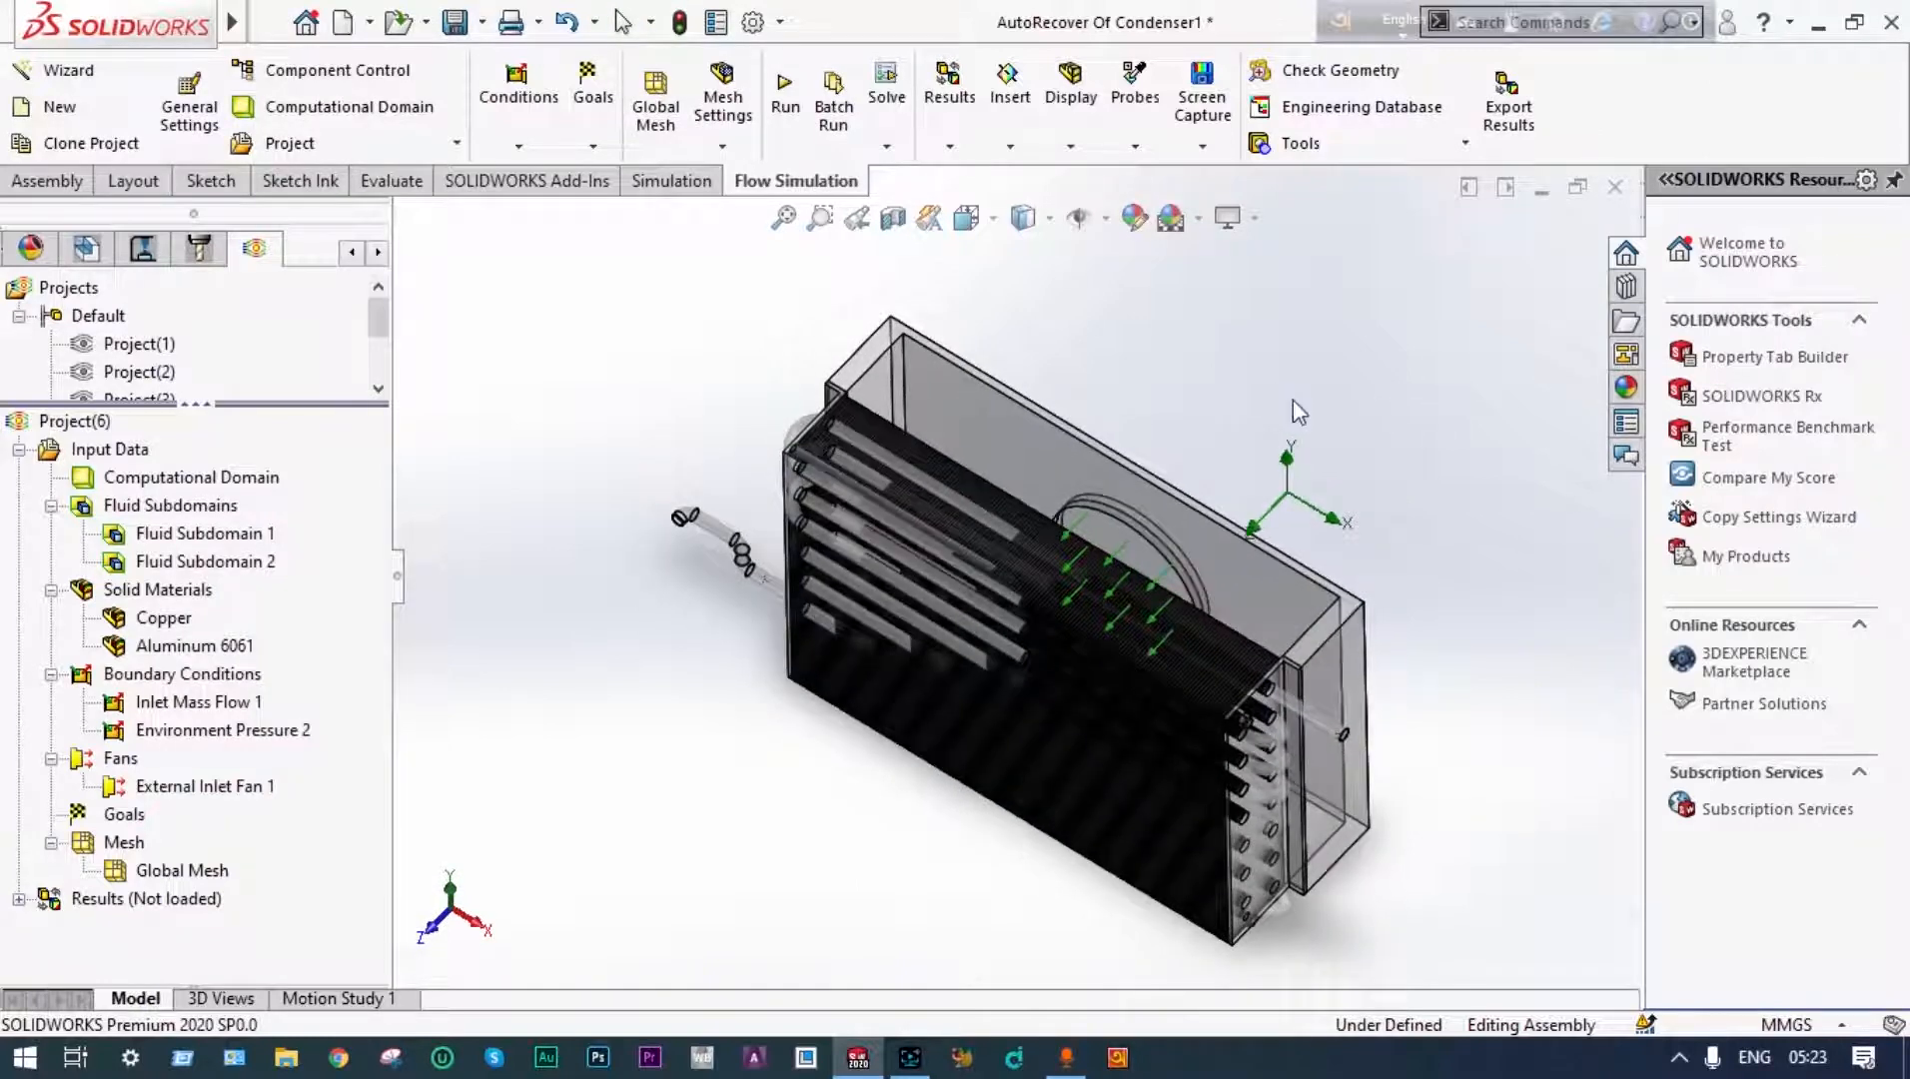
pyautogui.click(902, 226)
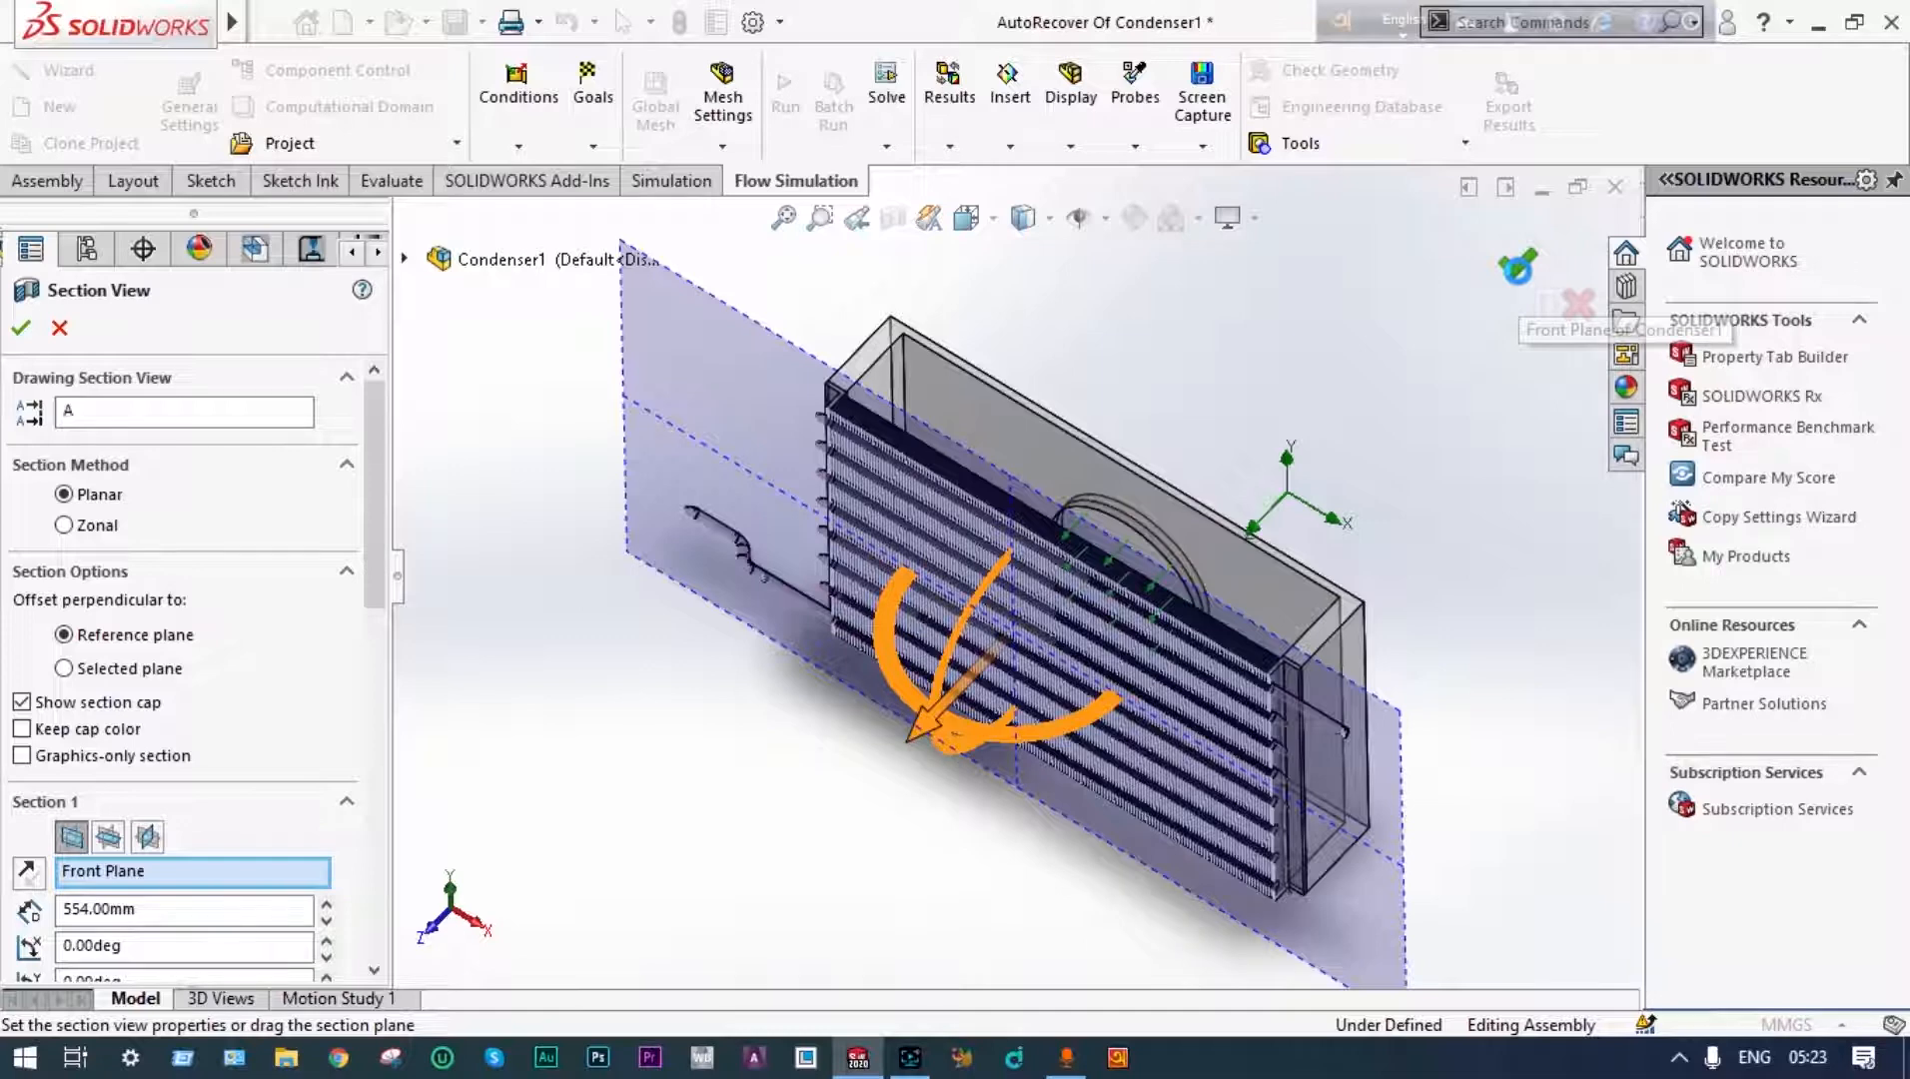
pyautogui.click(1518, 266)
# Start a surface goal that tracks the average Total Pressure and the average Temperature (Fluid)
pyautogui.rightClick(127, 825)
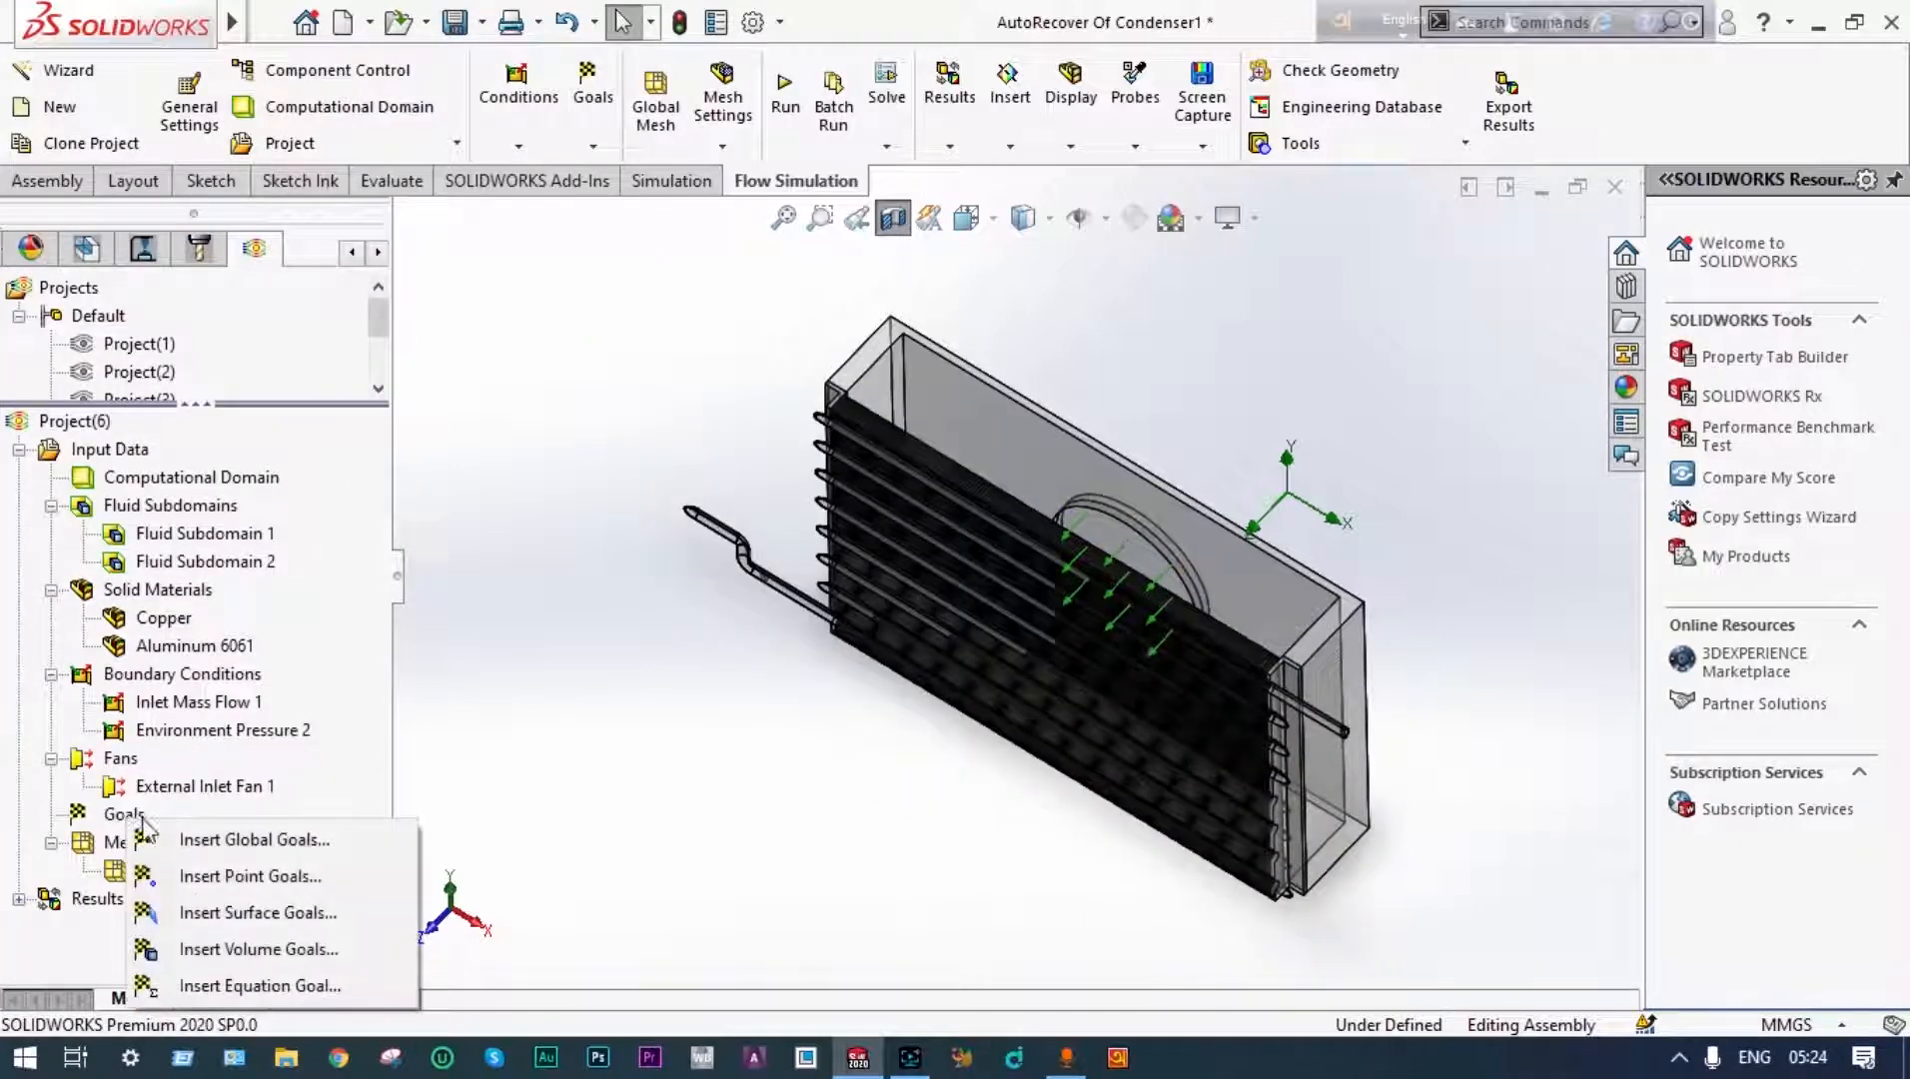
pyautogui.click(246, 911)
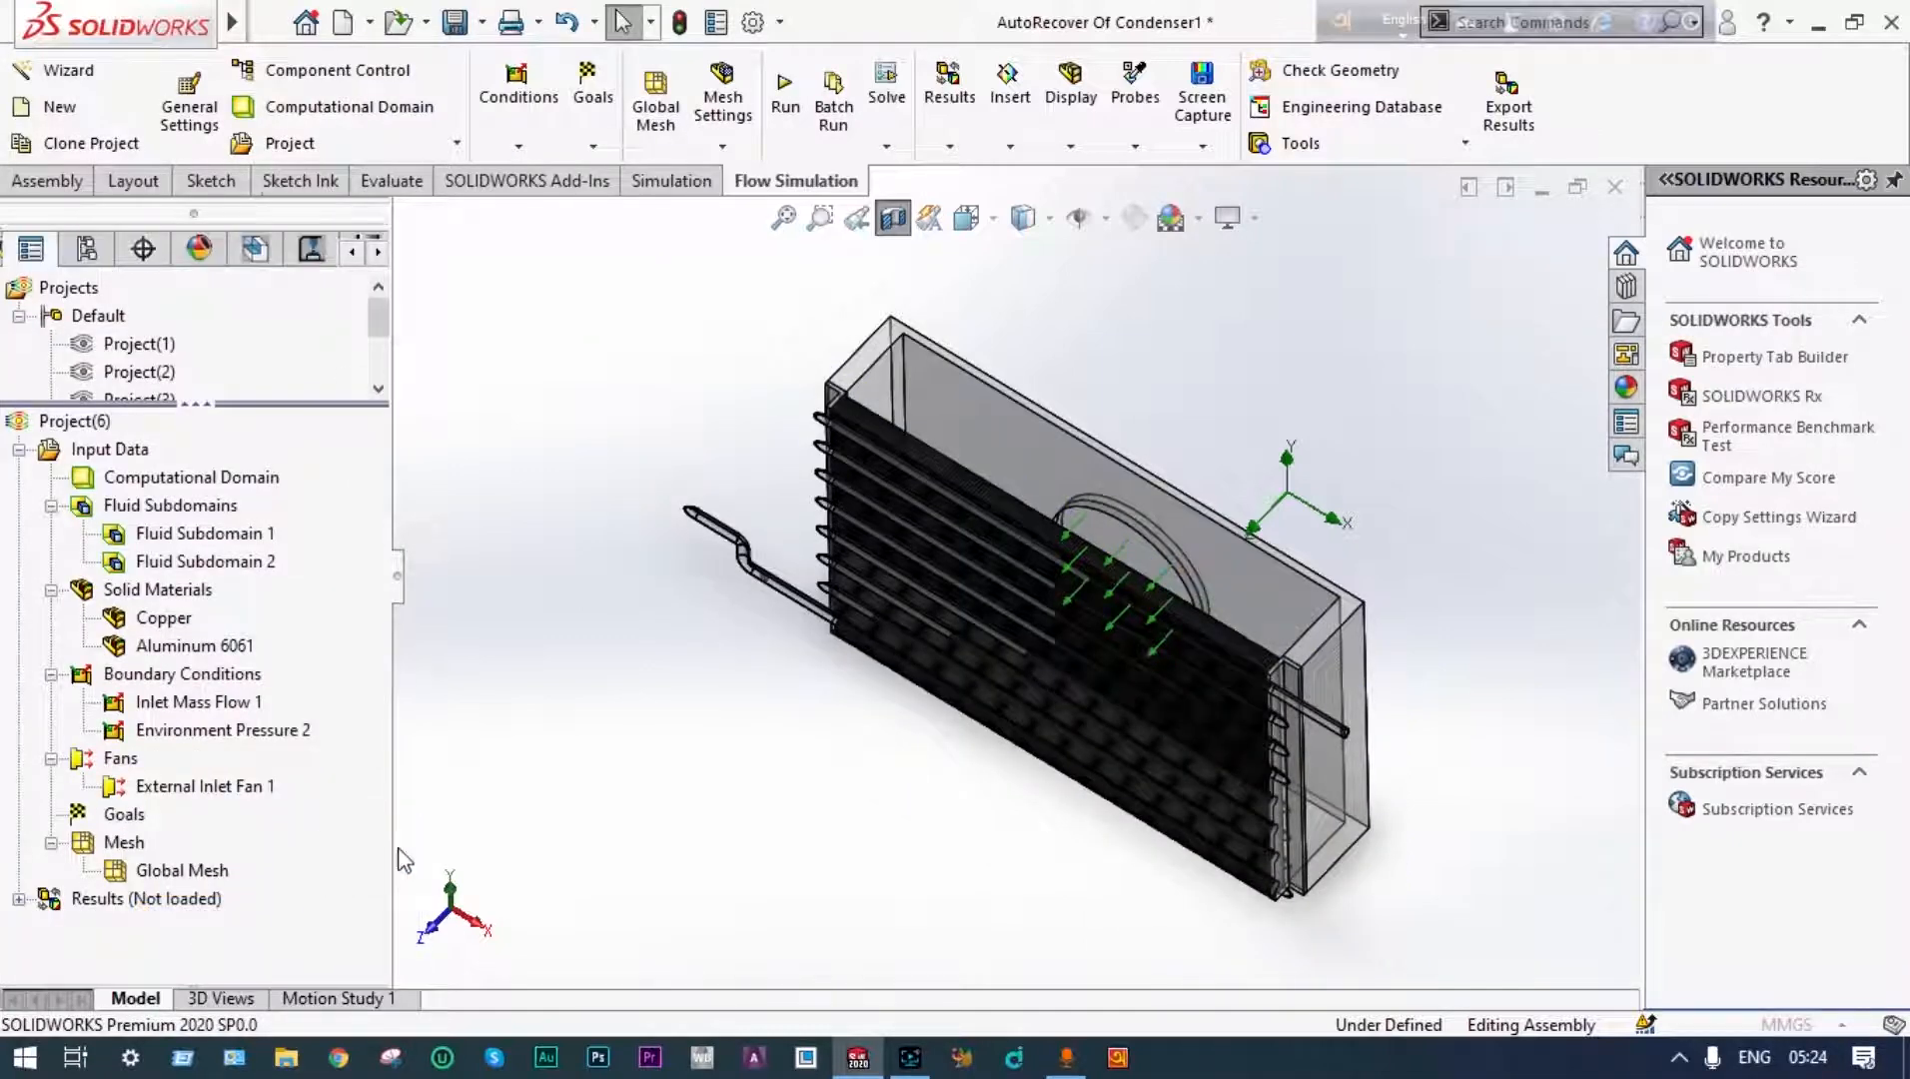
pyautogui.moveTo(396, 811); pyautogui.dragTo(418, 806)
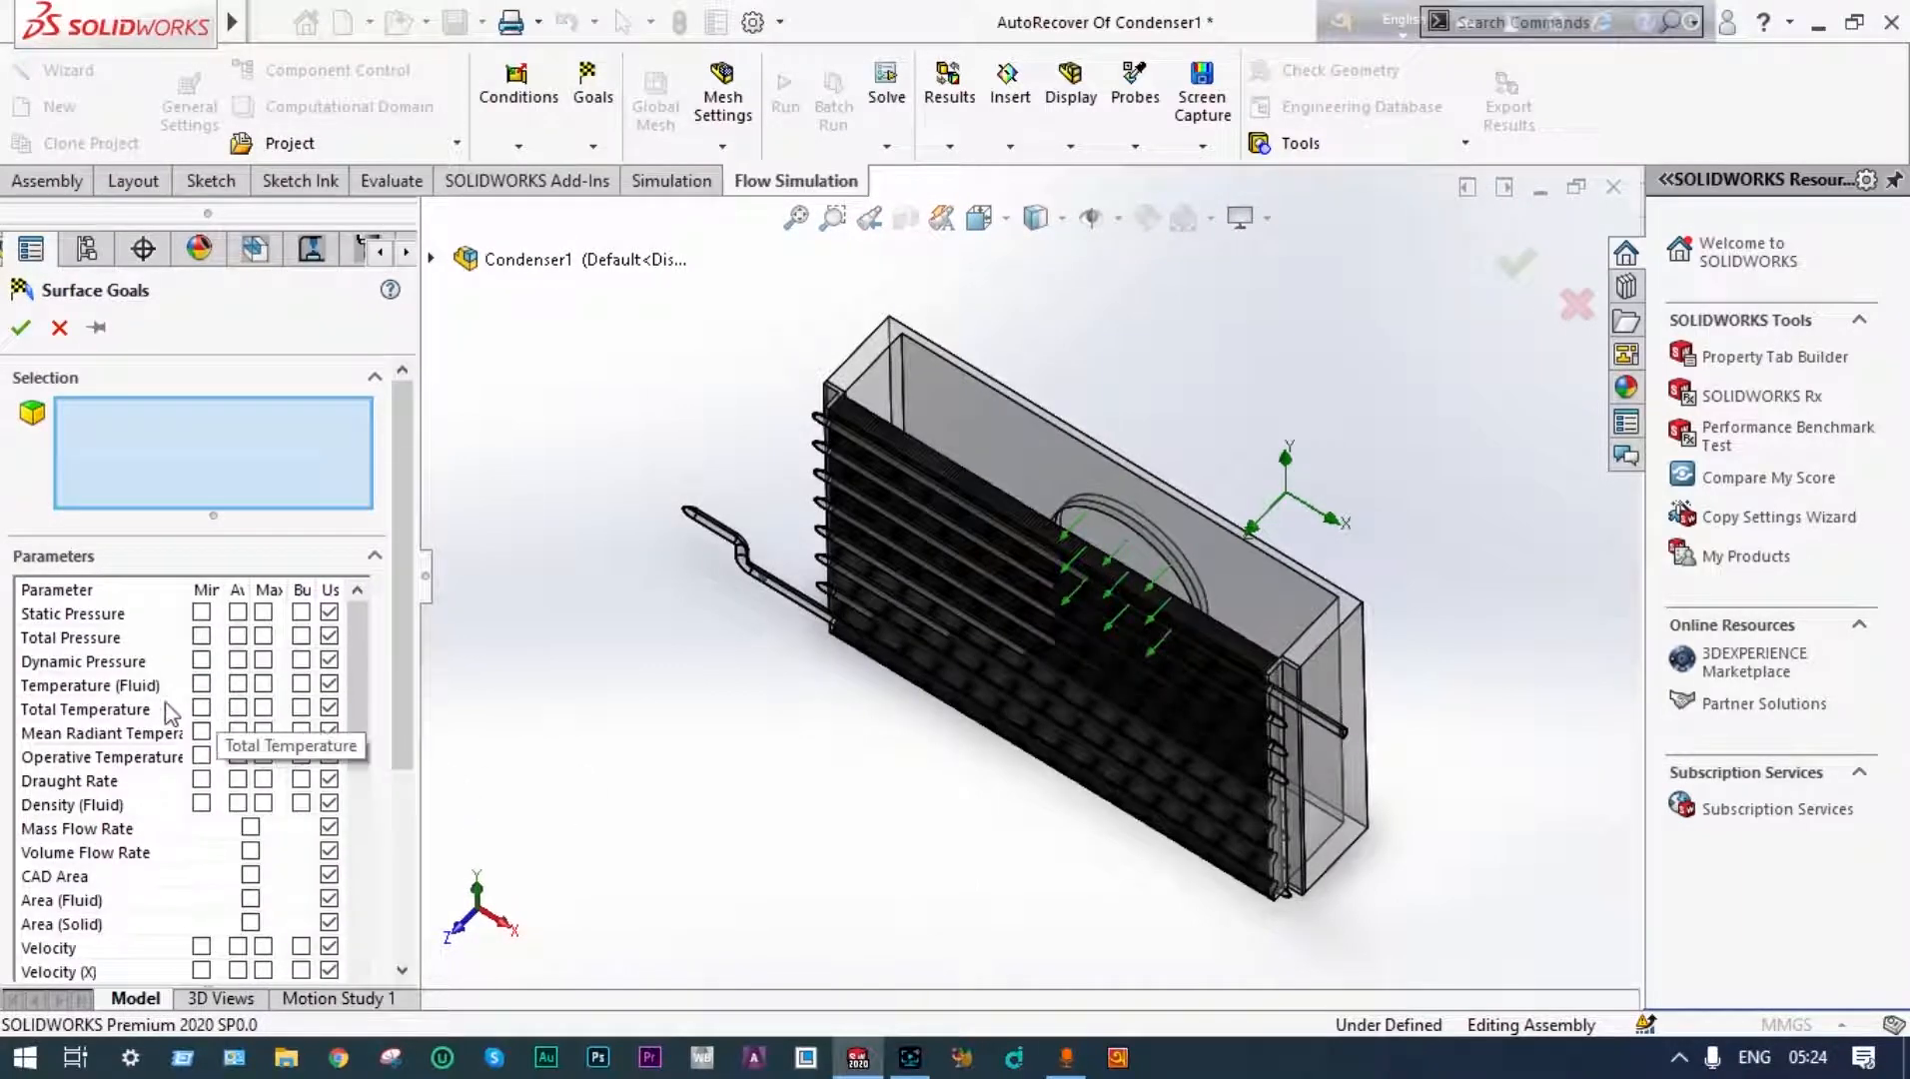
pyautogui.click(238, 688)
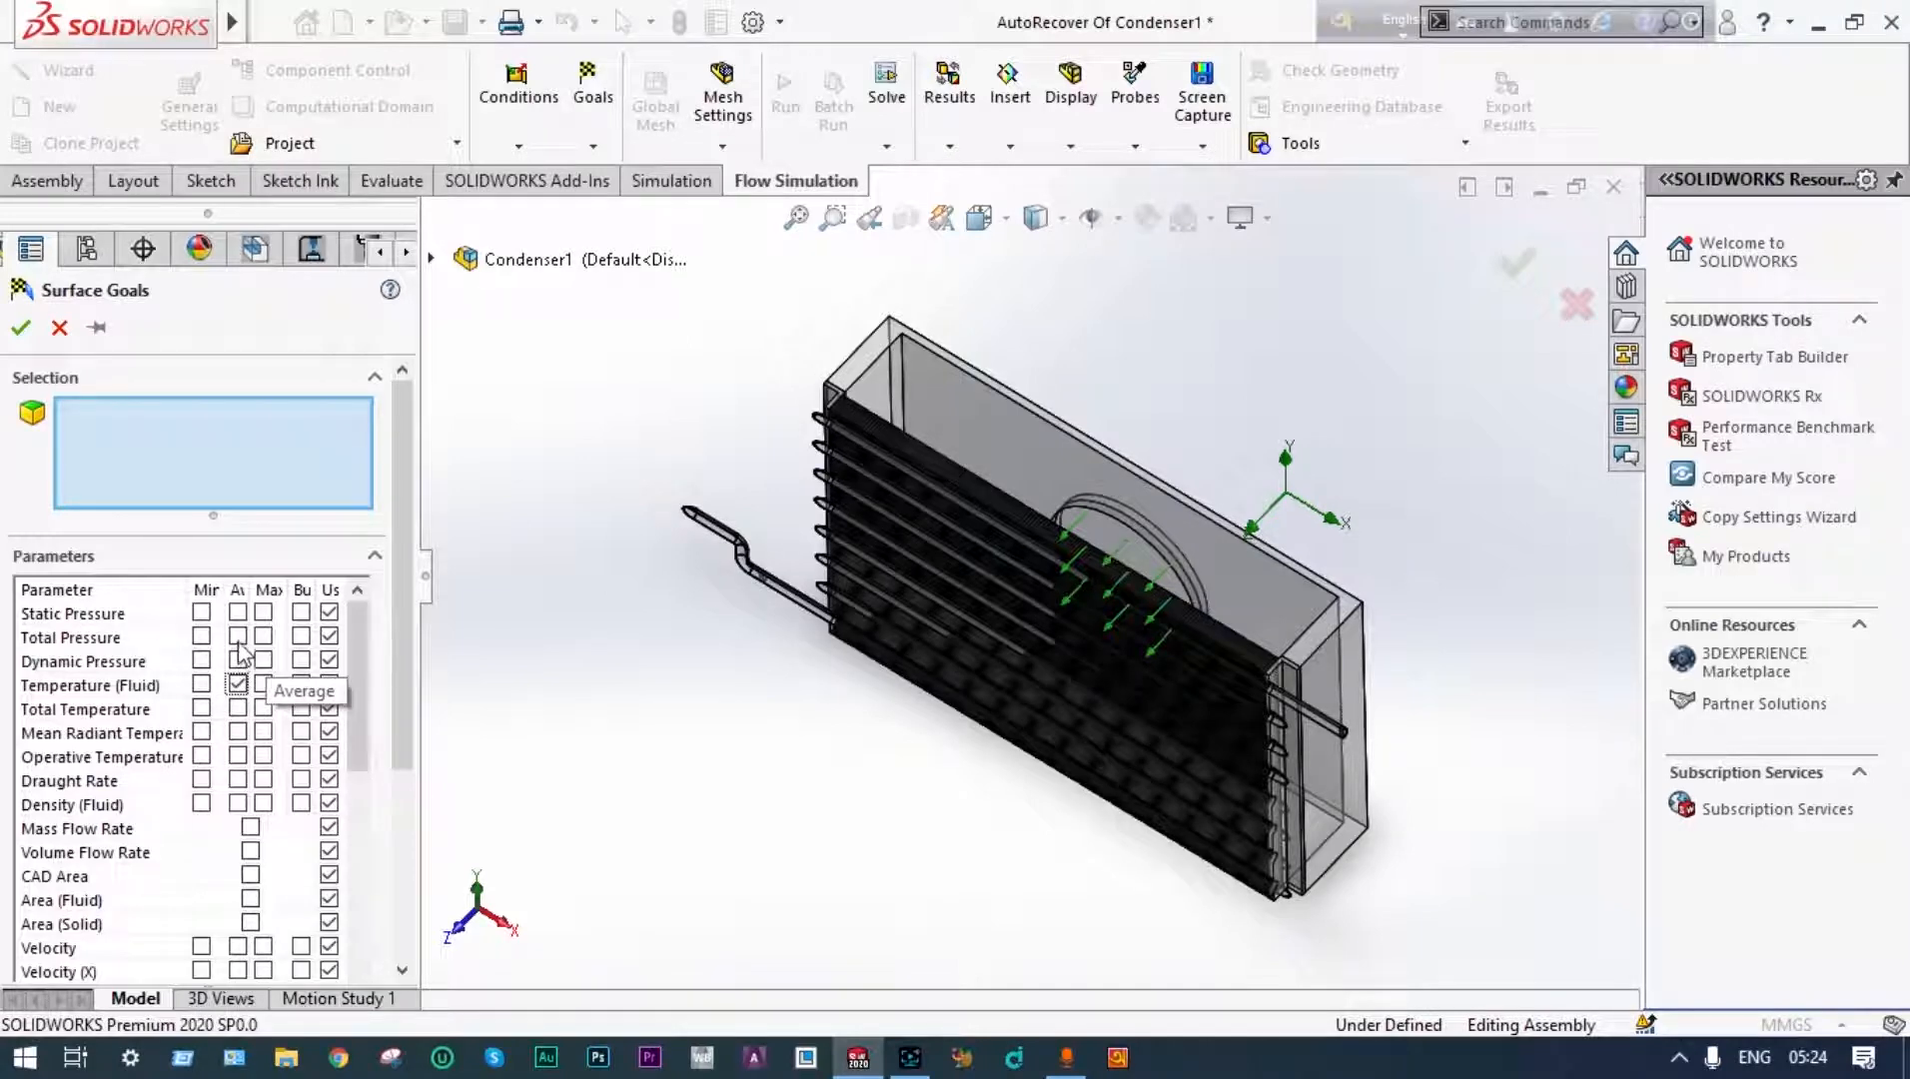
pyautogui.click(237, 636)
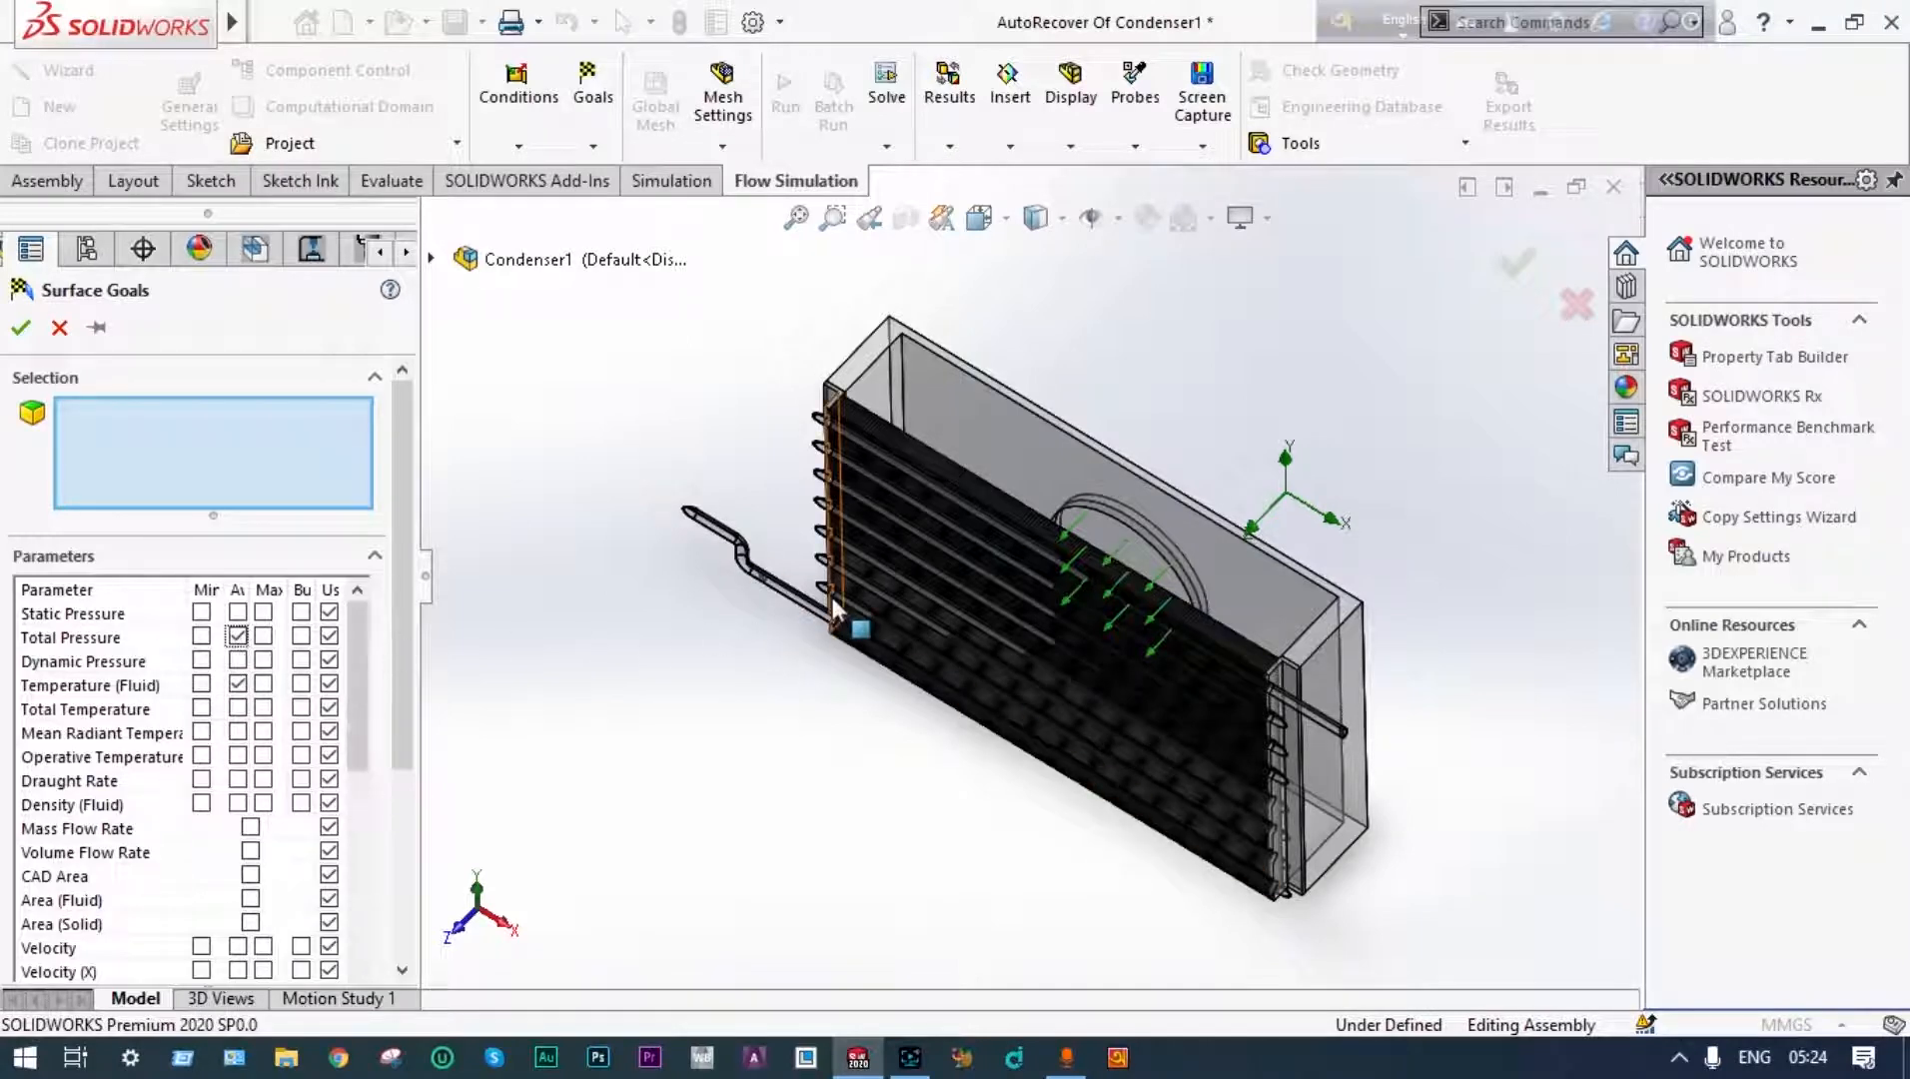
# Assign the surface goals to the inner face of the lid inside the bent outlet pipe
pyautogui.scroll(-3, 833, 597)
pyautogui.scroll(-5, 817, 599)
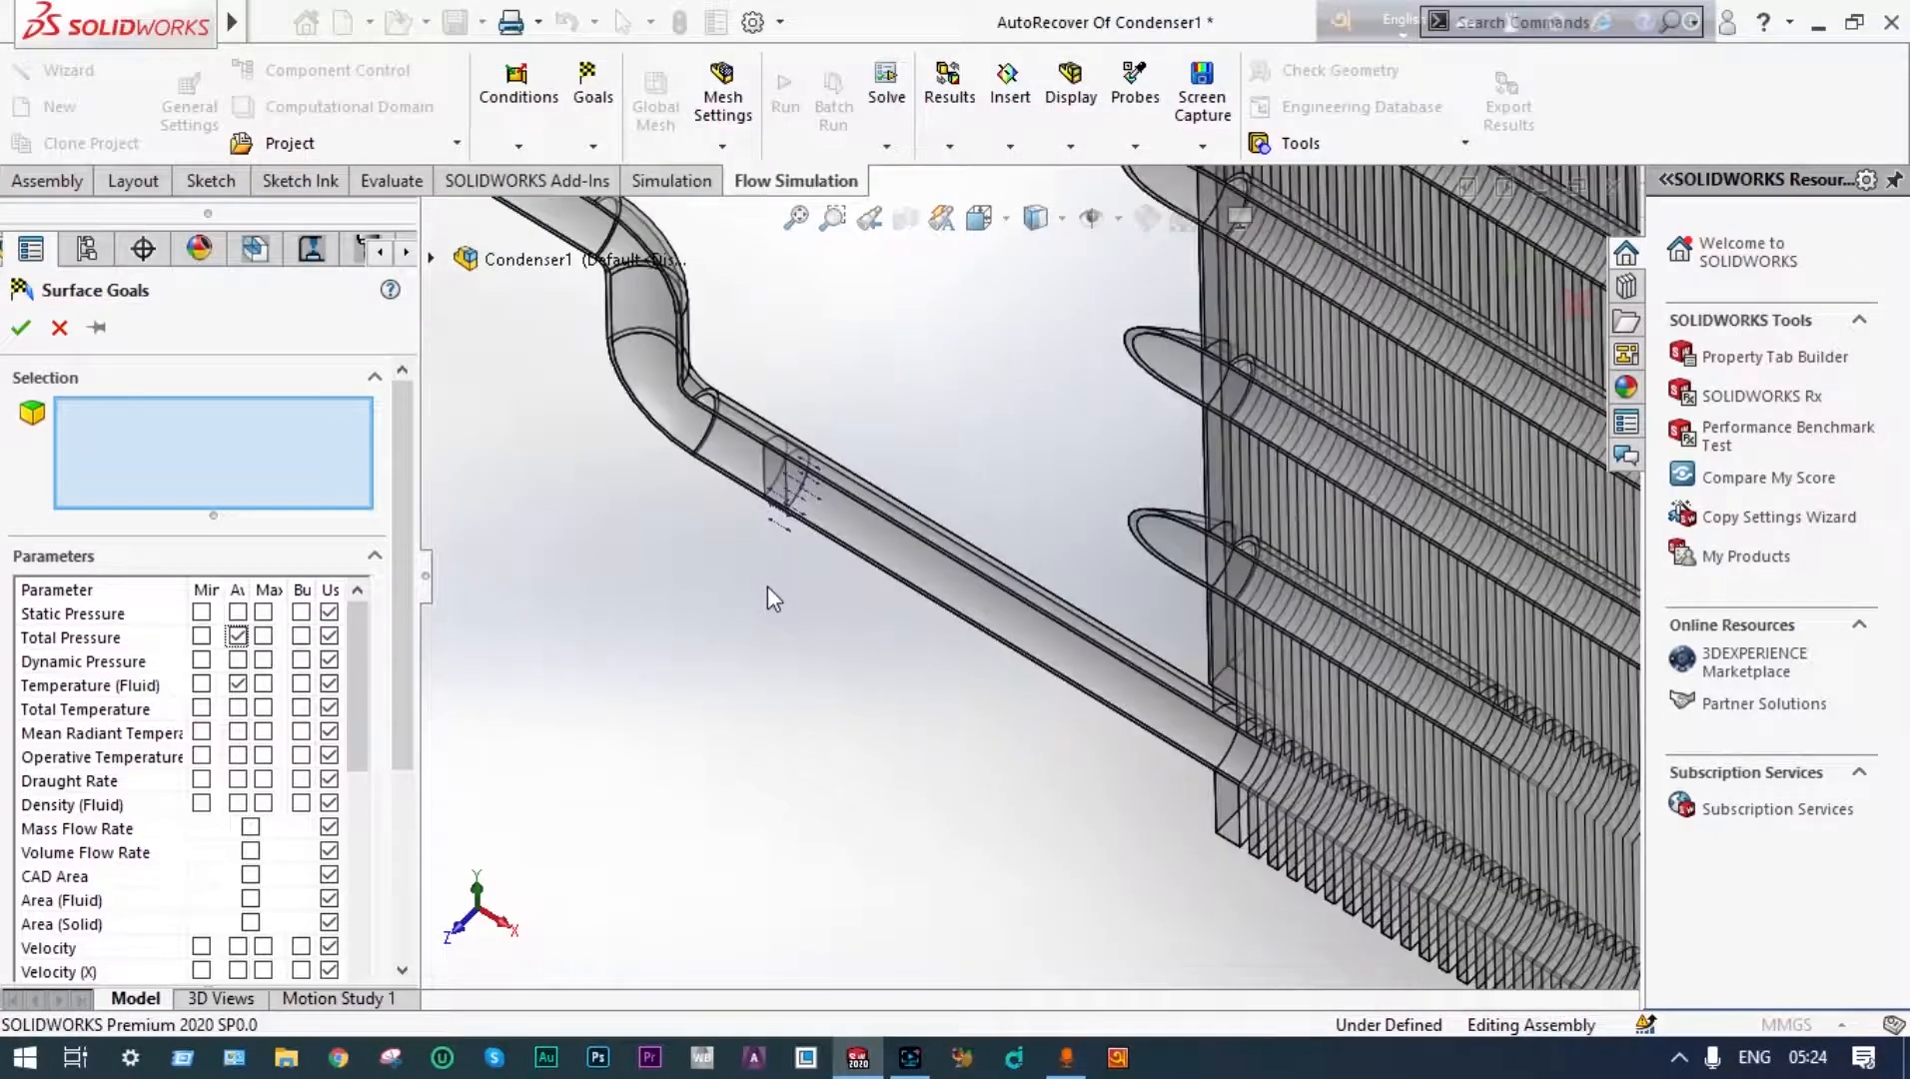
pyautogui.scroll(-3, 791, 513)
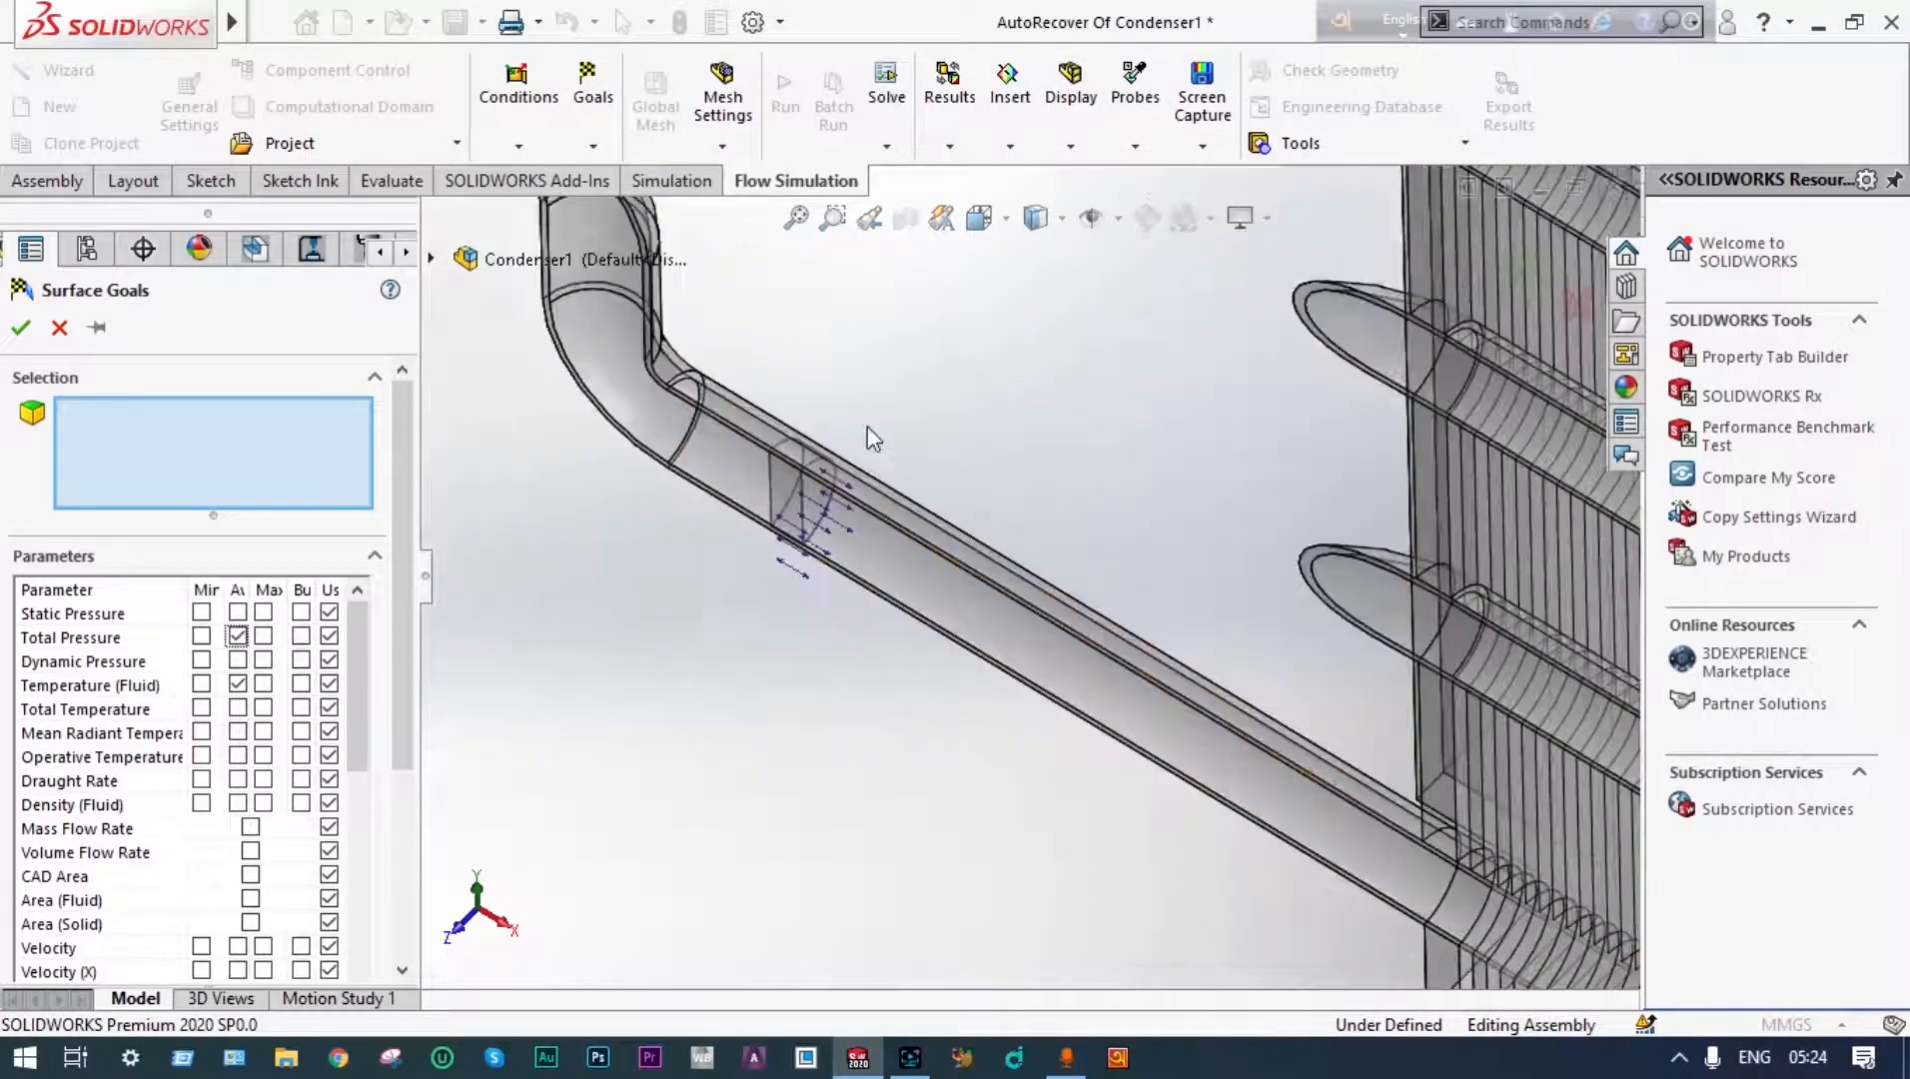
pyautogui.click(817, 513)
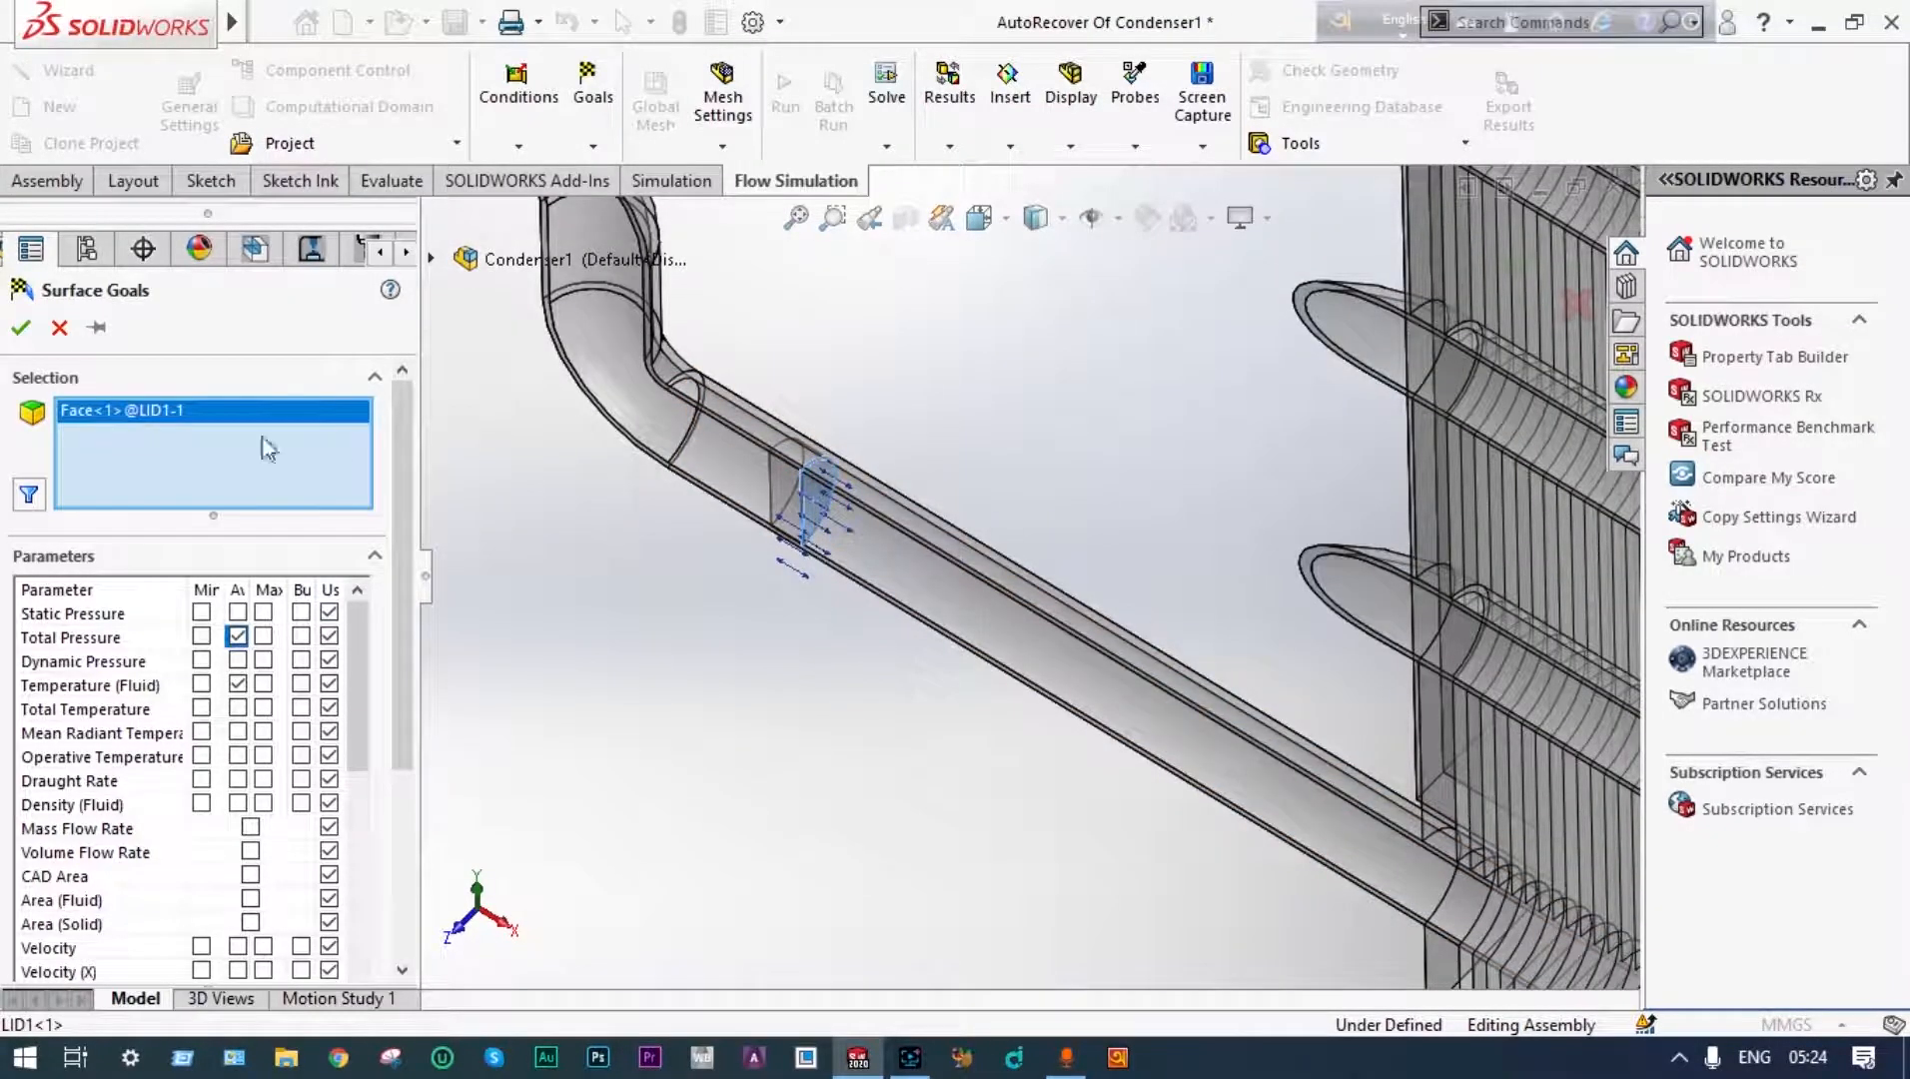
pyautogui.click(22, 328)
# Turn off the section view and fit the complete condenser in the view
pyautogui.scroll(10, 823, 712)
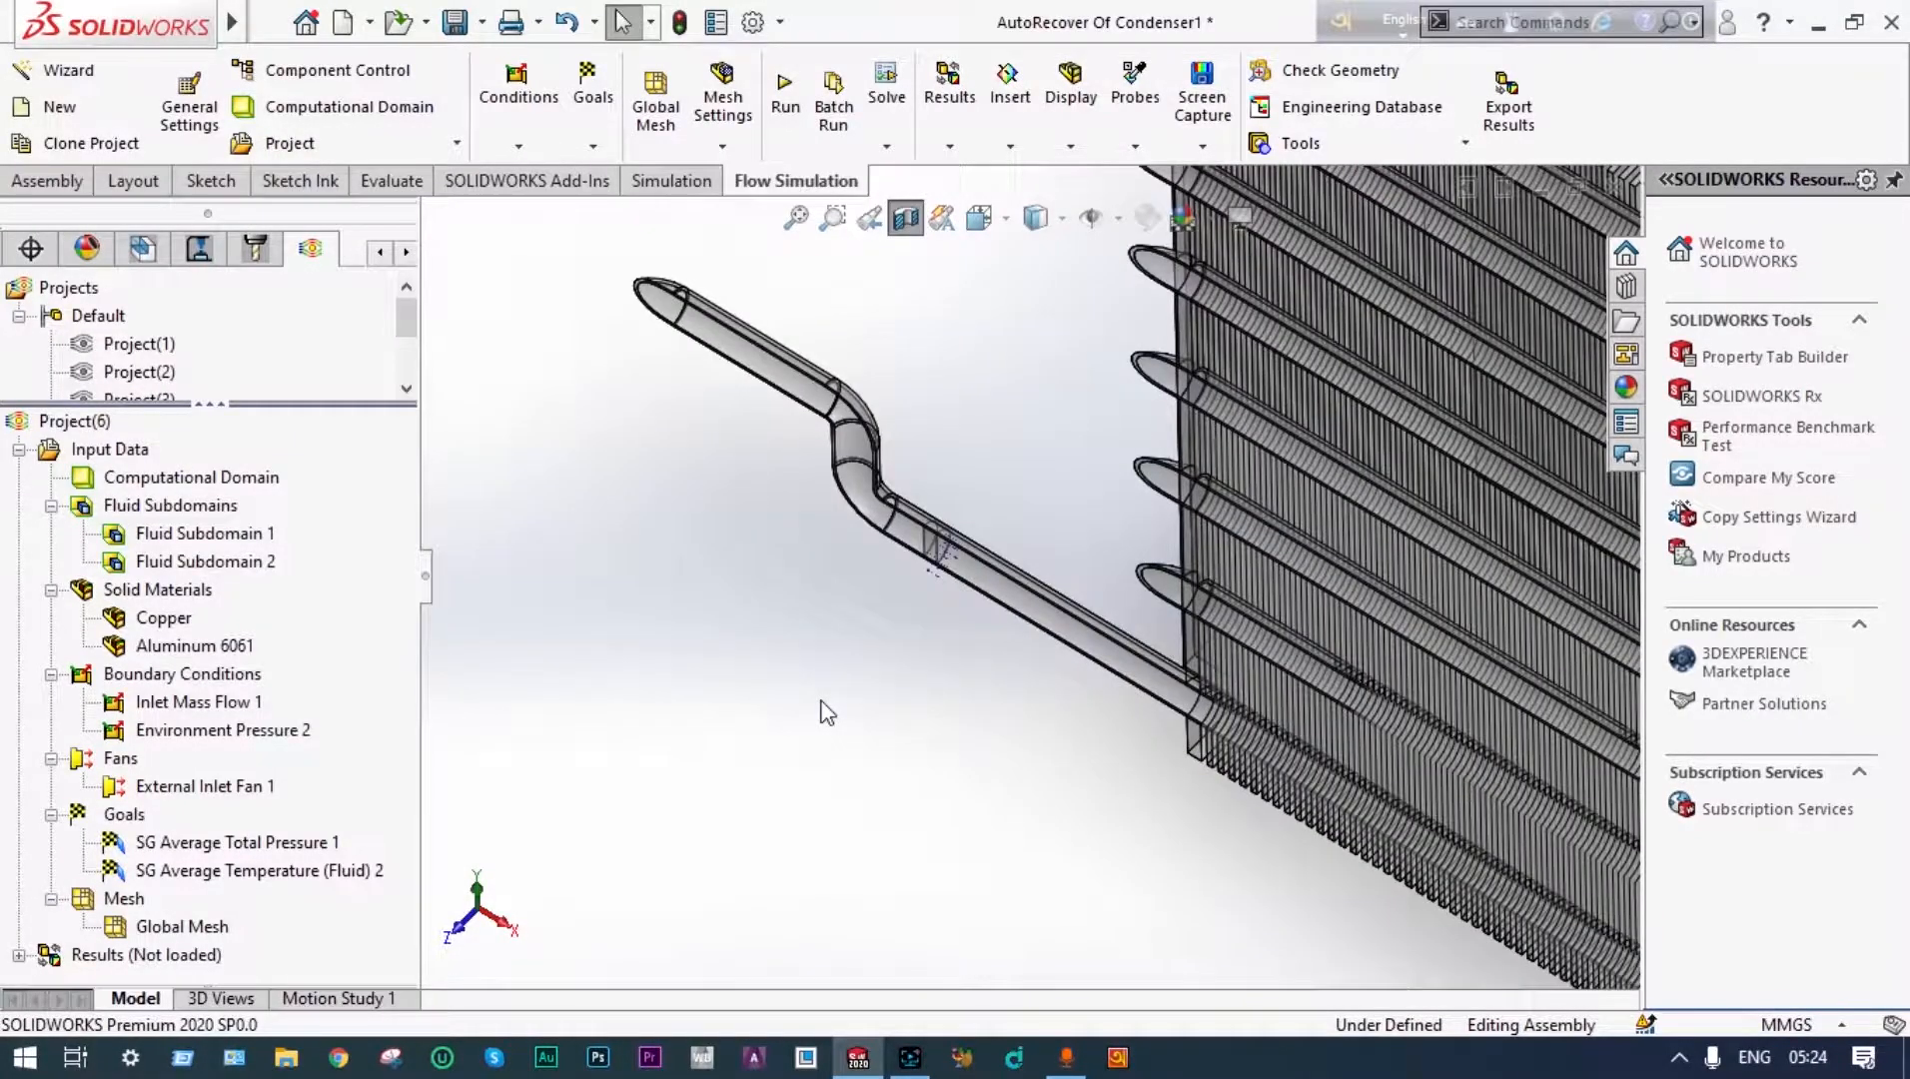
pyautogui.scroll(3, 823, 710)
pyautogui.moveTo(823, 708); pyautogui.dragTo(823, 545, button='middle')
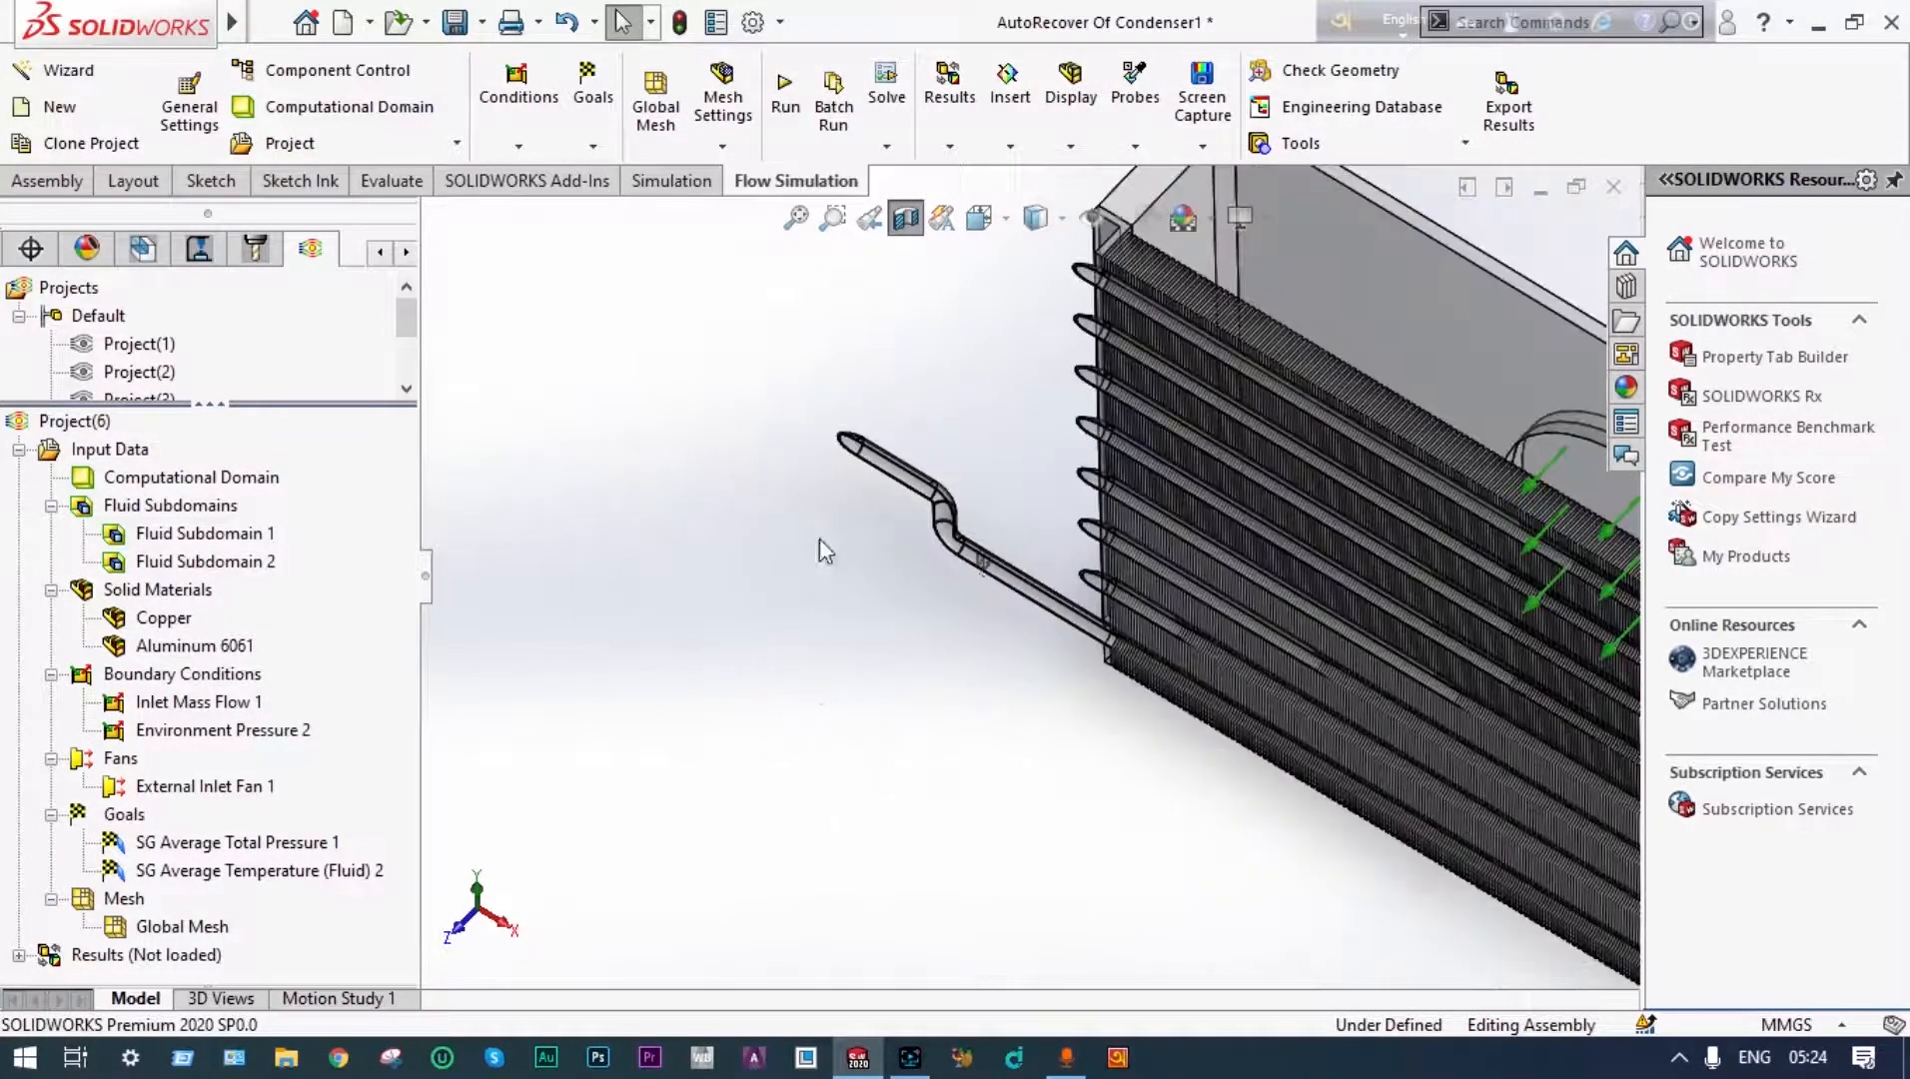
pyautogui.click(906, 234)
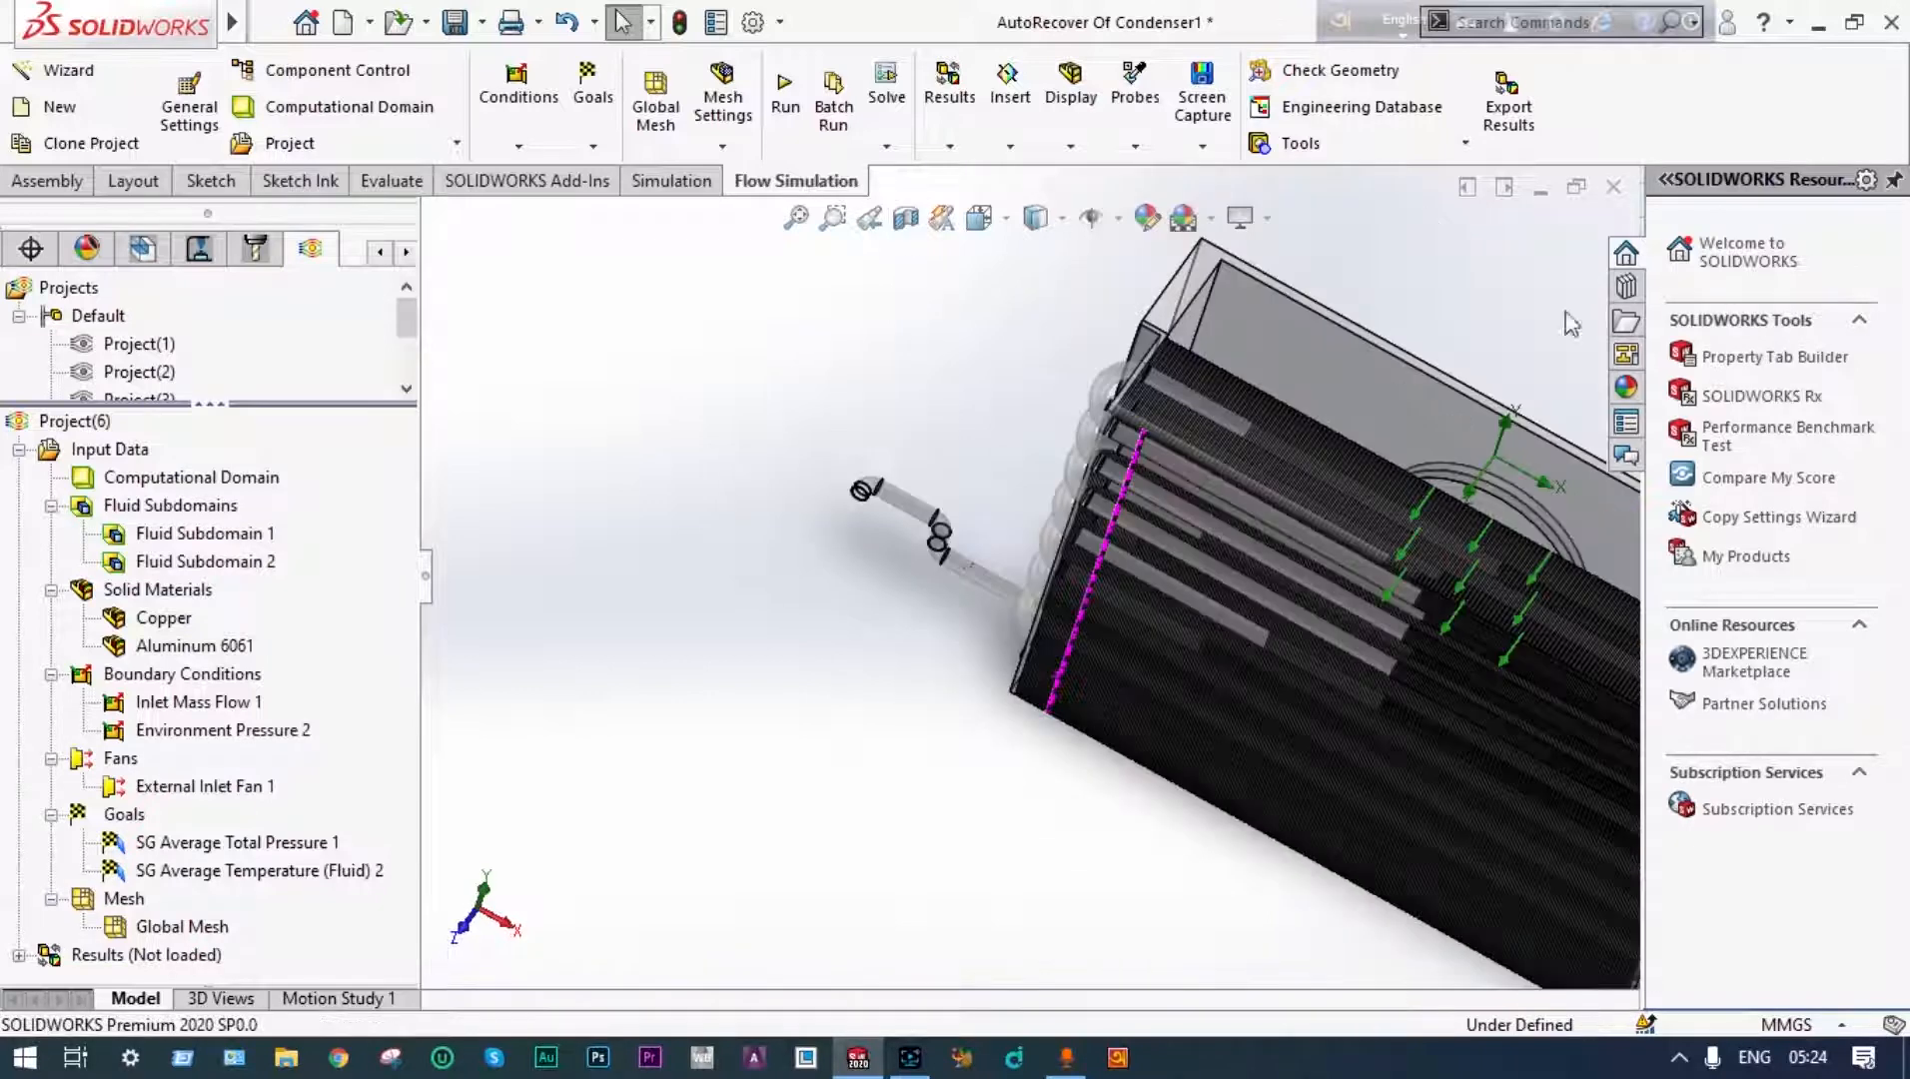
pyautogui.scroll(1, 1508, 326)
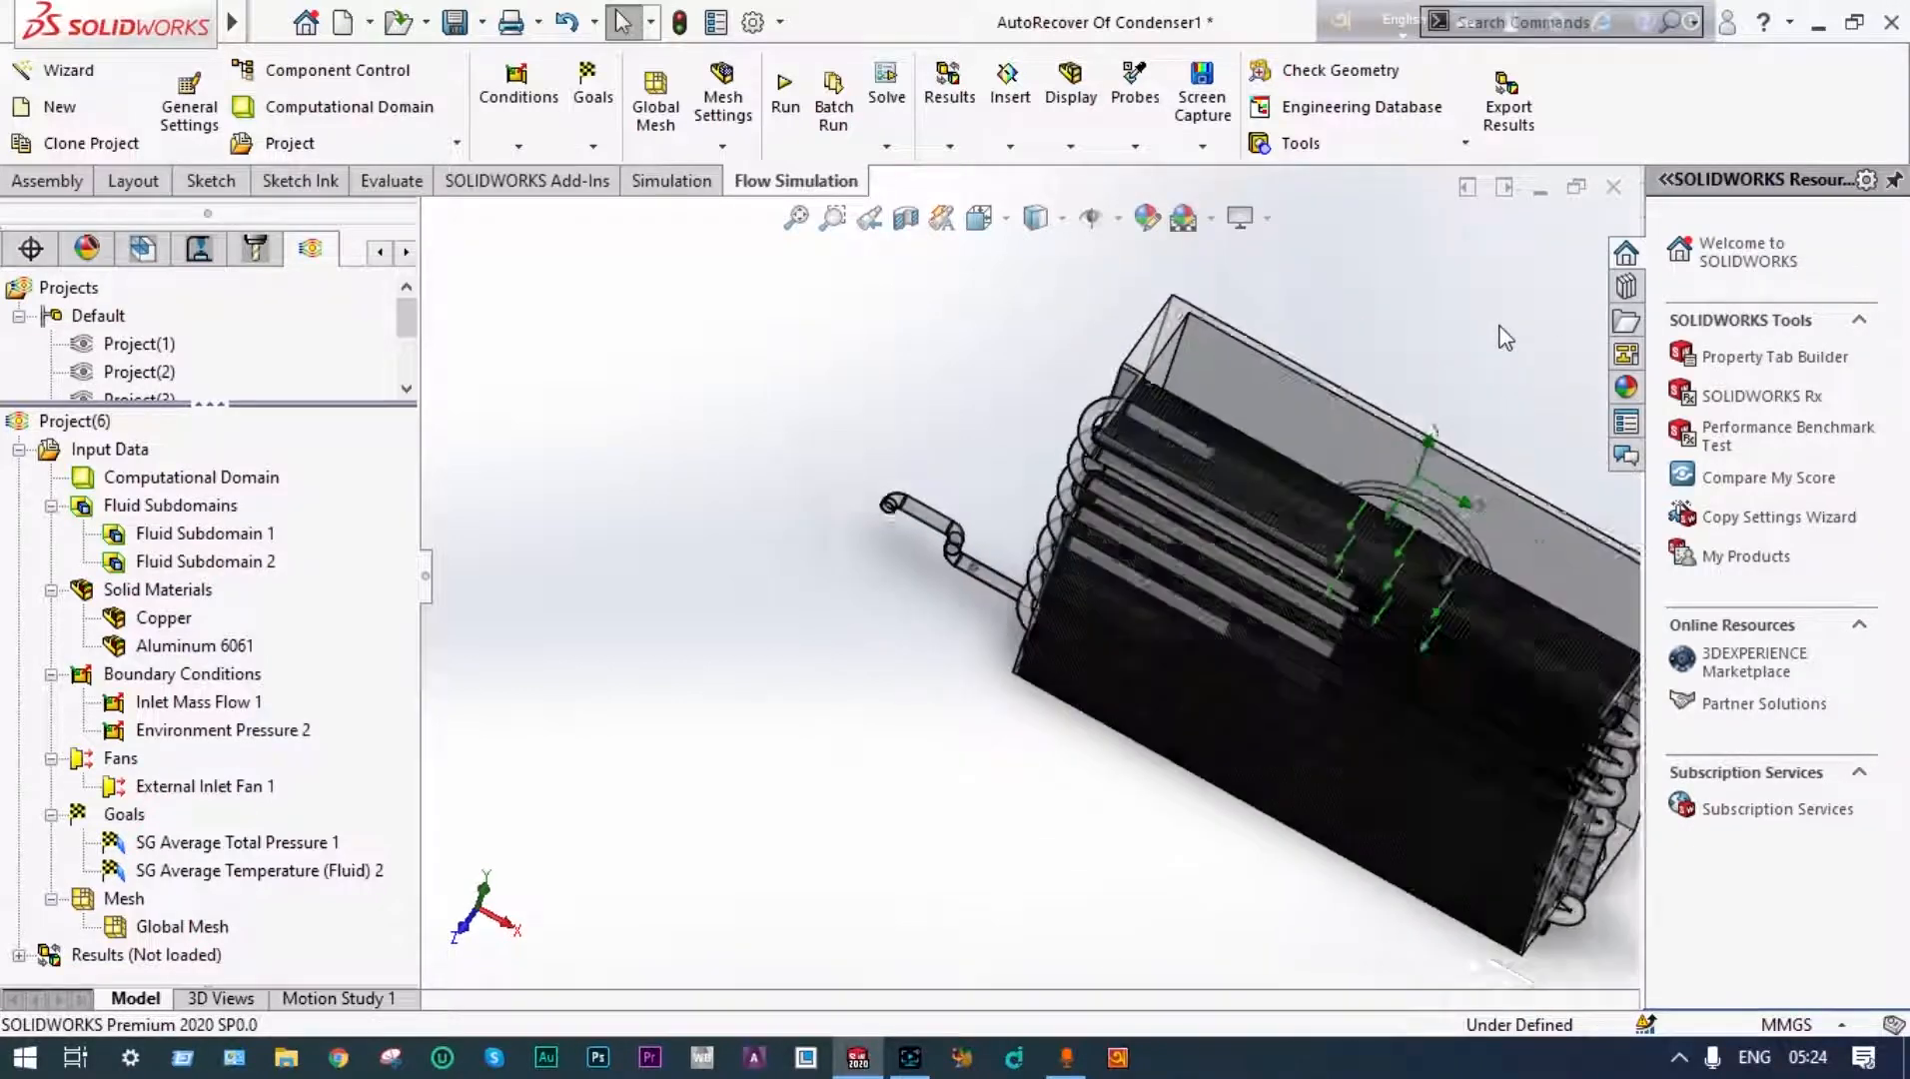
pyautogui.click(796, 216)
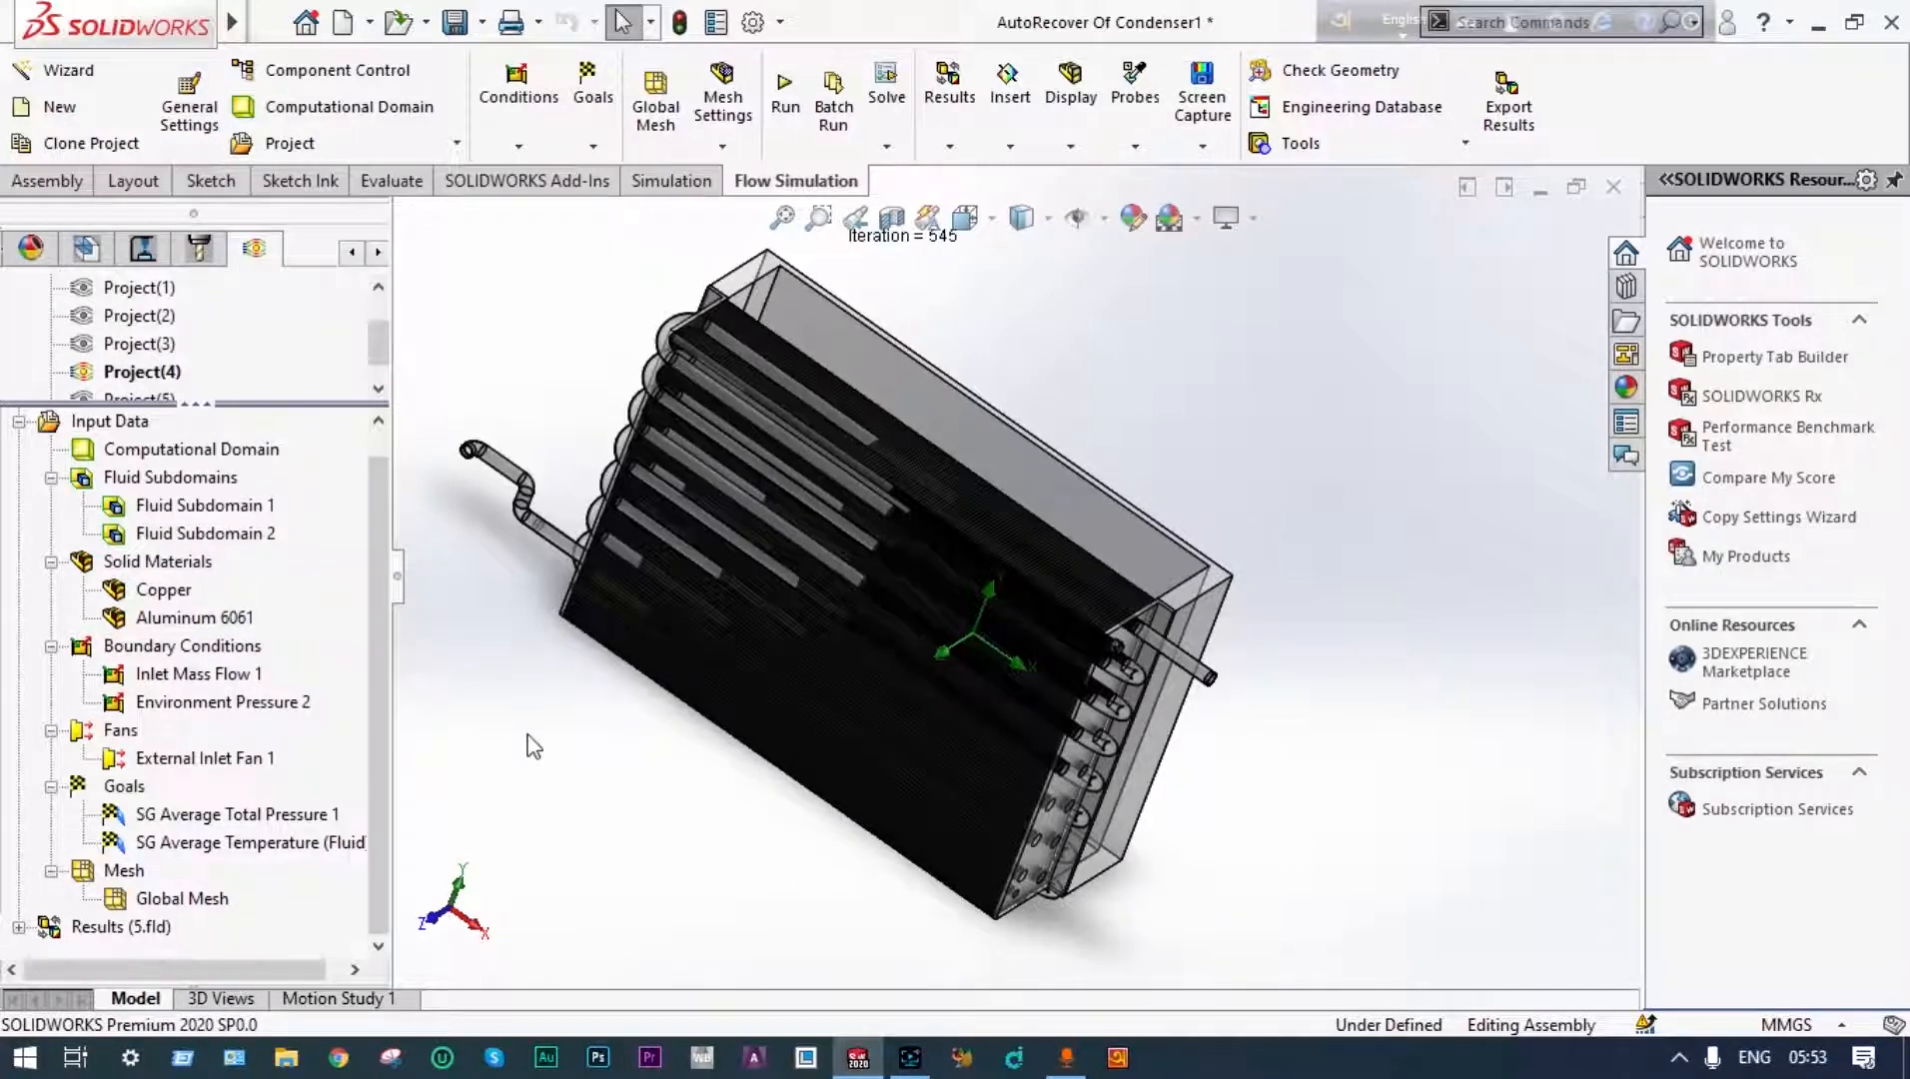
# Create a cut plot parallel to the Front Plane at a 0.497055494 m offset, showing Temperature (Fluid) contours
pyautogui.rightClick(147, 931)
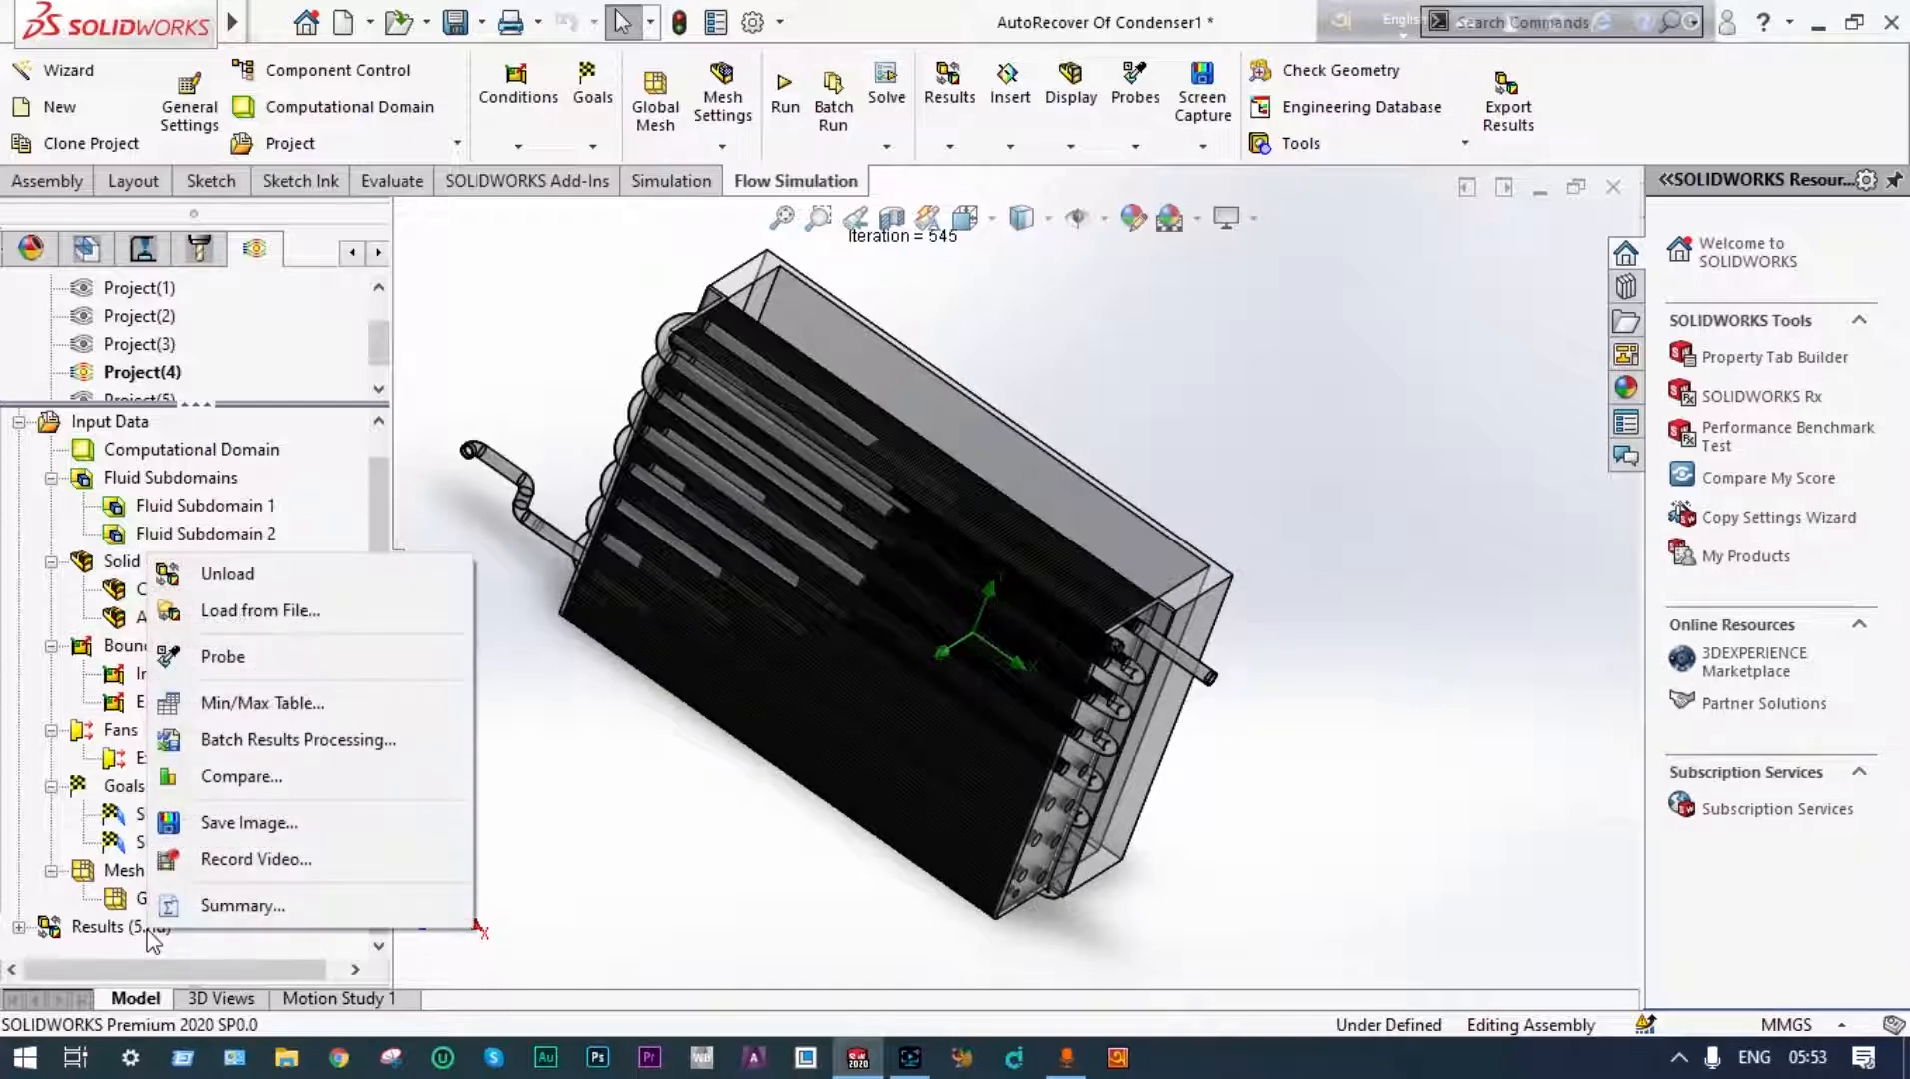
pyautogui.click(494, 782)
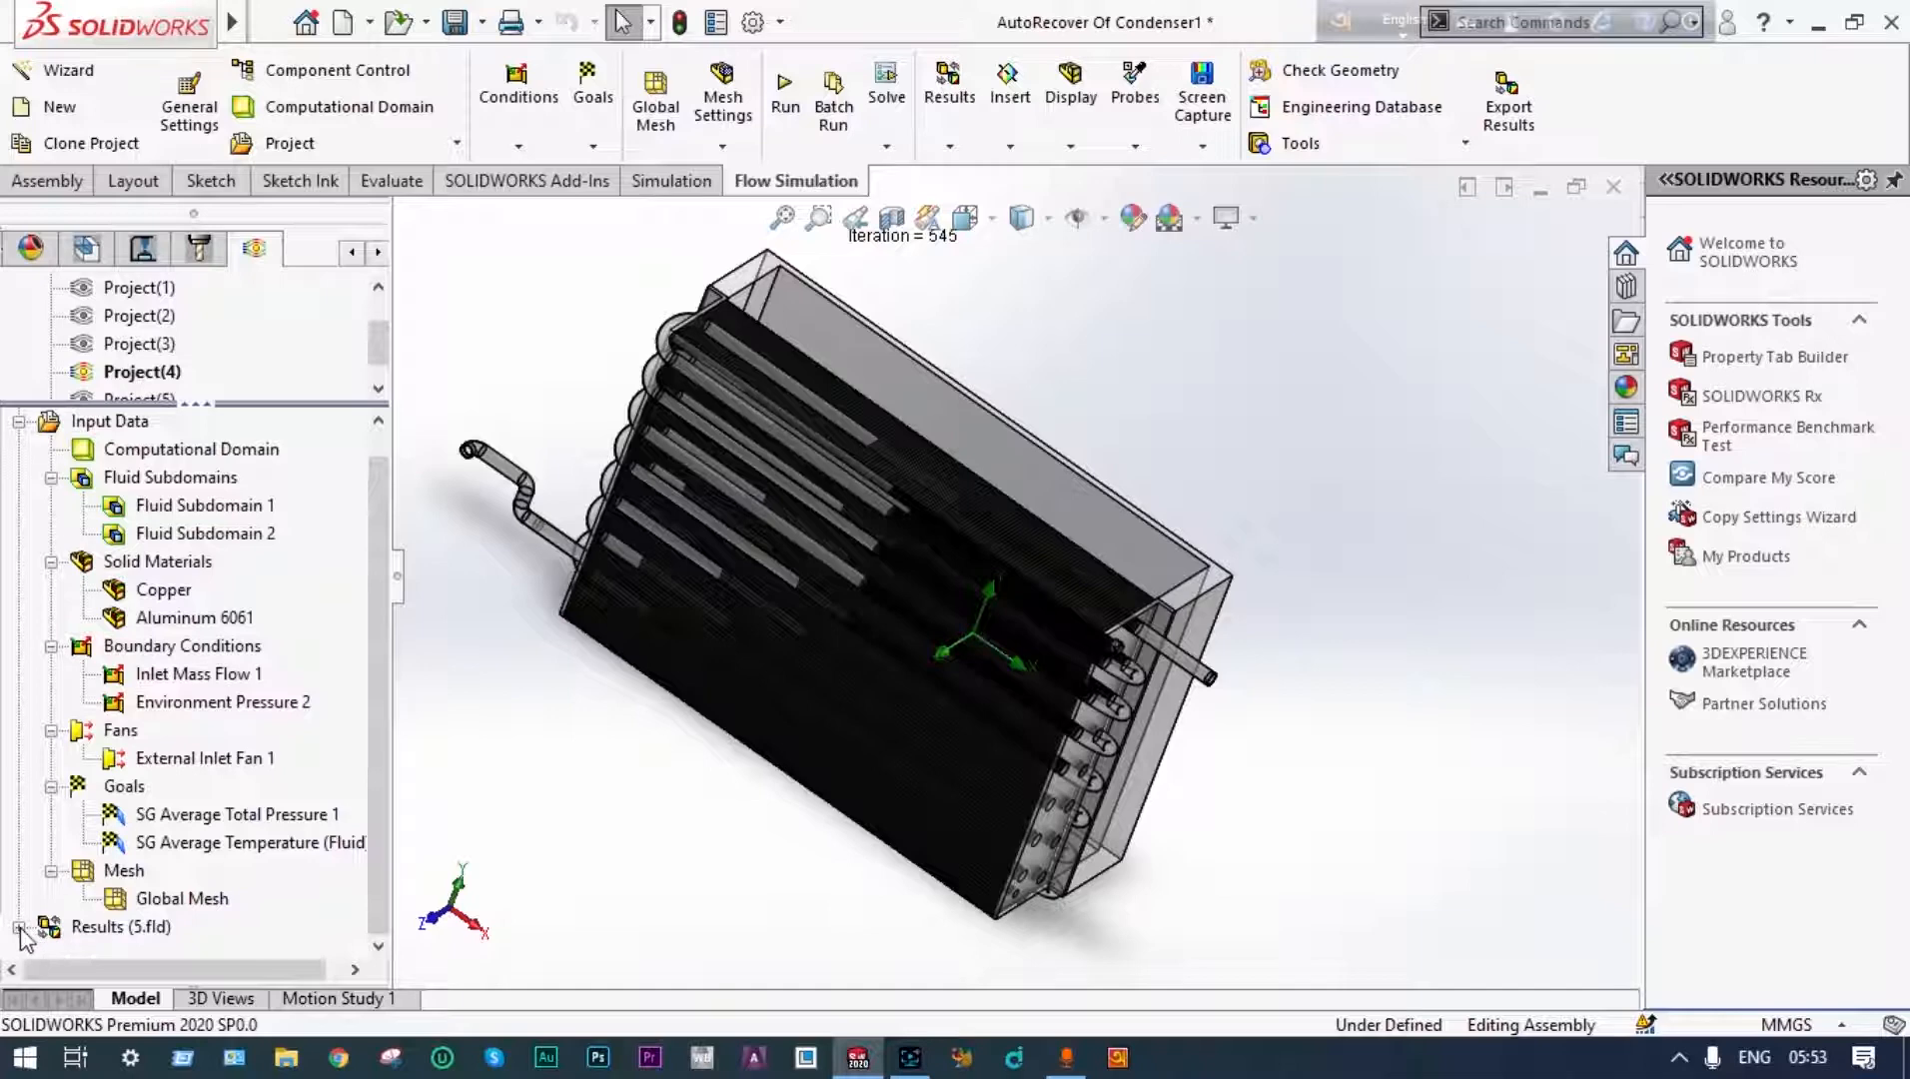
pyautogui.click(19, 927)
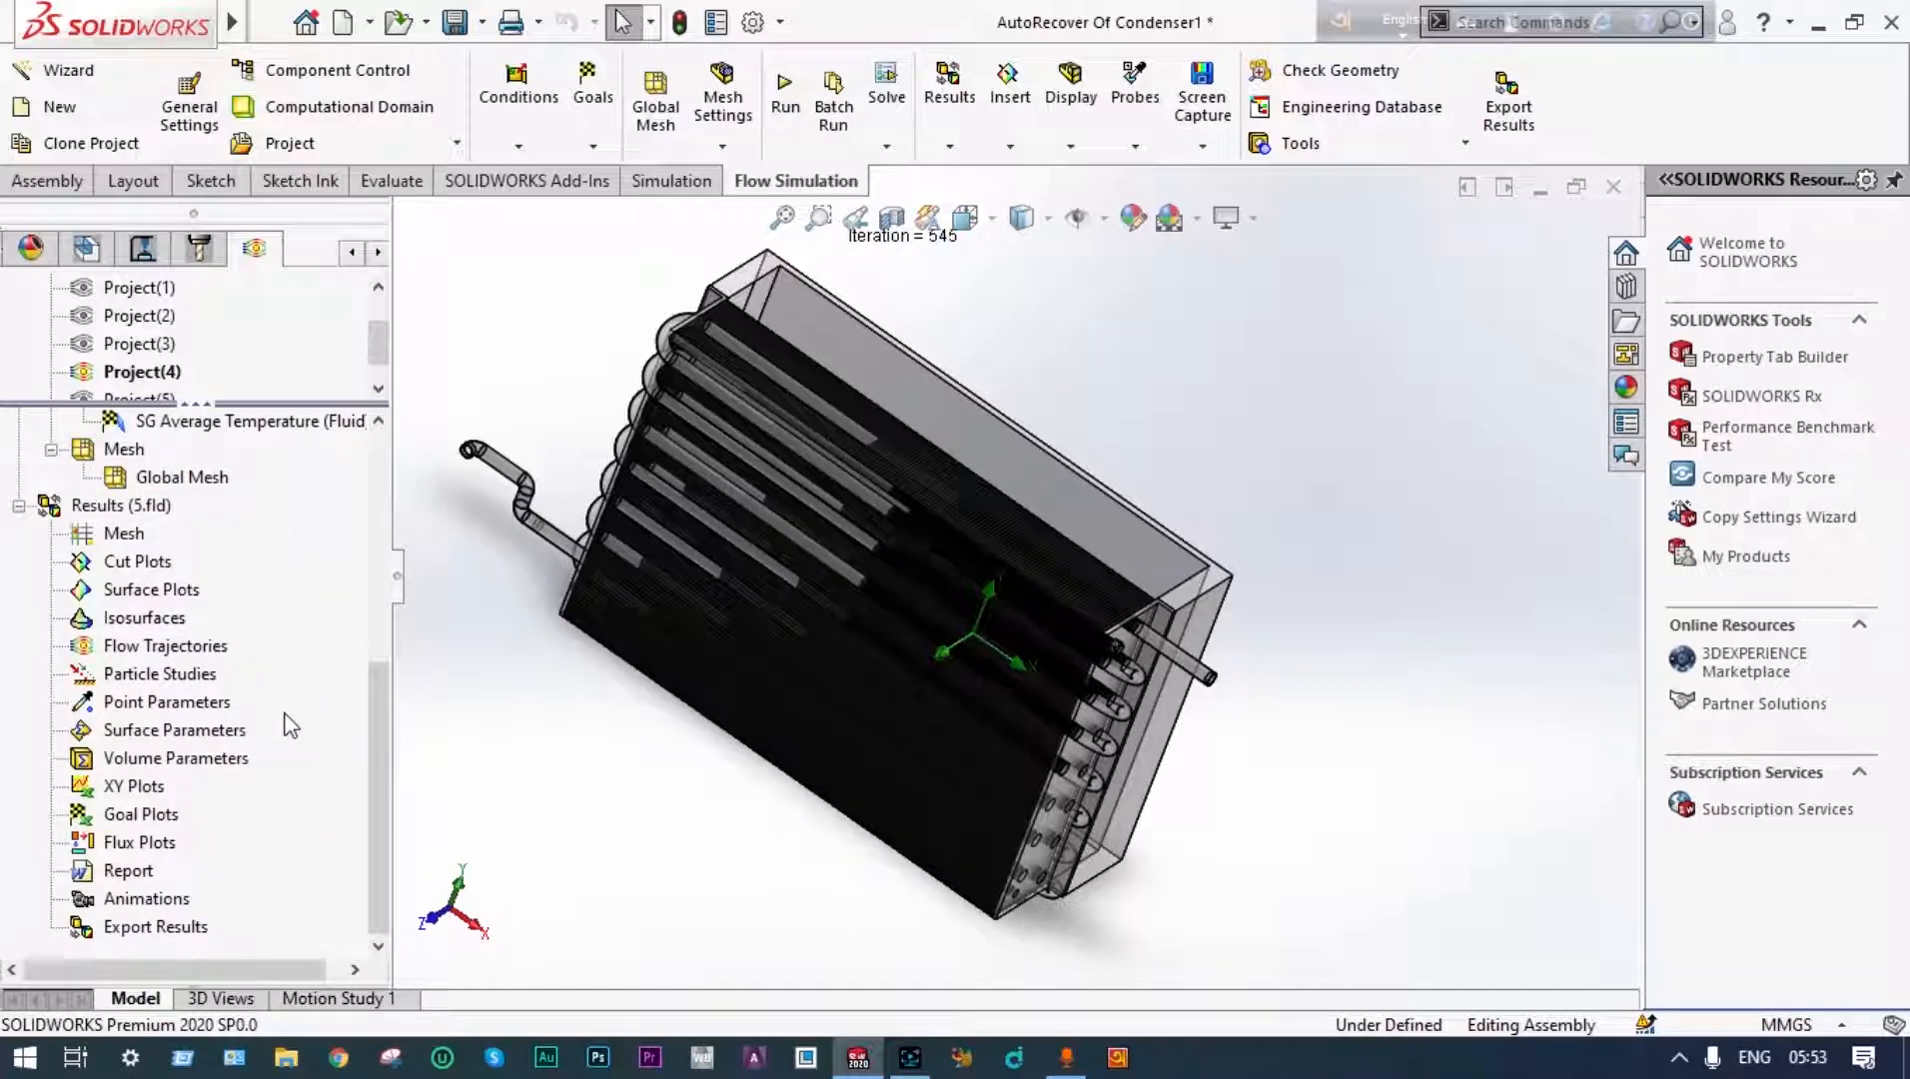
pyautogui.click(159, 567)
pyautogui.rightClick(162, 568)
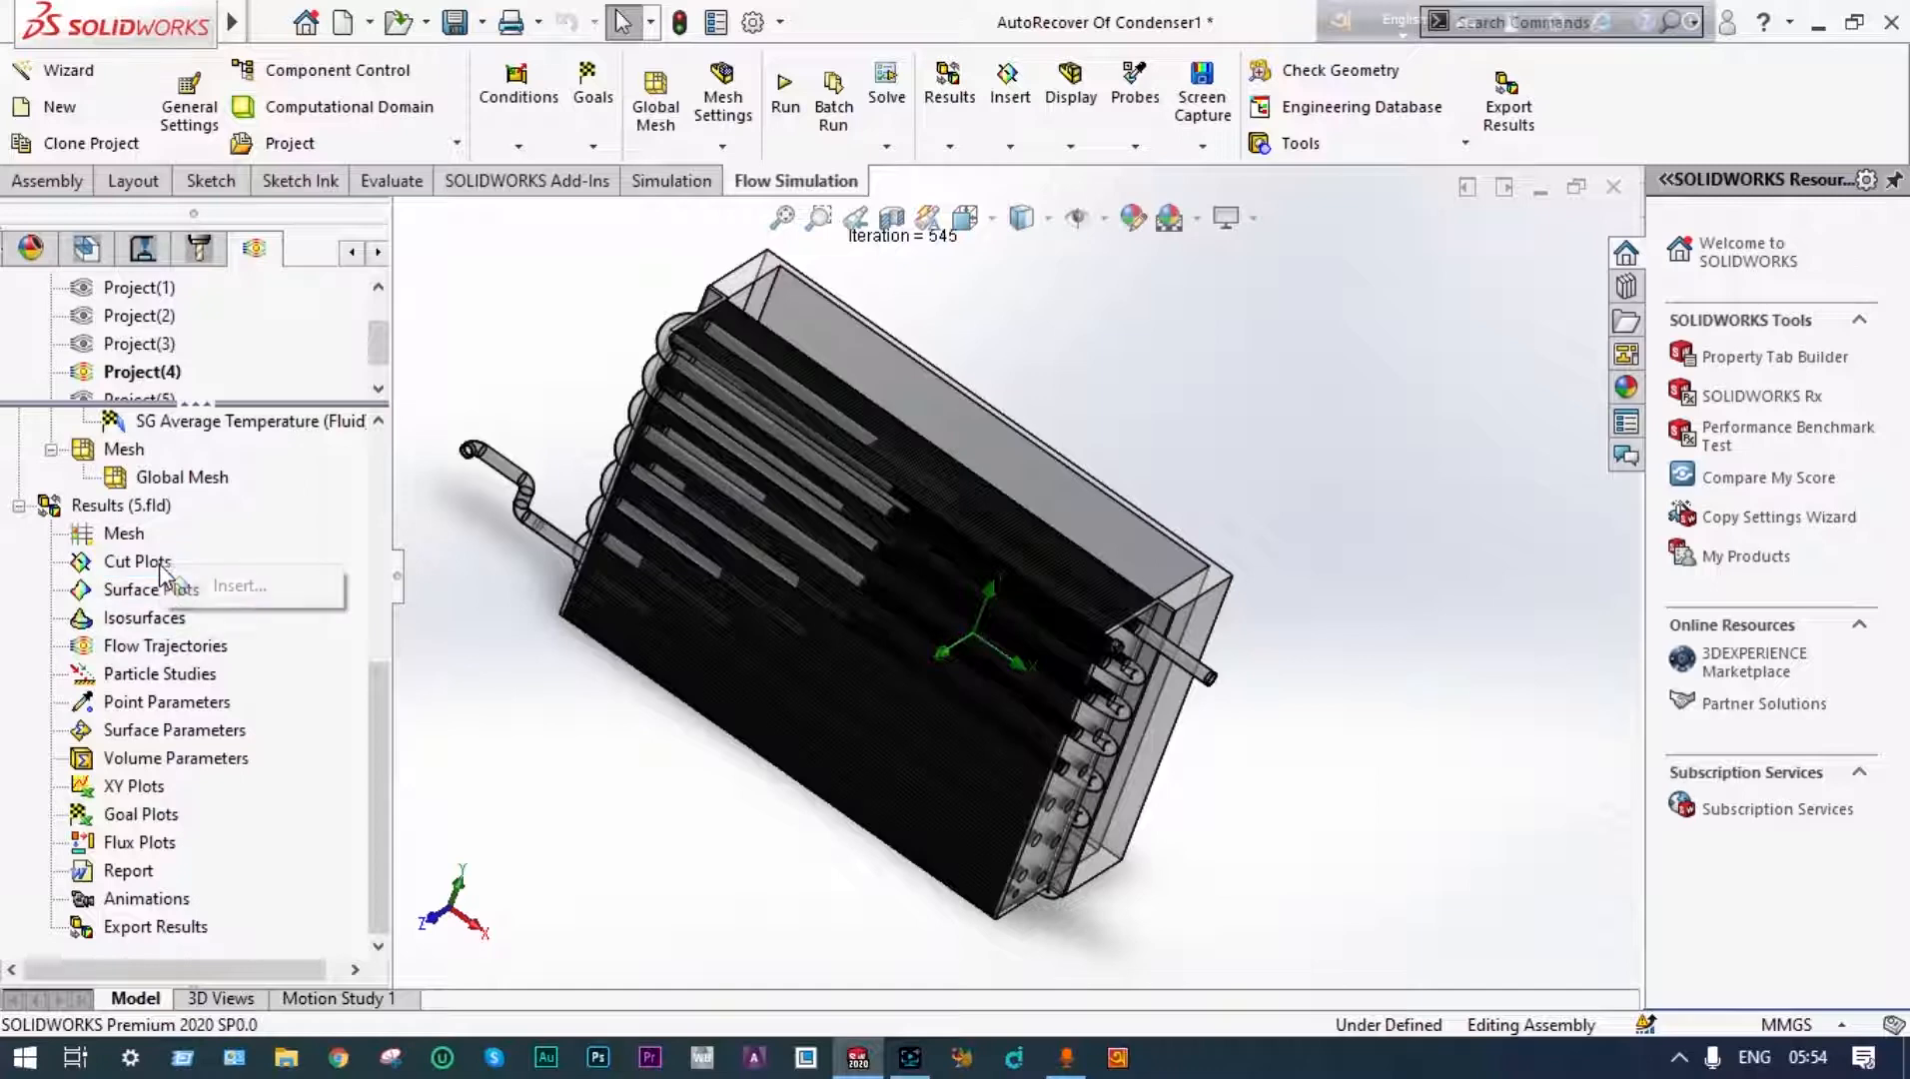
pyautogui.click(226, 587)
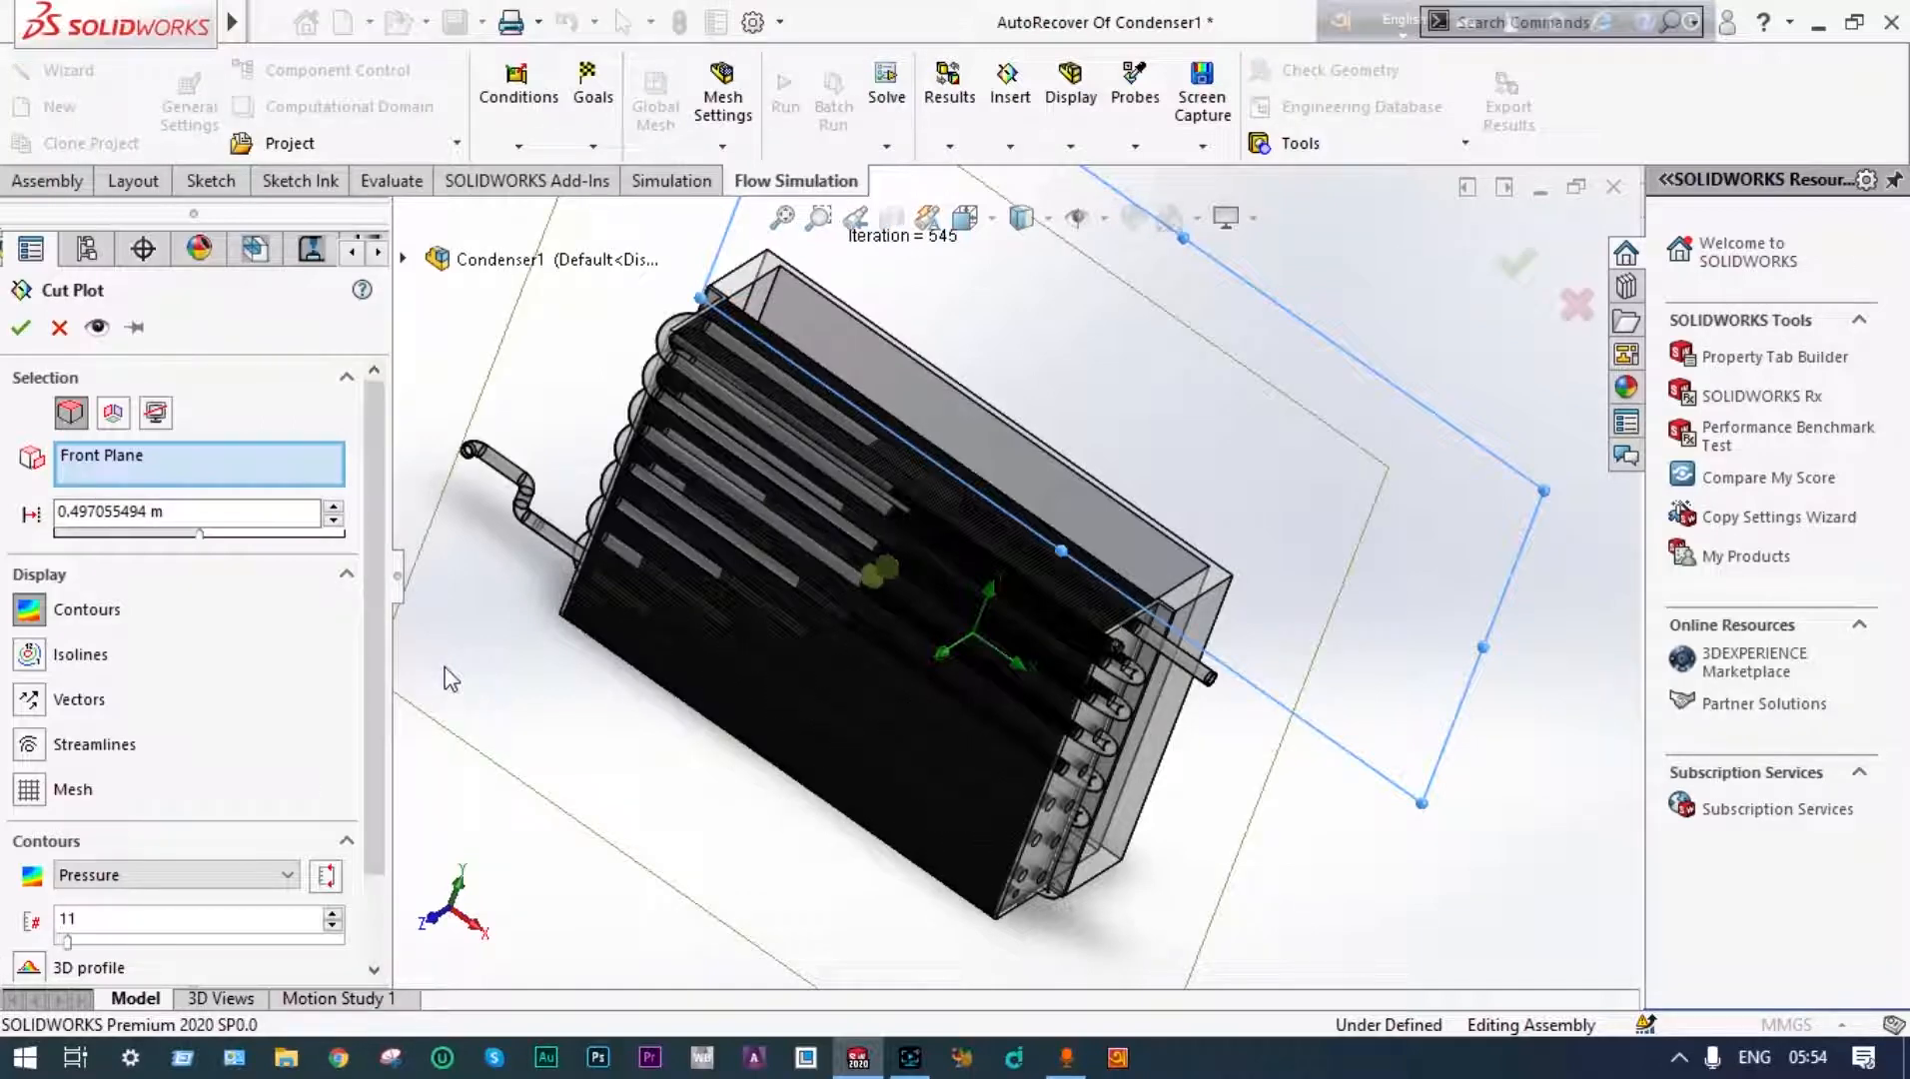
pyautogui.moveTo(381, 717); pyautogui.dragTo(381, 821)
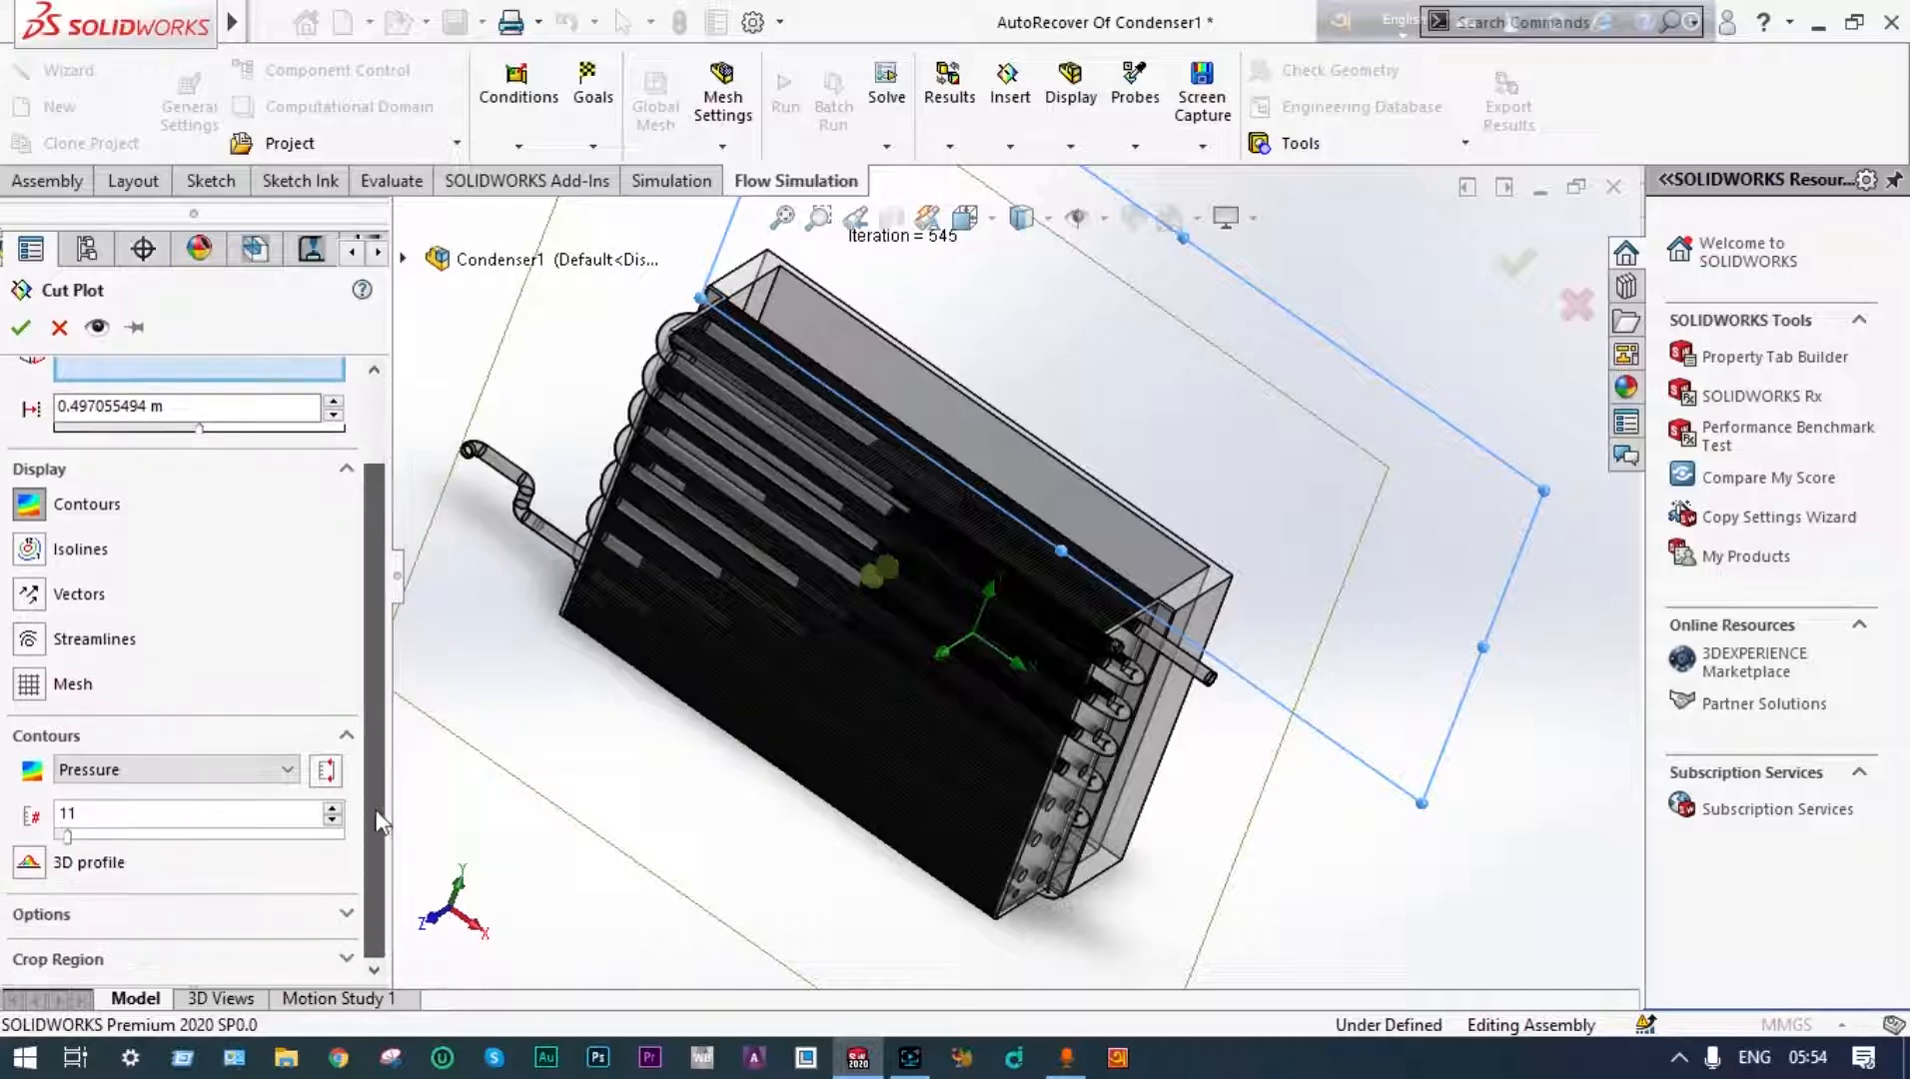
pyautogui.click(294, 776)
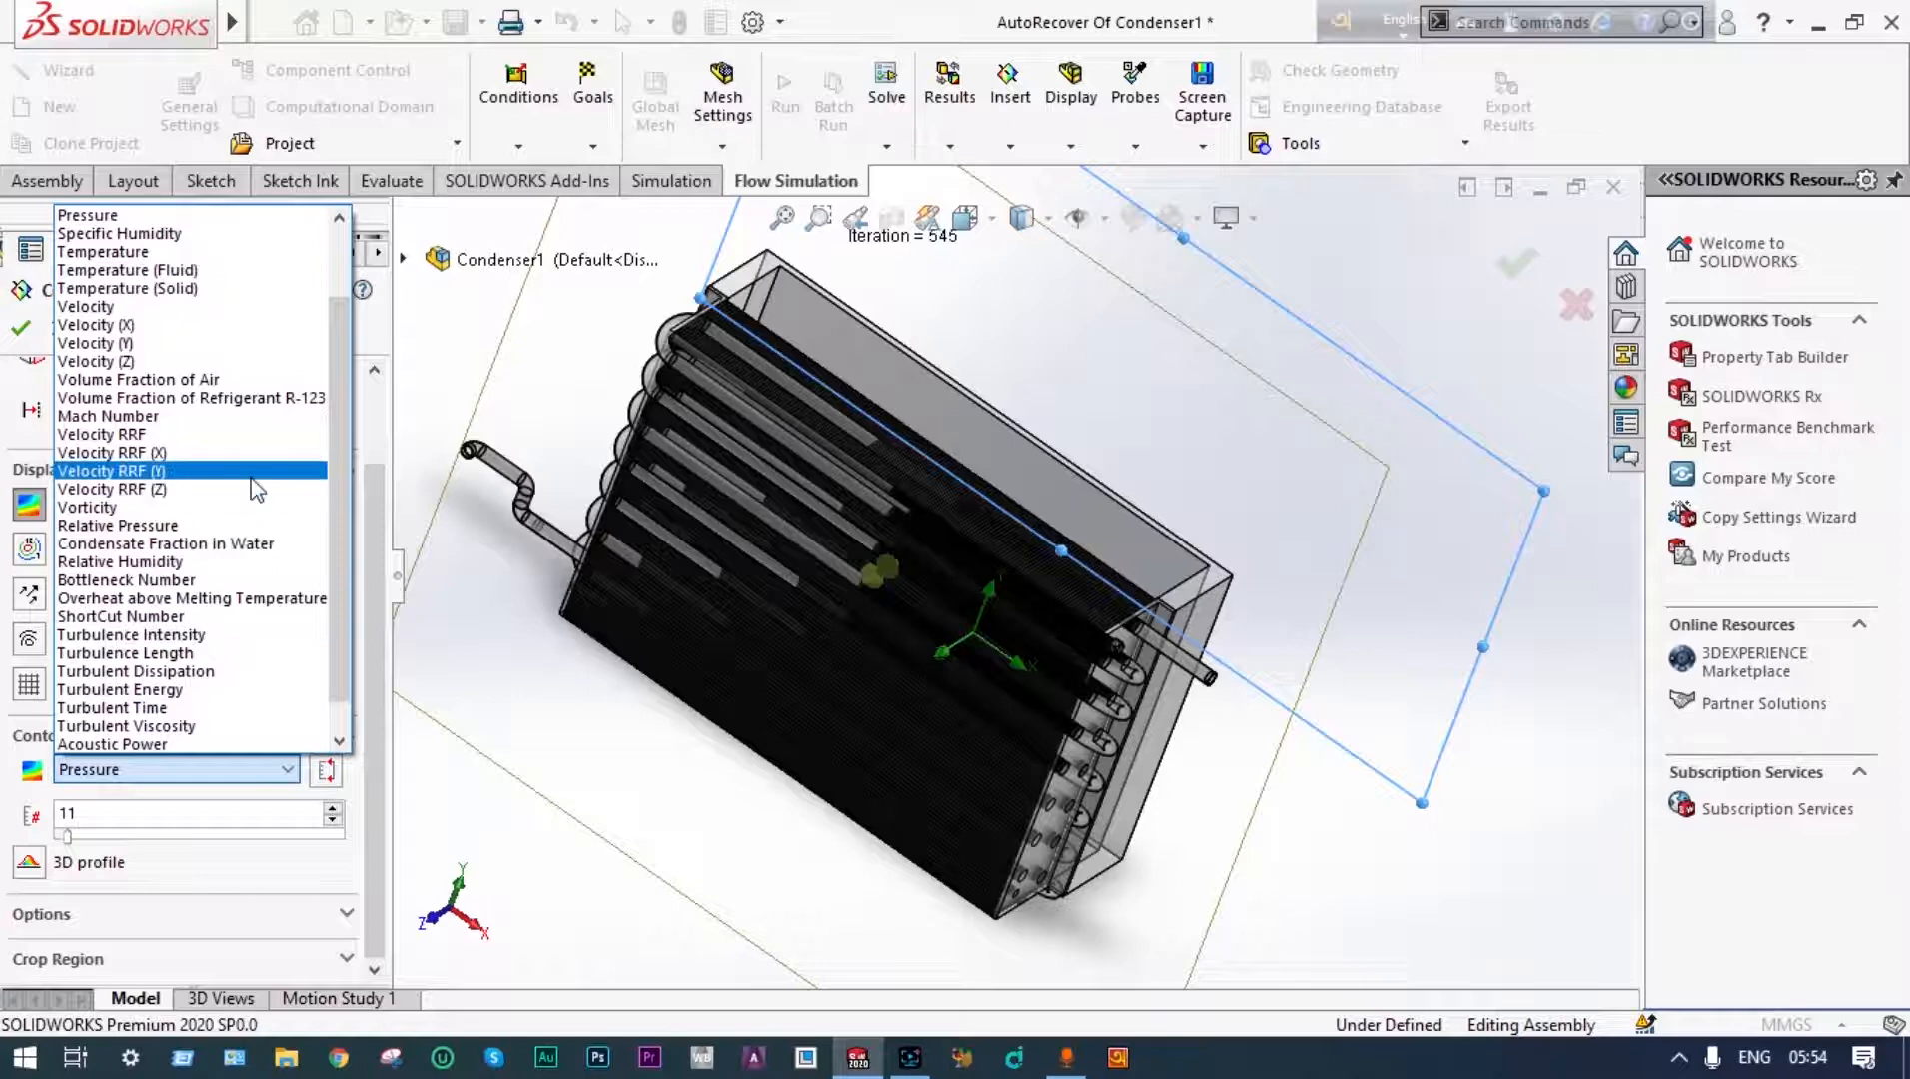
pyautogui.click(238, 272)
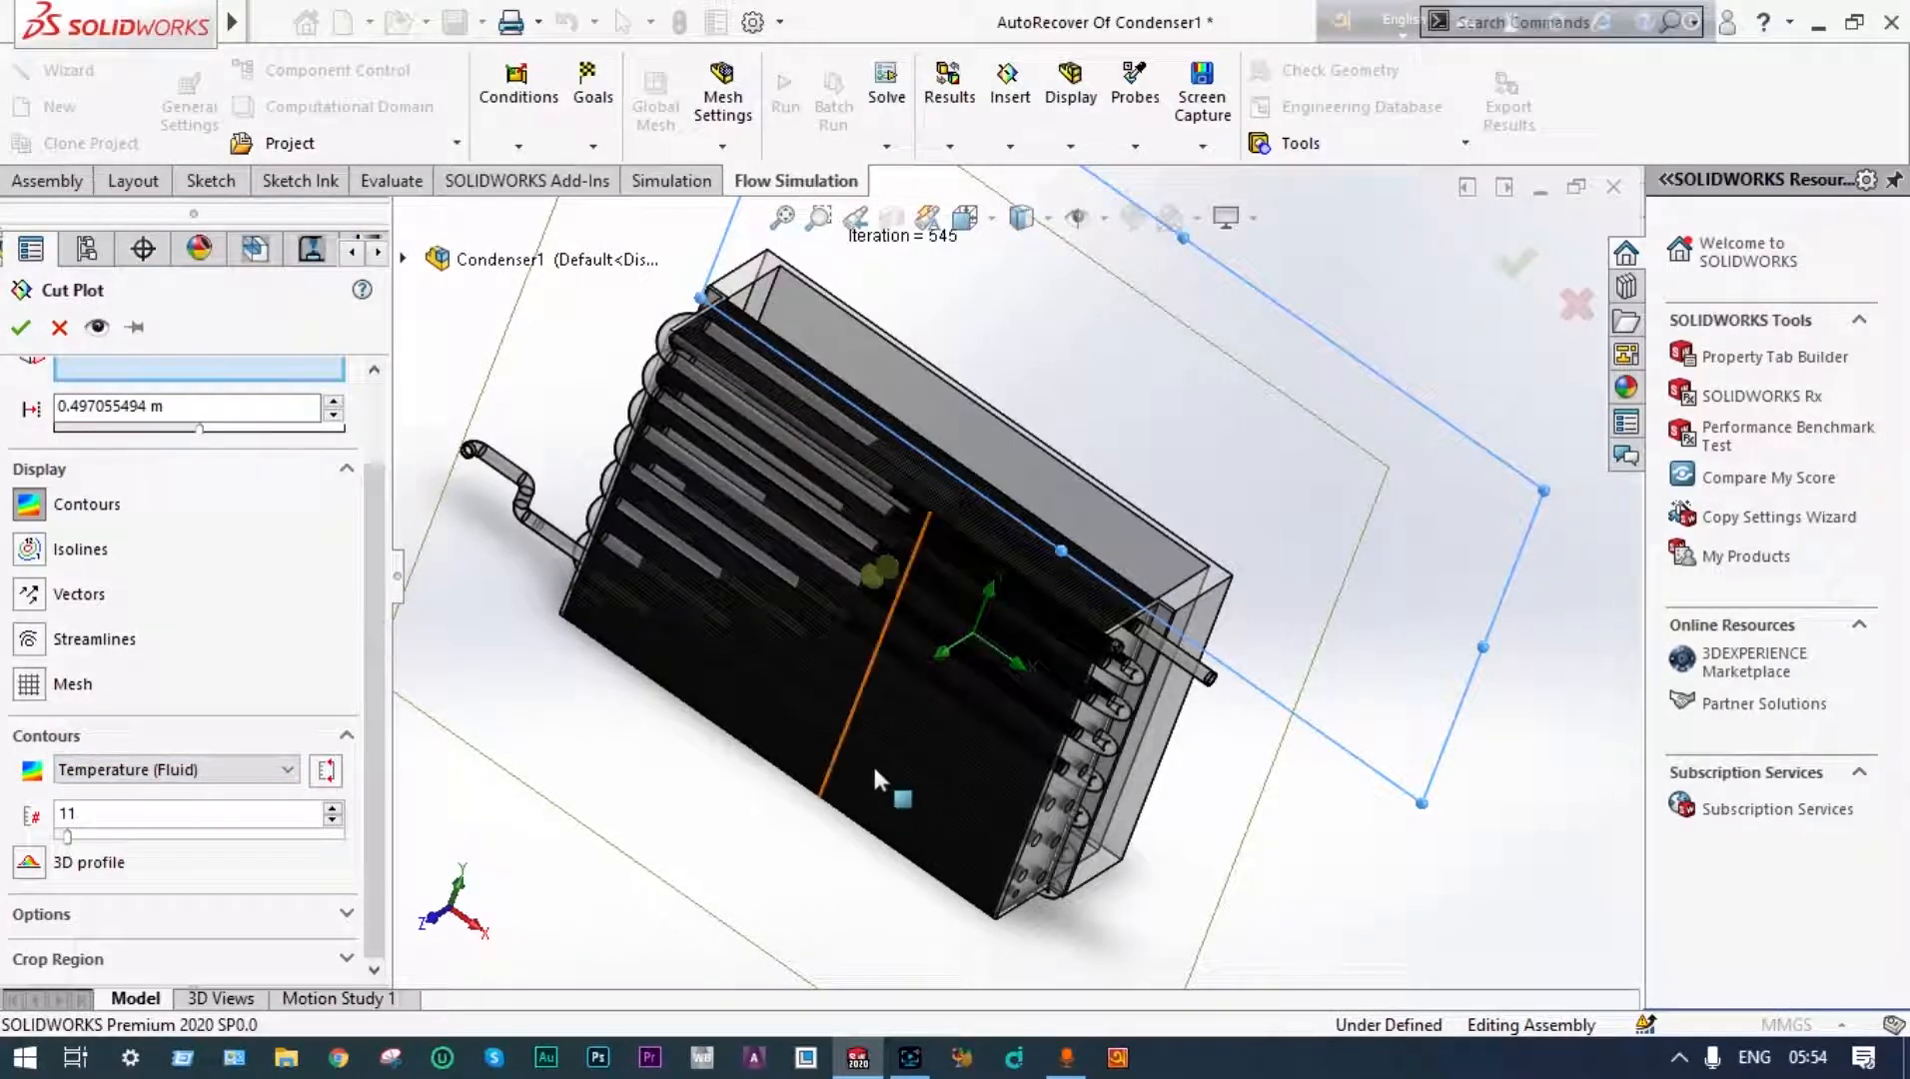
pyautogui.click(19, 330)
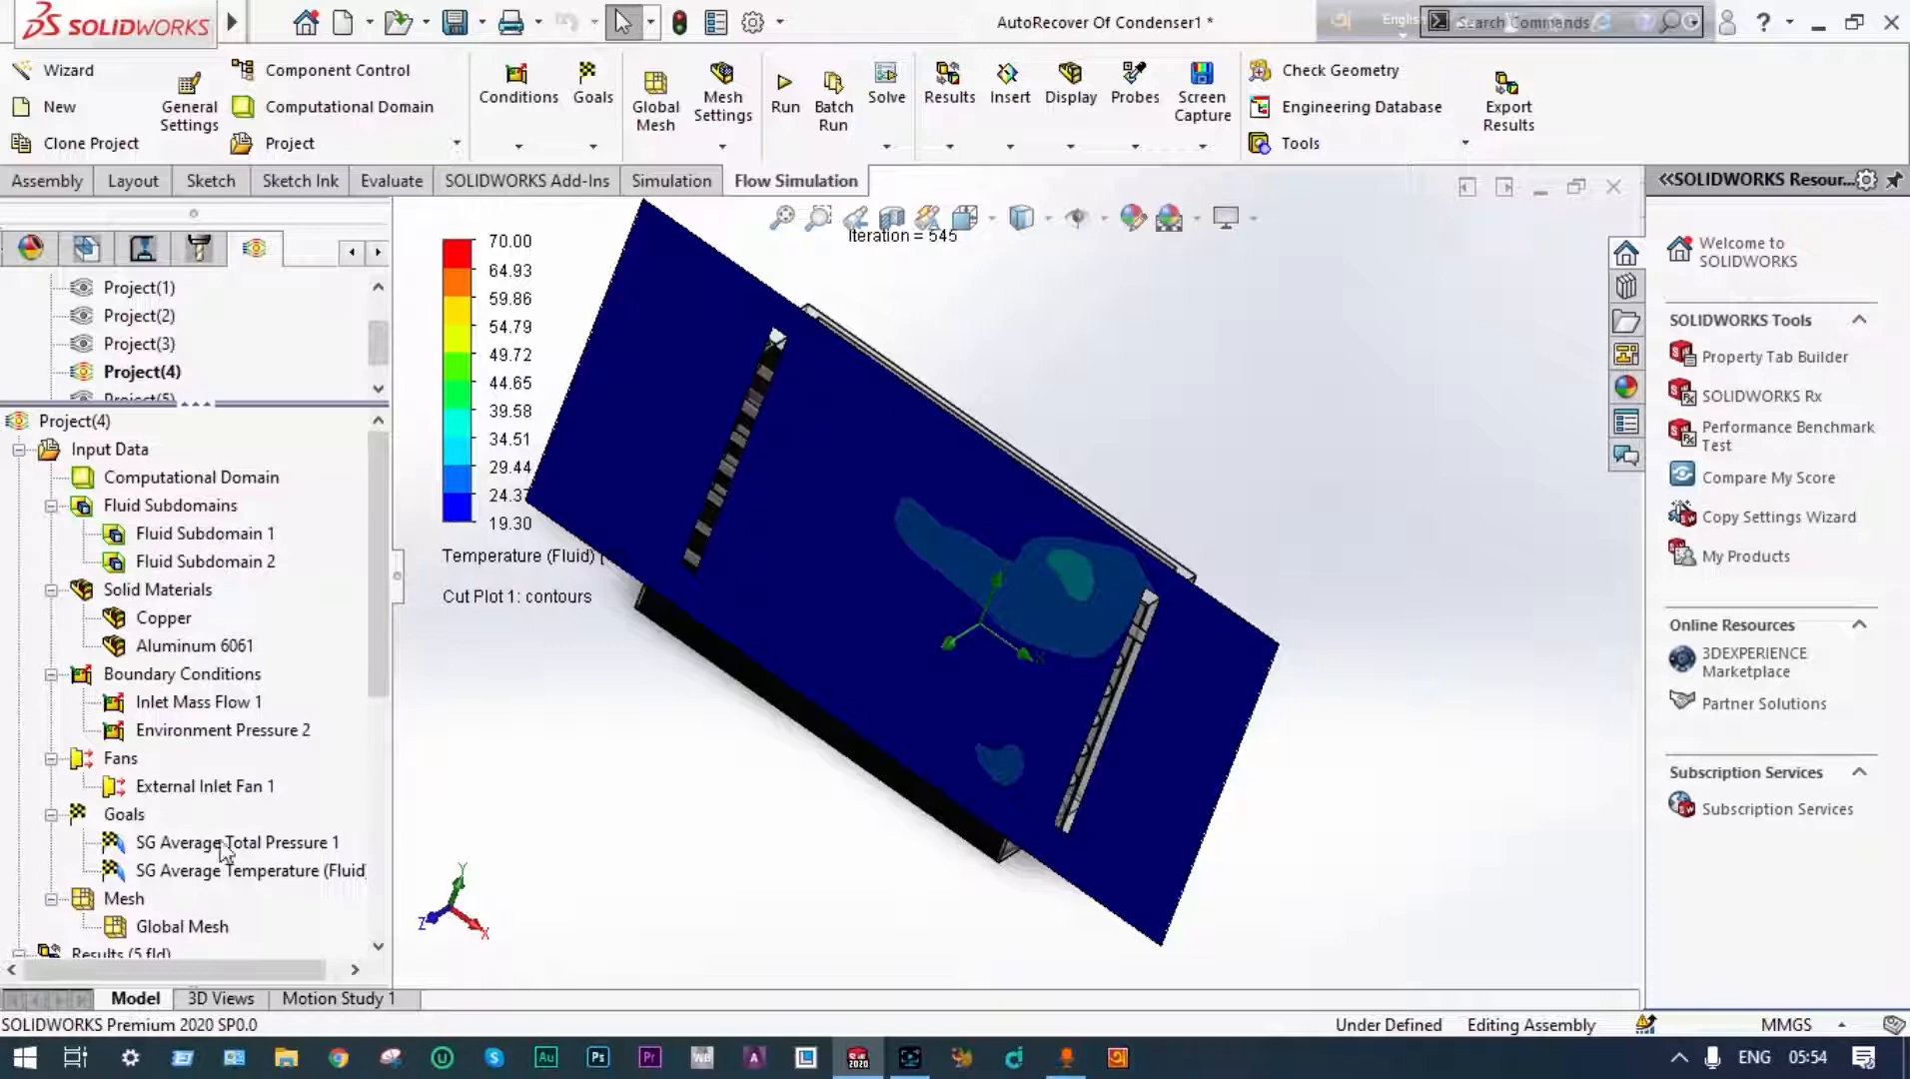
# Play the sweep animation of the Front Plane temperature cut plot, and clear and hide that plot
pyautogui.moveTo(373, 643); pyautogui.dragTo(376, 782)
pyautogui.click(193, 789)
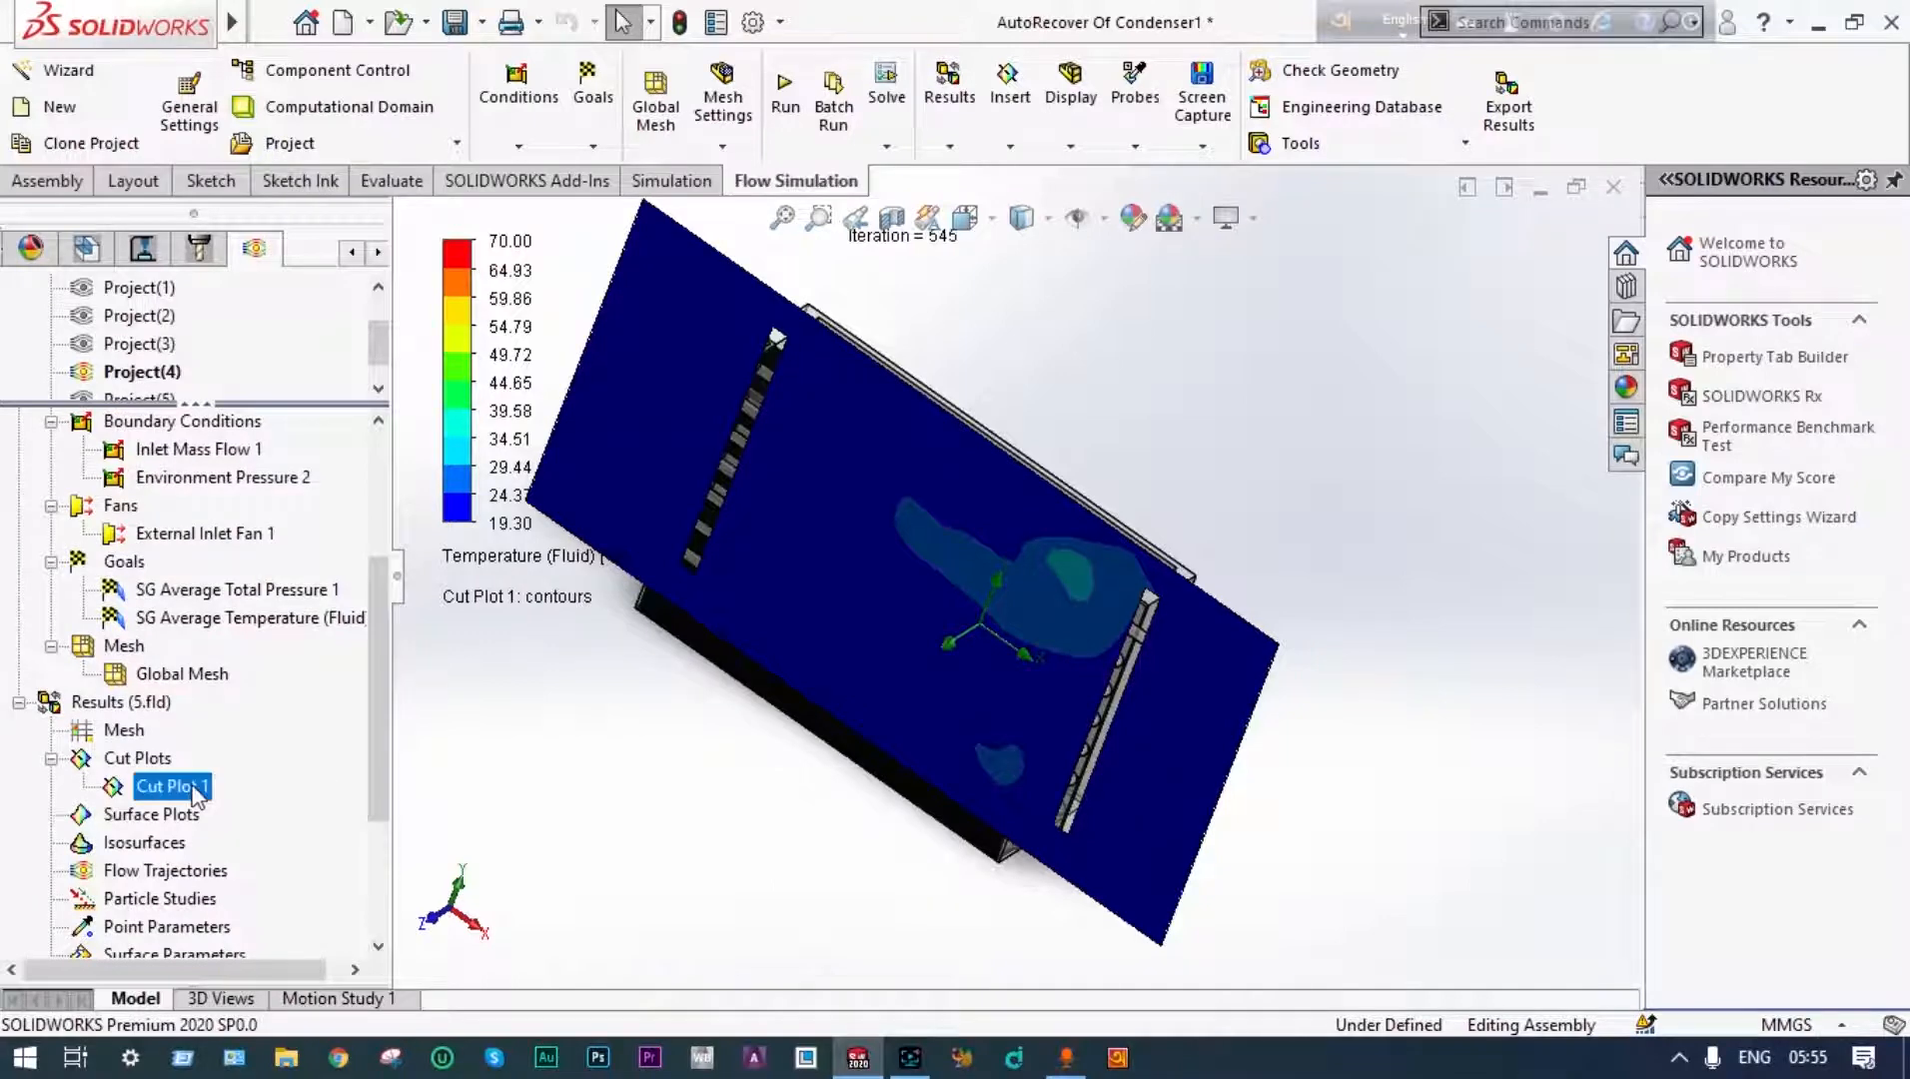
pyautogui.rightClick(193, 789)
pyautogui.click(260, 576)
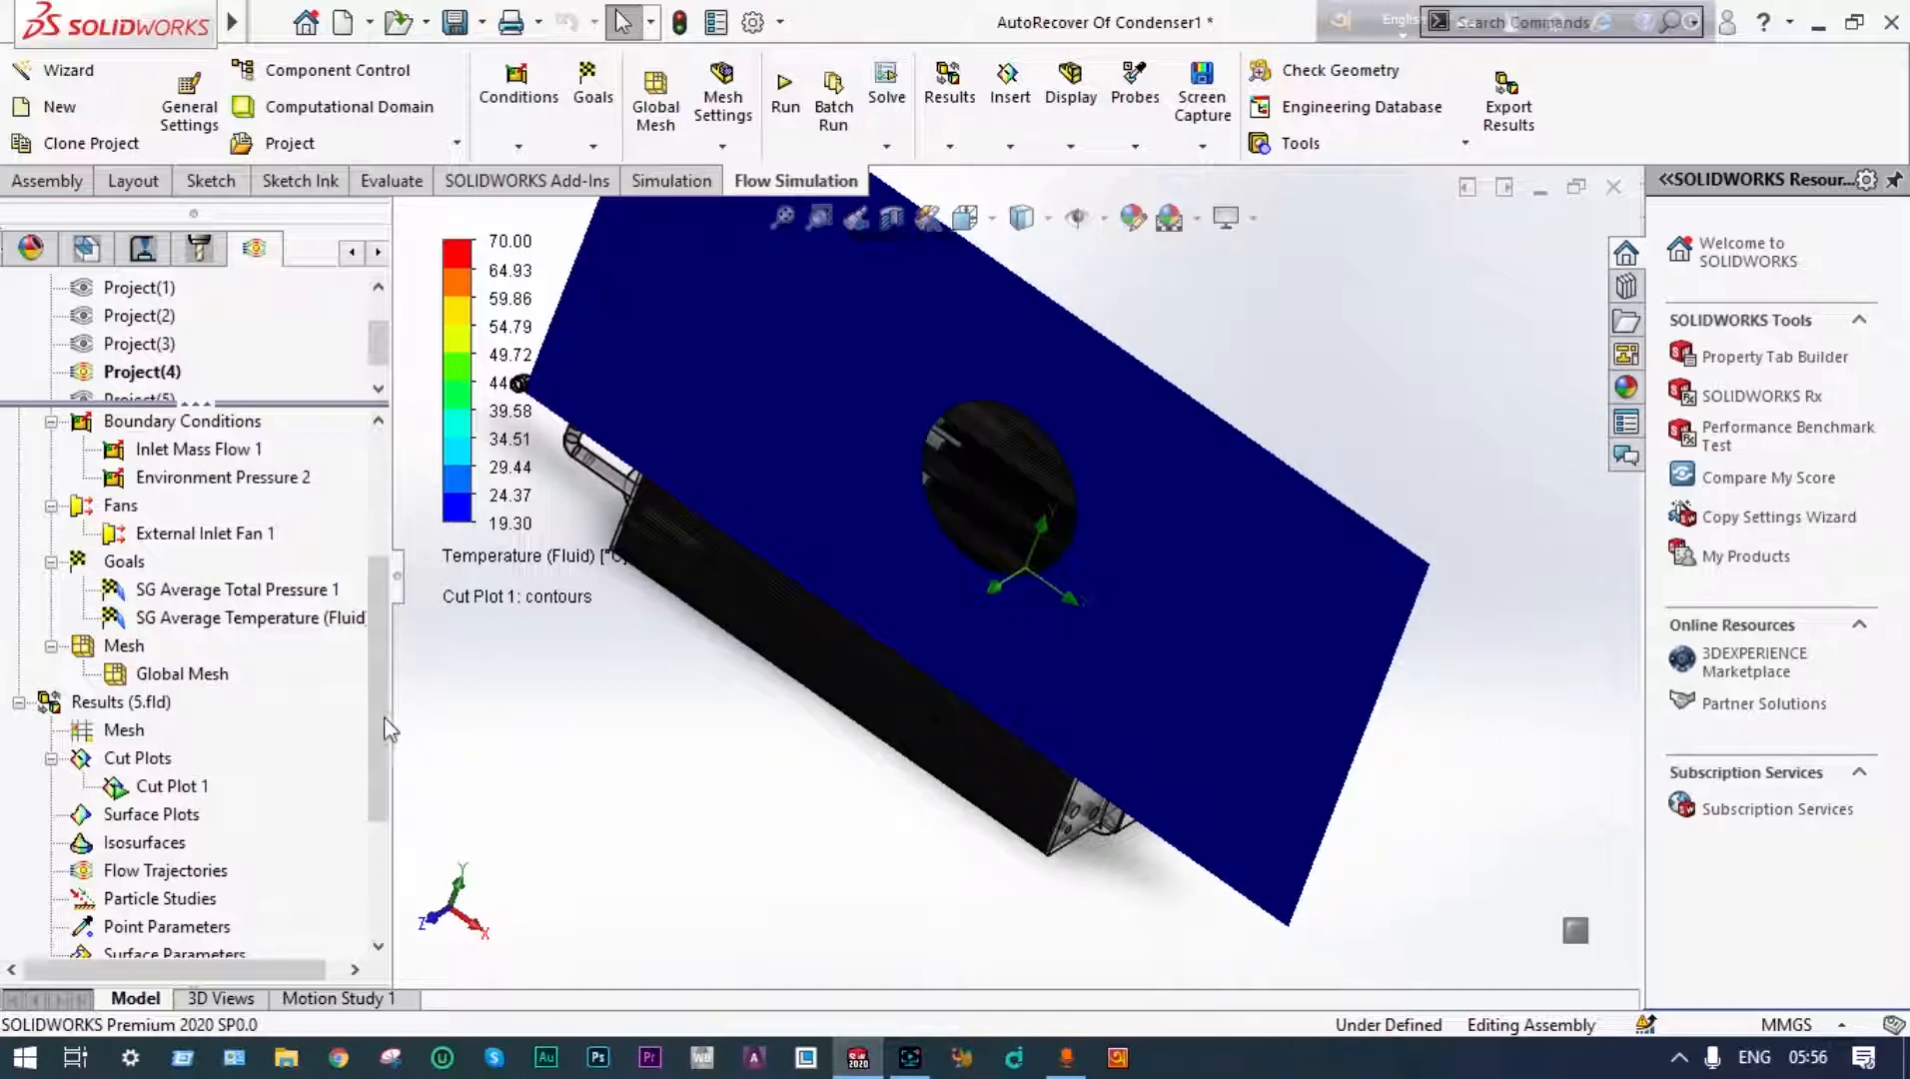
pyautogui.rightClick(170, 785)
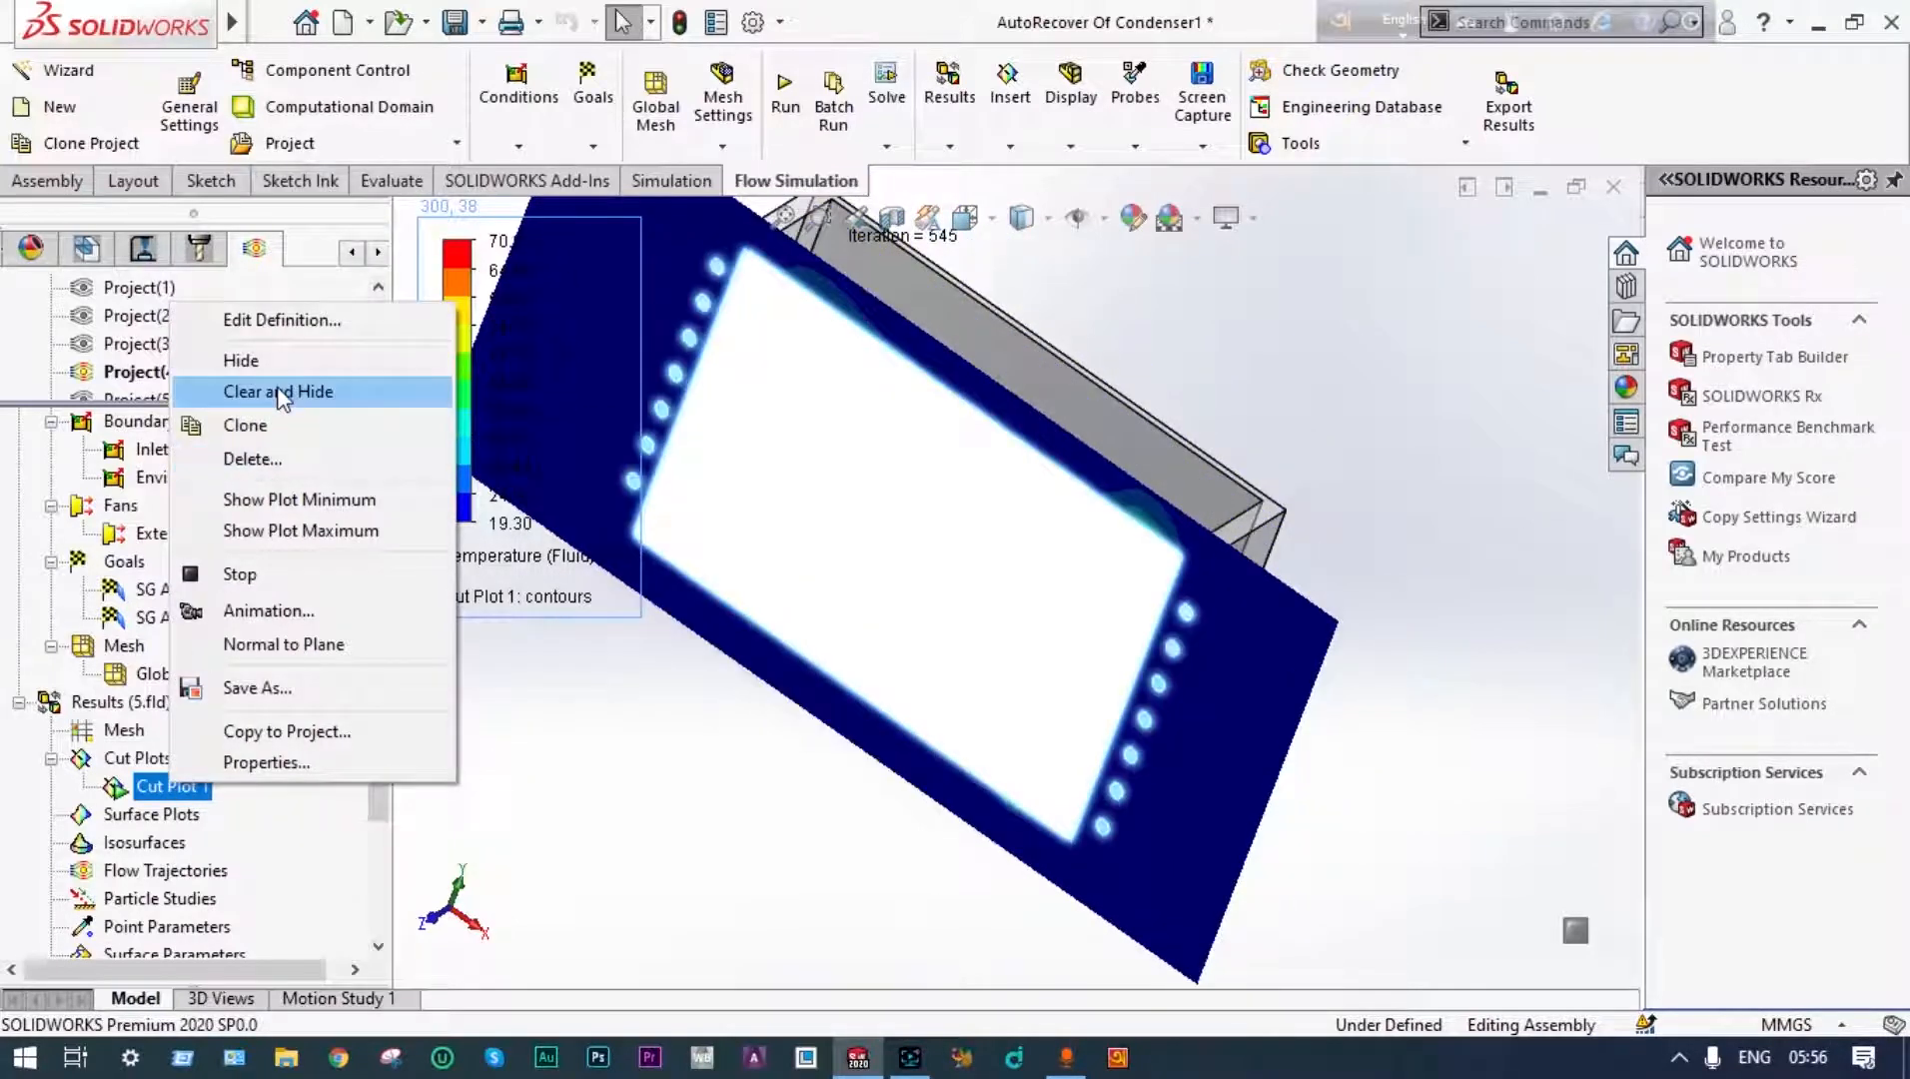
pyautogui.click(280, 392)
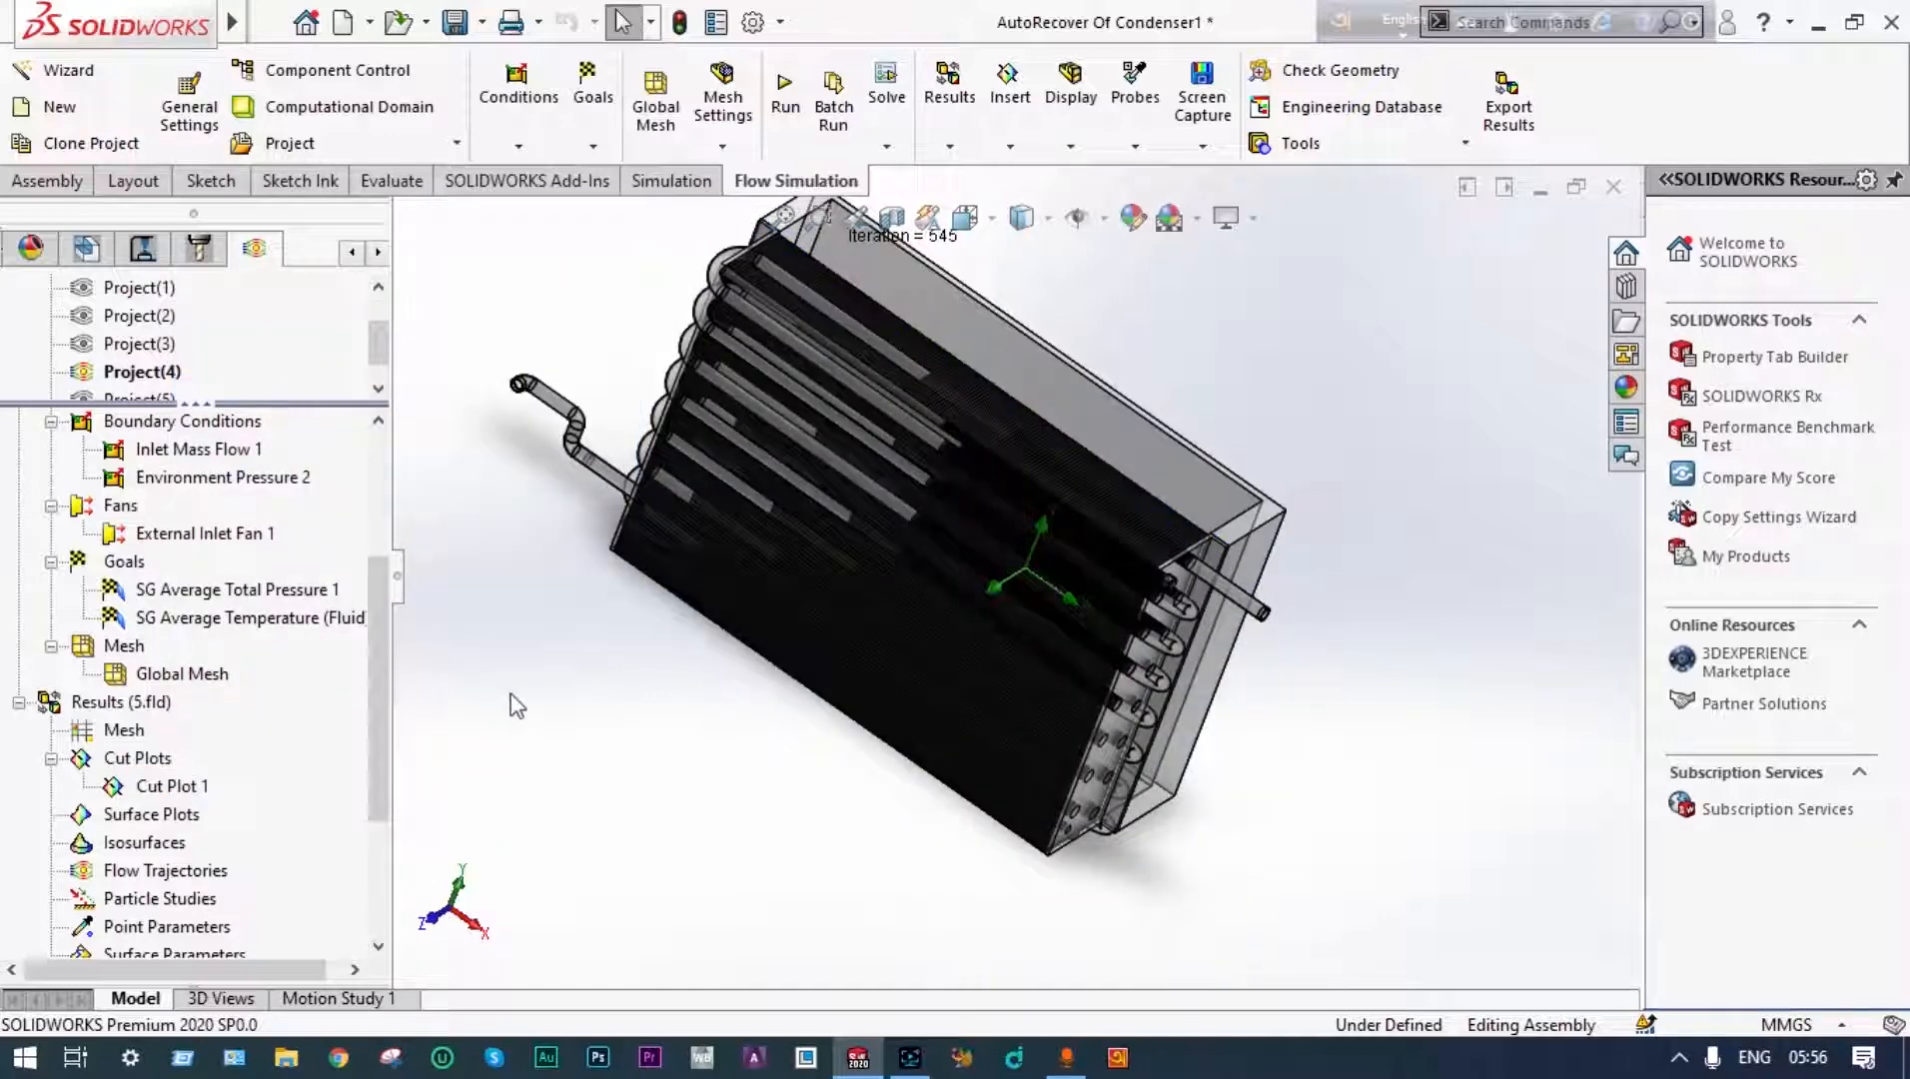
# Create a second cut plot on the Right Plane at 0 m offset with Temperature (Fluid) contours
pyautogui.click(140, 758)
pyautogui.rightClick(145, 761)
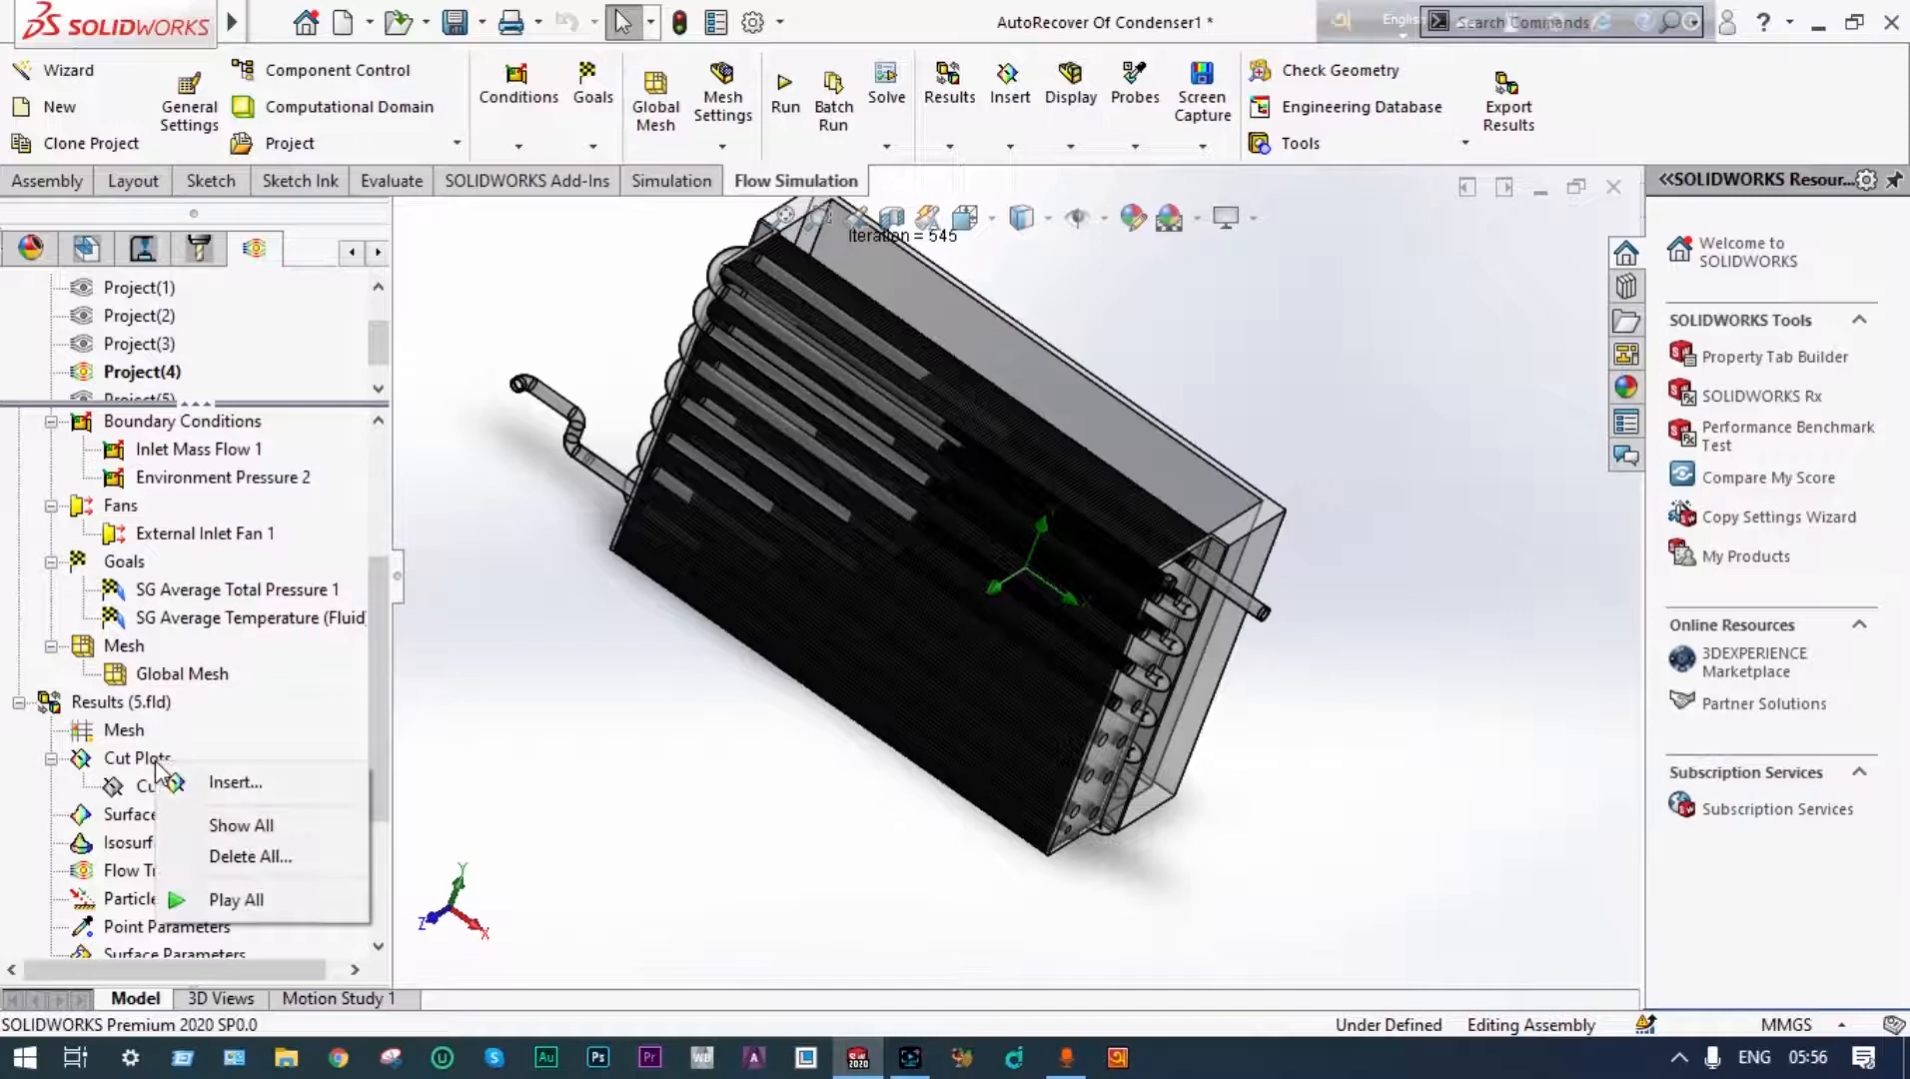
pyautogui.click(228, 785)
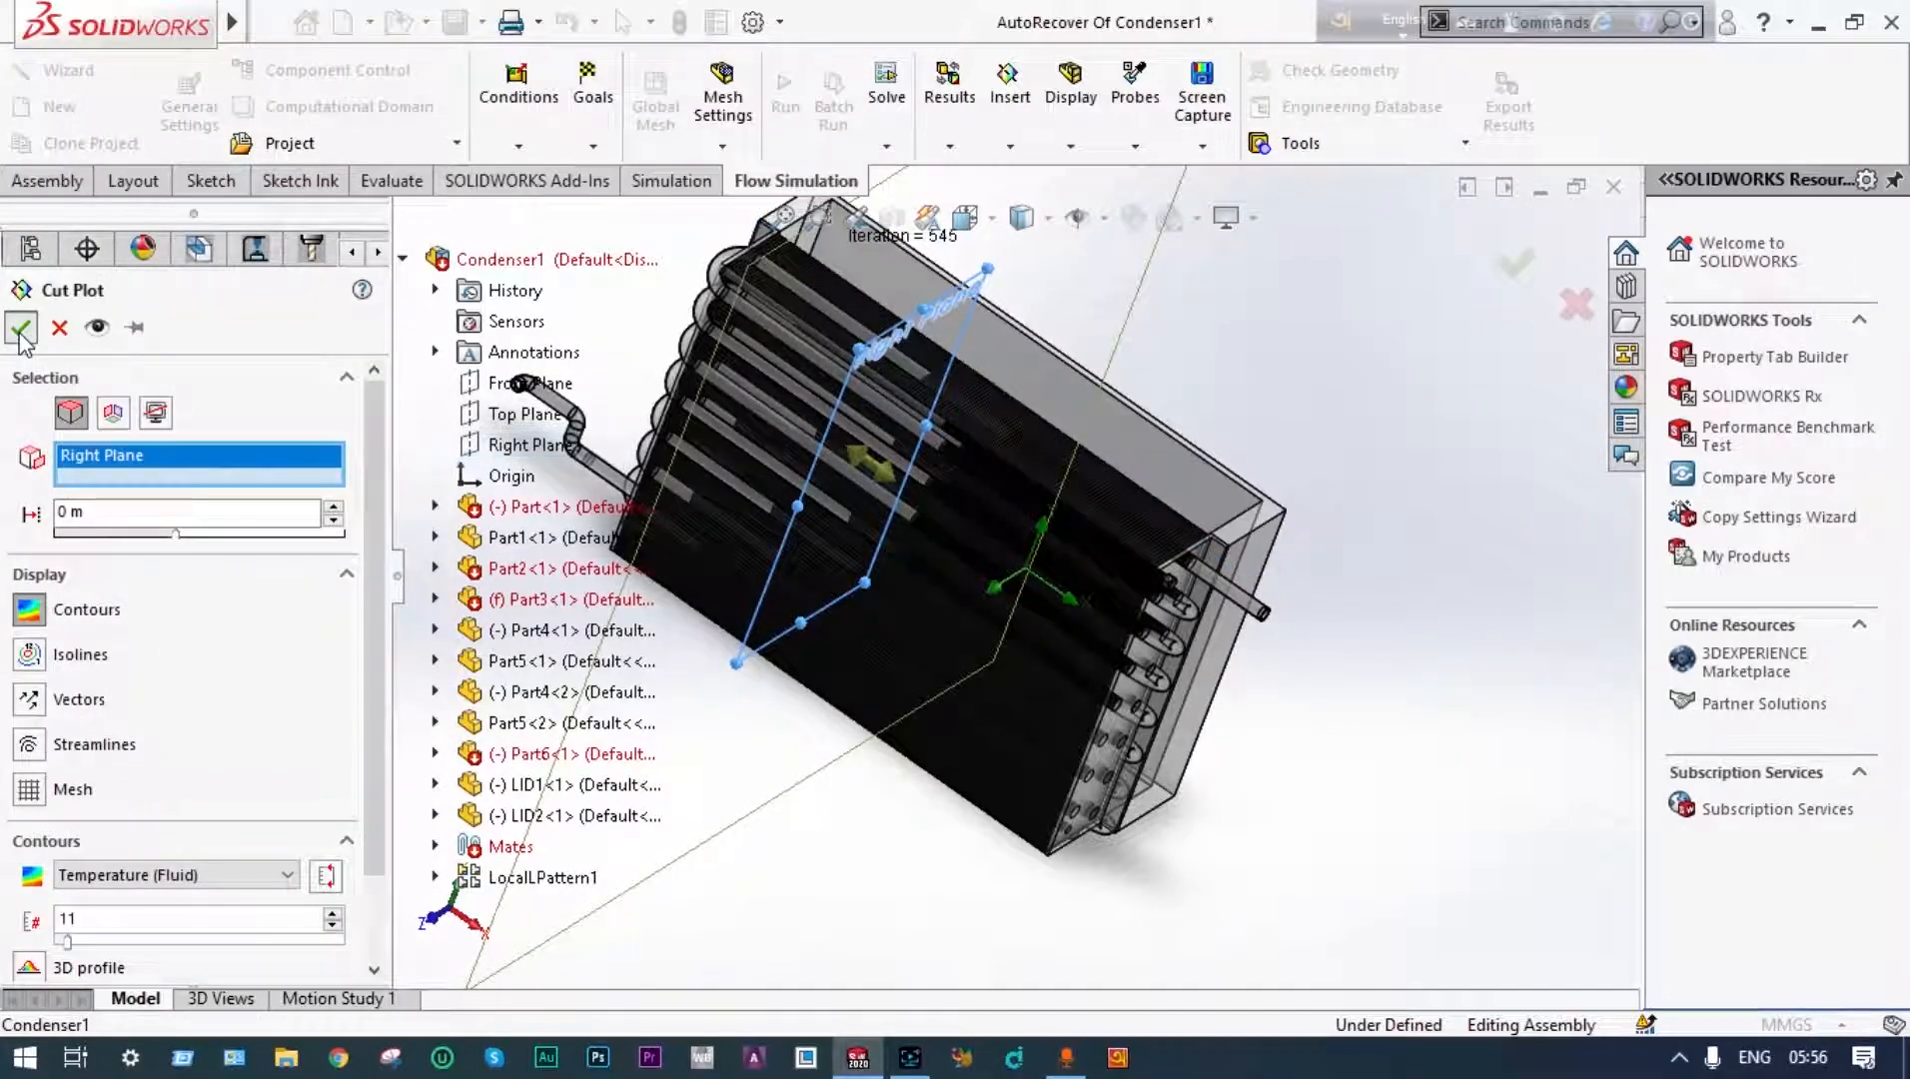
pyautogui.click(20, 329)
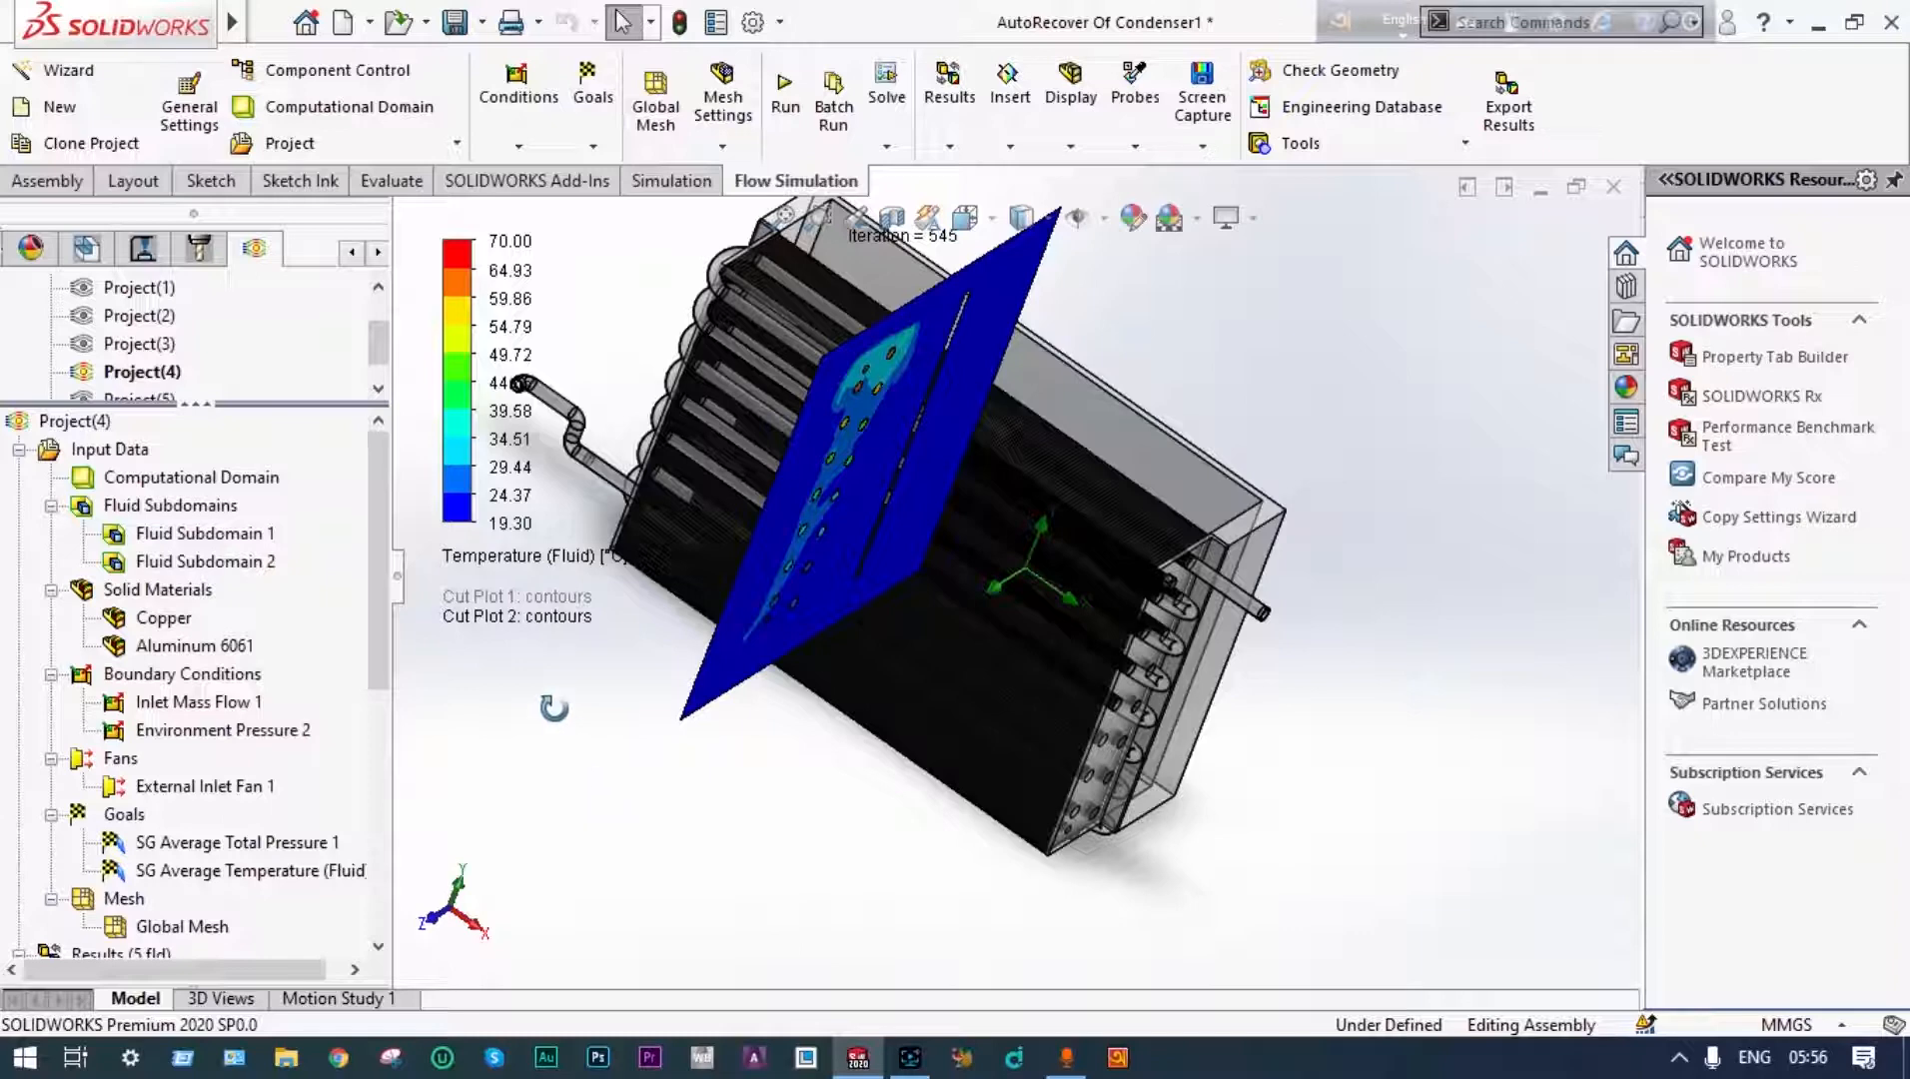
# Examine the Right Plane temperature cut plot in the Right view and play its animation through the coil
pyautogui.moveTo(554, 710); pyautogui.dragTo(534, 686, button='middle')
pyautogui.scroll(2, 775, 572)
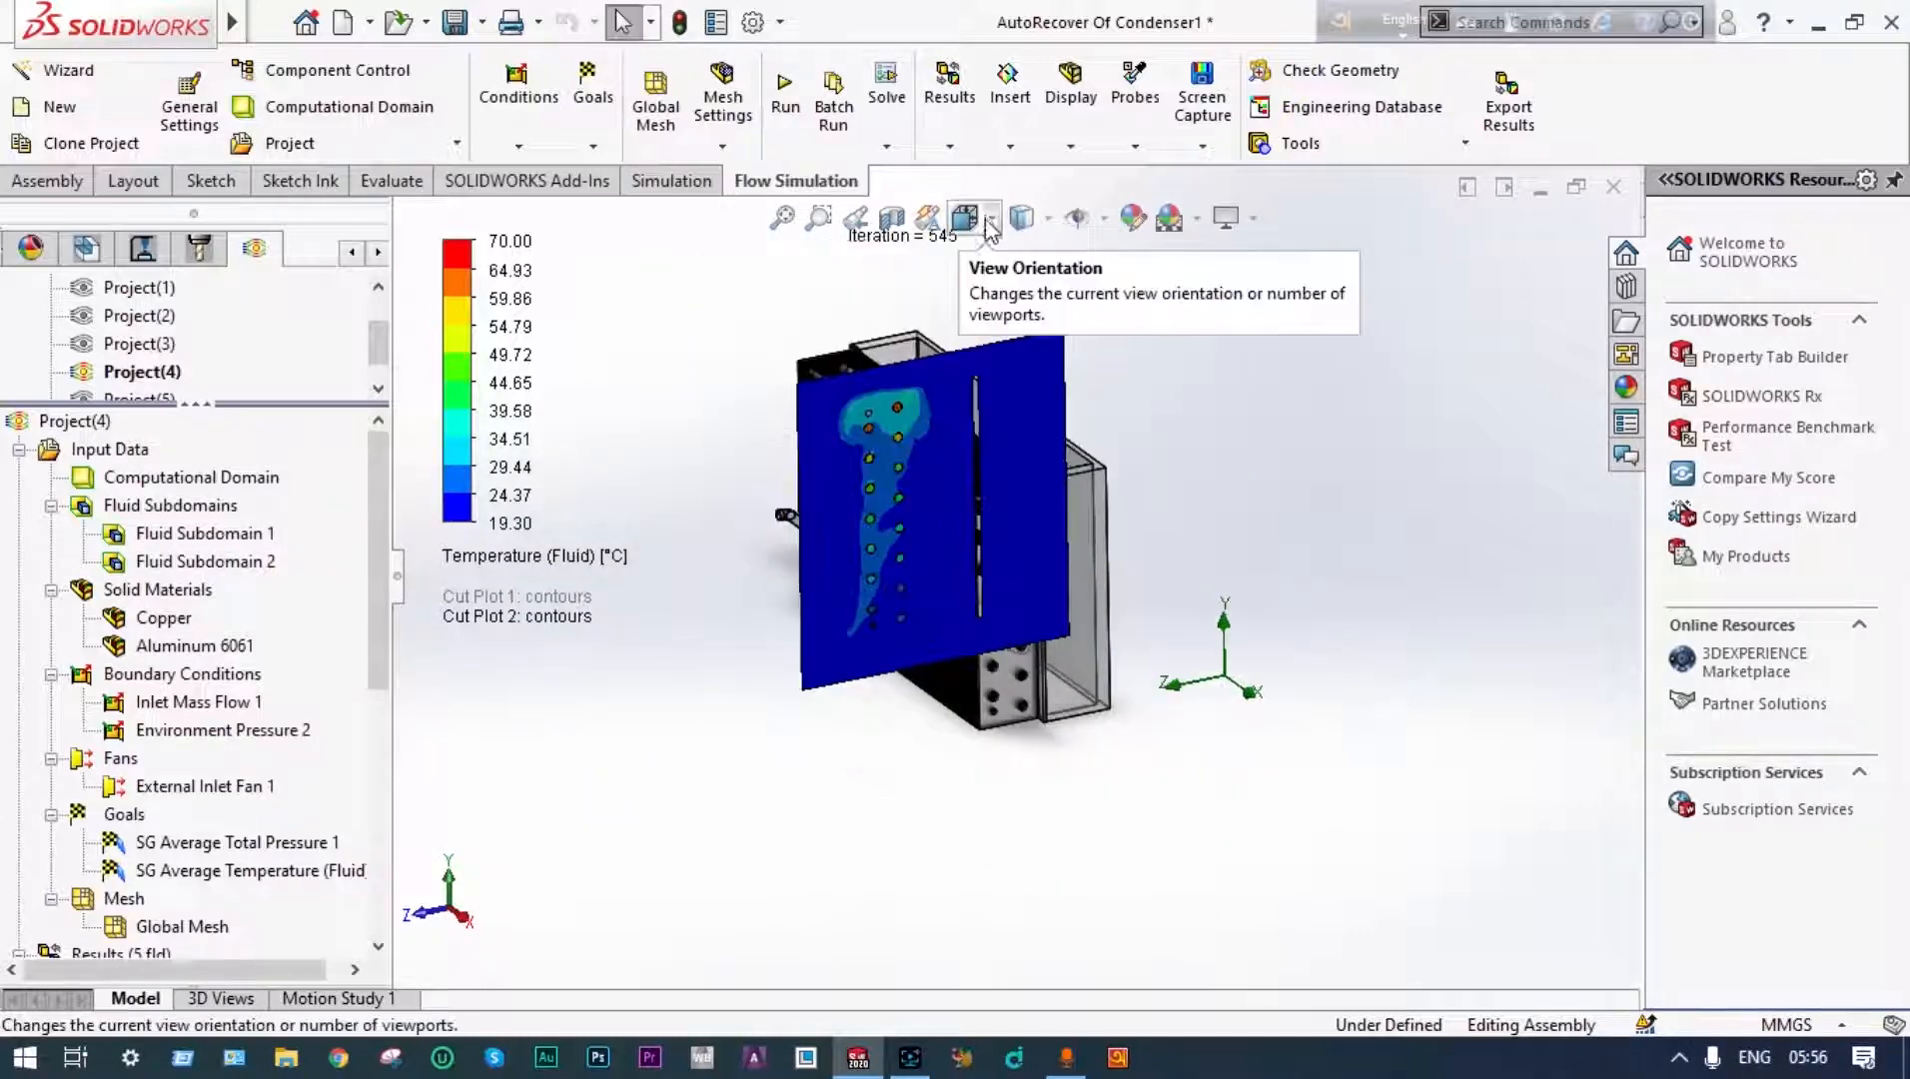
pyautogui.click(994, 227)
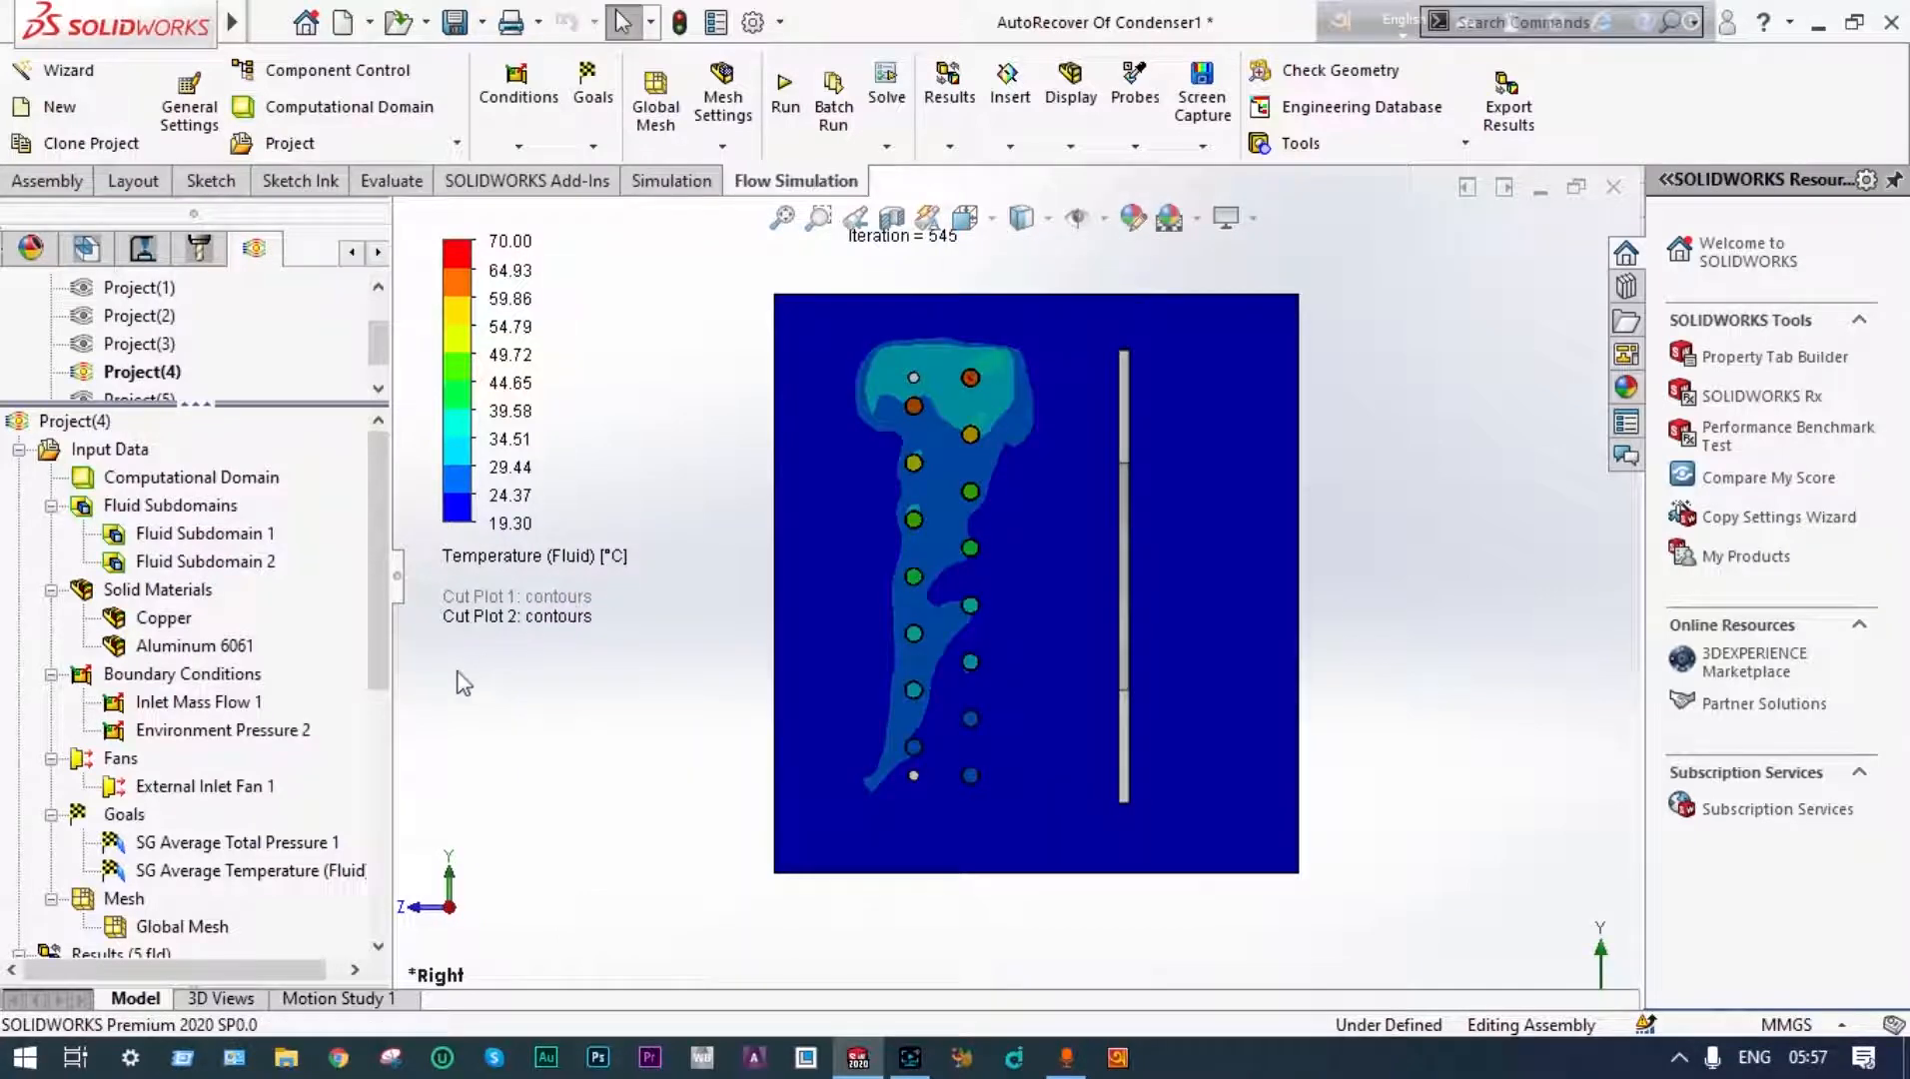
pyautogui.moveTo(379, 640); pyautogui.dragTo(378, 747)
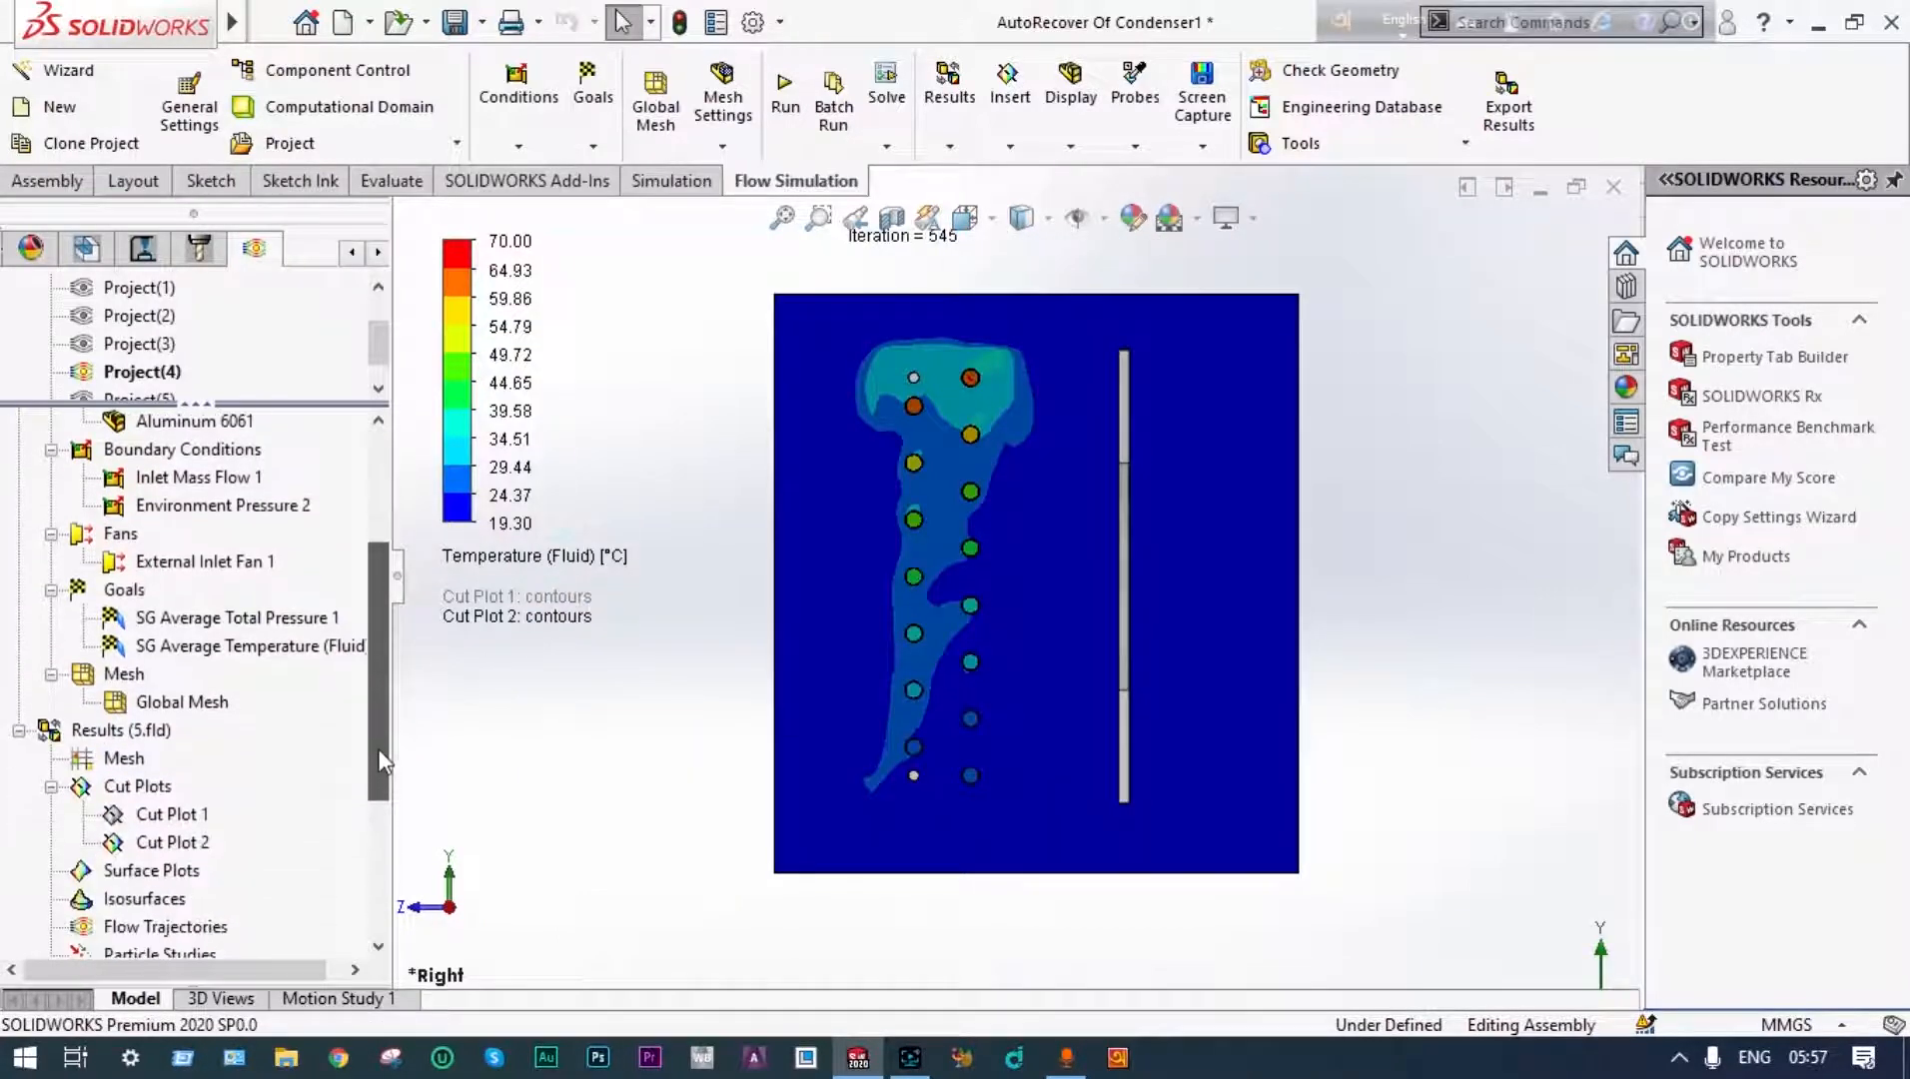
pyautogui.rightClick(190, 838)
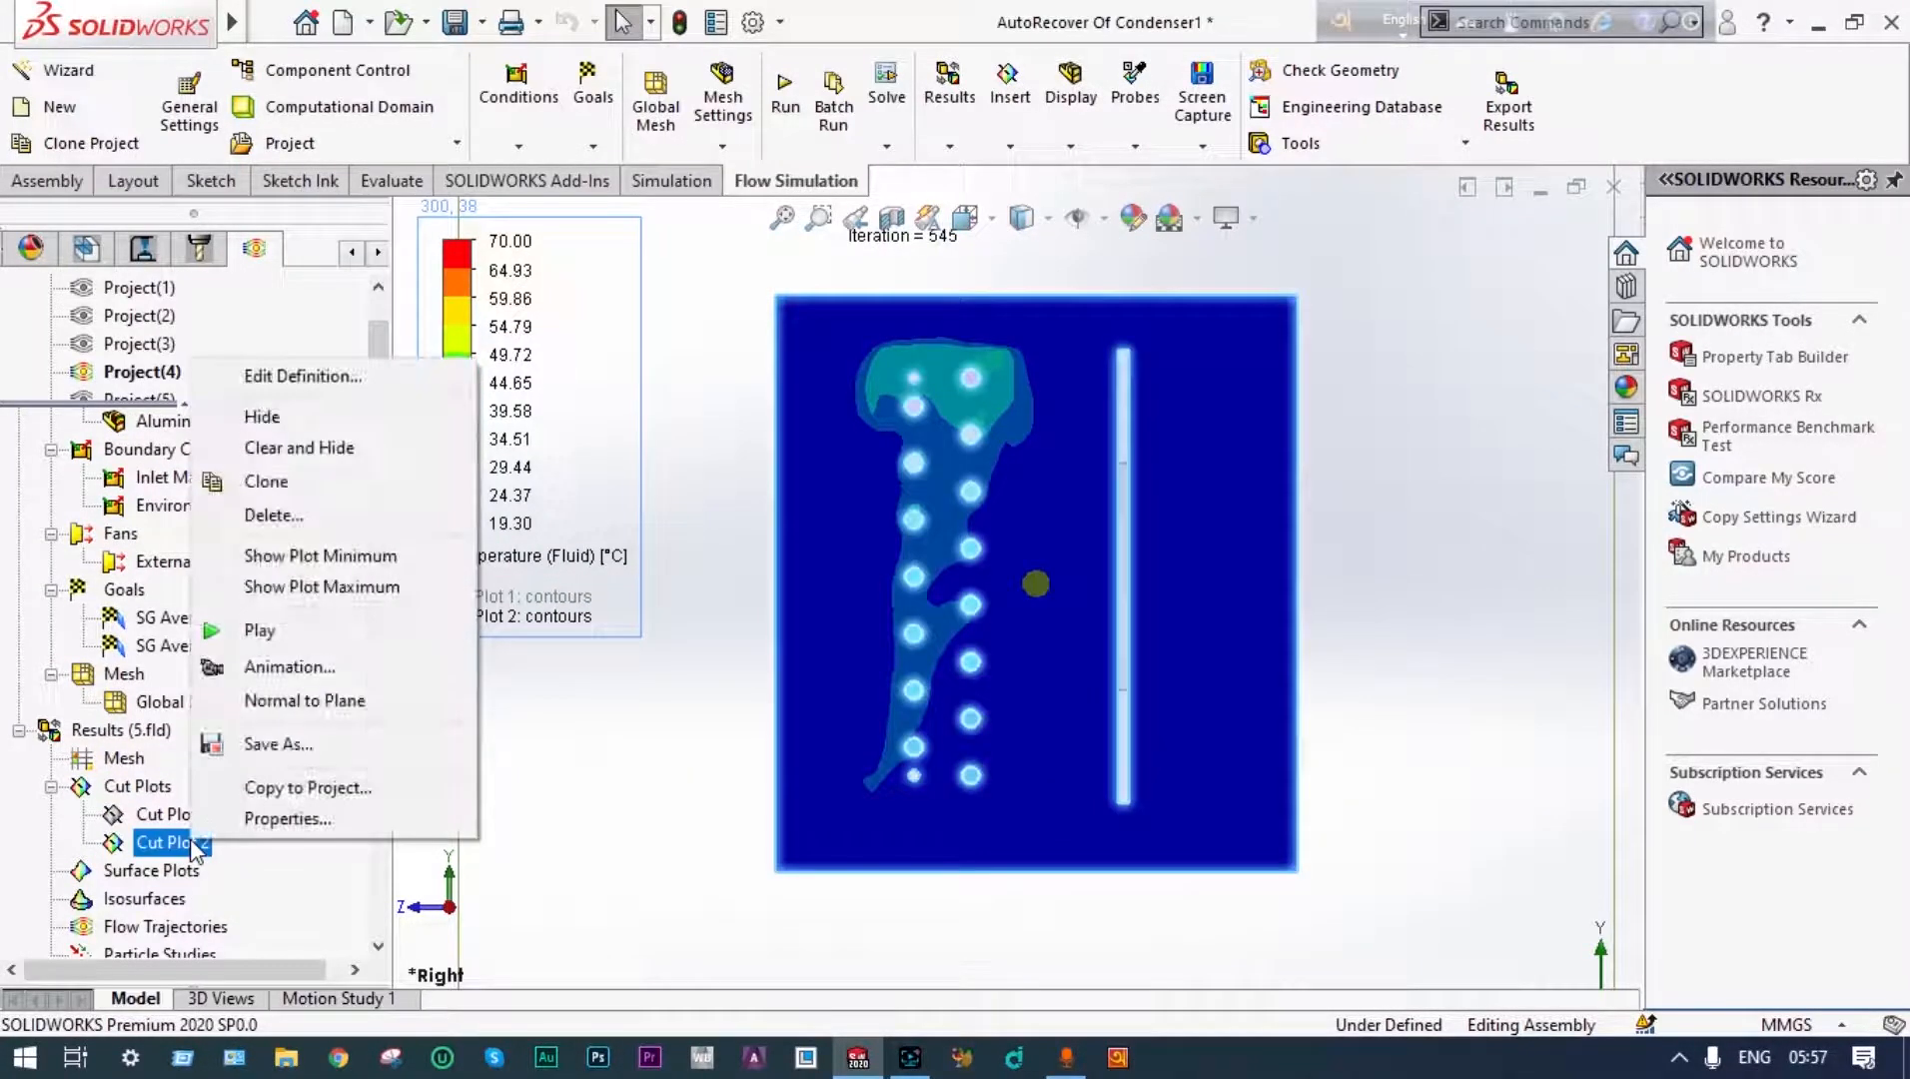
pyautogui.click(254, 628)
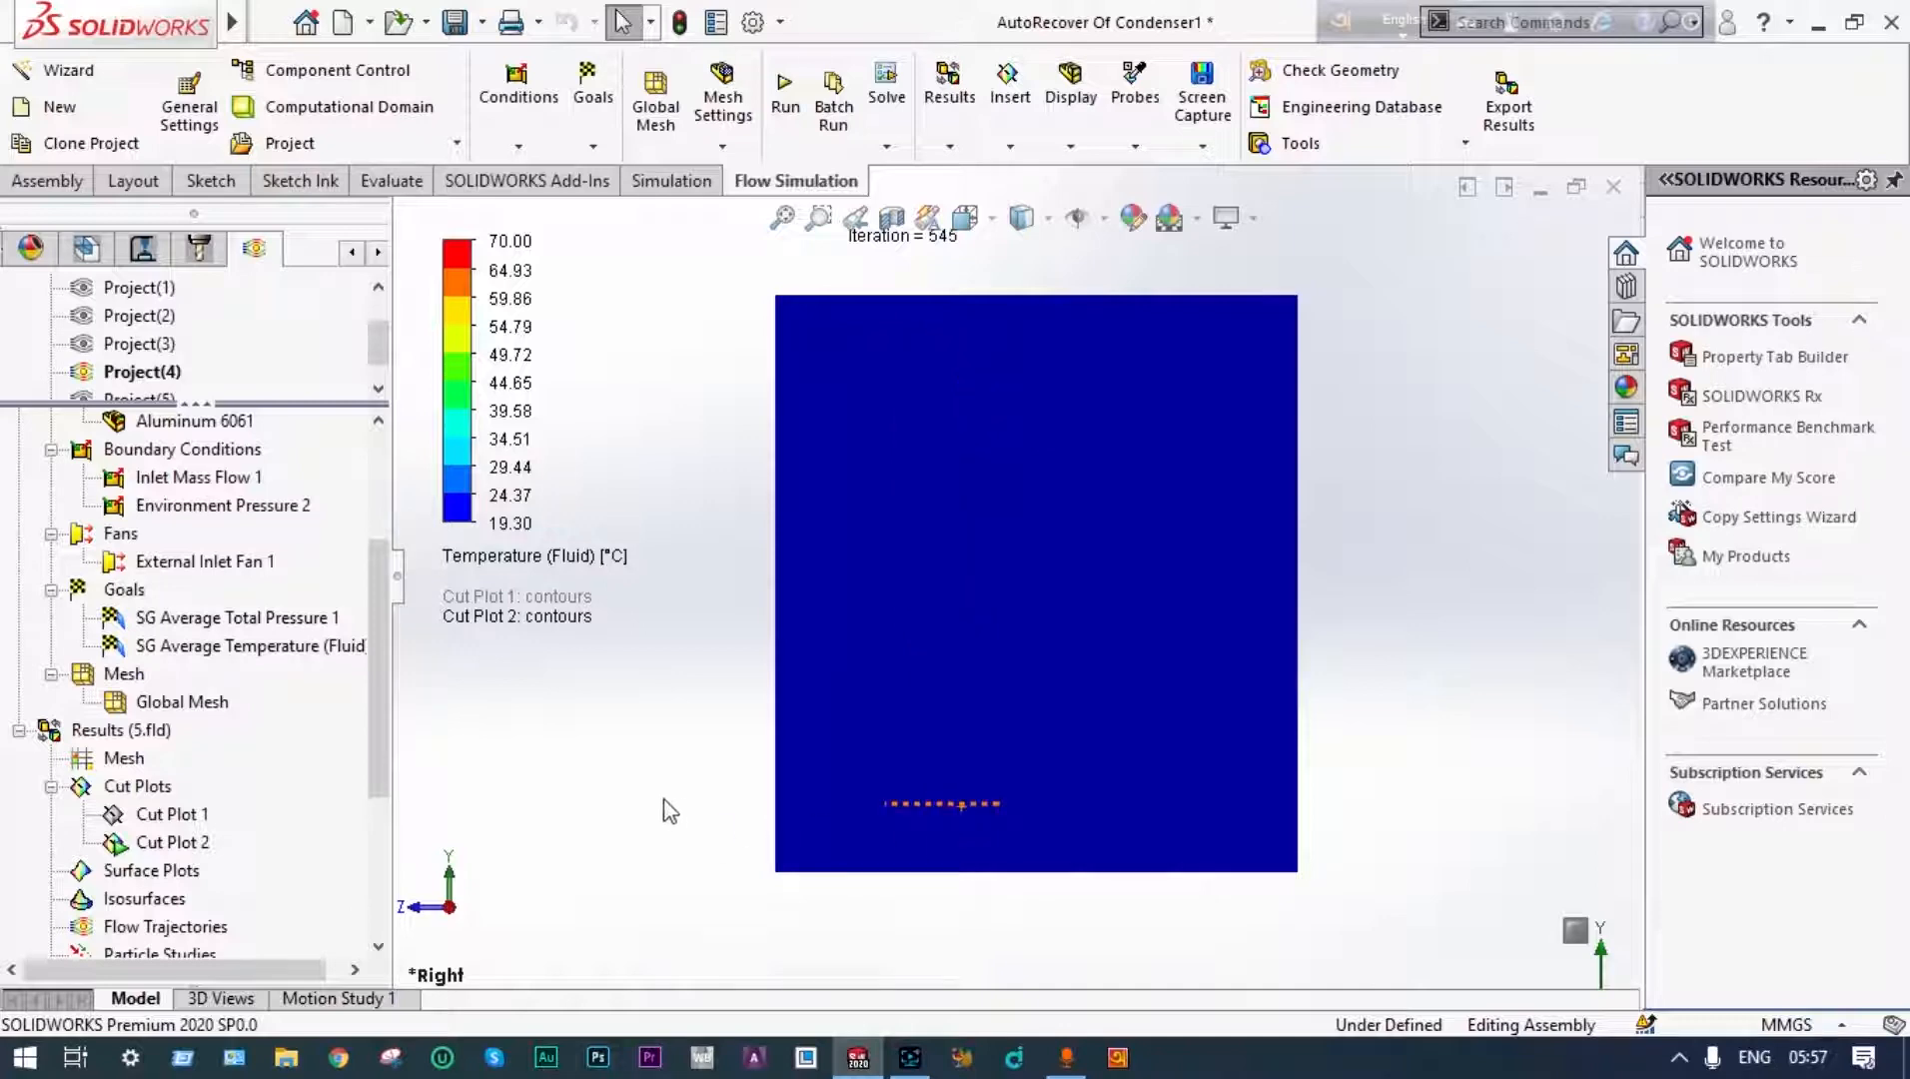
pyautogui.moveTo(640, 742); pyautogui.dragTo(1387, 616, button='middle')
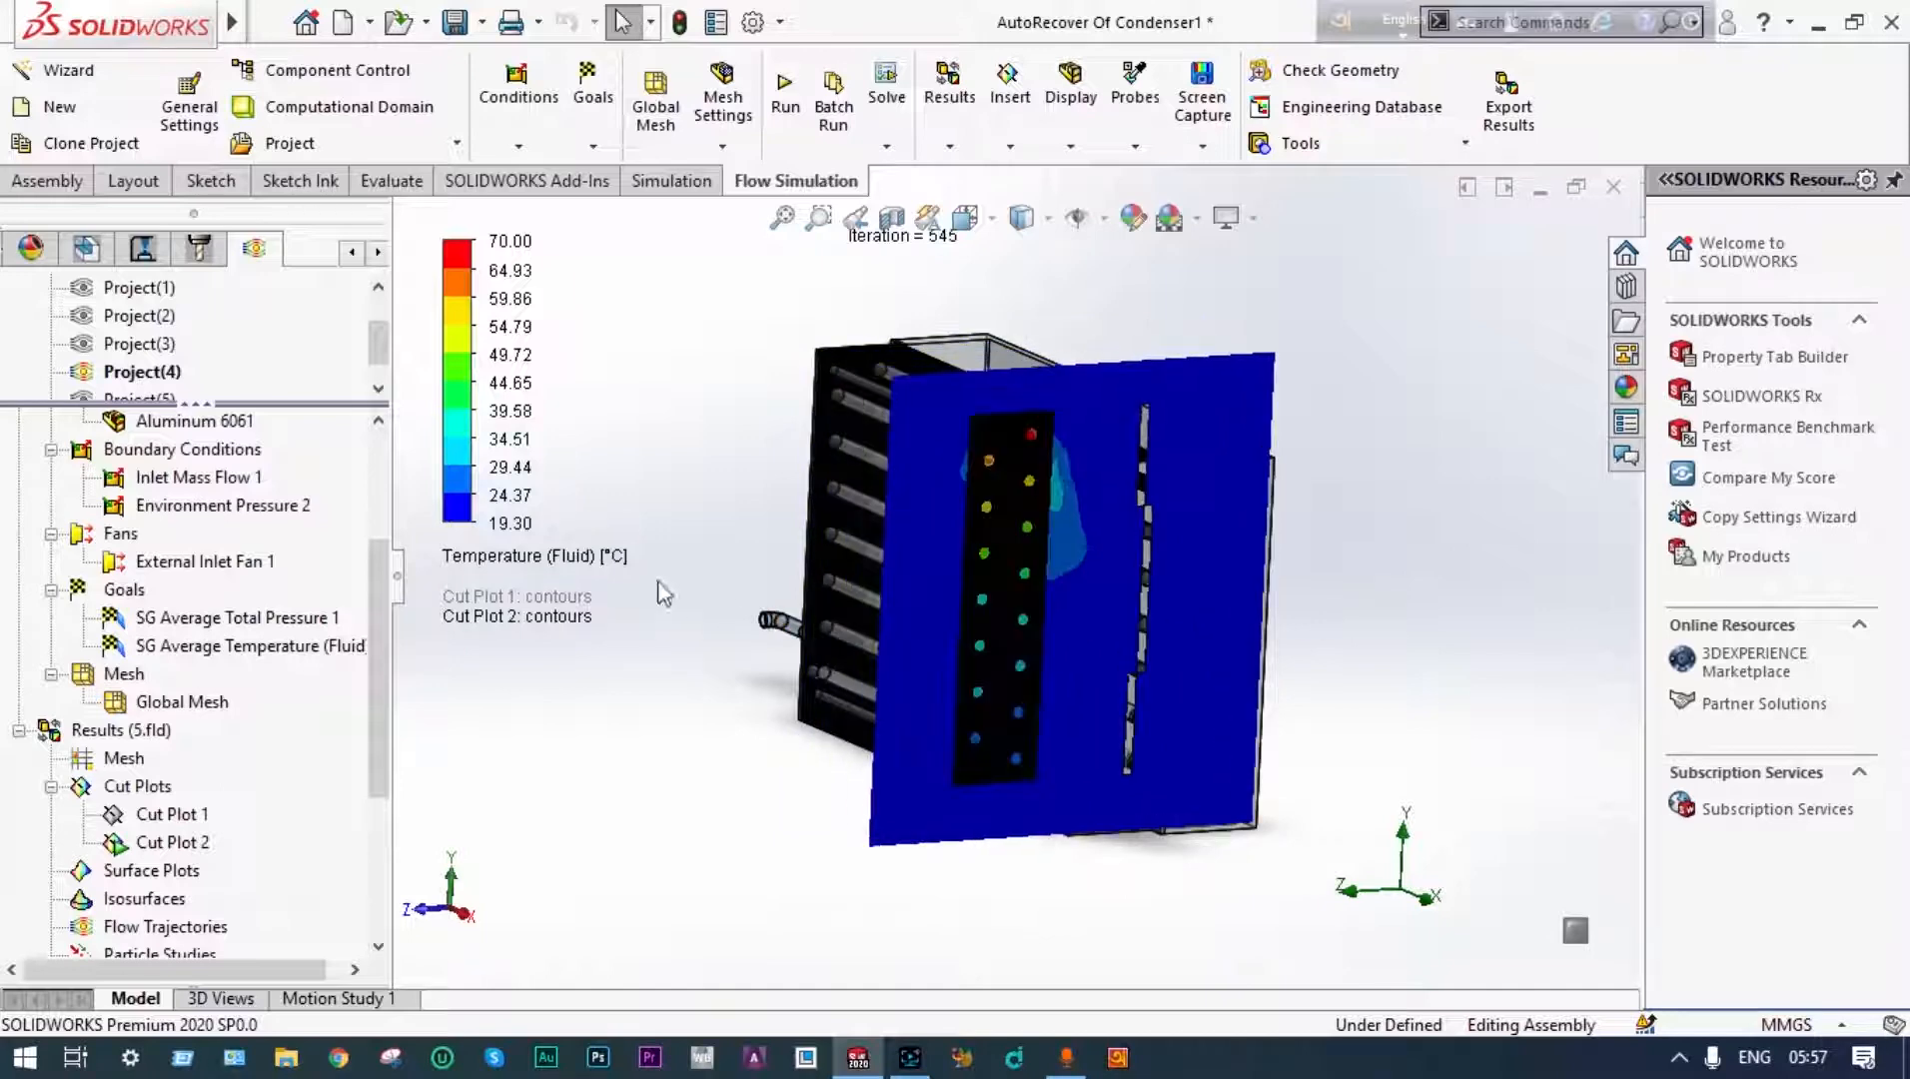
# Change the parameter displayed by the Right Plane cut plot to Pressure
pyautogui.click(589, 556)
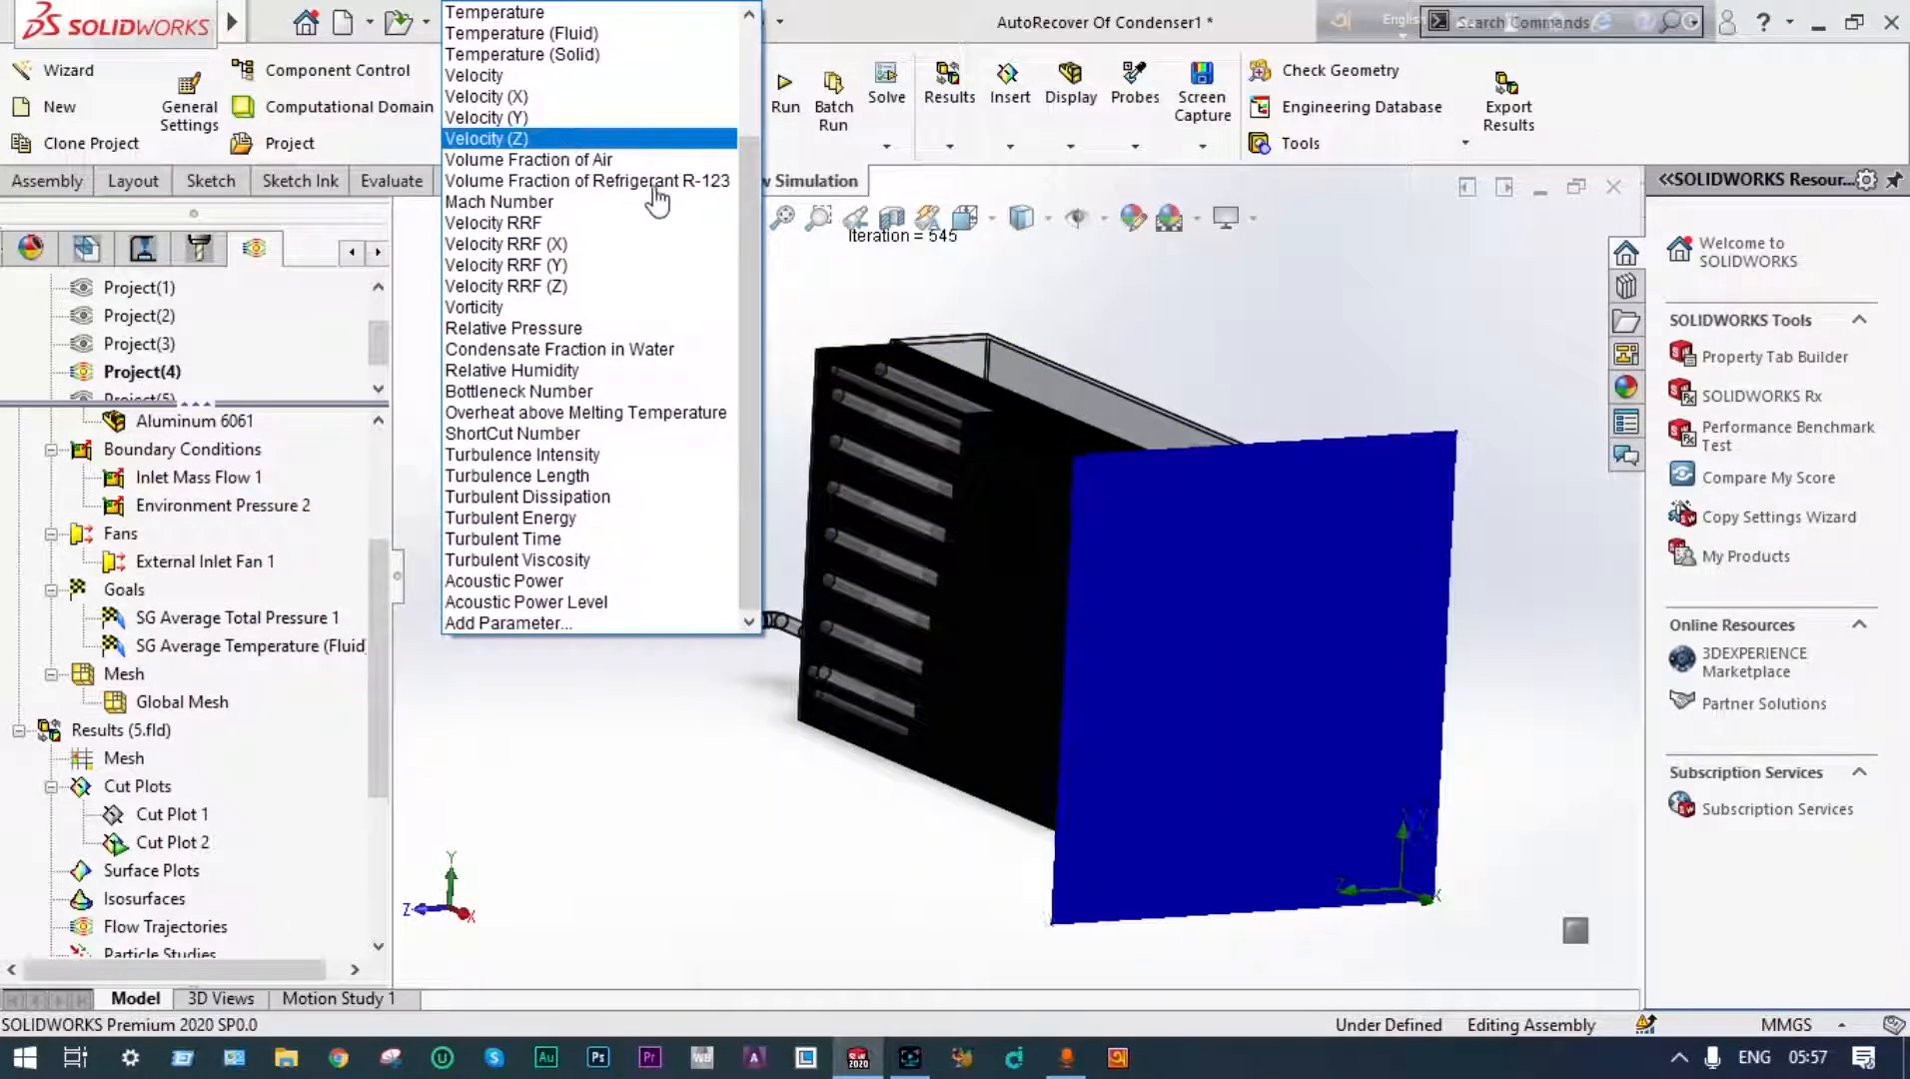
pyautogui.scroll(2, 766, 132)
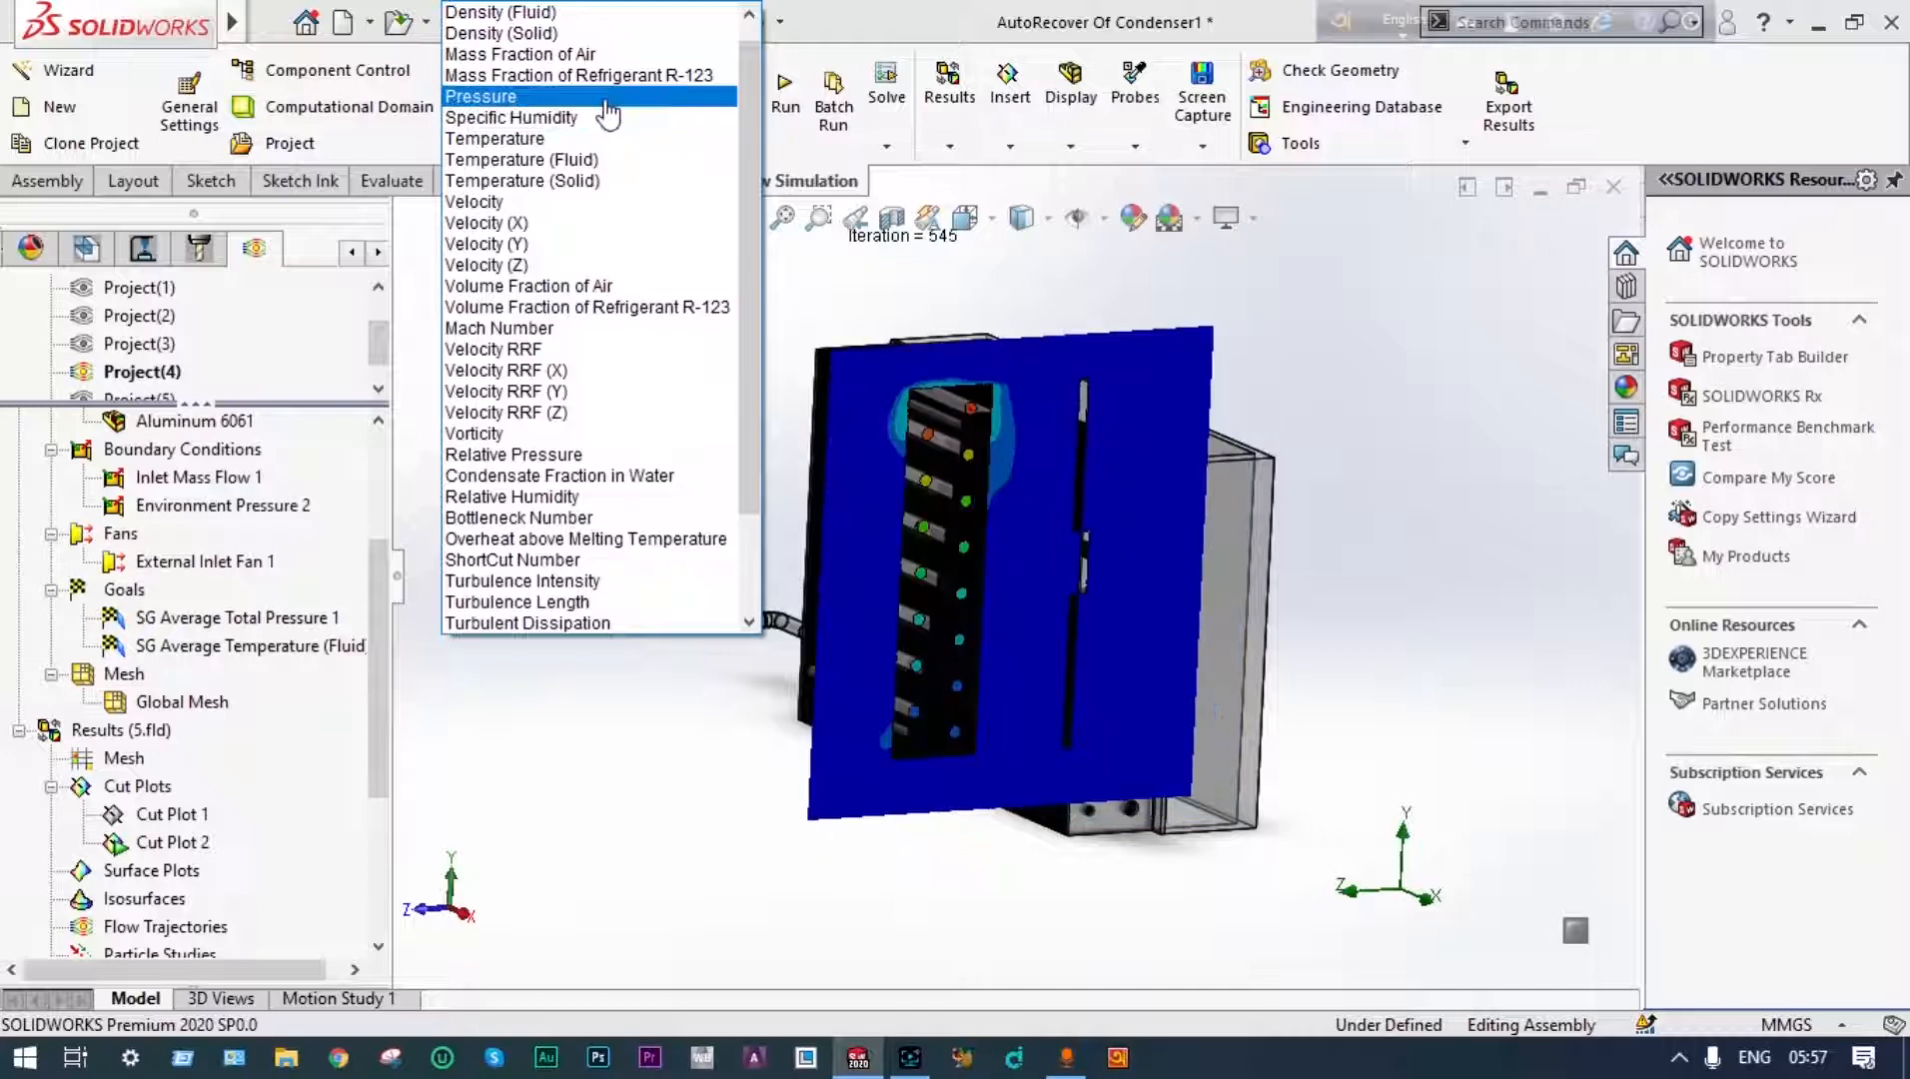
pyautogui.click(600, 96)
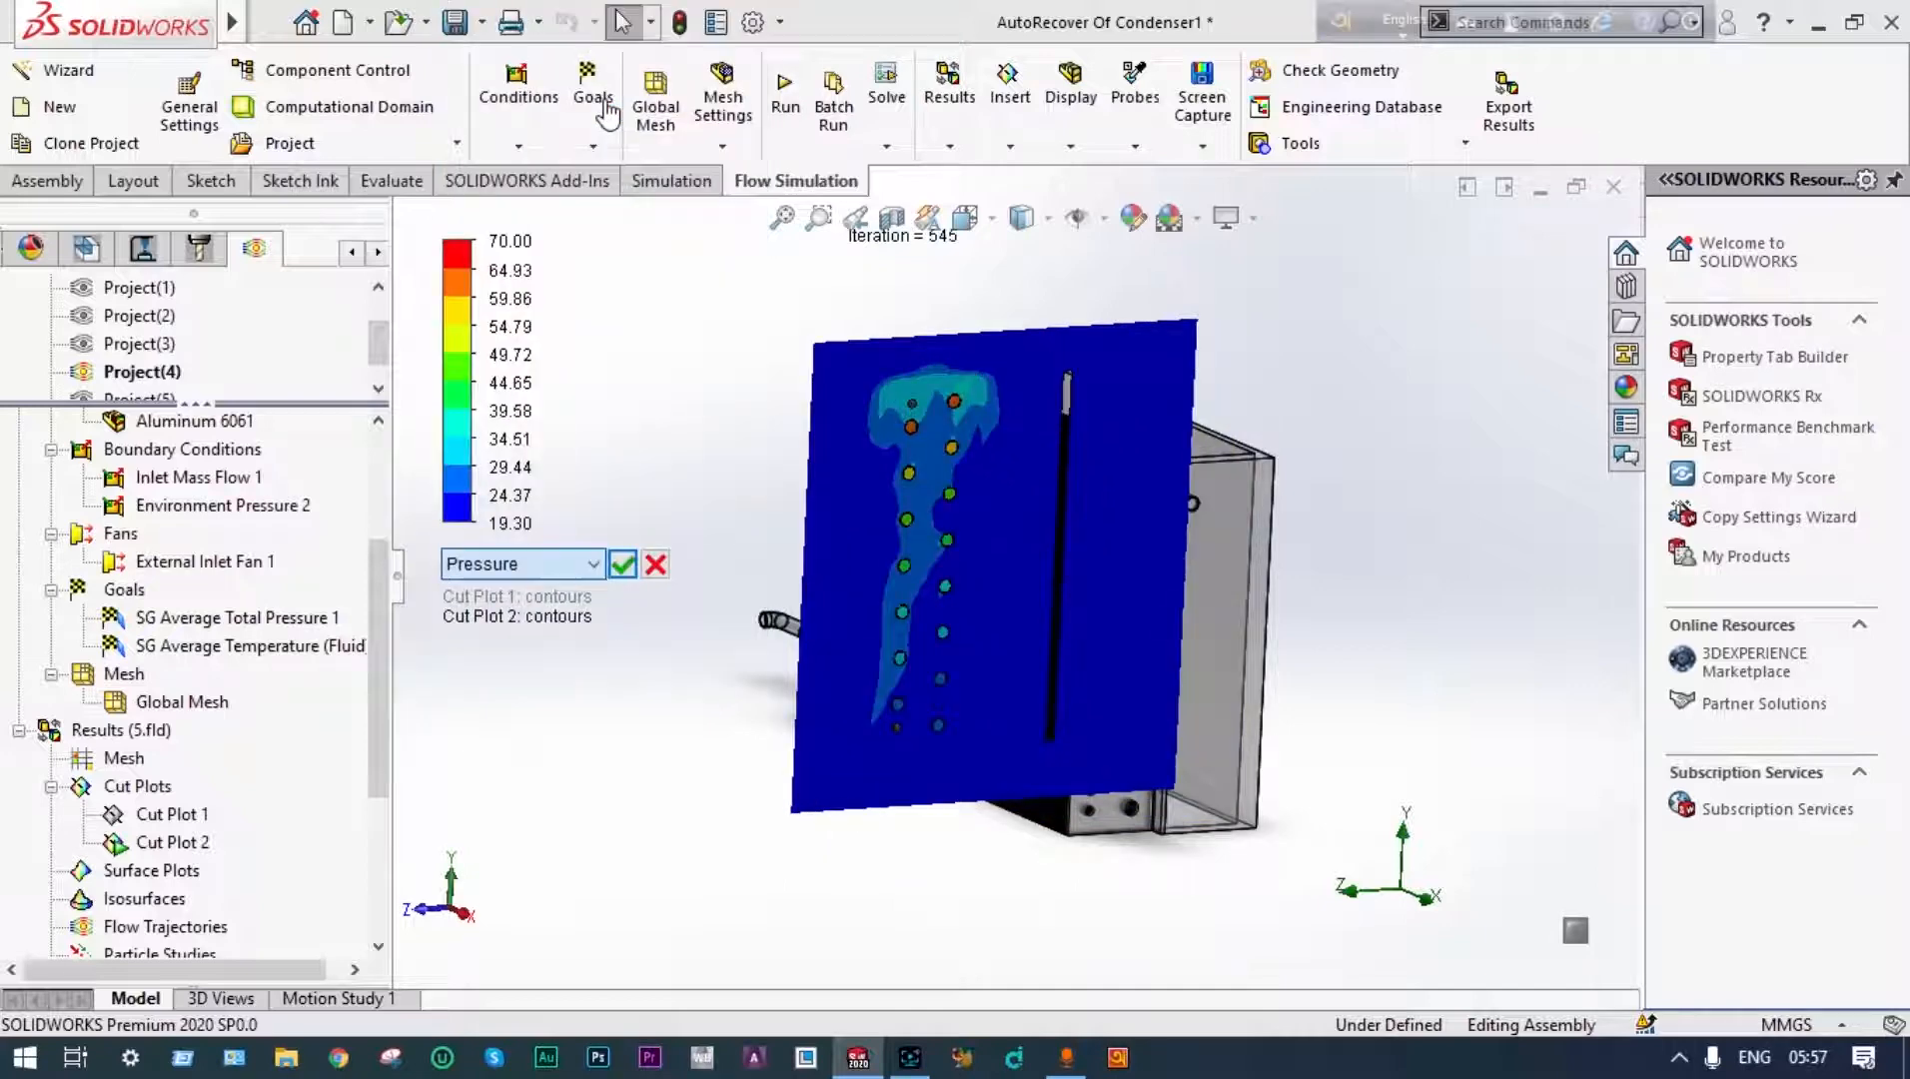
pyautogui.click(625, 564)
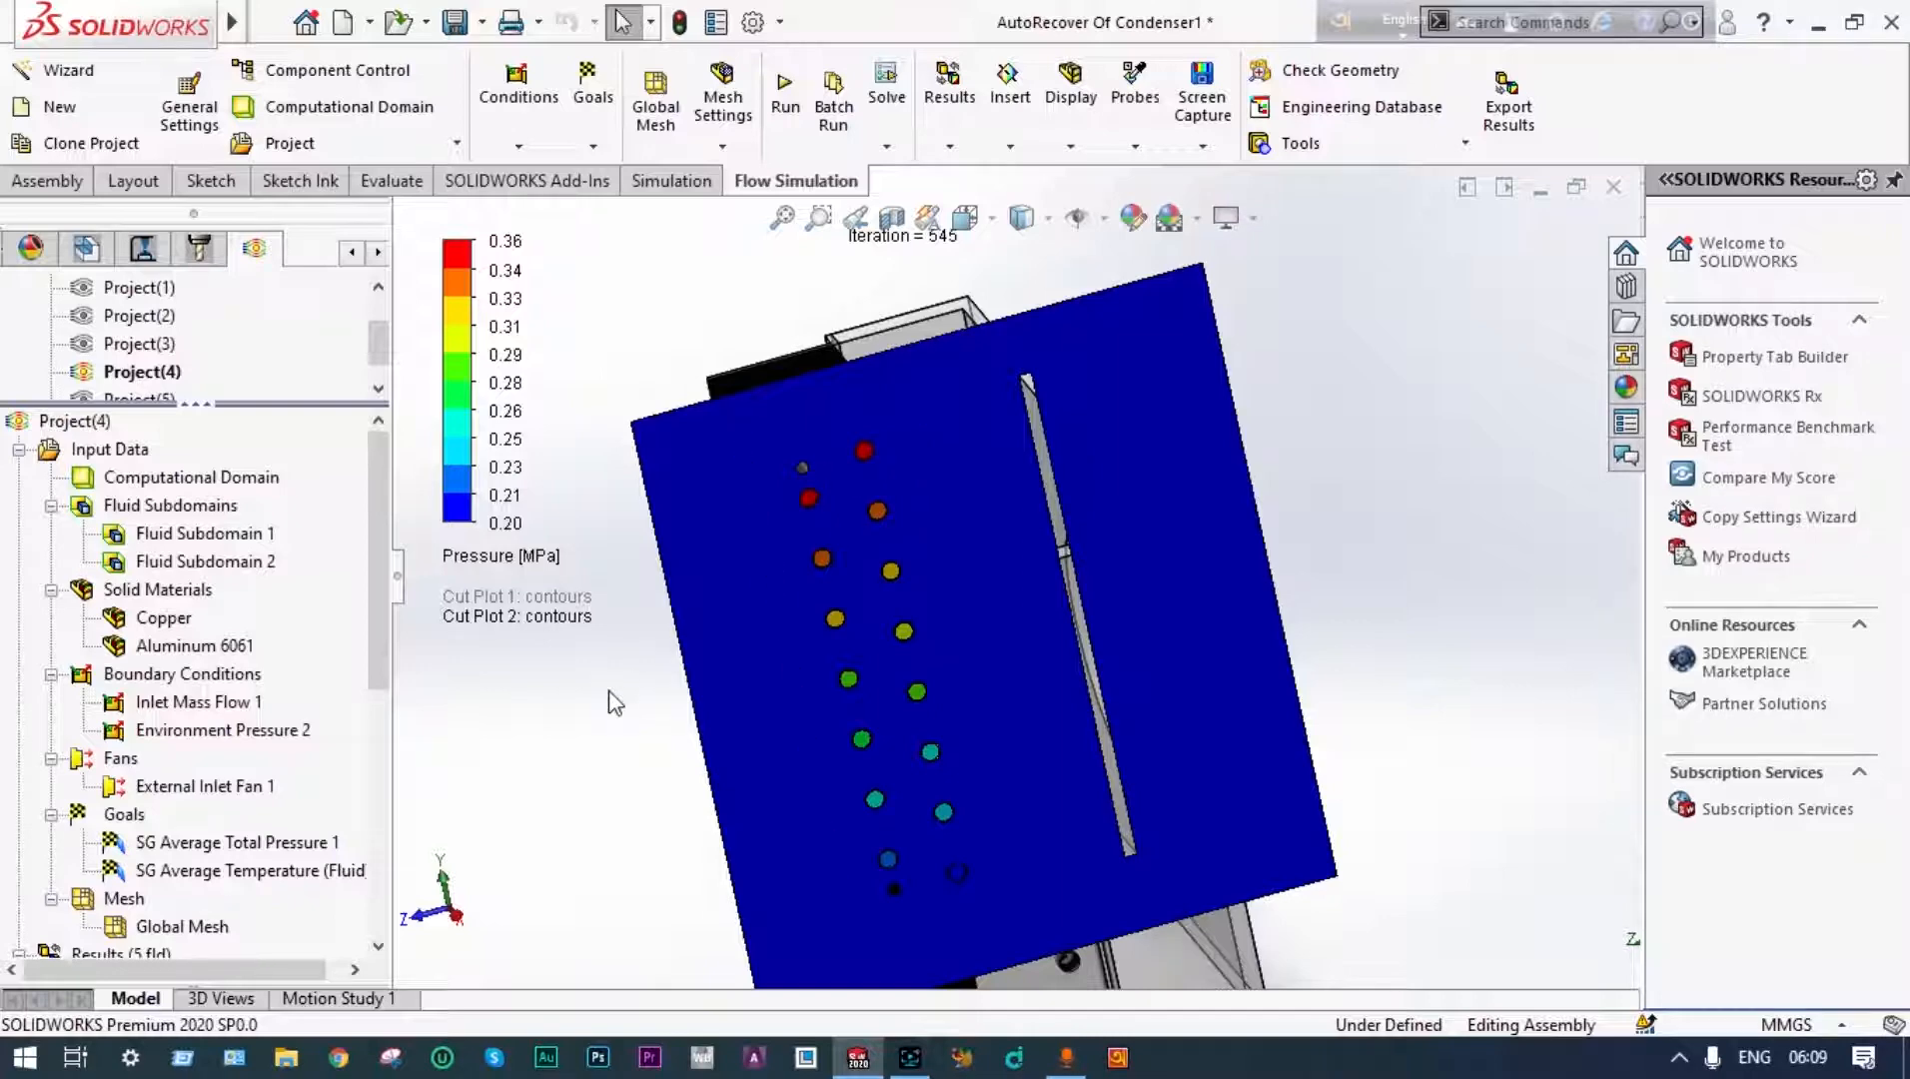
# Play the animation of the Right Plane pressure cut plot with the condenser in isometric view
pyautogui.hotkey('ctrl', '7')
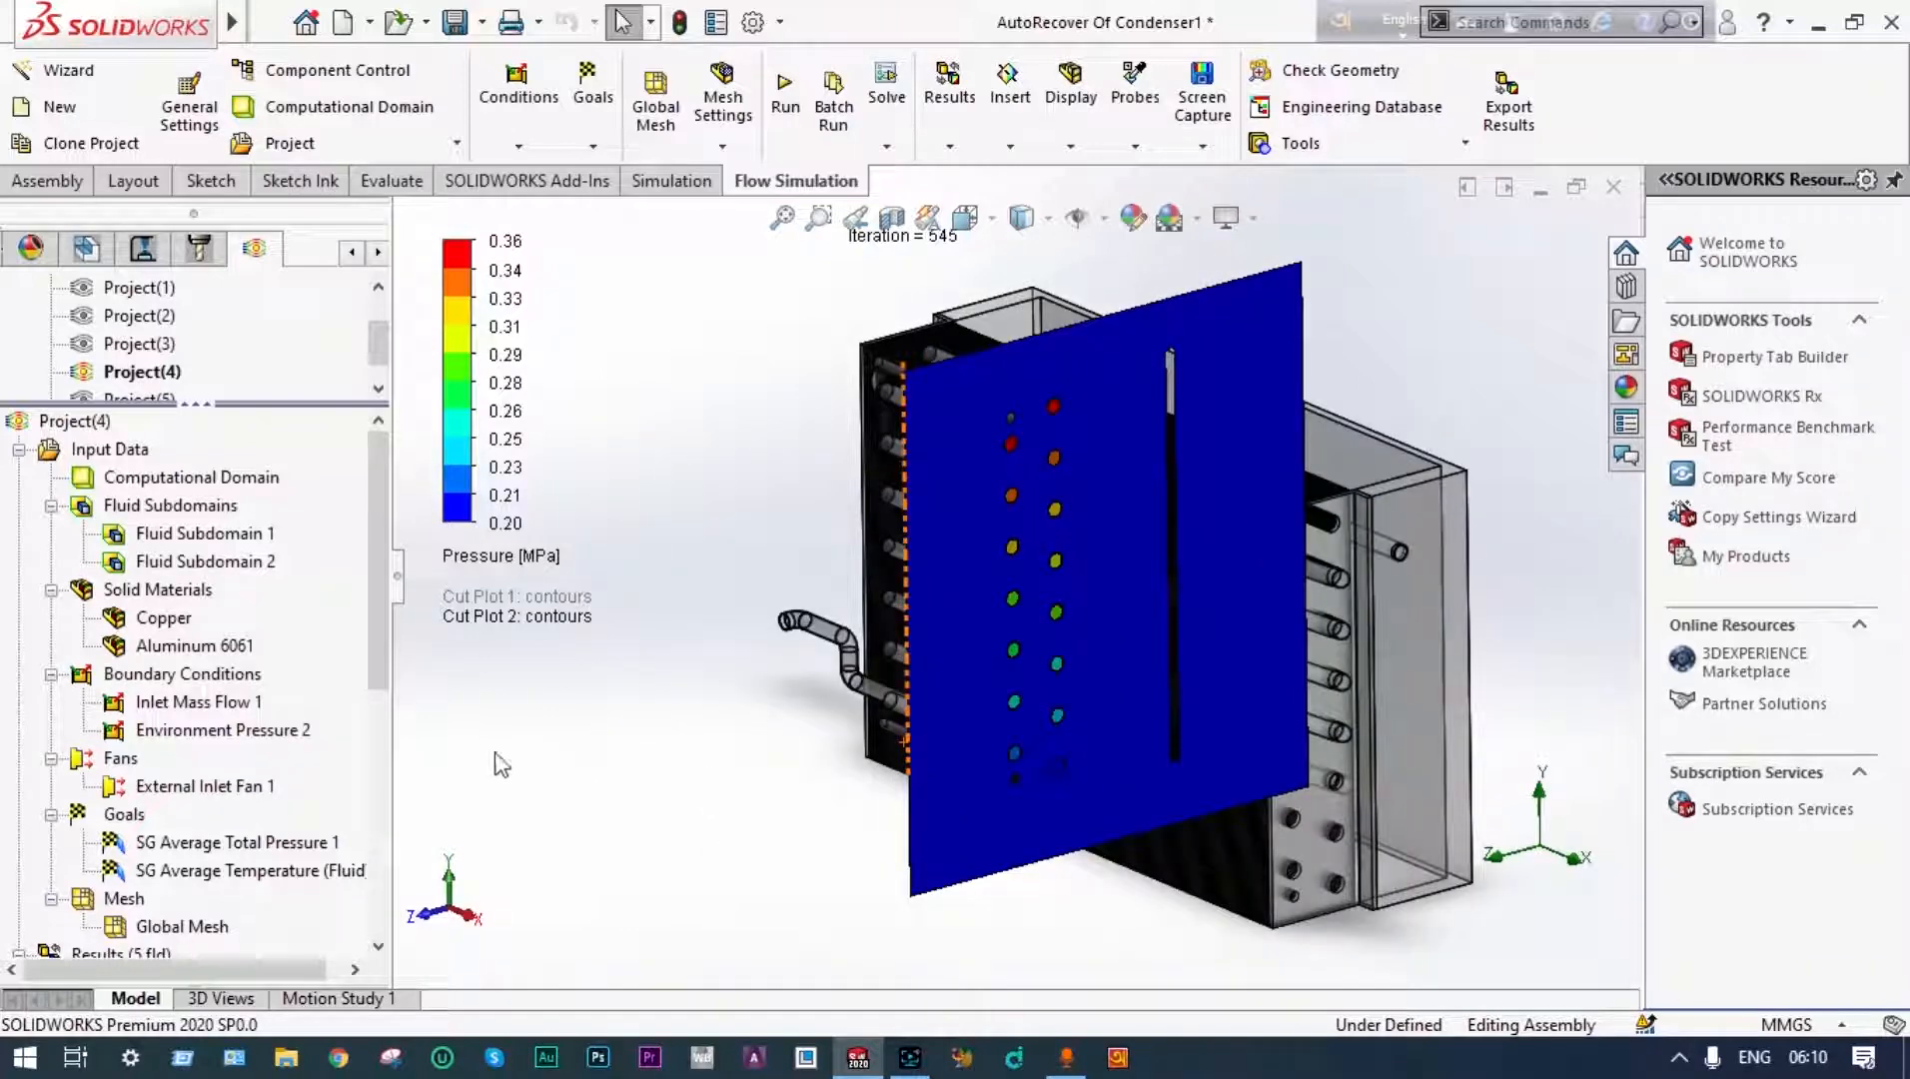
pyautogui.moveTo(373, 626); pyautogui.dragTo(363, 723)
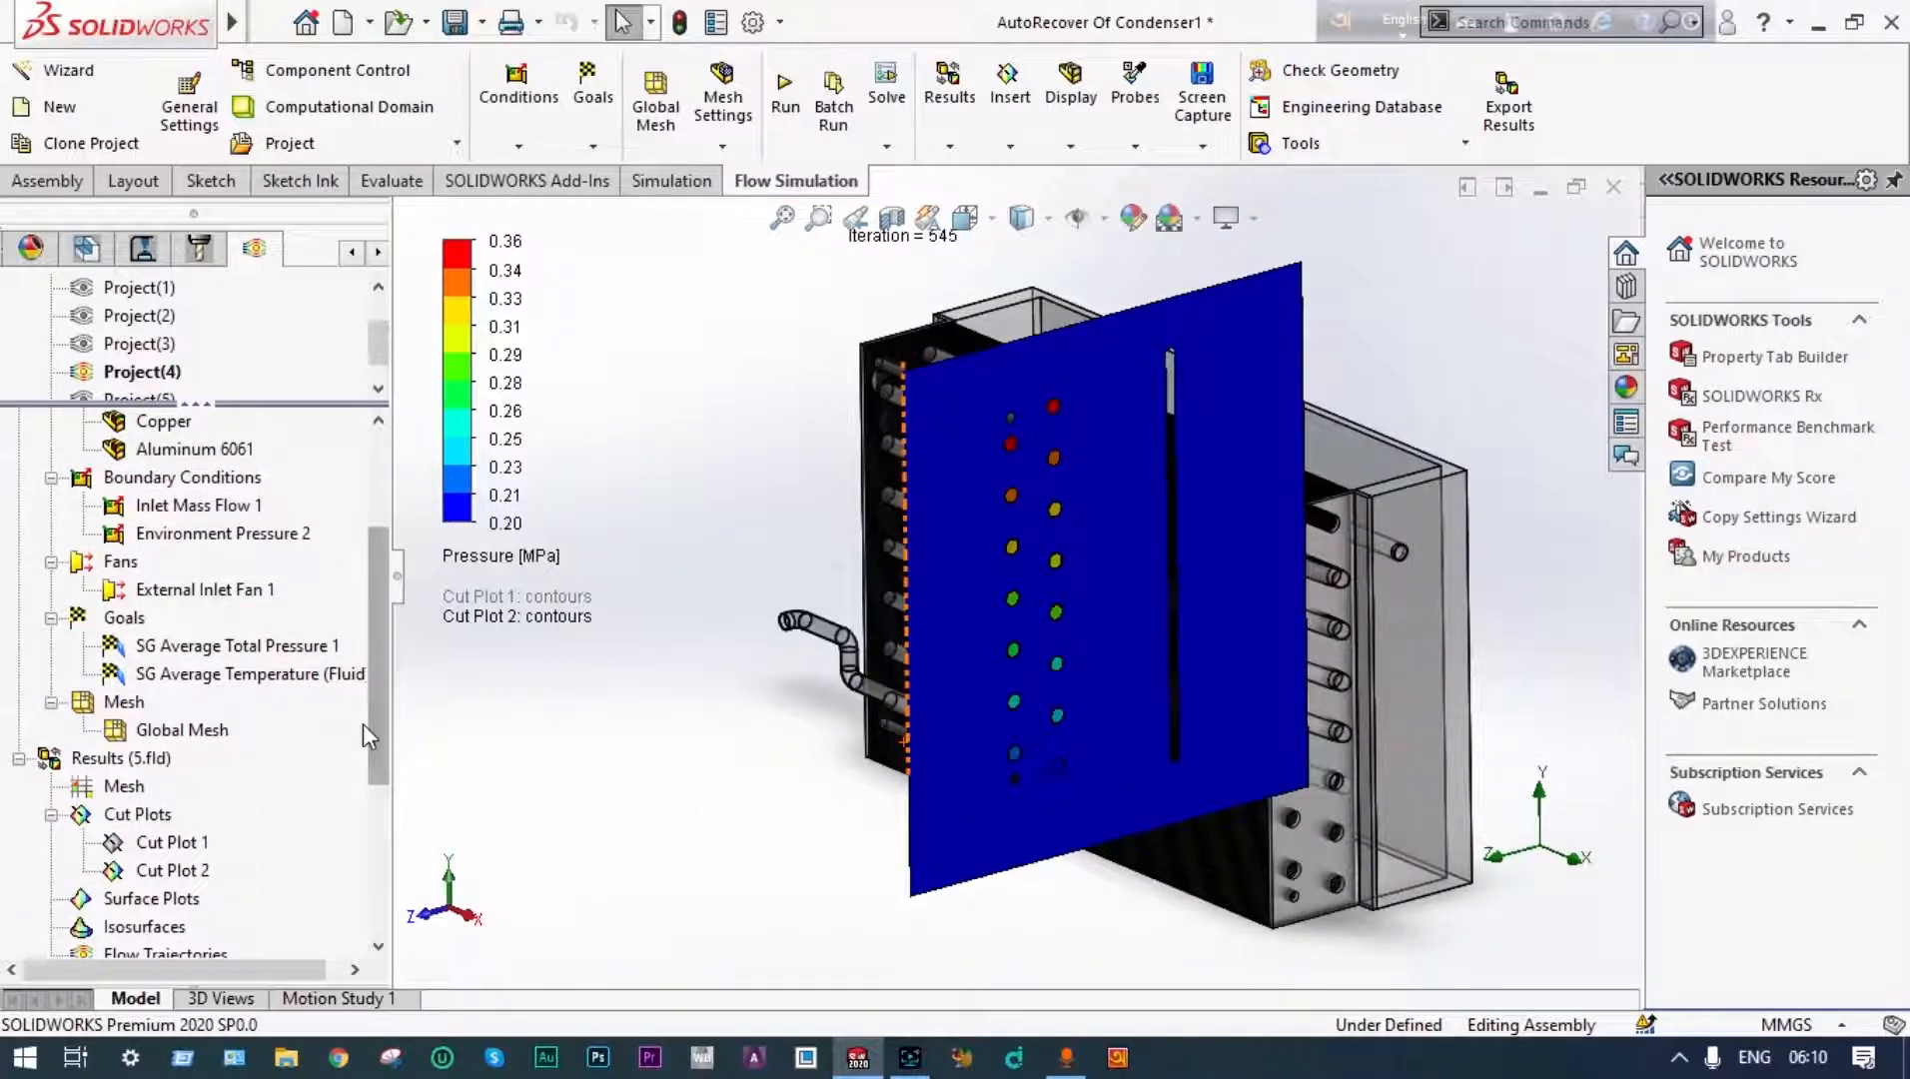
pyautogui.rightClick(203, 876)
pyautogui.click(268, 671)
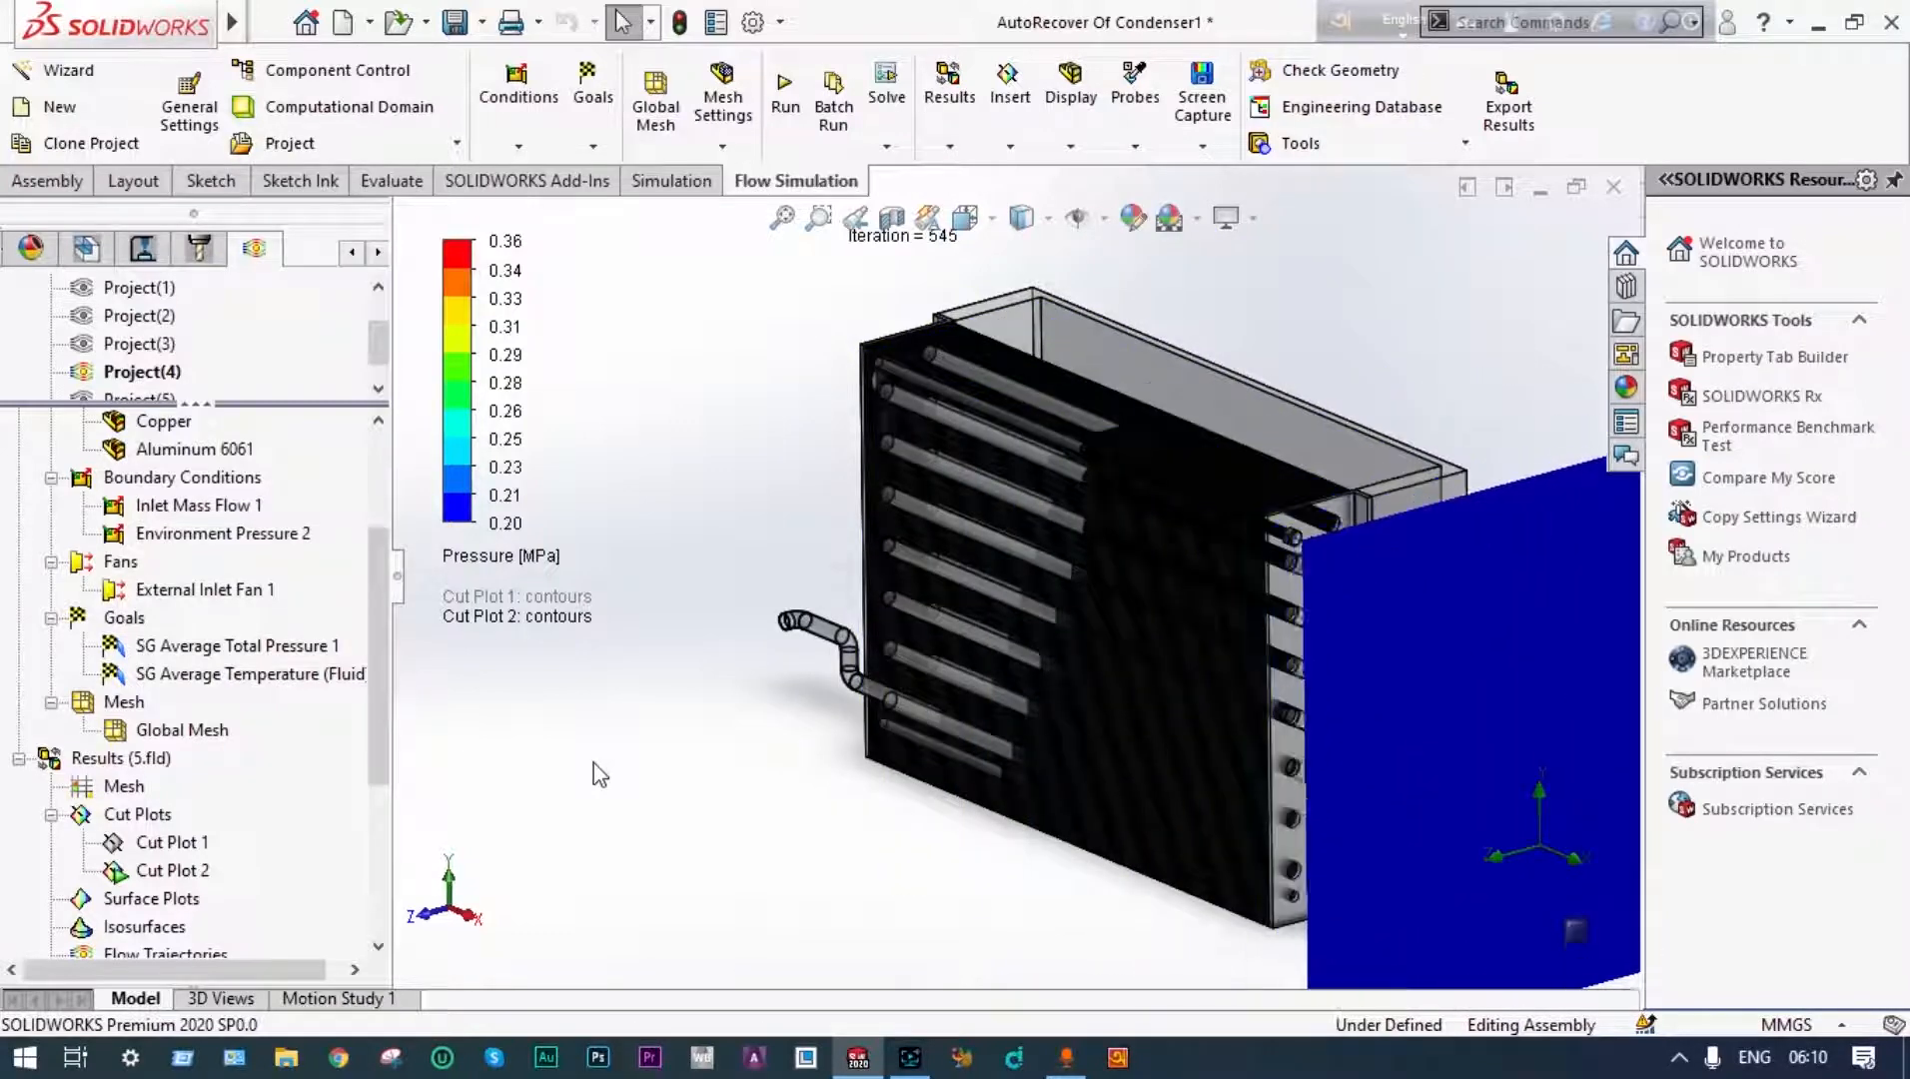
pyautogui.moveTo(599, 774); pyautogui.dragTo(609, 771, button='middle')
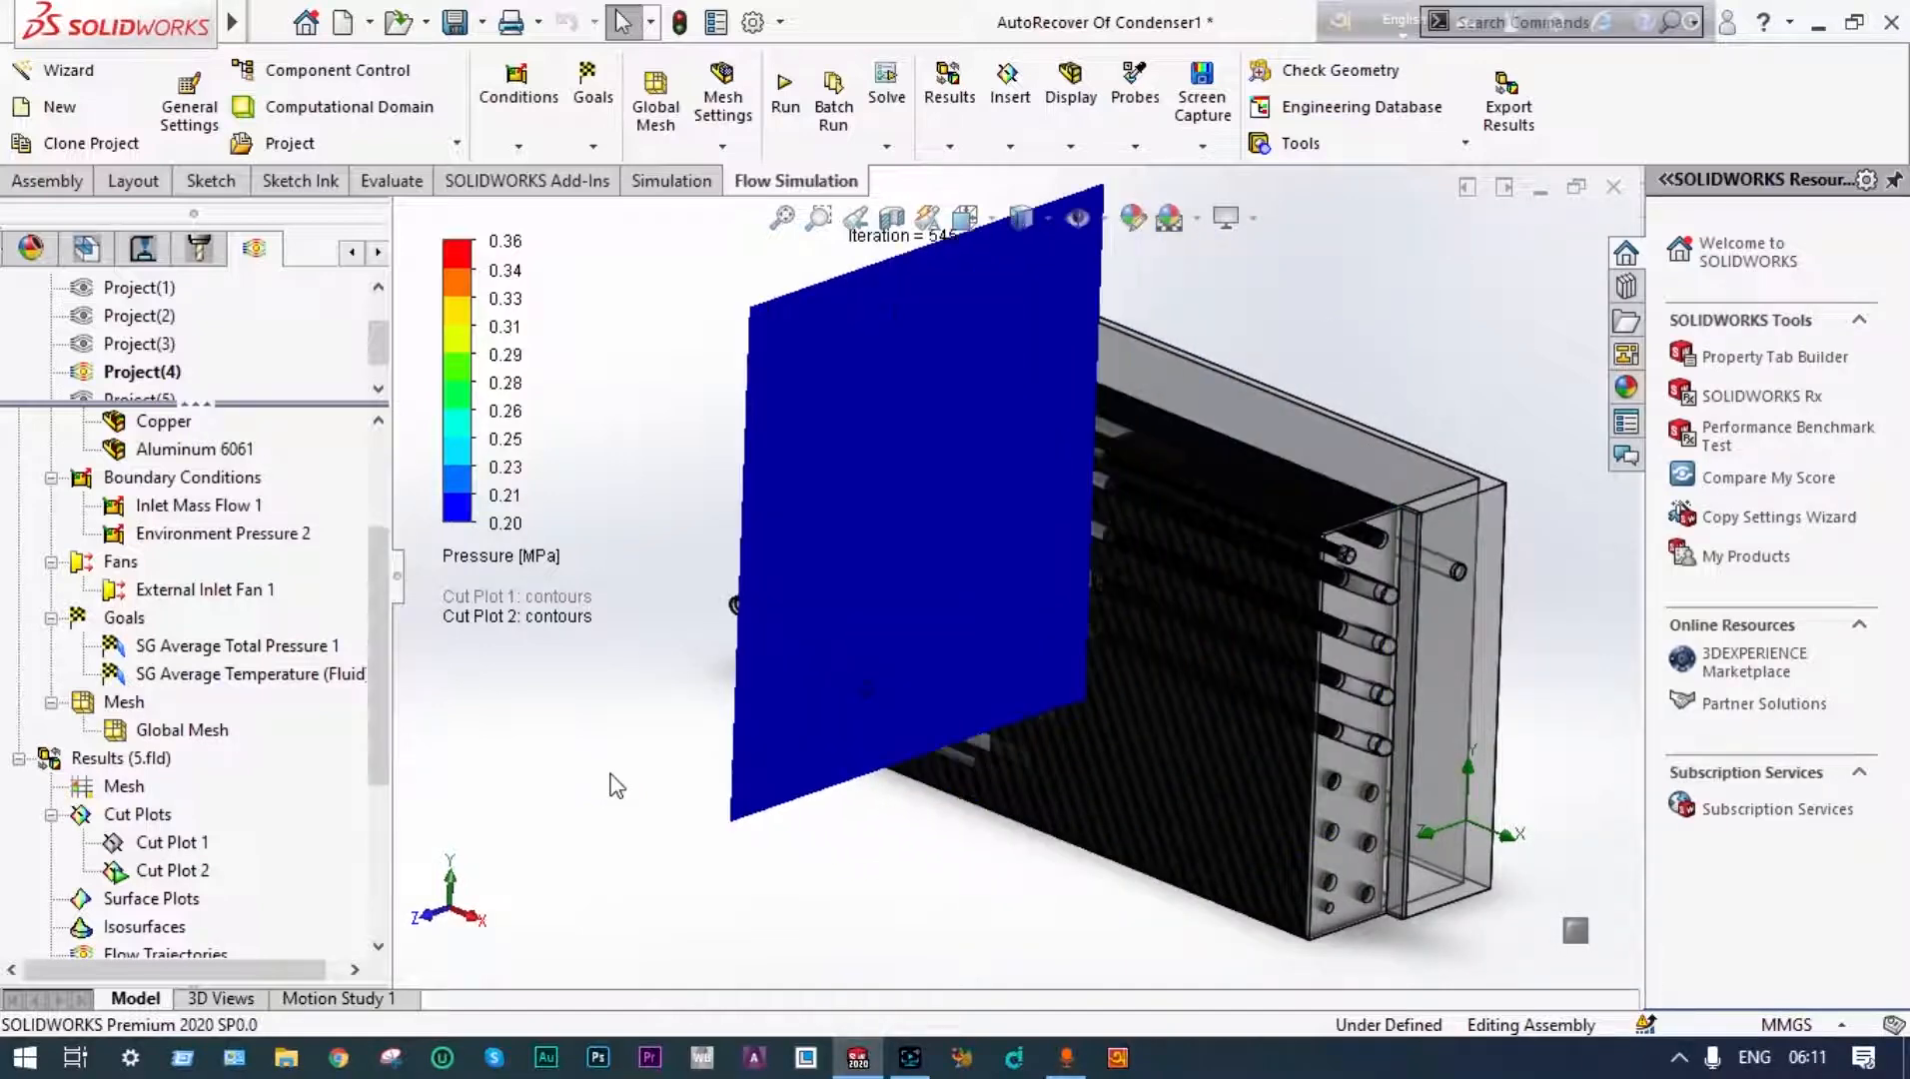
# Clear and hide the Right Plane pressure cut plot to show only the condenser model
pyautogui.moveTo(380, 748); pyautogui.dragTo(383, 827)
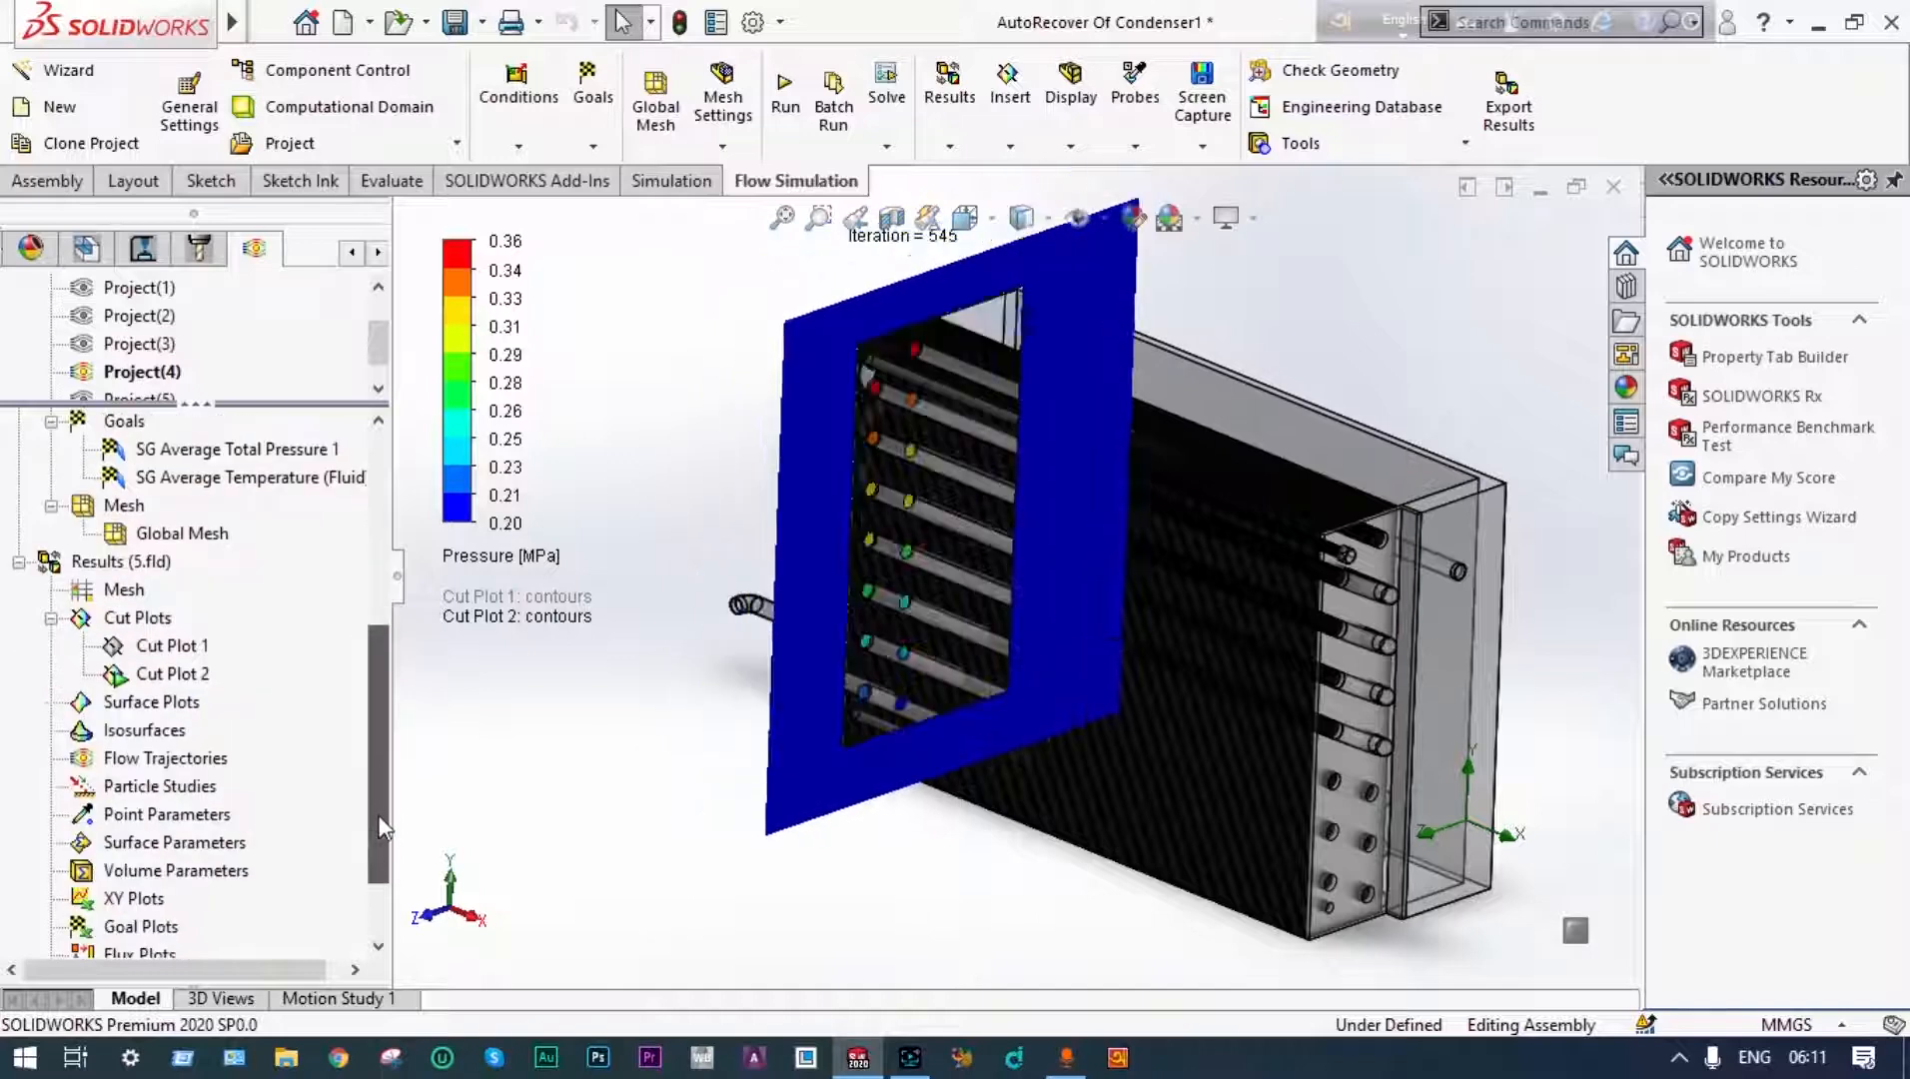
pyautogui.click(193, 680)
pyautogui.rightClick(195, 680)
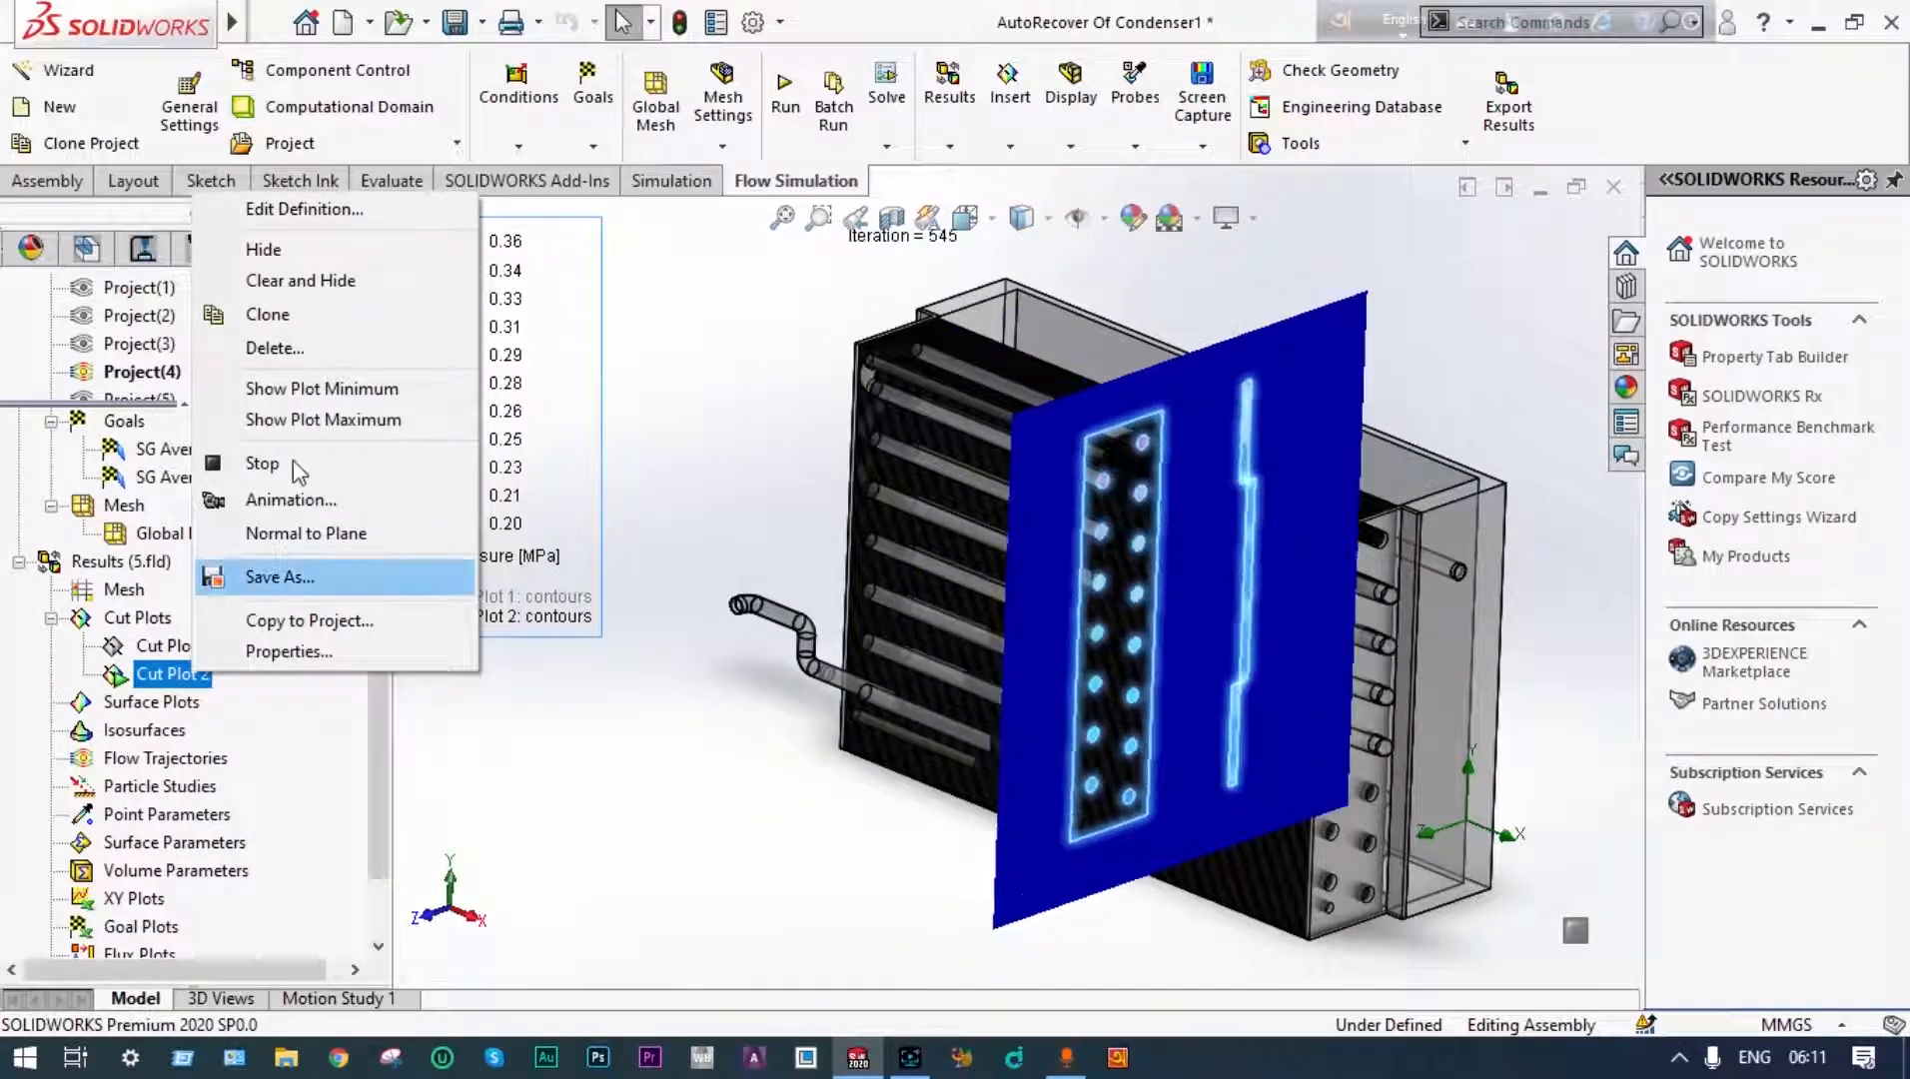
pyautogui.click(282, 282)
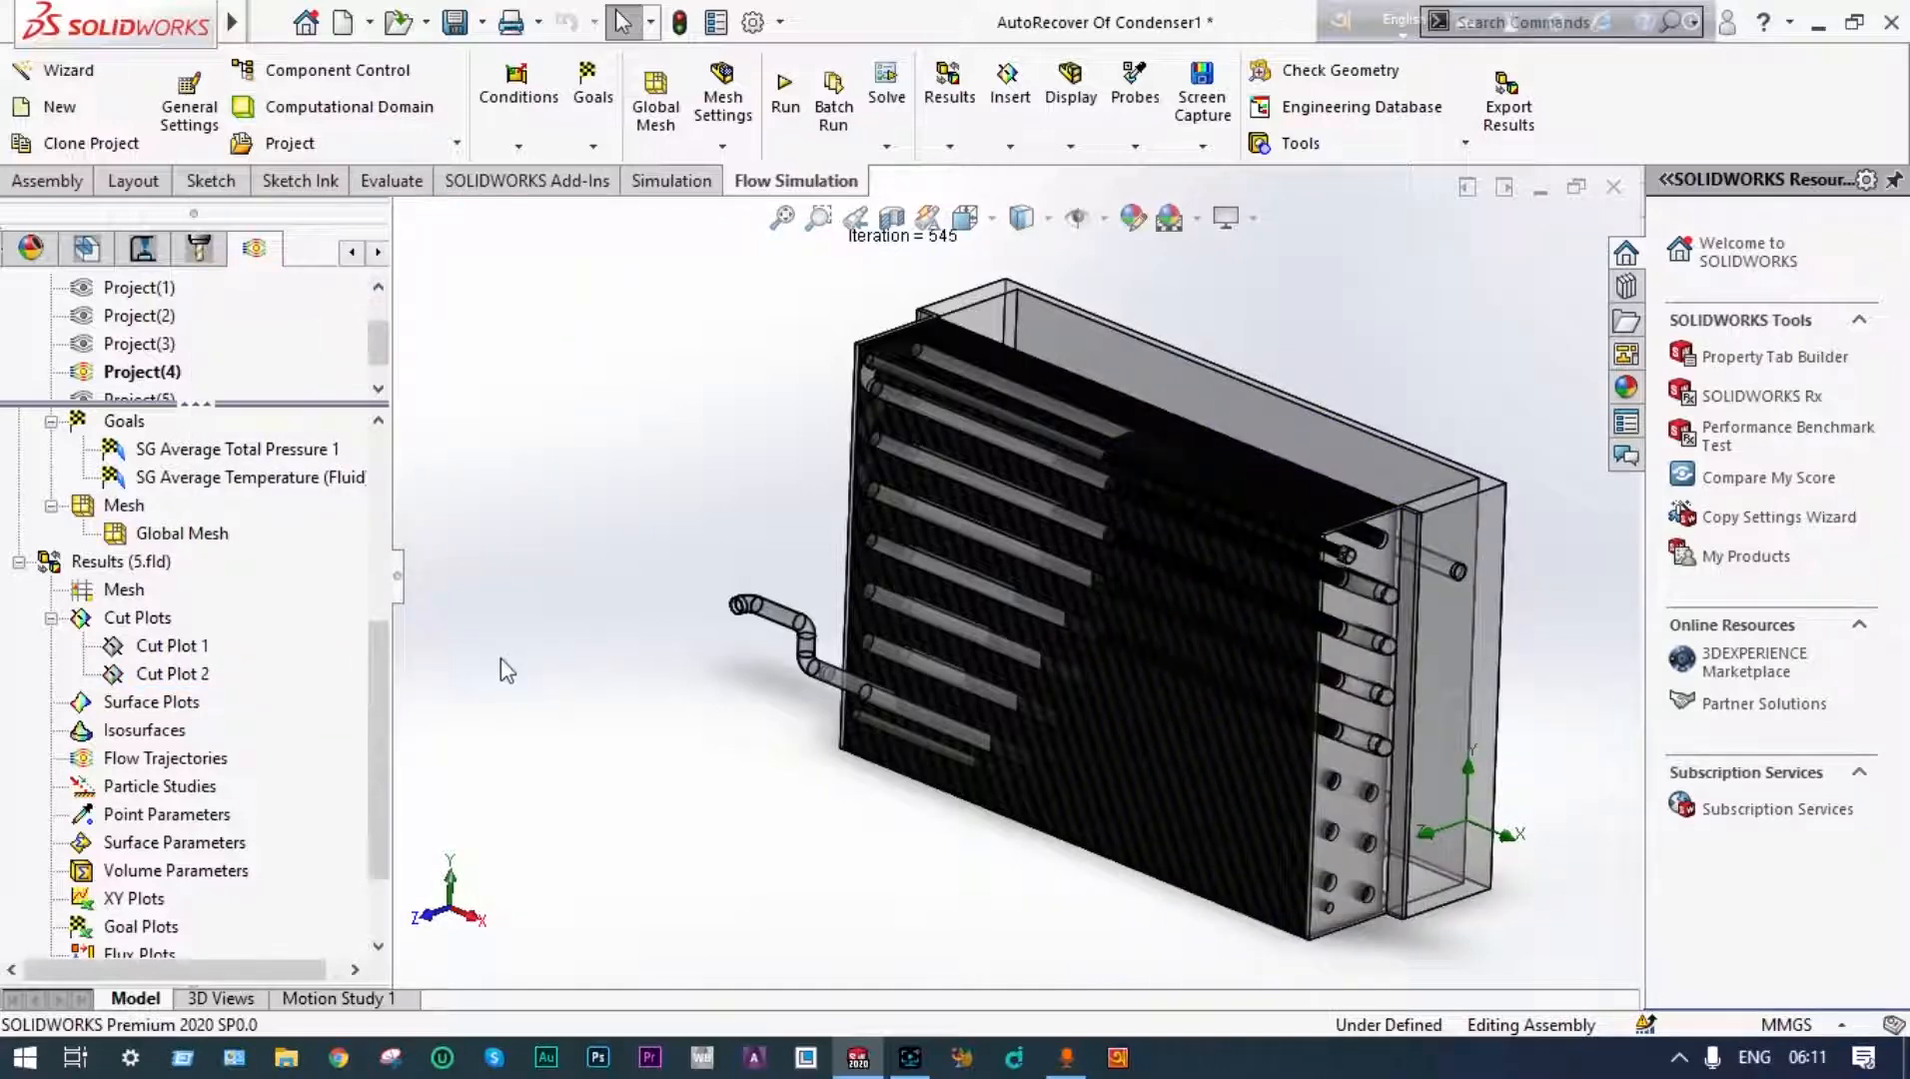
pyautogui.scroll(3, 506, 670)
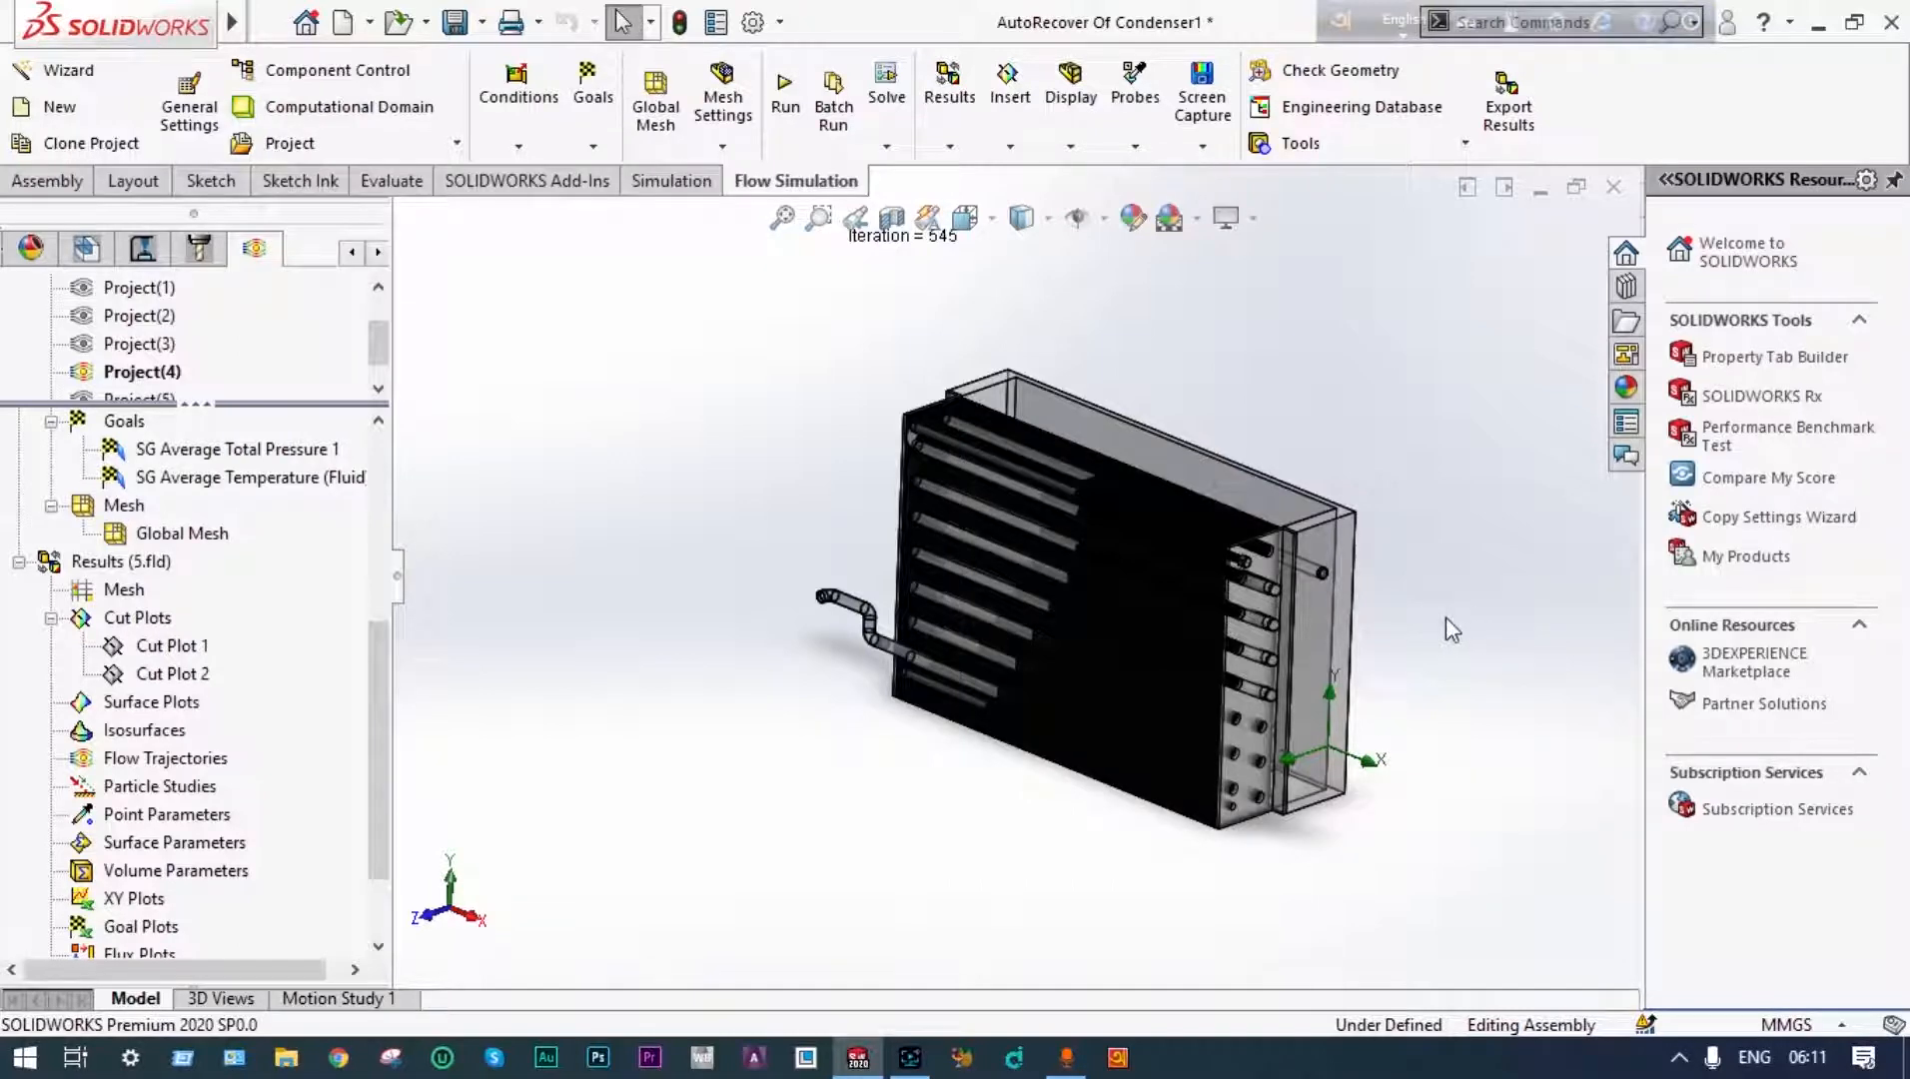
pyautogui.scroll(-3, 1534, 605)
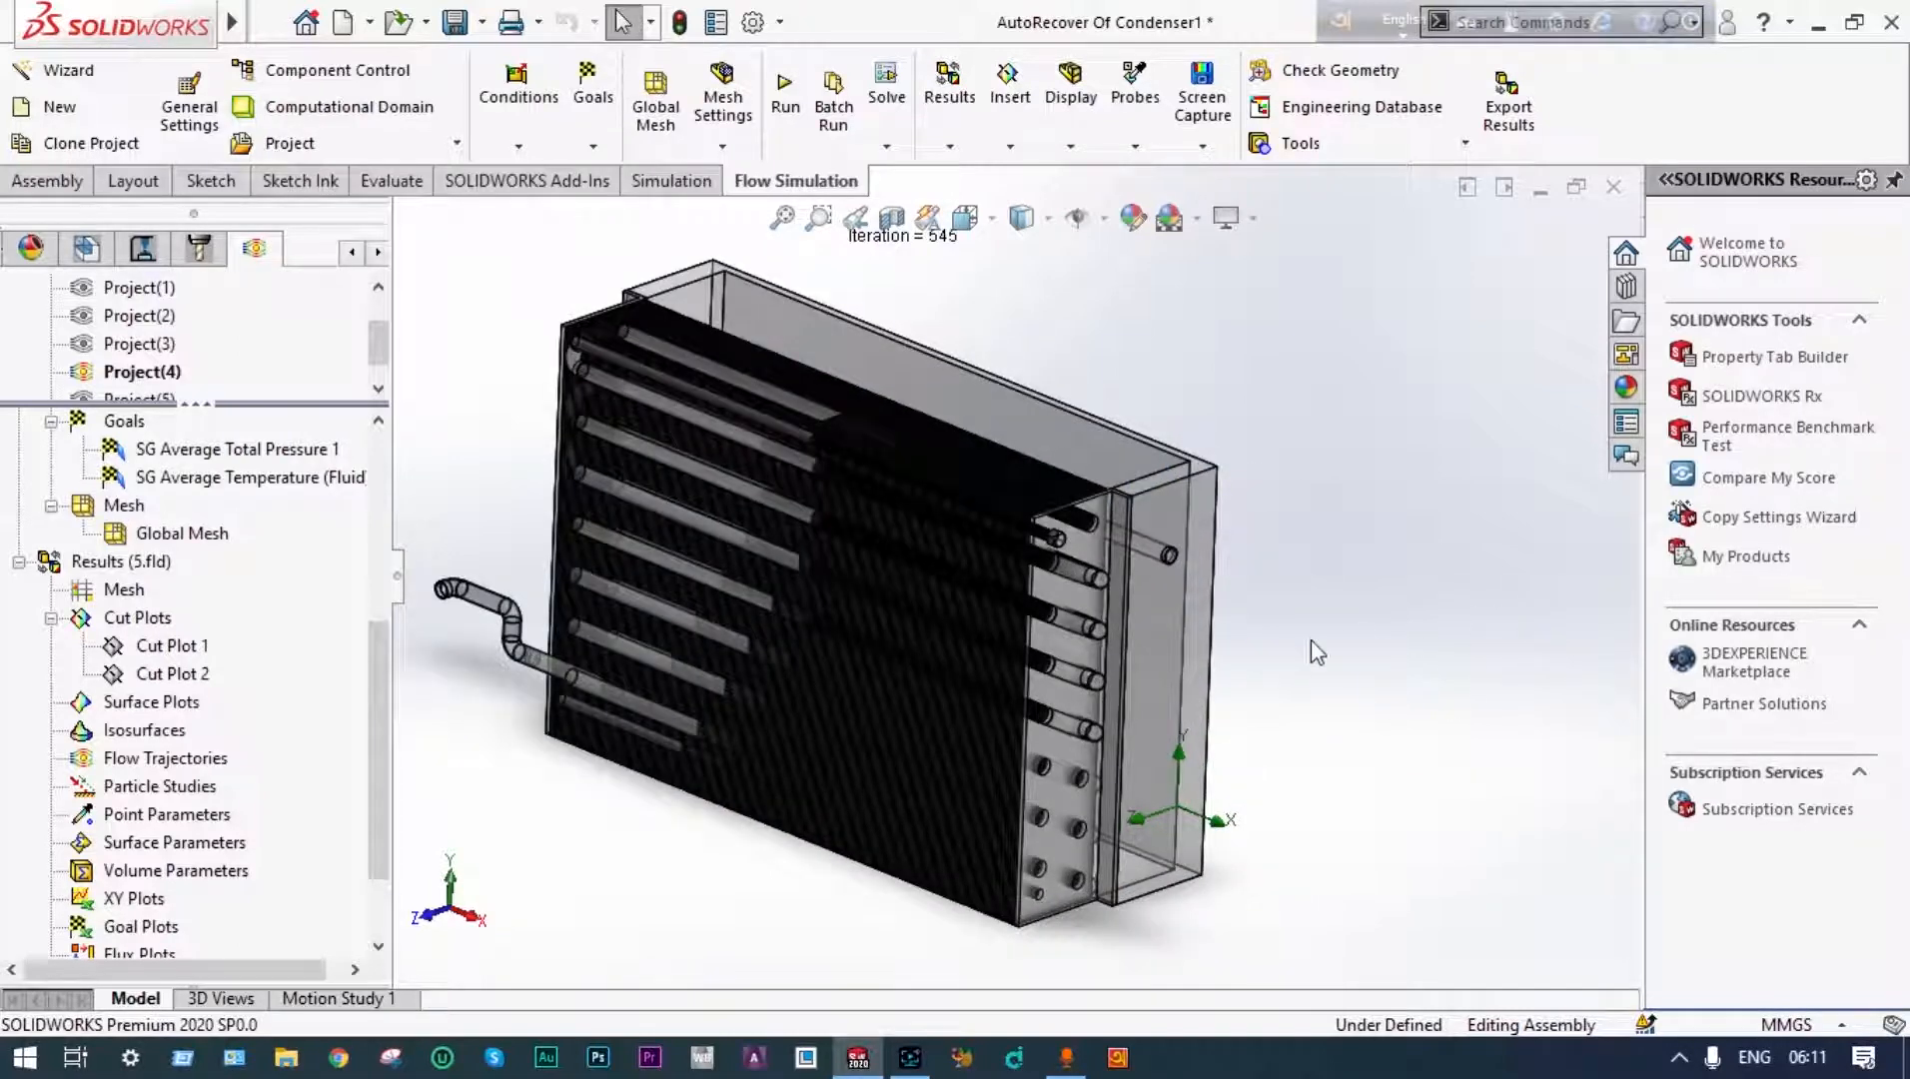
# Create flow trajectories from the inner face of LID2 with 60 points, drawn as Arrows and coloured by Temperature (Fluid)
pyautogui.moveTo(1301, 642)
pyautogui.mouseDown(button='middle')
pyautogui.moveTo(1313, 623)
pyautogui.moveTo(1293, 645)
pyautogui.mouseUp(button='middle')
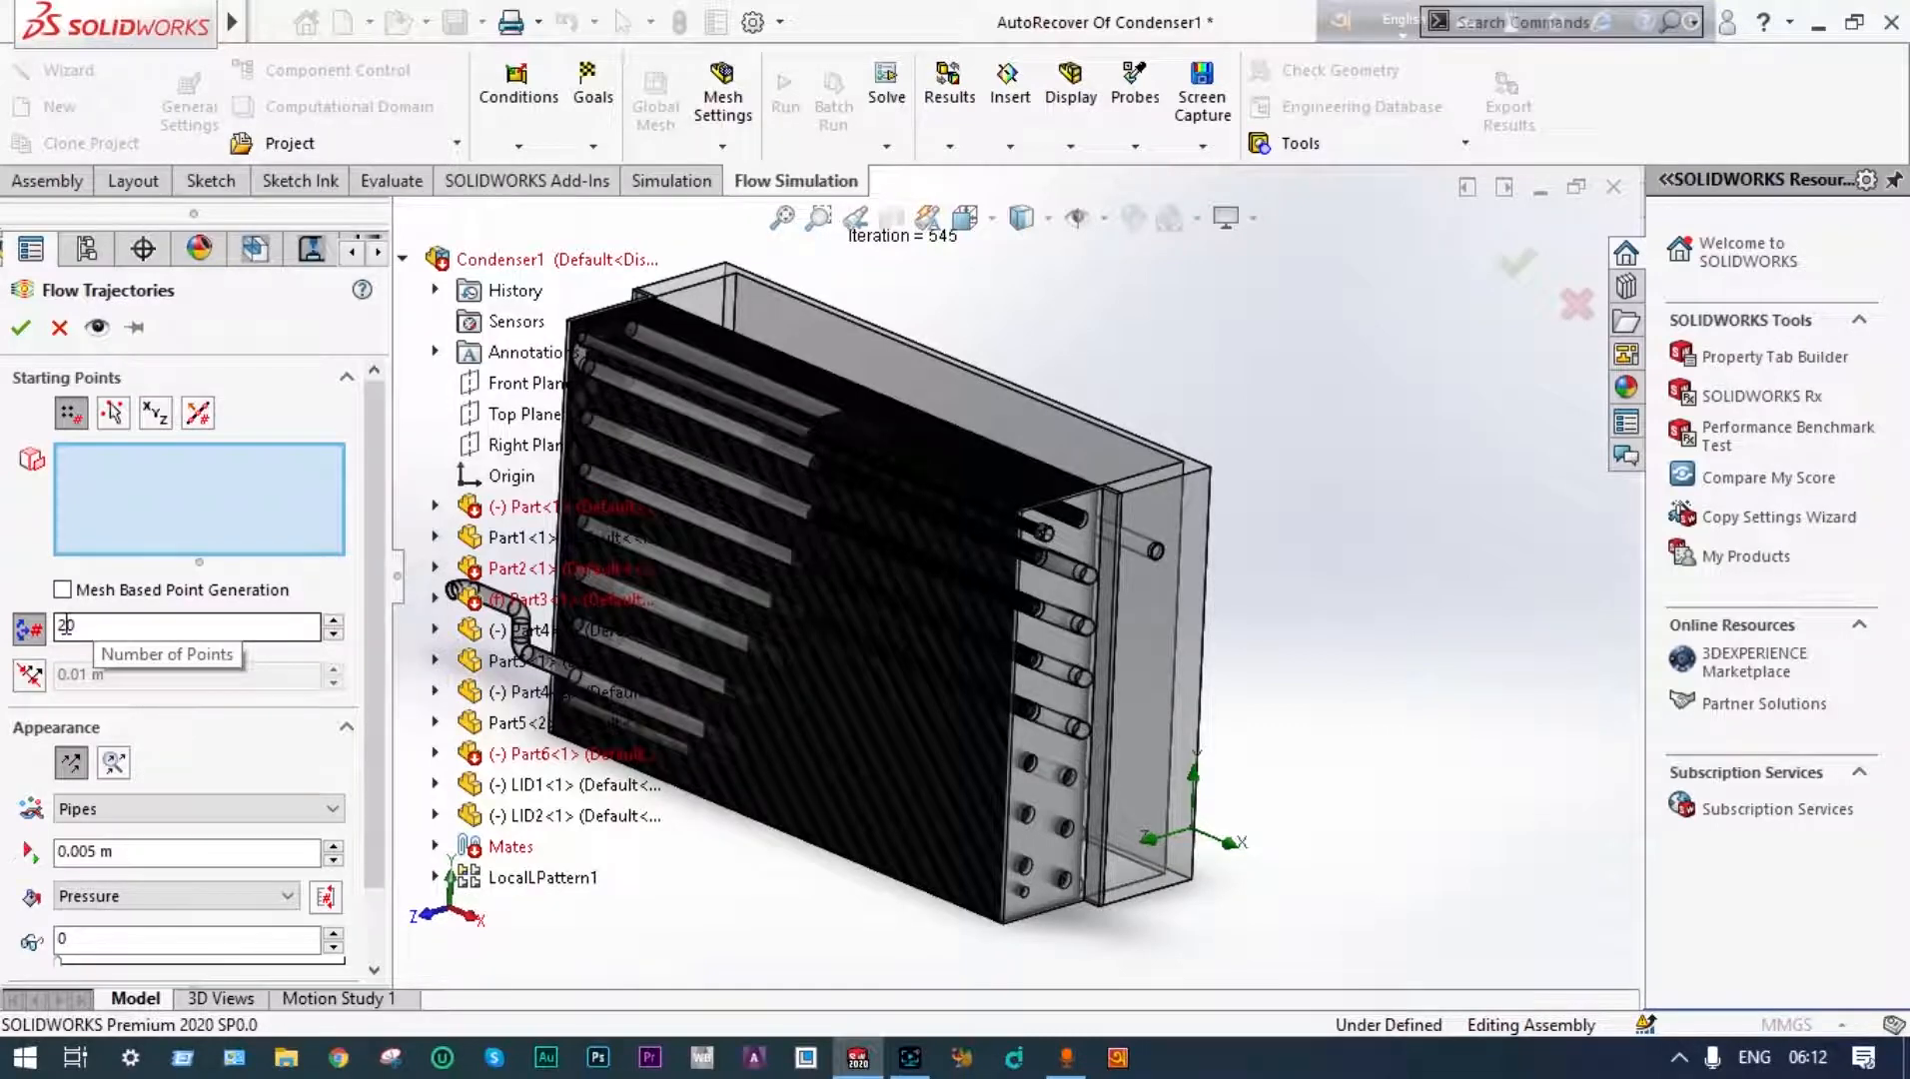
pyautogui.click(67, 628)
pyautogui.press('BackSpace')
pyautogui.write('6')
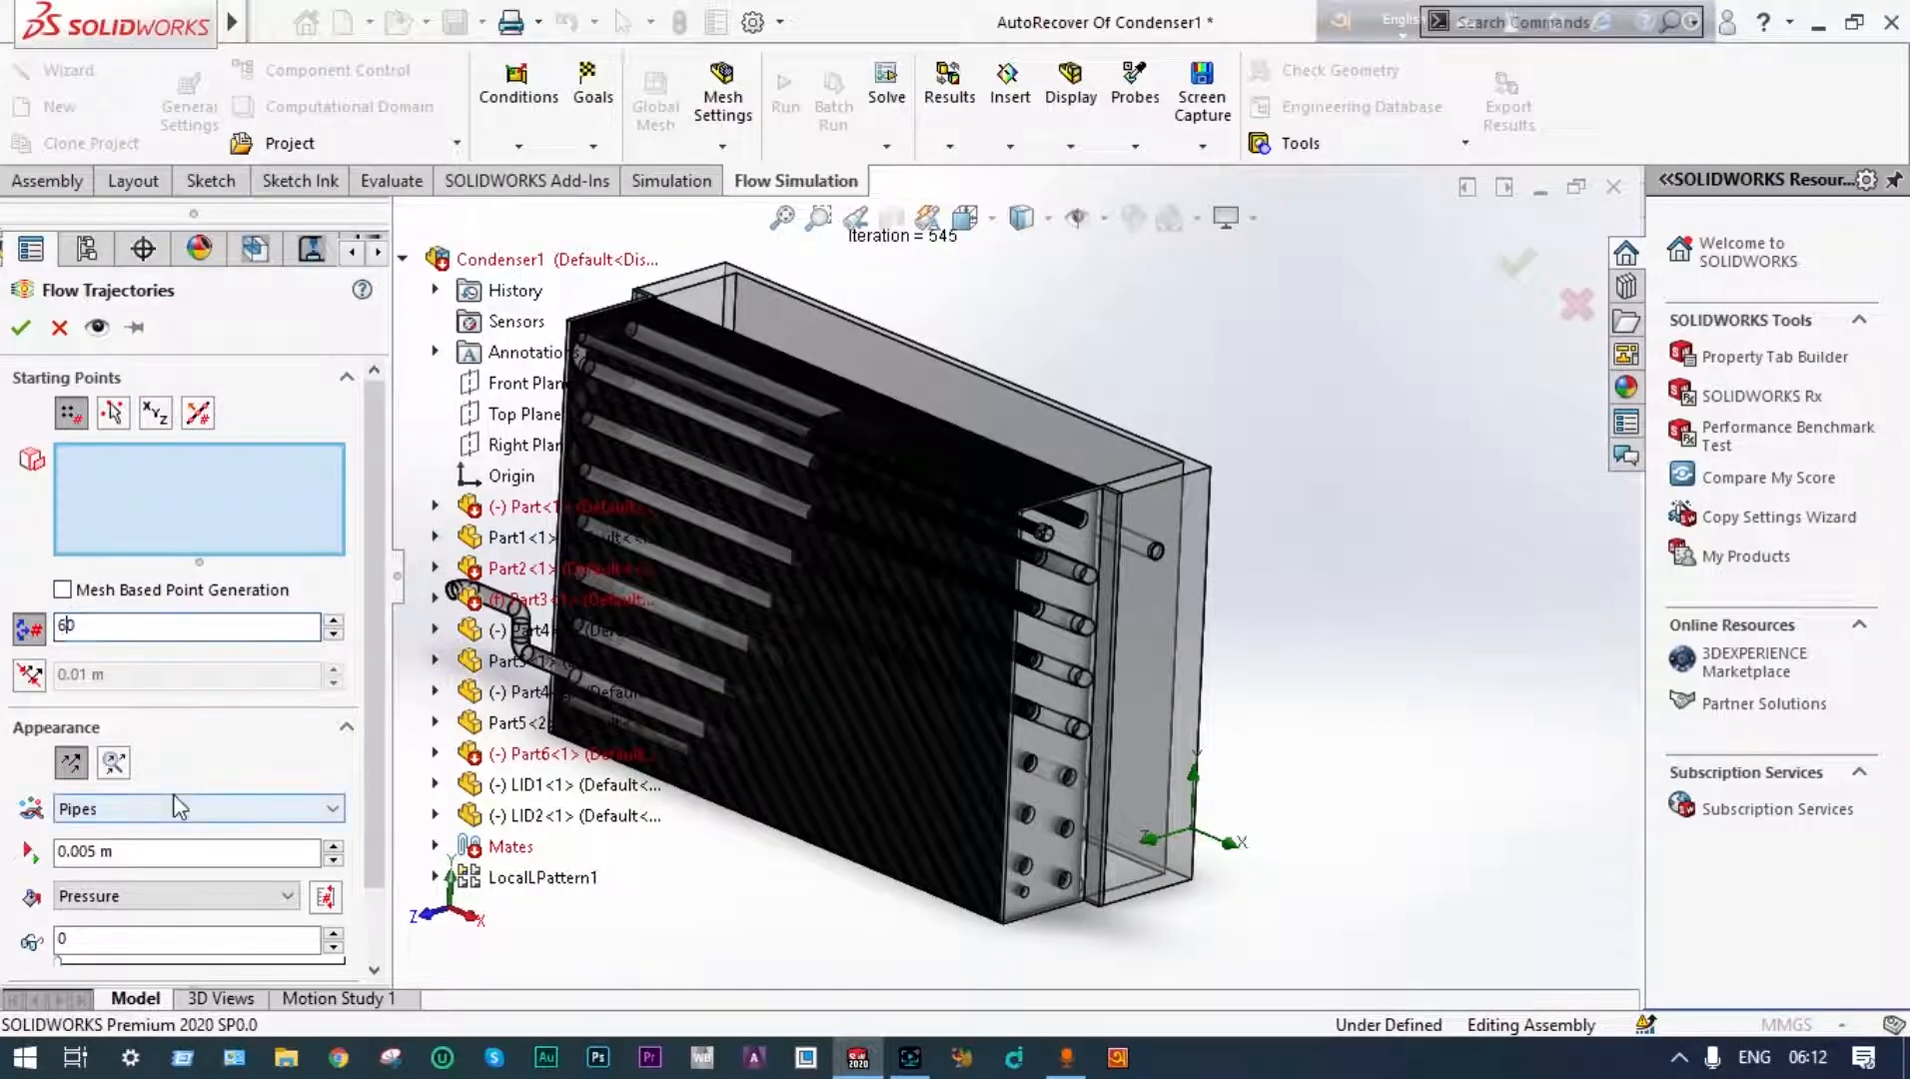
pyautogui.click(331, 812)
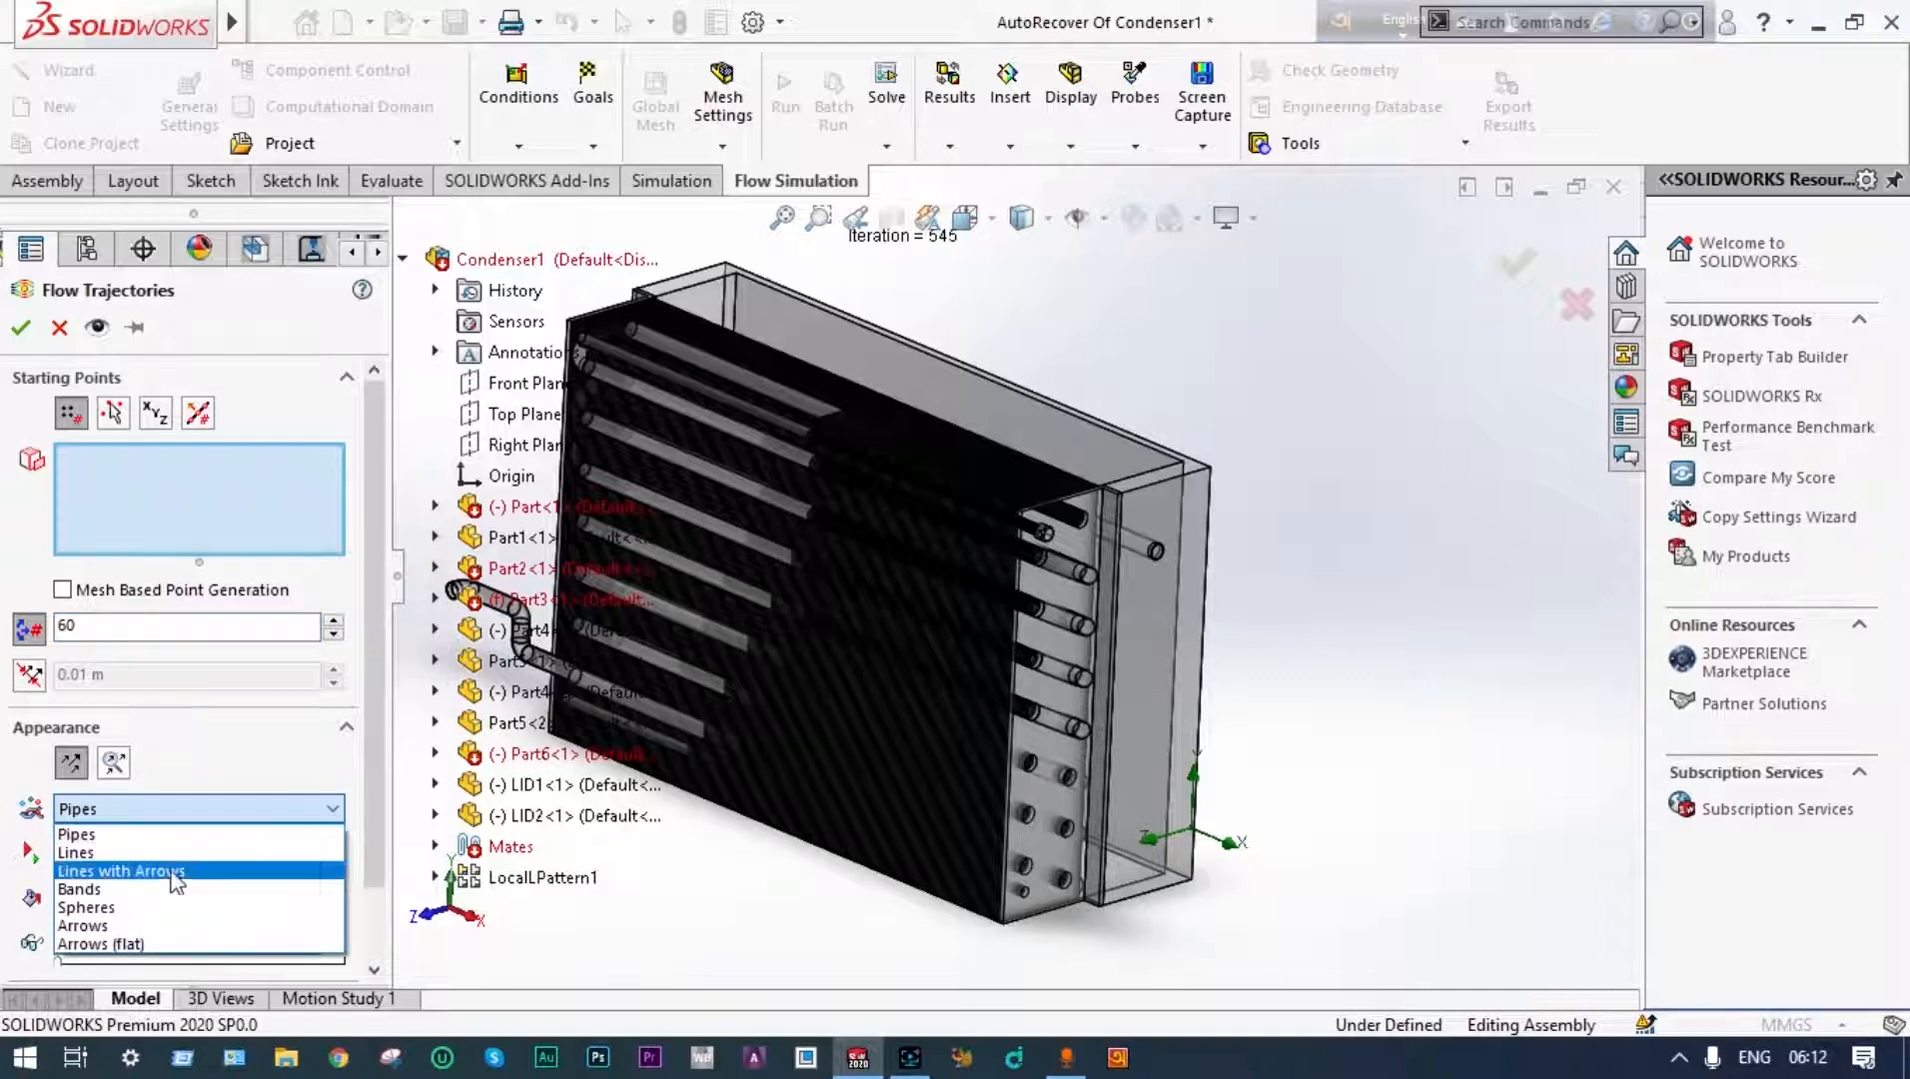
pyautogui.click(85, 925)
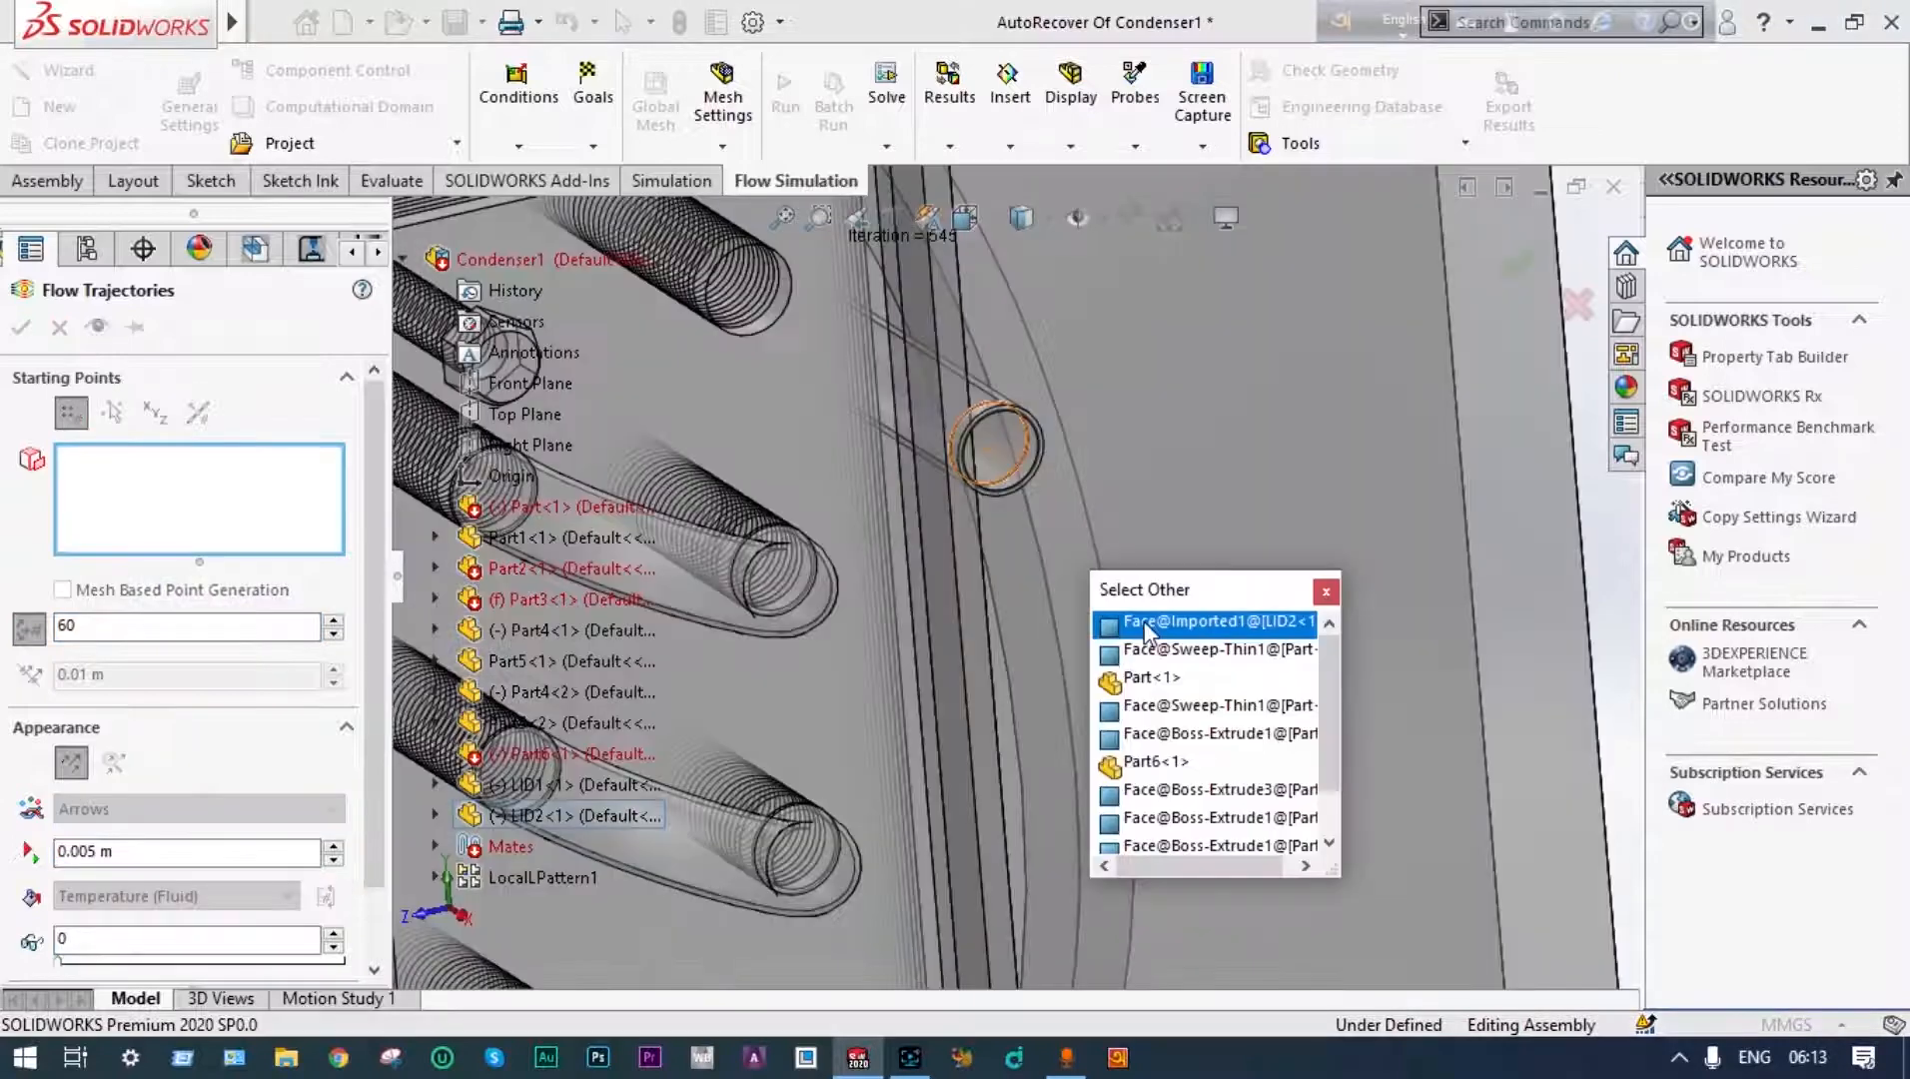
pyautogui.click(1144, 628)
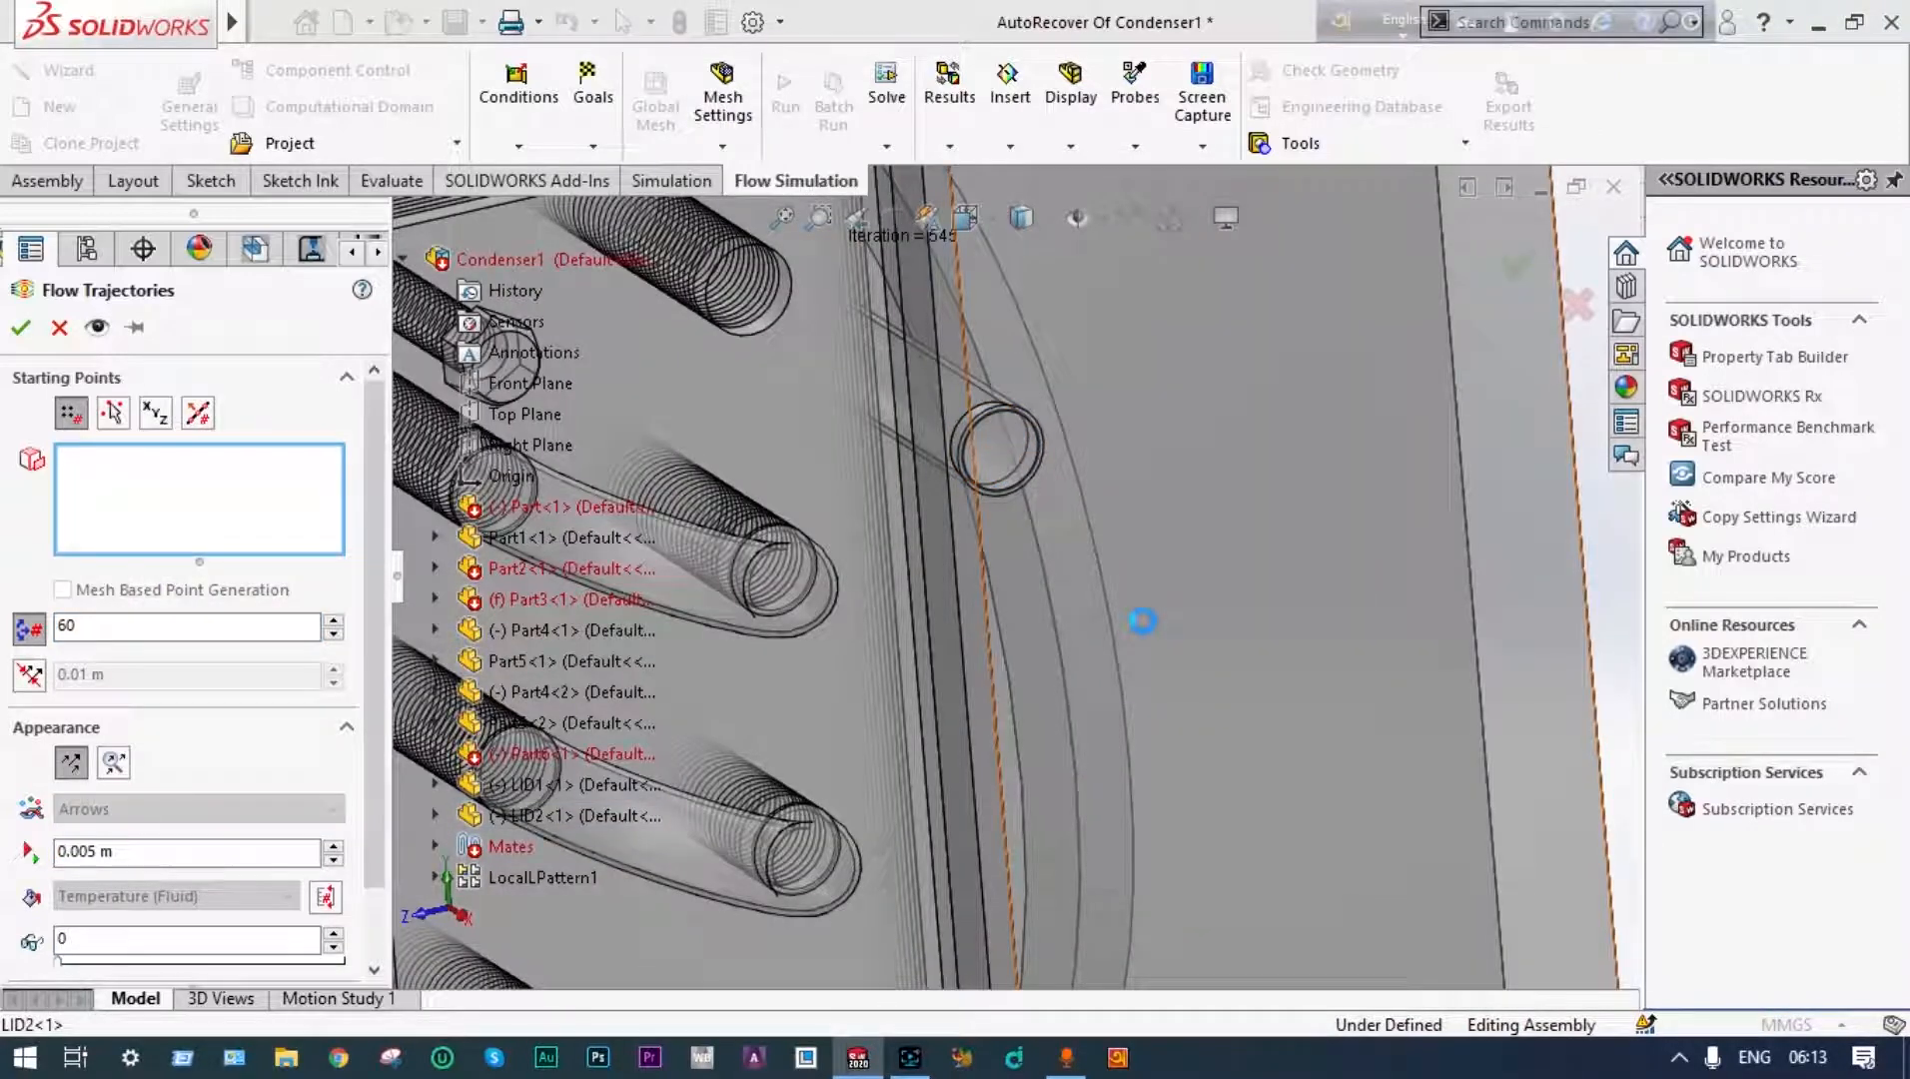
pyautogui.click(21, 327)
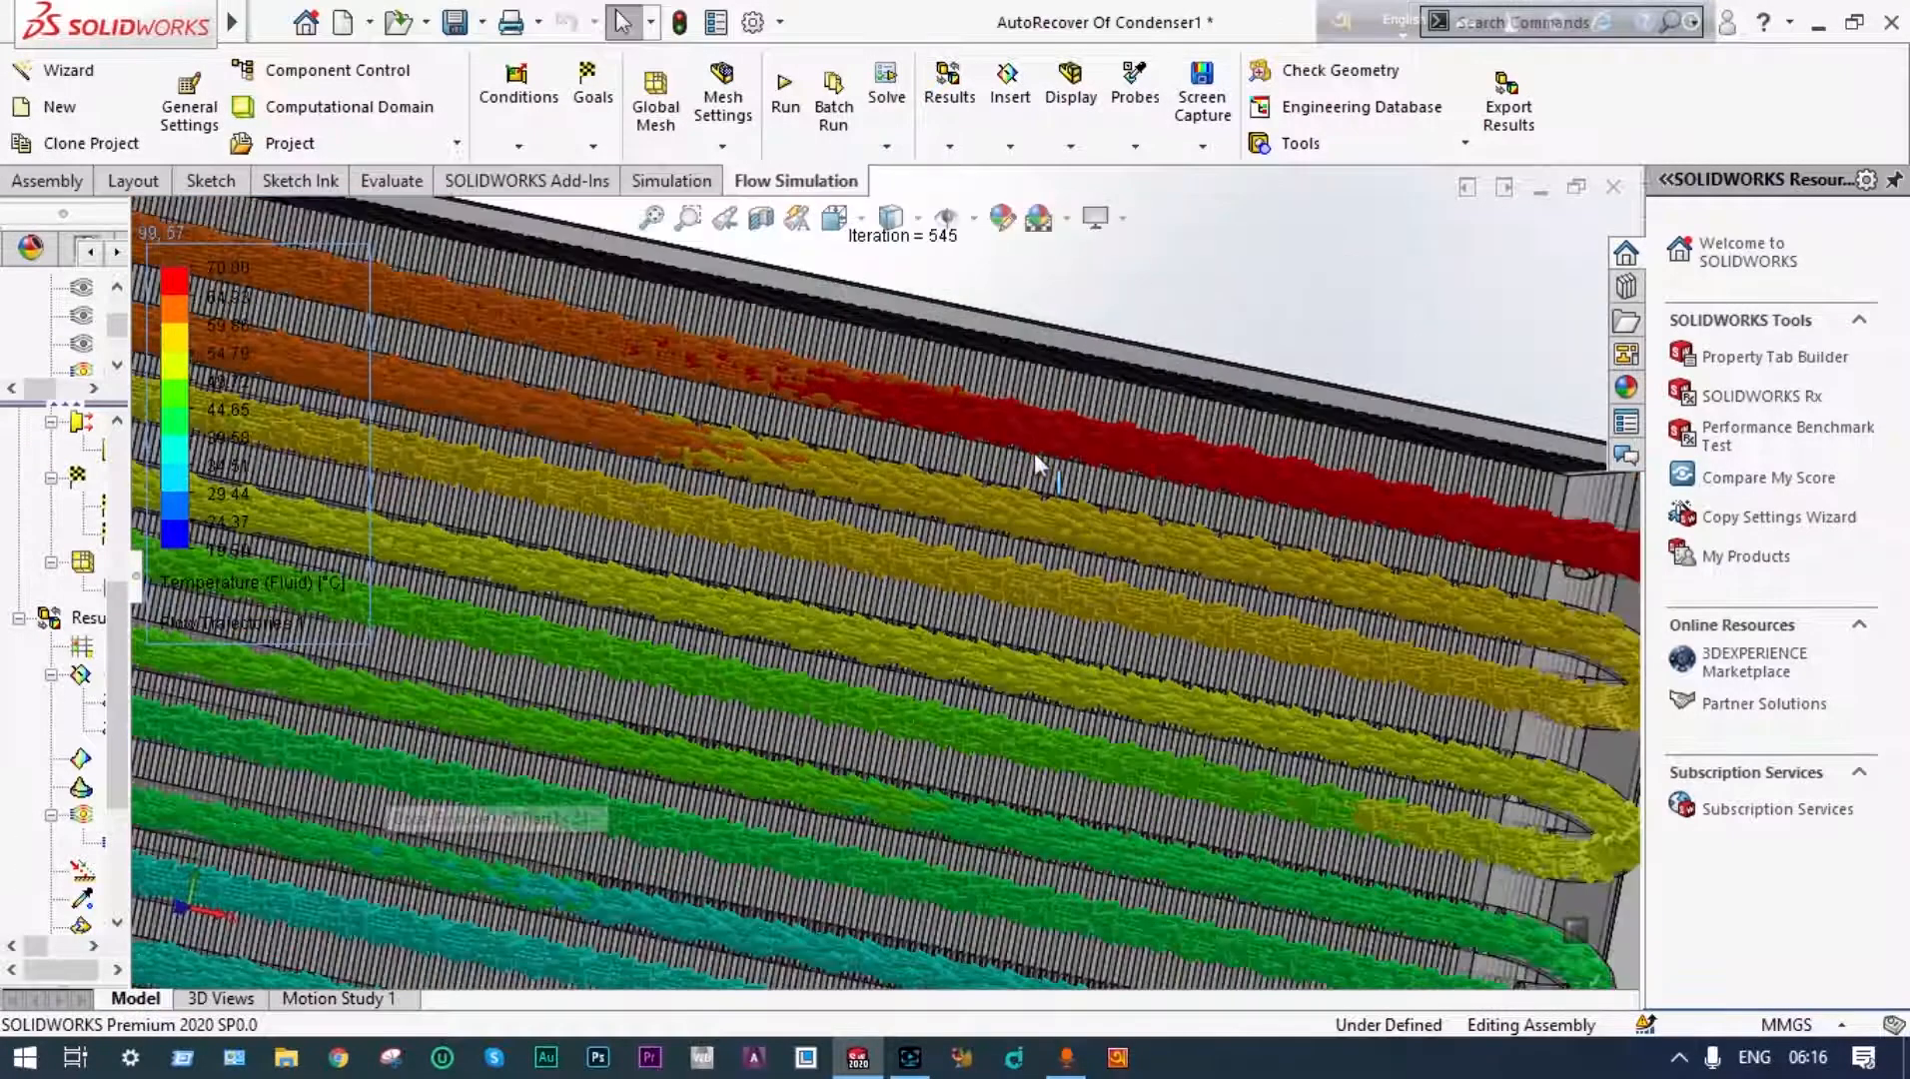
# Play the flow trajectories animation and examine the refrigerant temperature along the coil up close and with the whole condenser in view
pyautogui.scroll(5, 1034, 452)
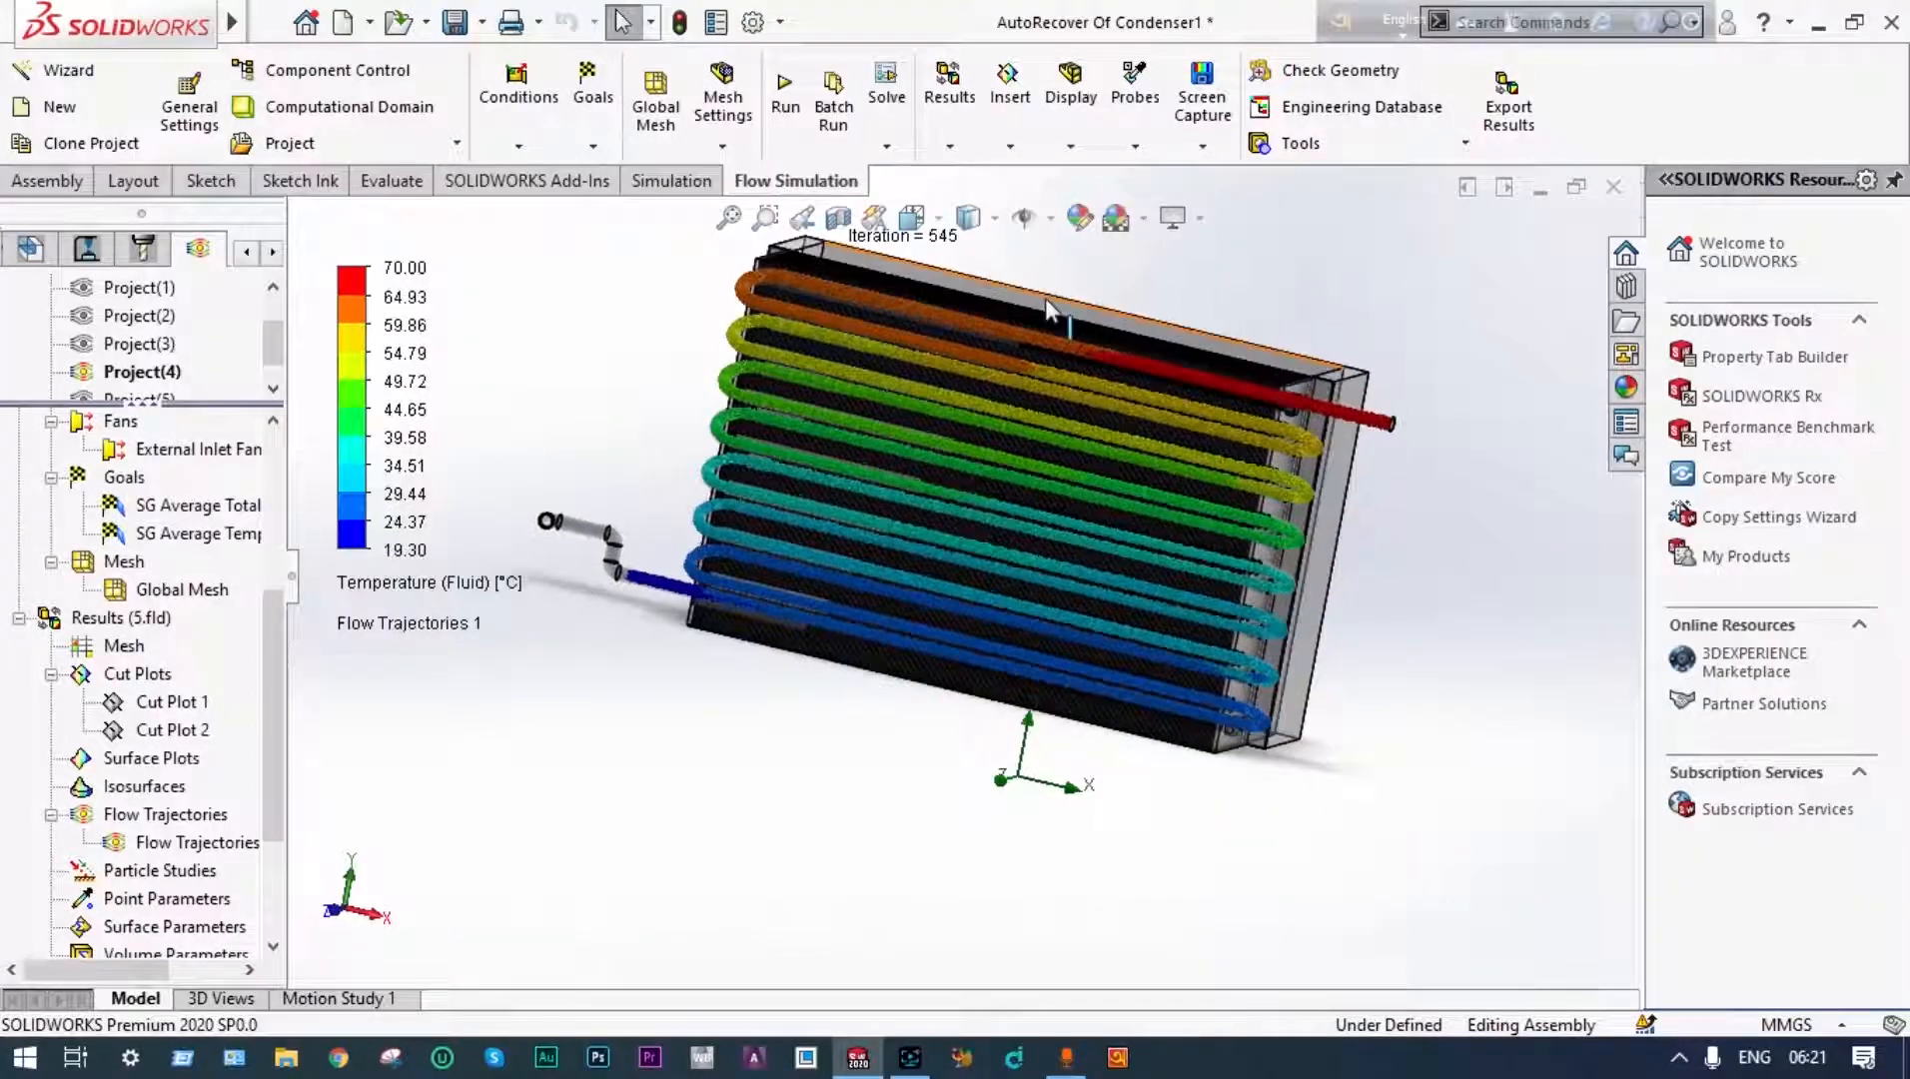
pyautogui.scroll(-2, 1044, 297)
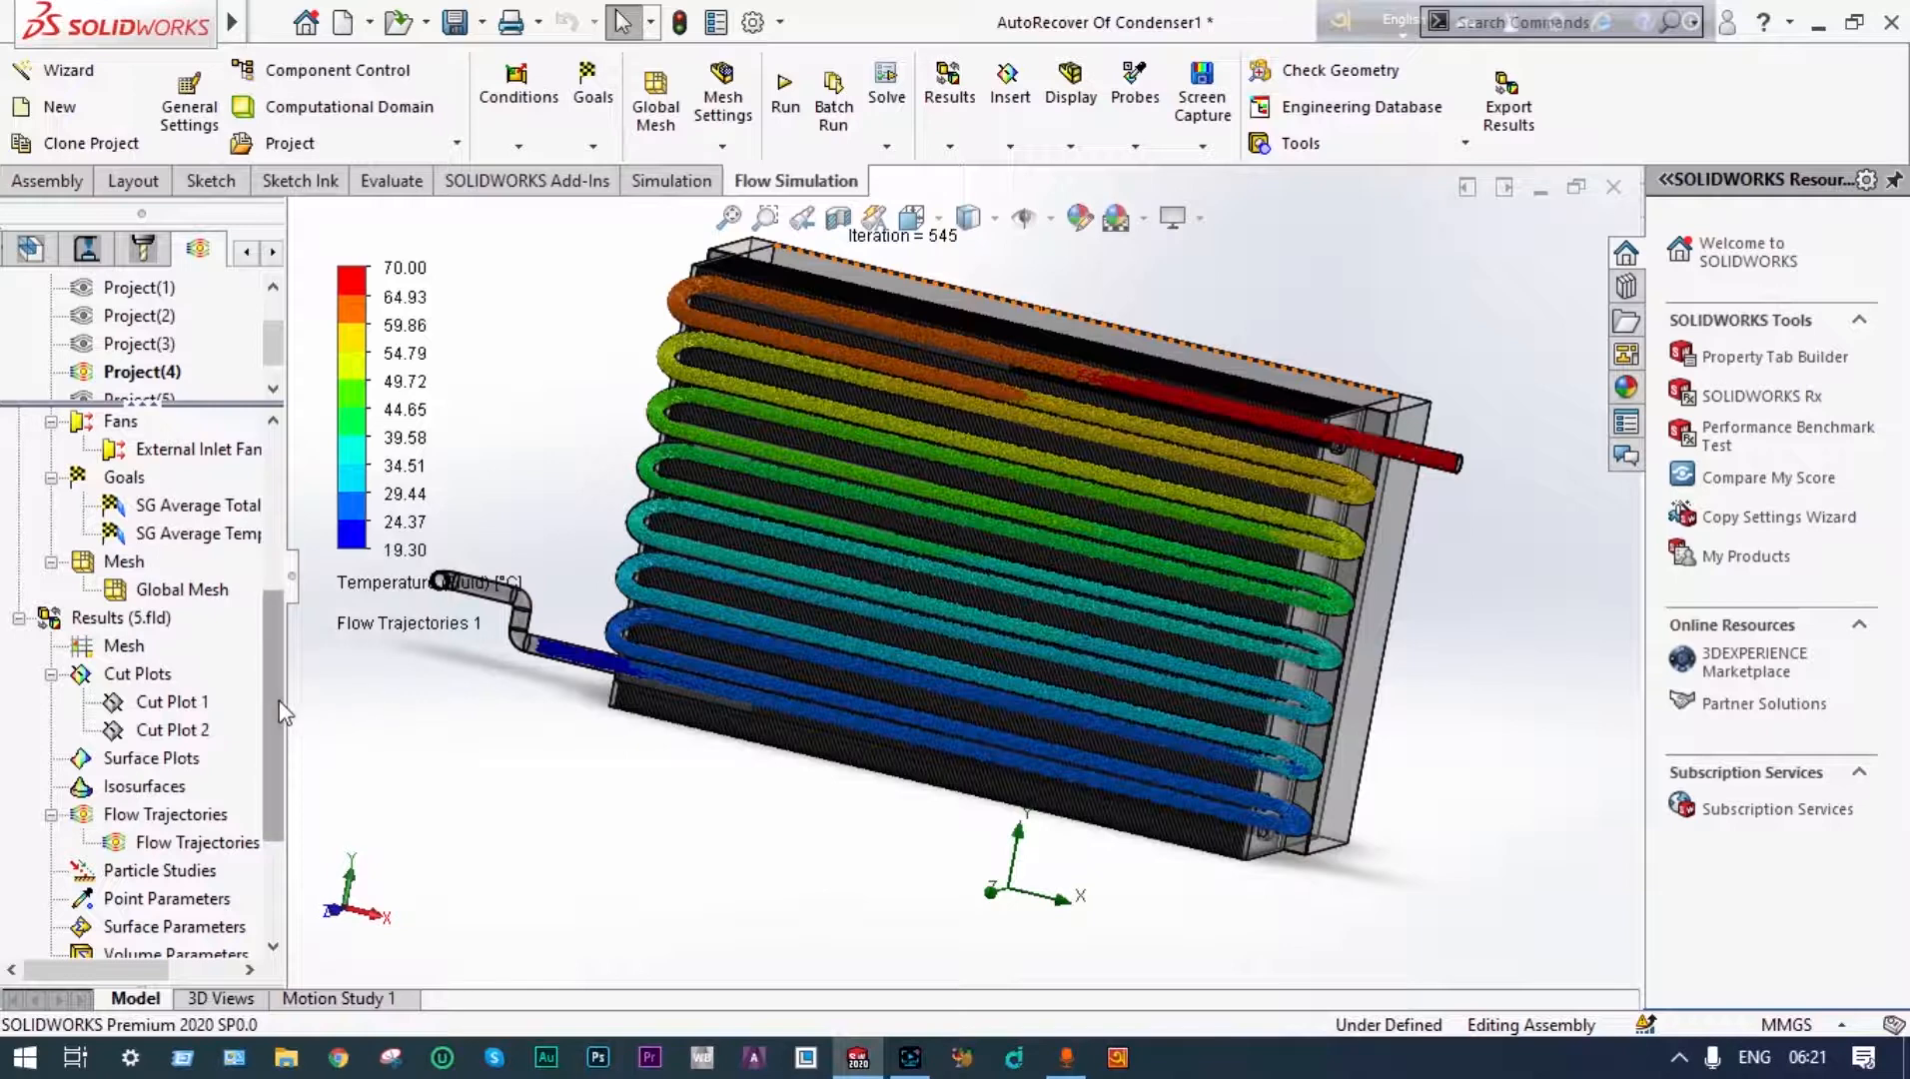
pyautogui.scroll(-1, 282, 712)
pyautogui.rightClick(263, 756)
pyautogui.click(324, 517)
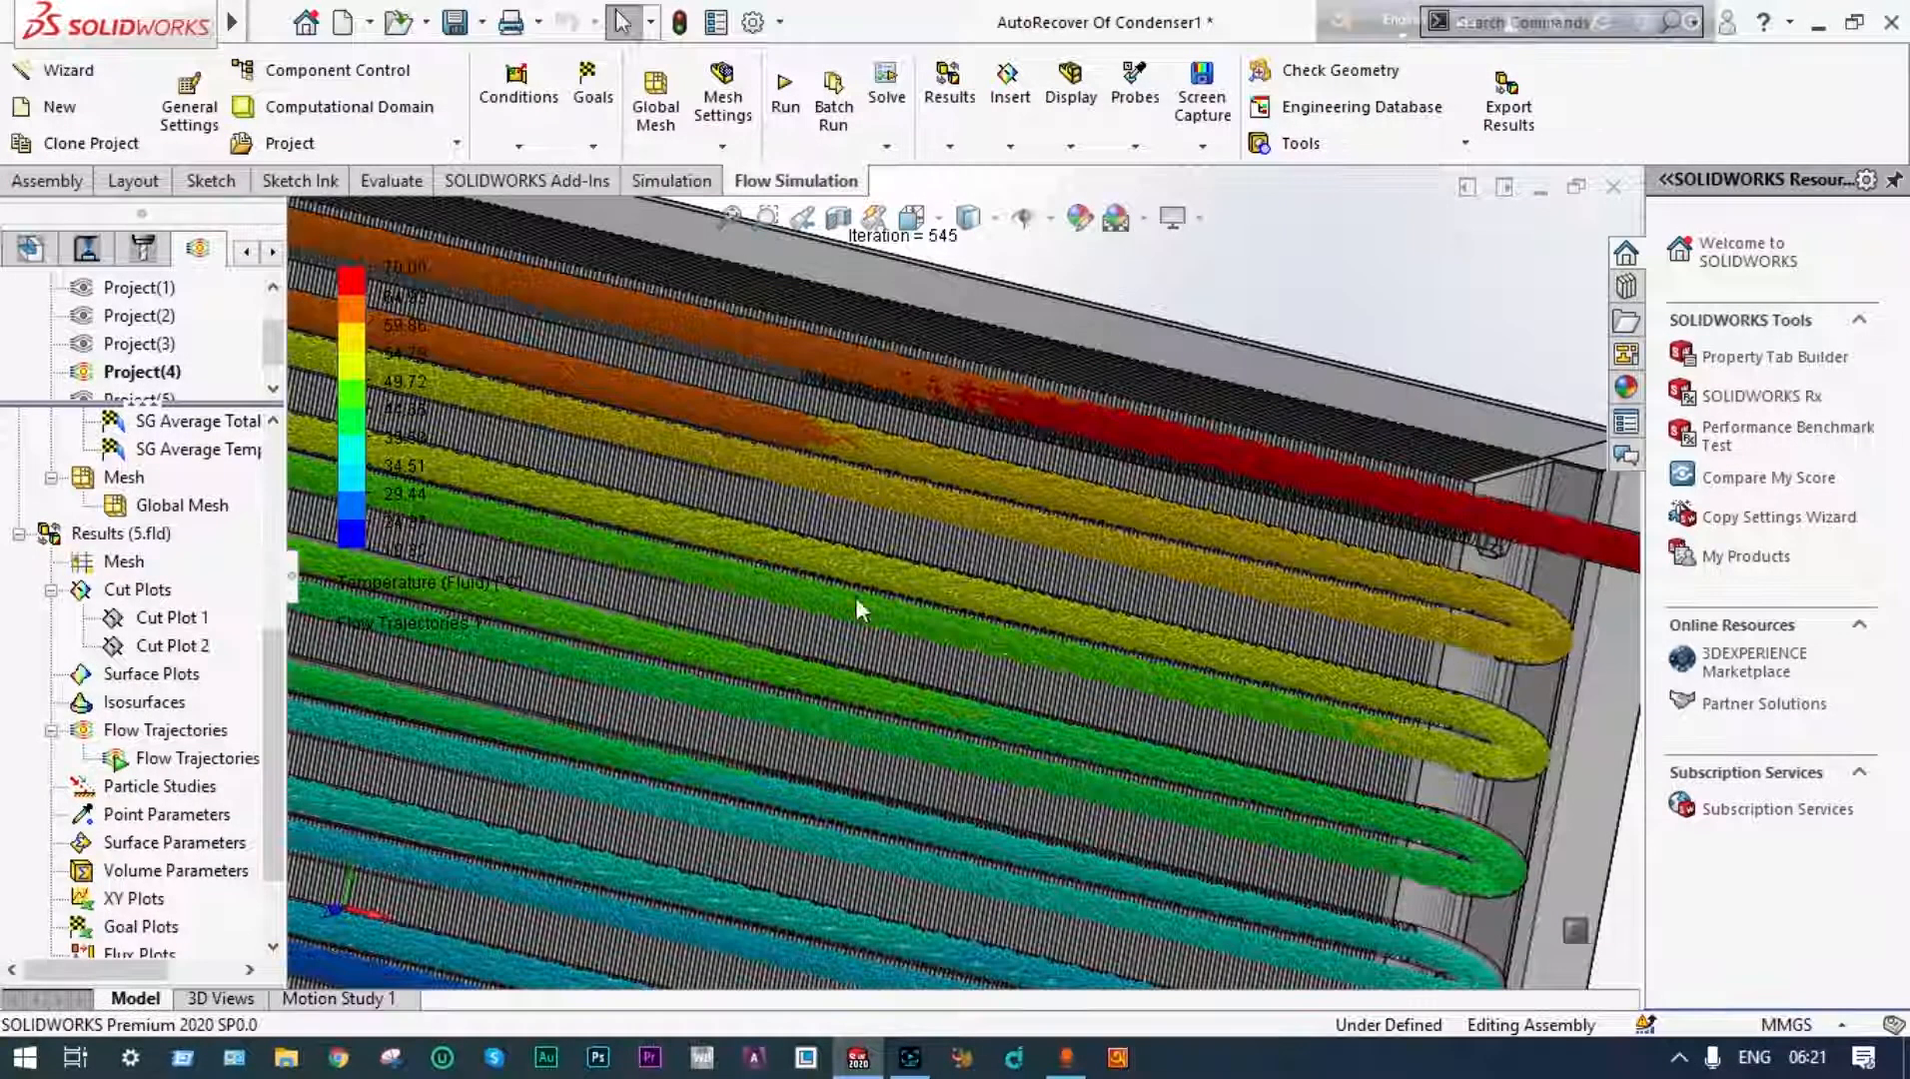
pyautogui.scroll(1, 639, 614)
pyautogui.press('f')
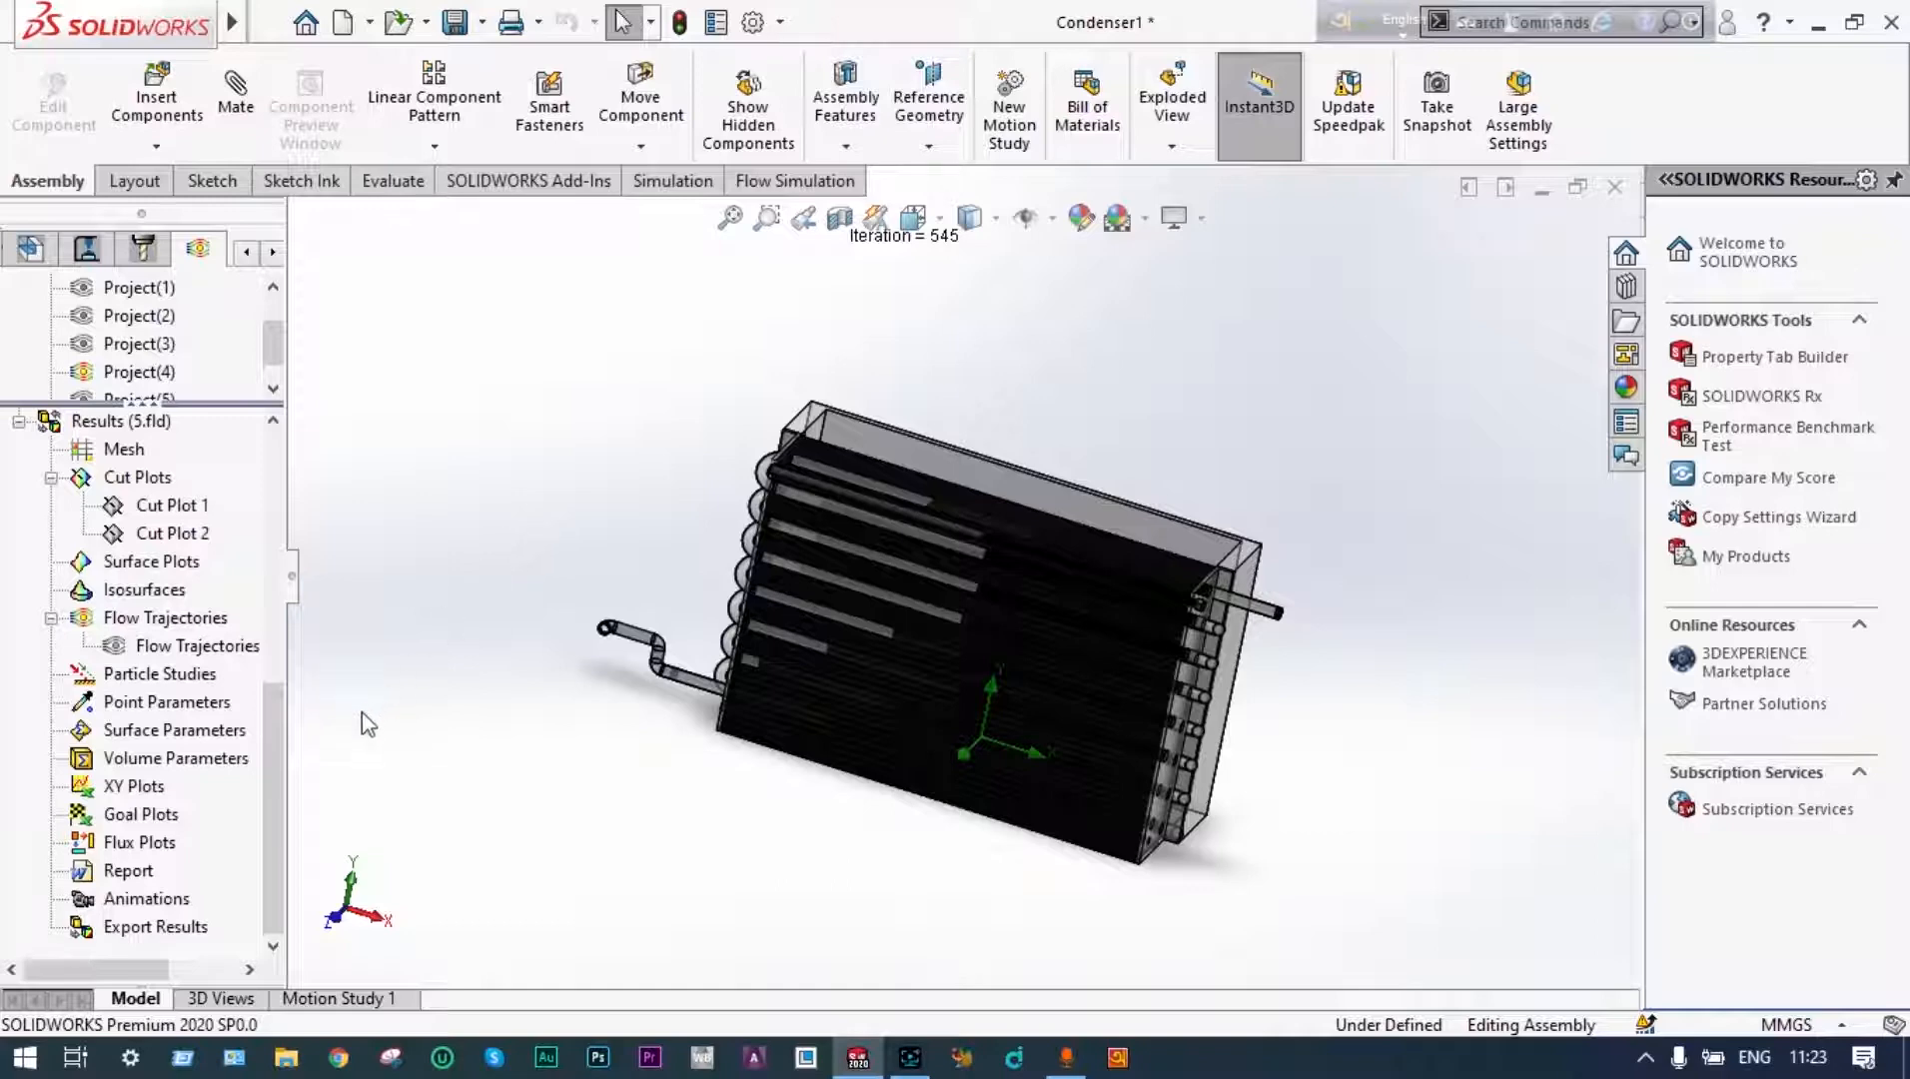
# Insert a goal plot with all goals selected and show its results summary
pyautogui.rightClick(168, 821)
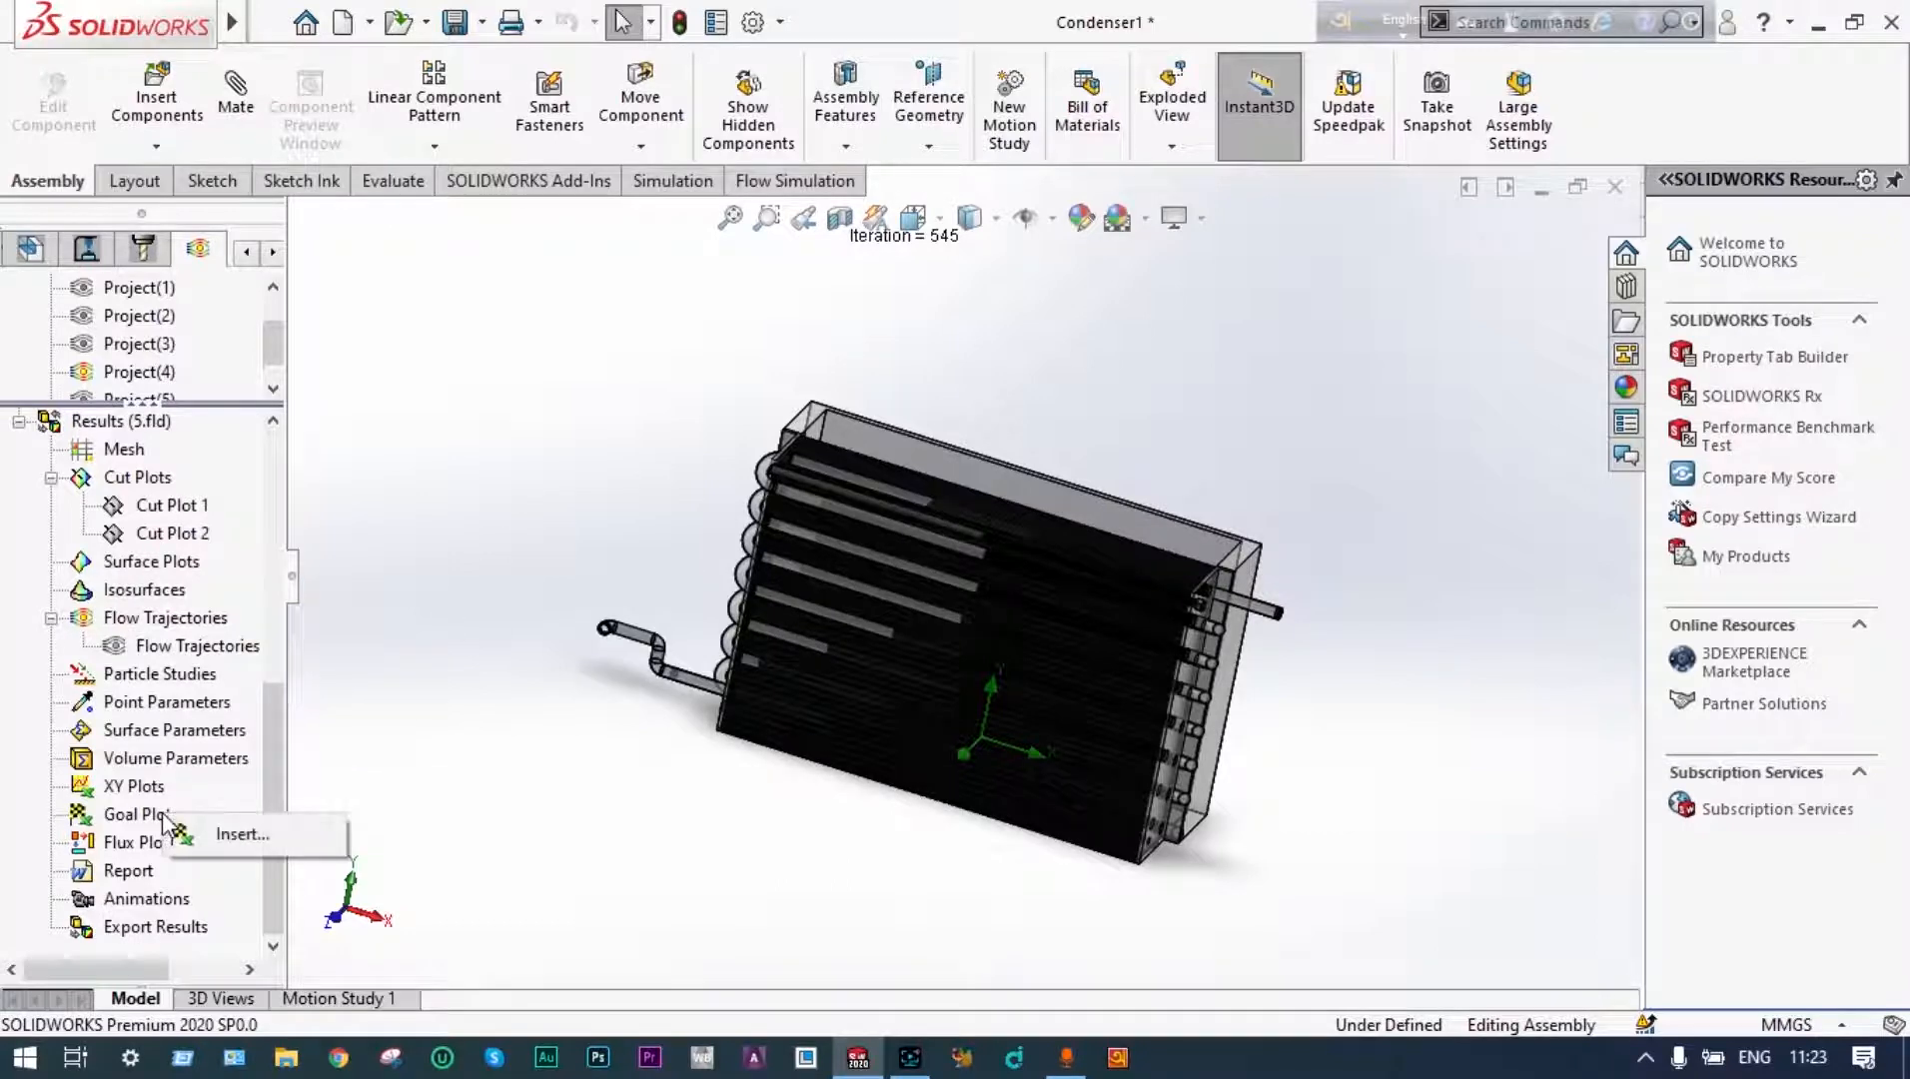
pyautogui.click(196, 832)
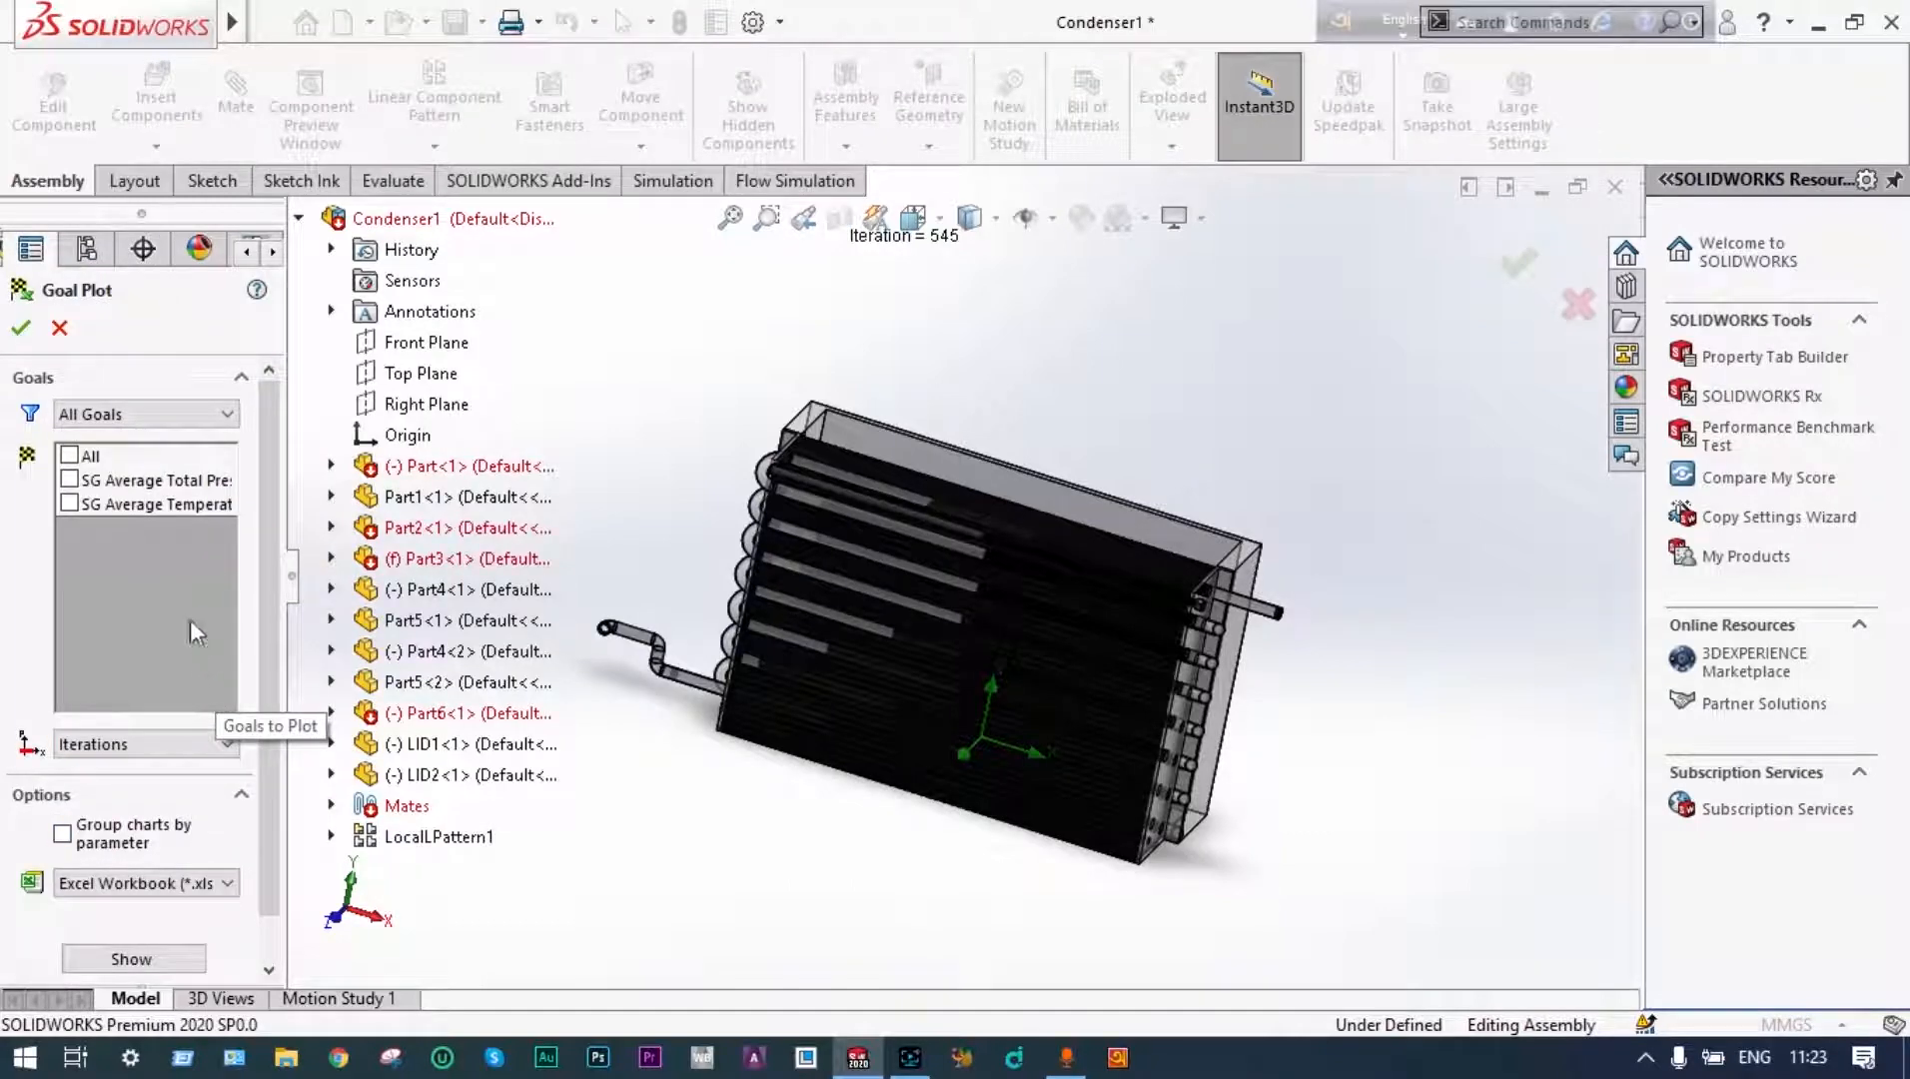
pyautogui.click(69, 457)
pyautogui.click(162, 954)
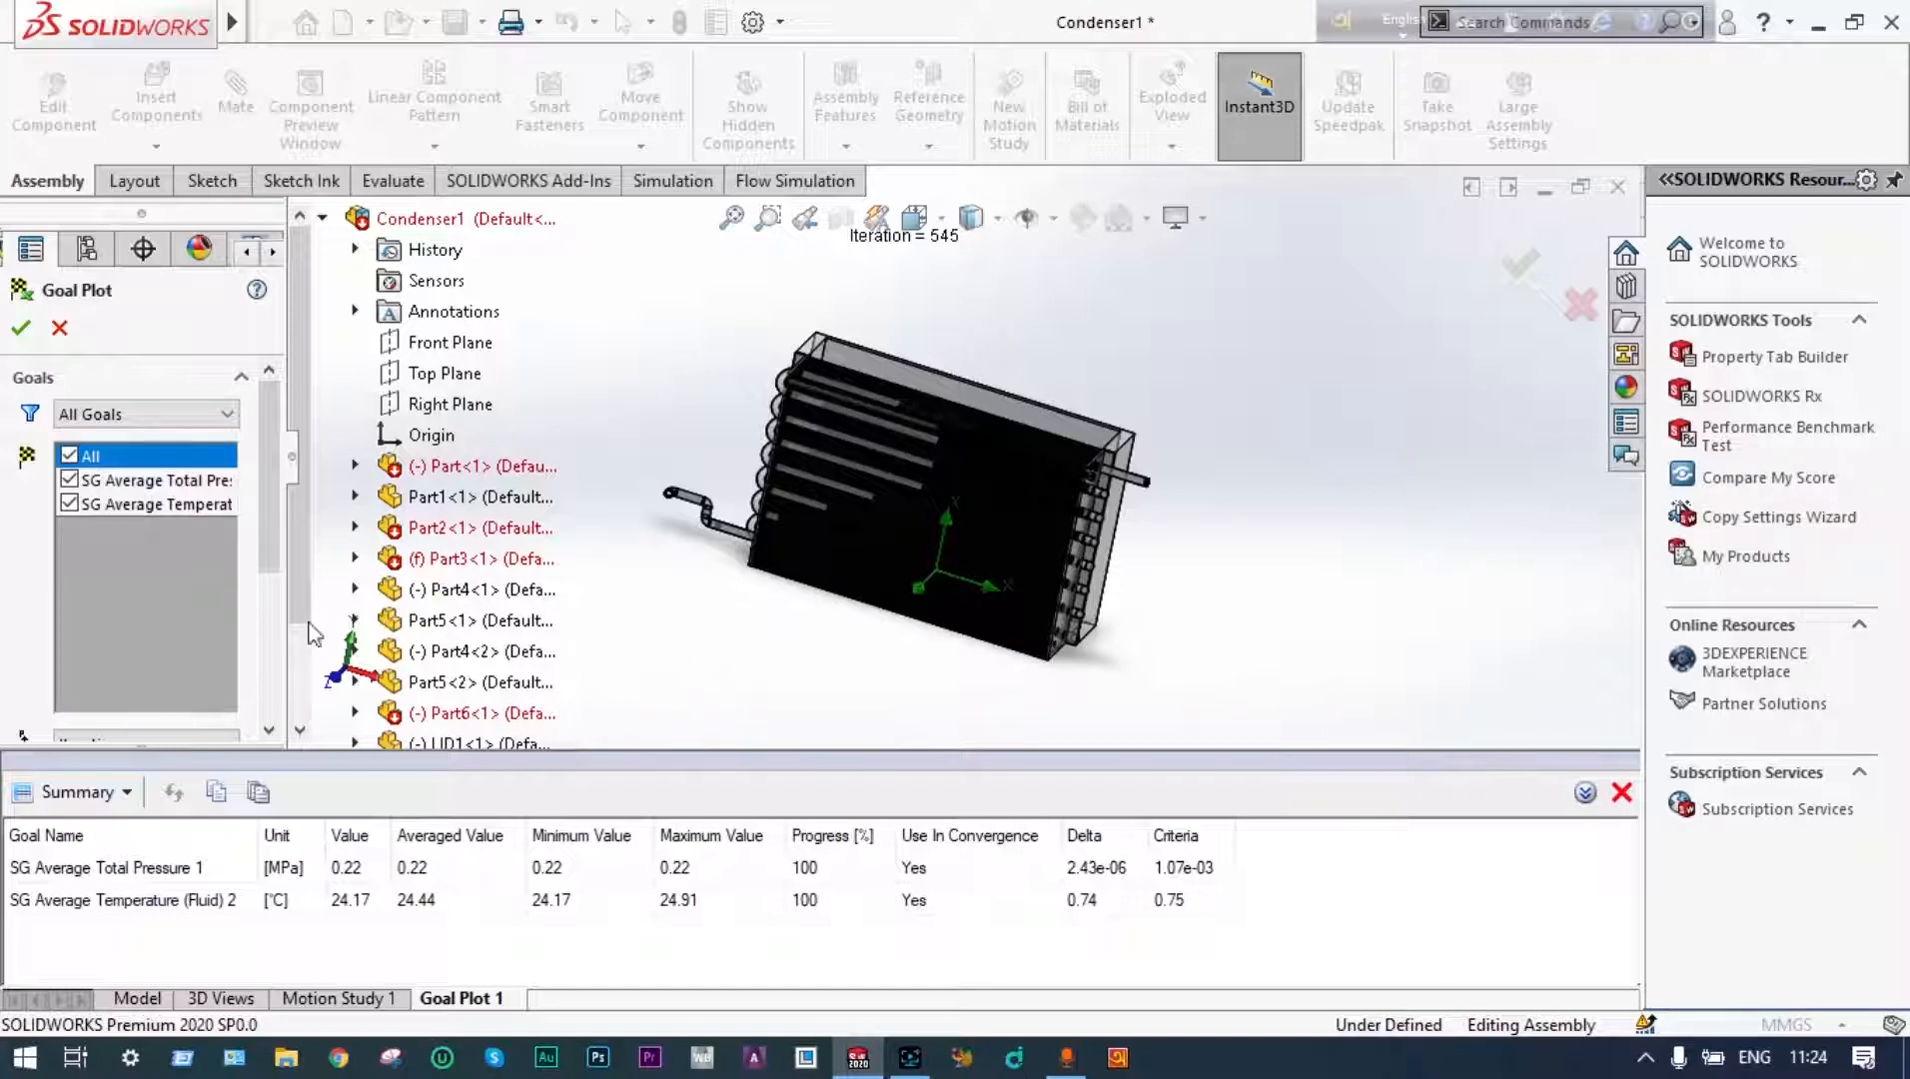
# Switch the goal plot results from Summary to History charts and enlarge the results area
pyautogui.click(133, 793)
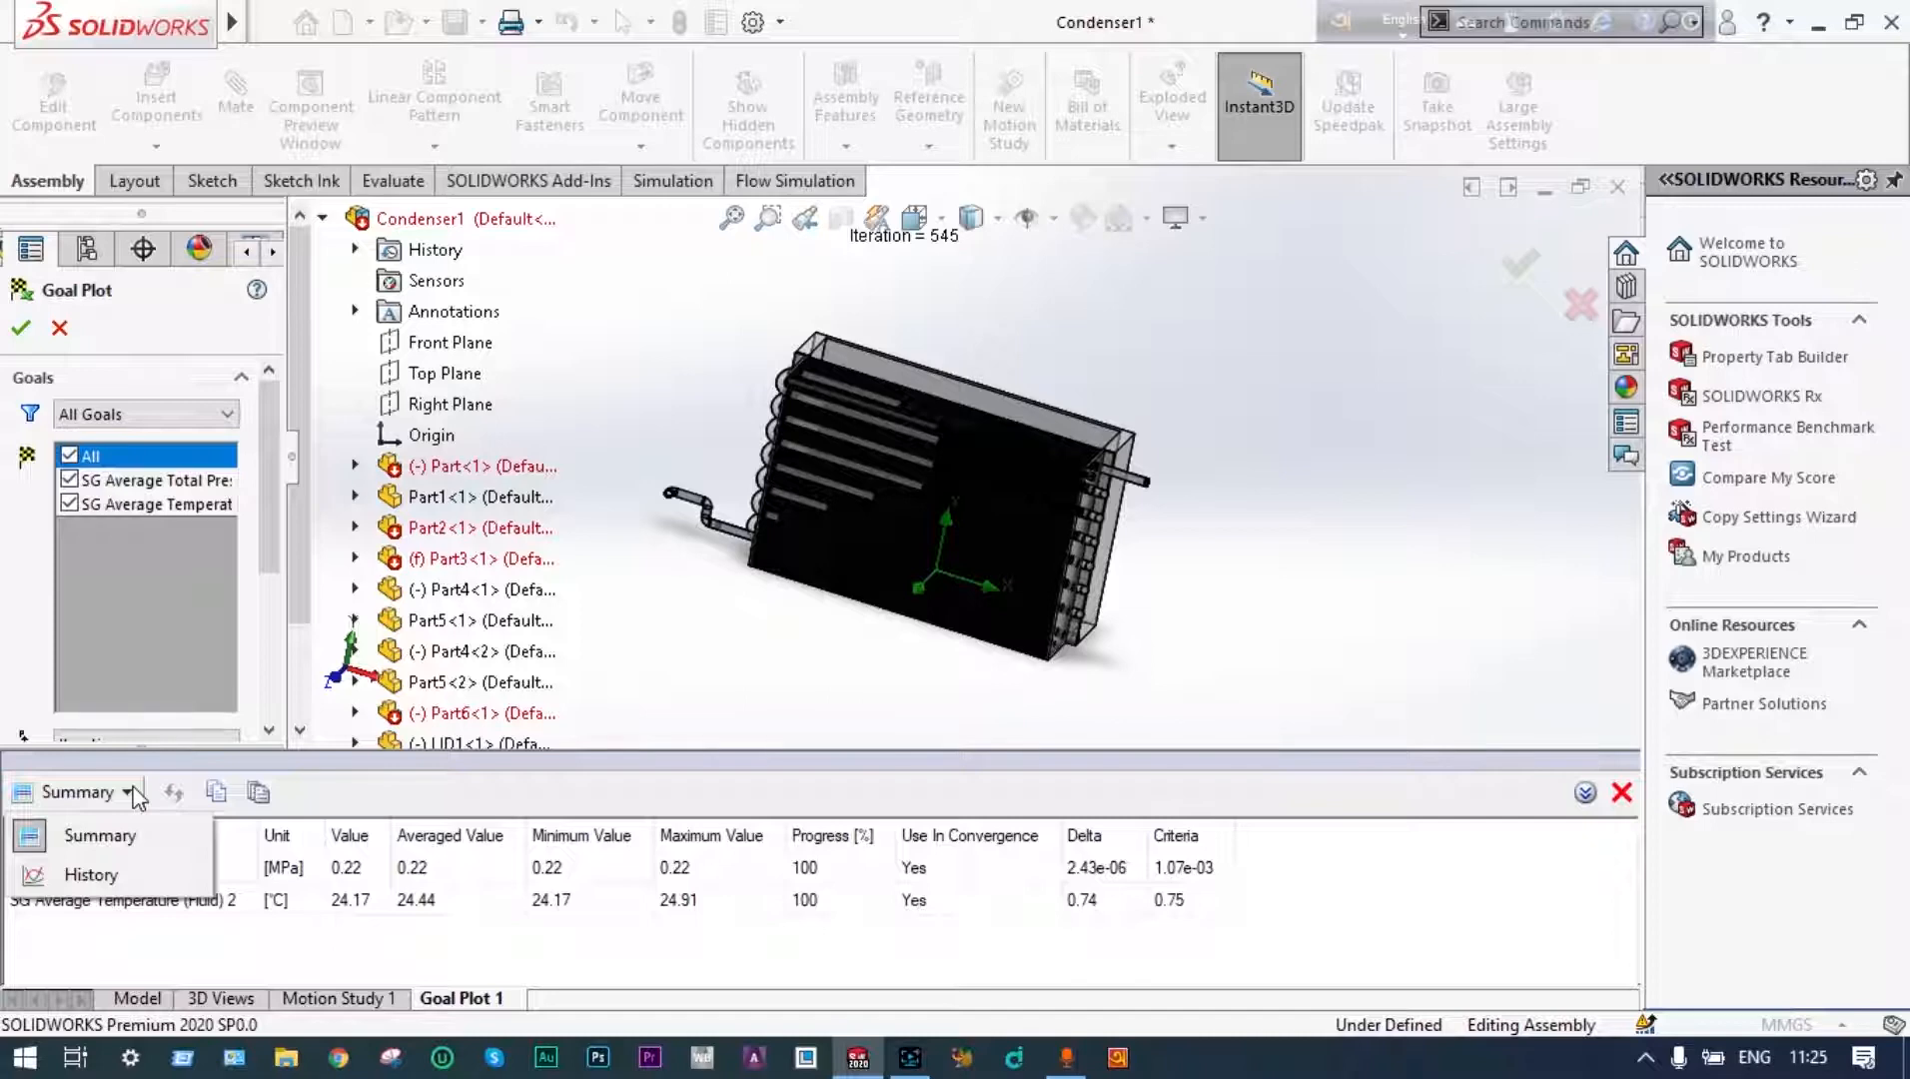
pyautogui.click(112, 876)
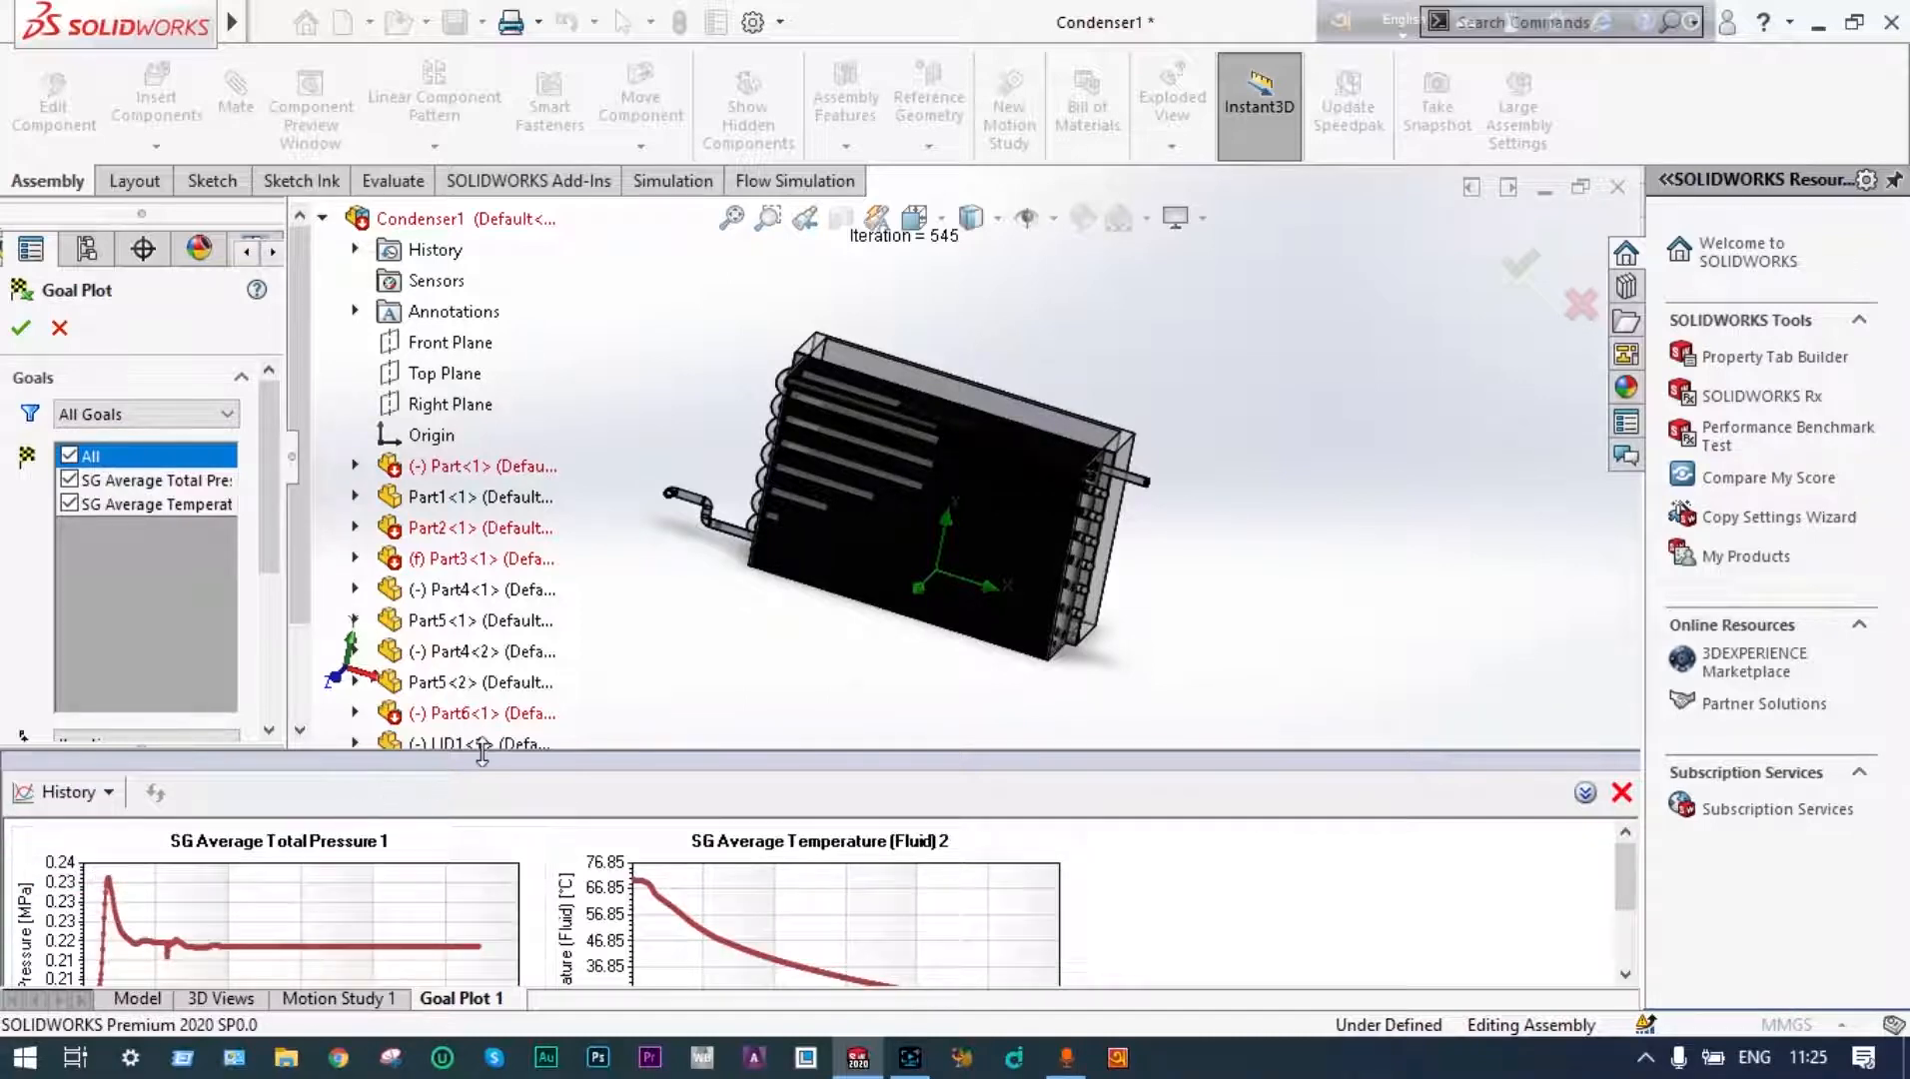
pyautogui.moveTo(520, 759); pyautogui.dragTo(564, 614)
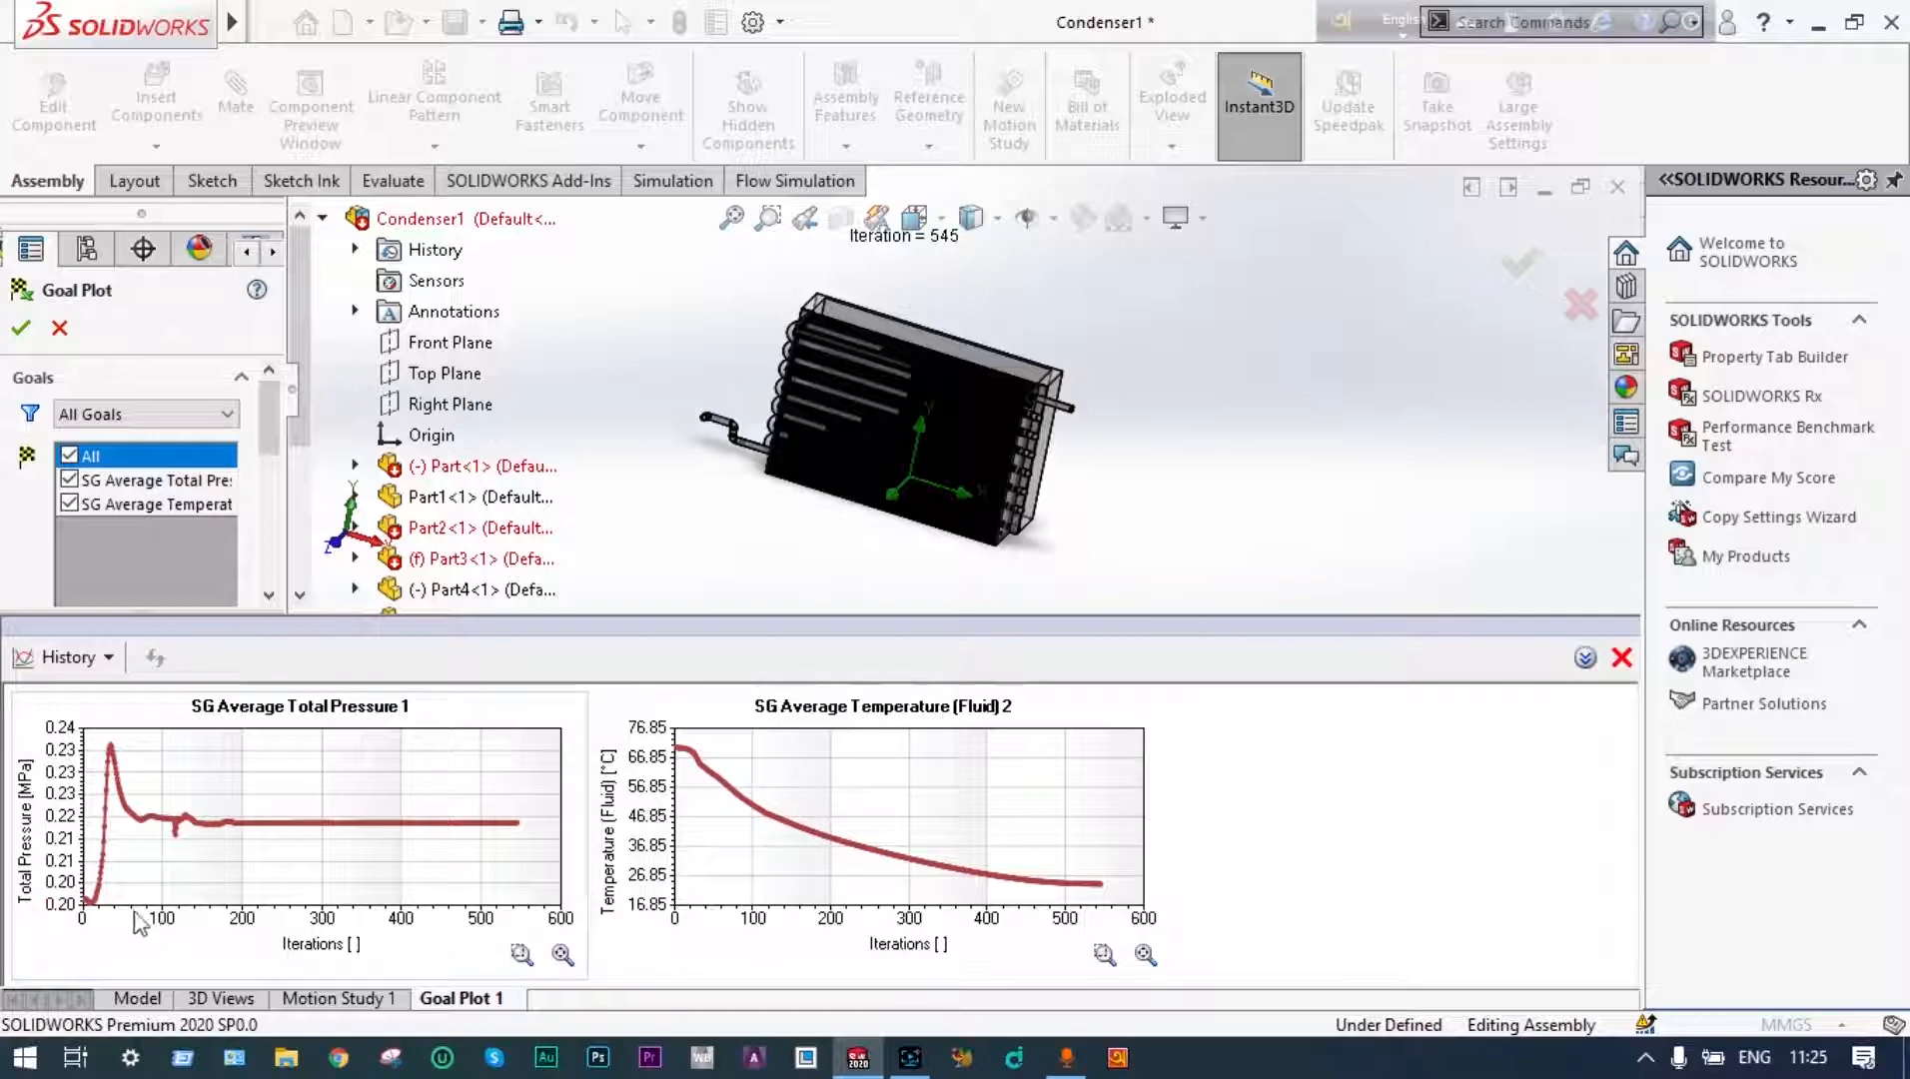
# Inspect points along the average total pressure and fluid temperature history curves, and close the goal plot results
pyautogui.moveTo(122, 784)
pyautogui.moveTo(440, 825)
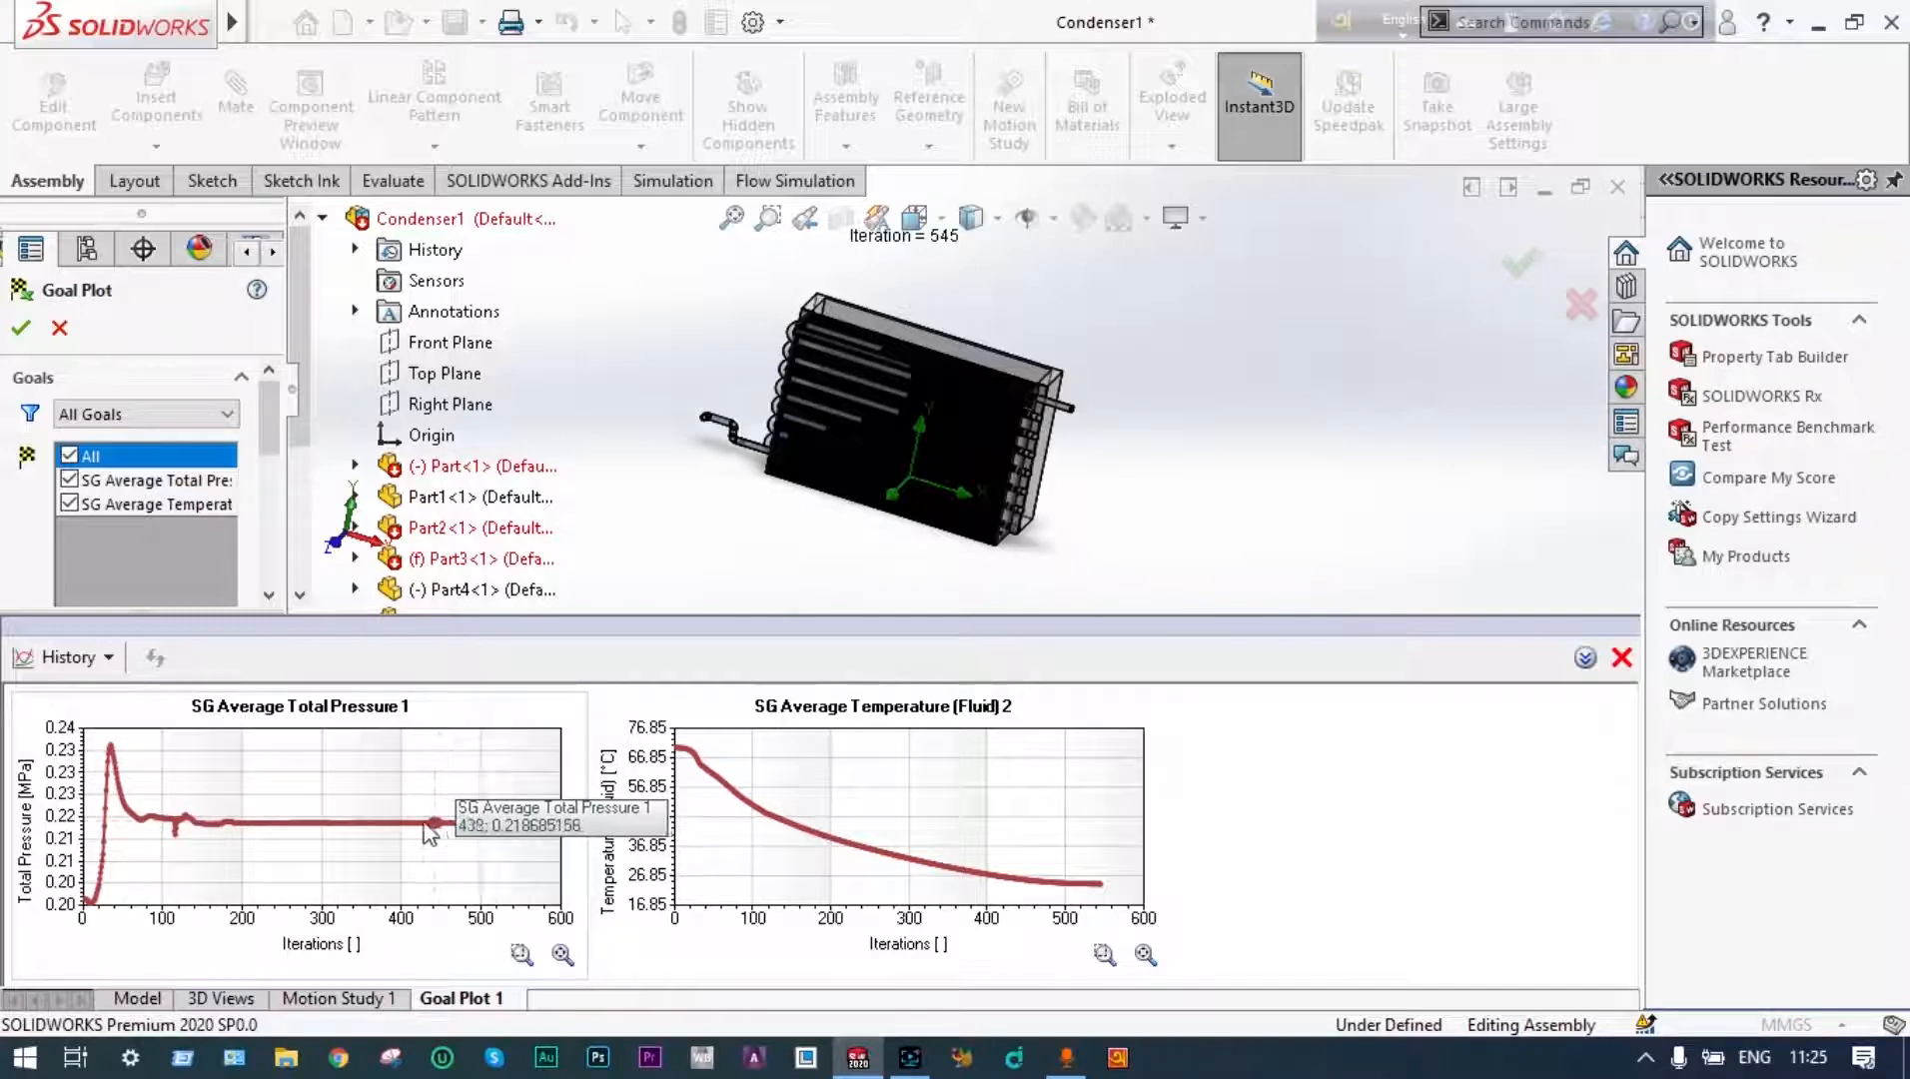
pyautogui.moveTo(170, 825)
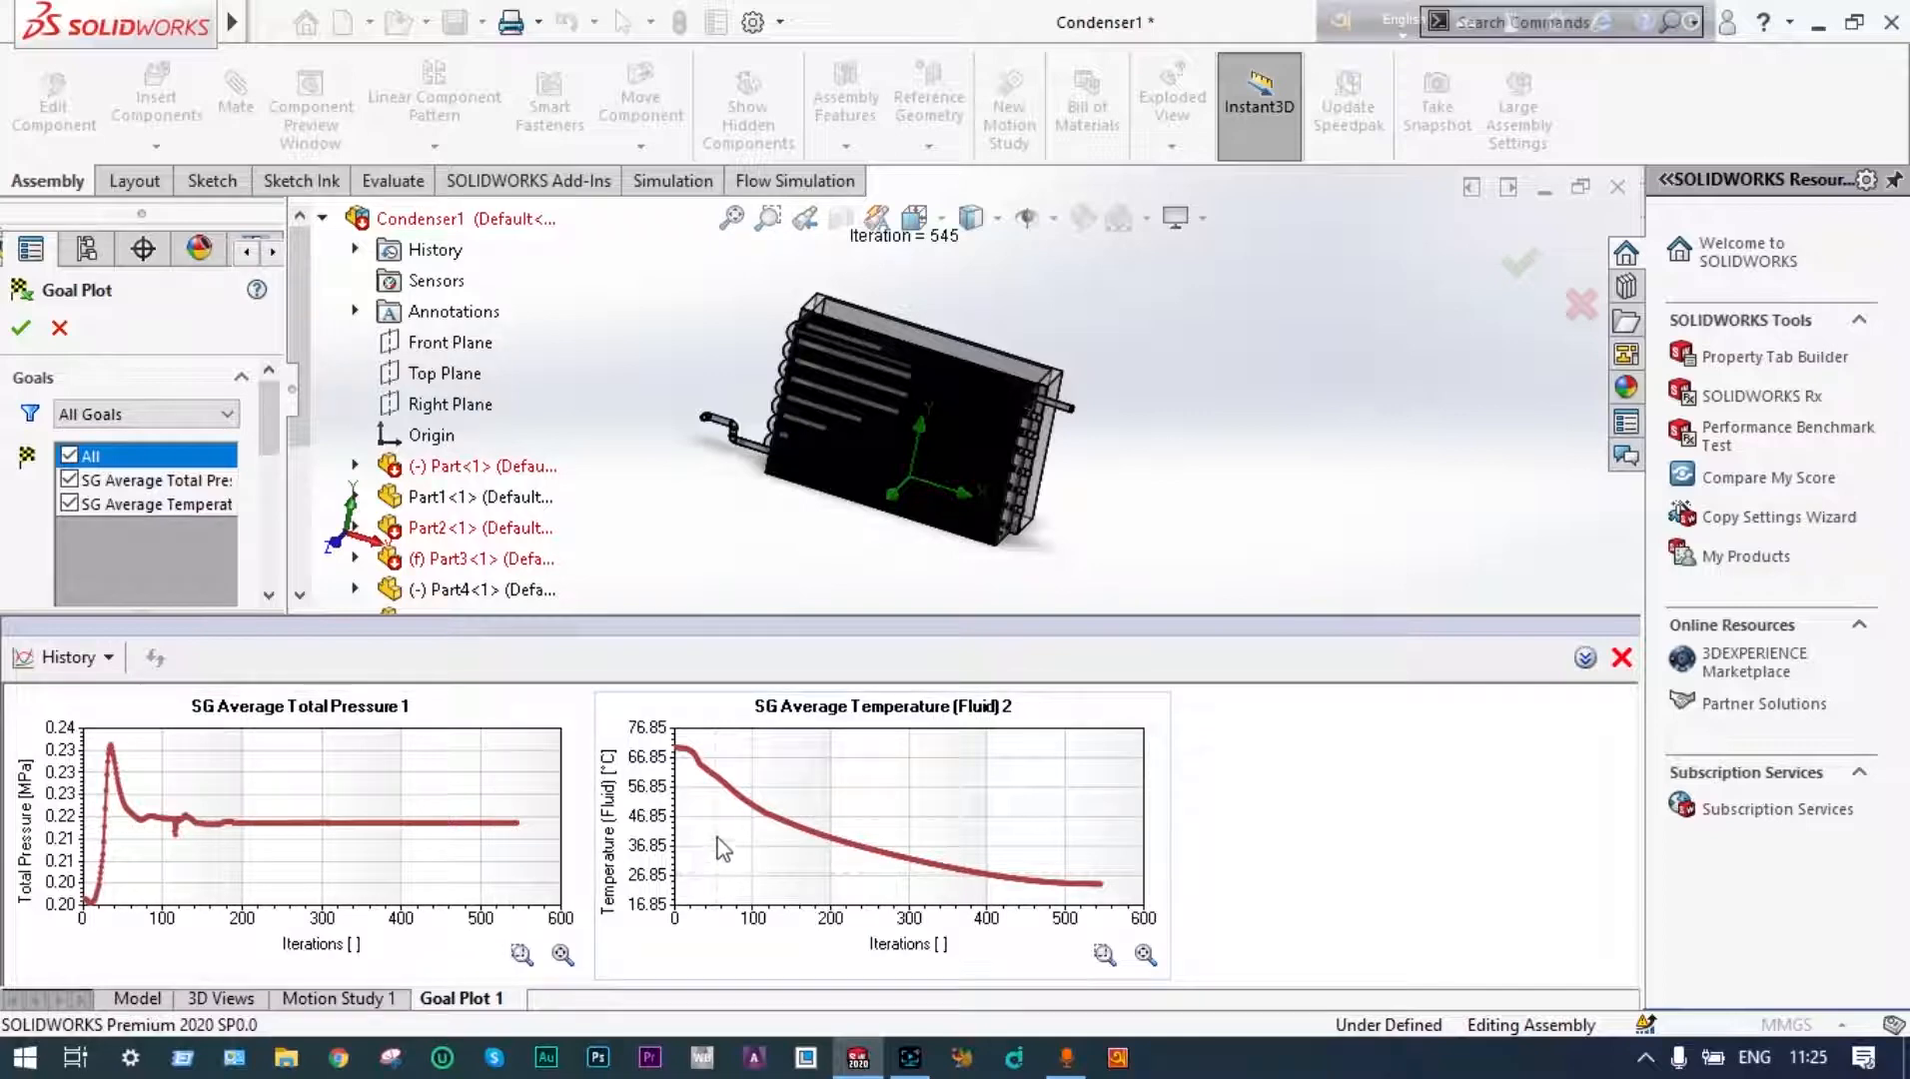
pyautogui.moveTo(680, 757)
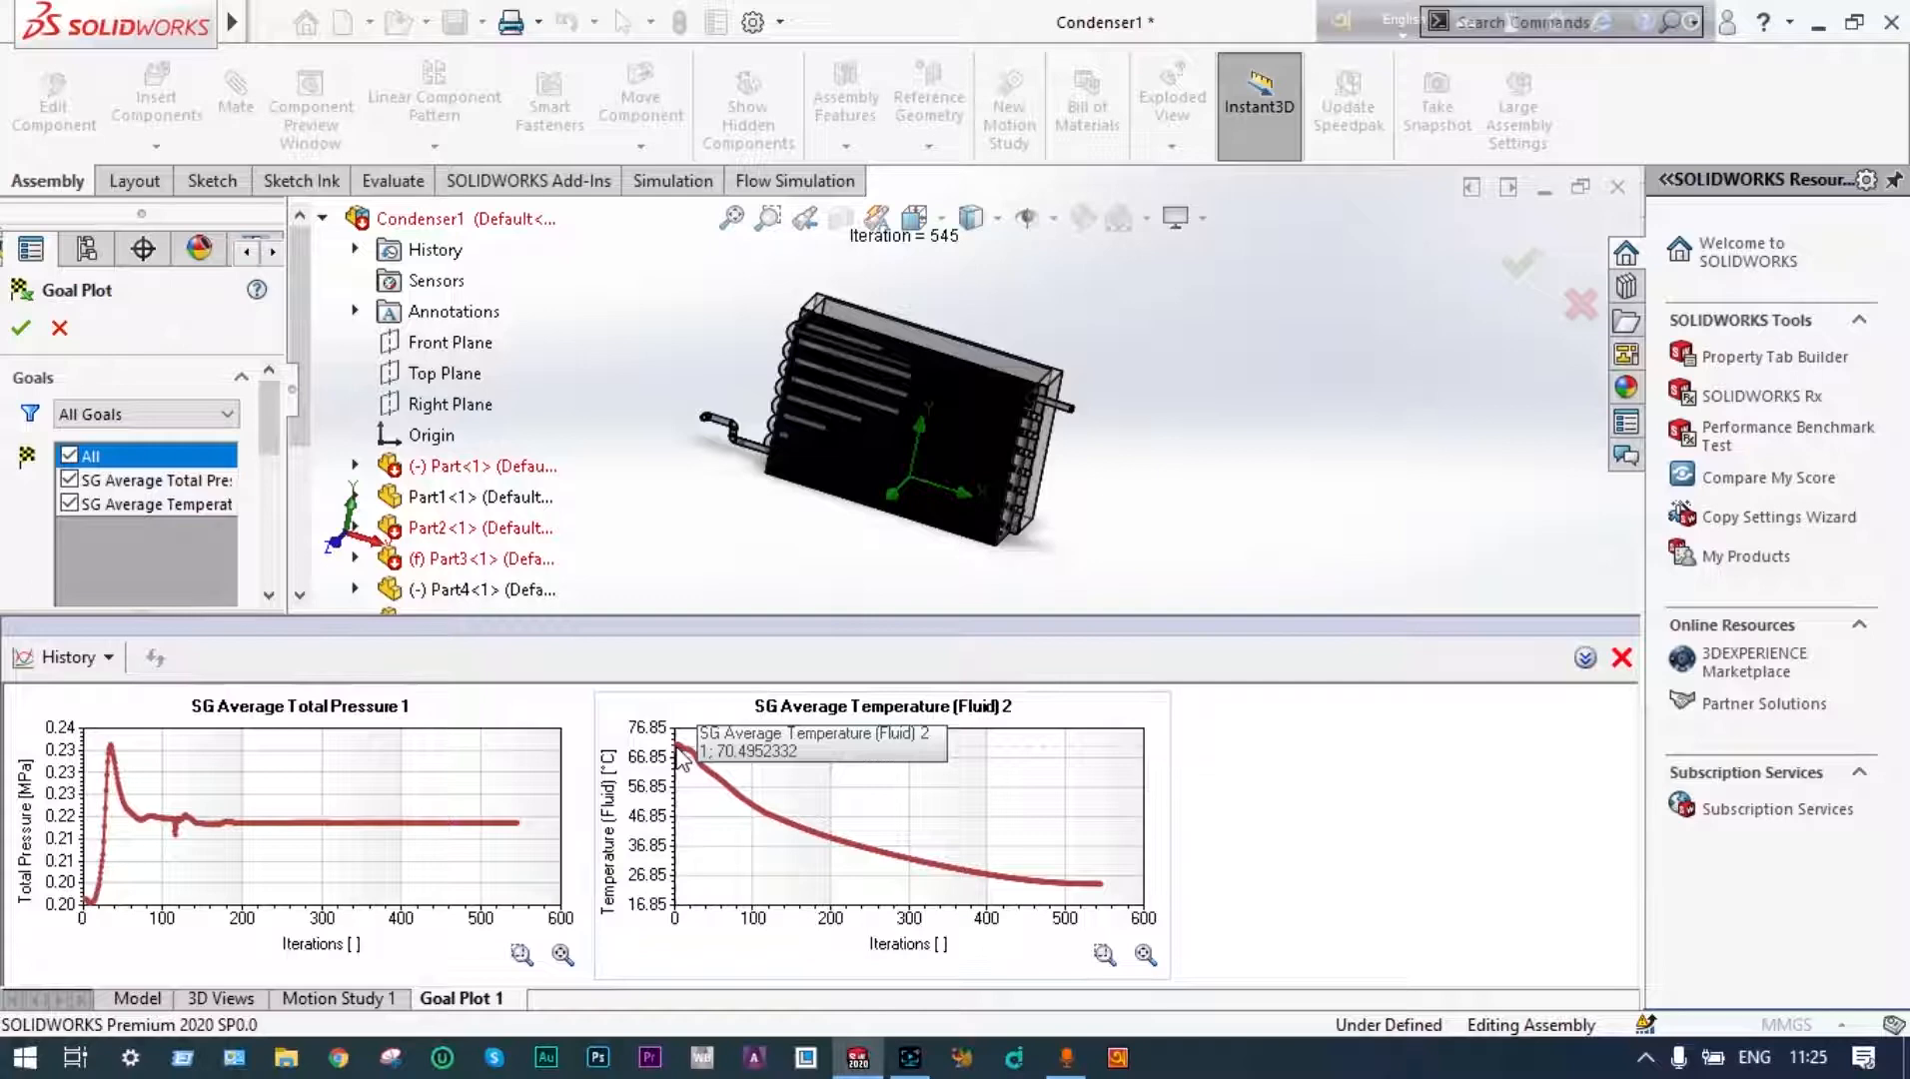
pyautogui.click(1622, 657)
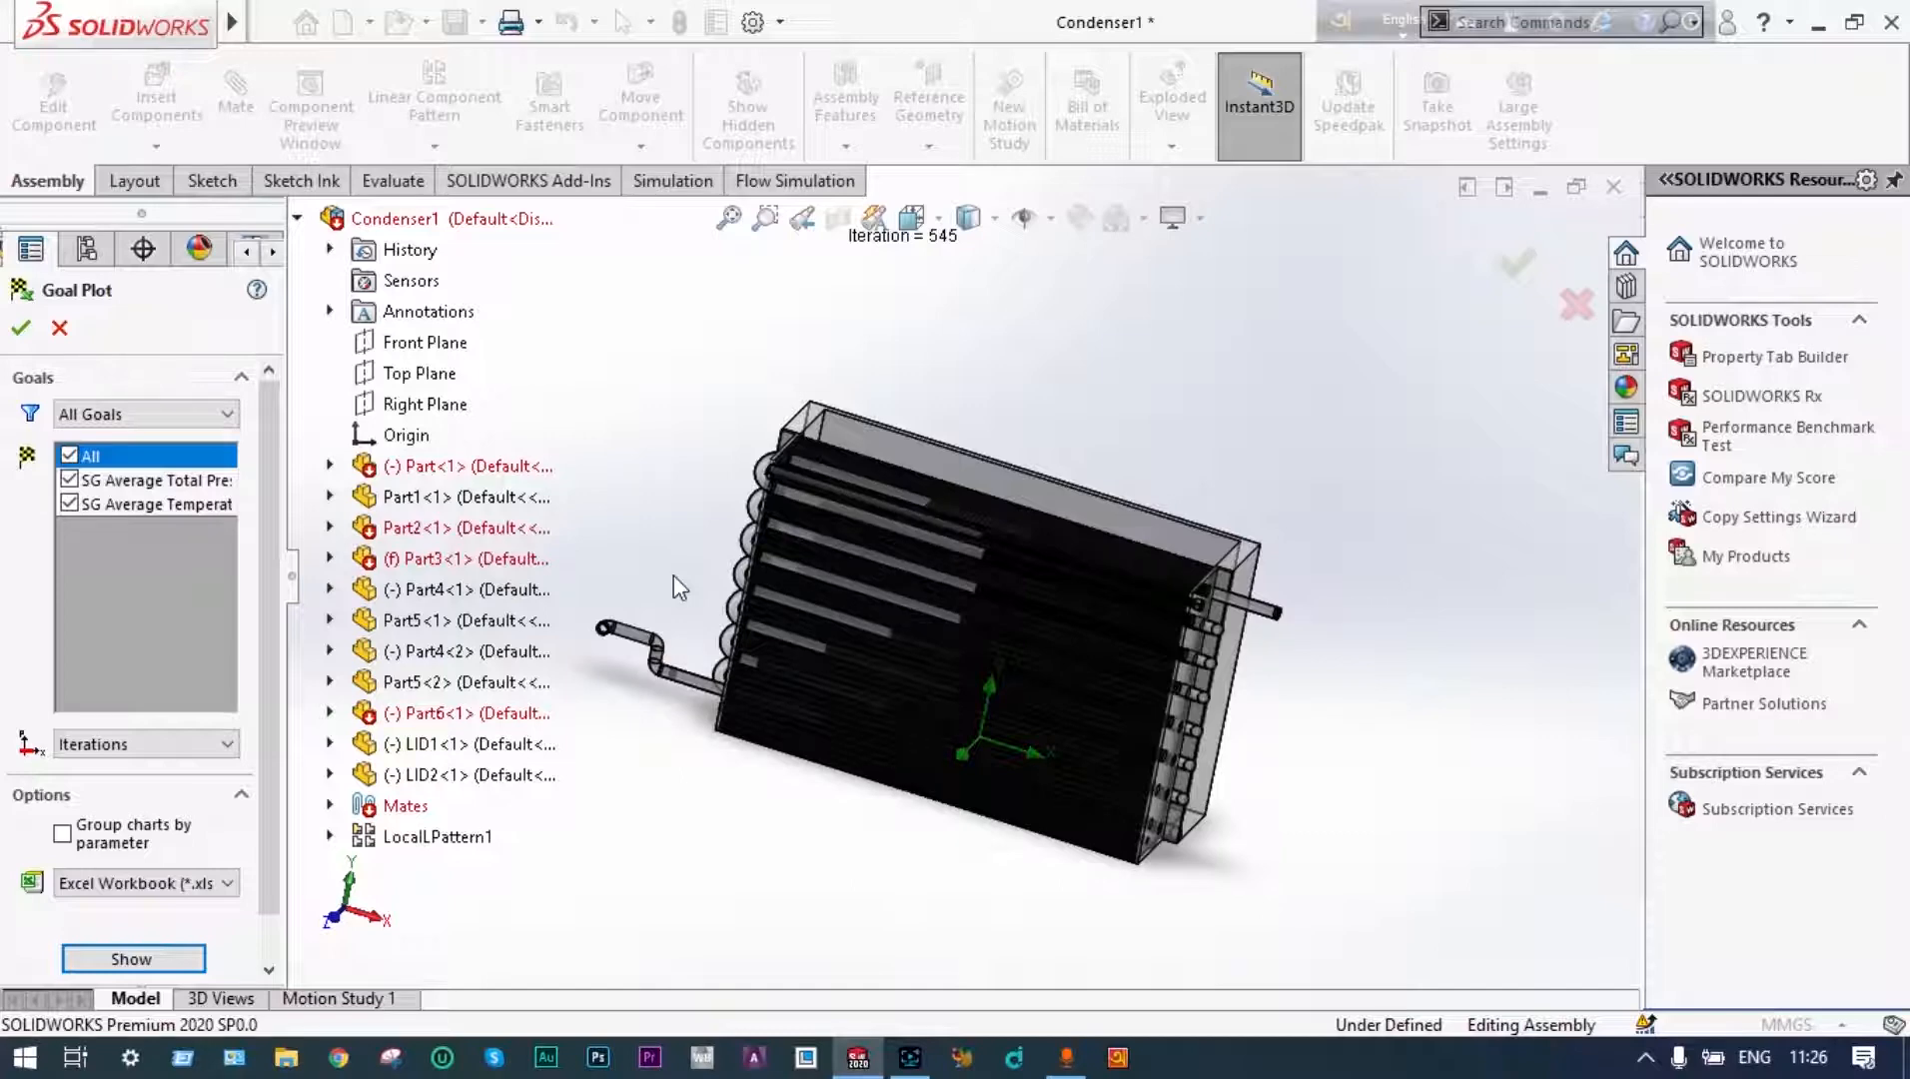
pyautogui.moveTo(673, 577); pyautogui.dragTo(650, 643, button='middle')
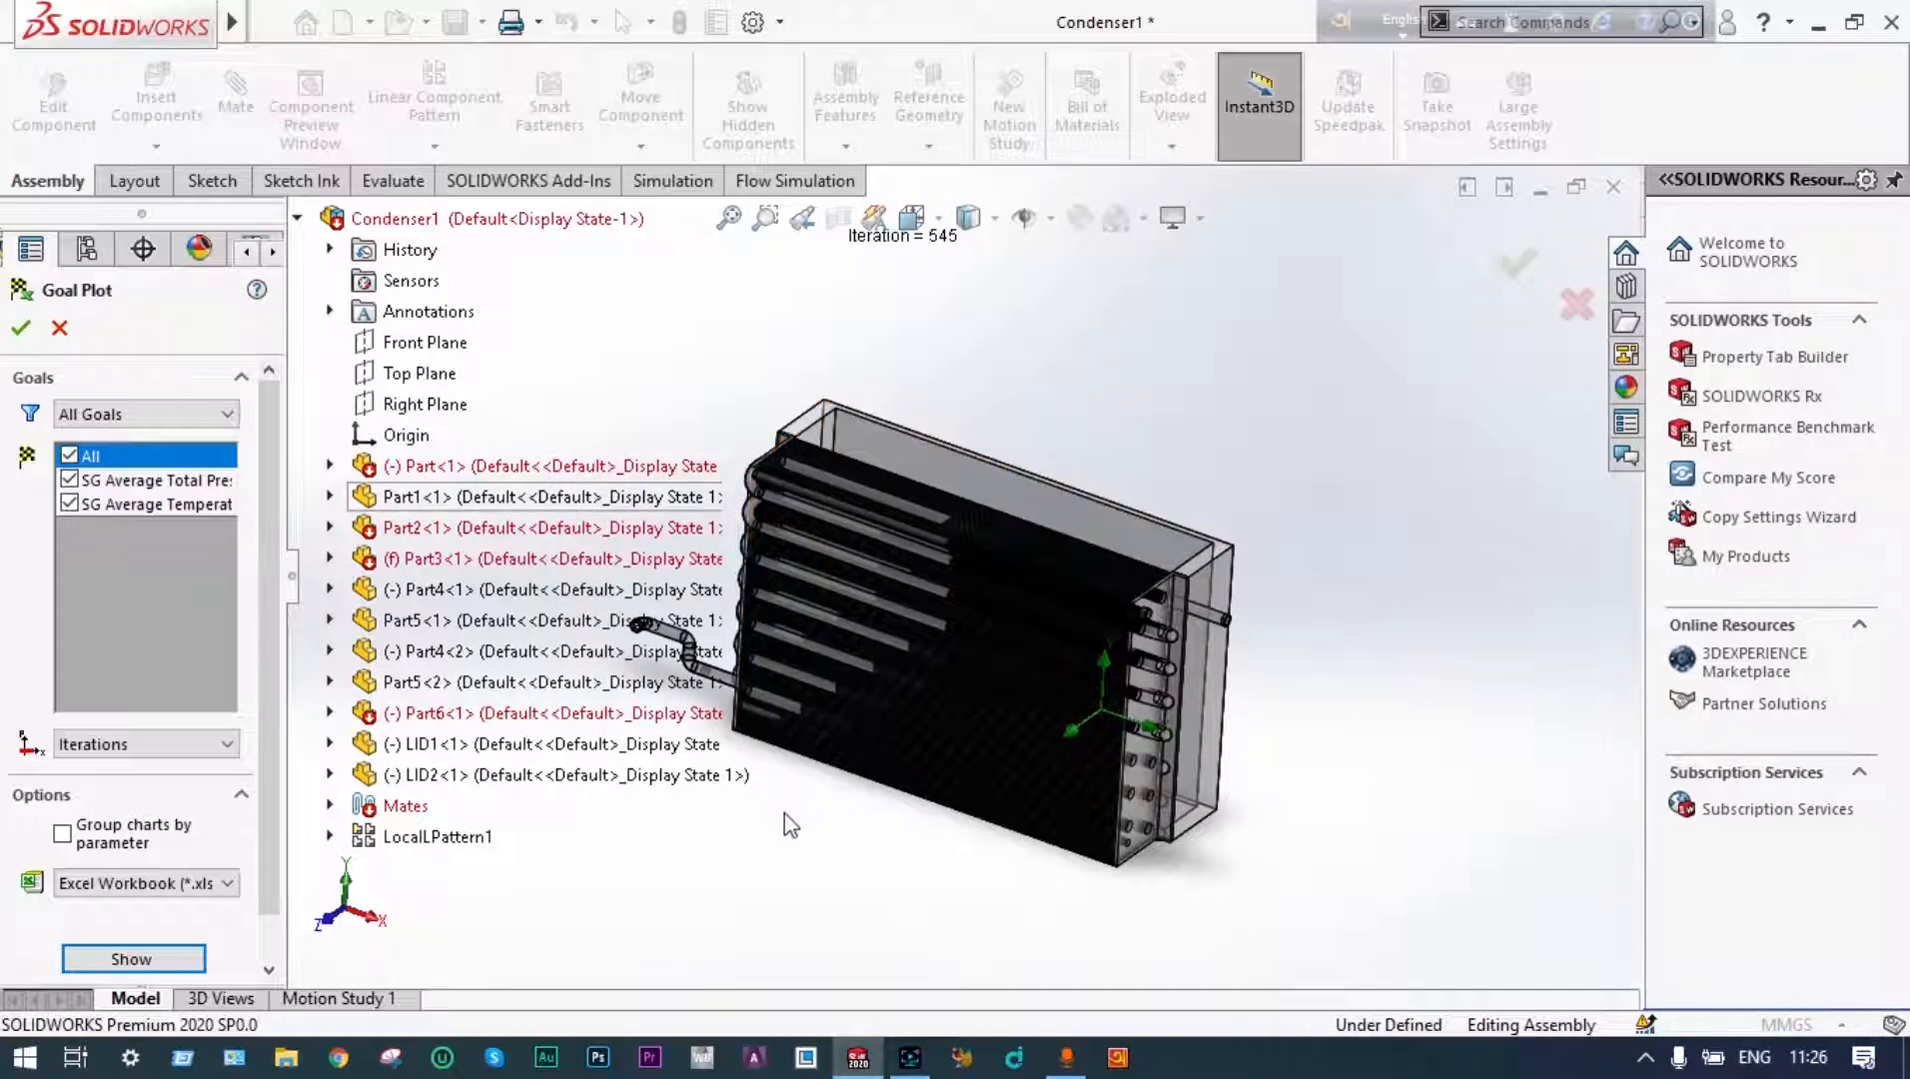
pyautogui.scroll(-2, 785, 815)
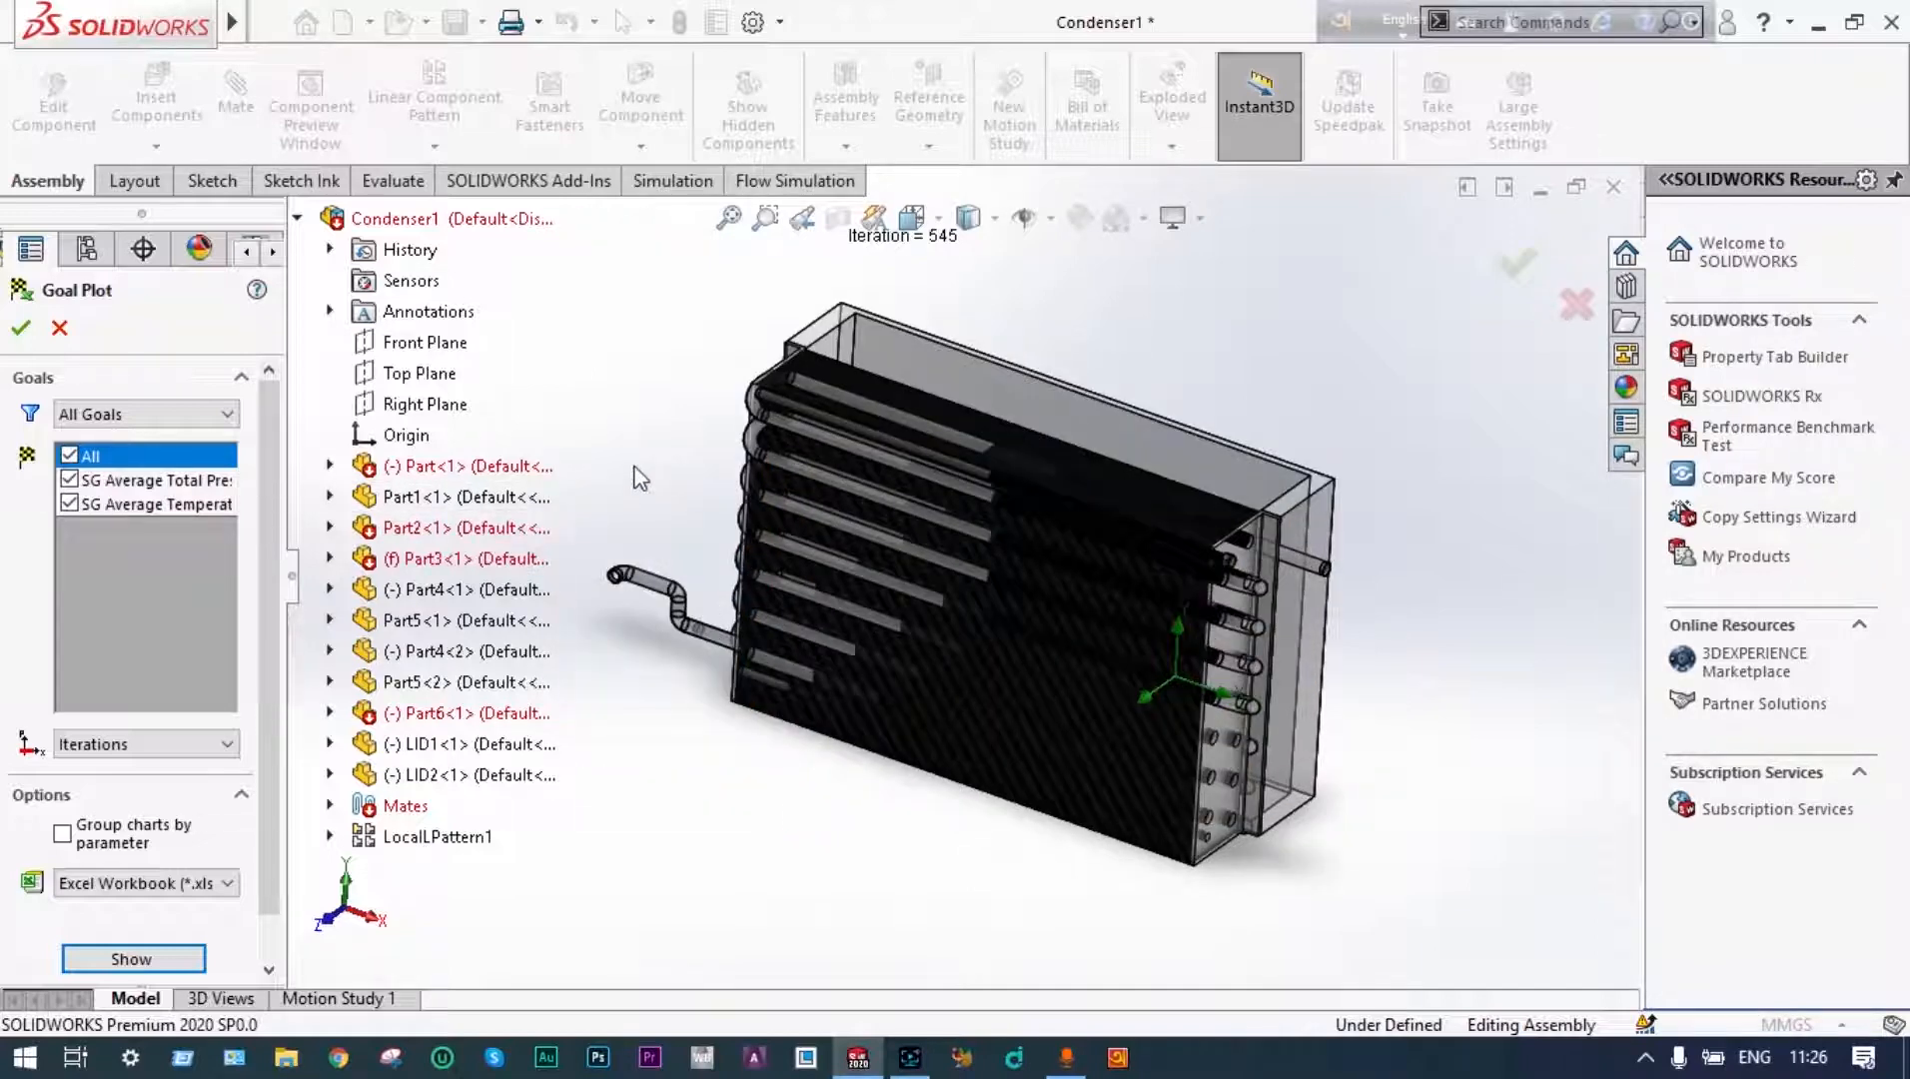